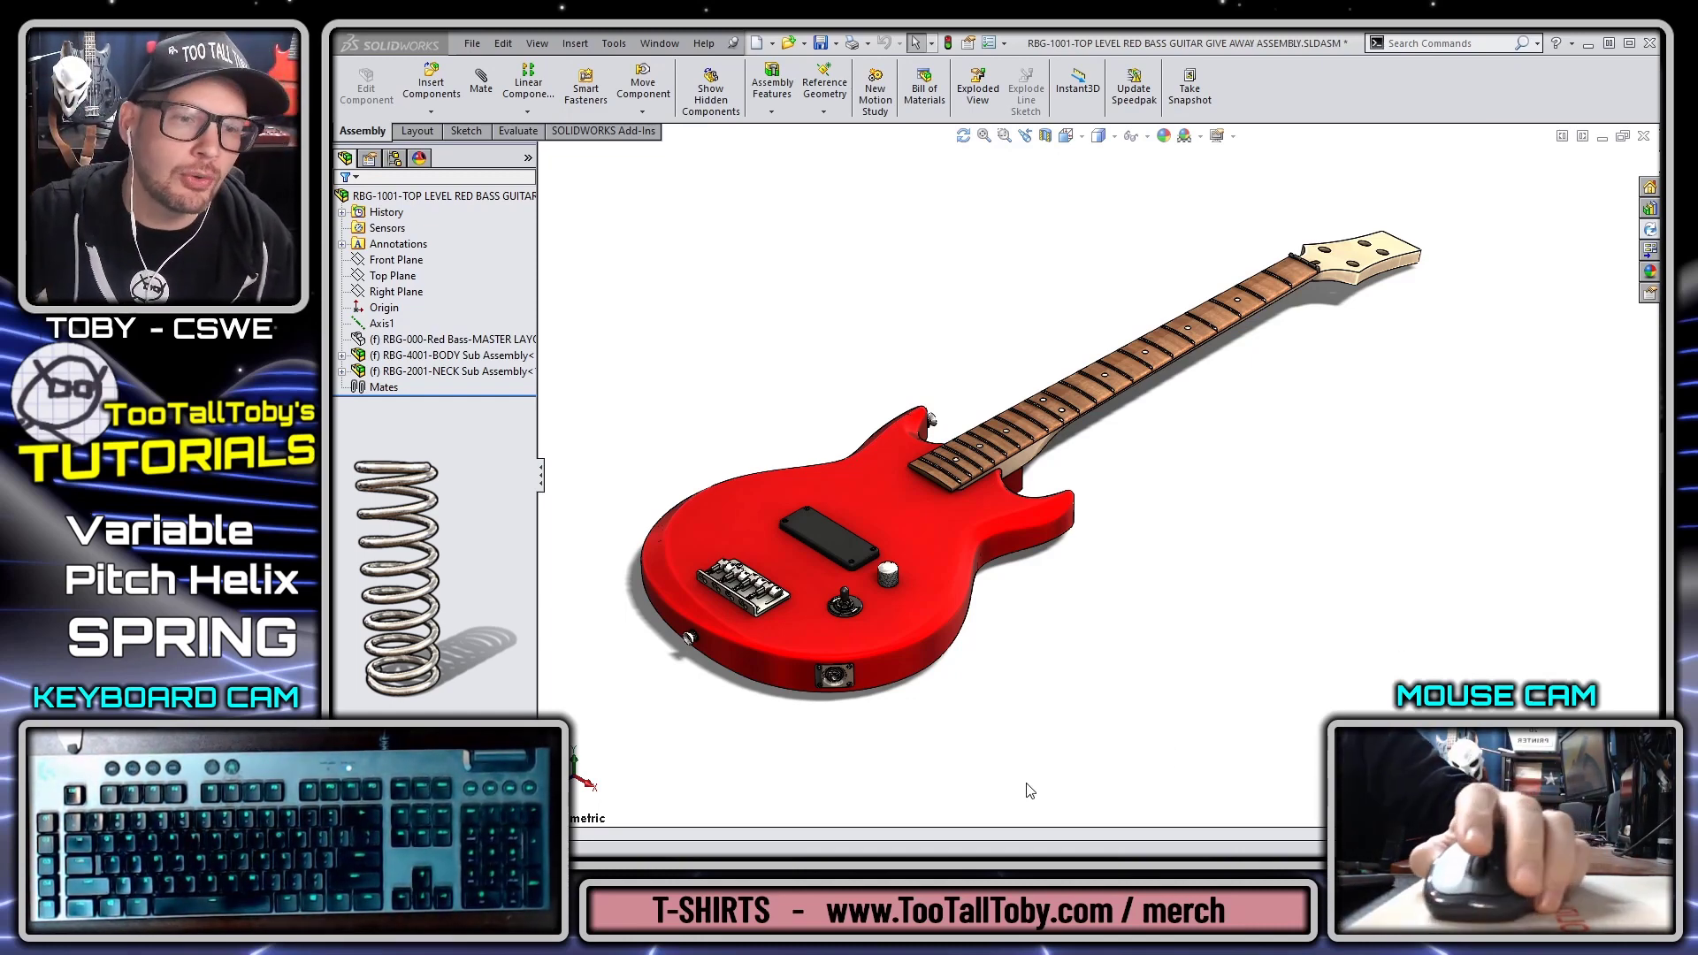
Step: Examine the small springs in the bridge of the red bass guitar assembly up close
scroll(782, 584, down, 5)
scroll(775, 539, down, 5)
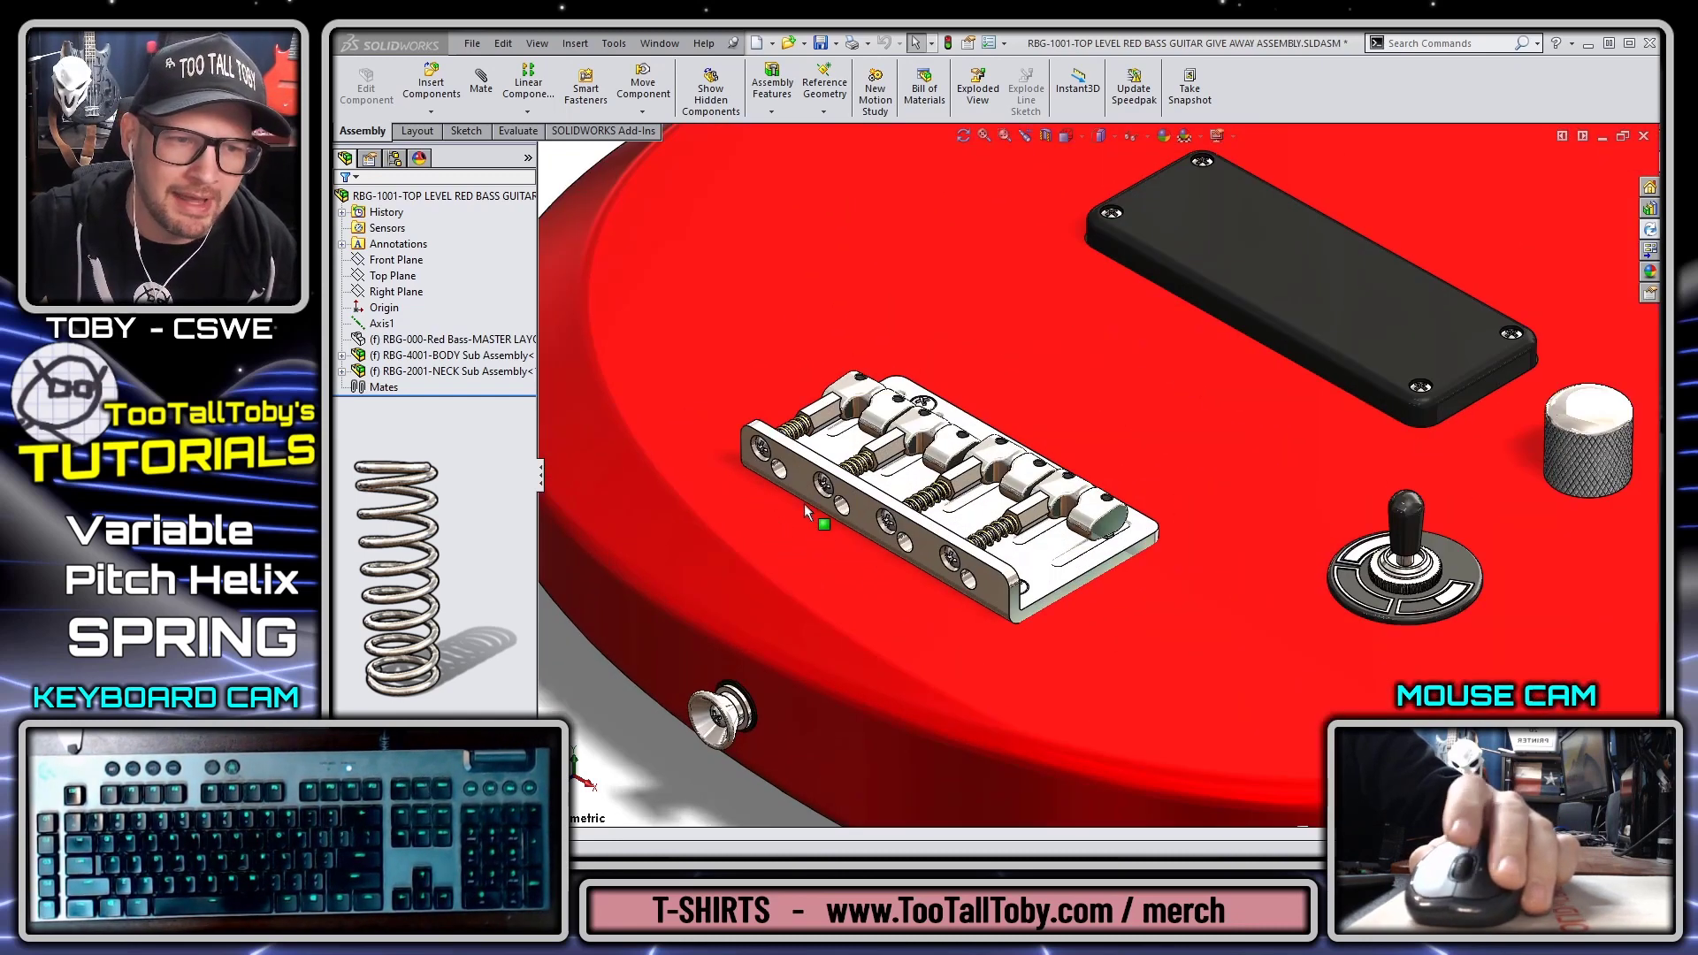
middle_drag(921, 456, 849, 407)
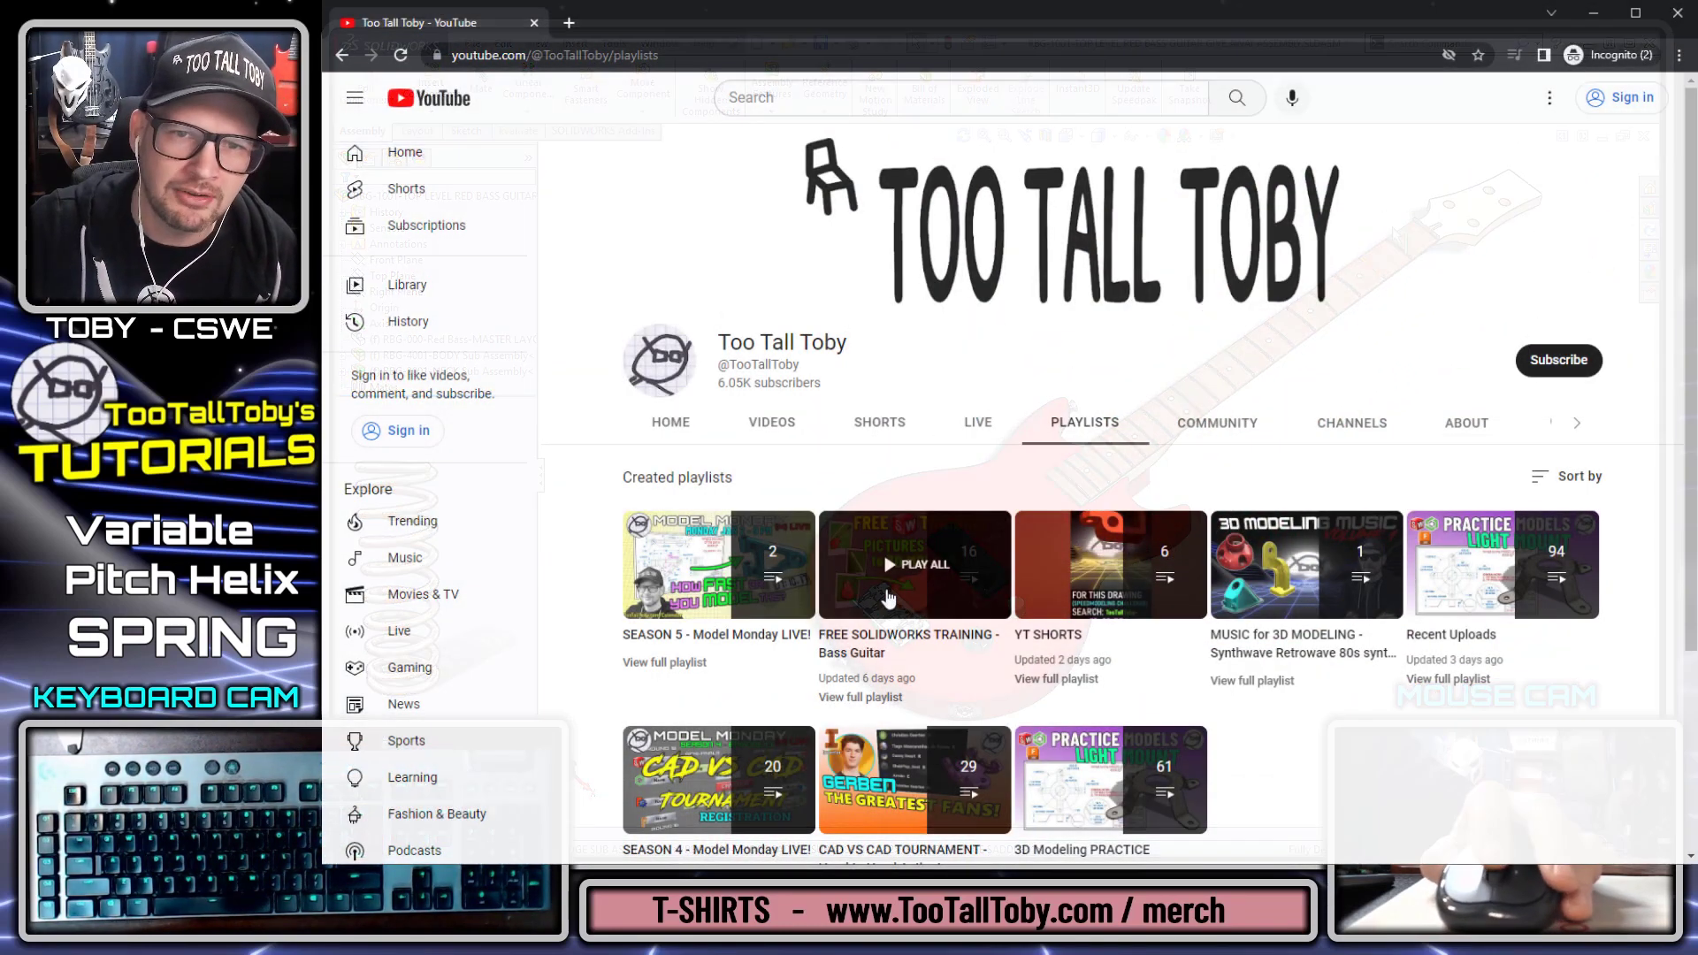
Step: Open the full FREE SOLIDWORKS TRAINING - Bass Guitar playlist on YouTube and look through its videos
click(851, 698)
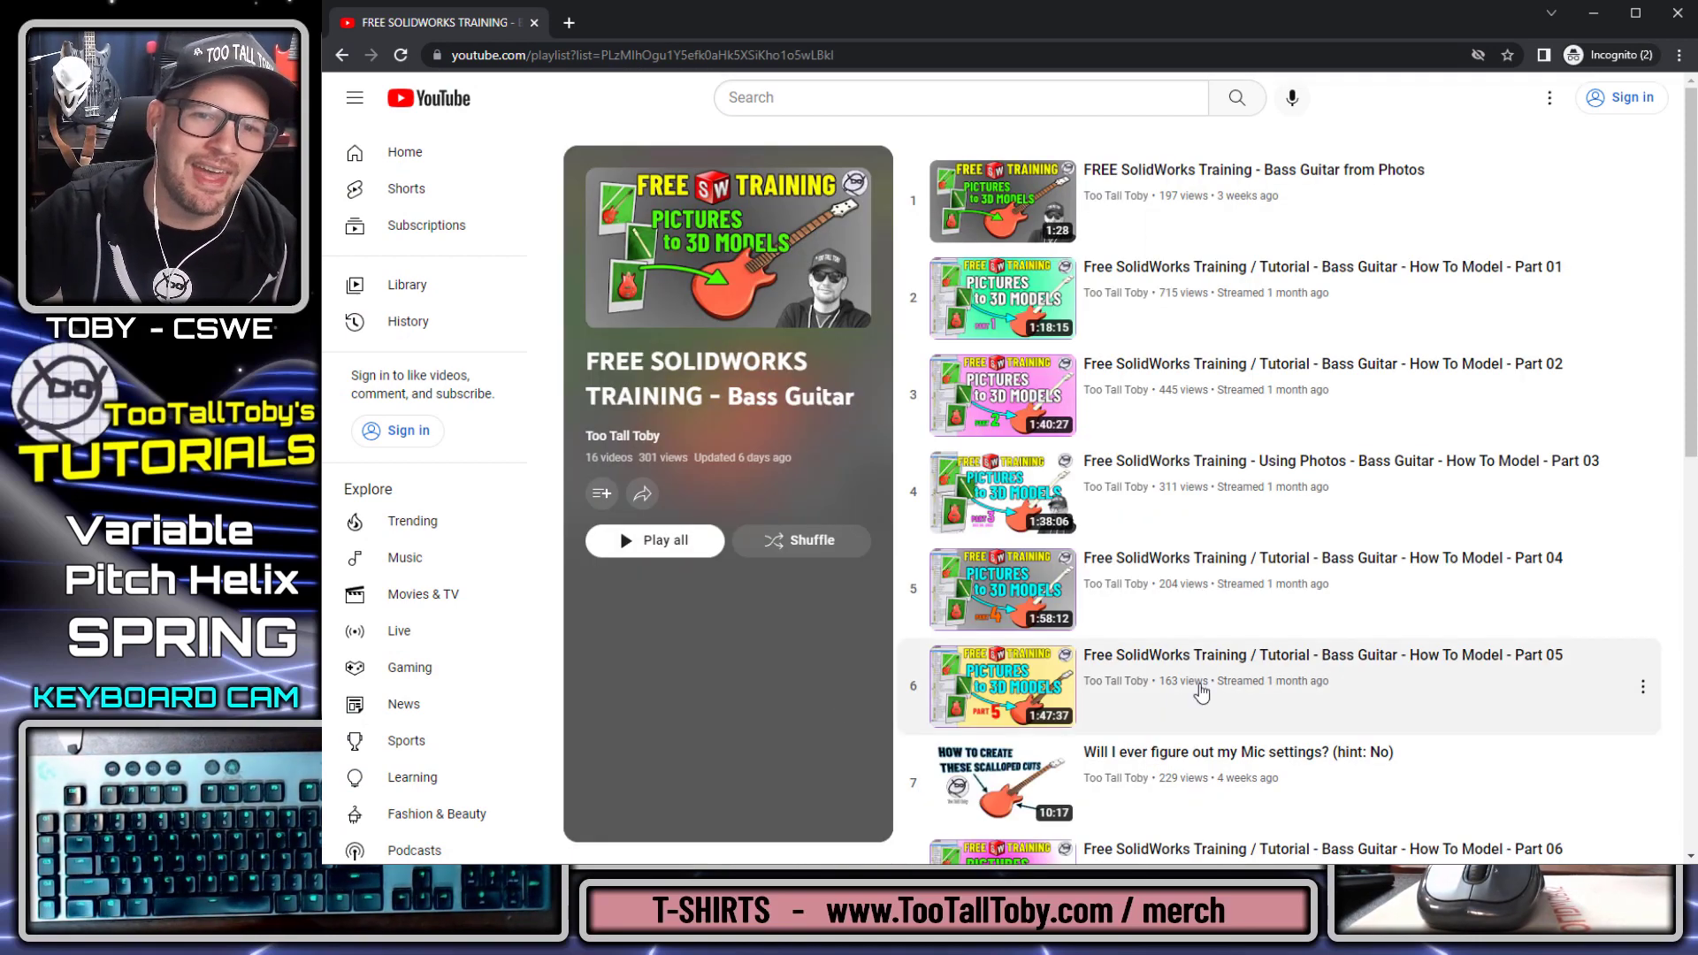
scroll(1694, 264, down, 1)
drag(1694, 263, 1694, 645)
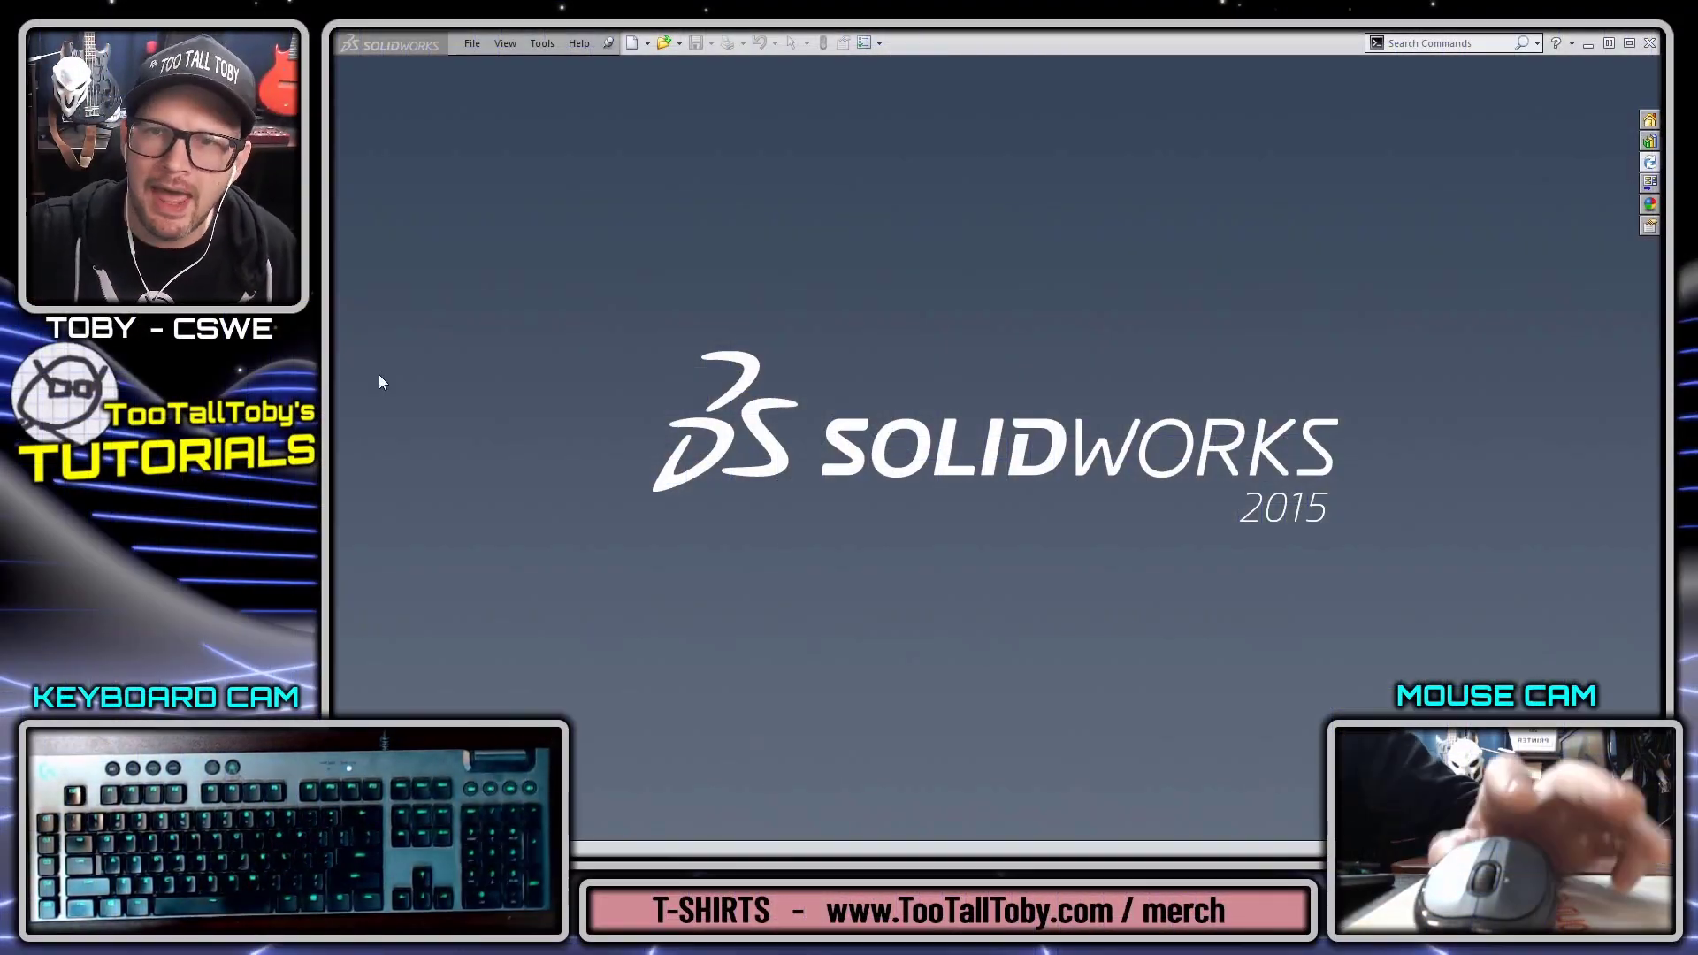
Step: Switch to the Imgur page in the browser and look over the spring reference photos
key(alt+Tab)
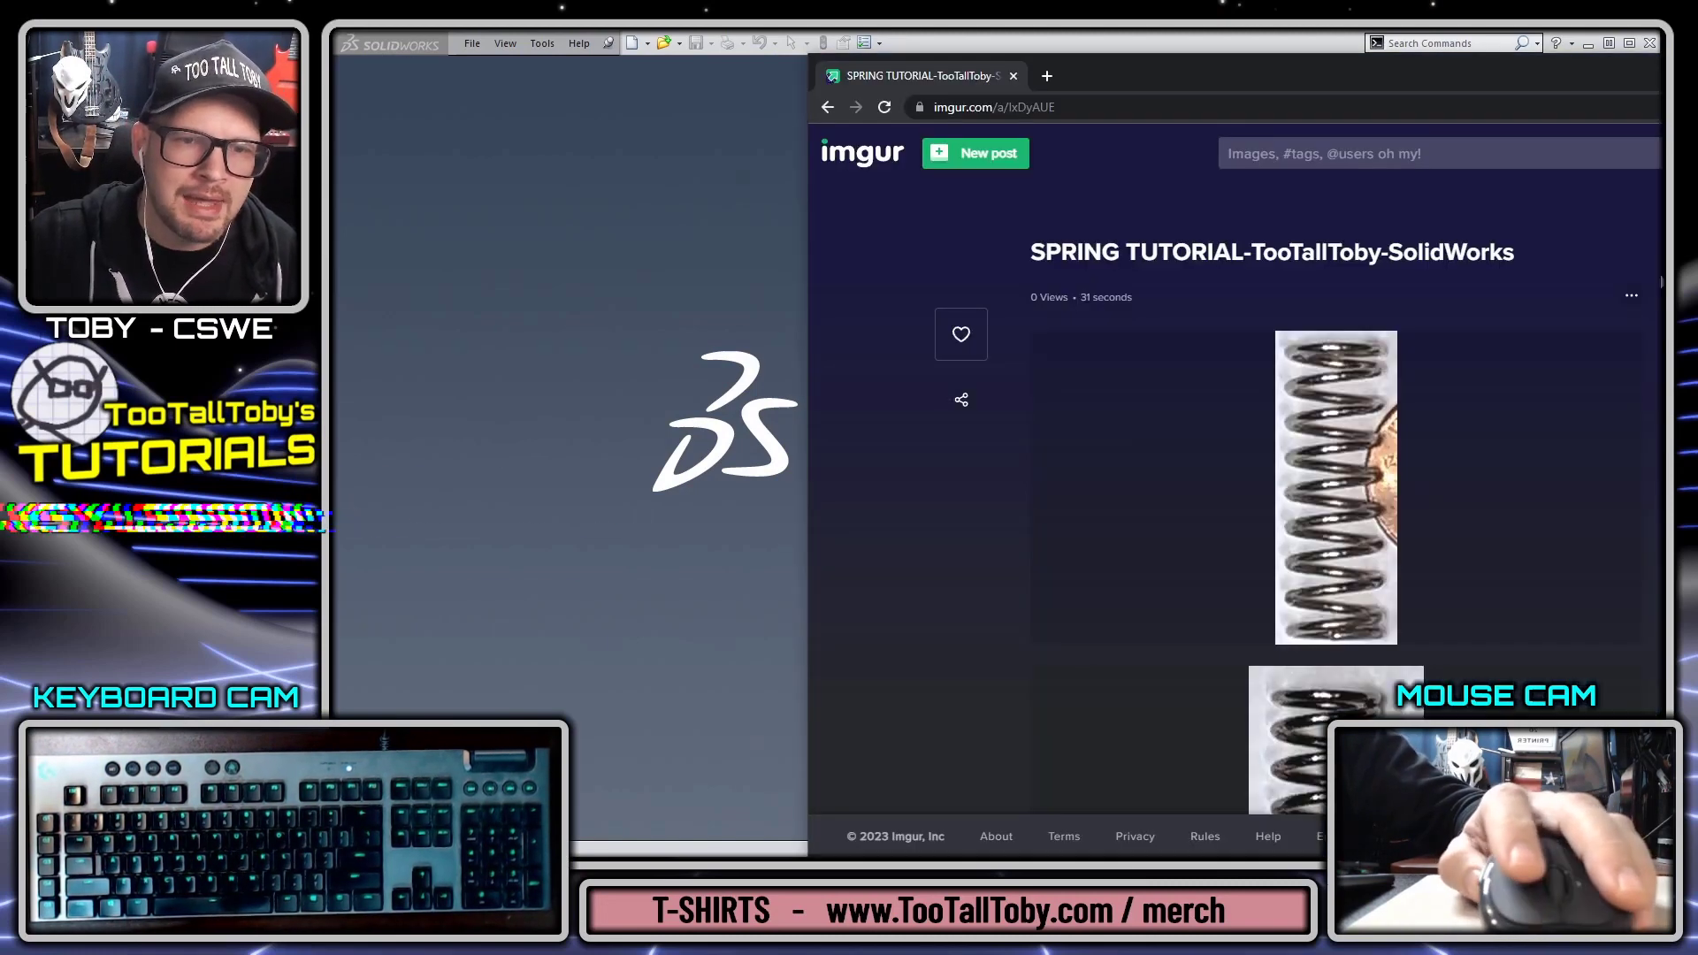
scroll(1484, 514, down, 2)
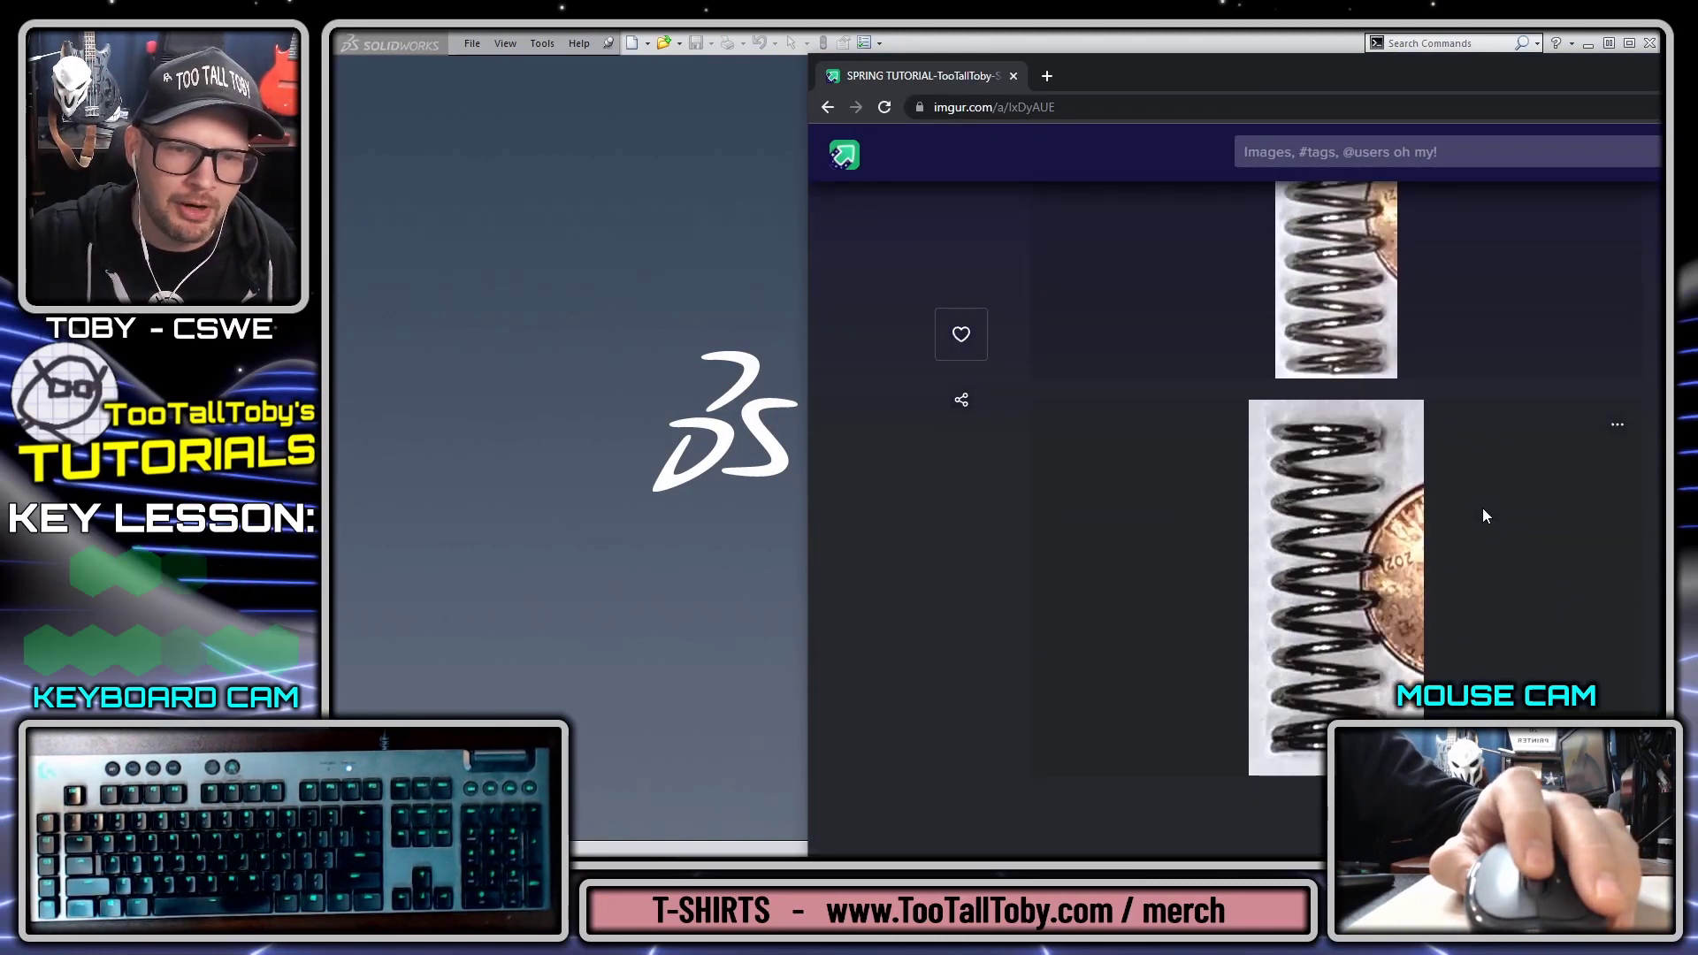
scroll(1482, 510, up, 2)
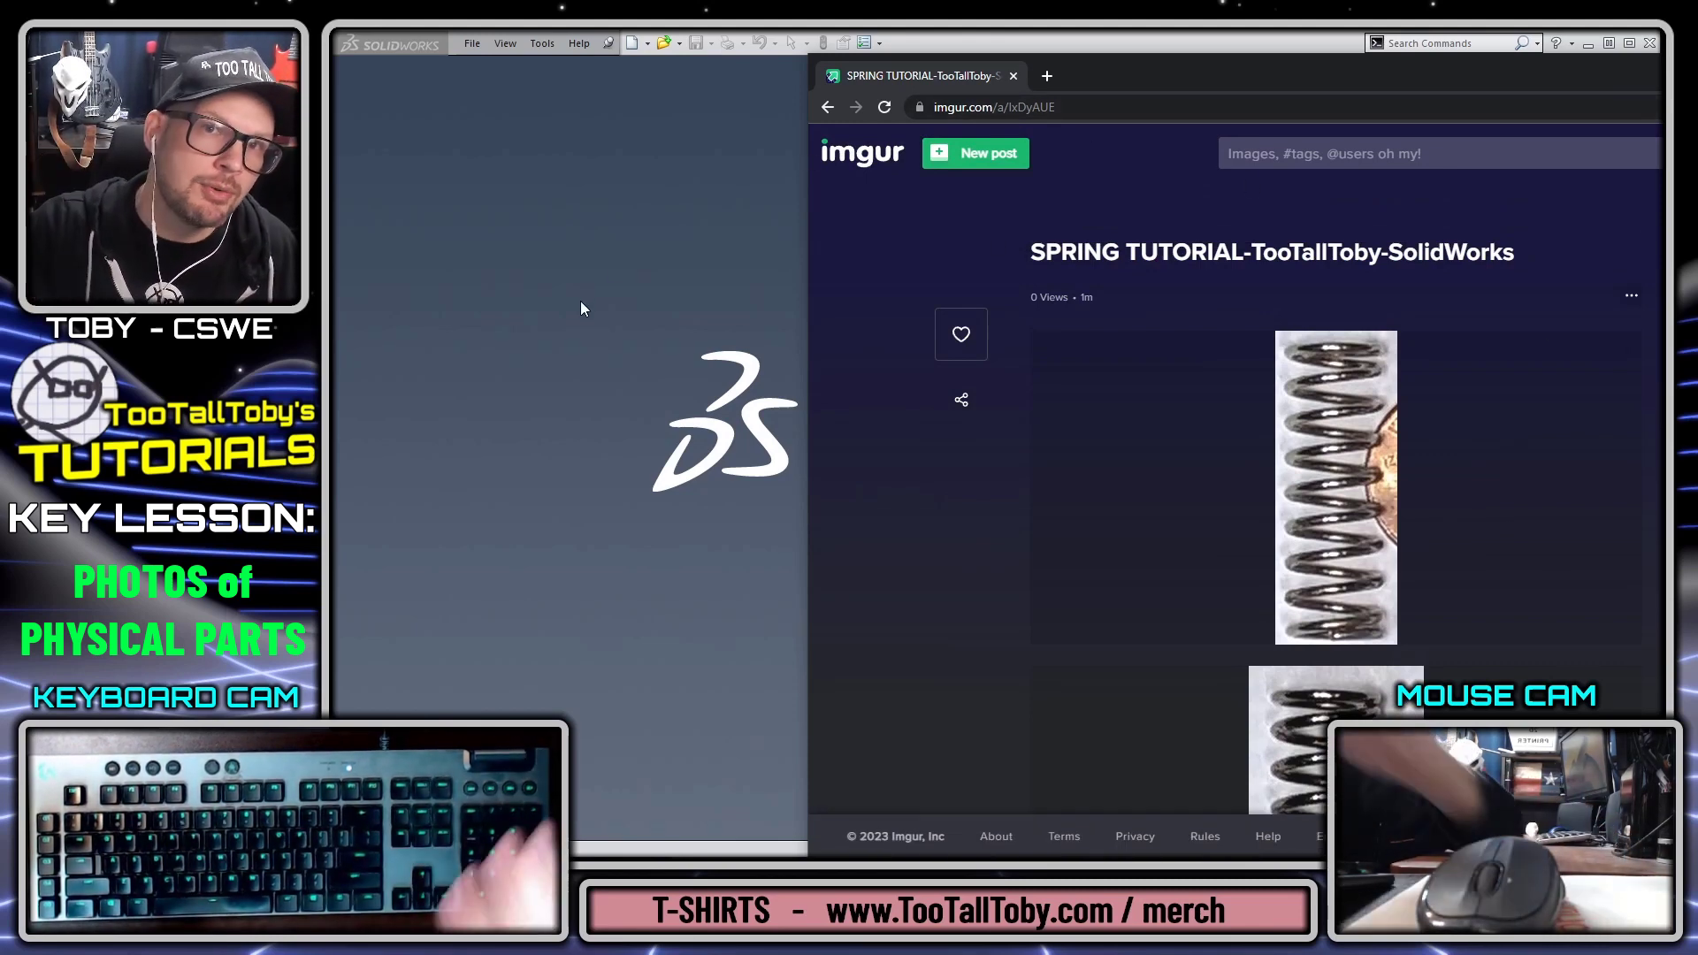
Step: Switch back to SOLIDWORKS and create a new part from the 2015 PART mm template
click(1113, 39)
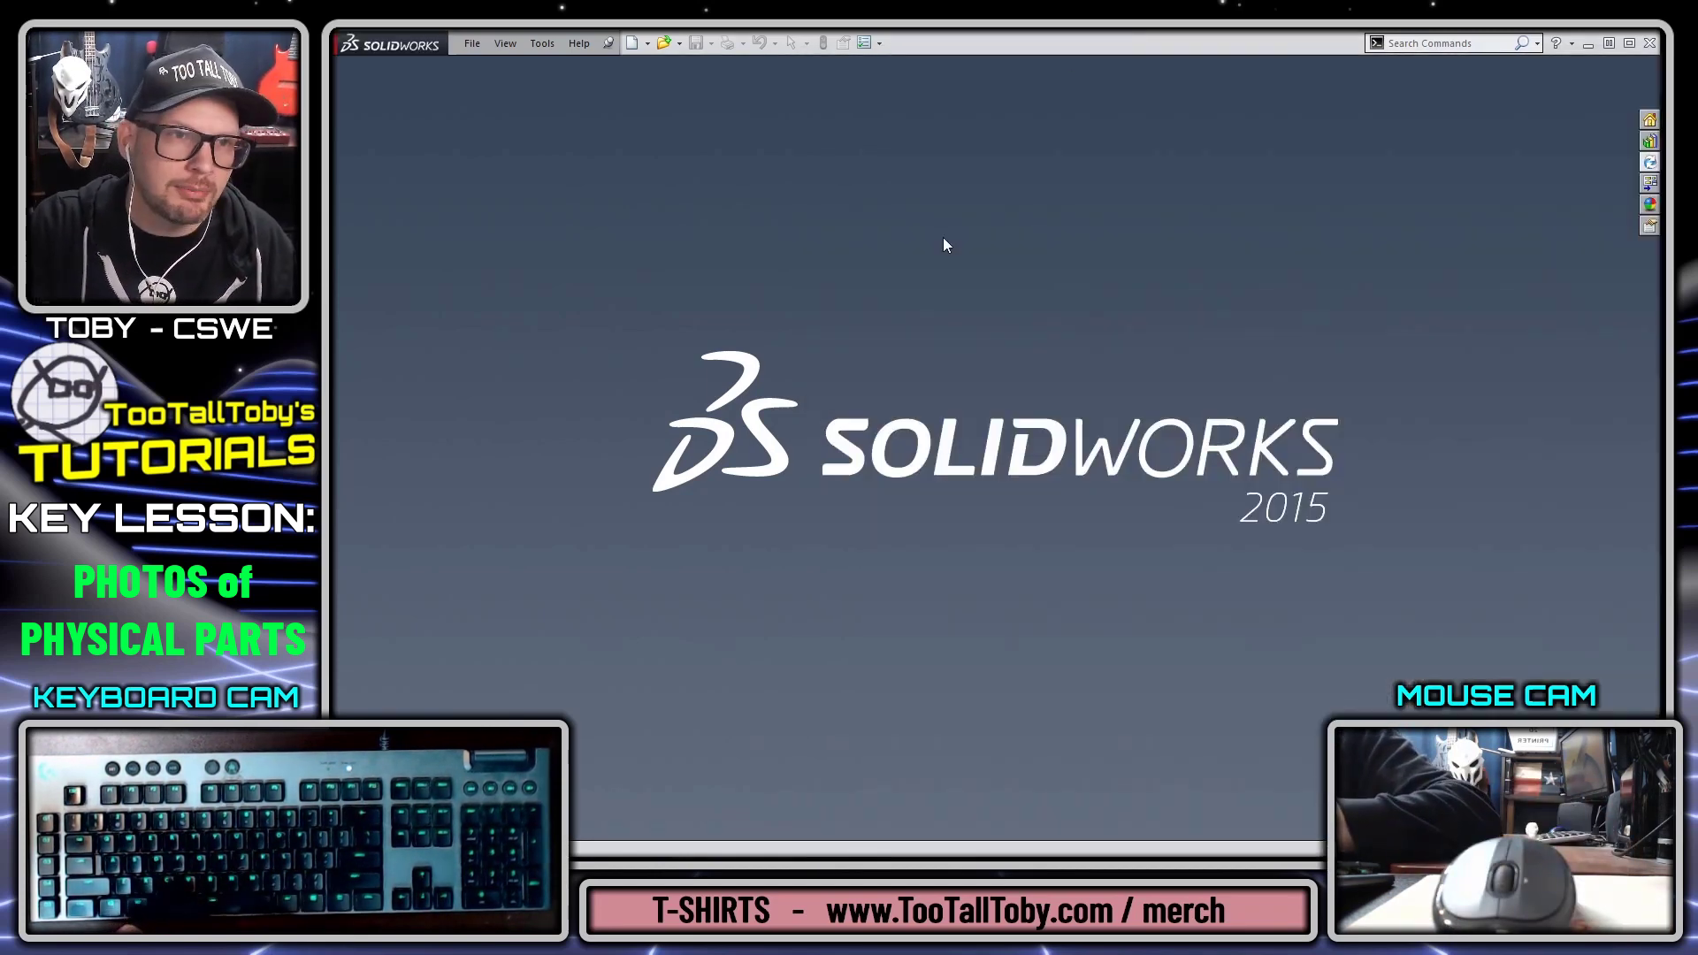
click(631, 42)
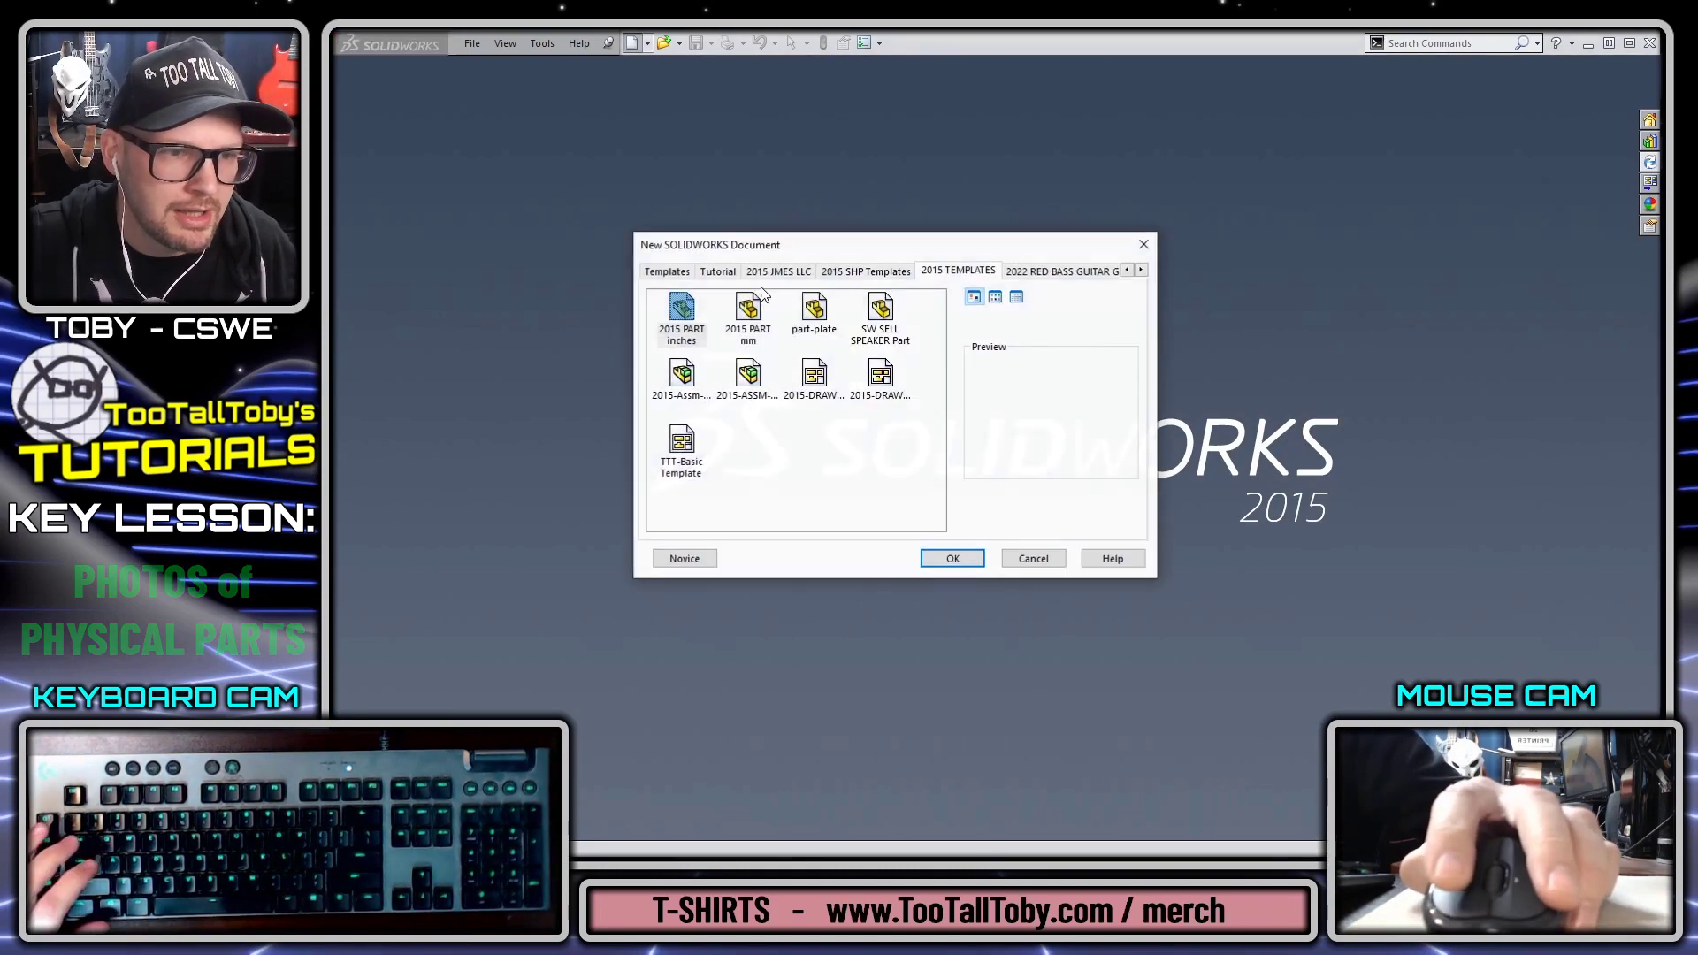
double_click(748, 310)
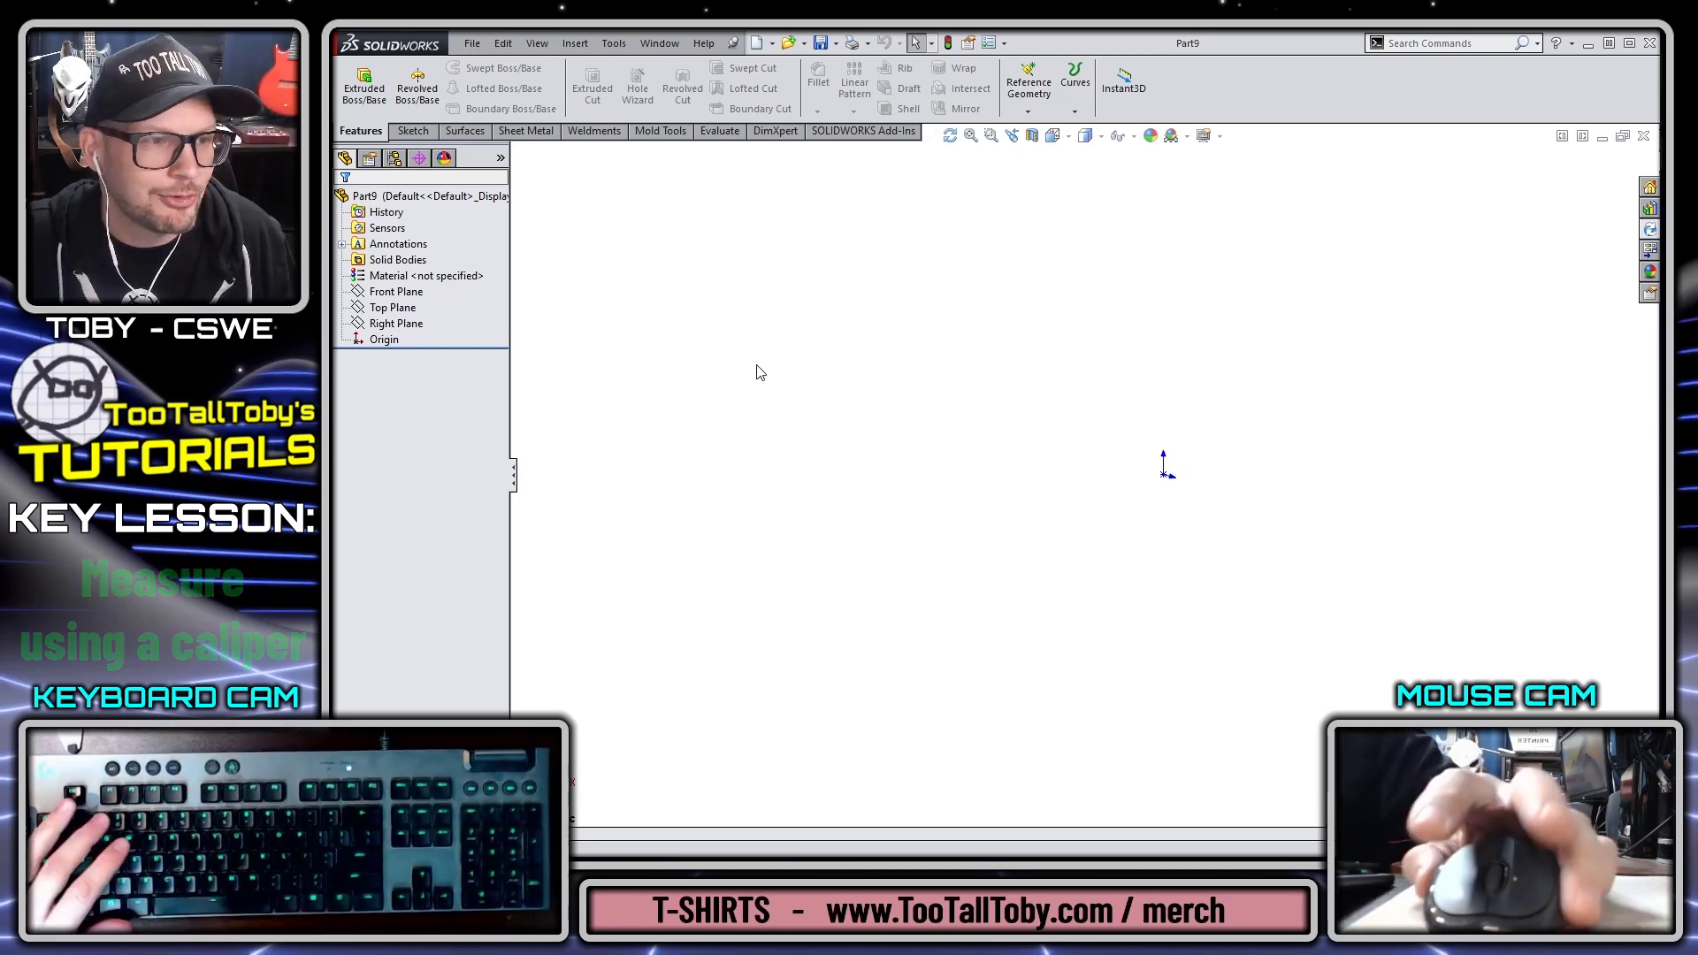
Step: Start a sketch on the Front Plane and draw a corner rectangle 30 mm high and 10 mm wide
click(398, 293)
click(417, 259)
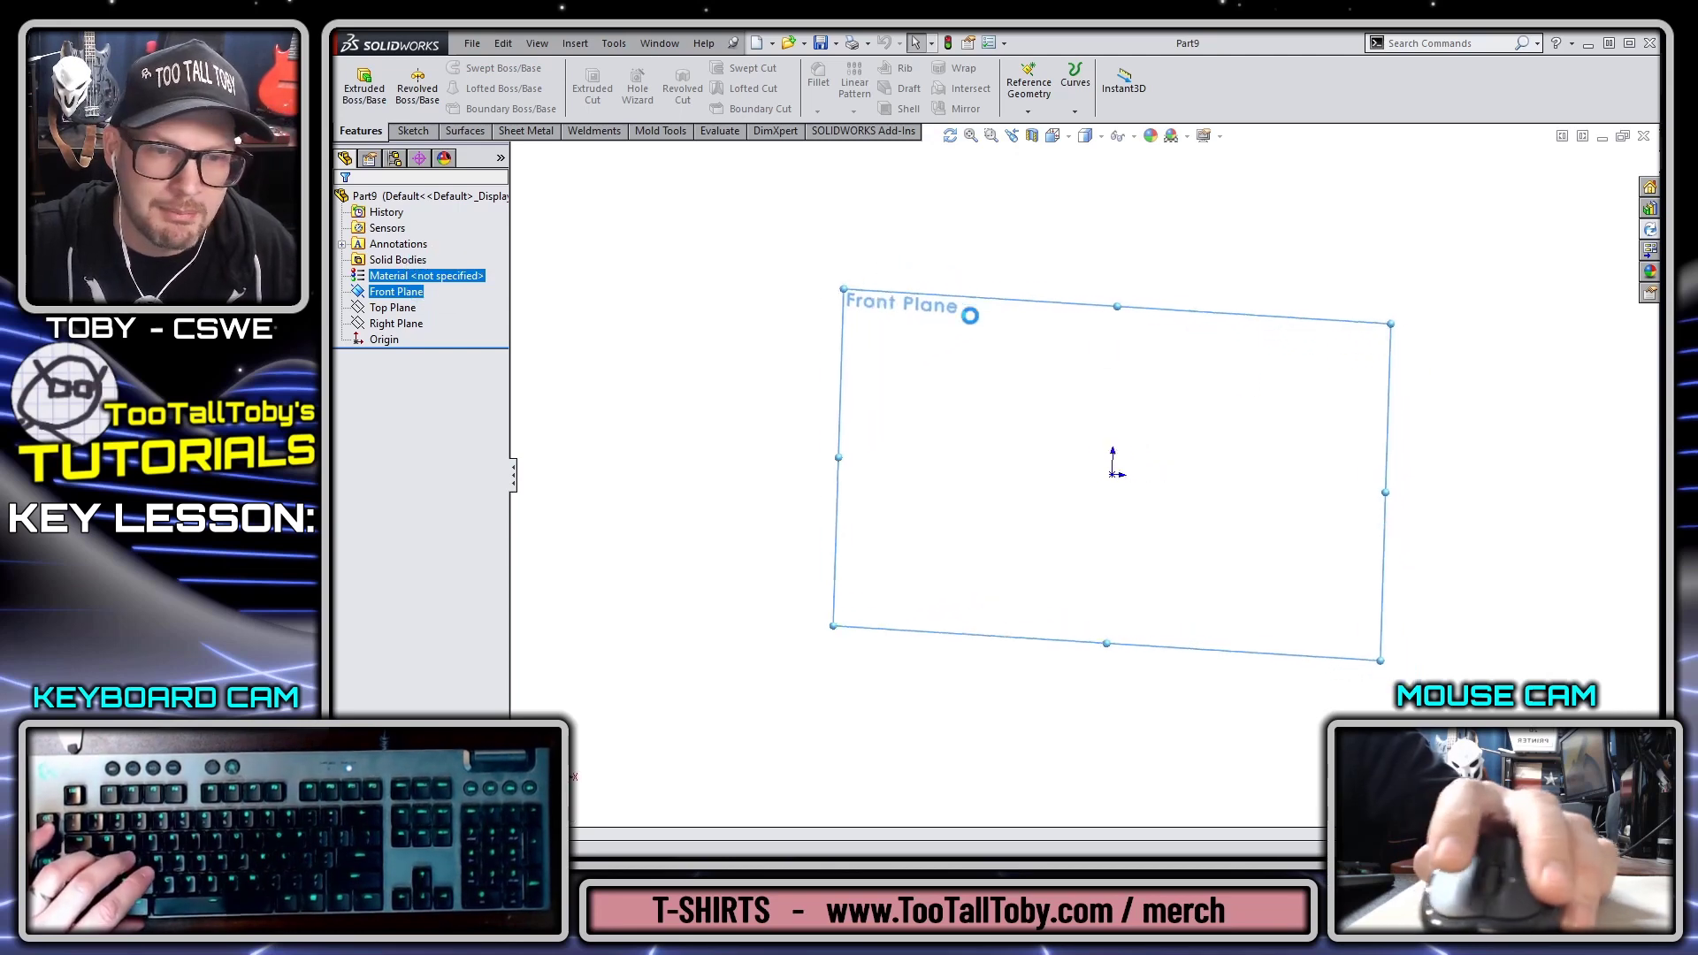
key(s)
click(999, 349)
click(989, 279)
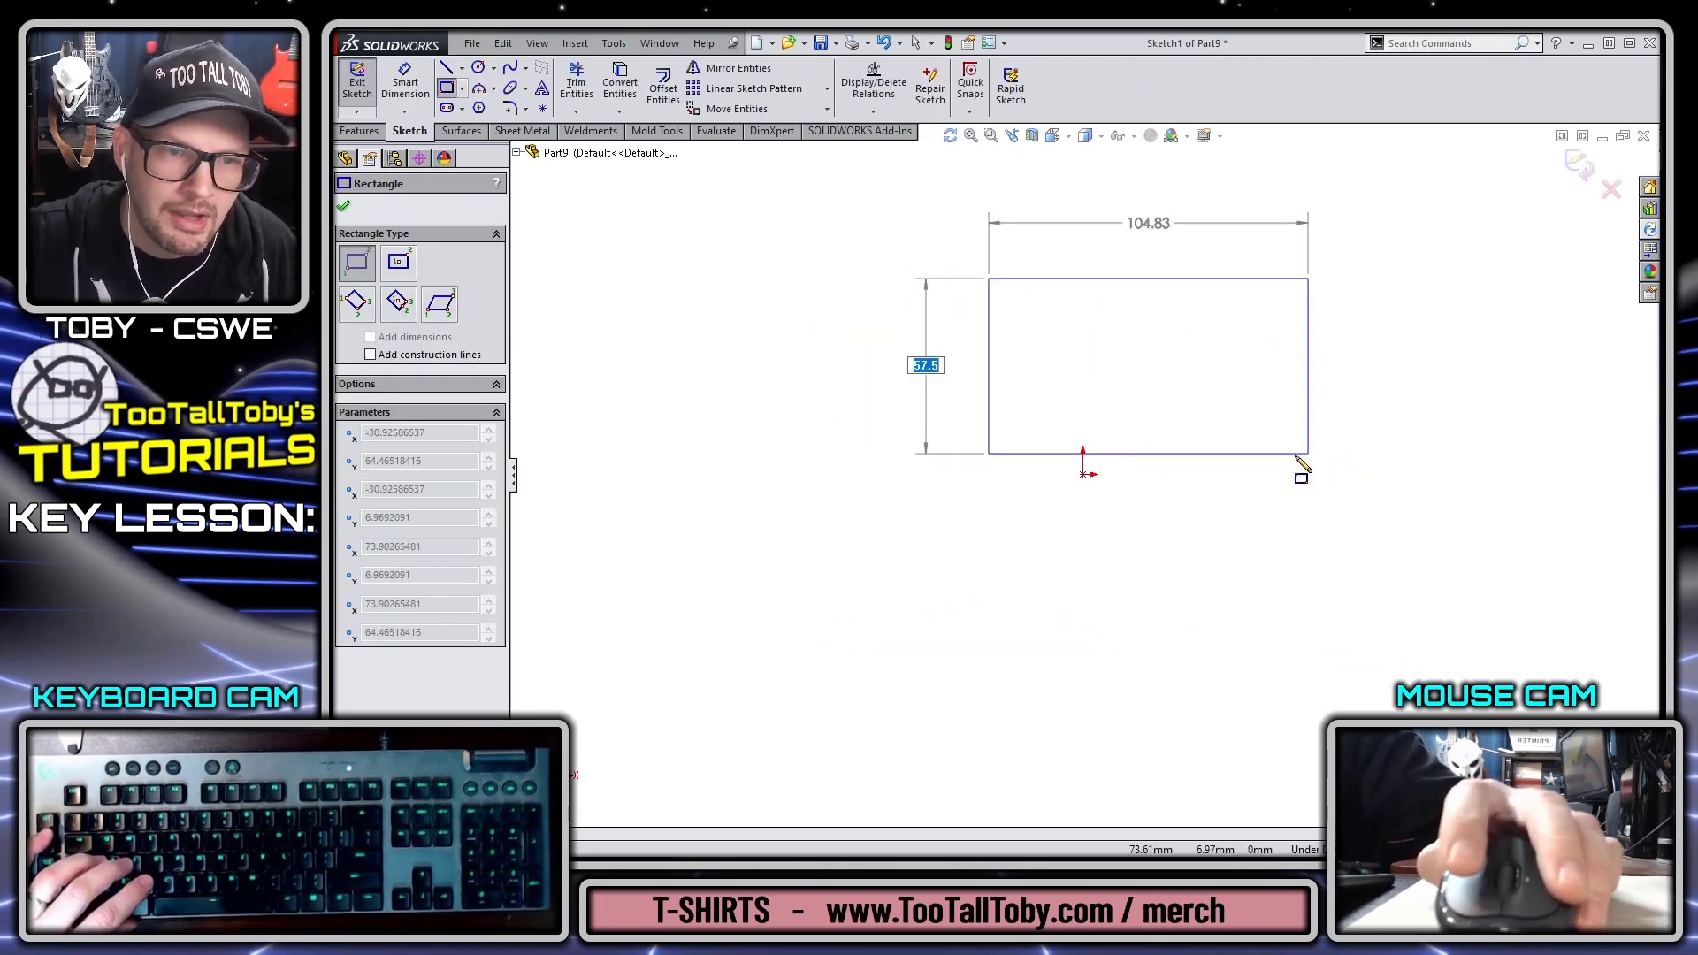
text(30)
key(Tab)
text(10)
key(Return)
key(Escape)
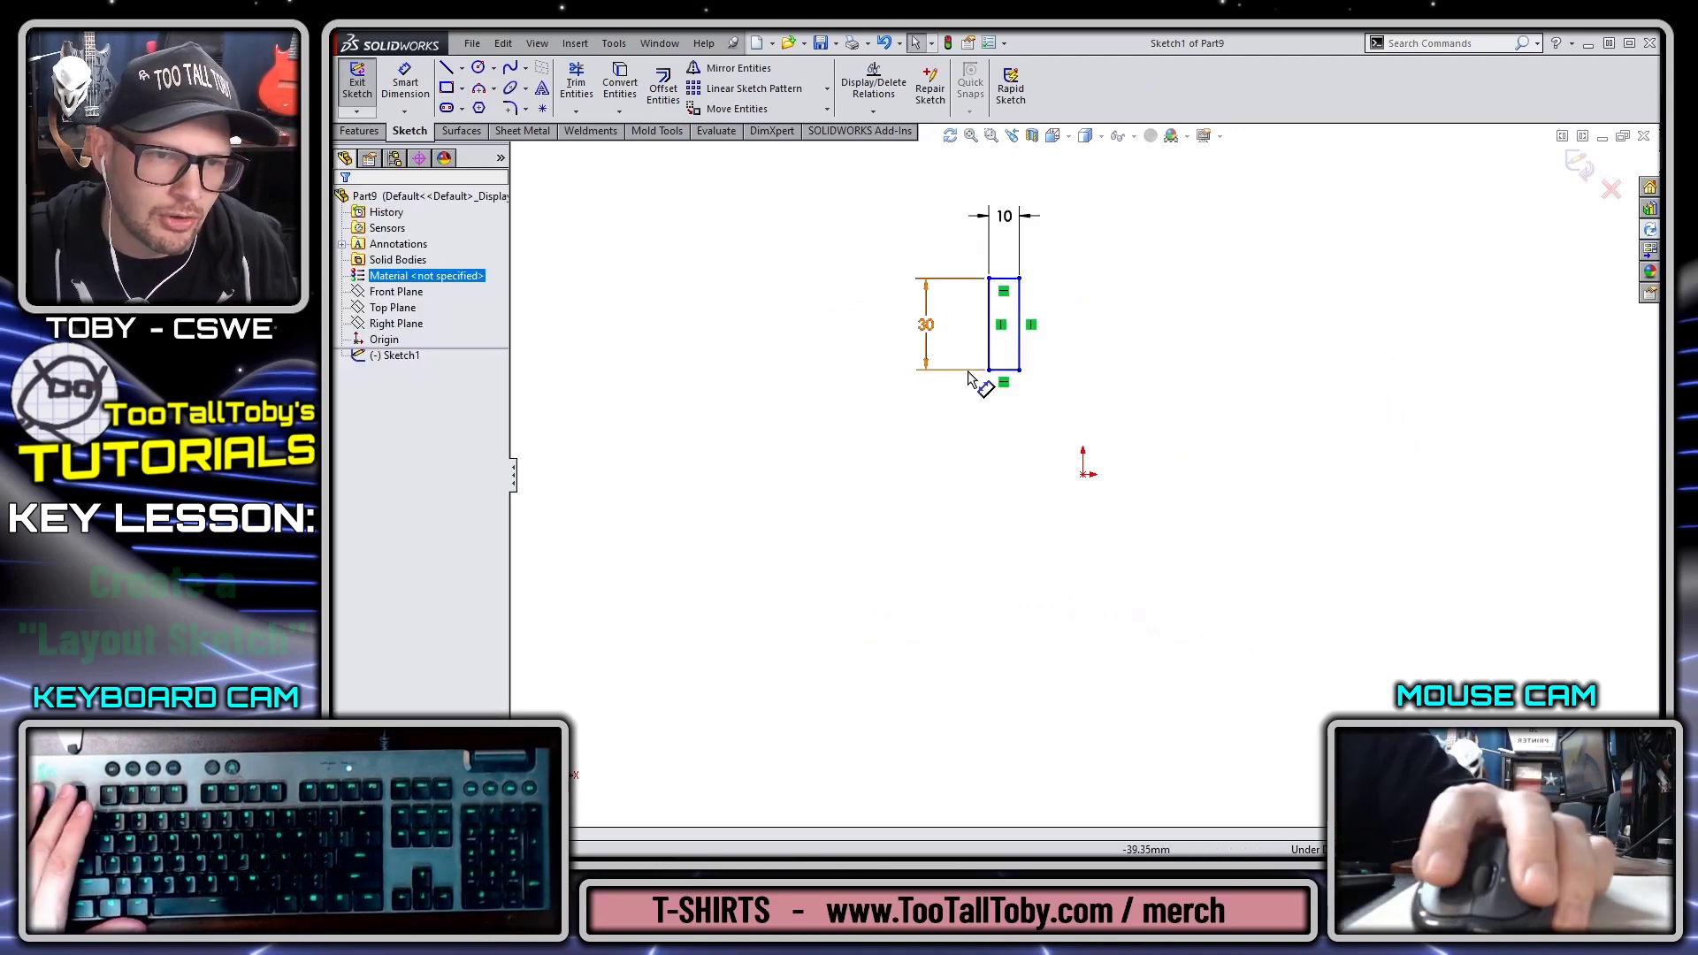
Step: Add a Midpoint relation between the rectangle's bottom line and the origin
click(1009, 372)
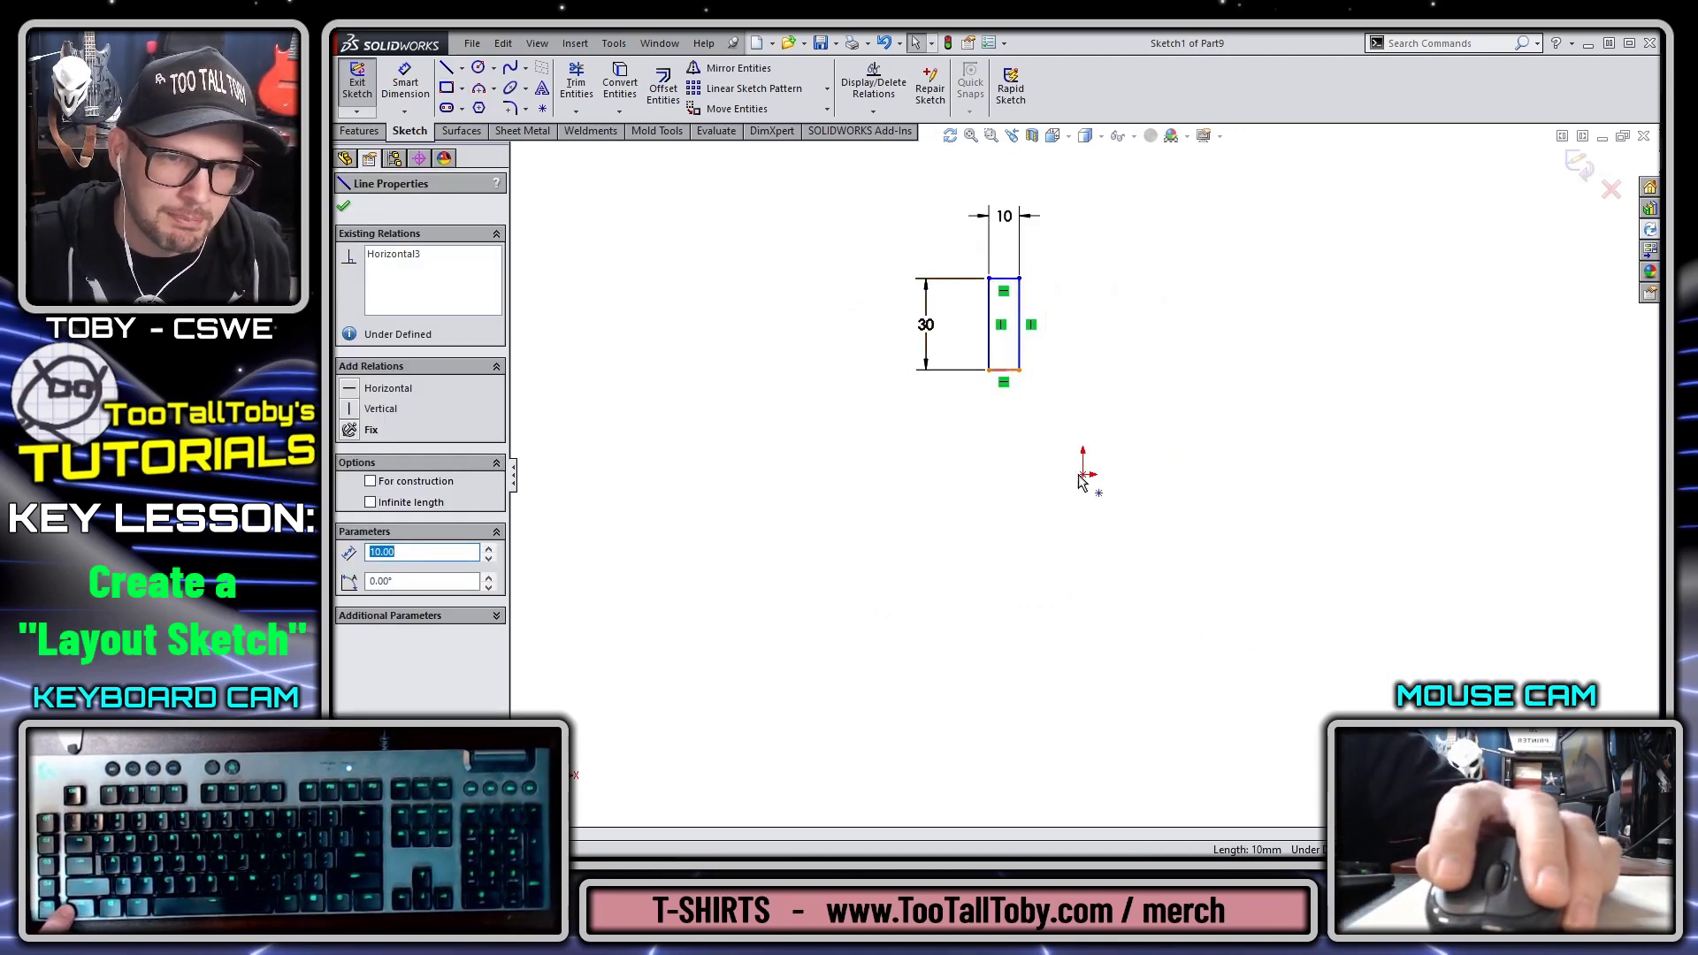
ctrl+click(1083, 474)
click(1128, 380)
click(1179, 417)
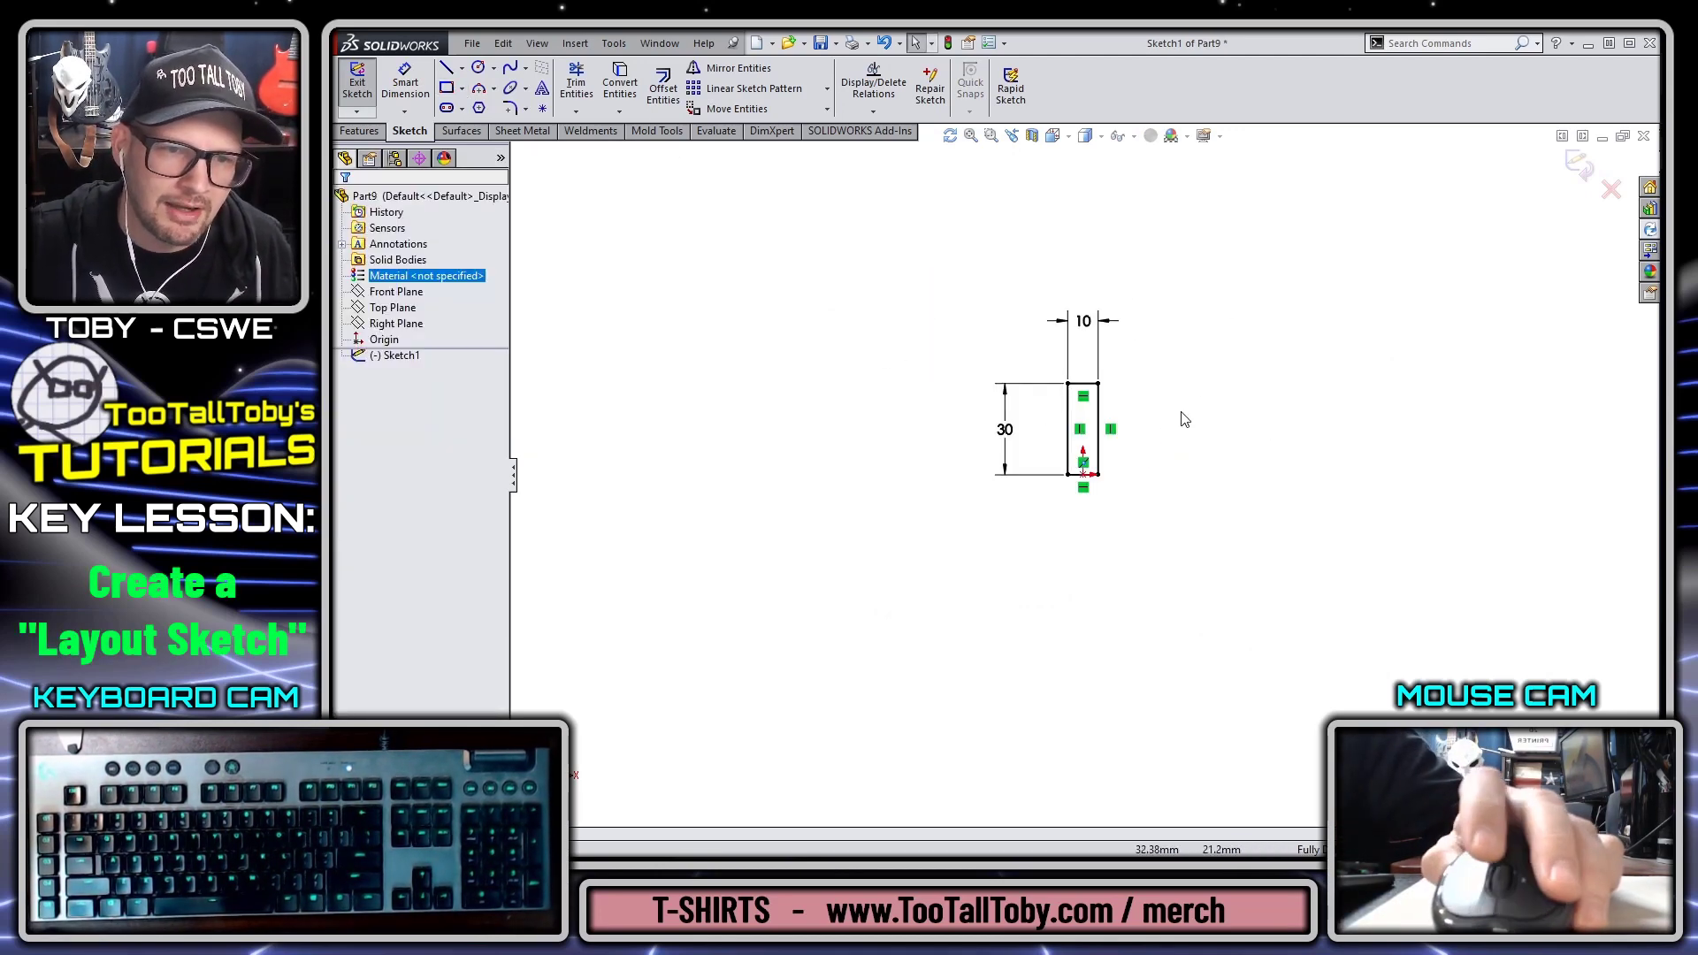
Step: Exit the rectangle sketch and paste a copy of it onto the Right Plane
scroll(1053, 455, down, 3)
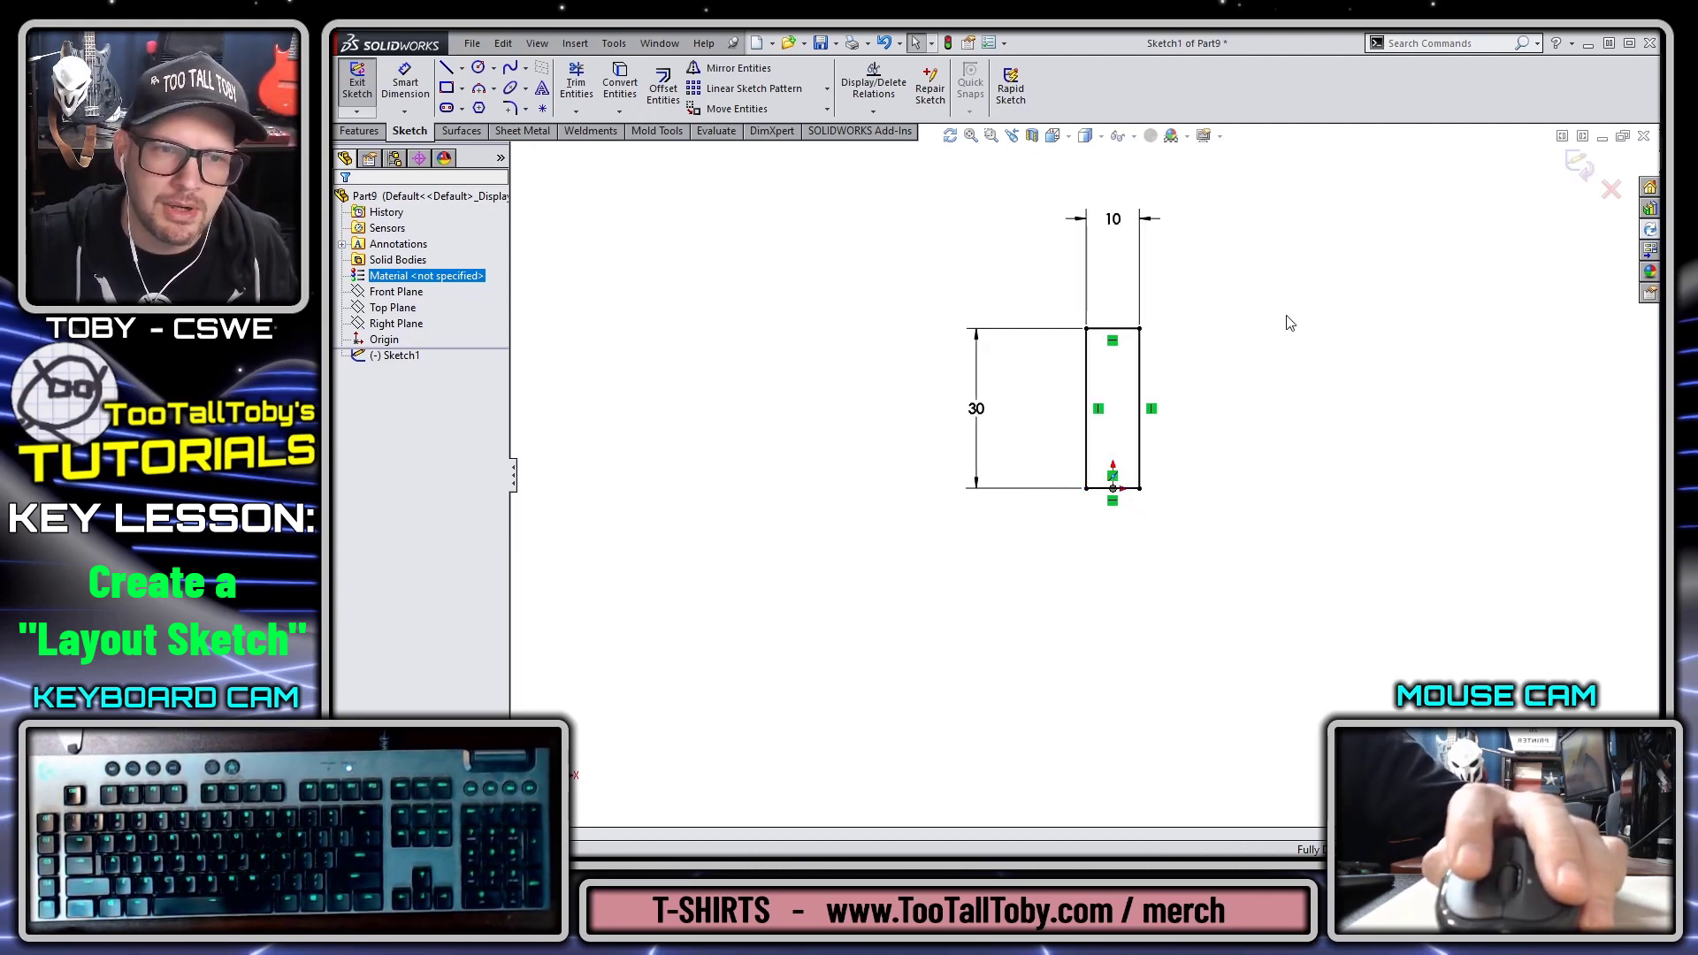
mouse_move(818, 380)
middle_down()
mouse_move(890, 440)
mouse_move(912, 530)
middle_up()
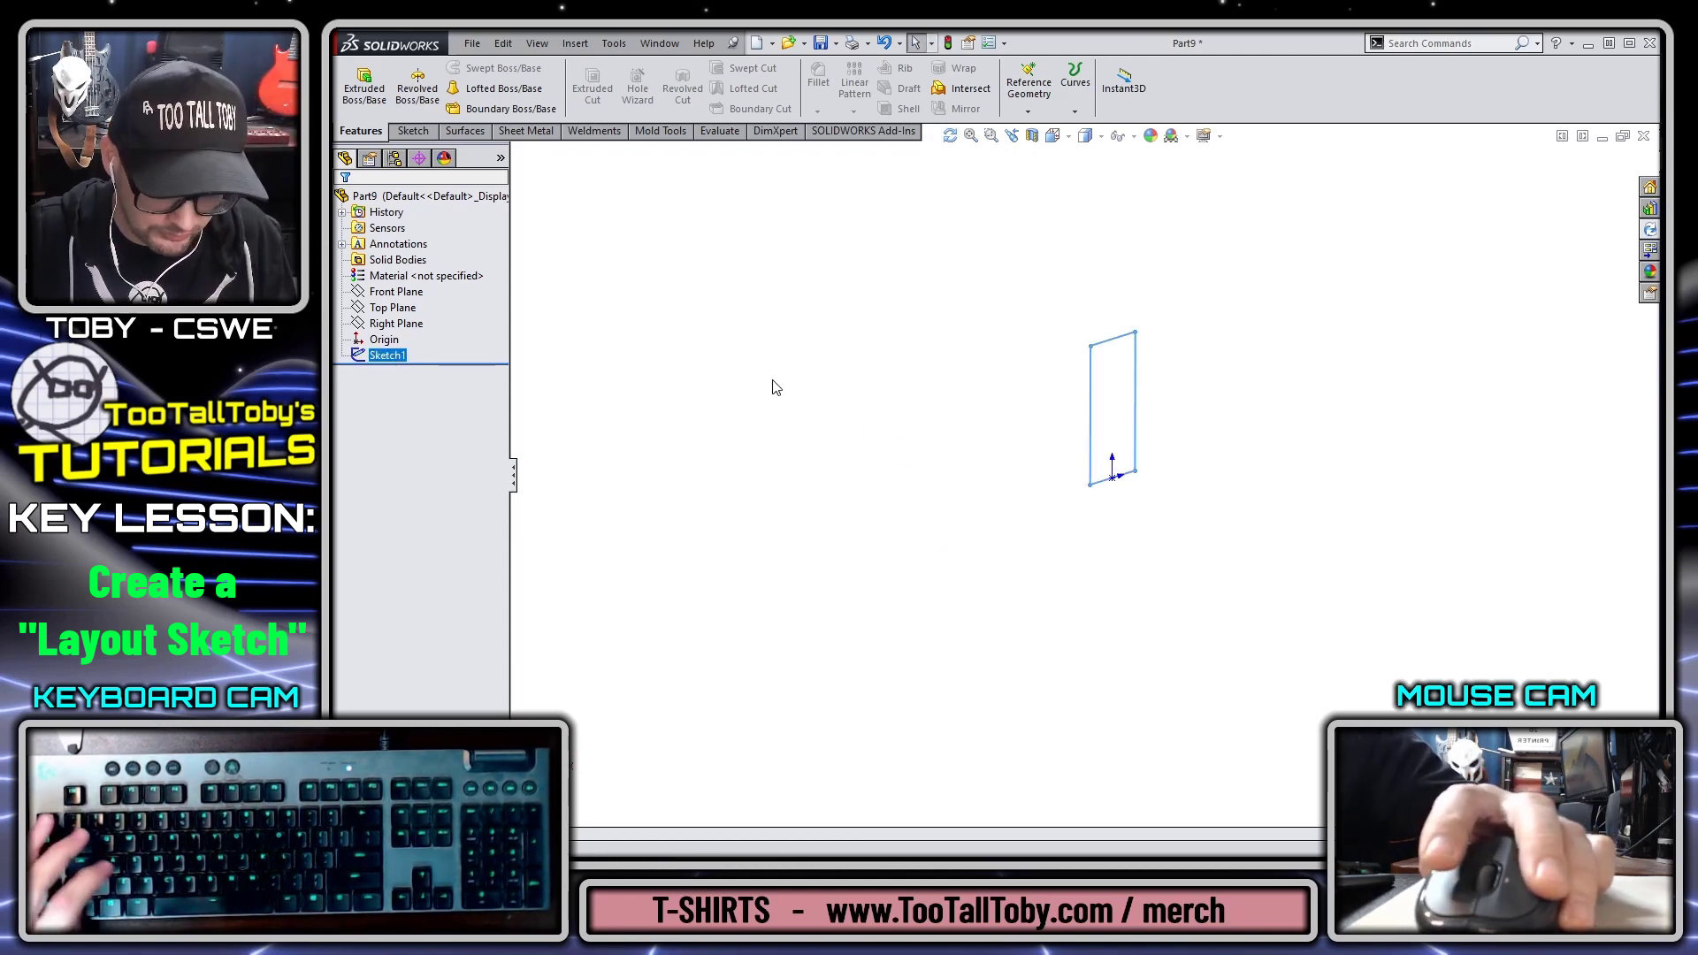
click(375, 322)
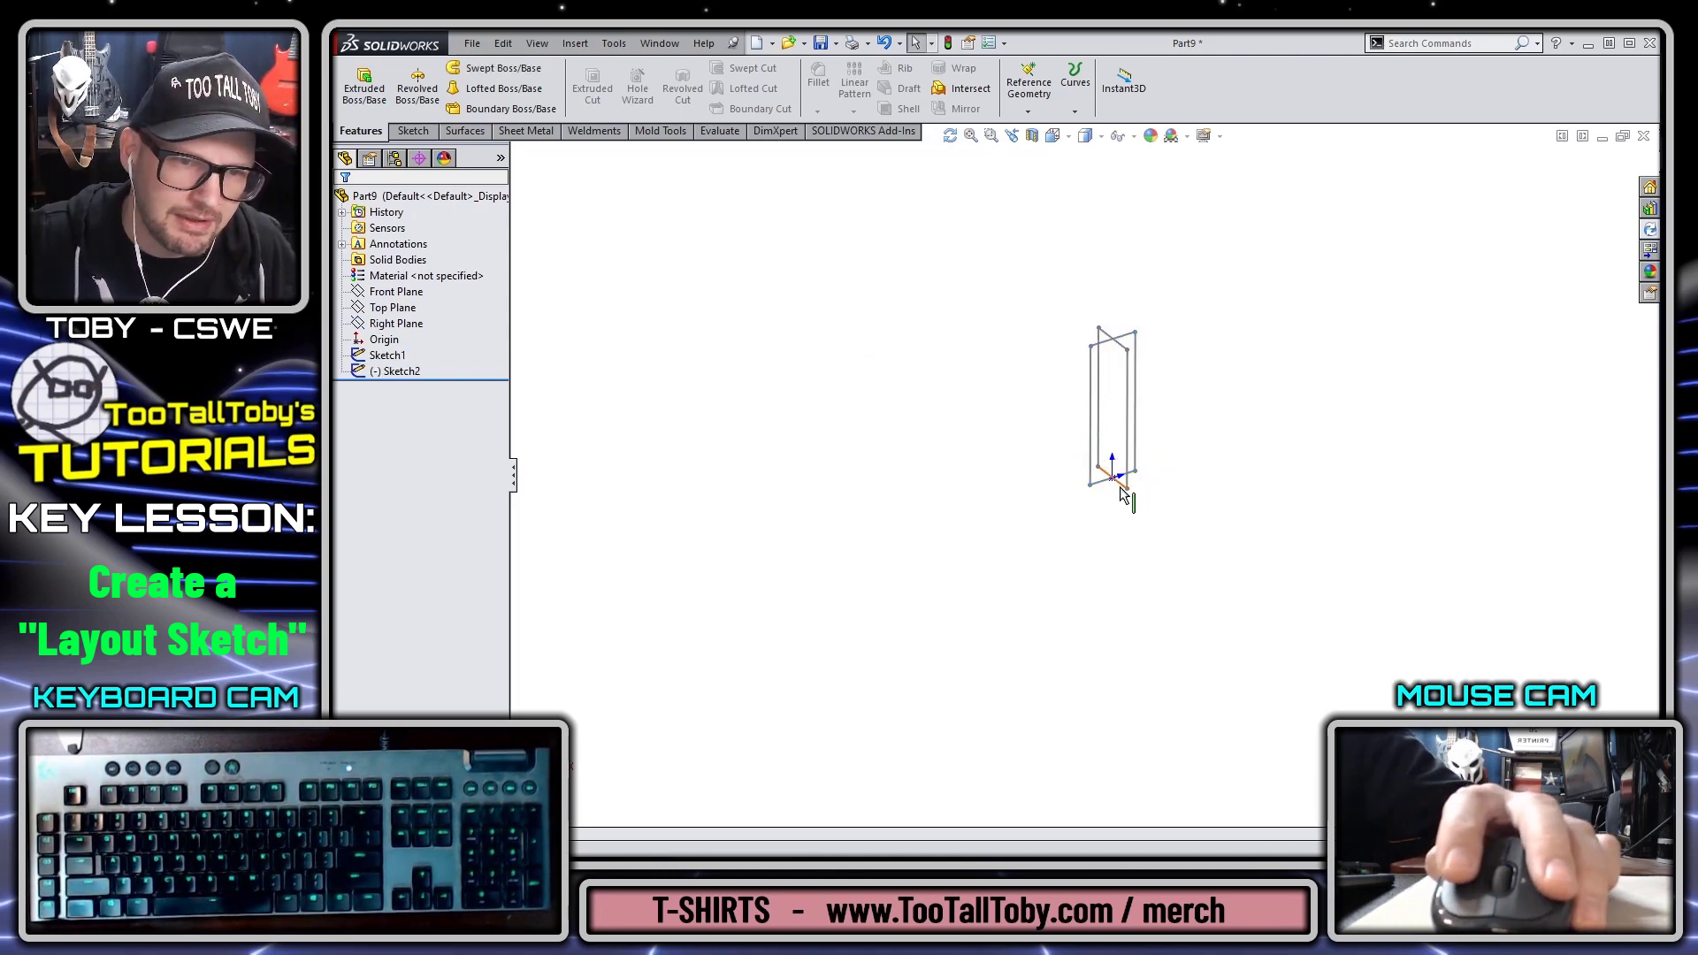
Step: Edit the copied sketch, add a Midpoint relation between its rectangle's bottom line and the origin, and exit the sketch
right_click(1121, 493)
click(1133, 439)
click(1138, 537)
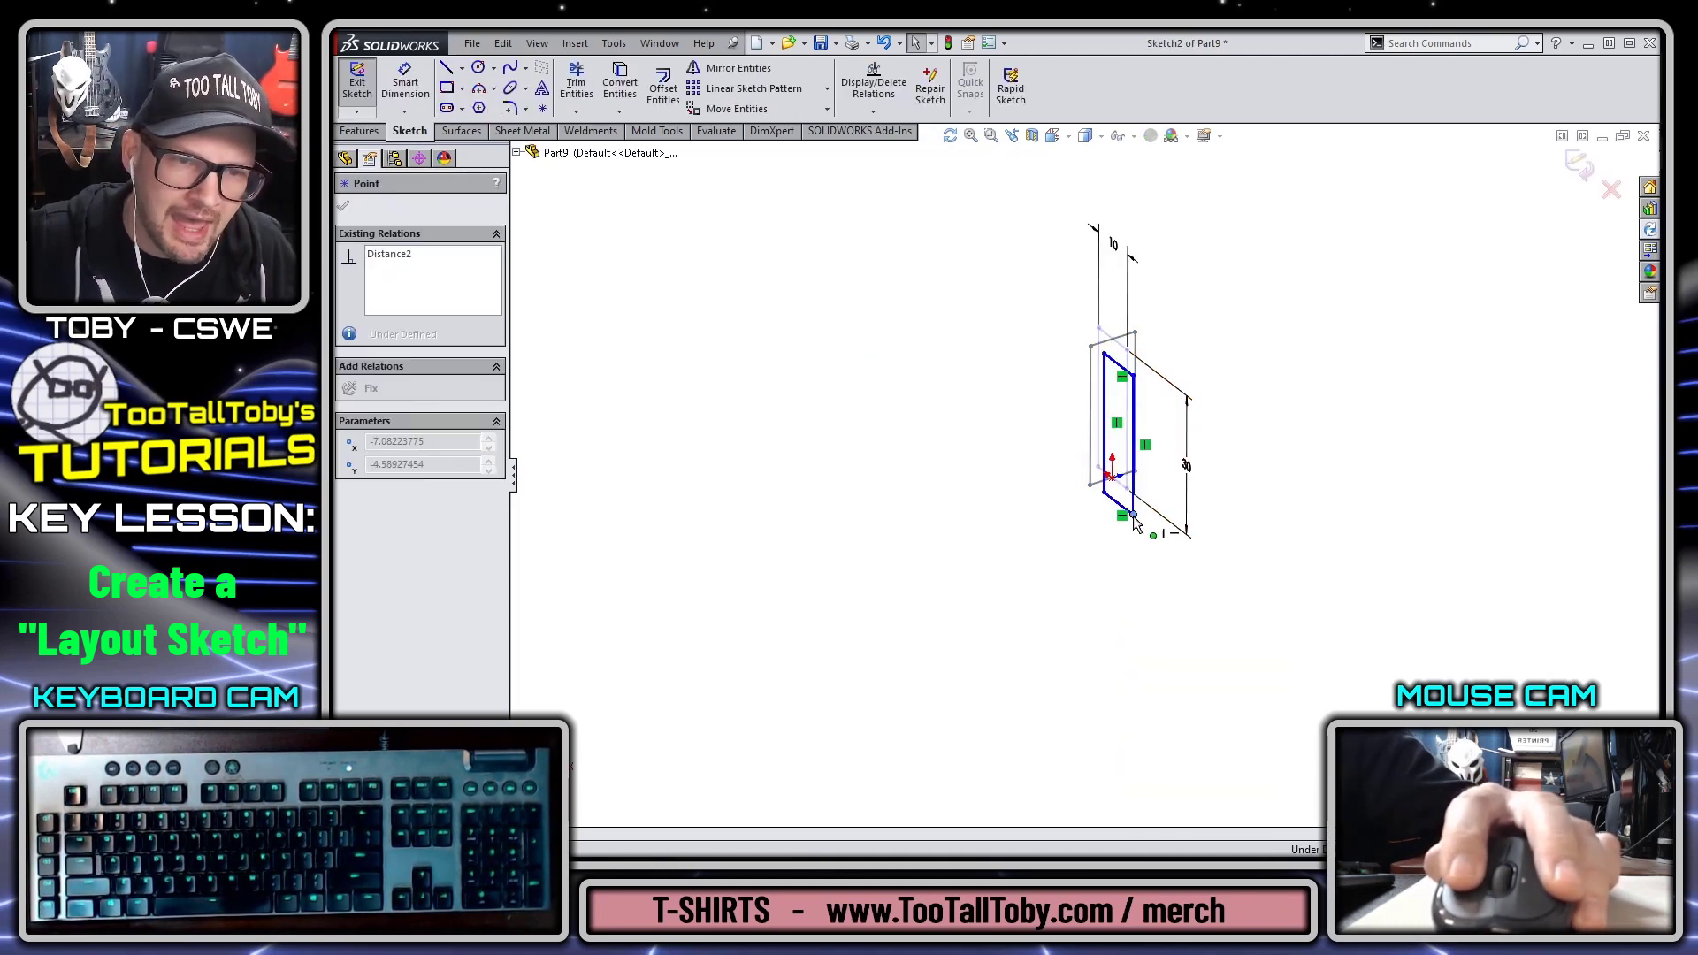
click(1111, 476)
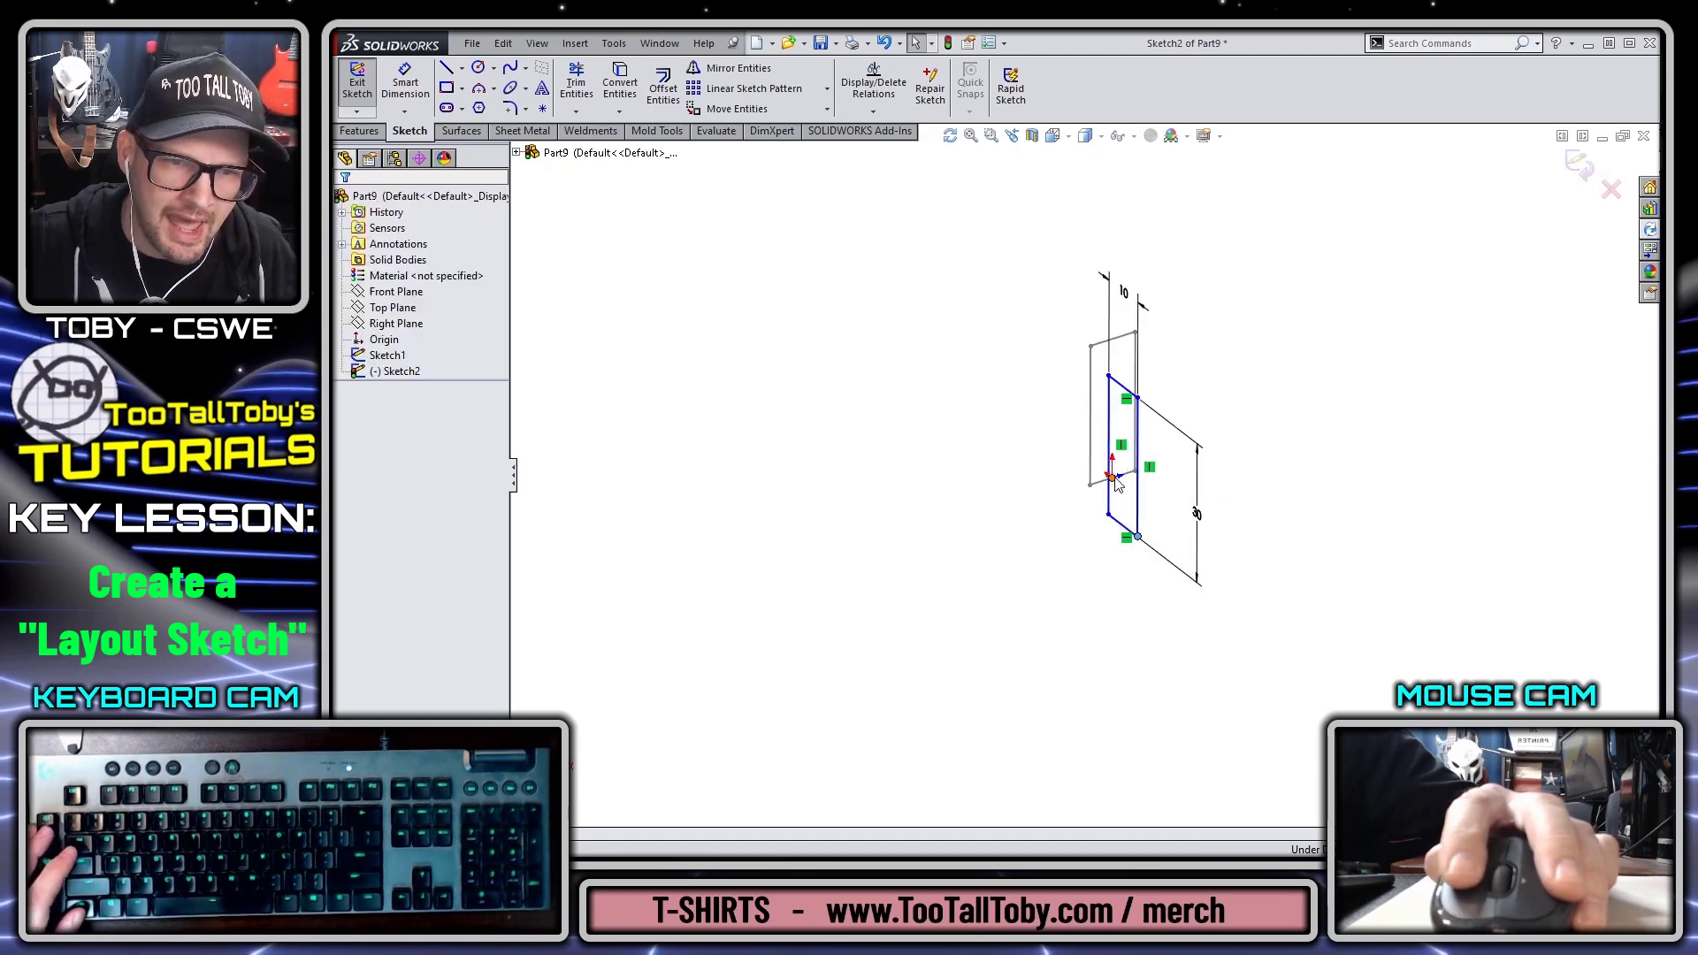
ctrl+click(1120, 523)
click(1164, 421)
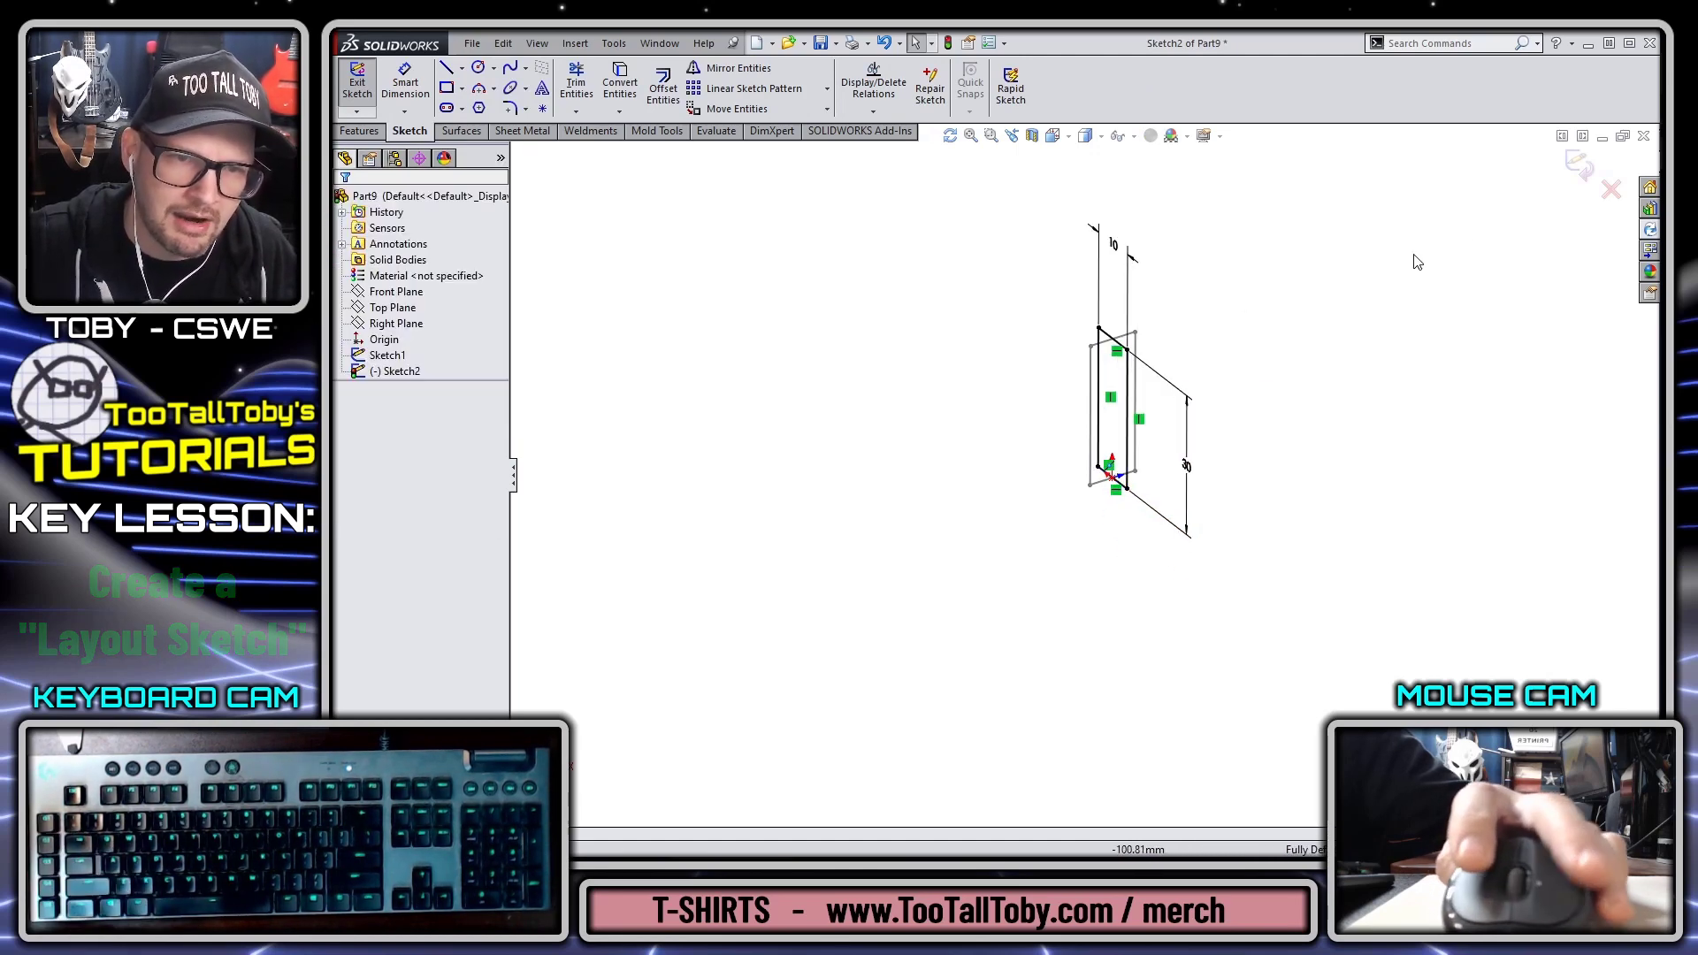
key(ctrl+b)
Step: Rename the Front Plane sketch LAYOUT-Front and the Right Plane sketch LAYOUT-Side
click(389, 354)
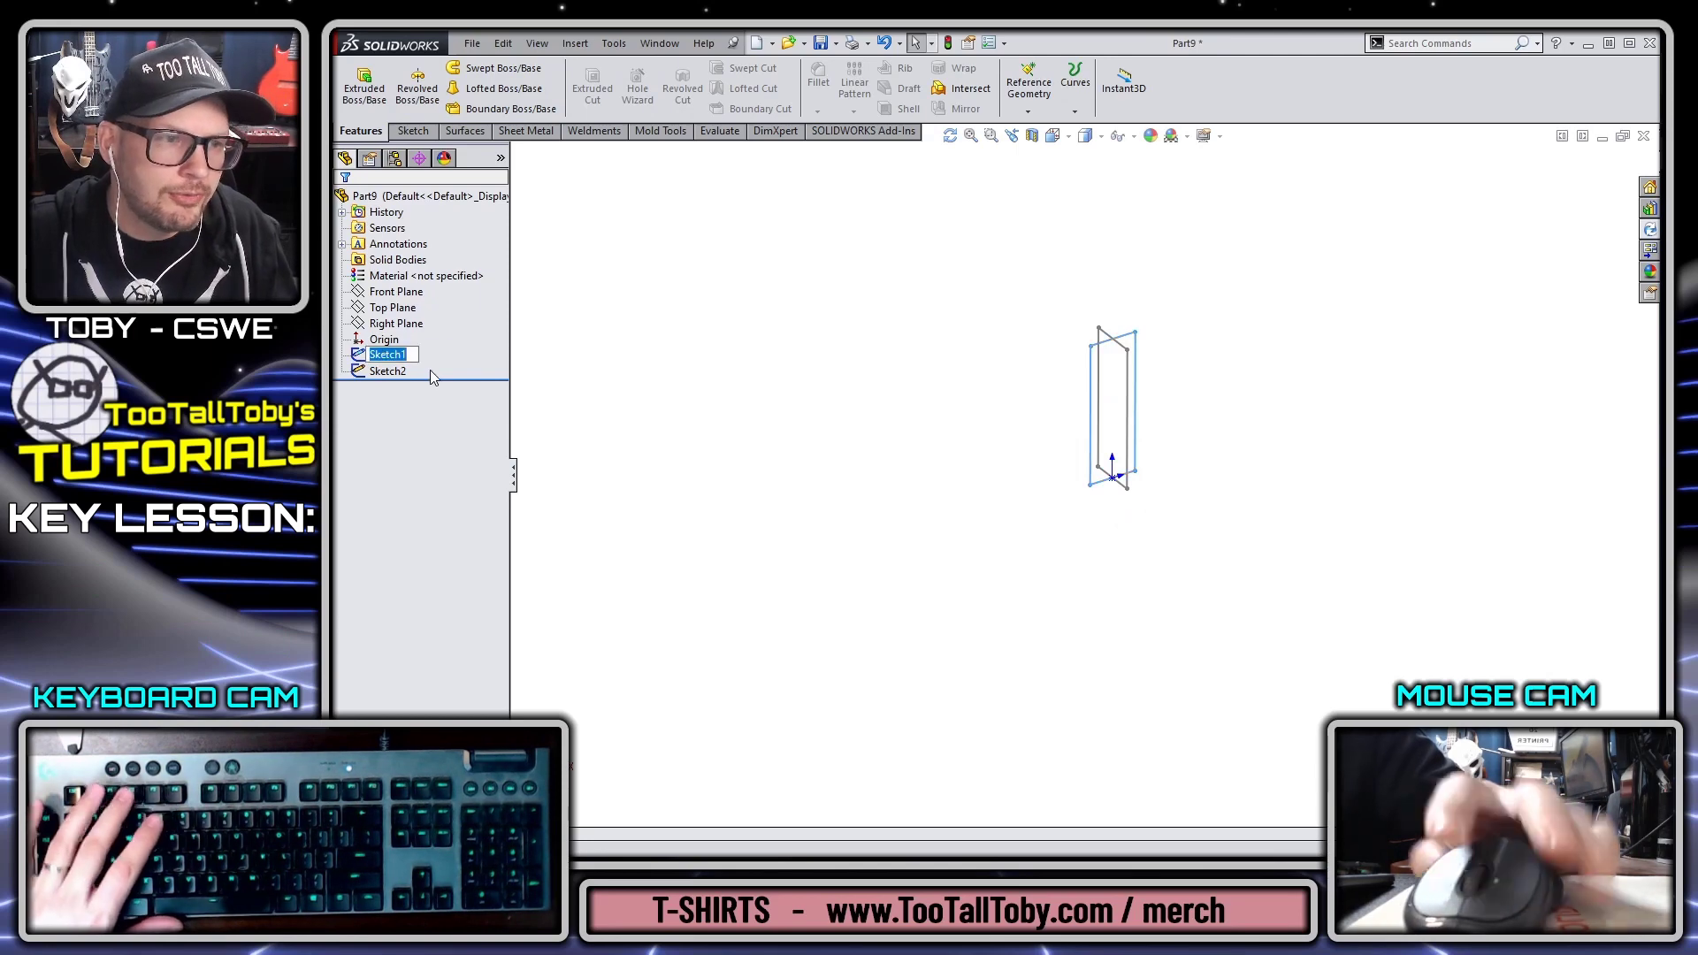
key(F2)
text(LAYOU)
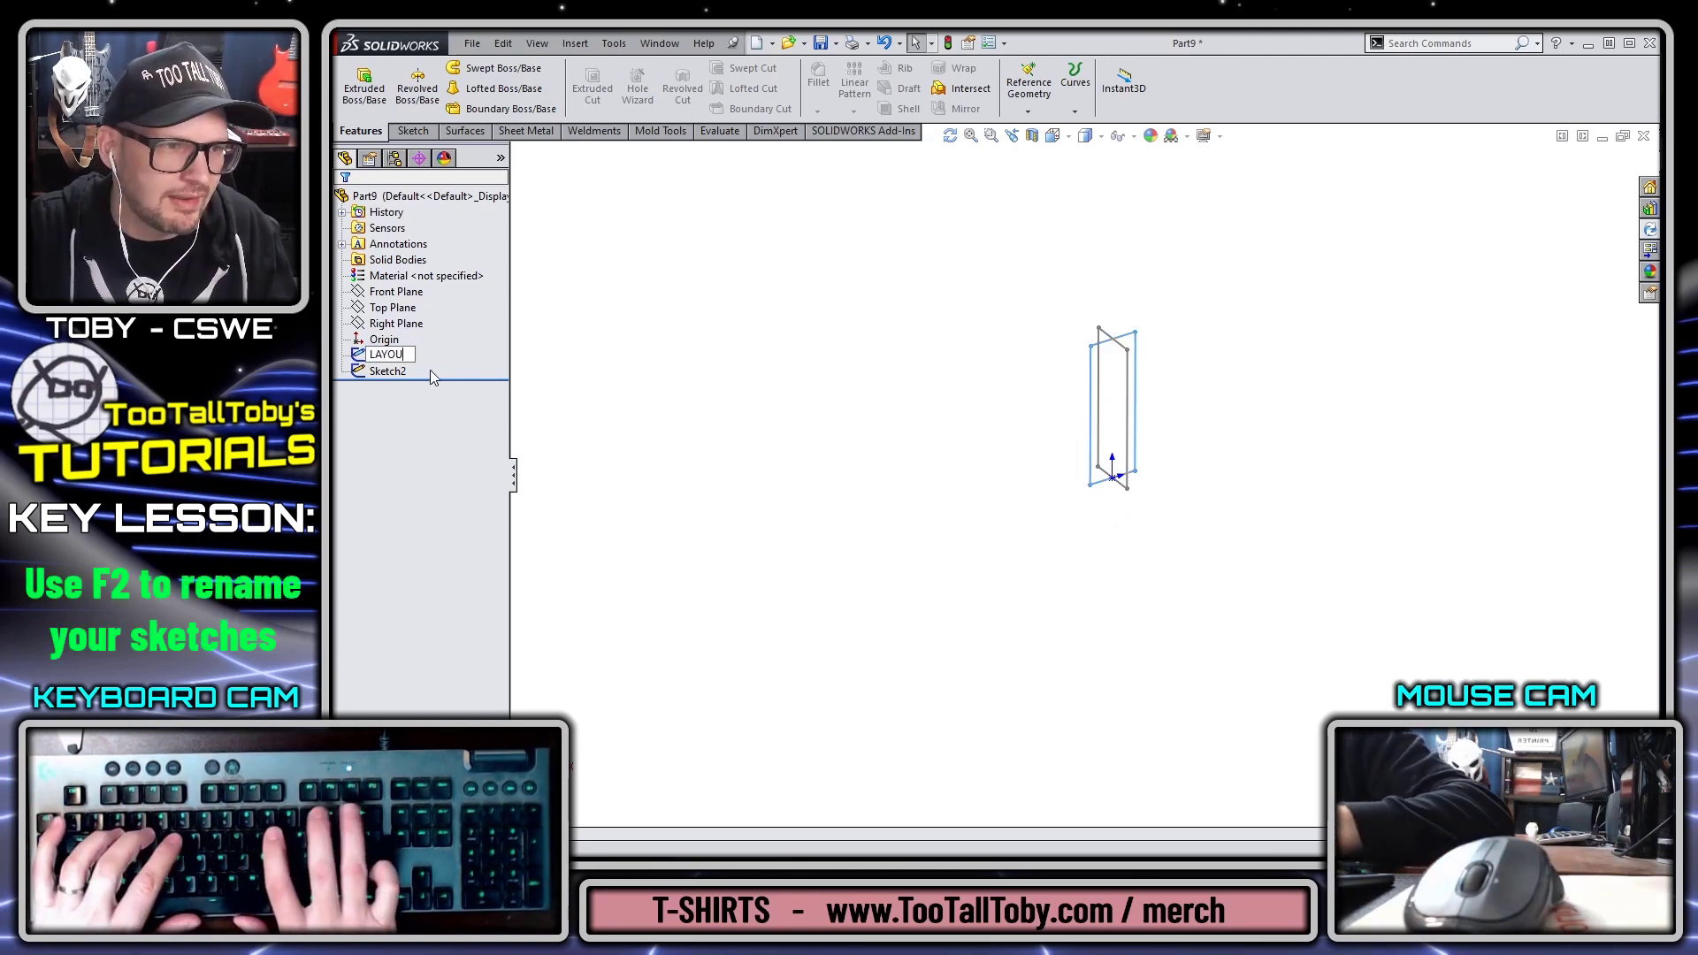
text(T-Fron)
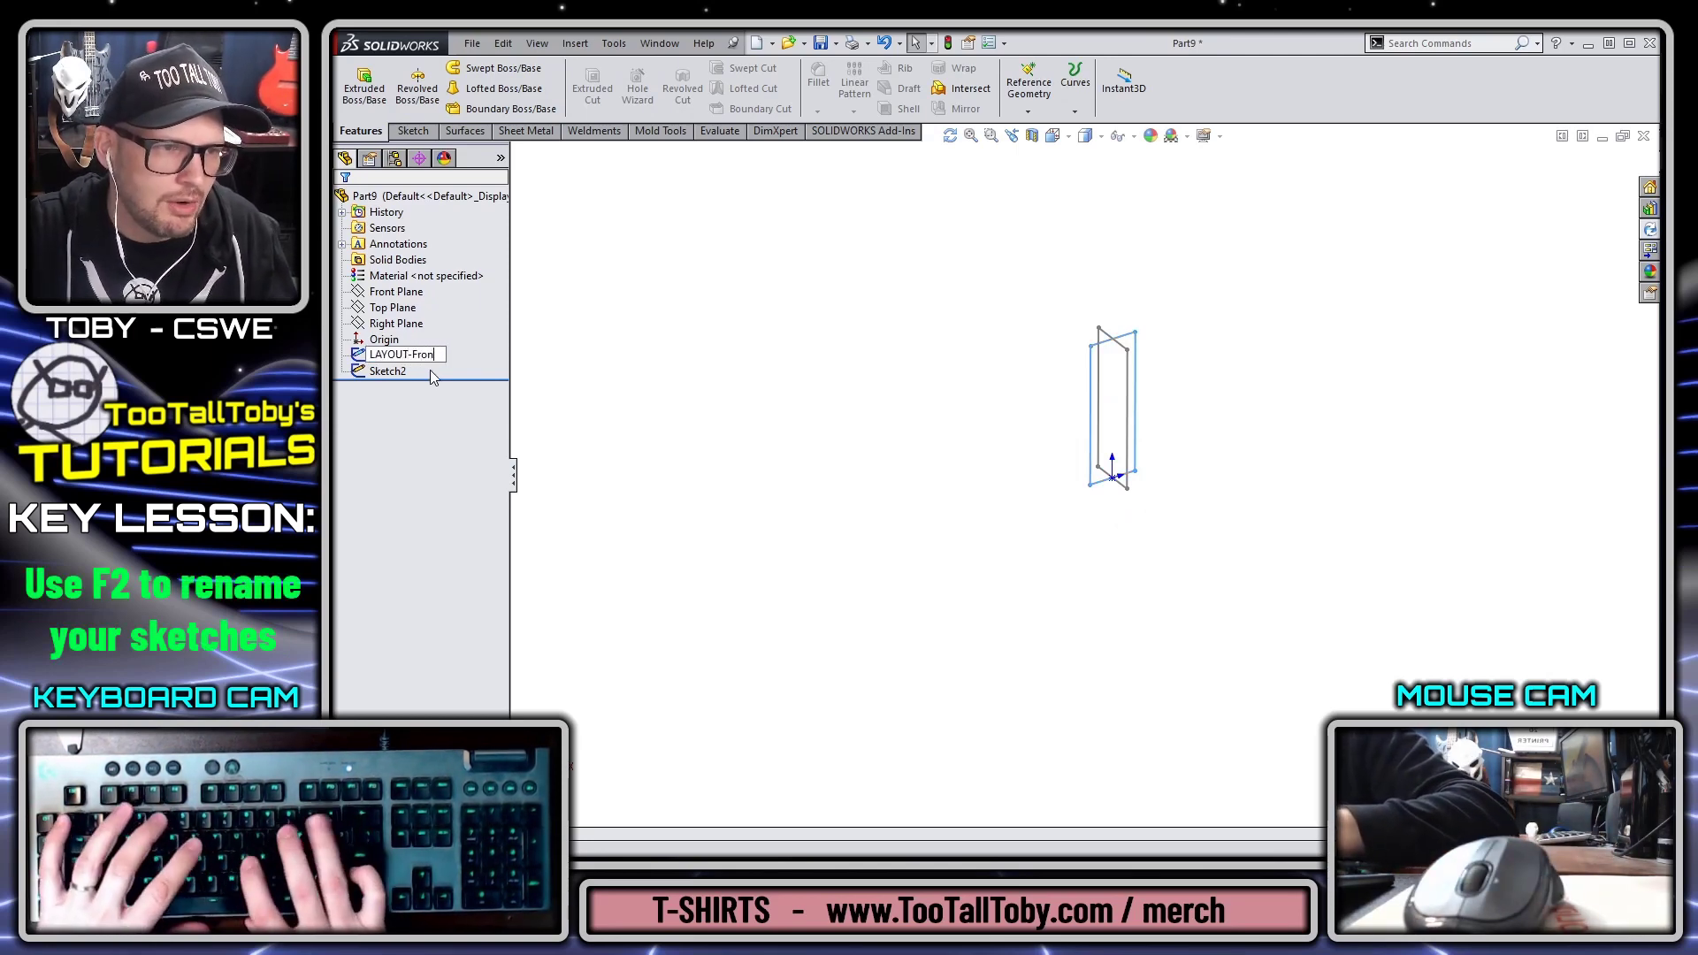
text(t)
key(Return)
text(LAYOUT-Side)
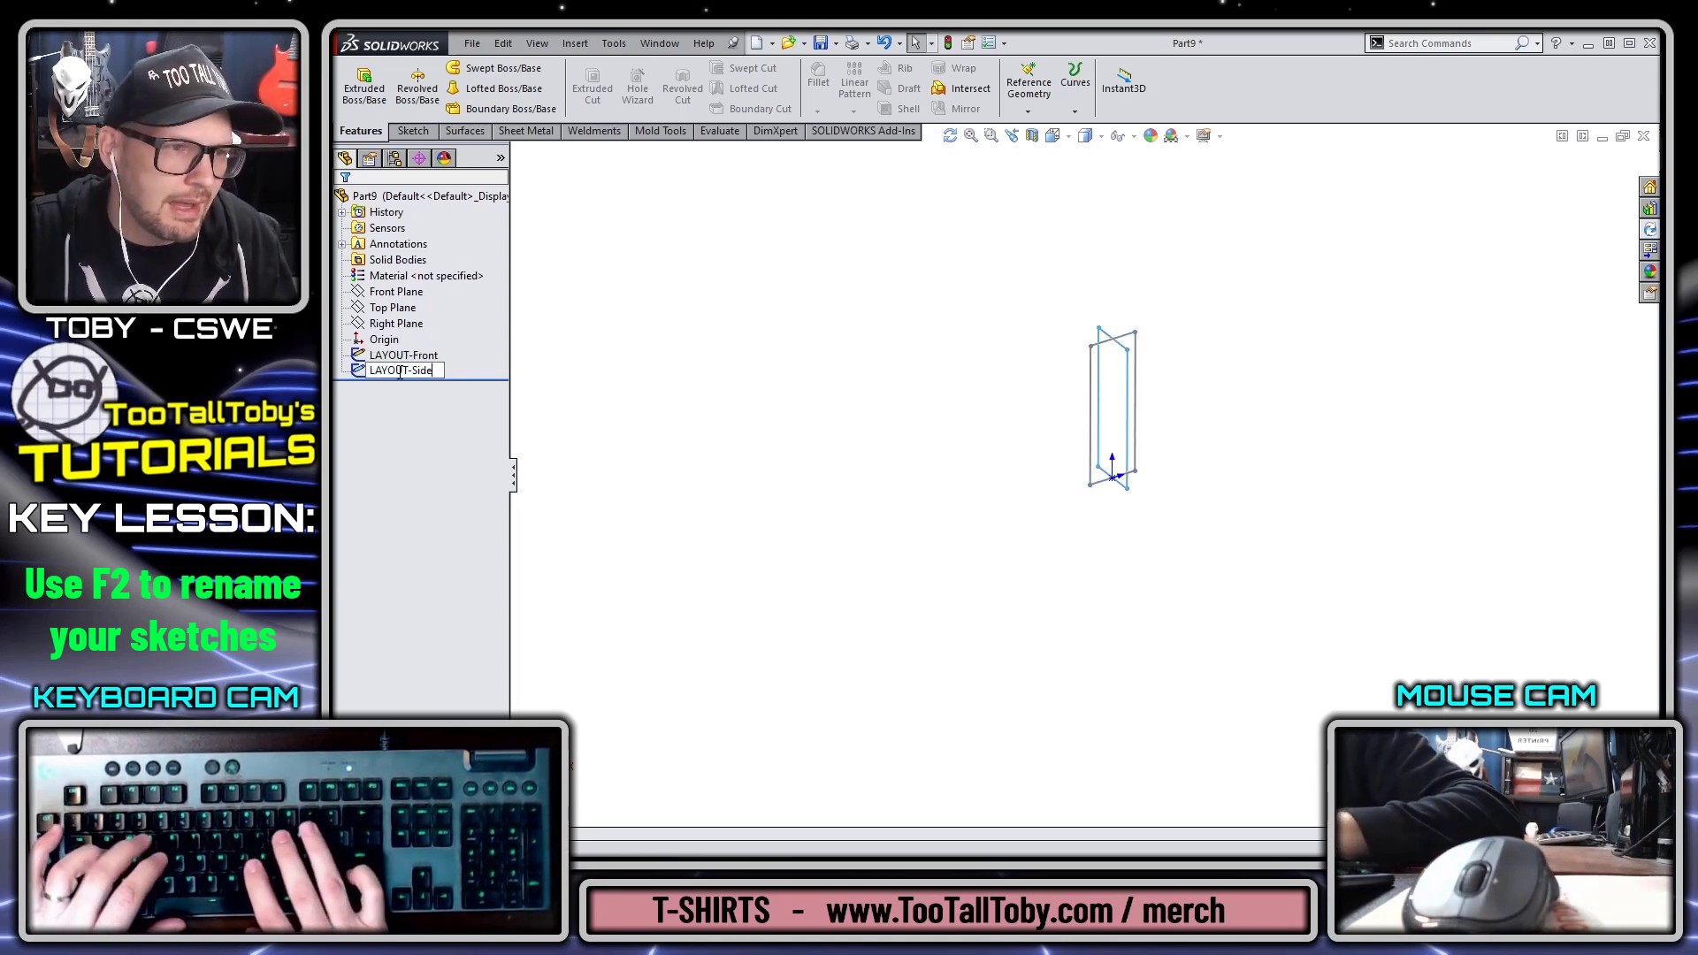
key(Return)
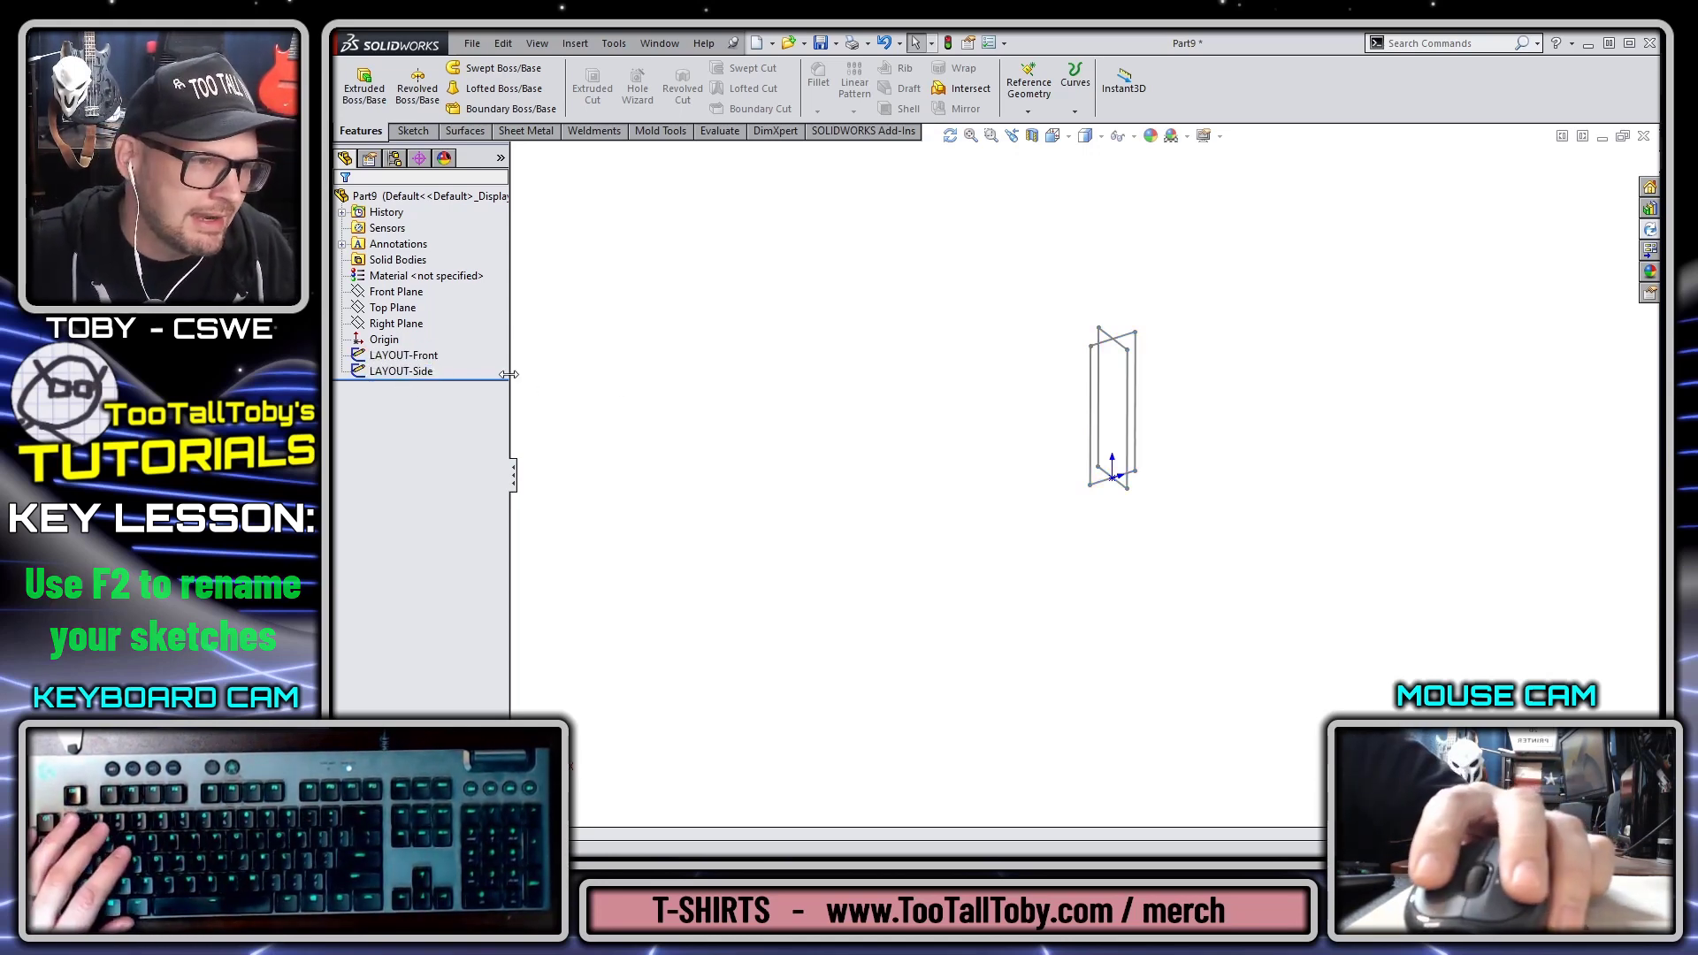
Step: Set the sketch color of LAYOUT-Front to magenta
right_click(399, 356)
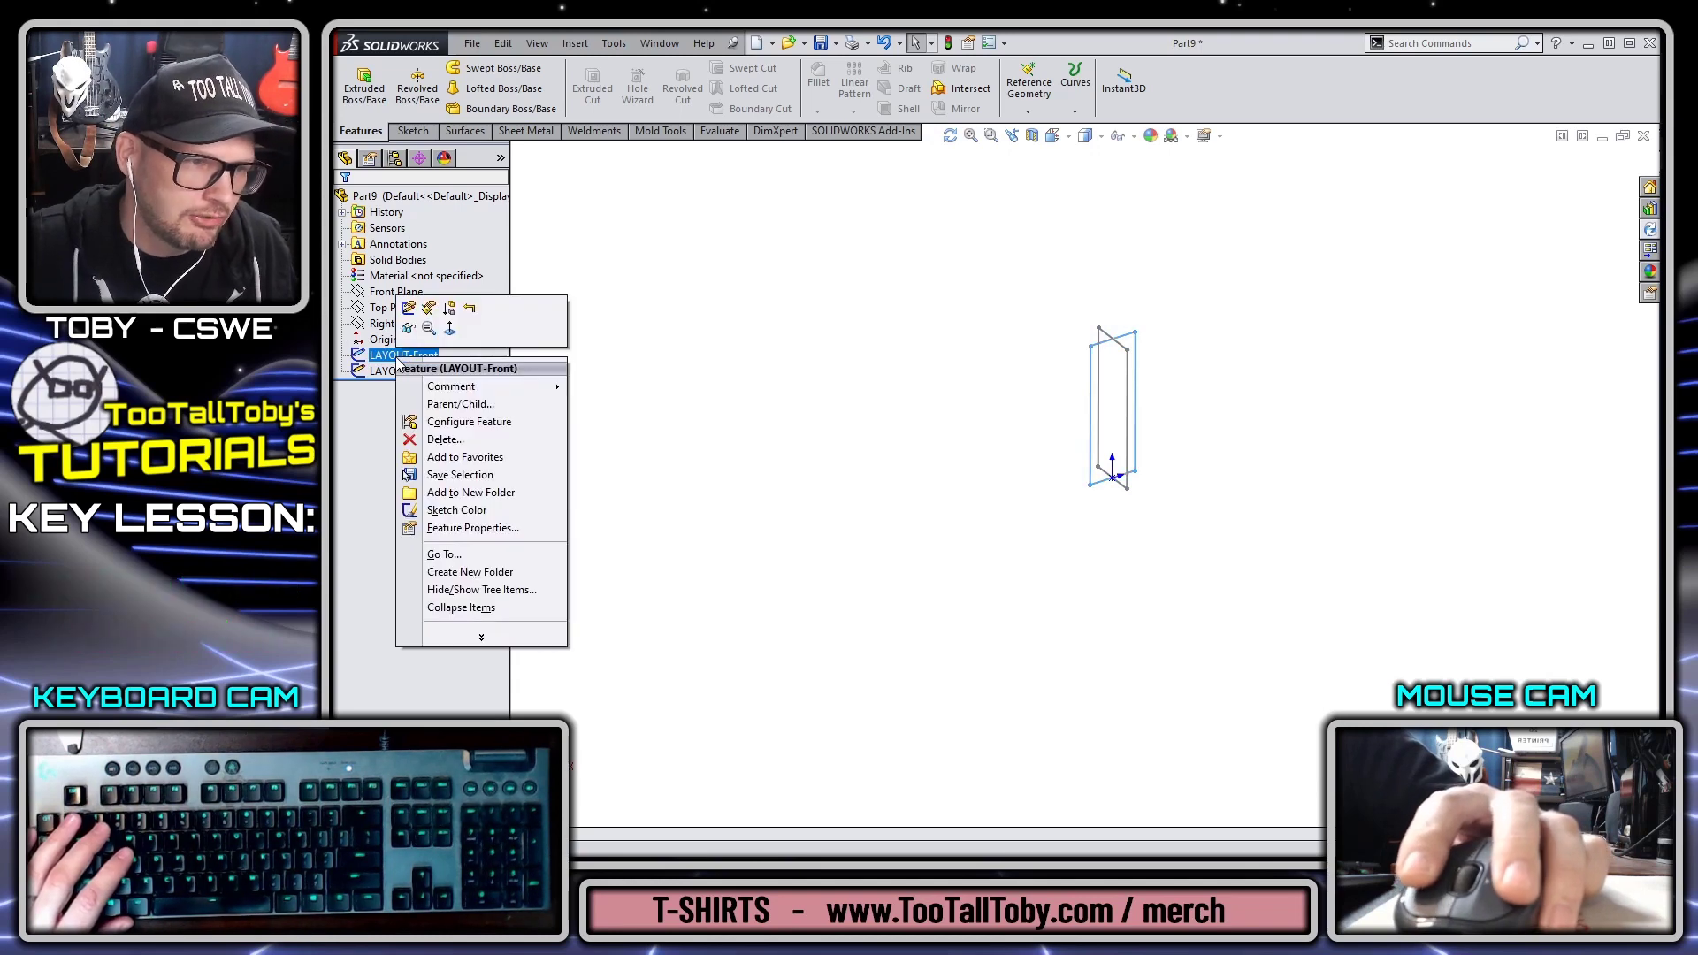
click(456, 510)
click(452, 474)
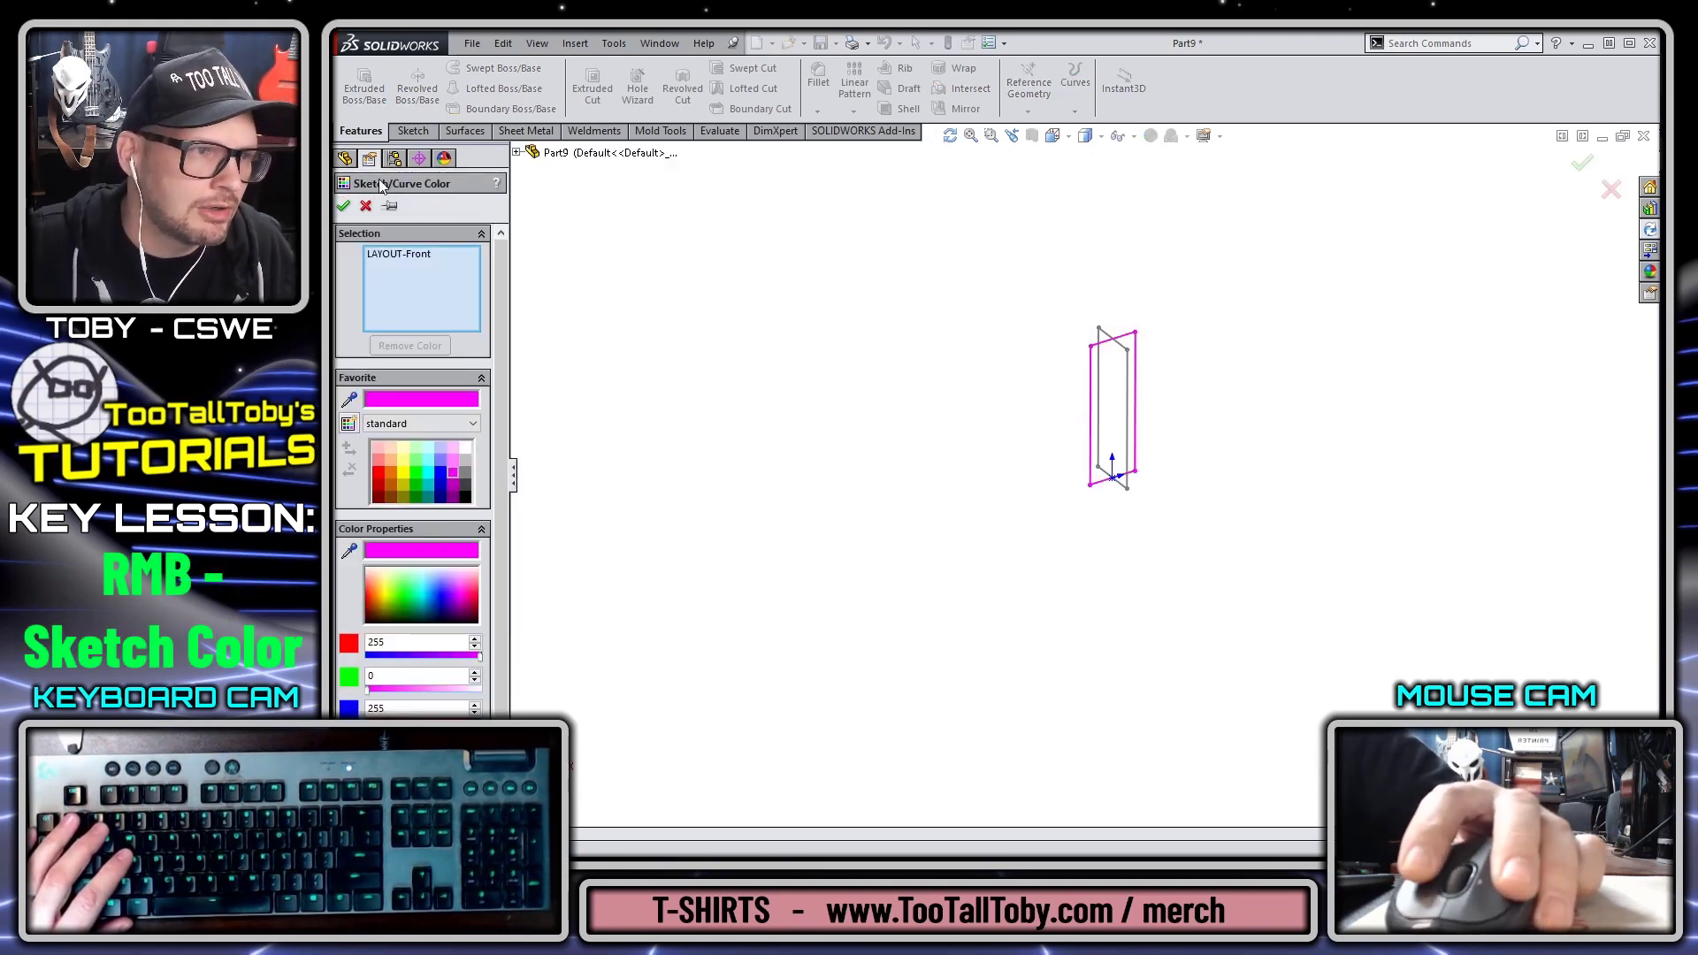
click(344, 209)
Step: Set the sketch color of LAYOUT-Side to cyan
click(393, 370)
right_click(417, 370)
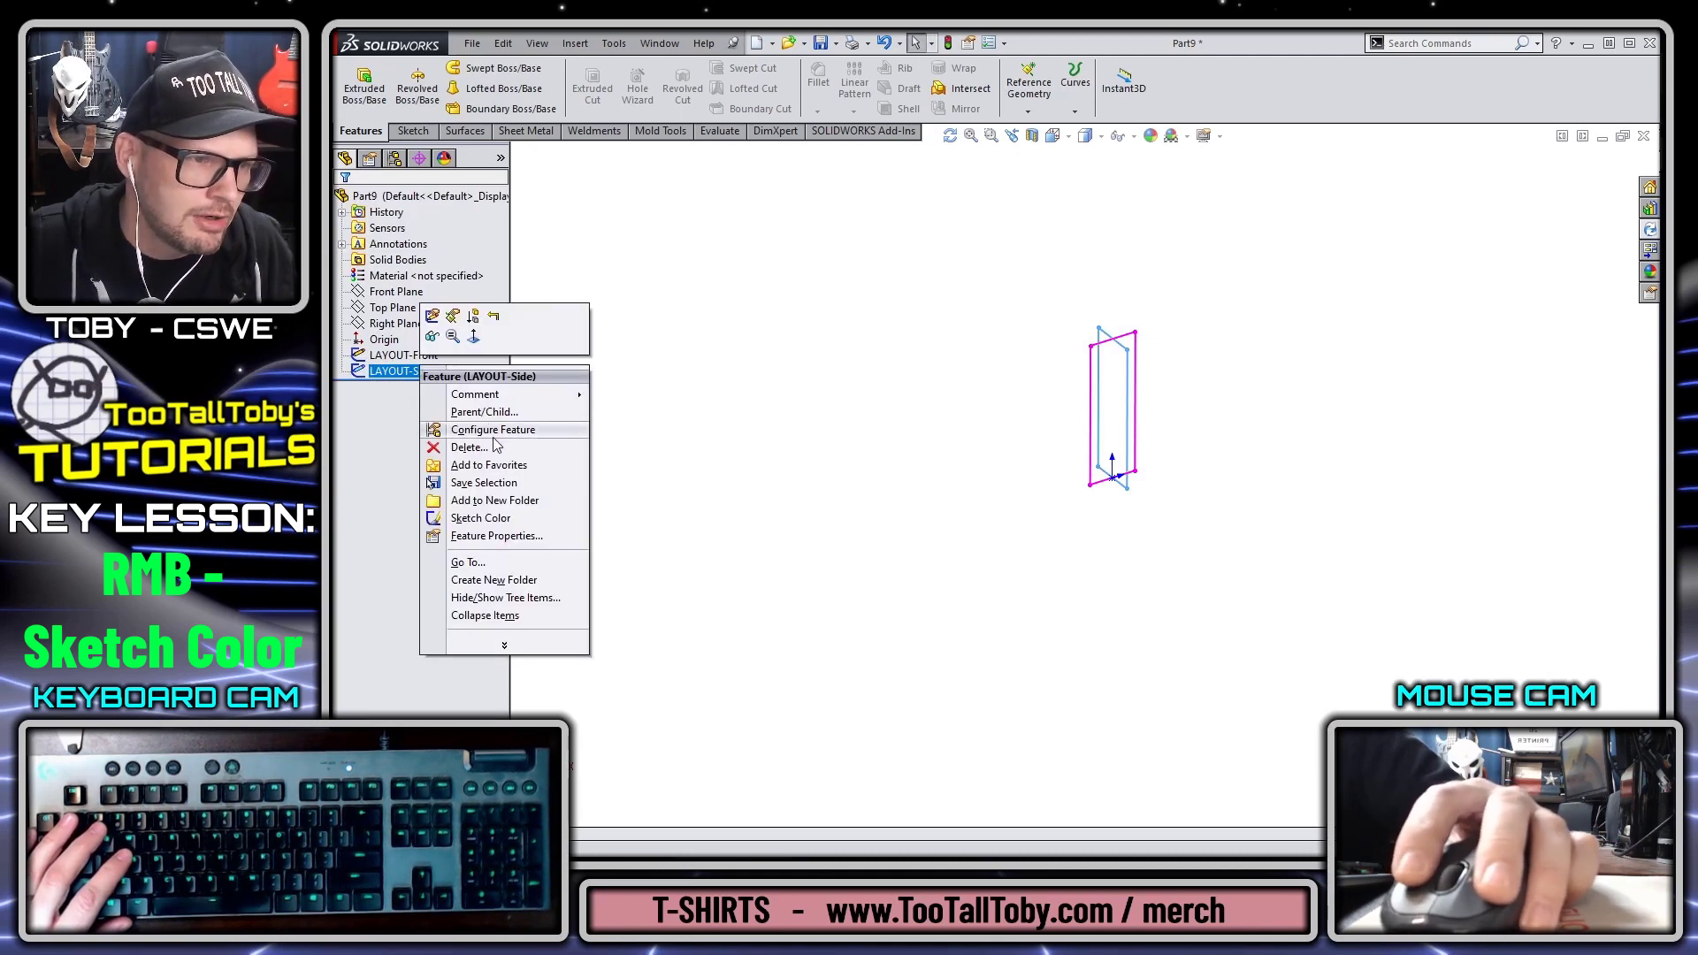
click(488, 519)
click(431, 473)
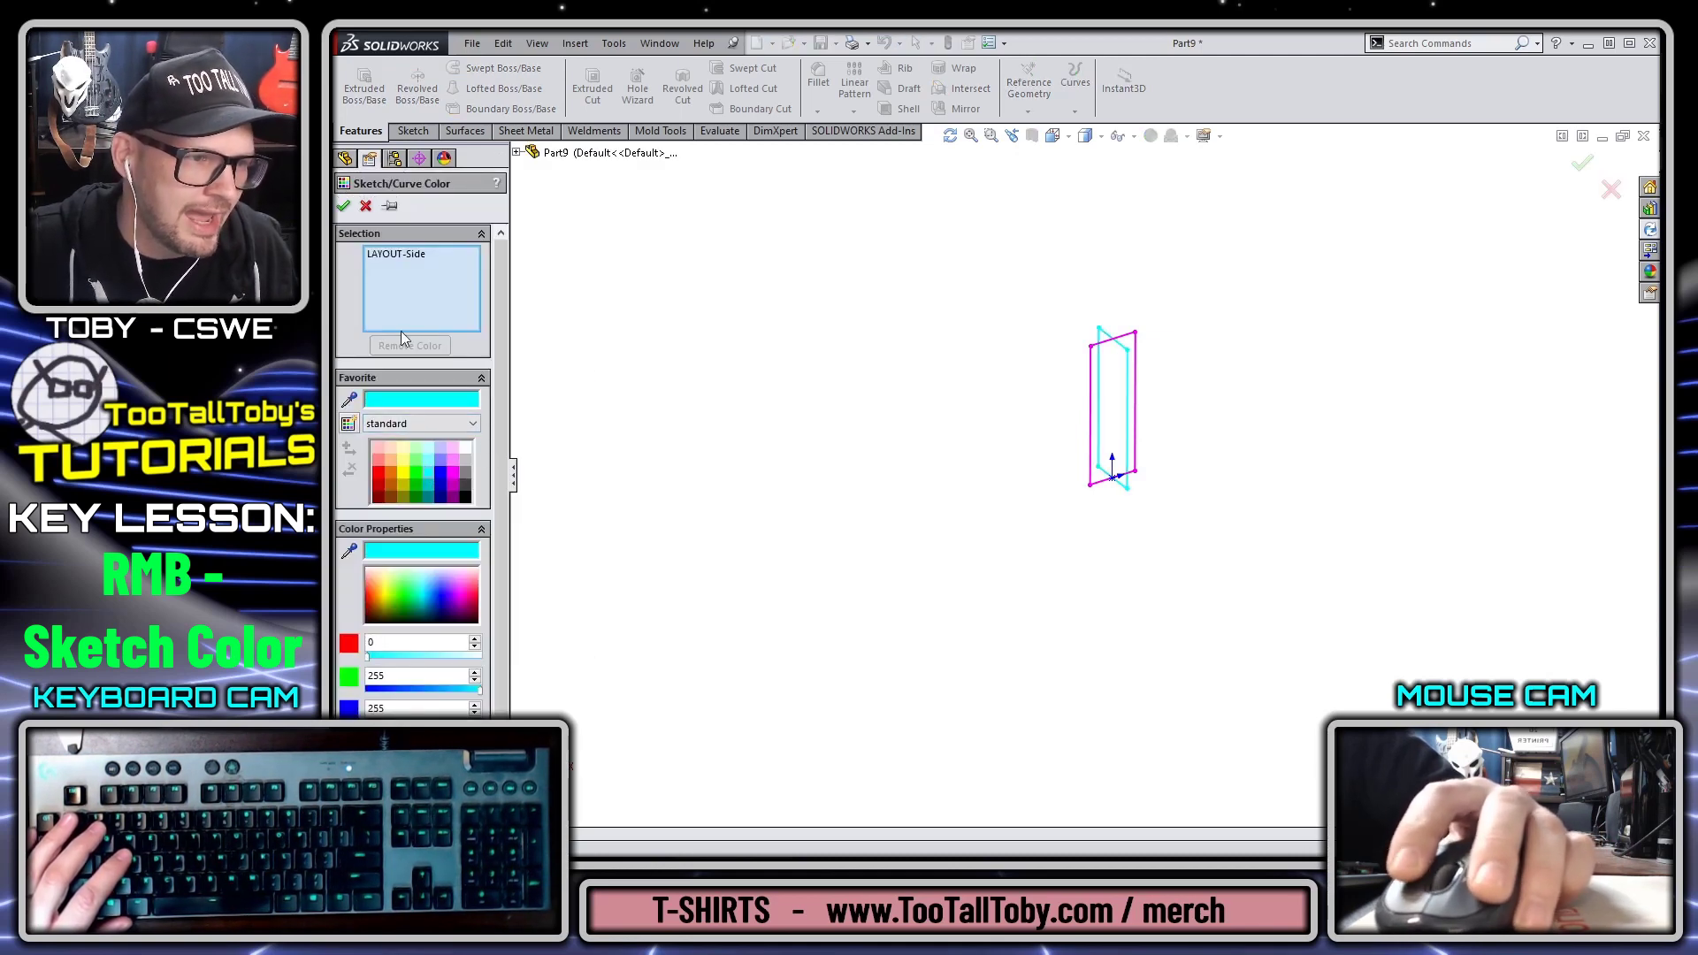
click(344, 207)
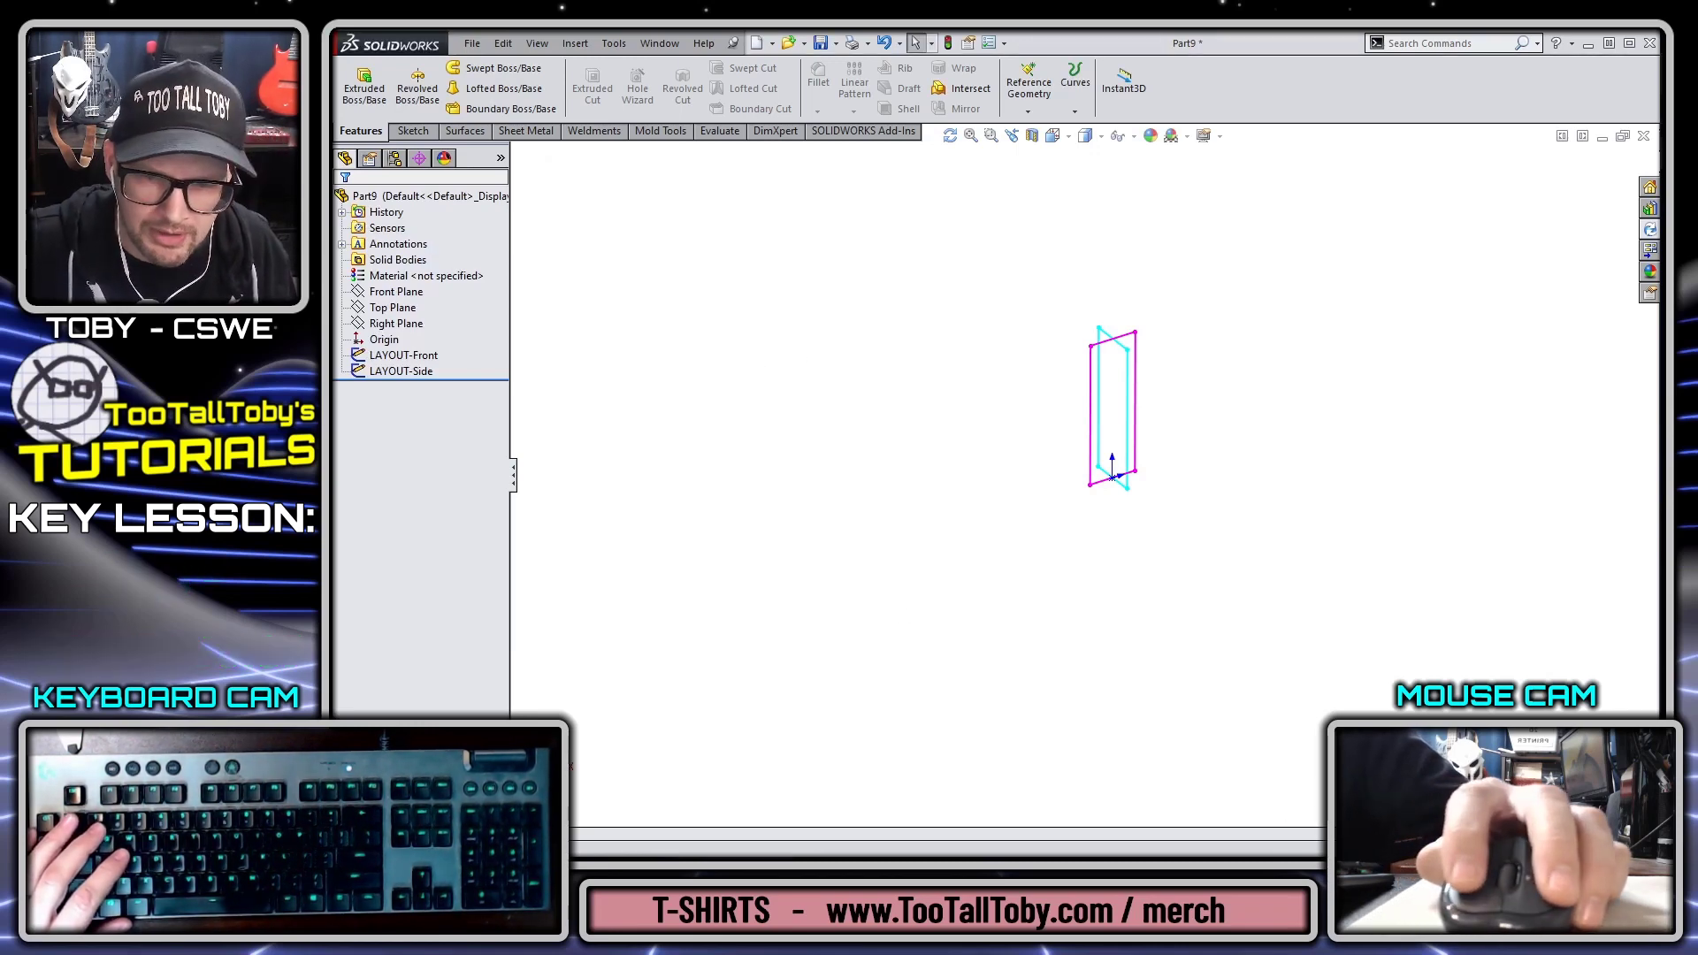
Step: Switch to the browser, examine the coils and lower end of the spring in the reference photos, and return to SOLIDWORKS
key(alt+Tab)
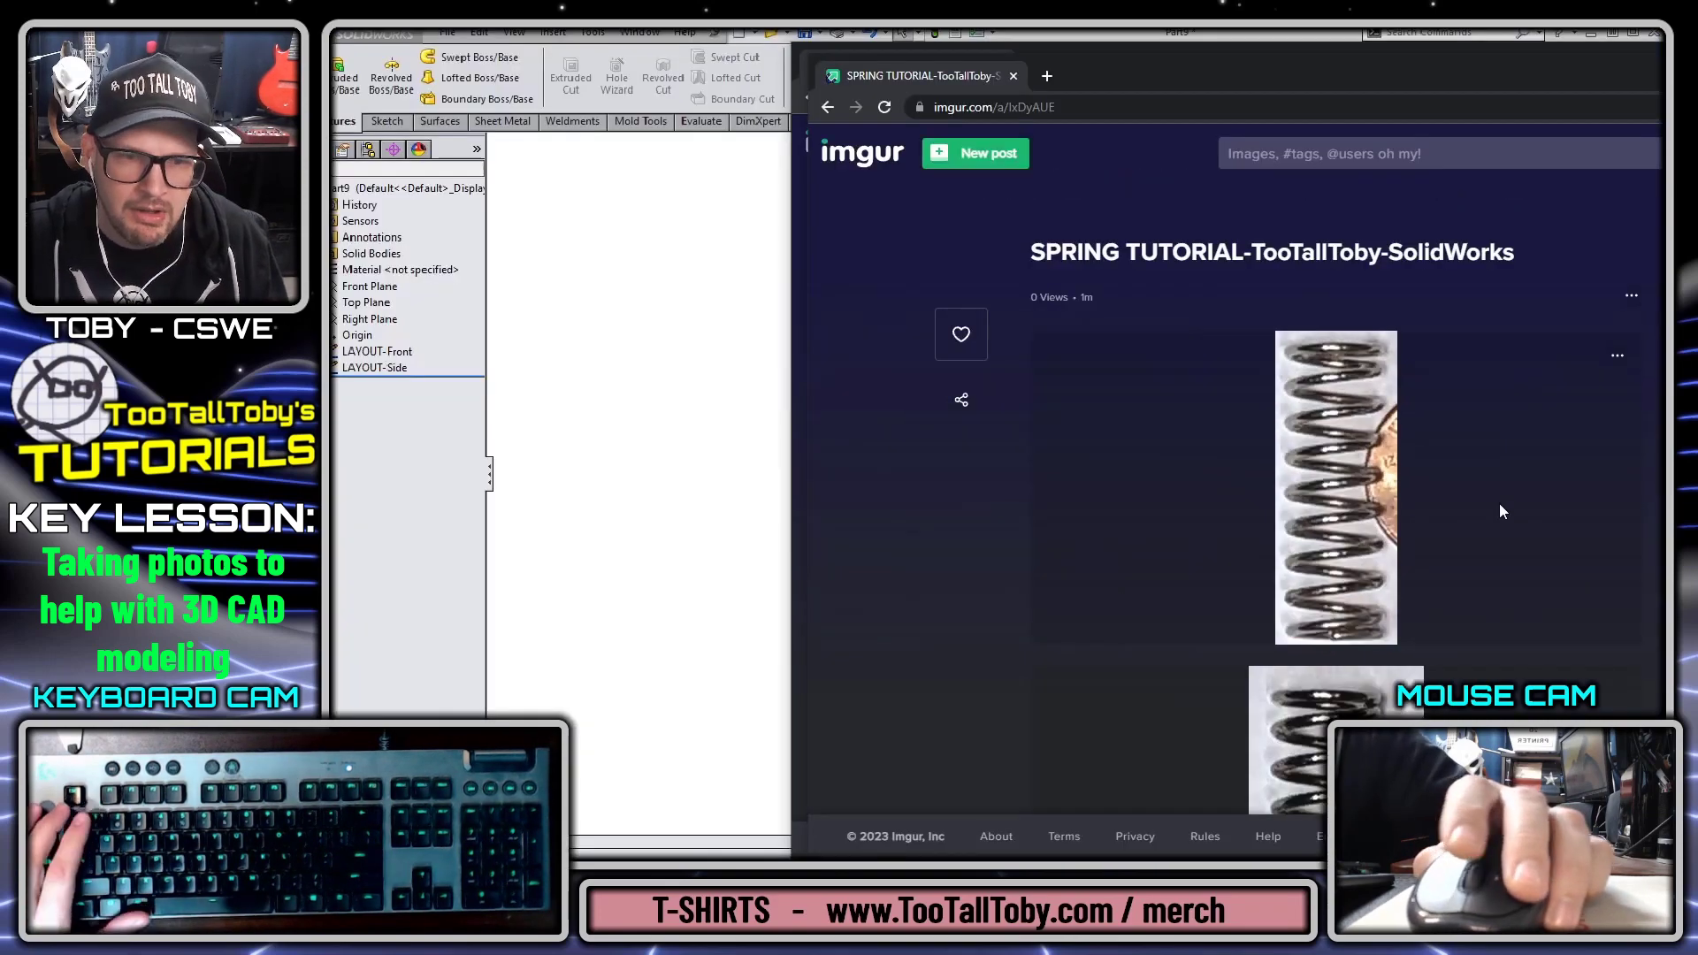
scroll(1499, 502, down, 5)
scroll(1451, 463, up, 1)
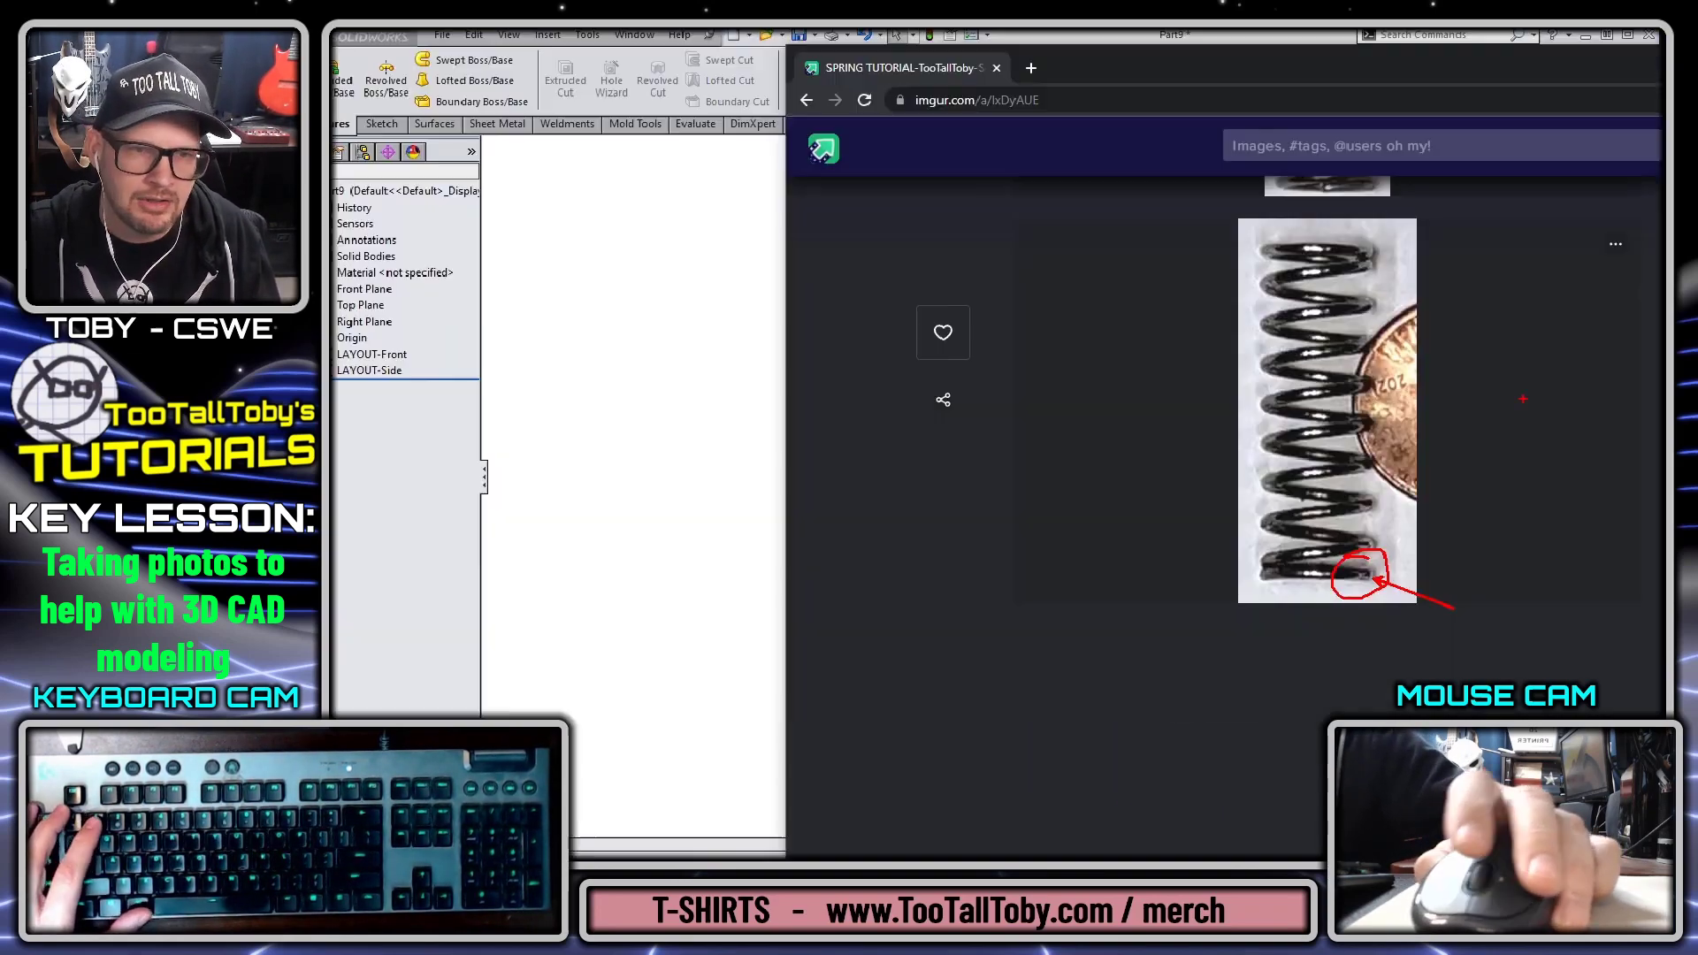
scroll(1406, 444, up, 2)
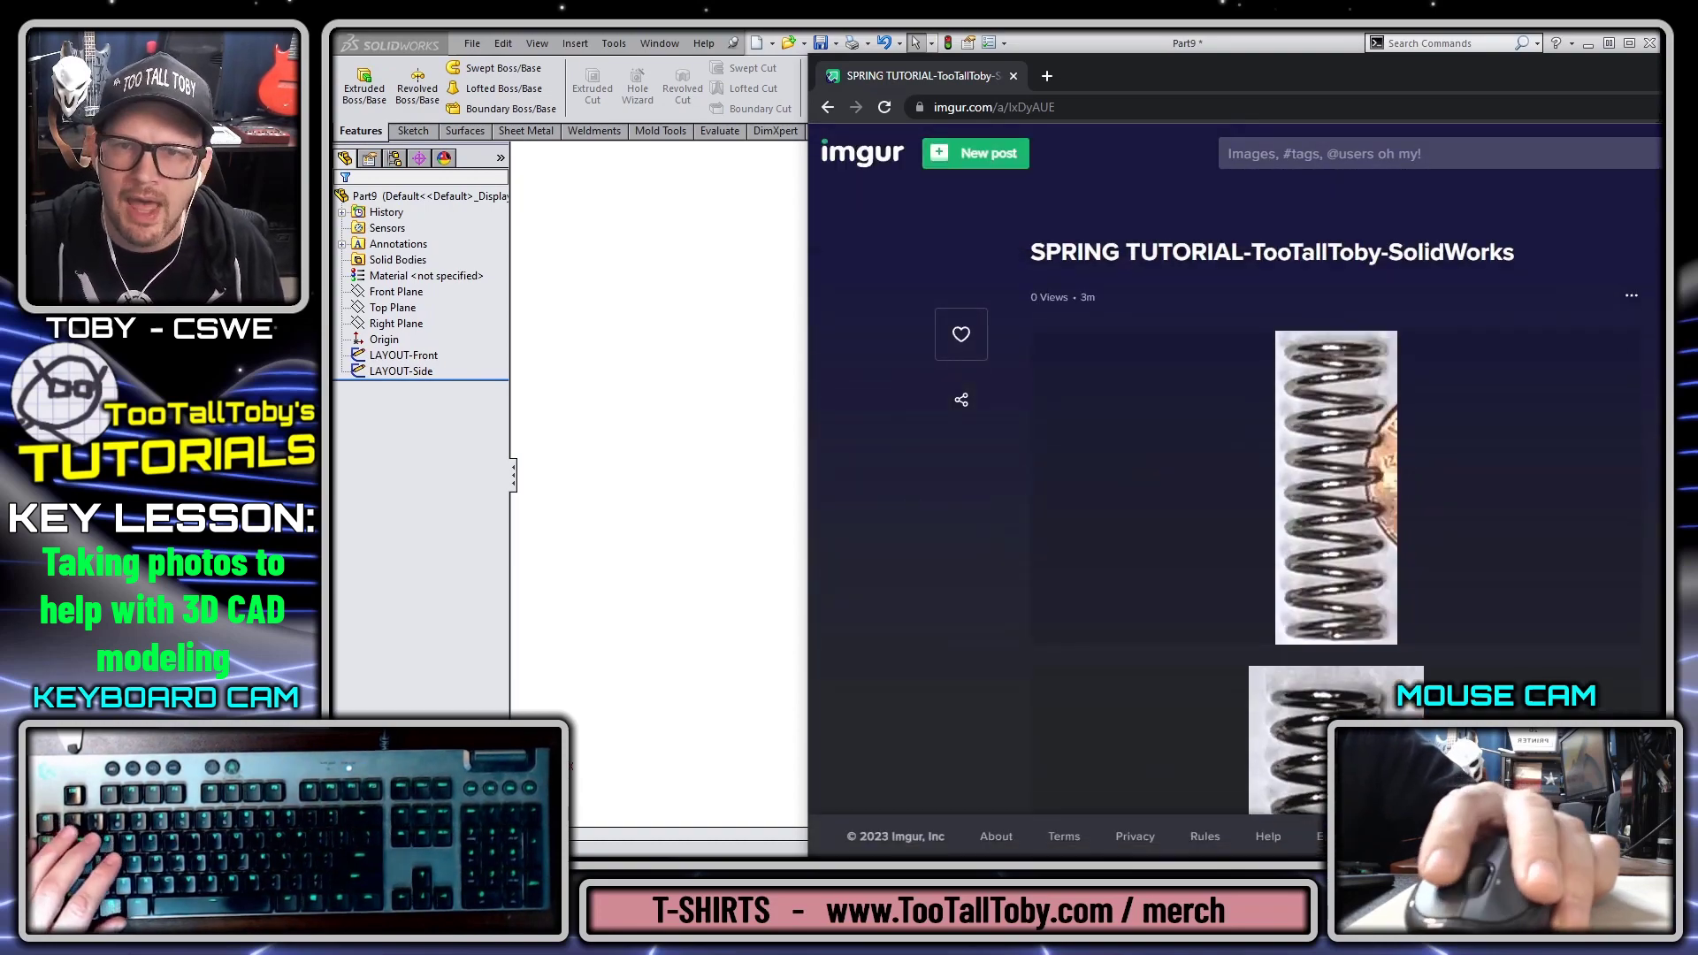
key(alt+Tab)
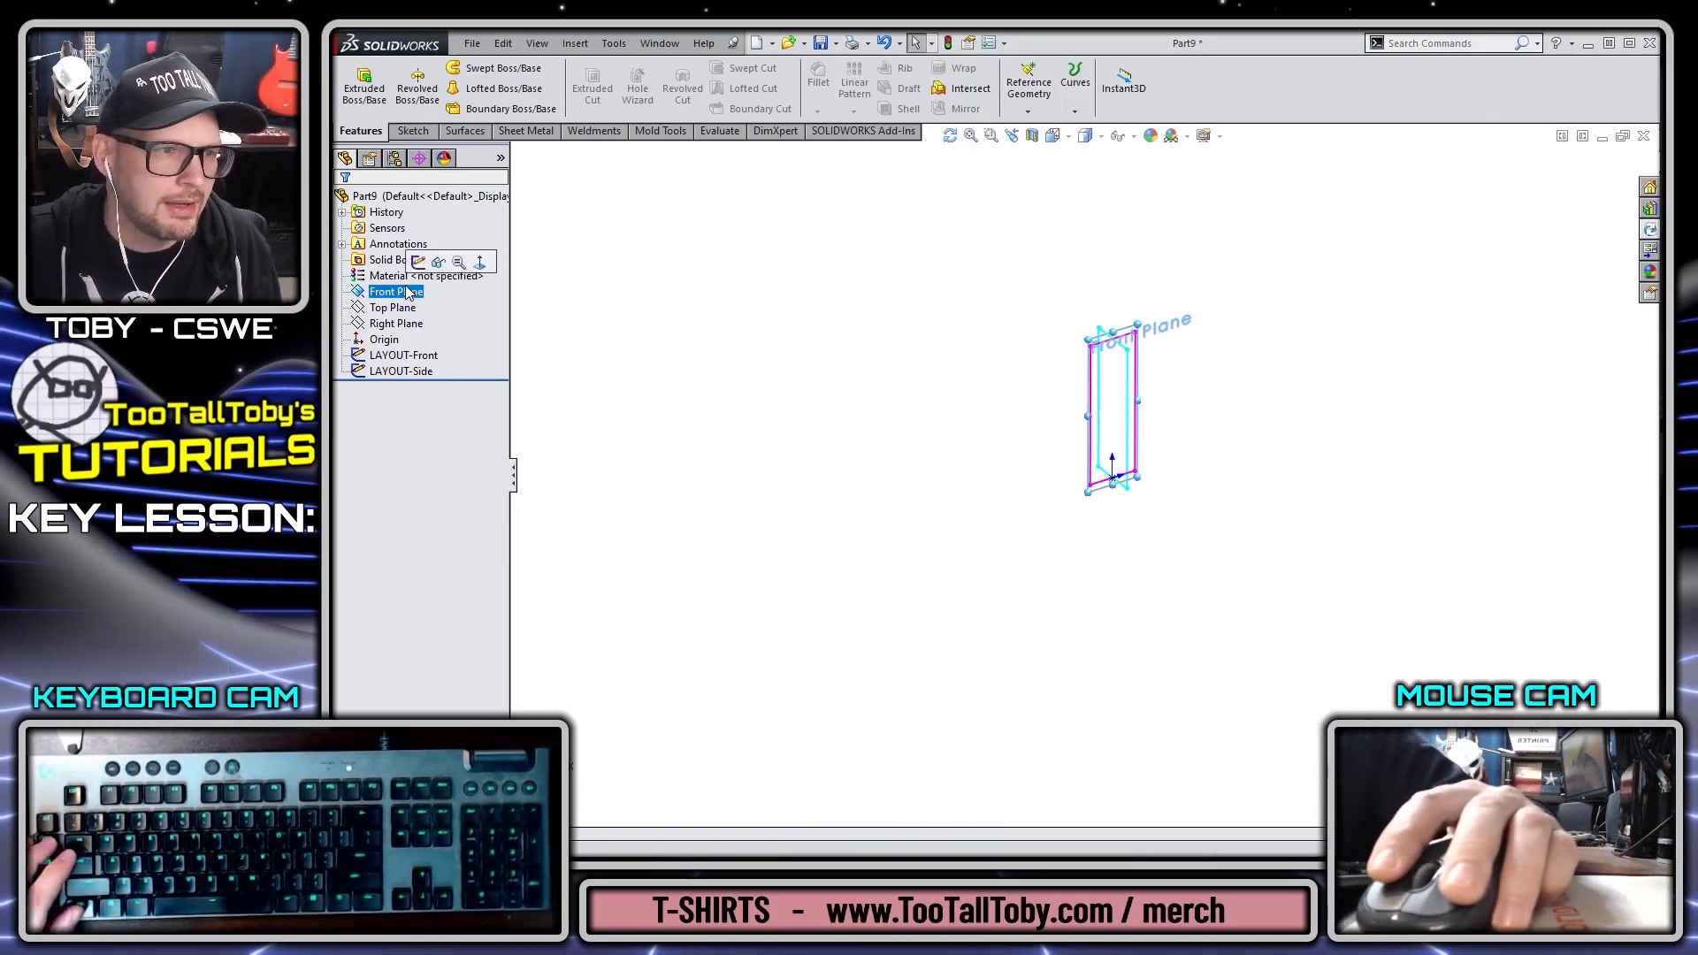
Step: Start a sketch on the Front Plane and insert SPRING - FRONT view - CROPPED.jpg as a sketch picture
click(421, 269)
key(ctrl+8)
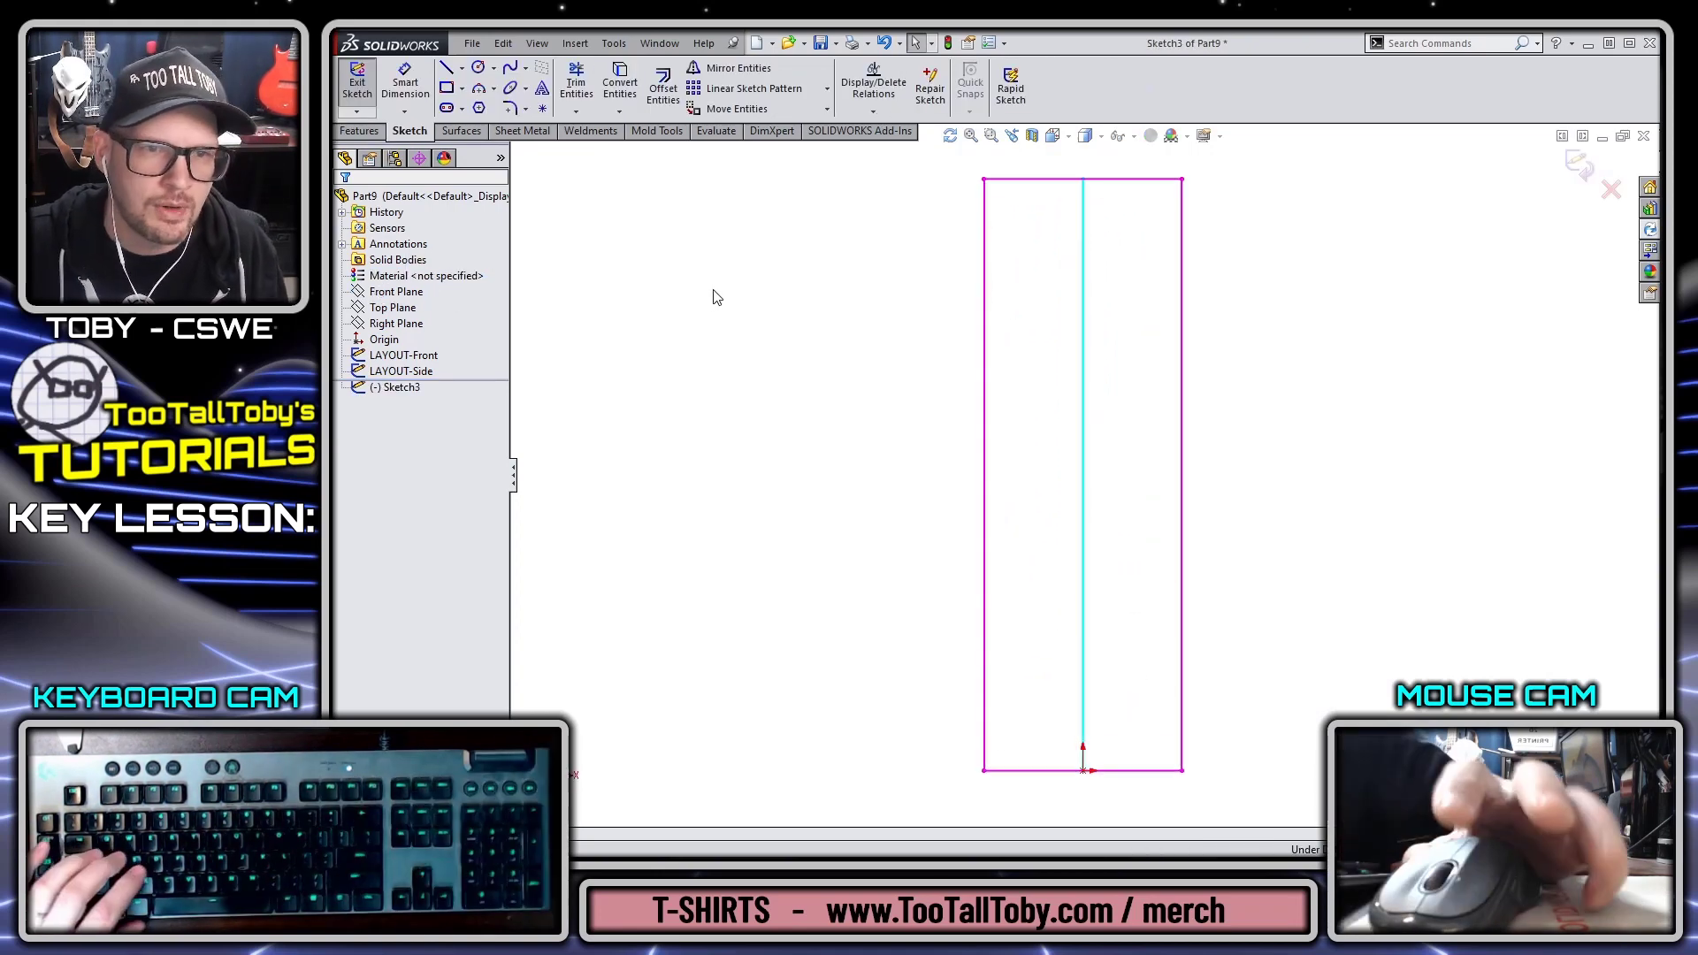
click(612, 43)
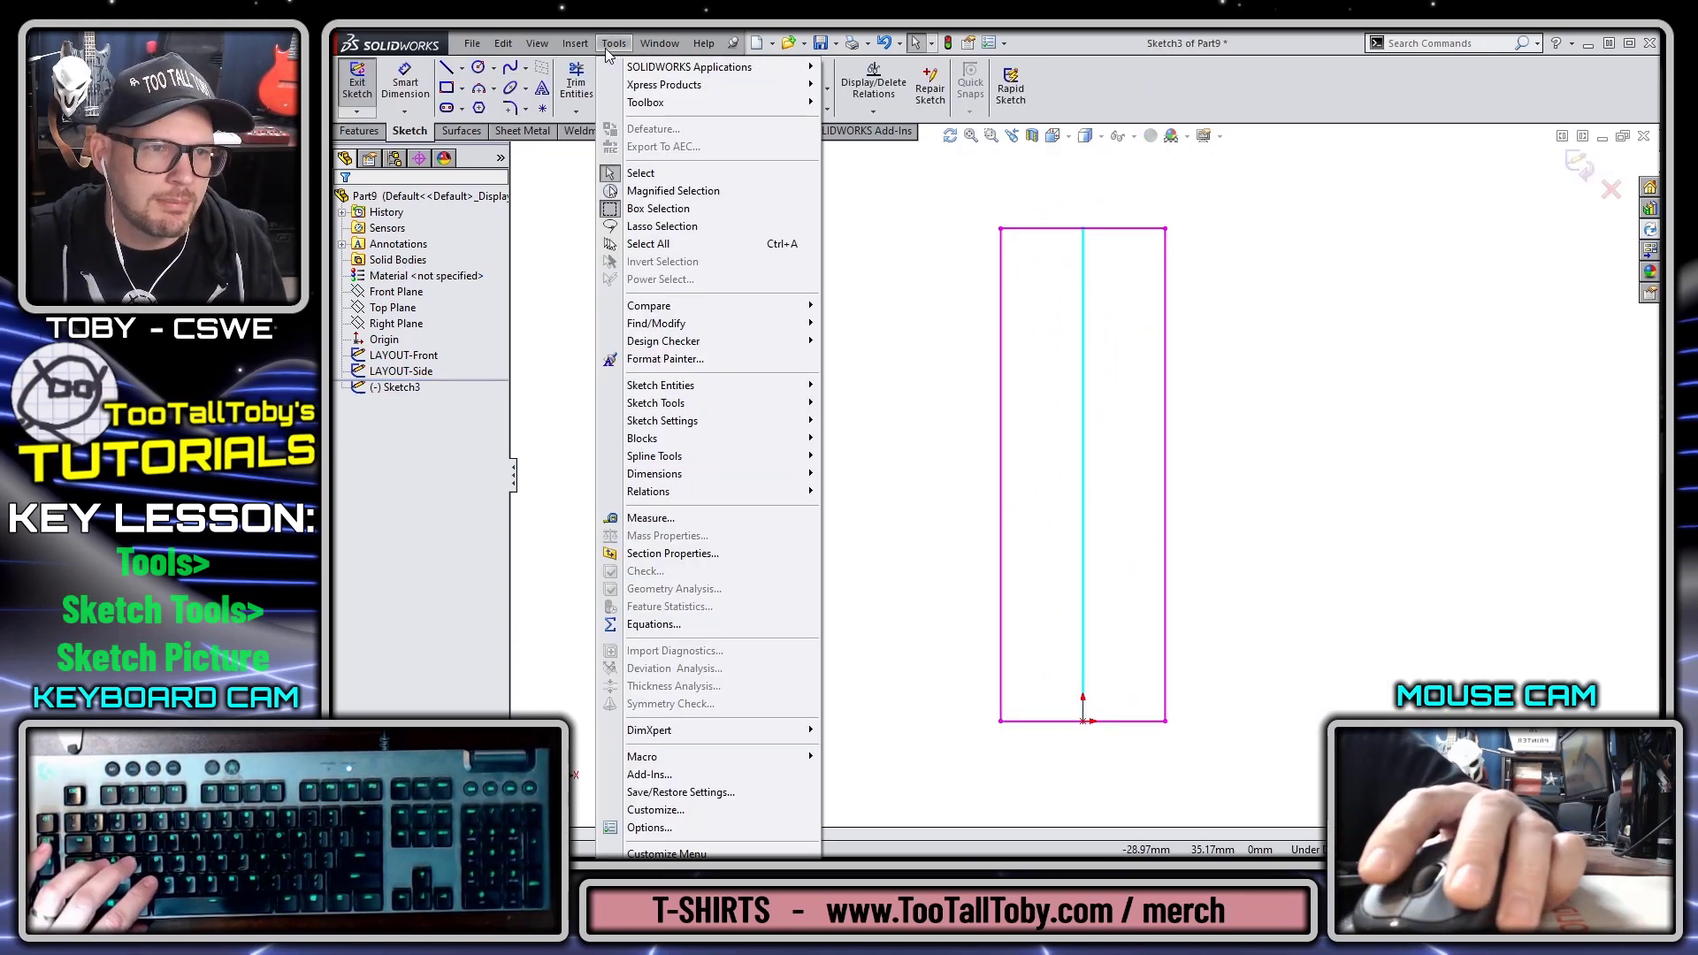
mouse_move(698, 406)
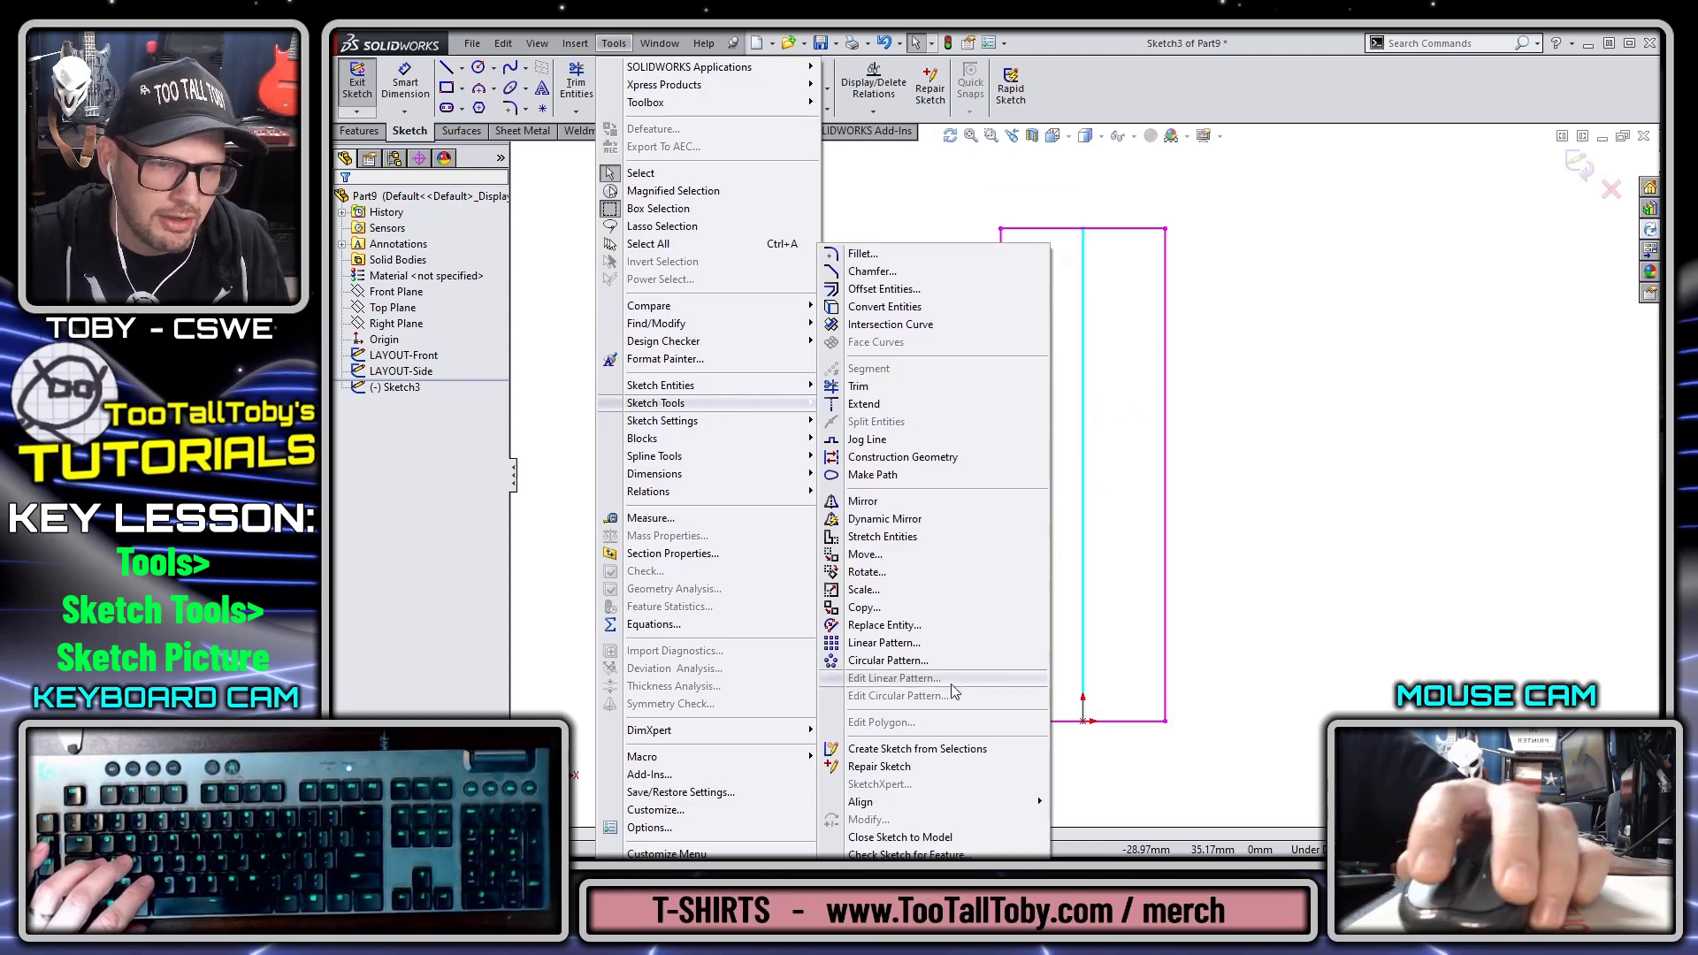
click(885, 890)
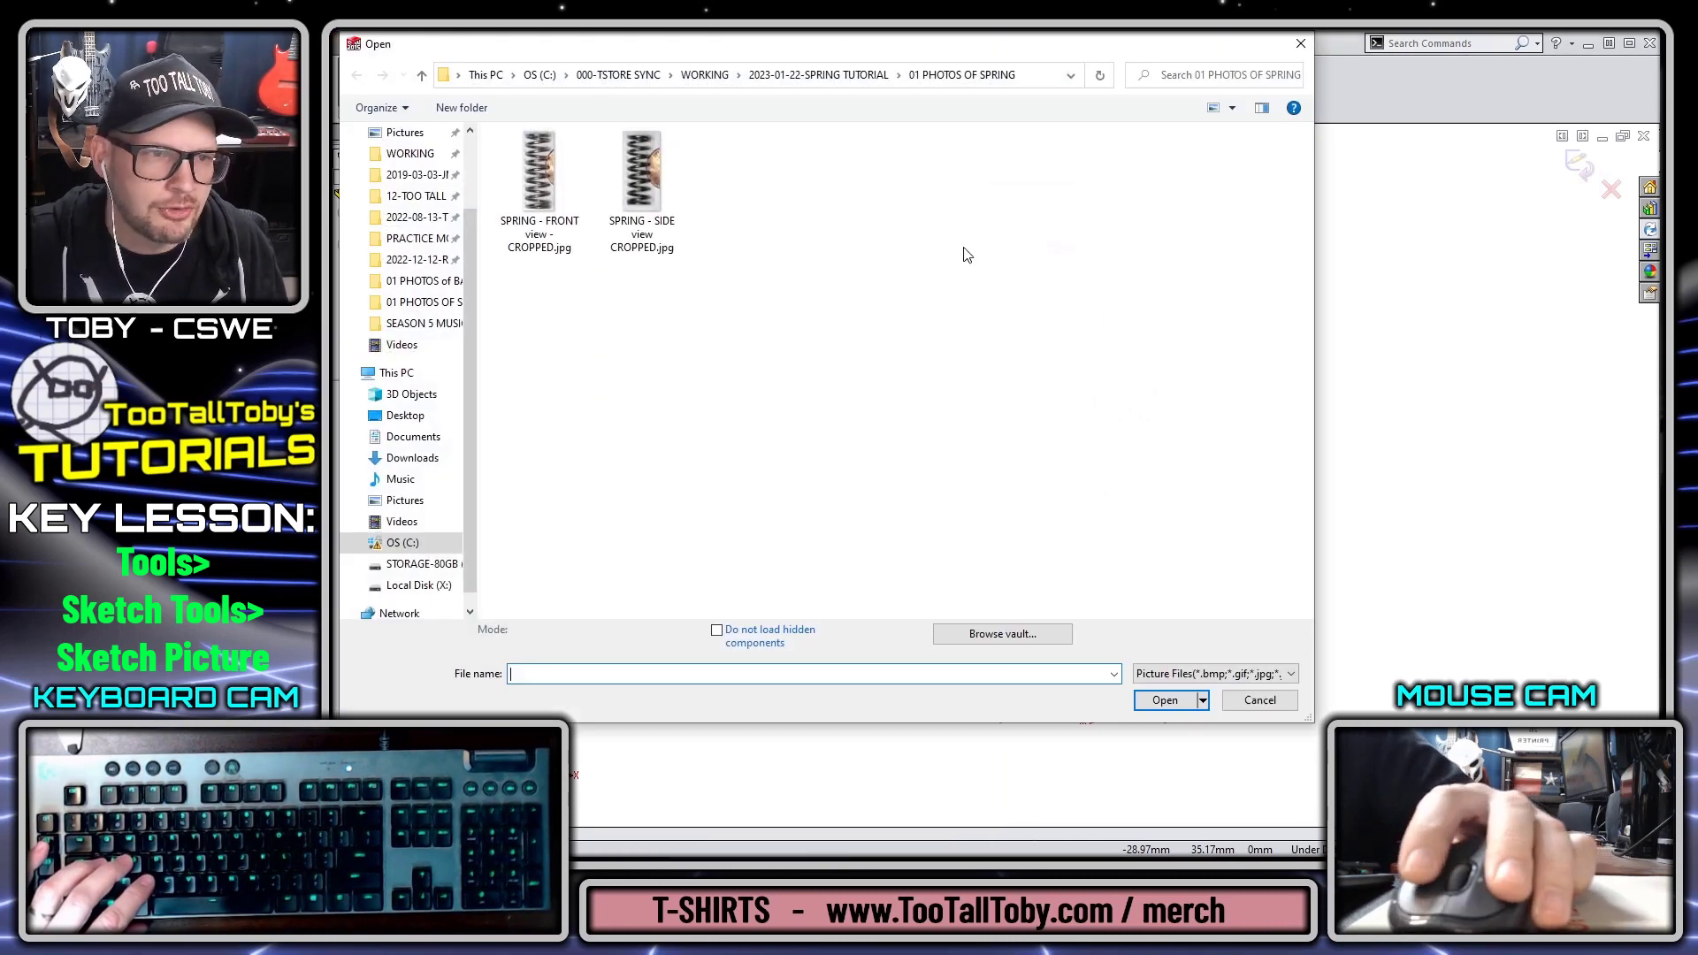
double_click(586, 220)
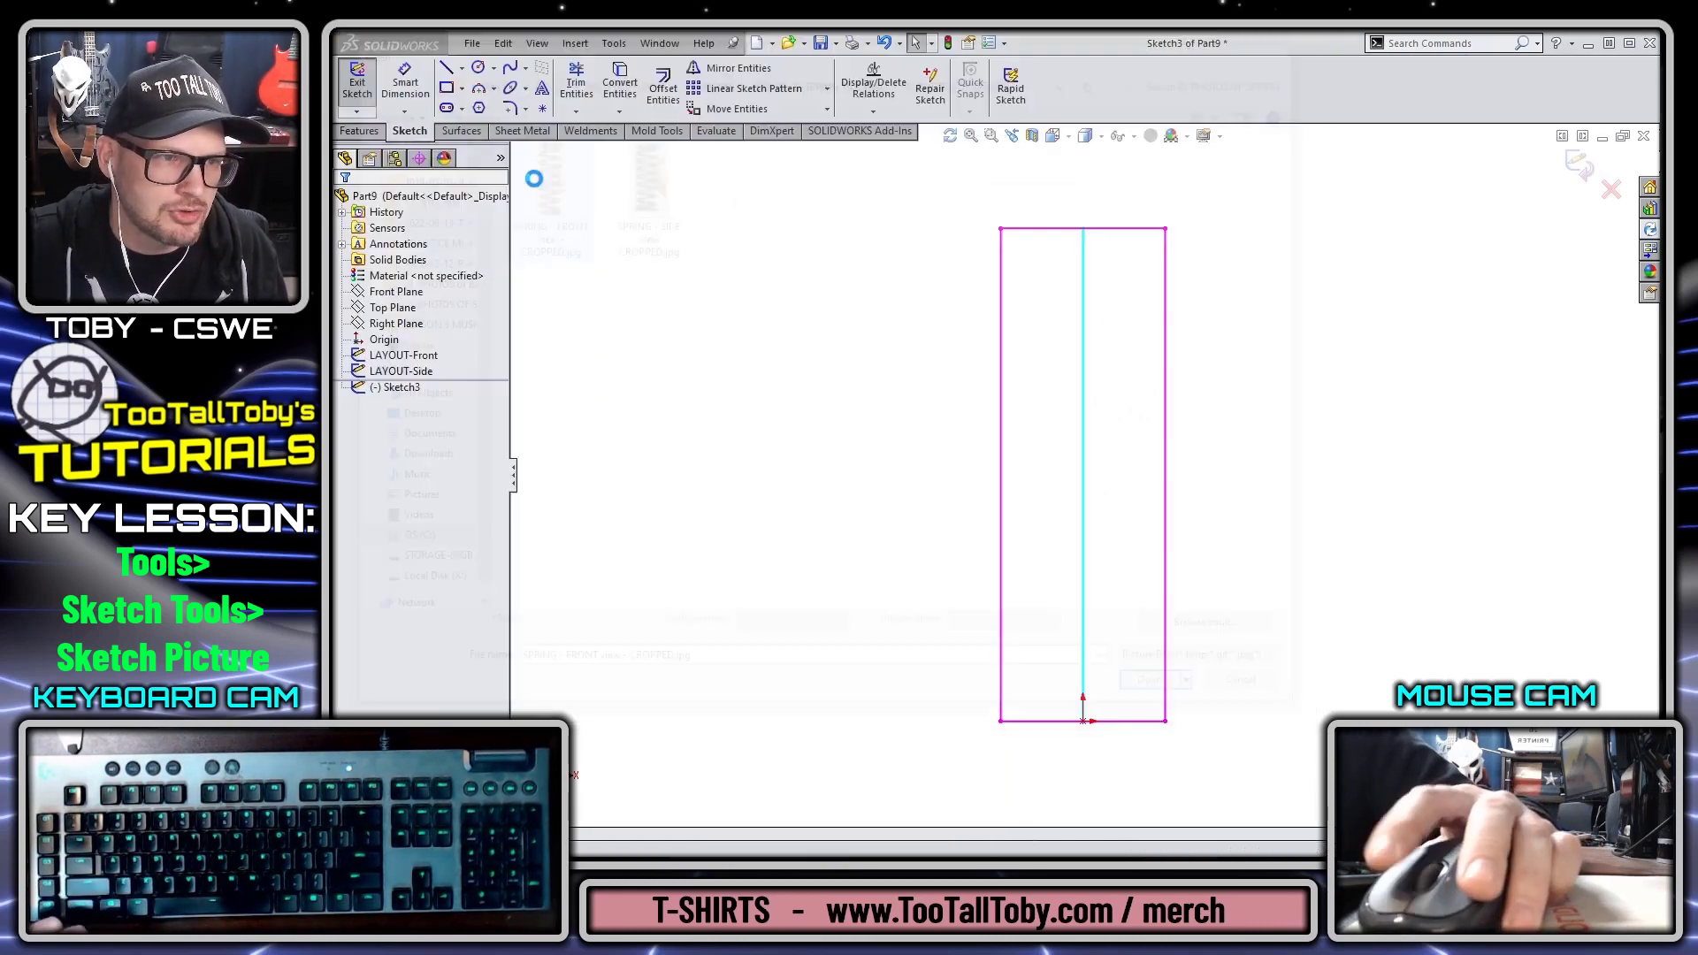
Step: Stretch the picture's scale line across the full width of a spring coil and set its length to 10 mm
scroll(1327, 456, up, 5)
drag(1327, 456, 1023, 555)
scroll(861, 270, down, 4)
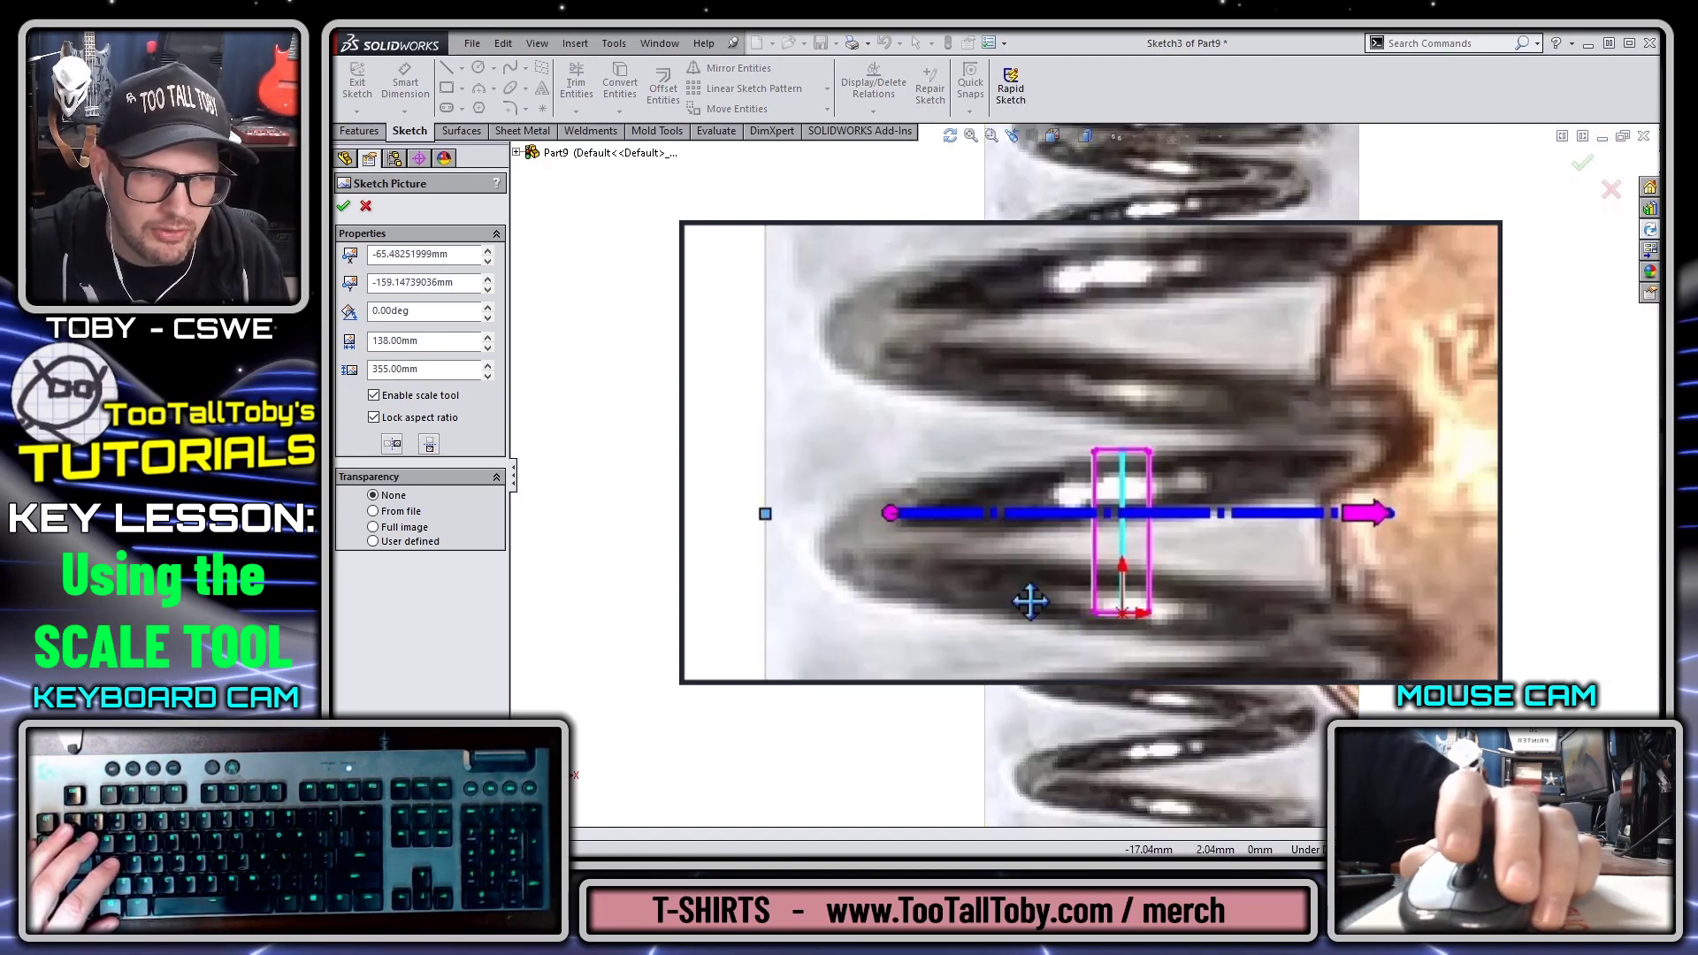
drag(894, 513, 824, 543)
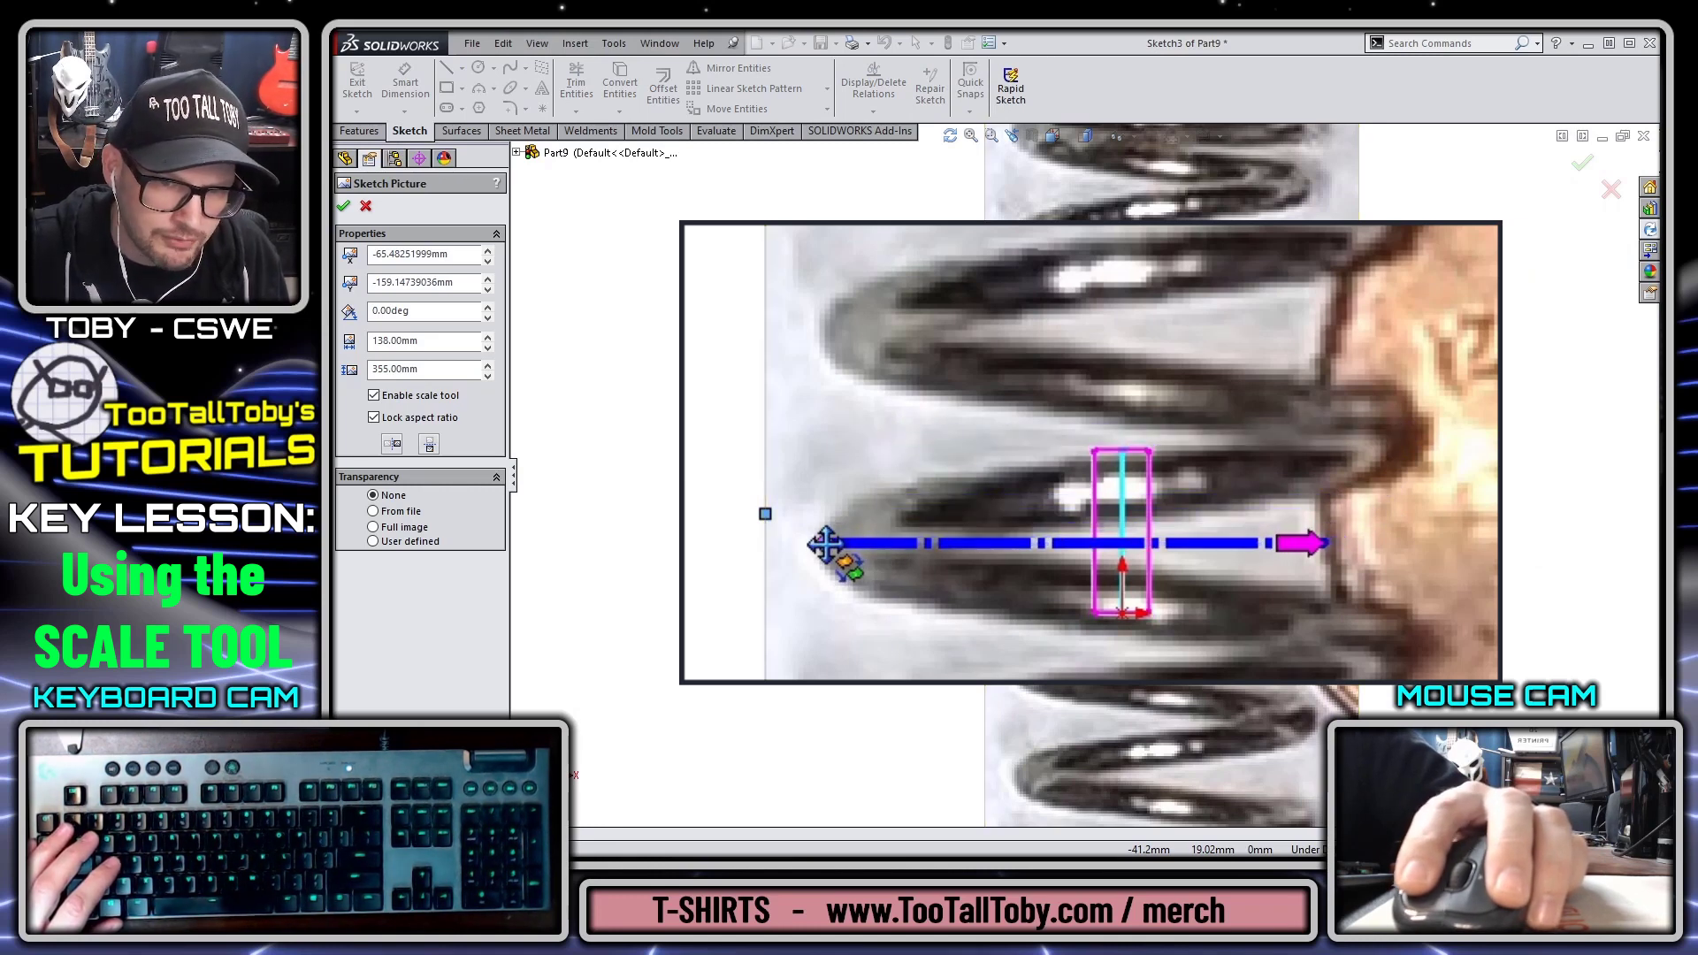
drag(1336, 559, 1406, 543)
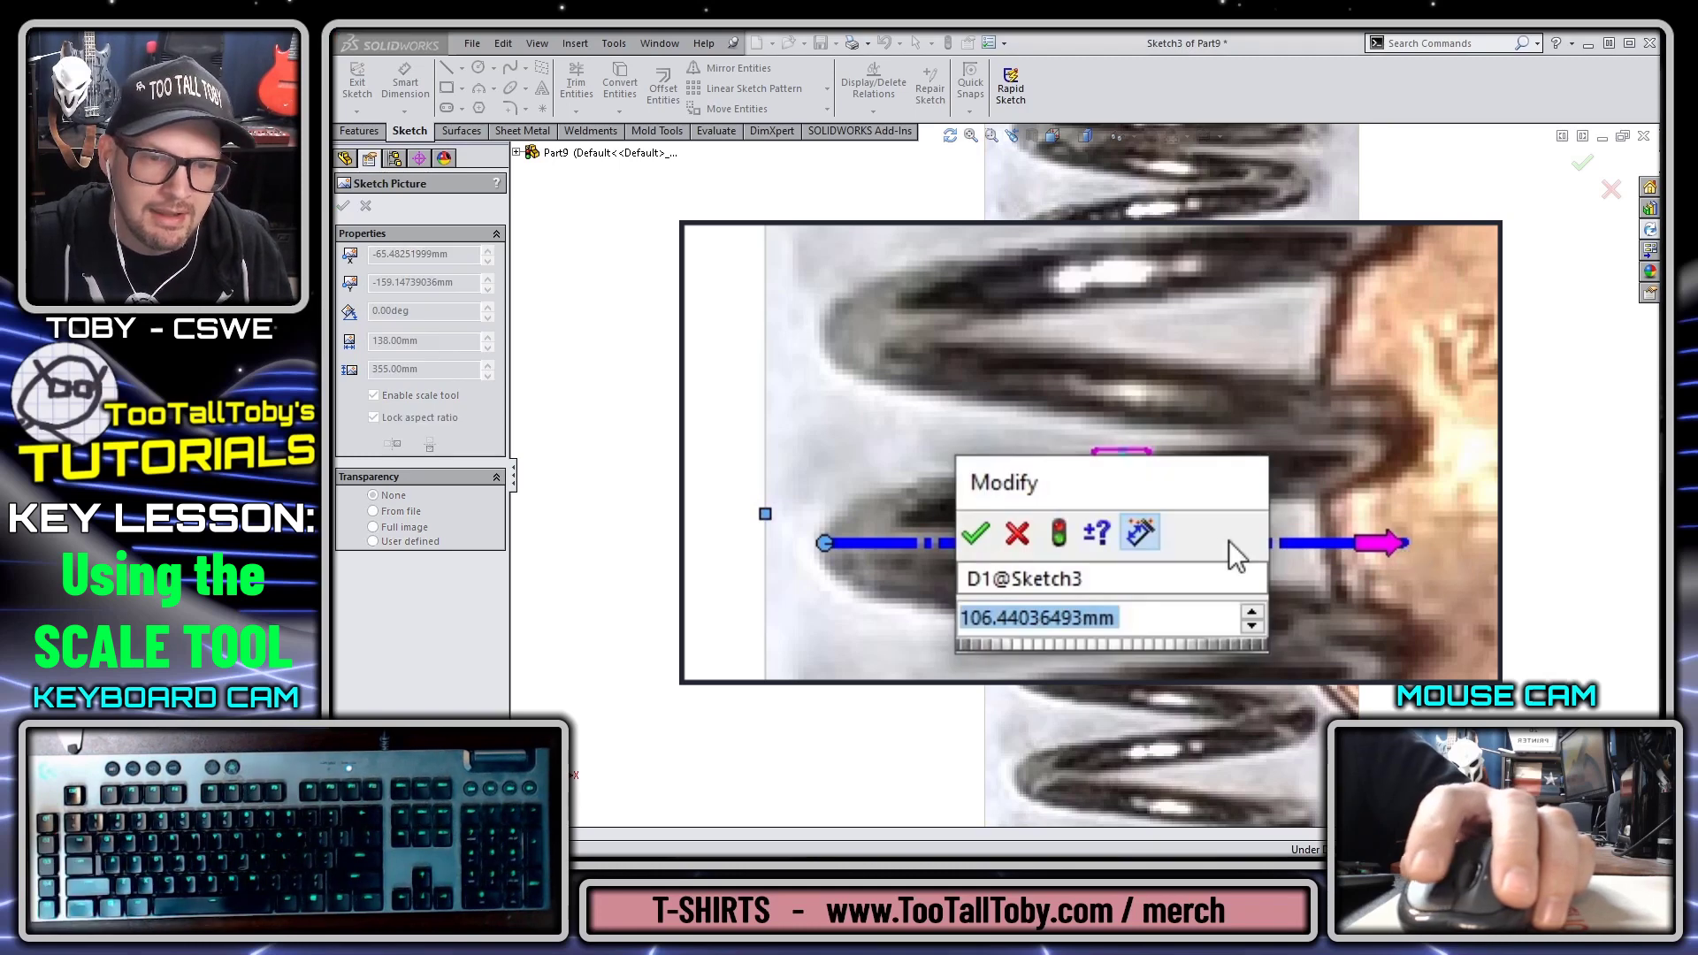
drag(1144, 496, 1179, 232)
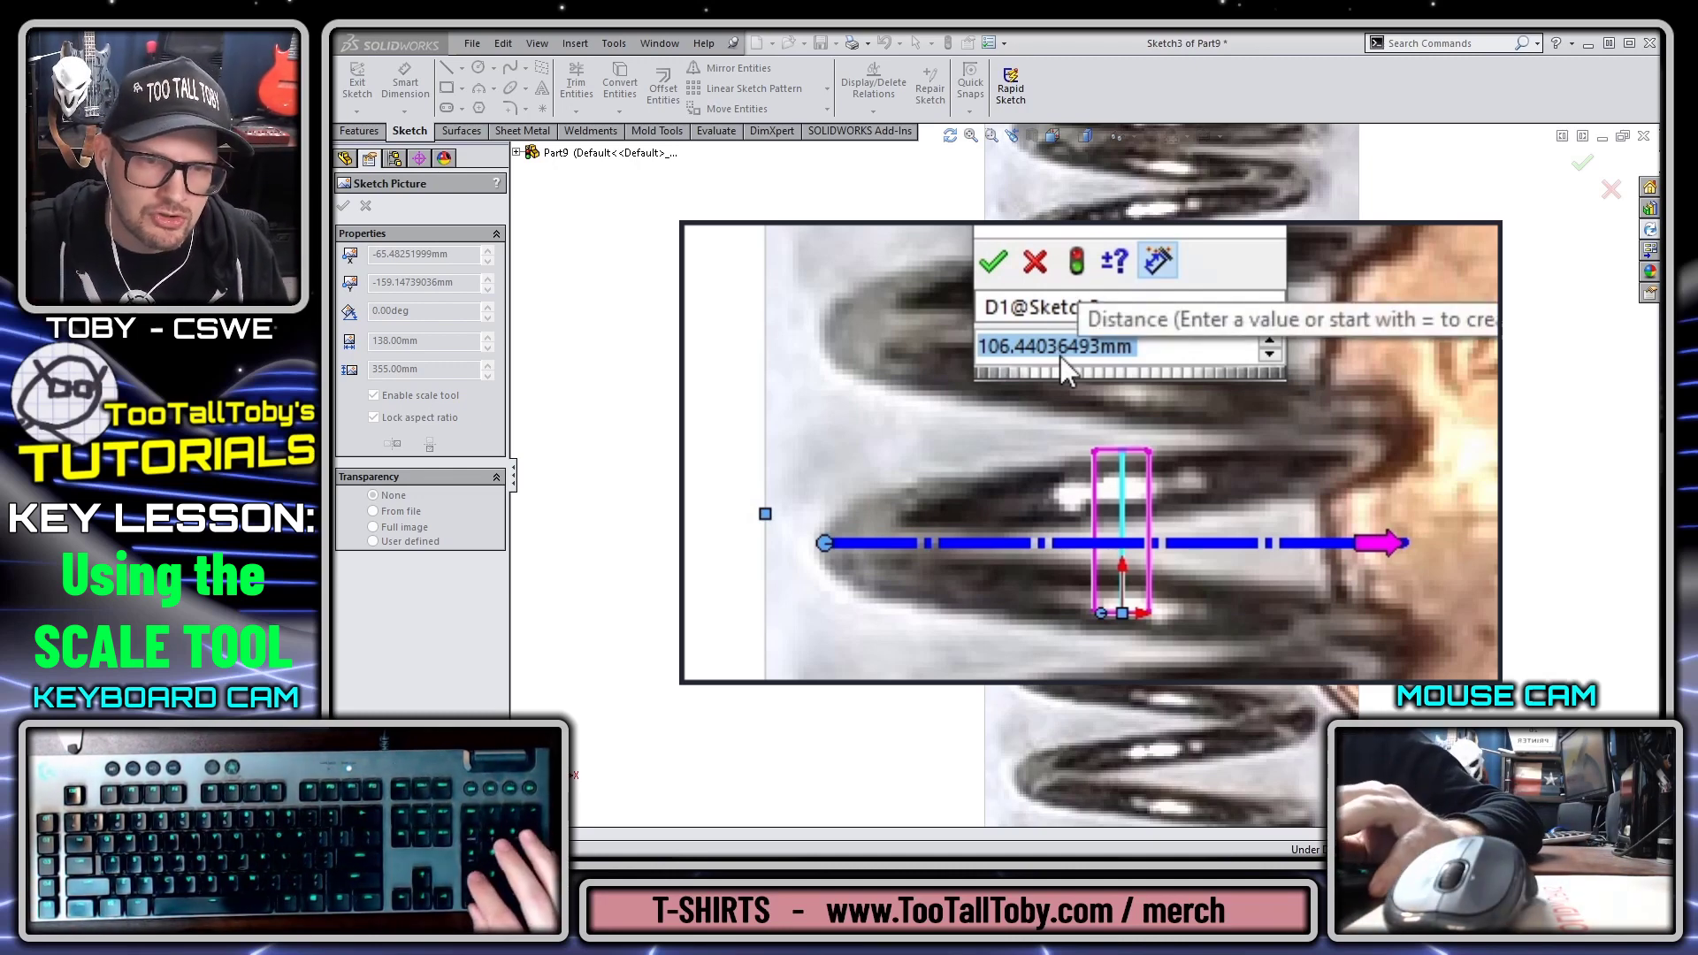
text(10)
key(Return)
Step: Move the scaled front picture onto the magenta layout rectangle, matching the spring's lower end and left edge to it
scroll(1065, 367, up, 5)
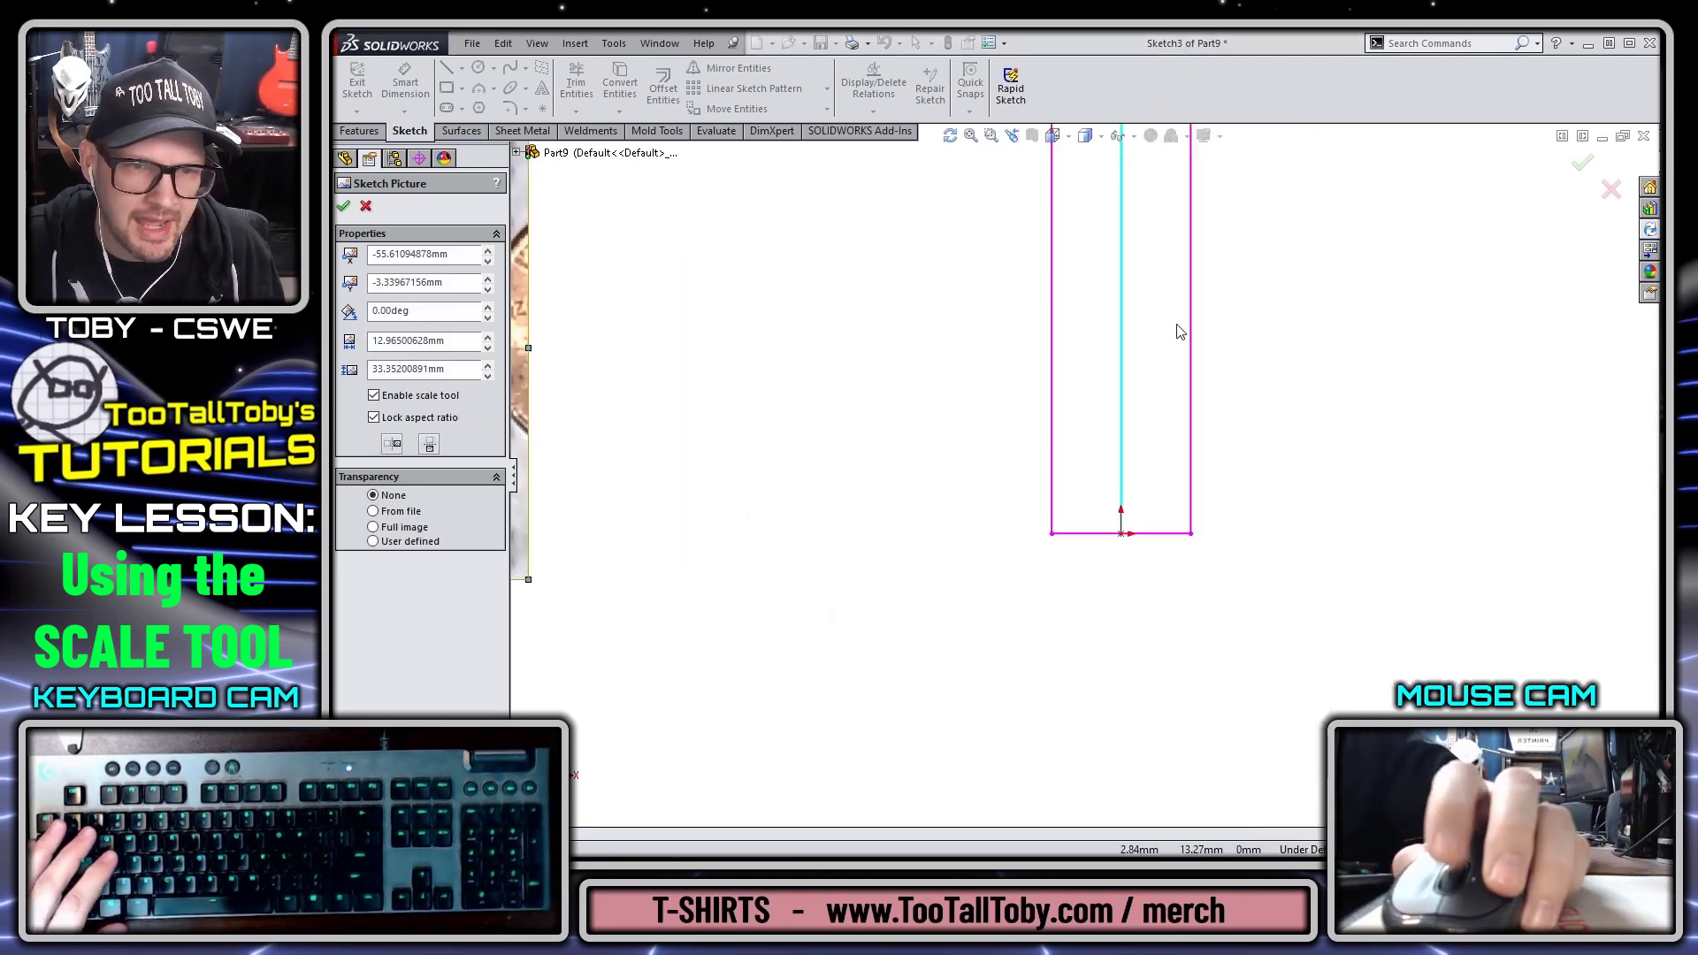
mouse_move(661, 512)
mouse_down()
mouse_move(1088, 506)
mouse_move(1141, 481)
mouse_up()
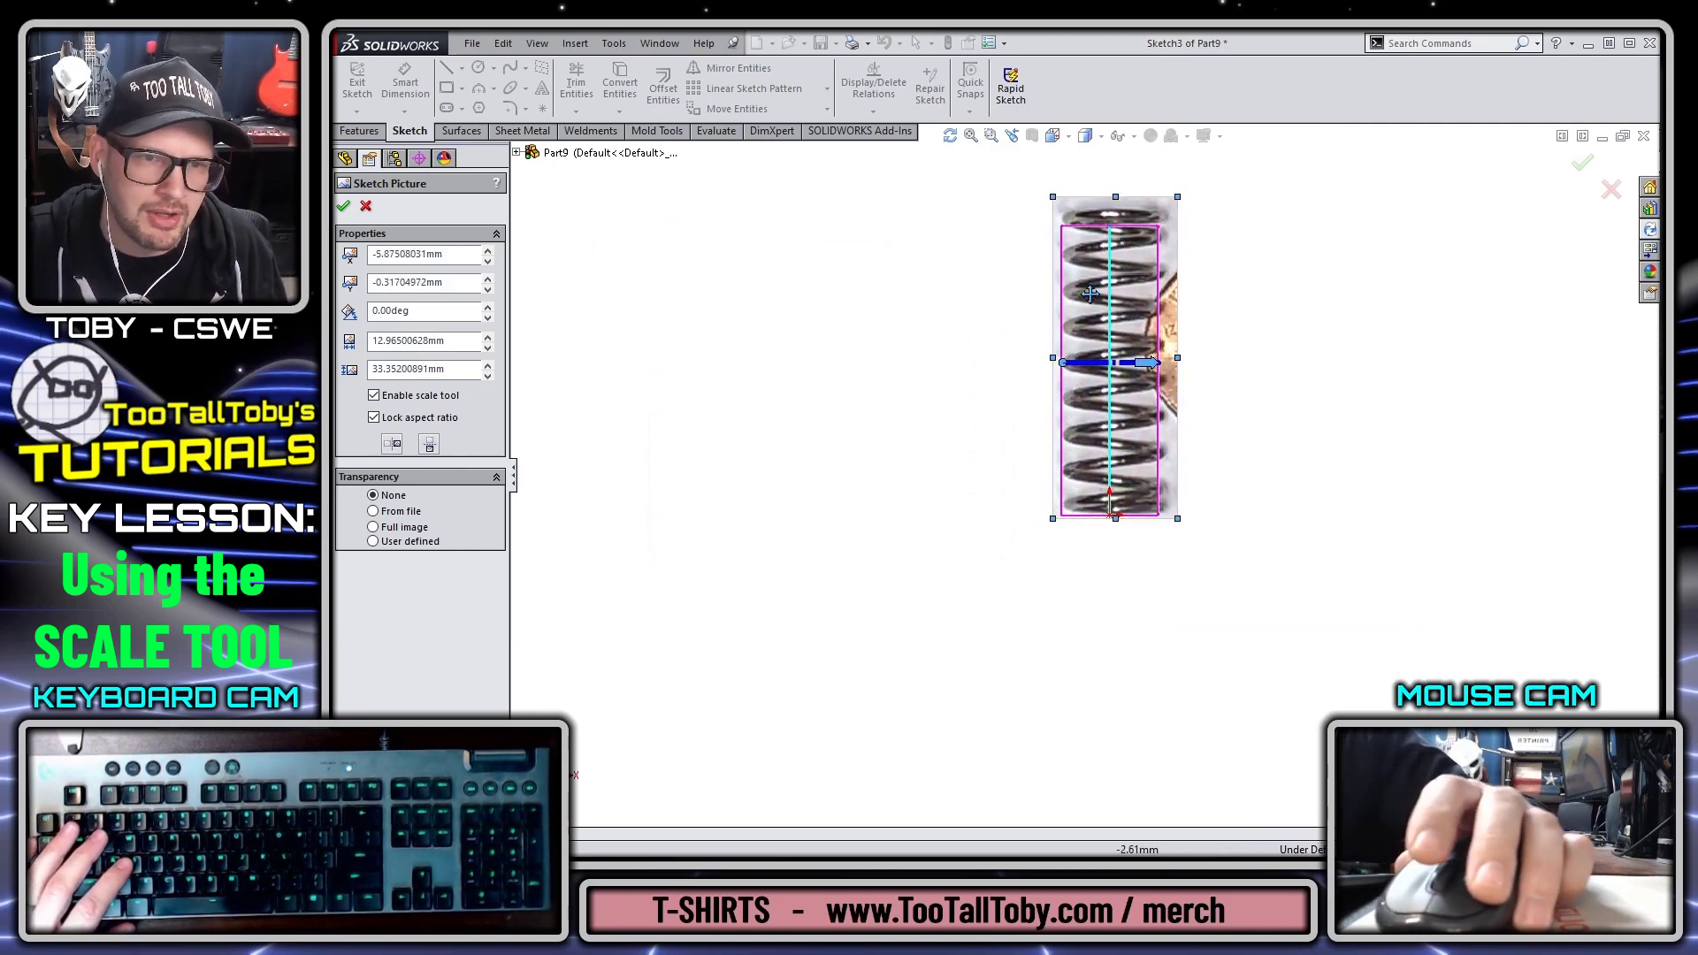
scroll(1150, 292, down, 4)
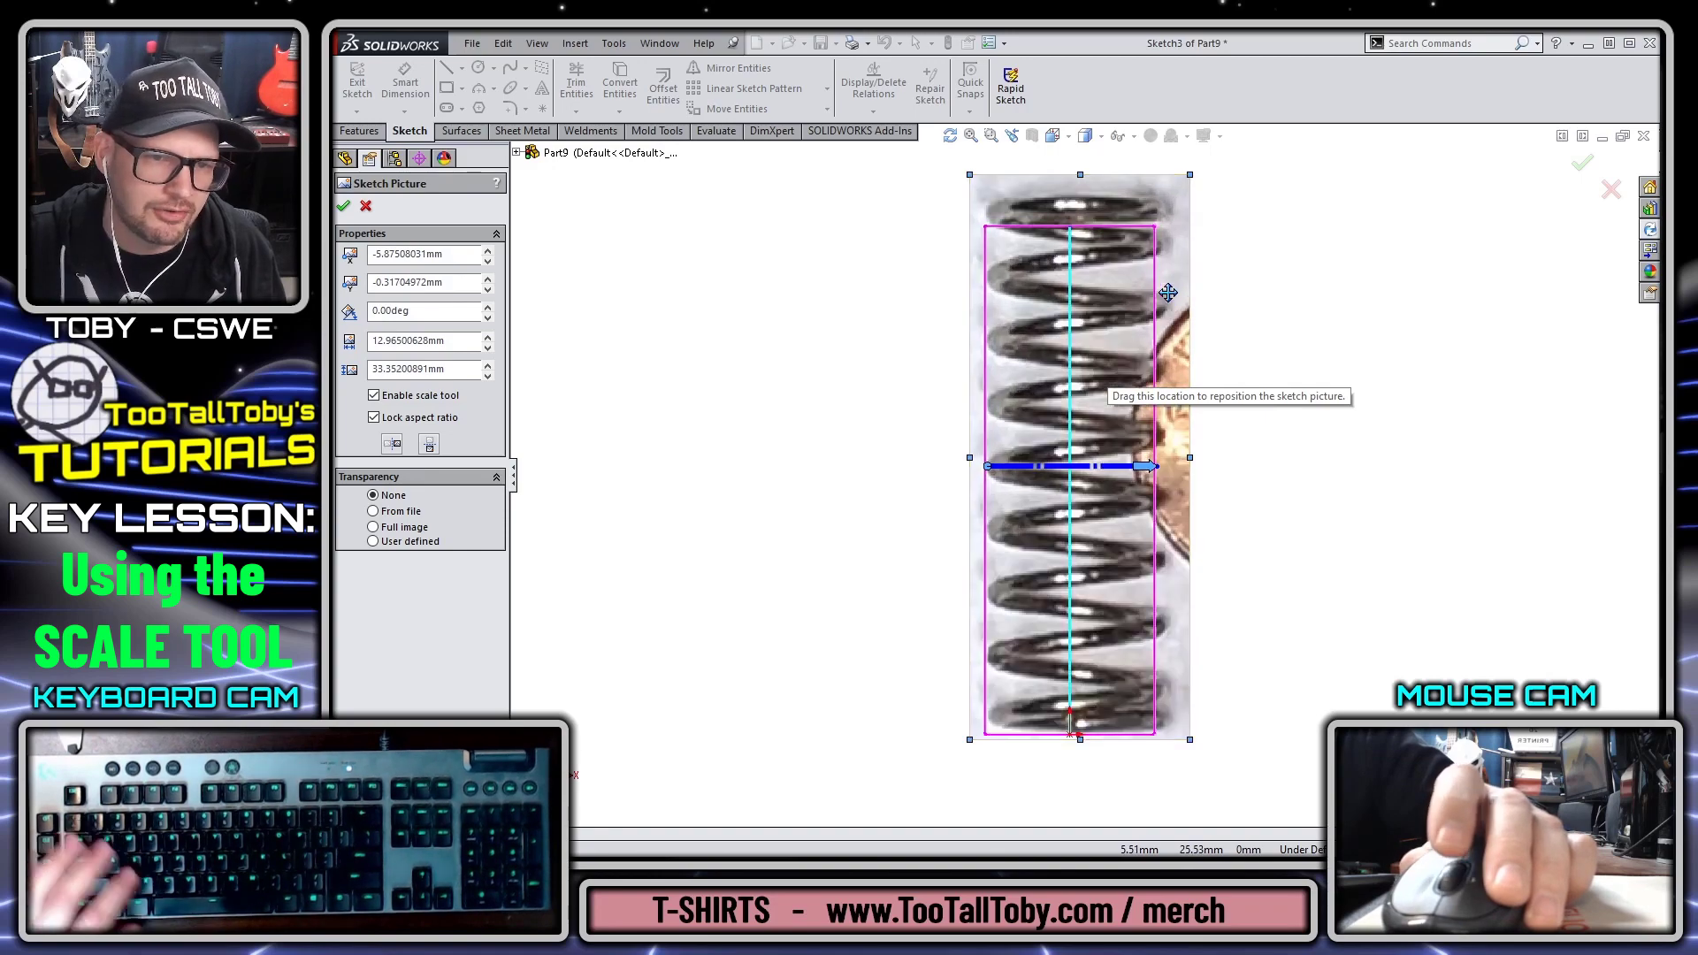
Step: Turn off the scale tool, then resize the front picture to about 12.3 × 31.6 mm and nudge it to fit the layout rectangle
key(alt)
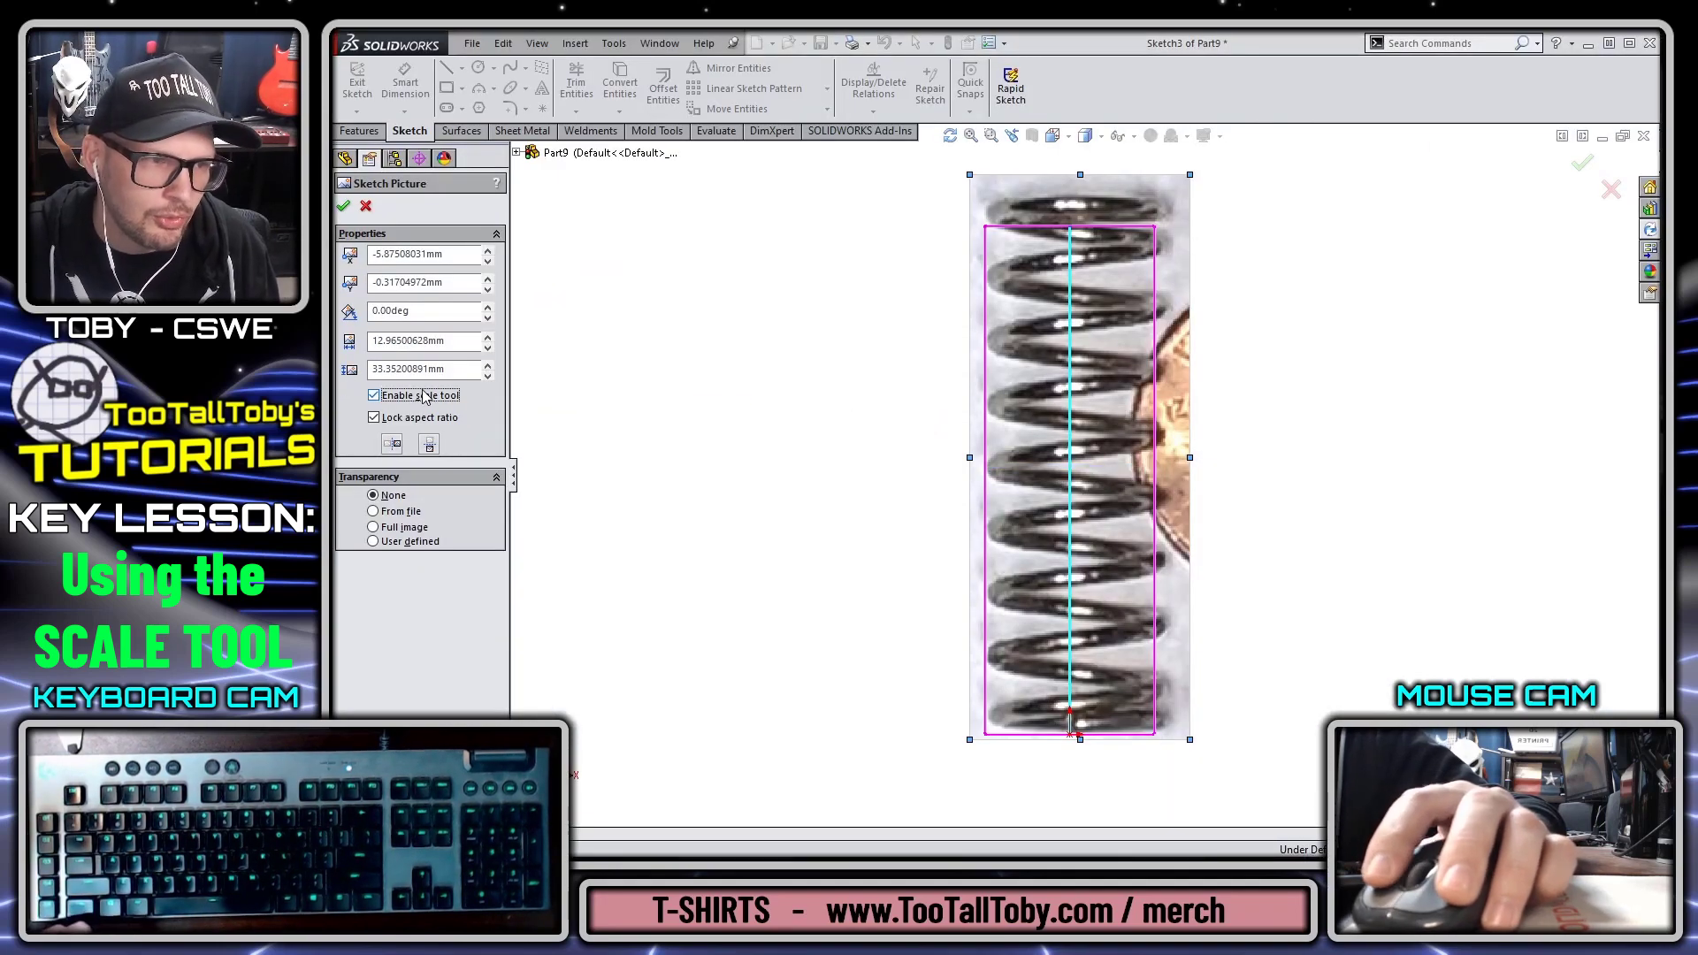
drag(1187, 176, 1149, 205)
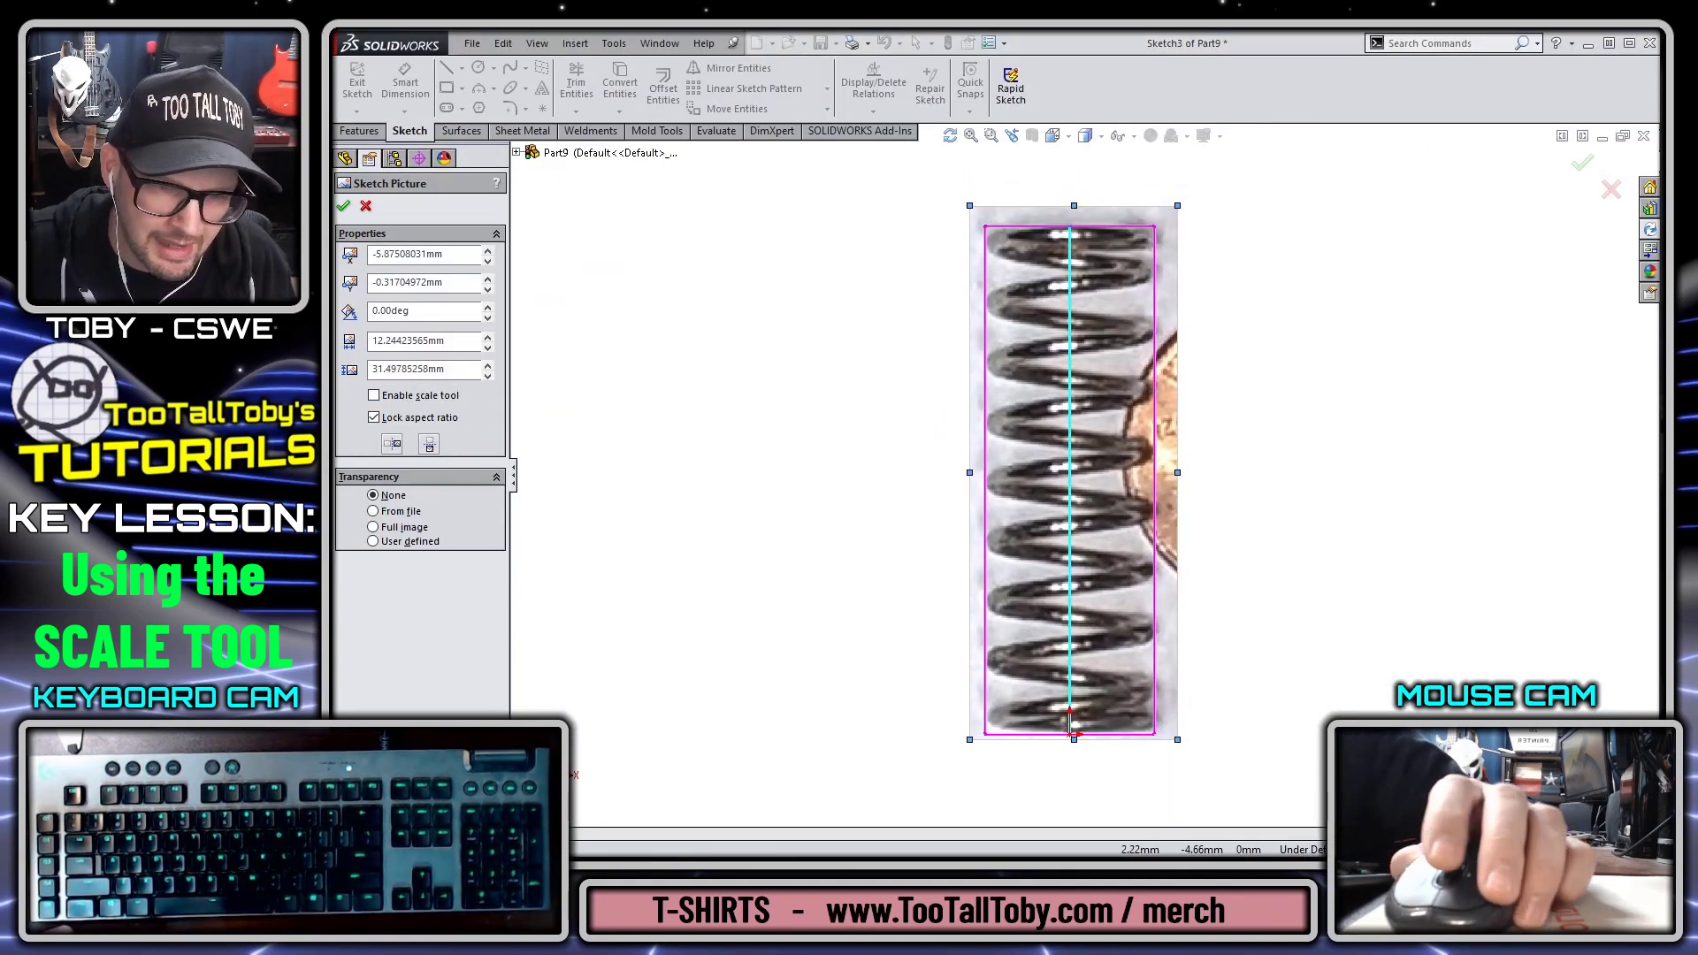
scroll(1150, 639, down, 3)
drag(1156, 658, 1155, 662)
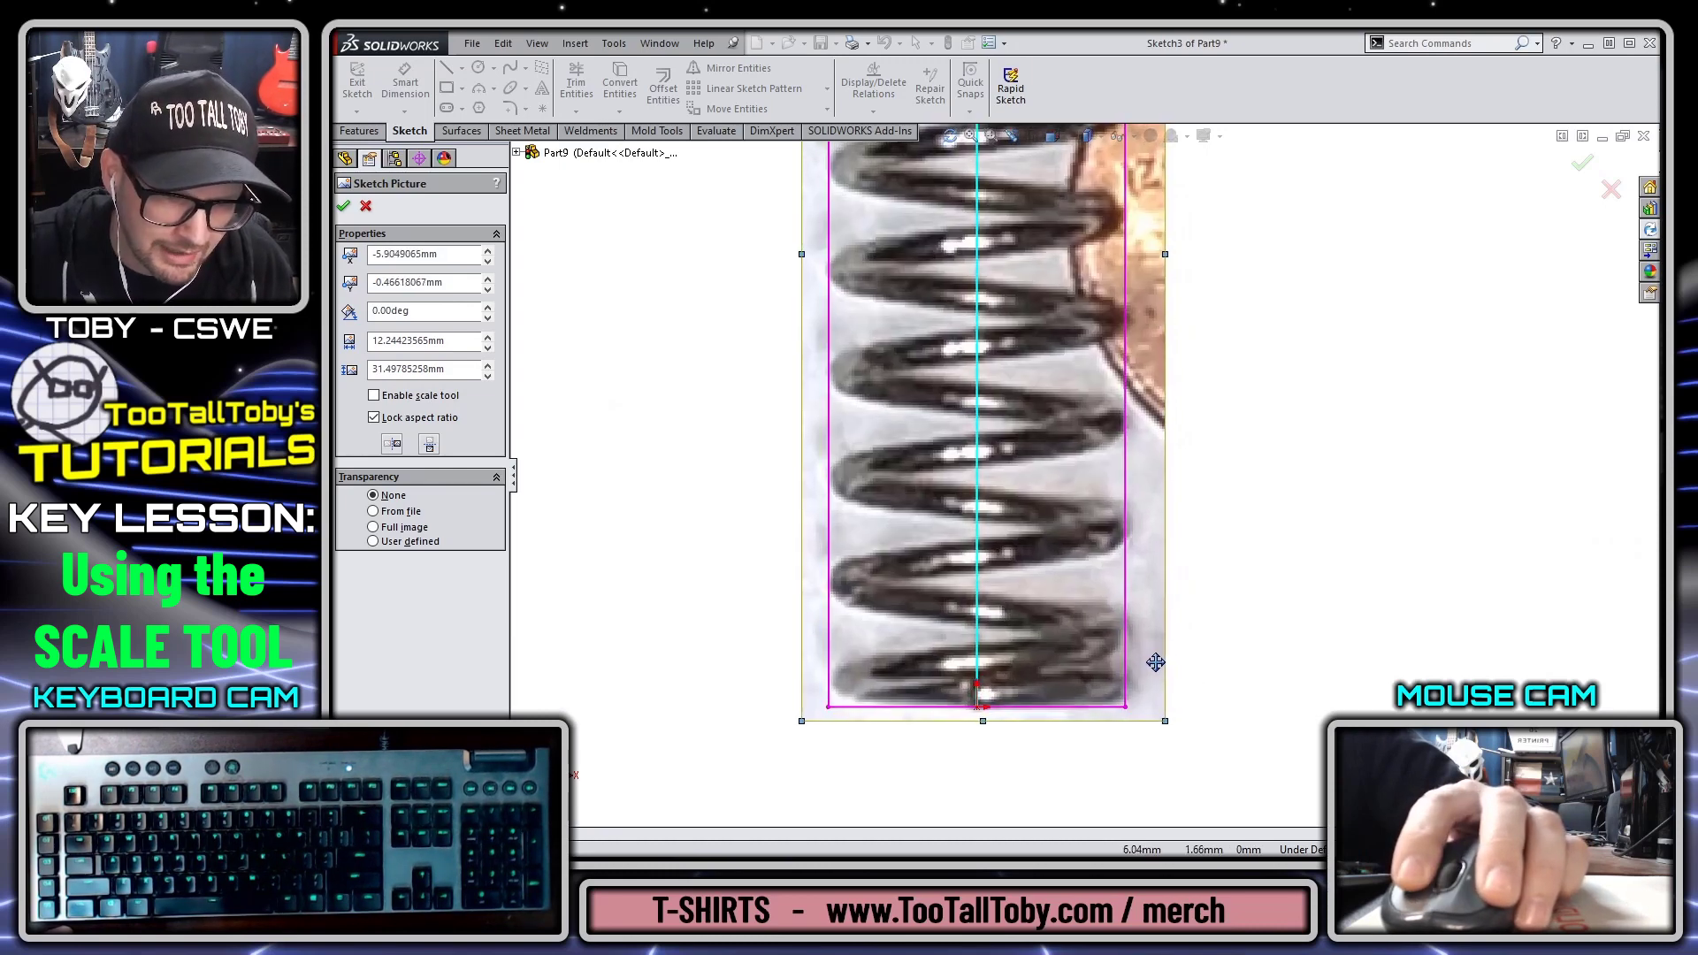
scroll(1121, 223, up, 3)
scroll(1119, 225, down, 2)
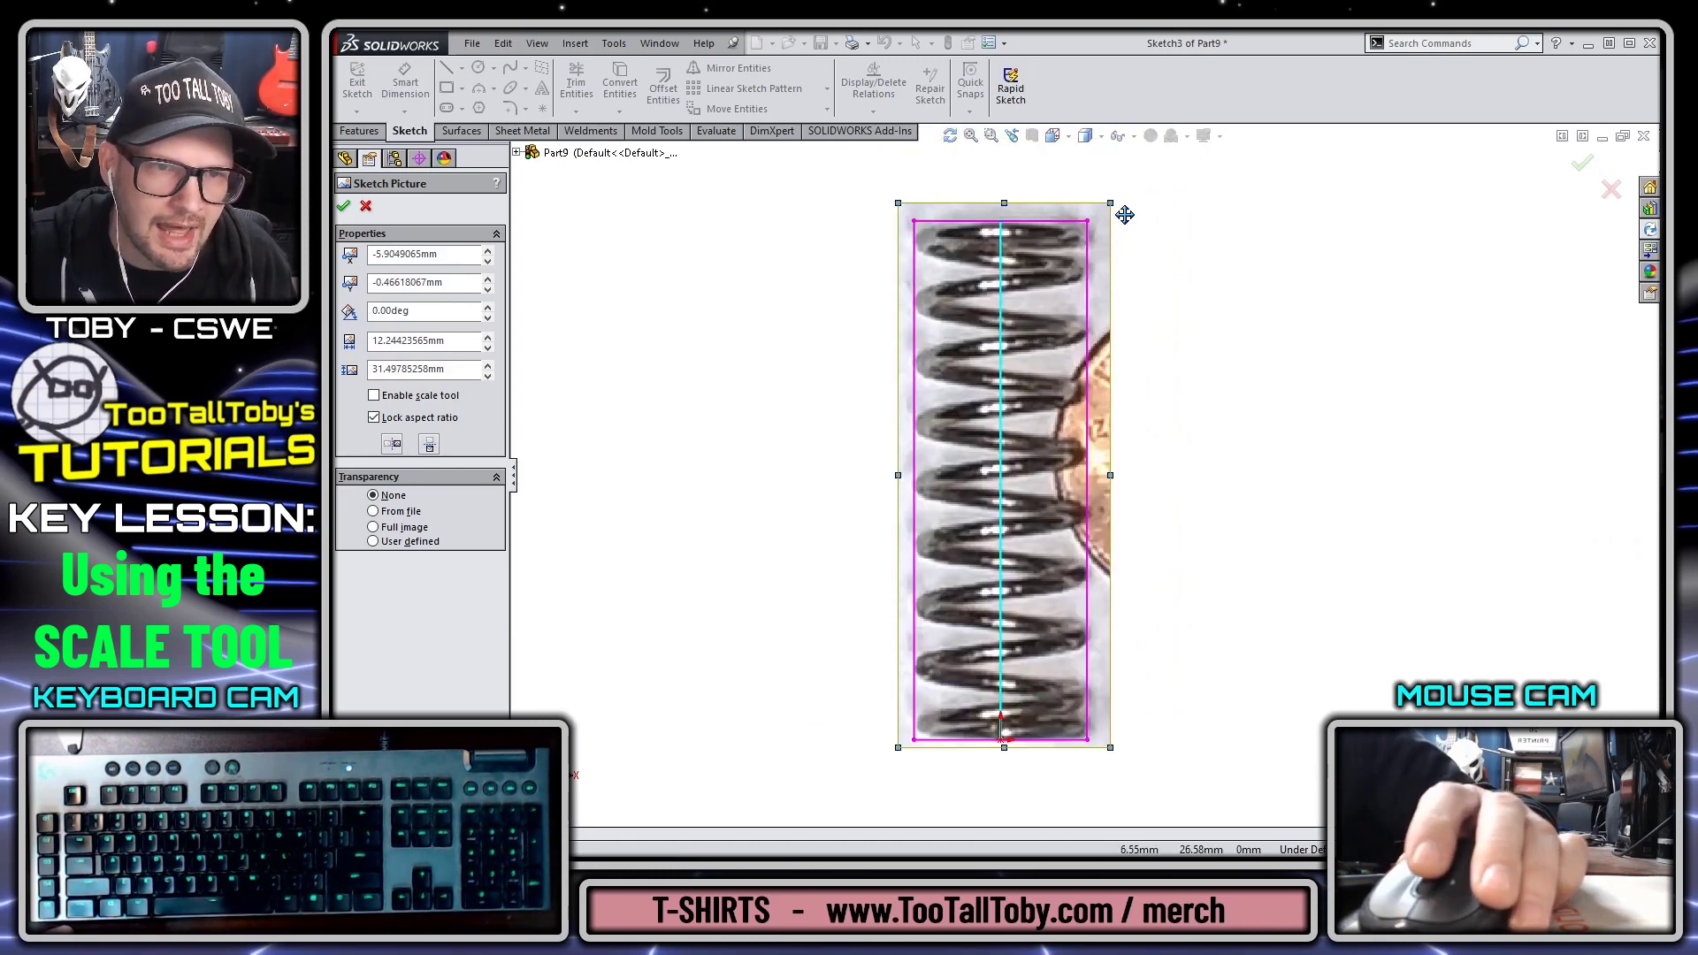
drag(1105, 213, 1107, 211)
scroll(1094, 491, up, 3)
scroll(972, 619, down, 2)
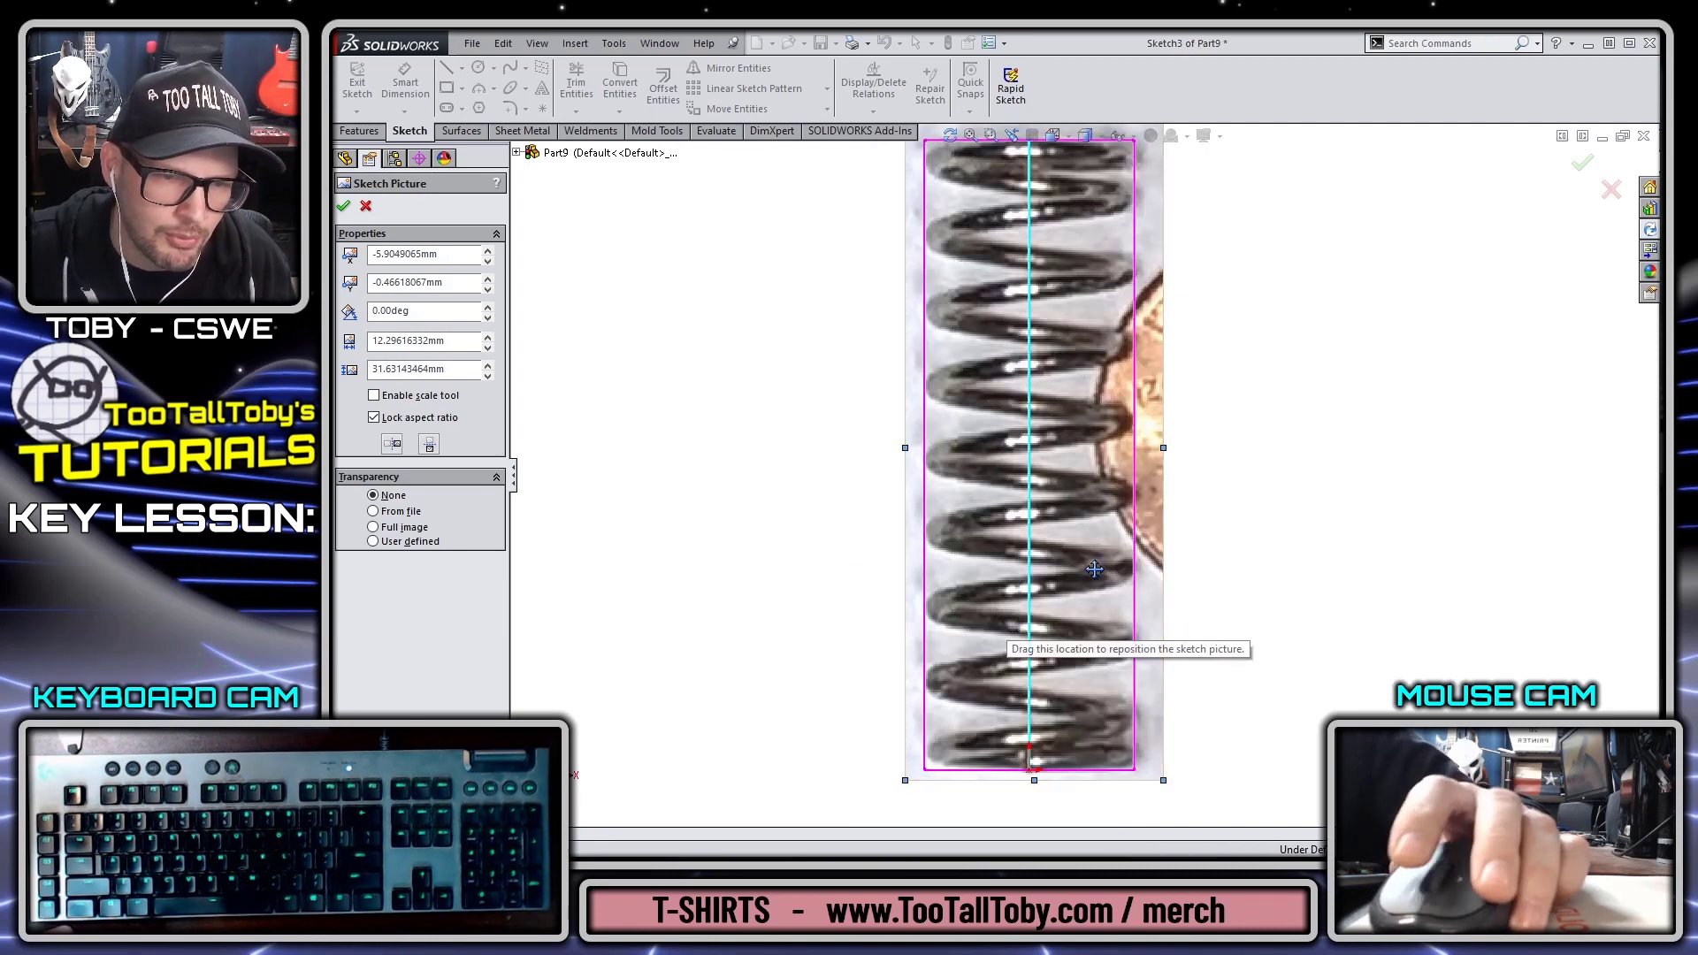
scroll(1005, 320, up, 1)
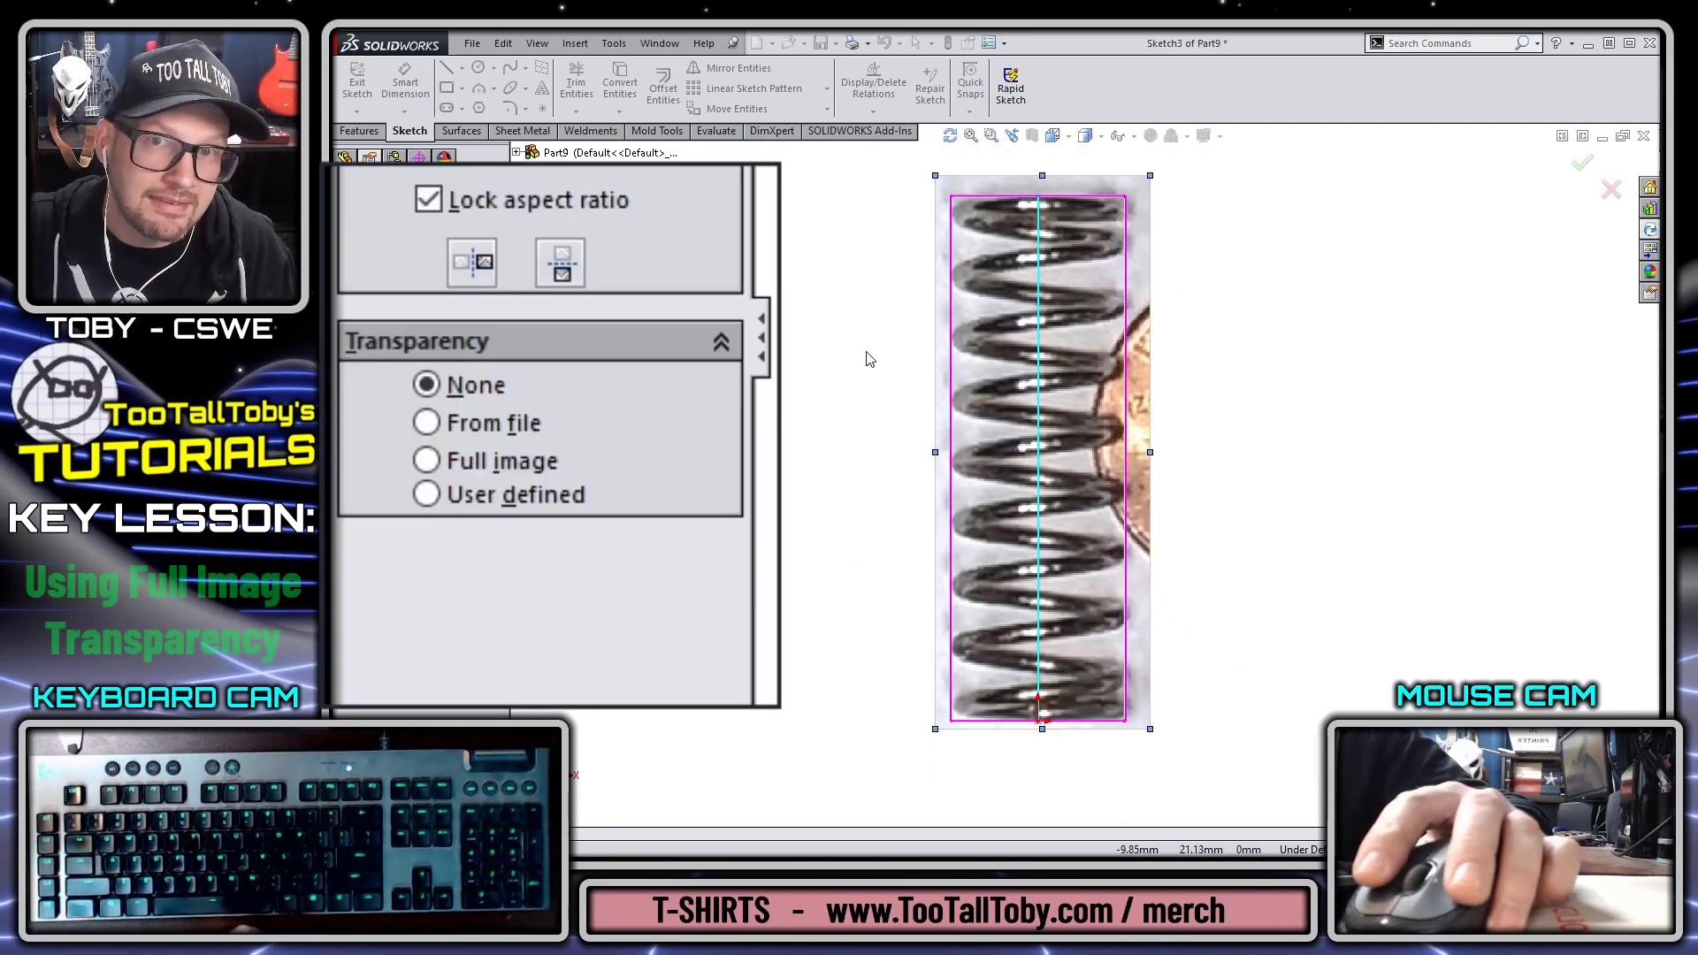
Step: Give the front picture full image transparency of 0.20, accept it and exit the sketch
click(506, 463)
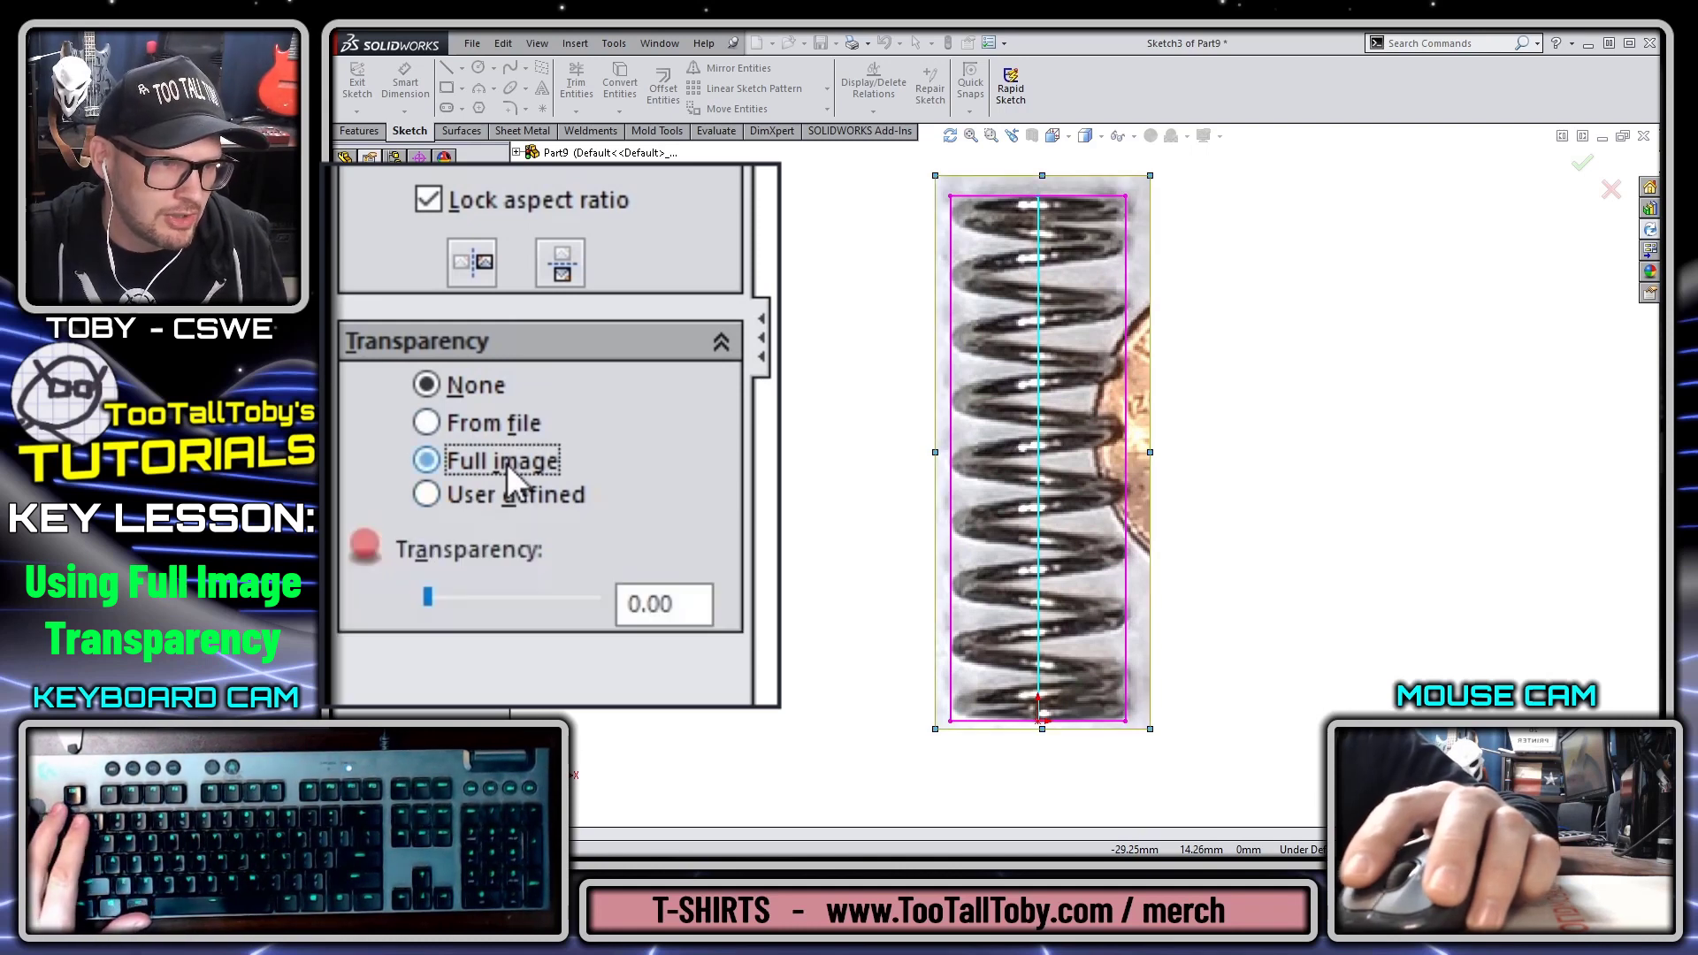
click(458, 596)
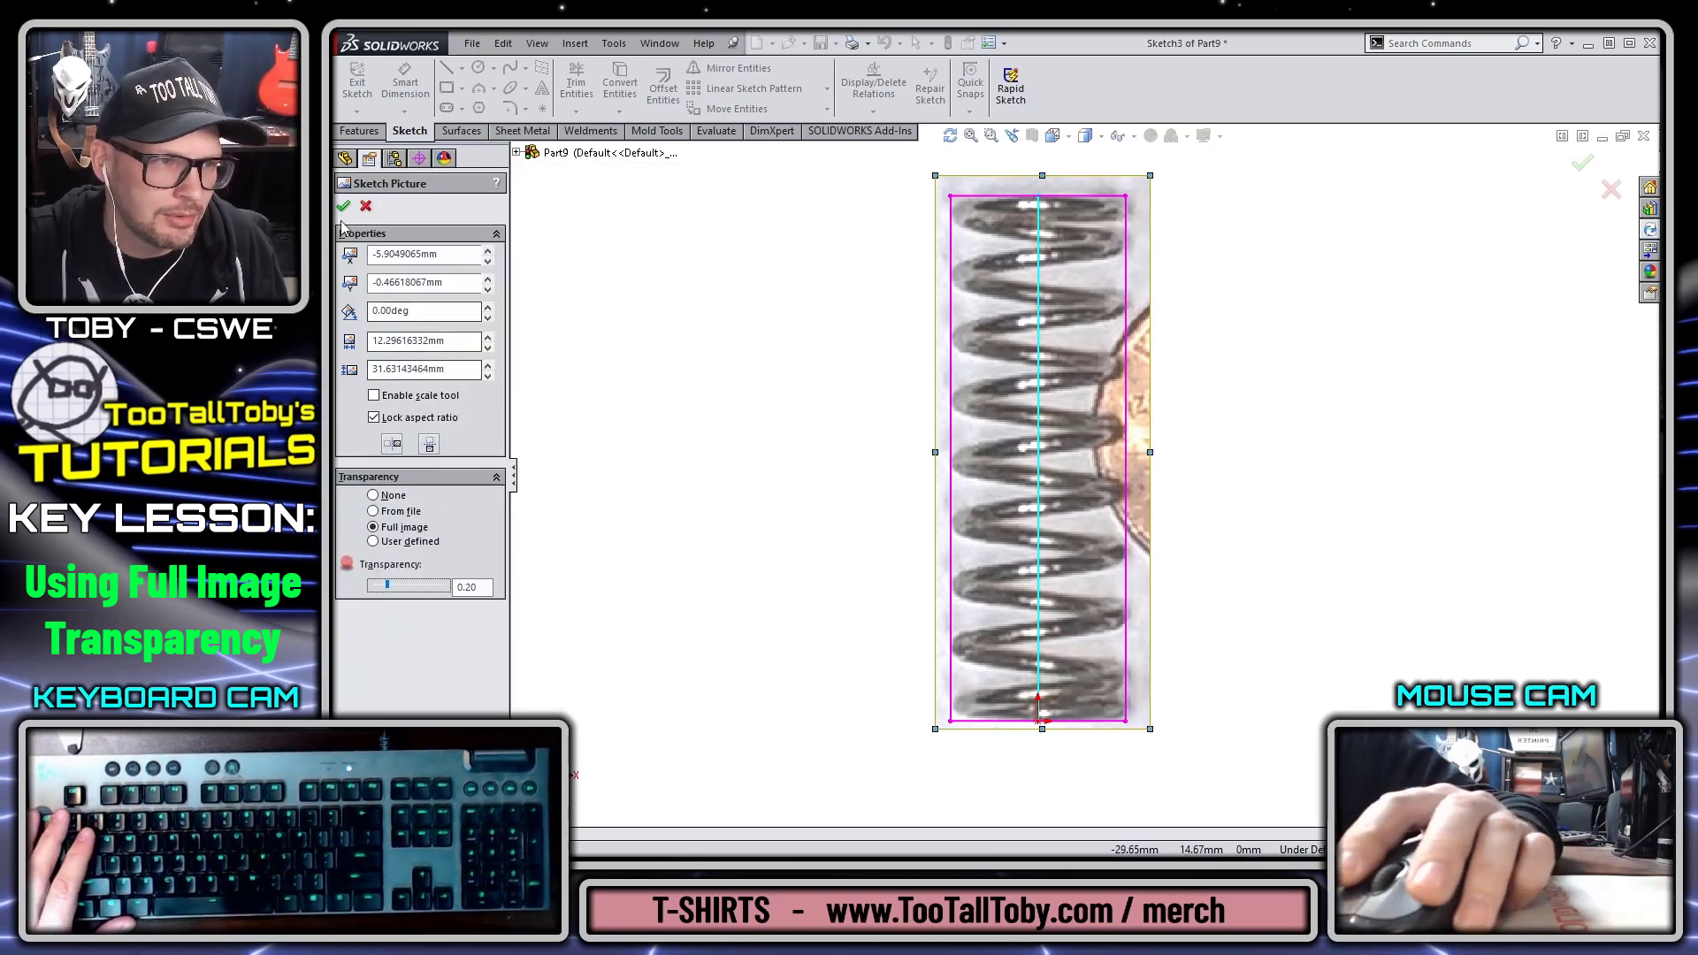
click(344, 209)
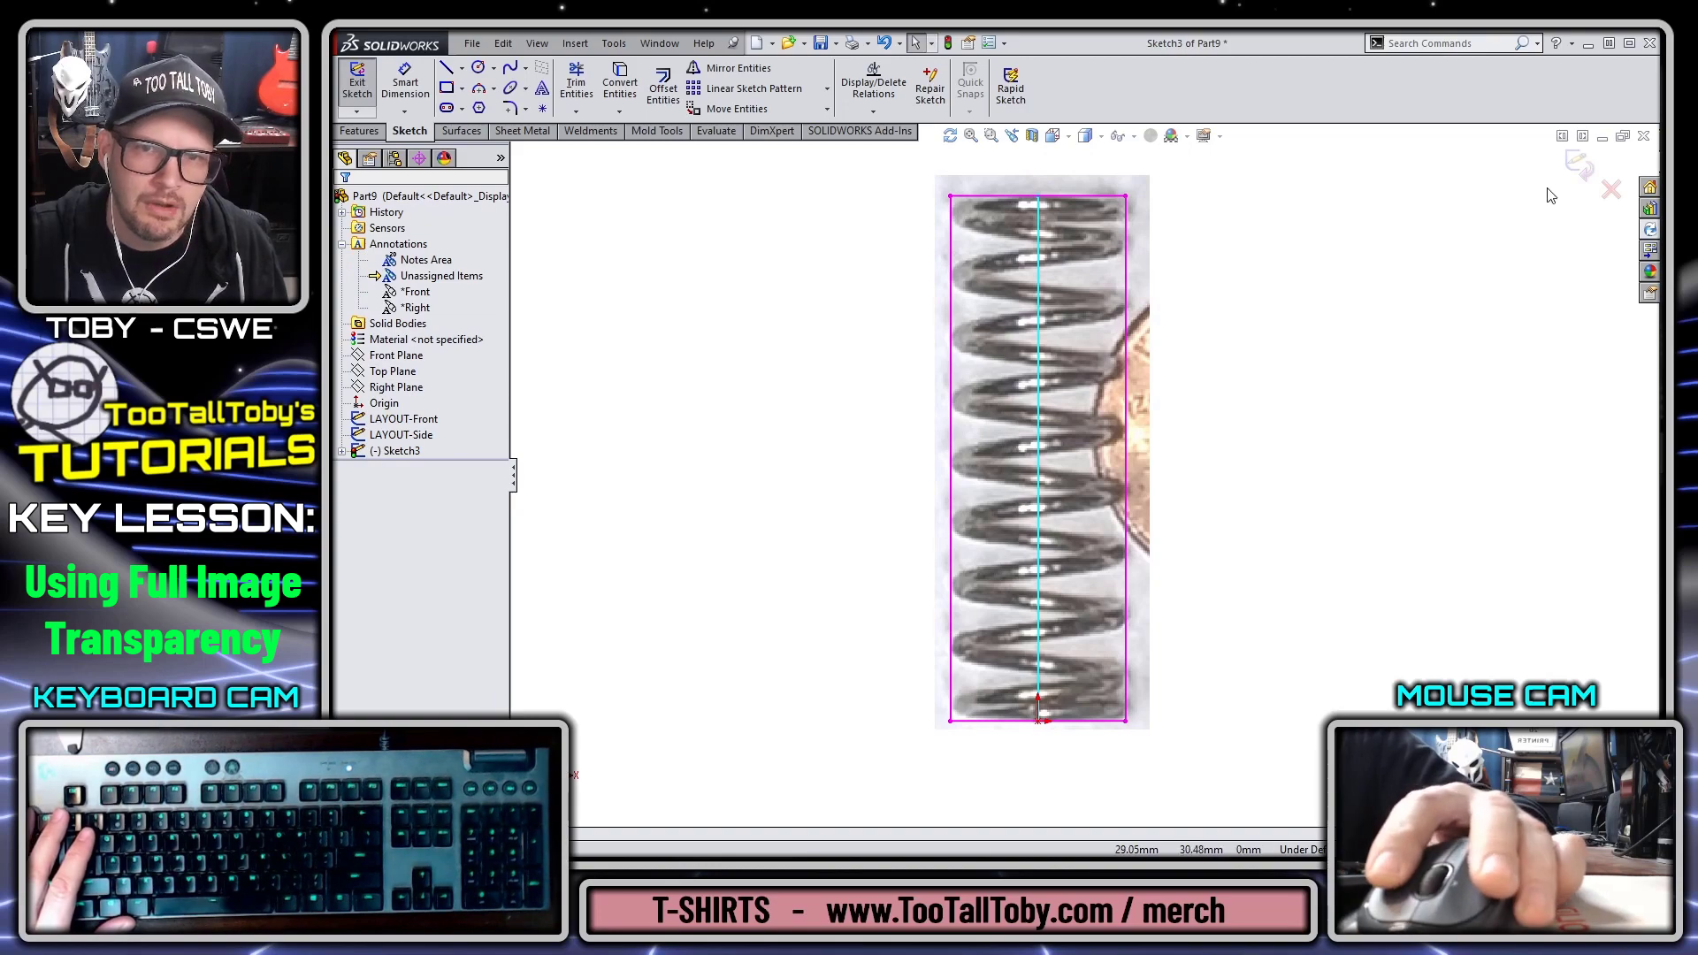
click(1577, 164)
Step: Rename the front picture's sketch IMAGE front
click(400, 449)
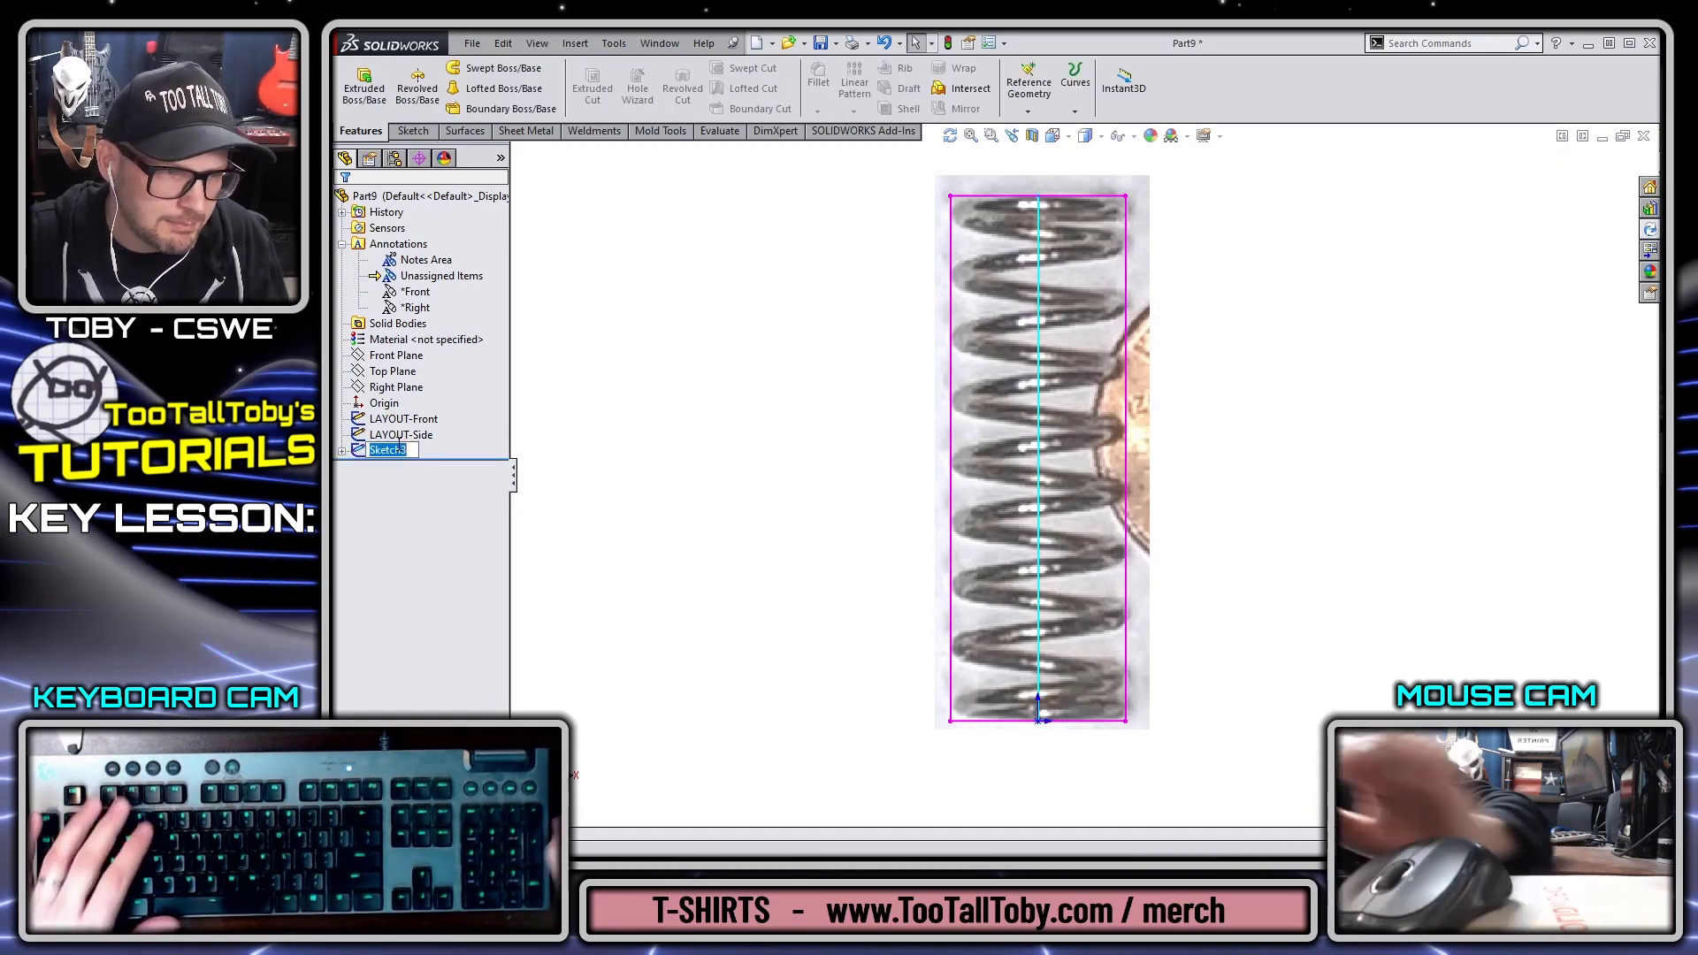
text(IMAGE front)
key(Return)
Step: Start a sketch on the Right Plane and insert SPRING - SIDE view - CROPPED.jpg as a sketch picture
ctrl+click(421, 437)
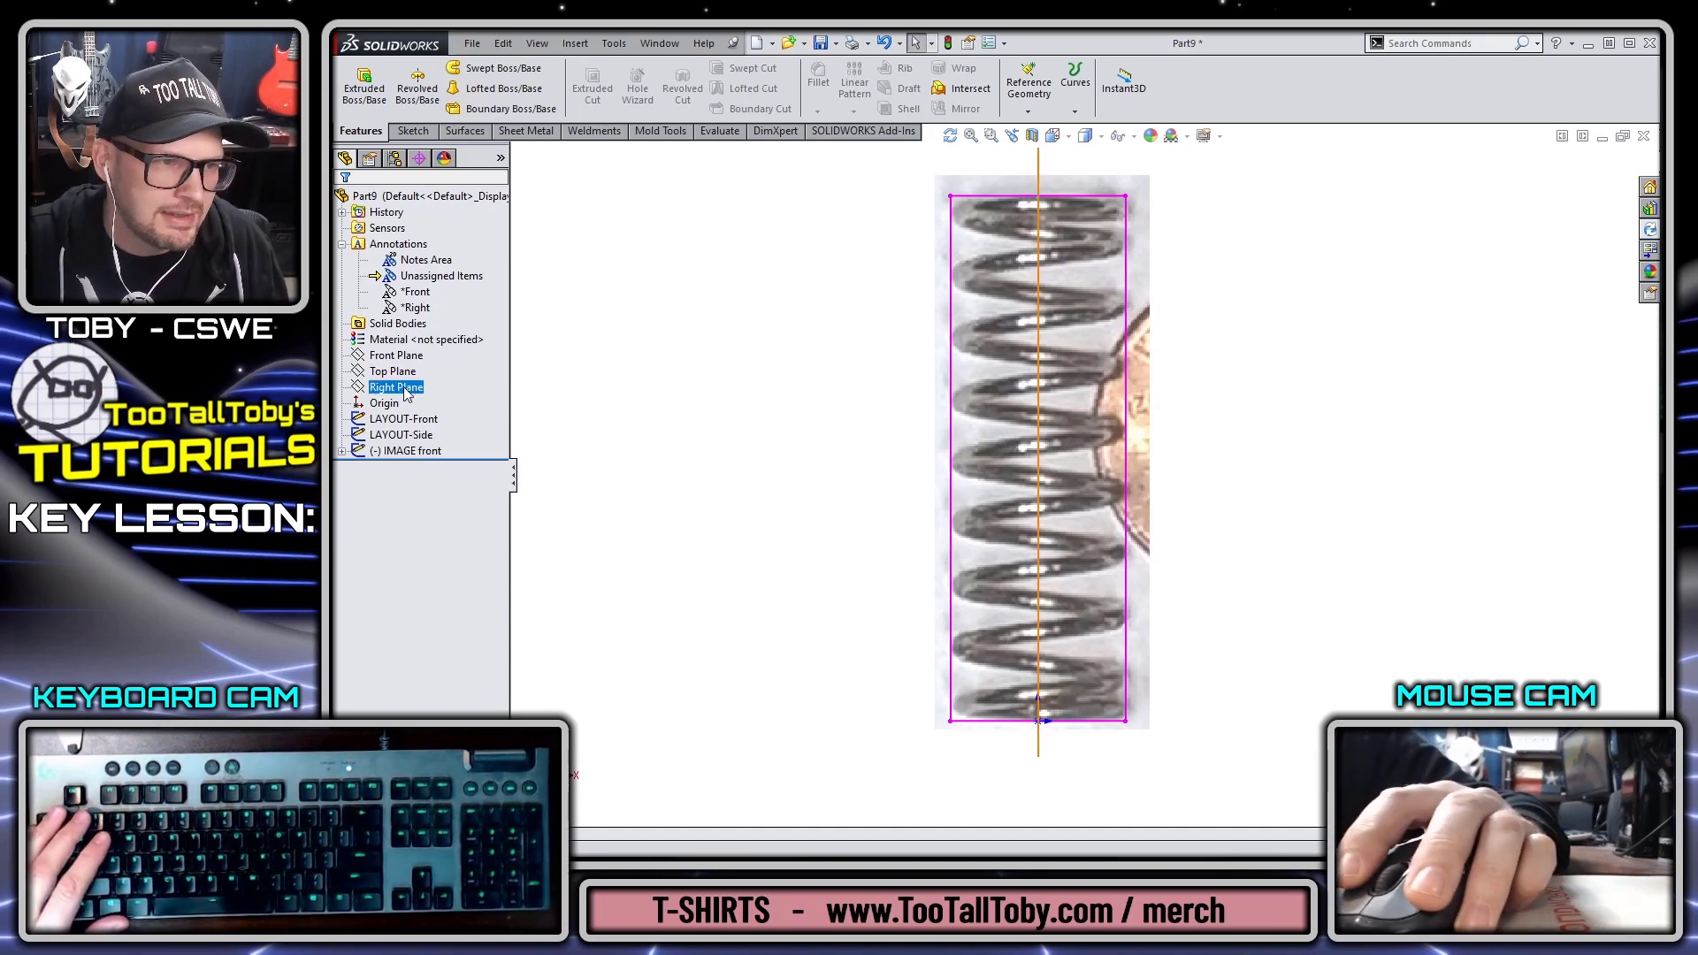
click(417, 361)
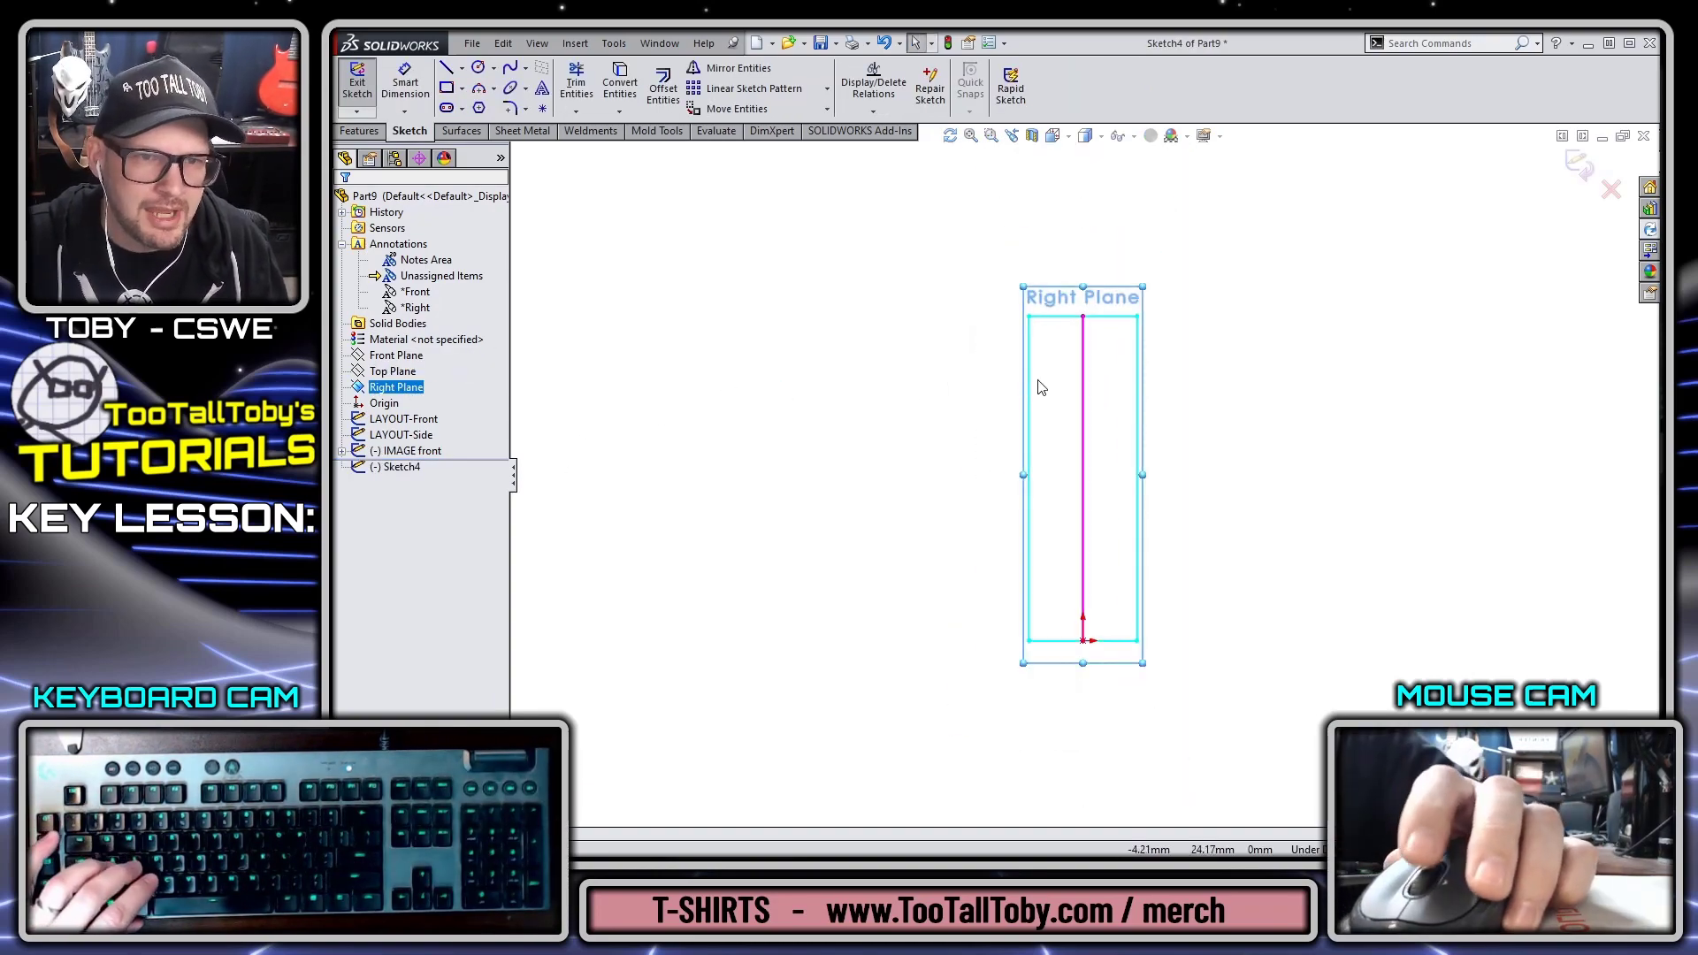
click(613, 44)
mouse_move(704, 403)
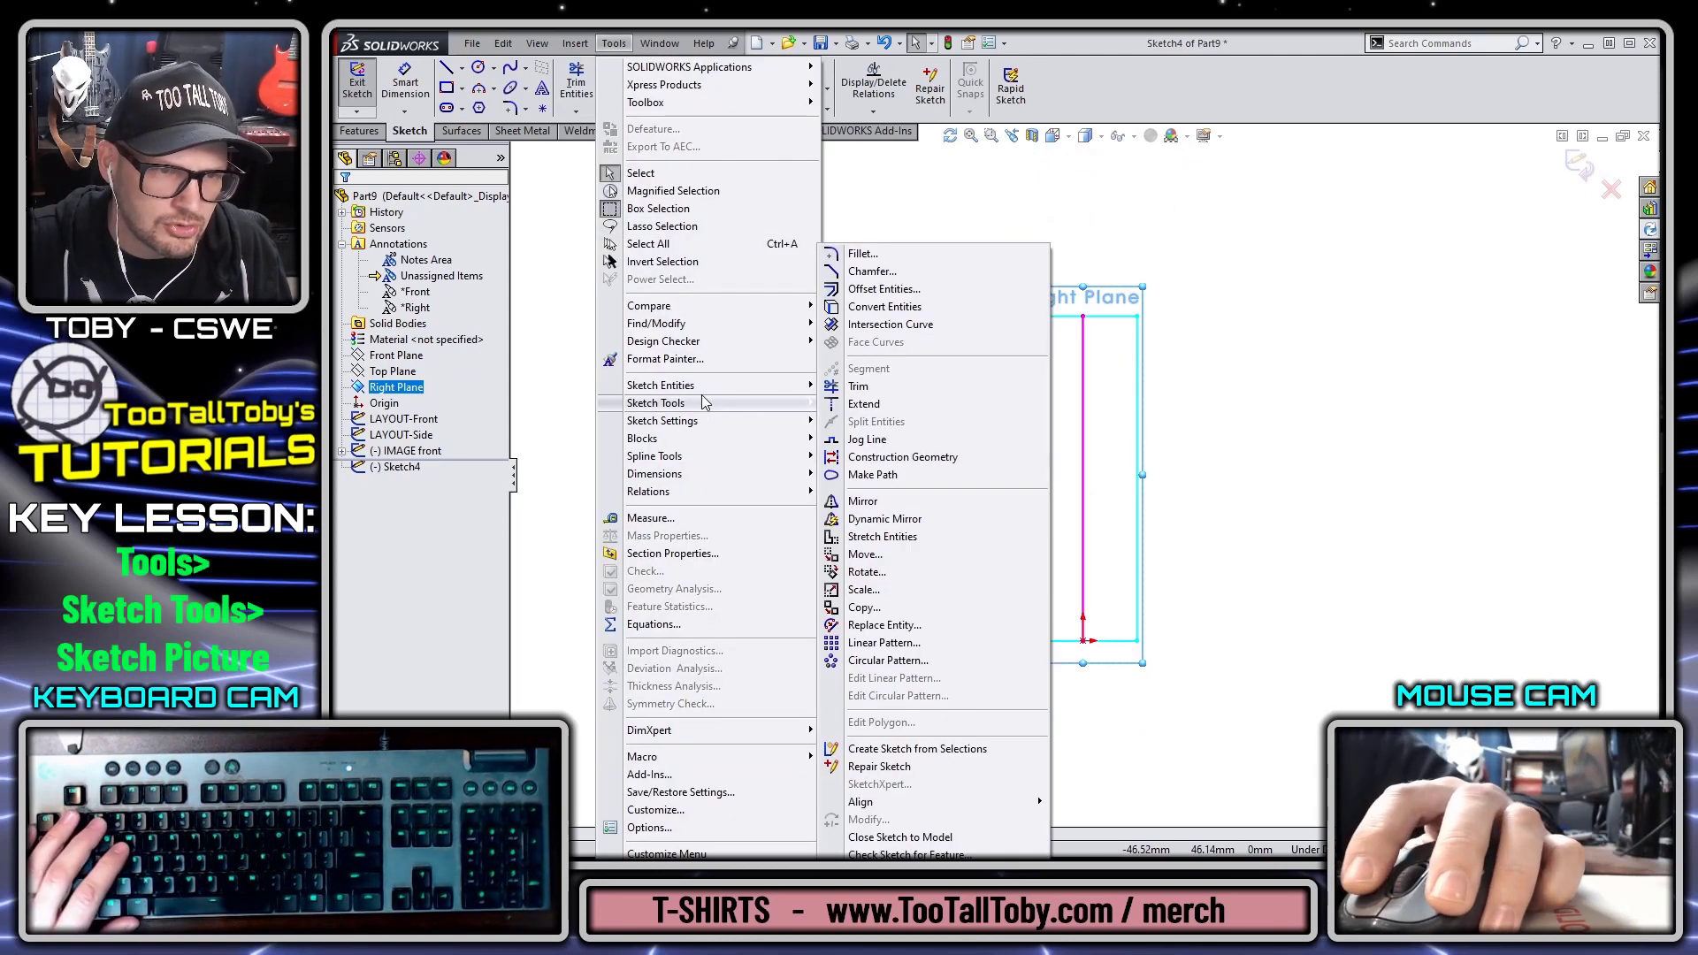
click(884, 872)
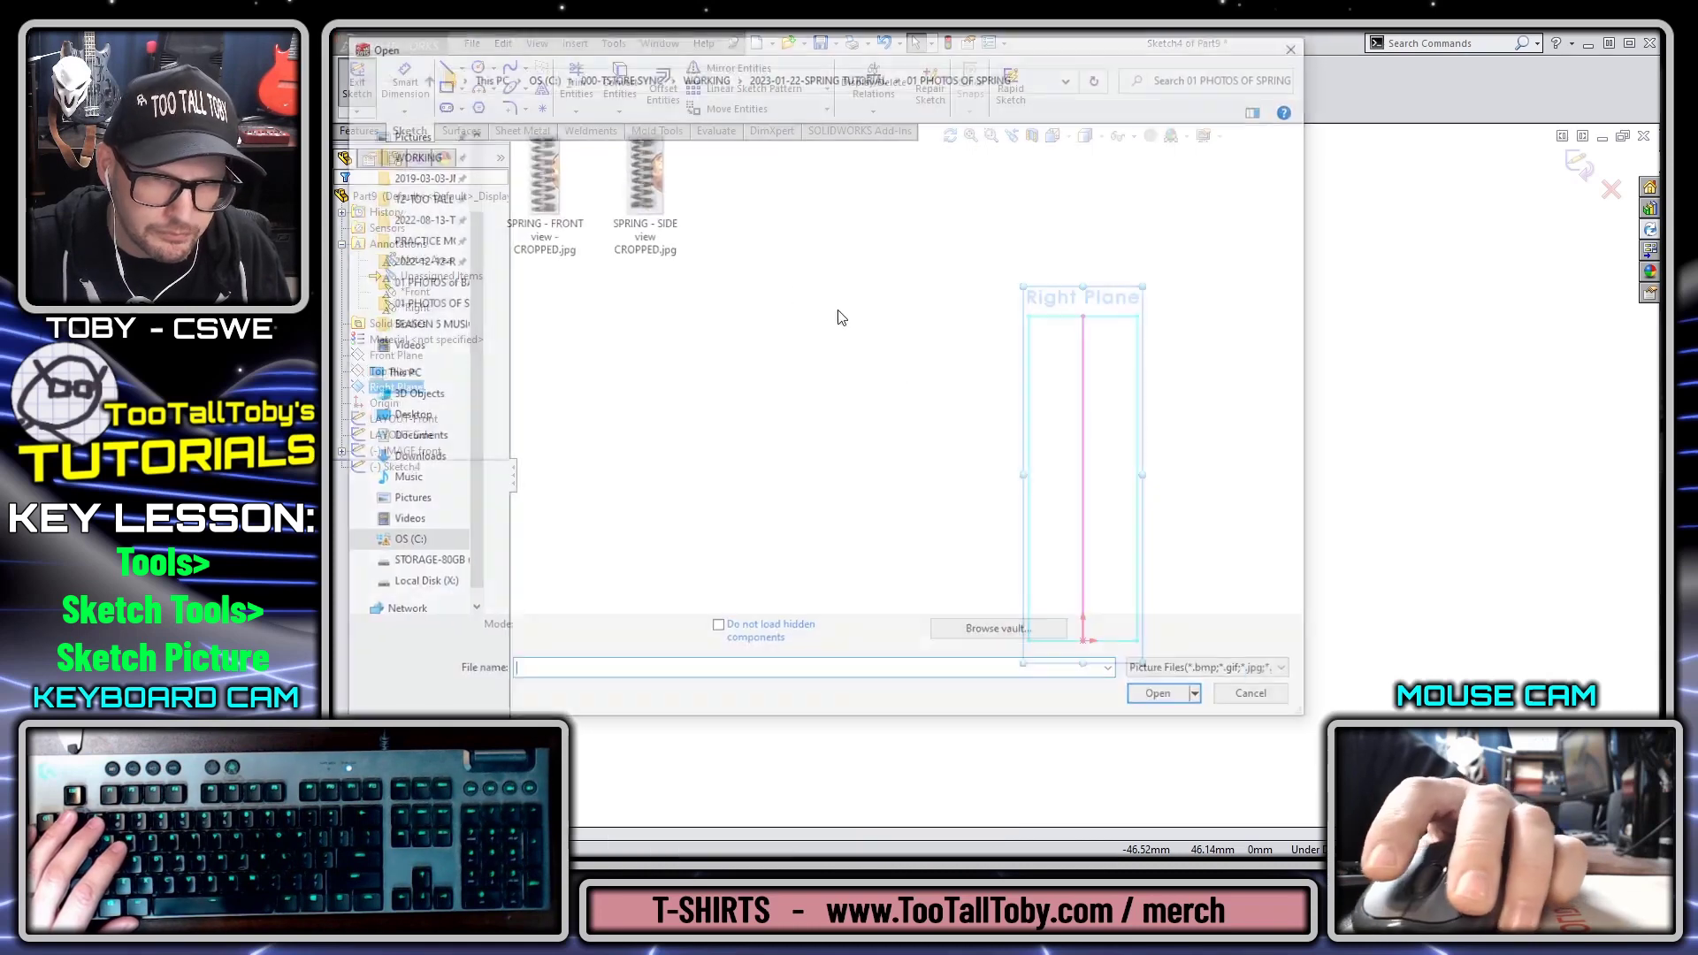
double_click(640, 186)
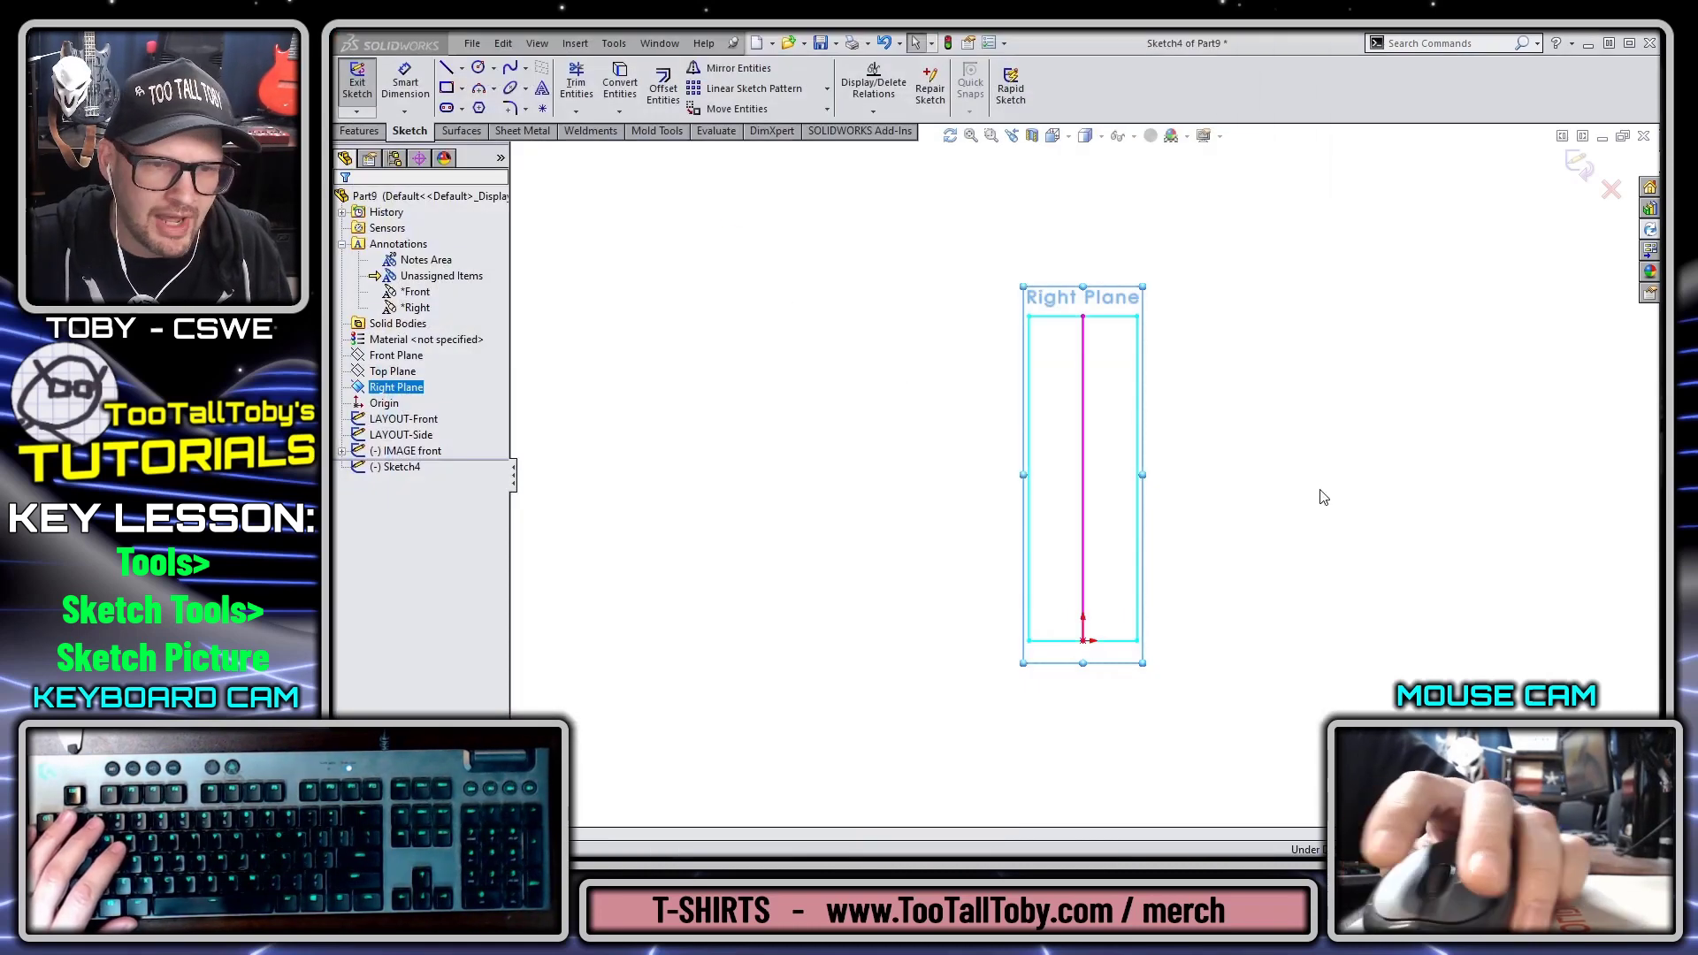
Step: Turn off the scale tool, shrink the side picture to about 19.7 × 42.4 mm and move it over the cyan layout rectangle
drag(1190, 432, 1108, 602)
scroll(1074, 491, down, 5)
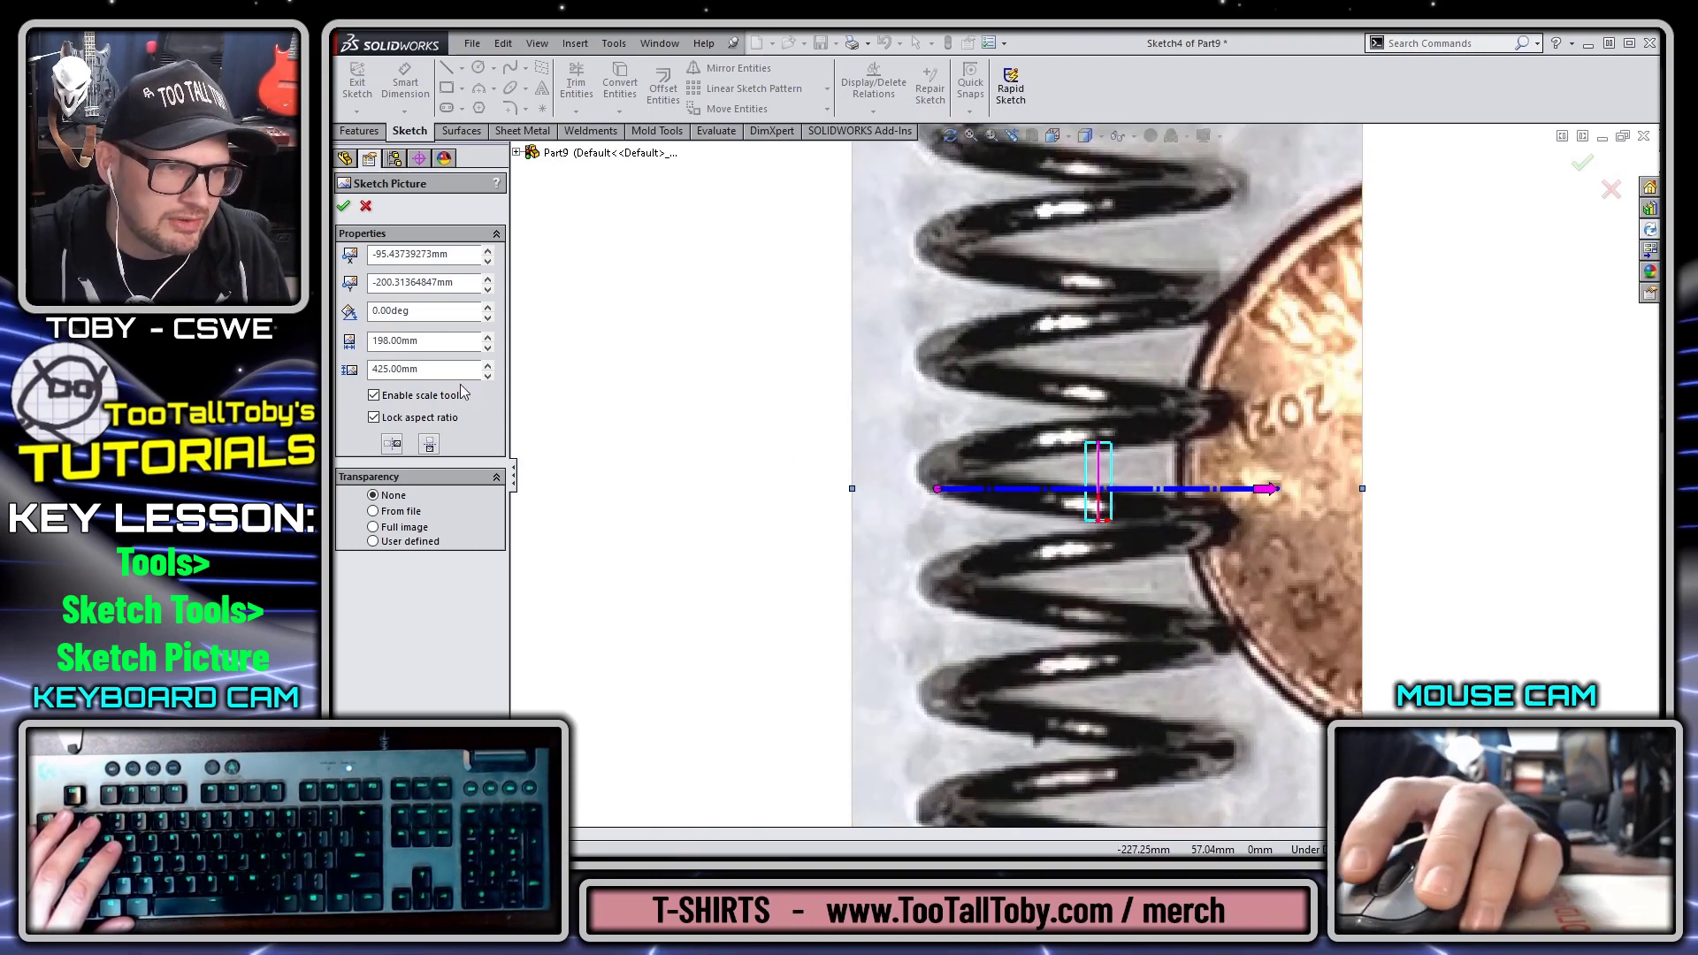
key(f)
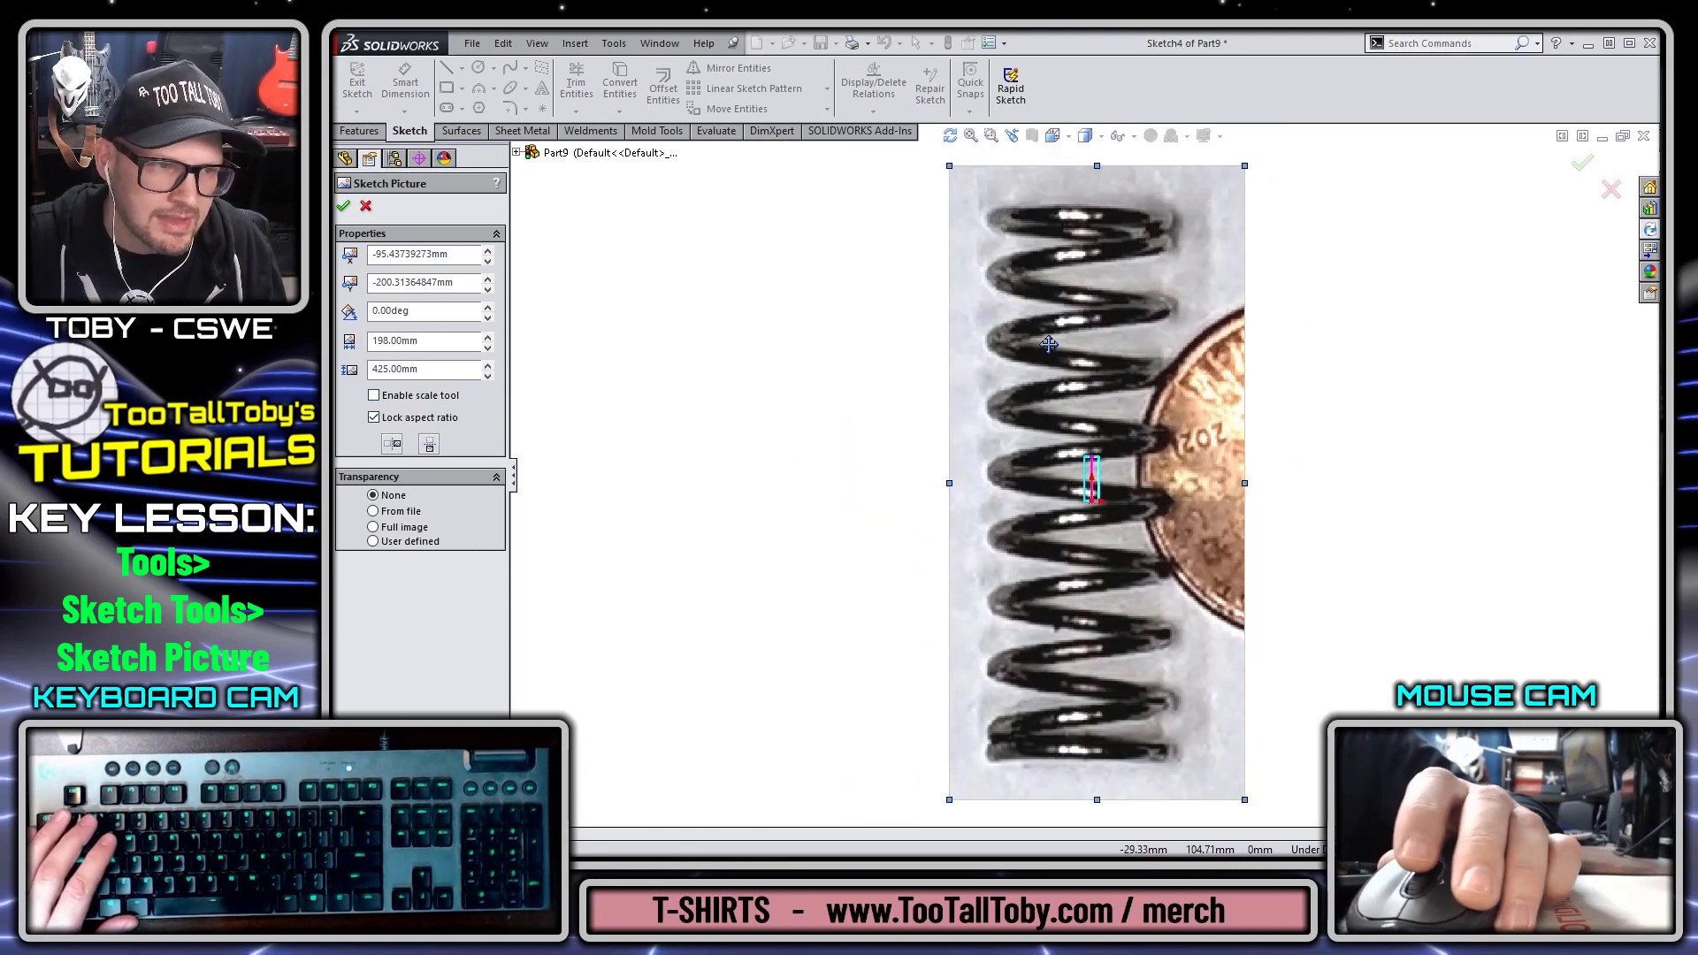
drag(1245, 166, 1031, 610)
drag(988, 708, 1099, 460)
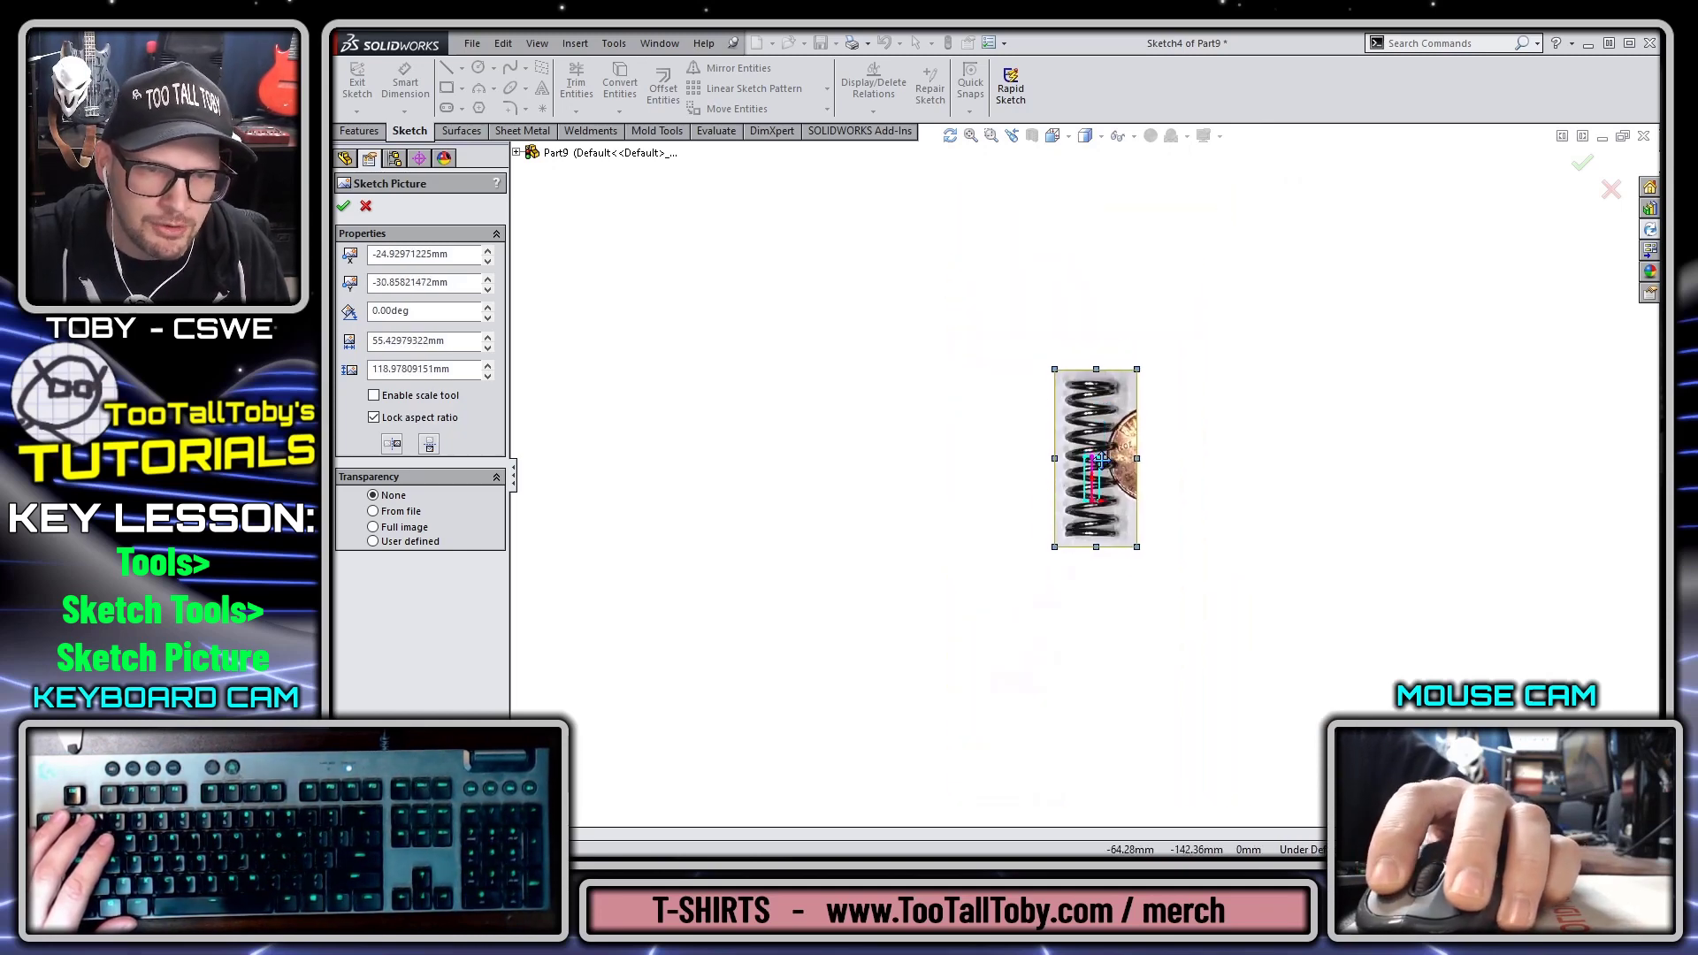
scroll(1099, 460, down, 3)
drag(1177, 211, 1032, 493)
scroll(1008, 530, down, 2)
drag(1058, 564, 1153, 461)
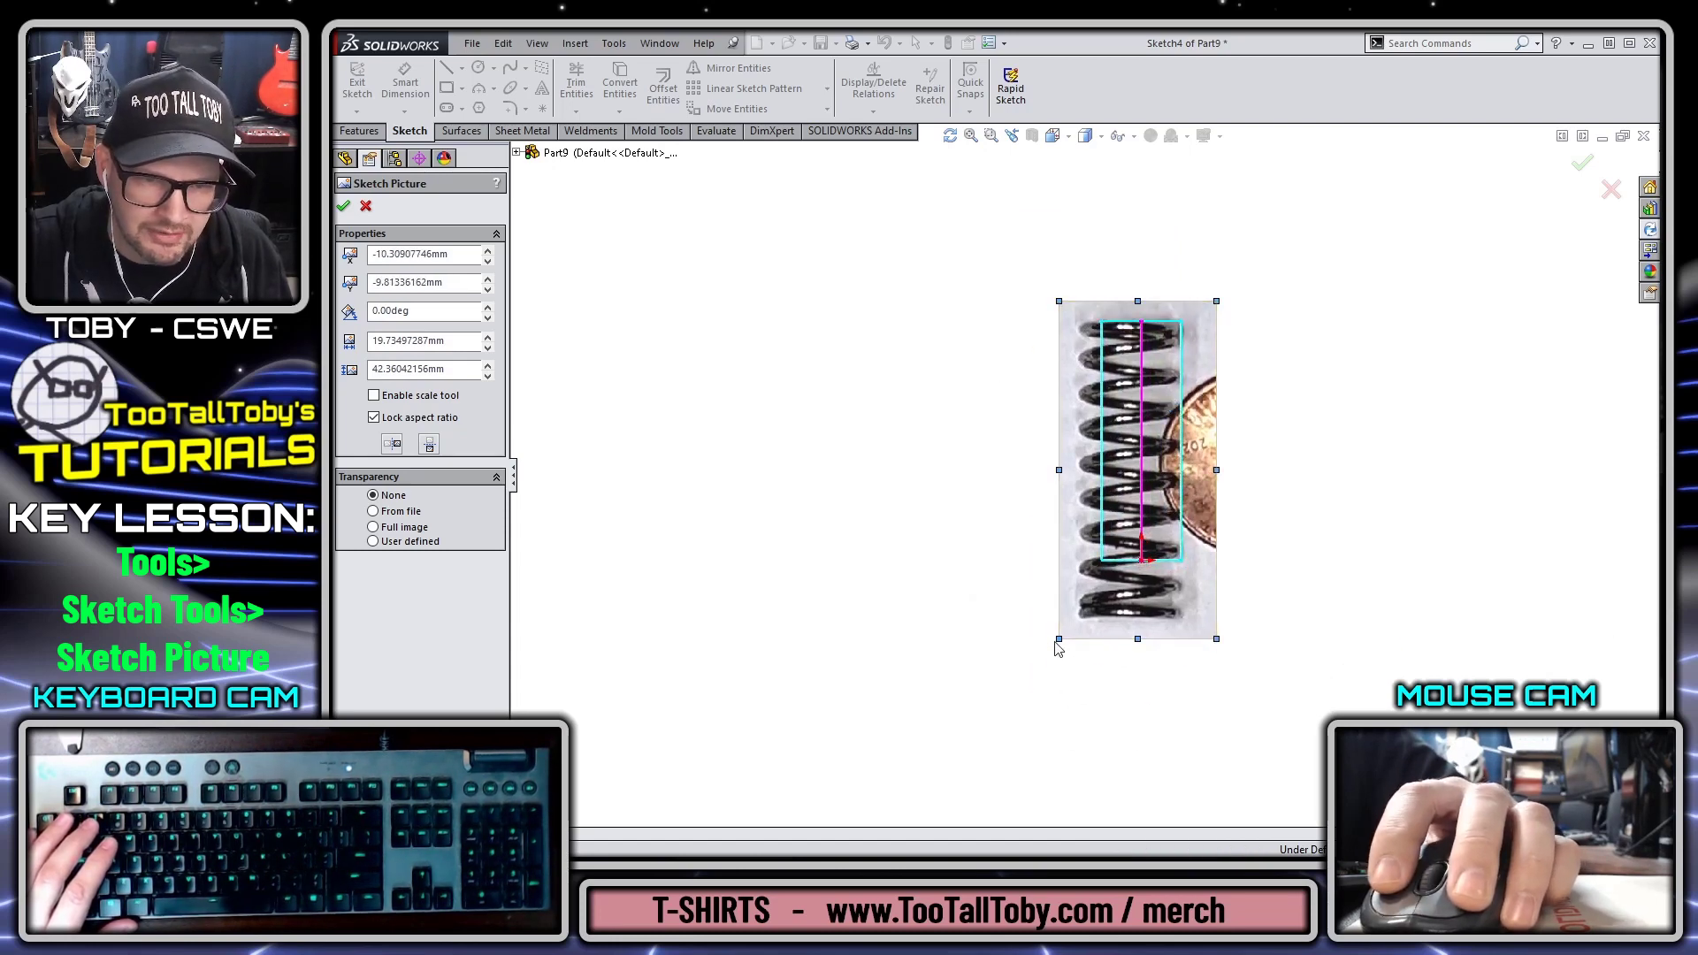
Step: Resize the side picture to about 15.9 × 34.0 mm and nudge it until the spring fits the cyan layout rectangle
drag(1059, 637, 1093, 567)
scroll(1135, 539, down, 3)
drag(1311, 447, 1289, 472)
scroll(1185, 397, up, 2)
scroll(1186, 220, down, 2)
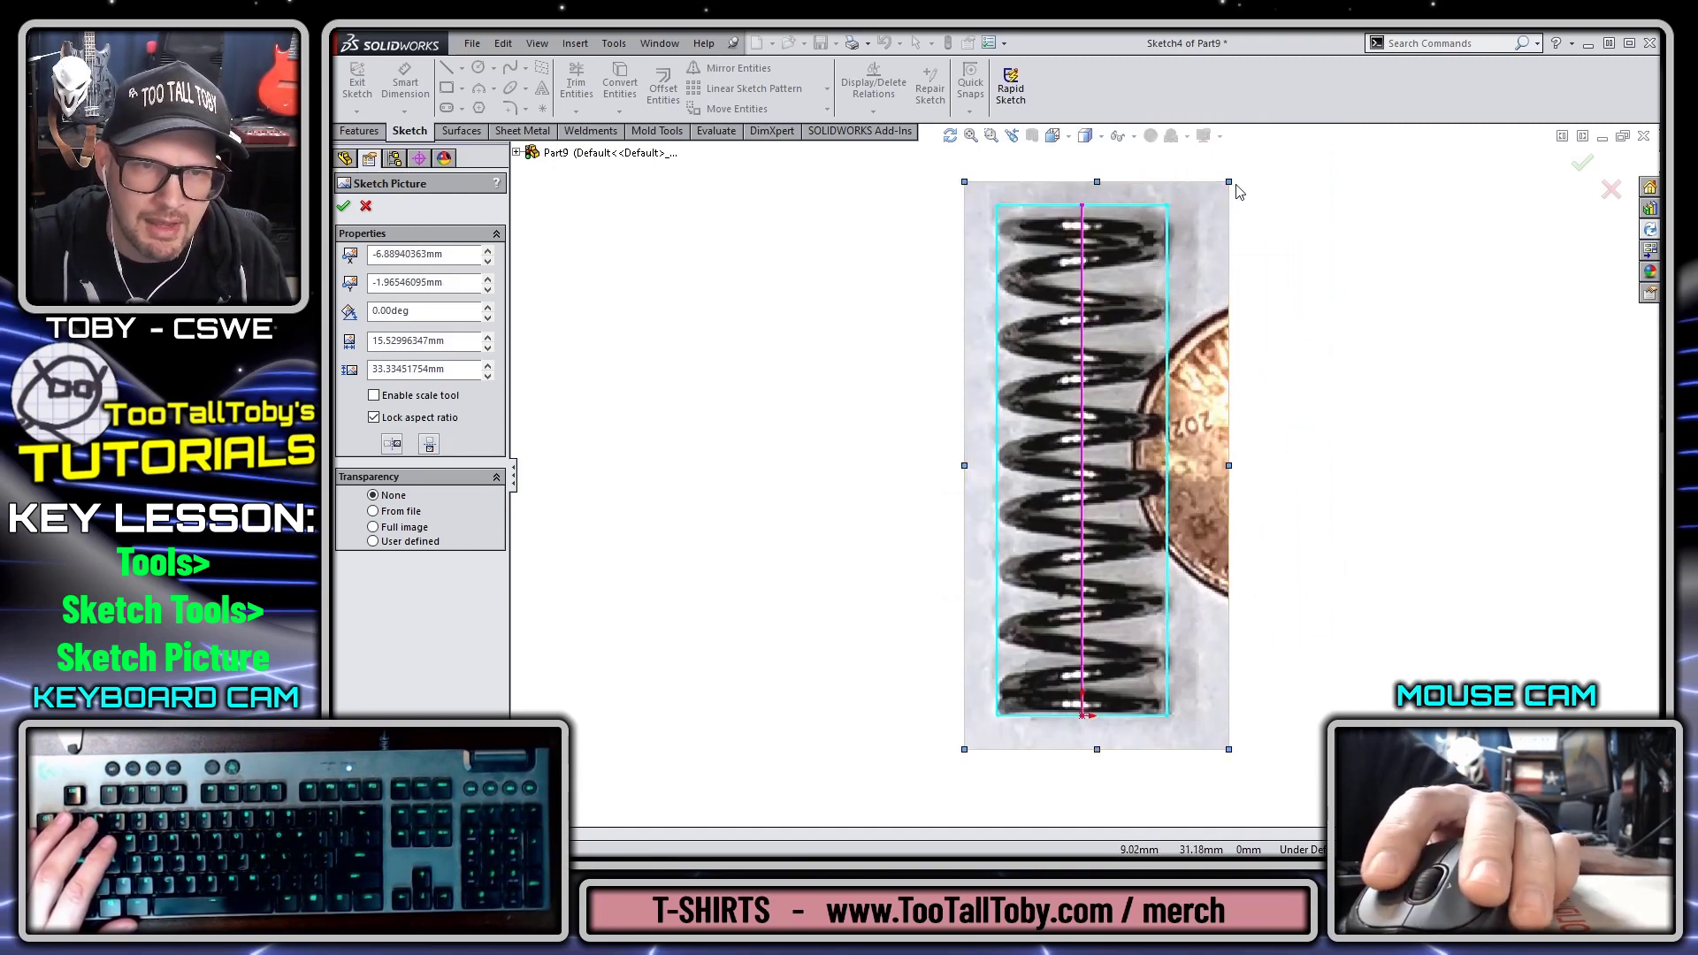
drag(1229, 181, 1236, 173)
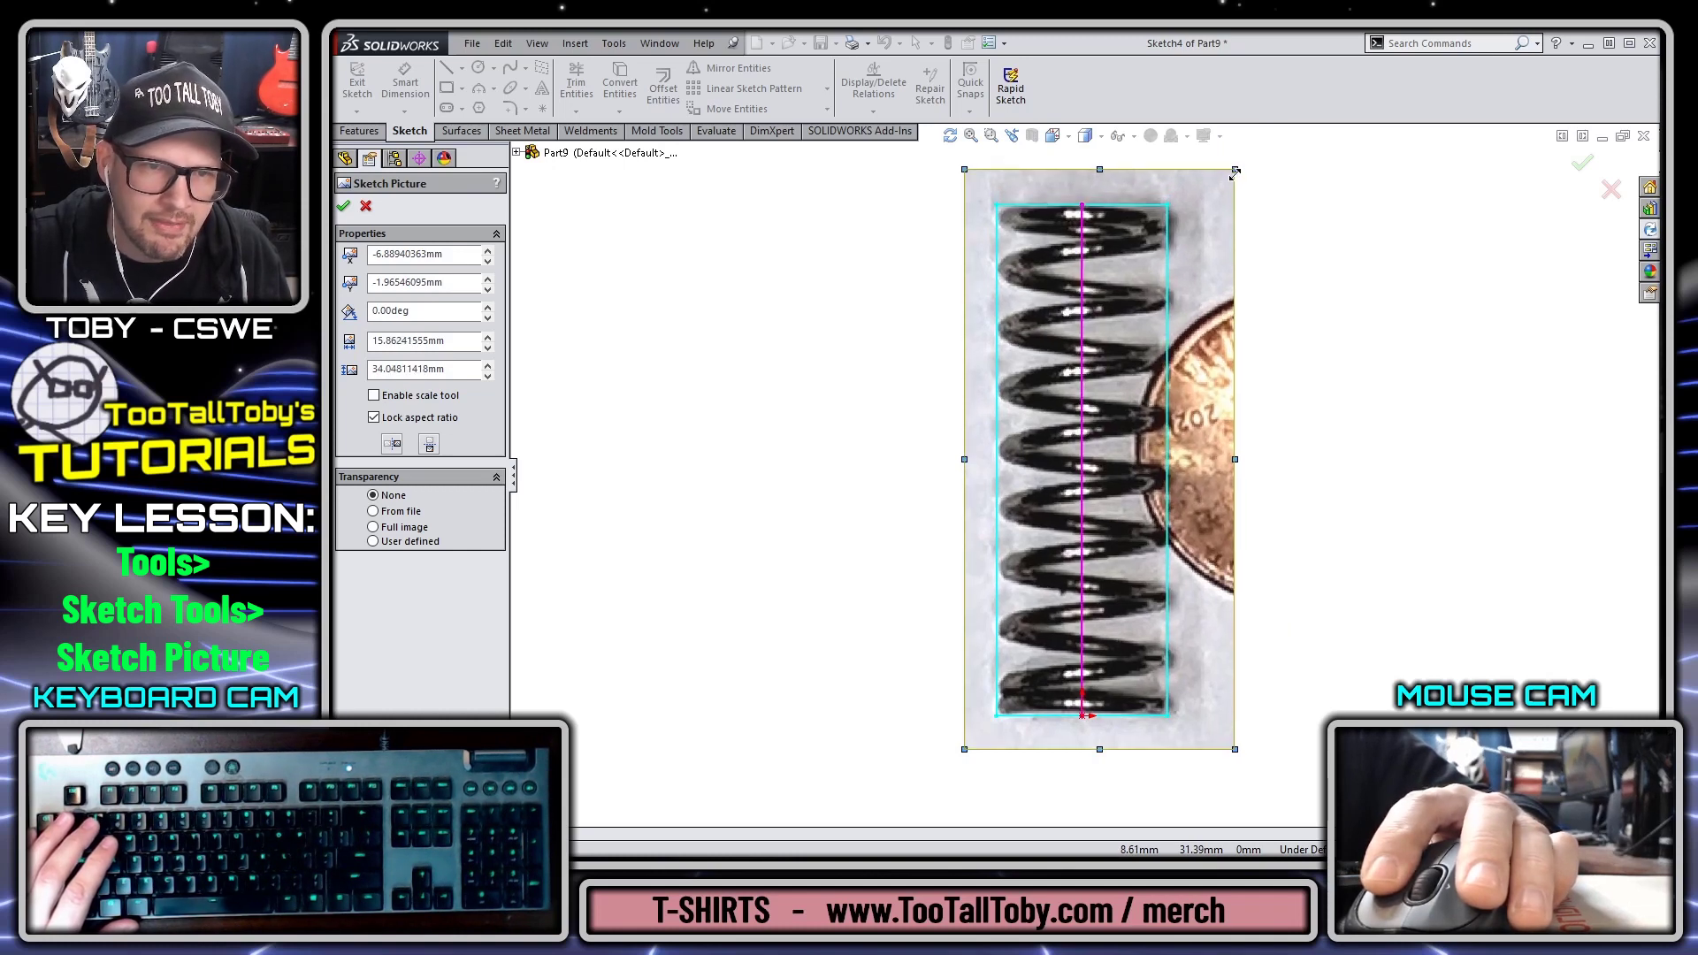
drag(1198, 527, 1199, 528)
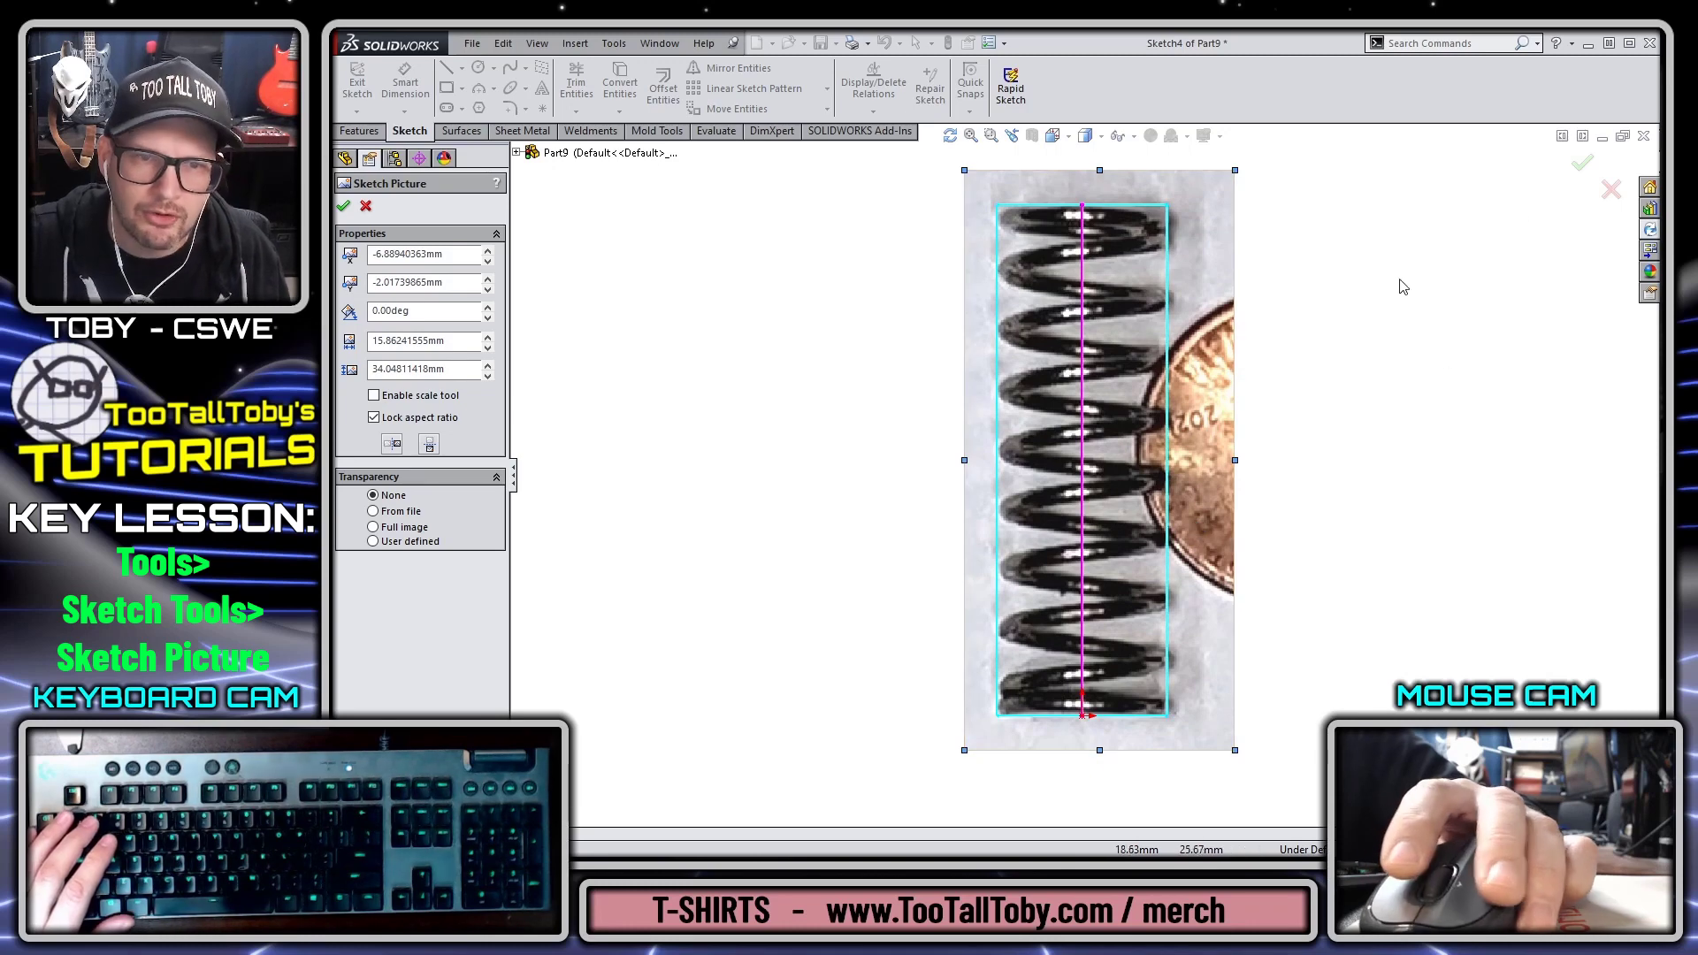
Step: Make the side picture see-through with the Full image transparency option and exit its sketch
click(404, 529)
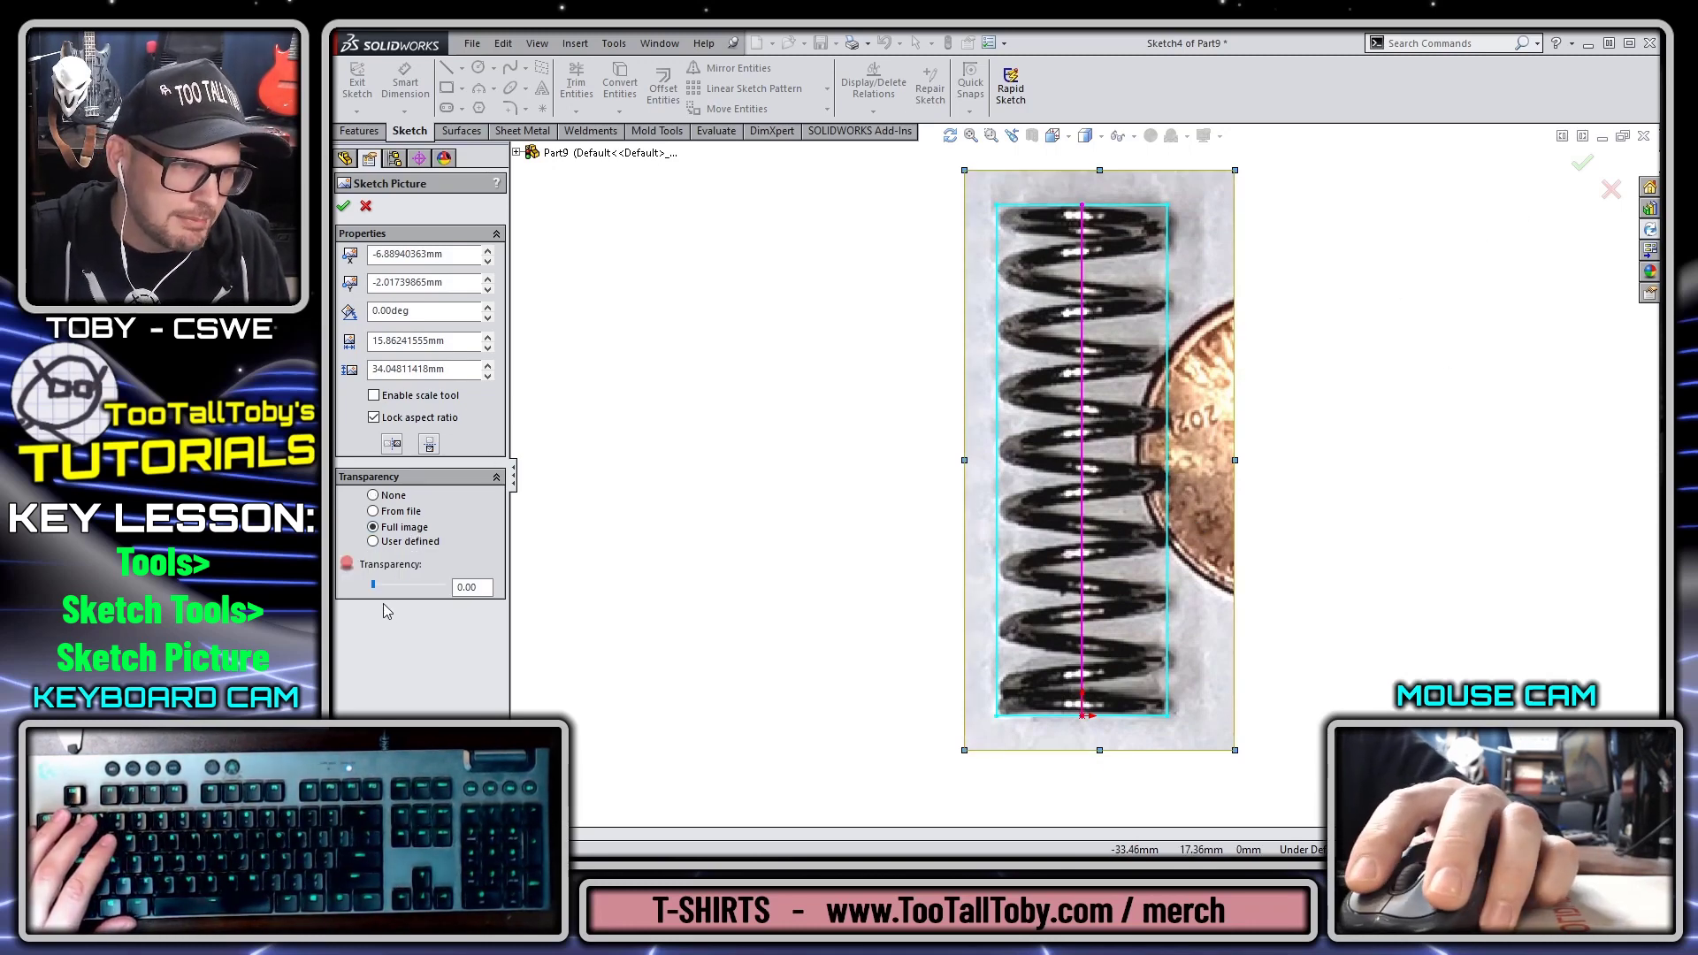
key(Return)
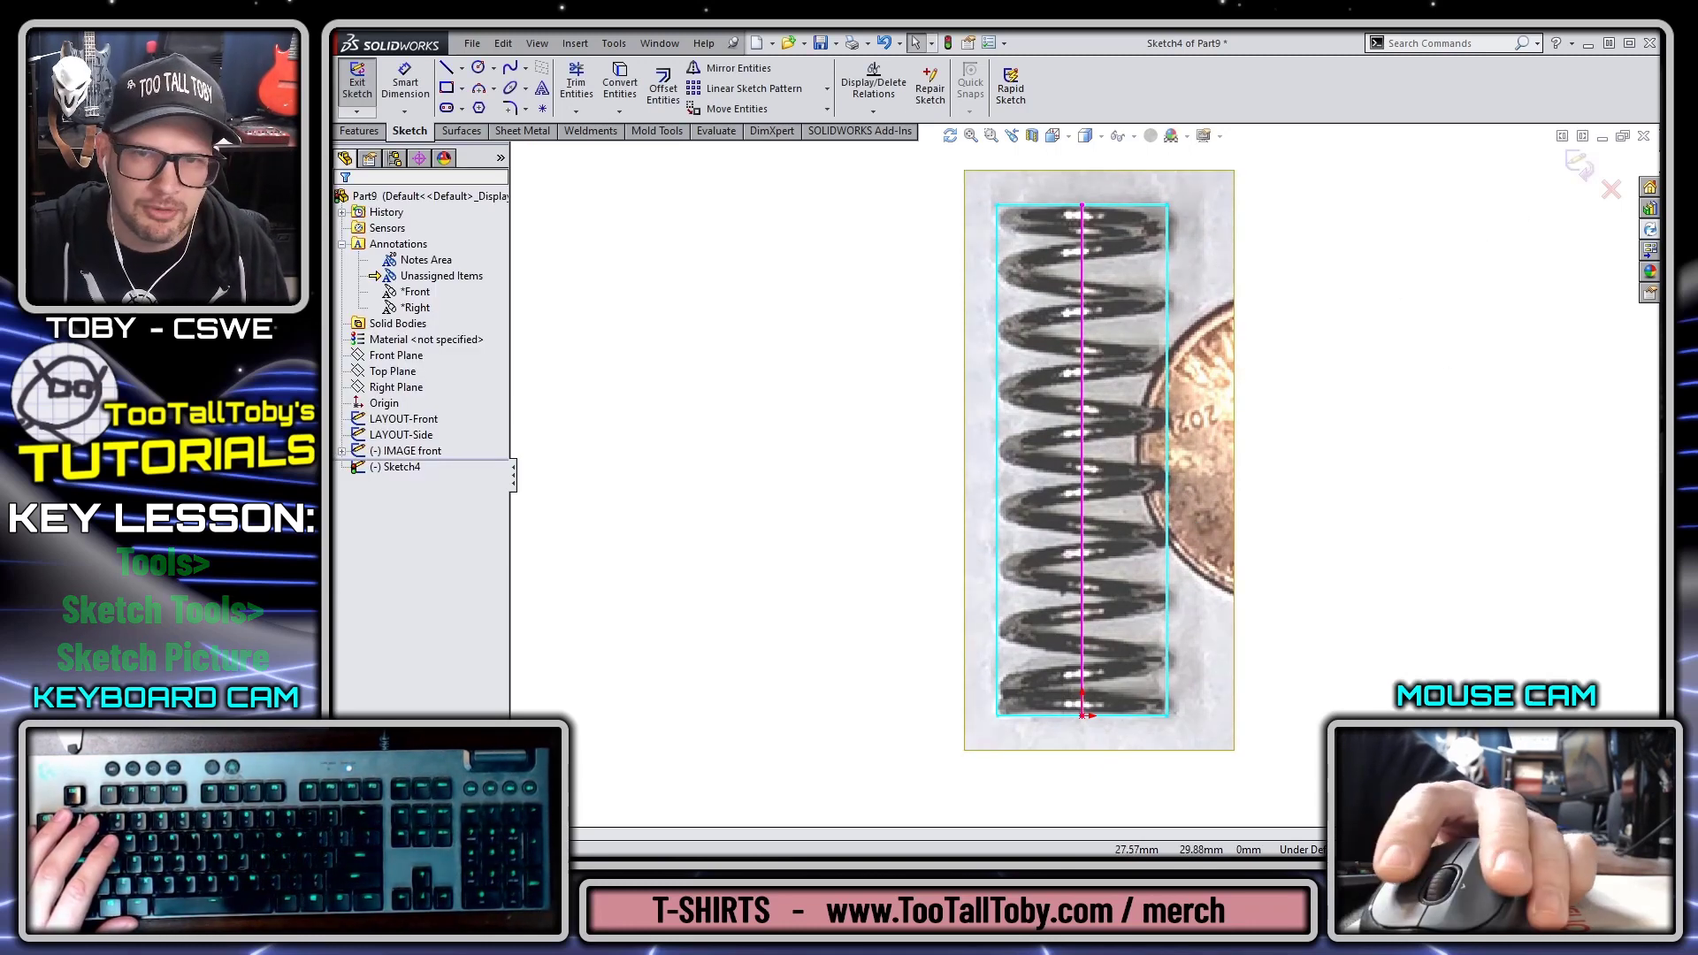
click(1583, 162)
Step: Rename the side picture's sketch IMAGE side
click(406, 469)
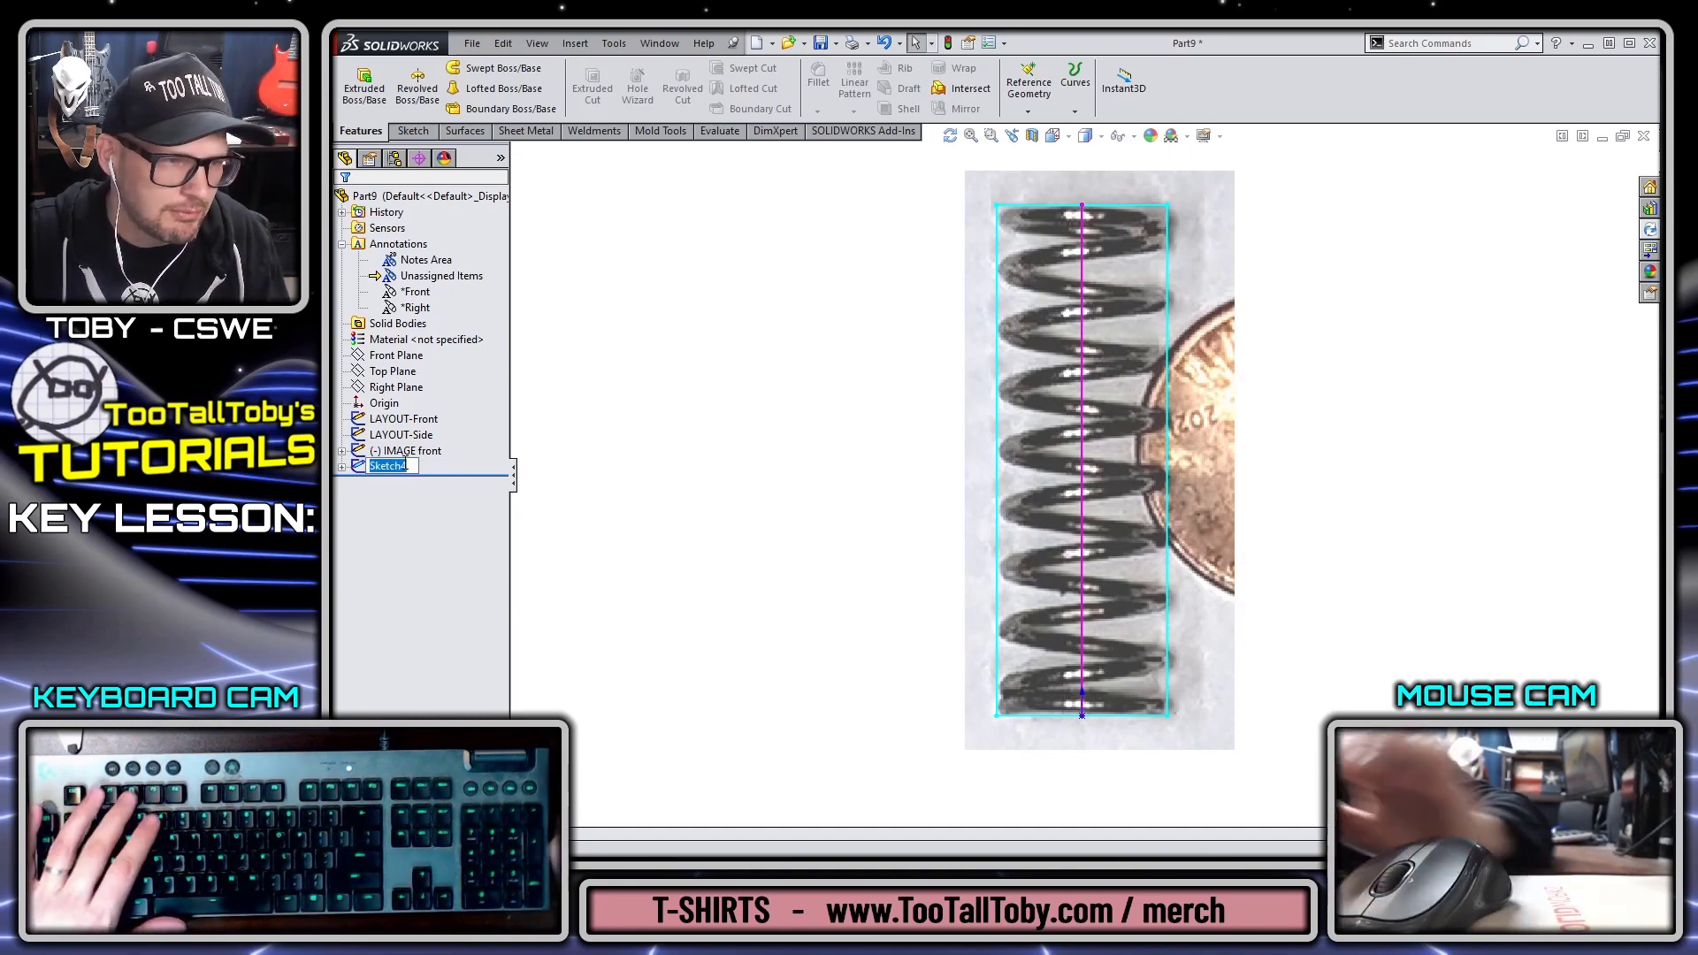
text(IMAGE side)
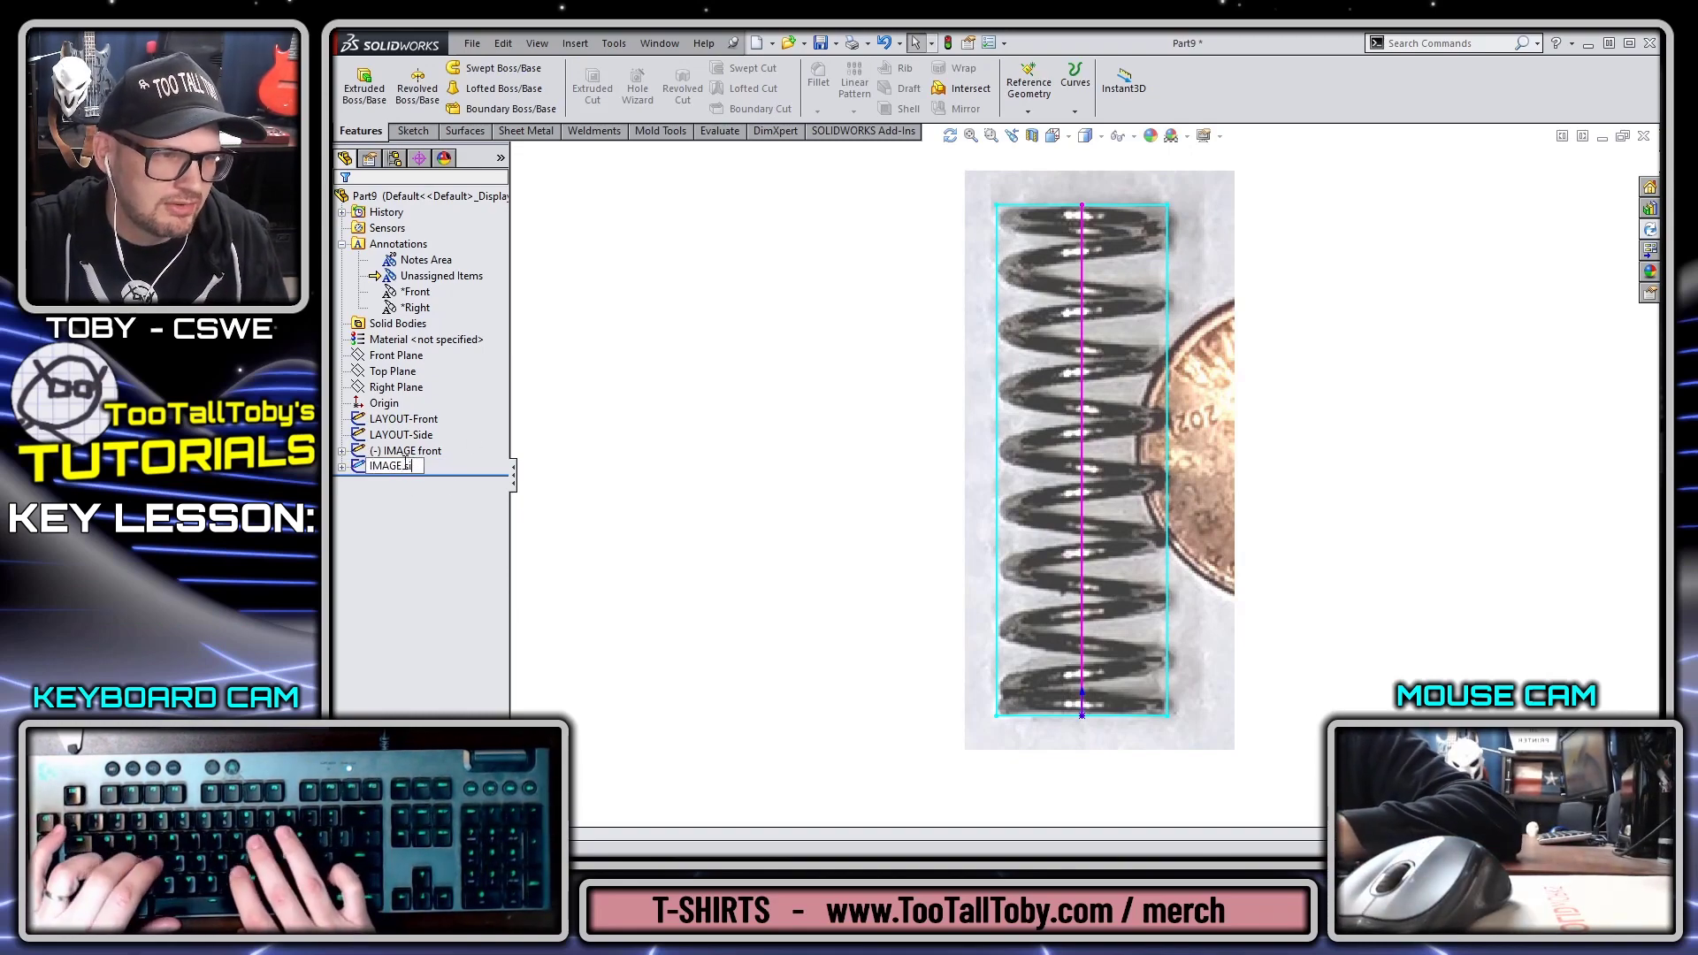
key(Return)
Step: Create a reference plane offset 0.5 mm above the Top Plane
mouse_move(802, 519)
middle_down()
mouse_move(1308, 459)
mouse_move(1239, 534)
mouse_move(1193, 528)
mouse_move(1265, 519)
mouse_move(1304, 477)
mouse_move(1460, 494)
mouse_move(1149, 490)
middle_up()
key(ctrl+1)
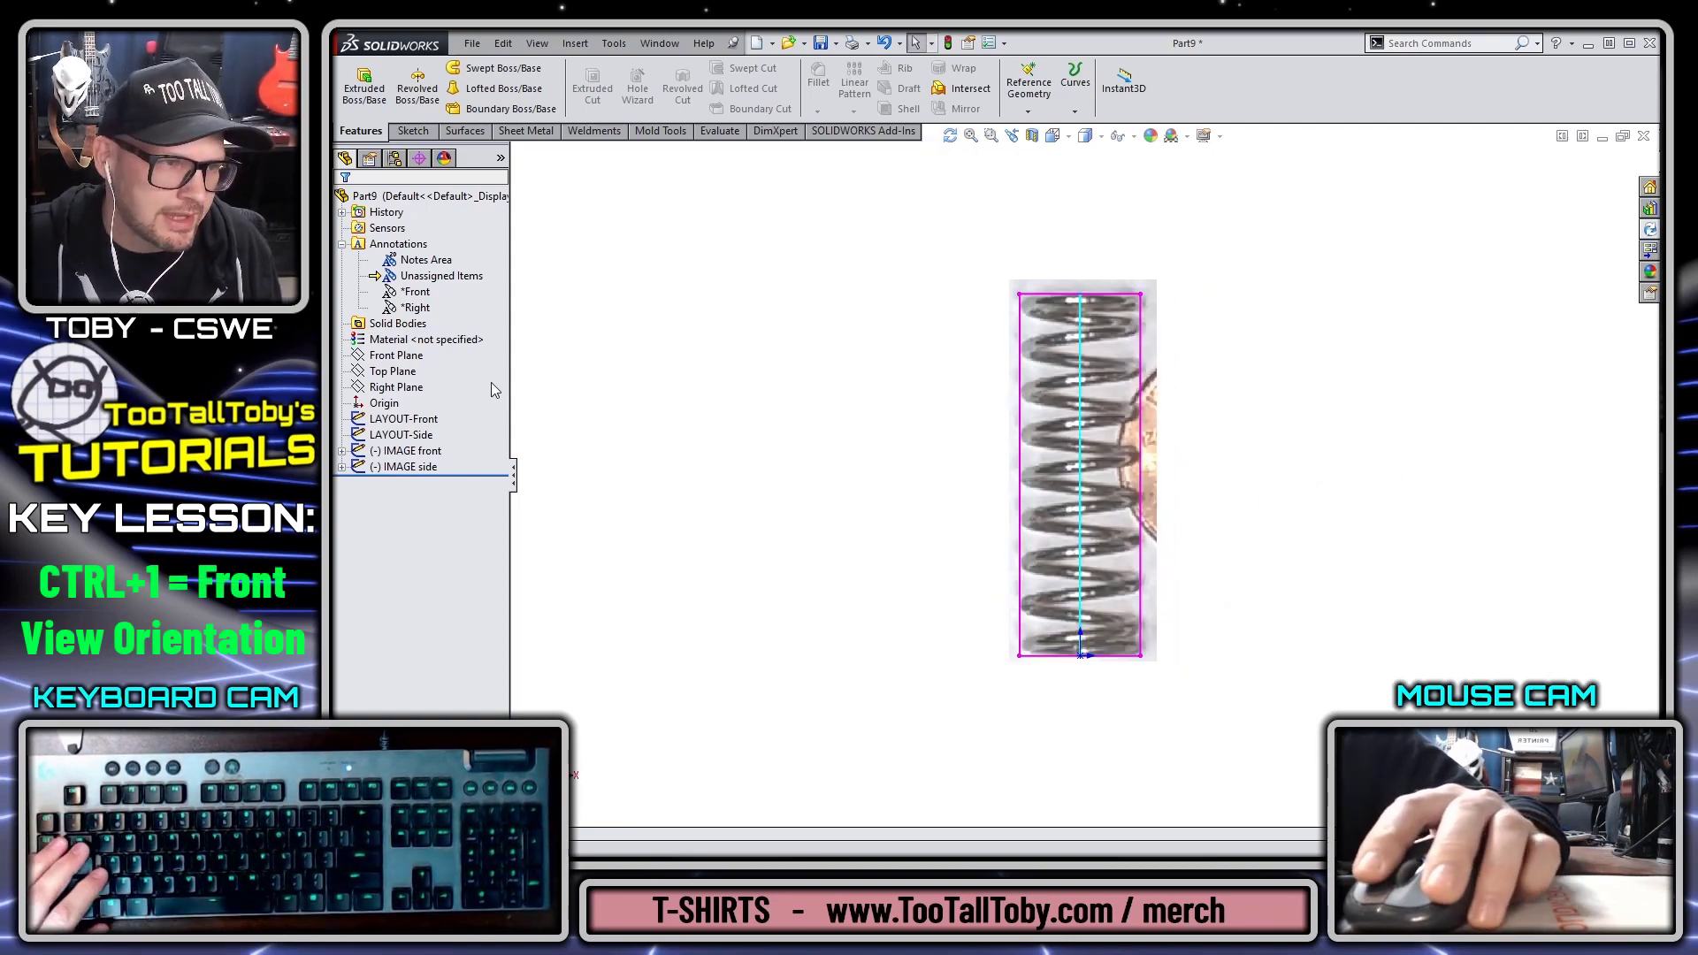
click(402, 372)
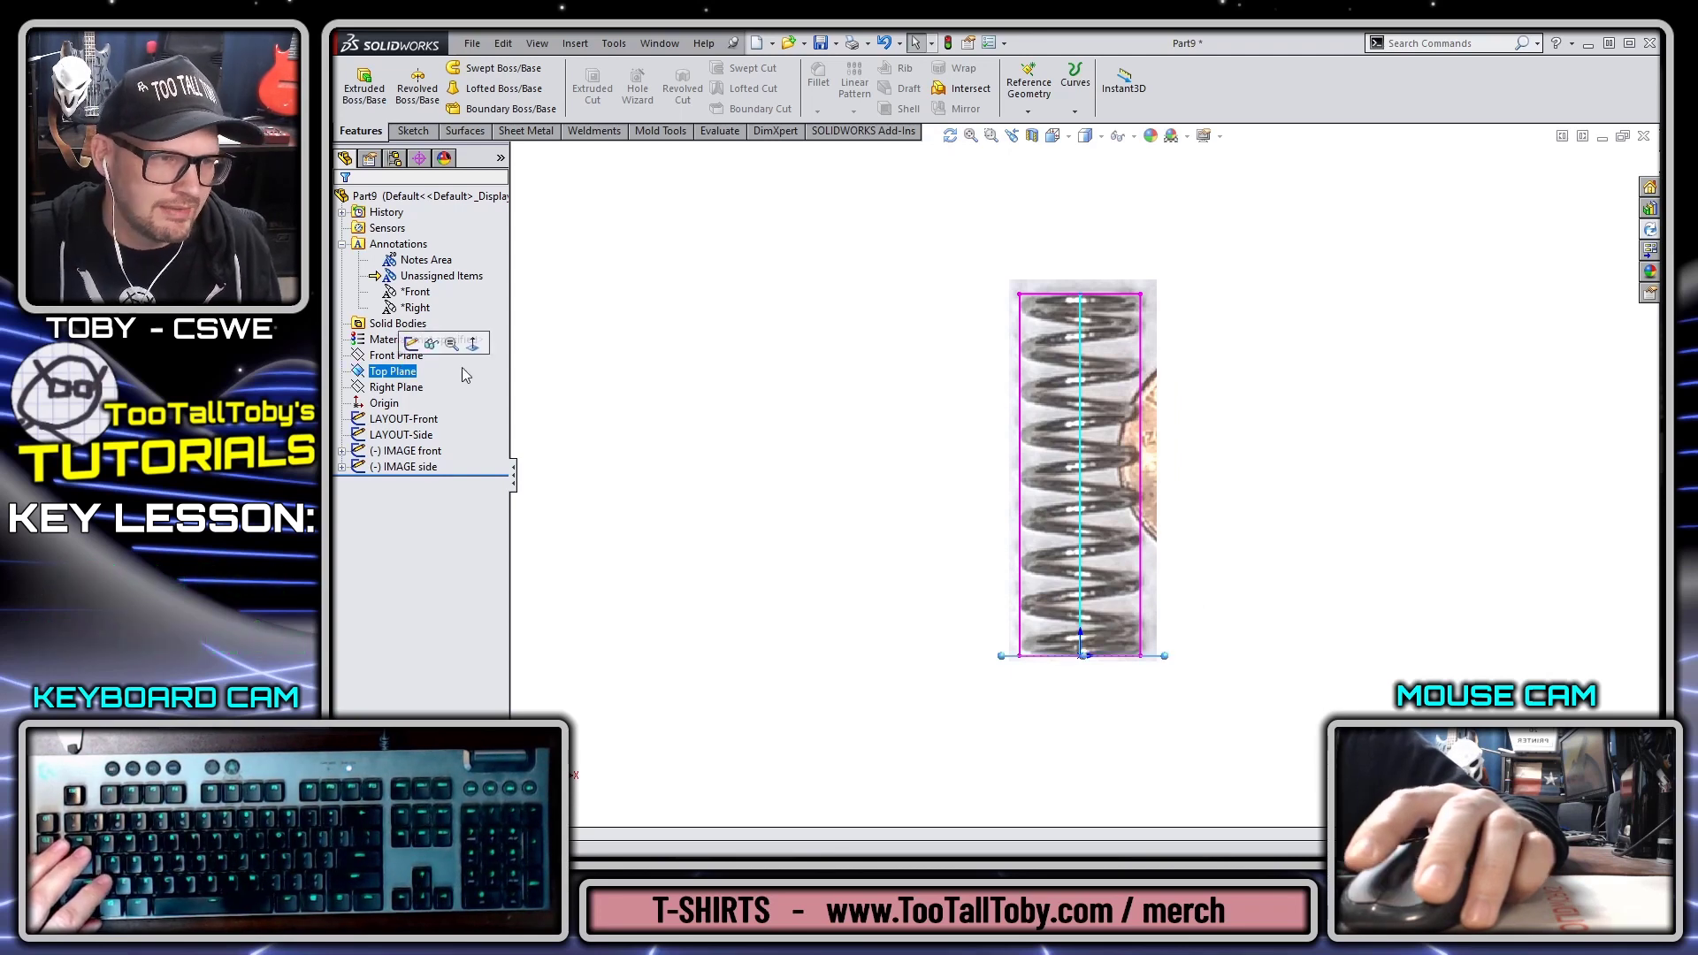
scroll(1190, 659, down, 5)
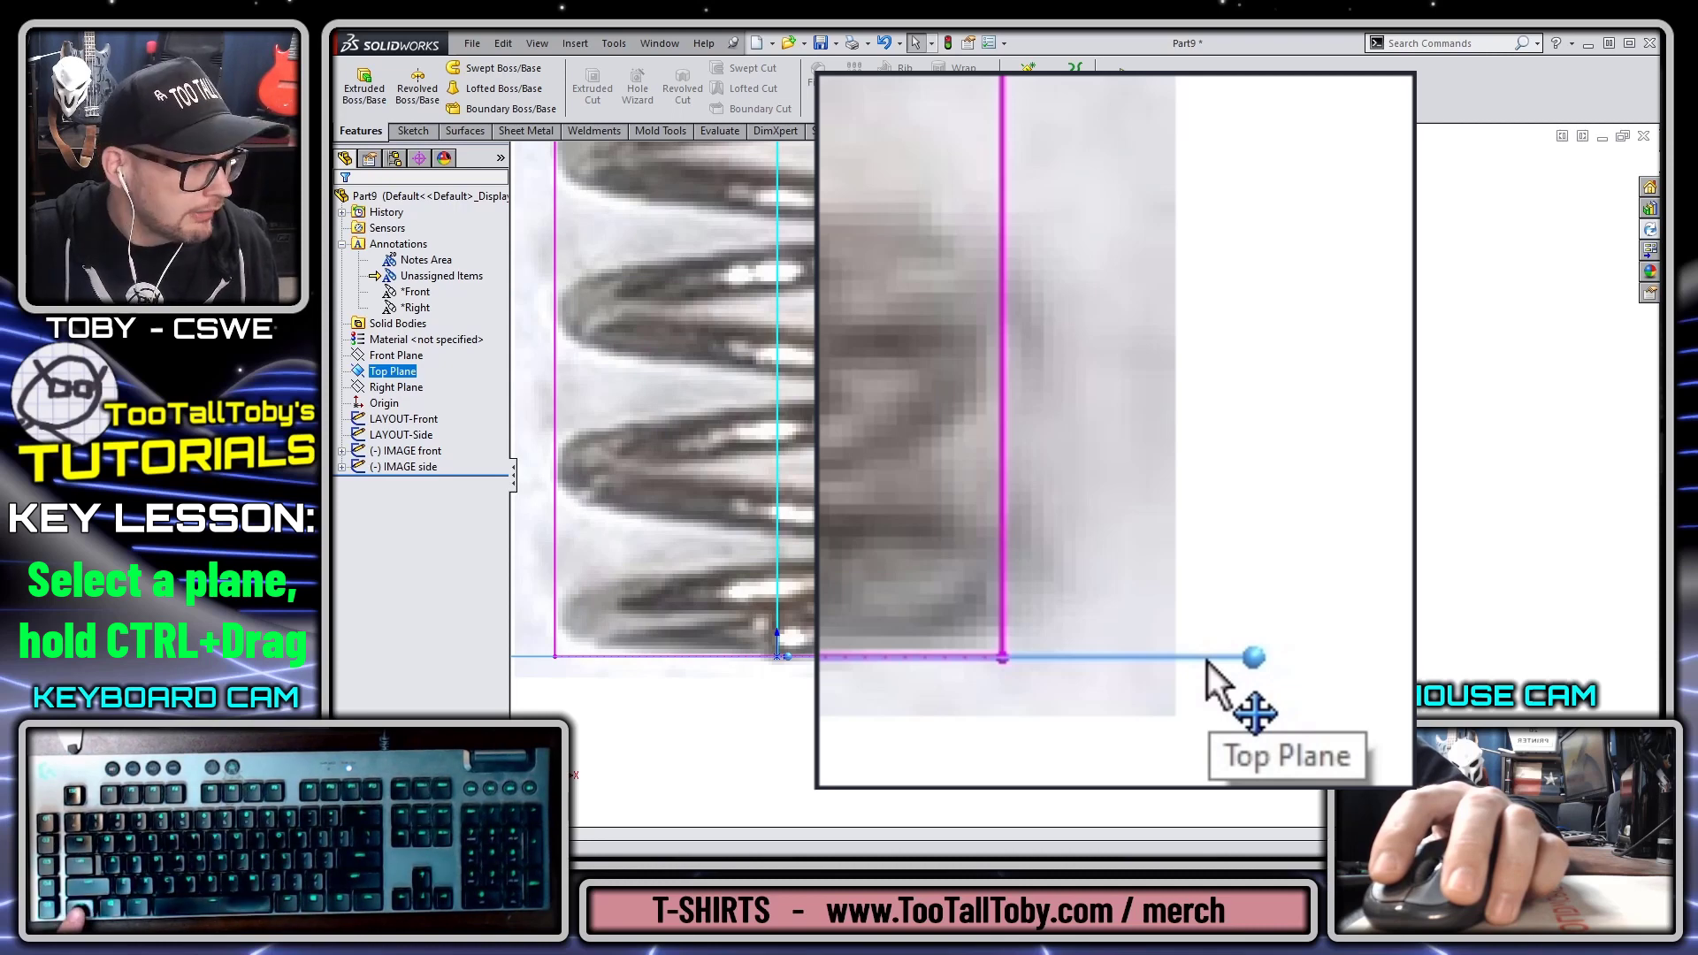
ctrl+drag(1207, 661, 1243, 306)
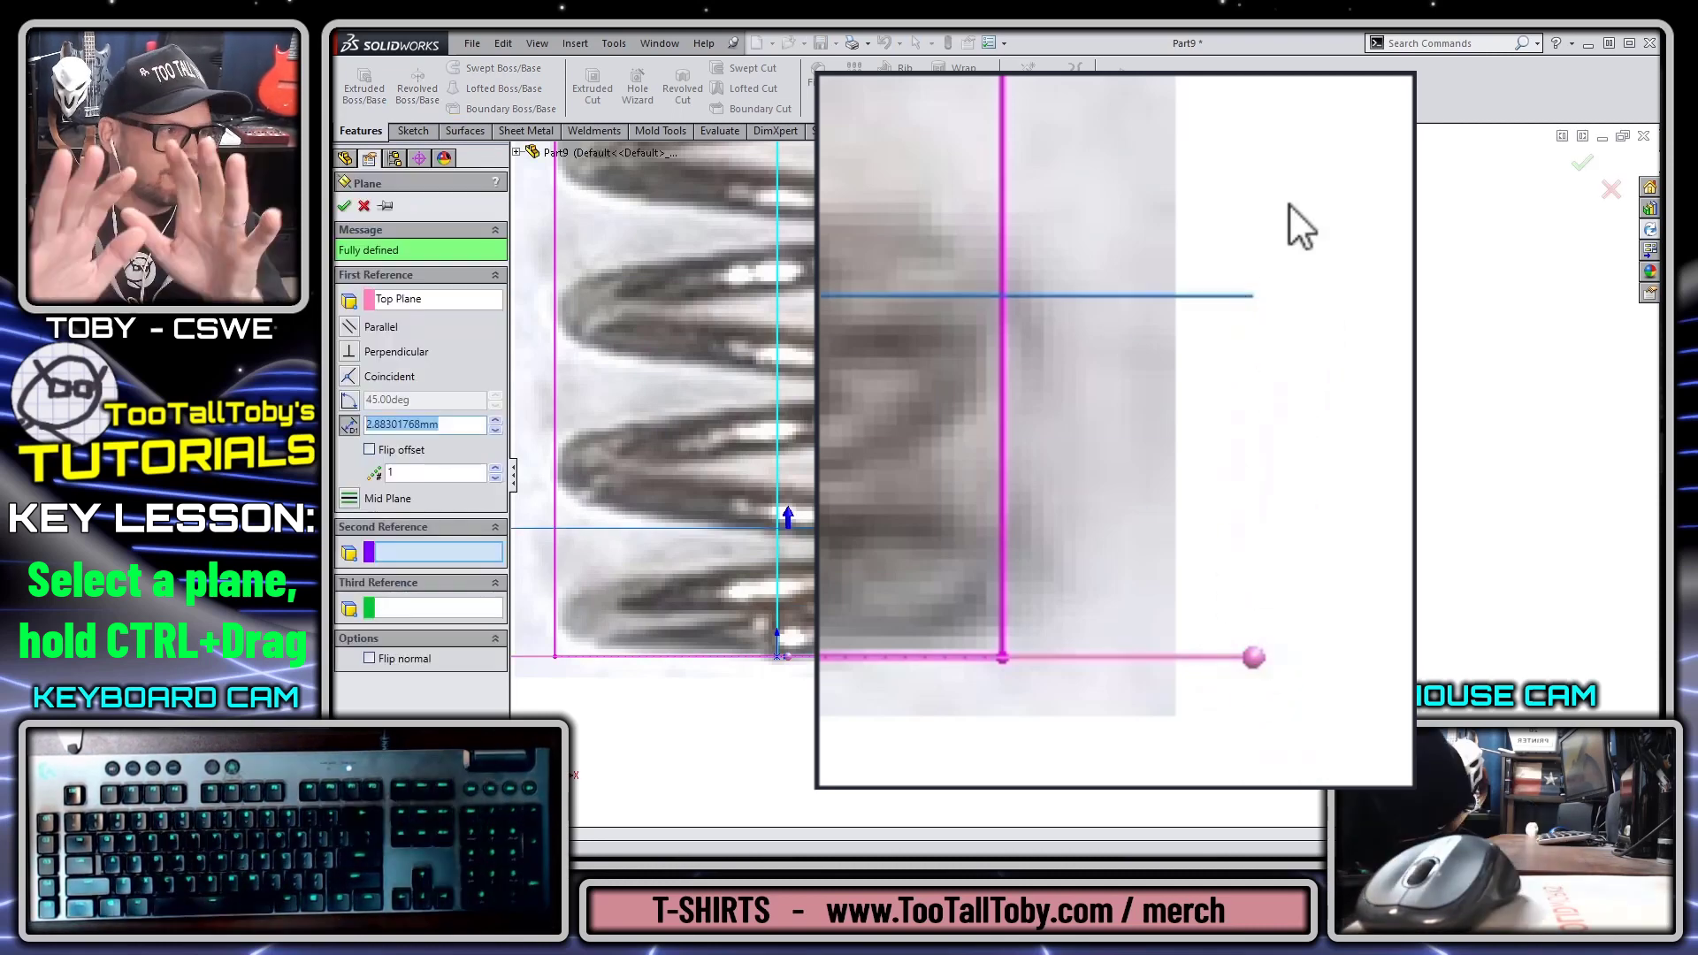
text(0.5)
key(Return)
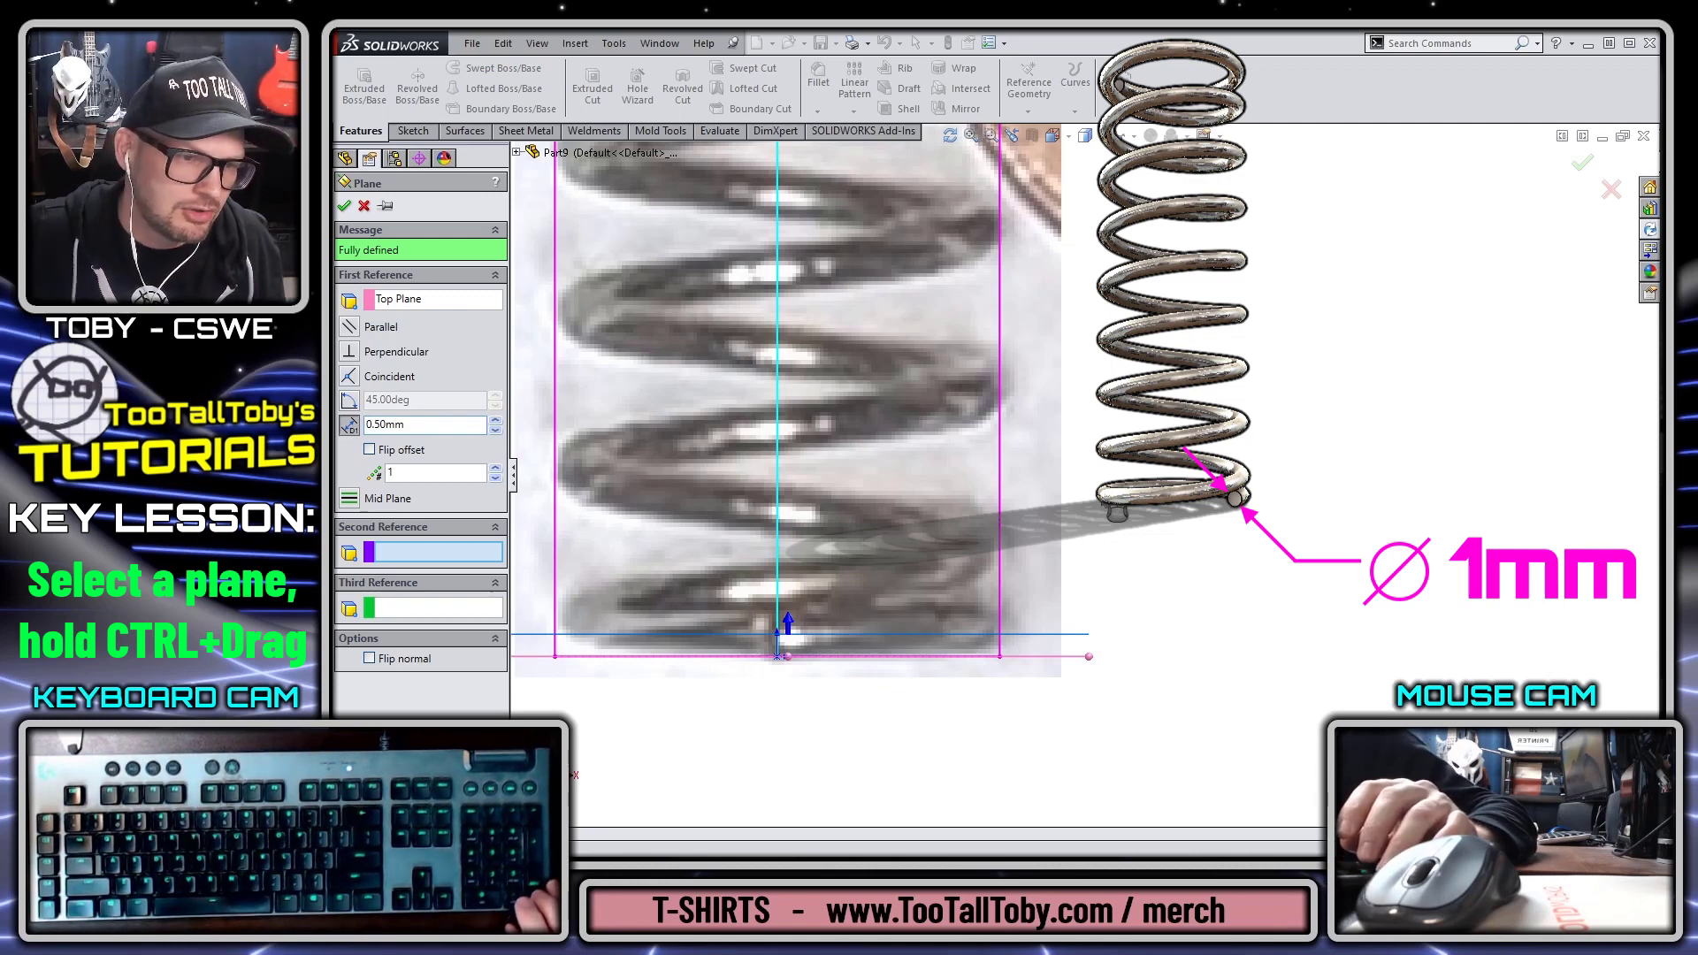
key(Return)
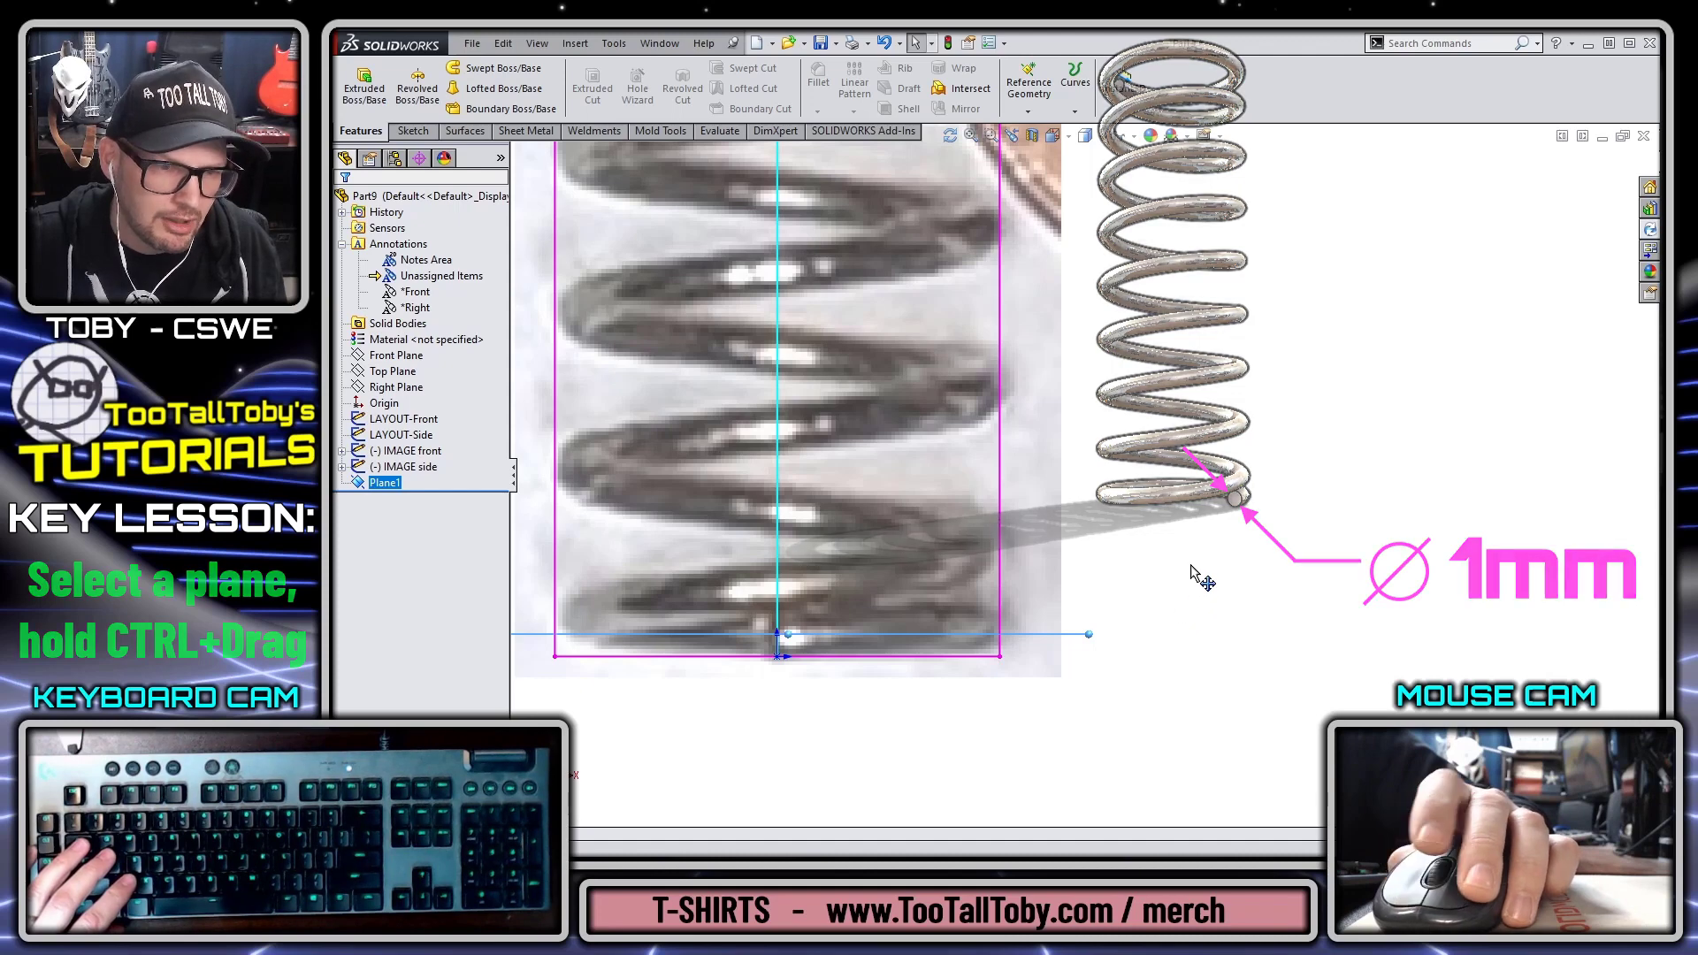
Step: Start a sketch on the new offset plane and draw a 9 mm diameter circle centred on the origin
click(1080, 642)
click(1146, 580)
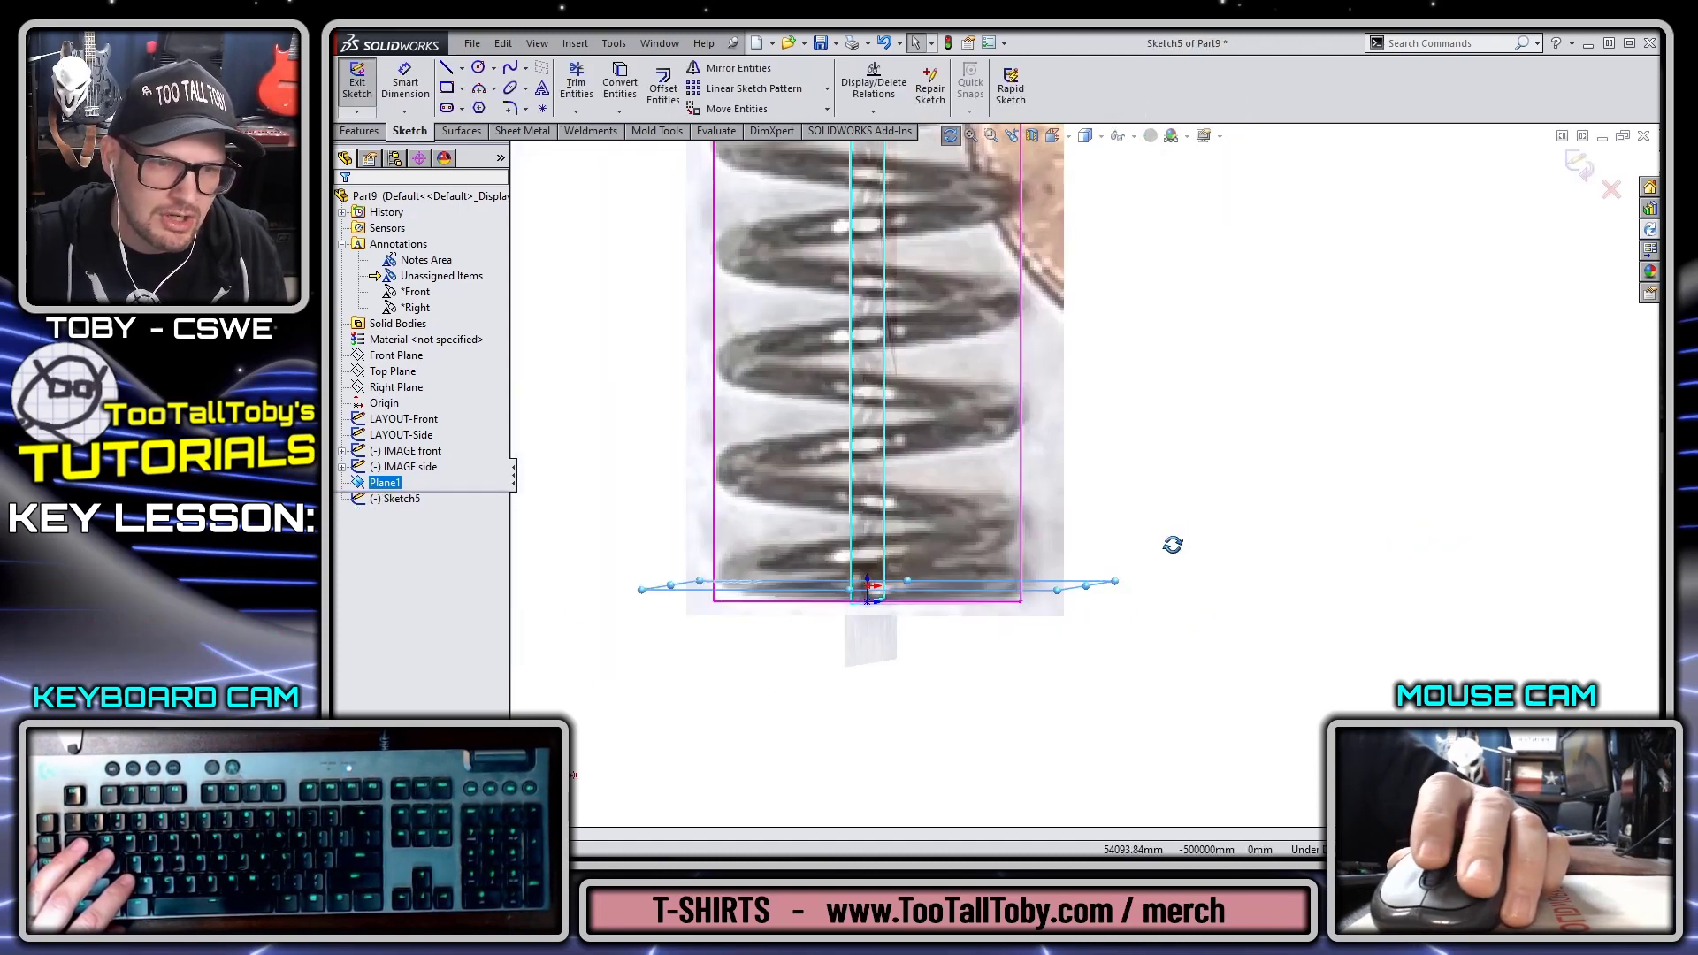
key(s)
click(986, 571)
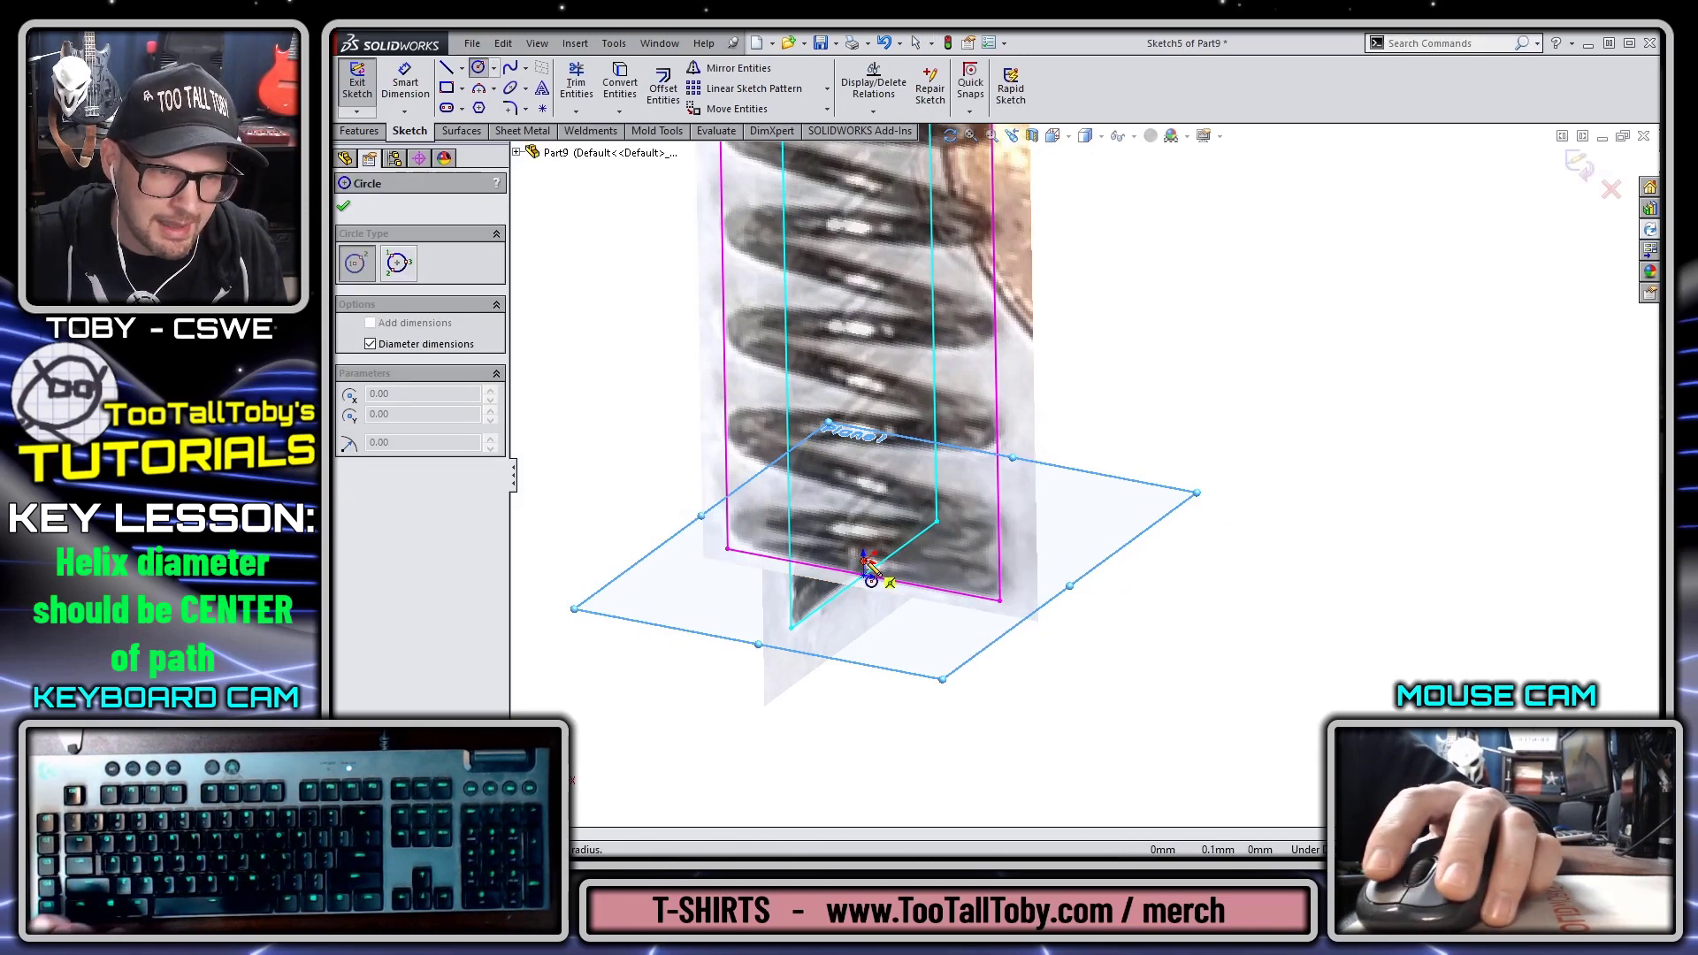
click(867, 566)
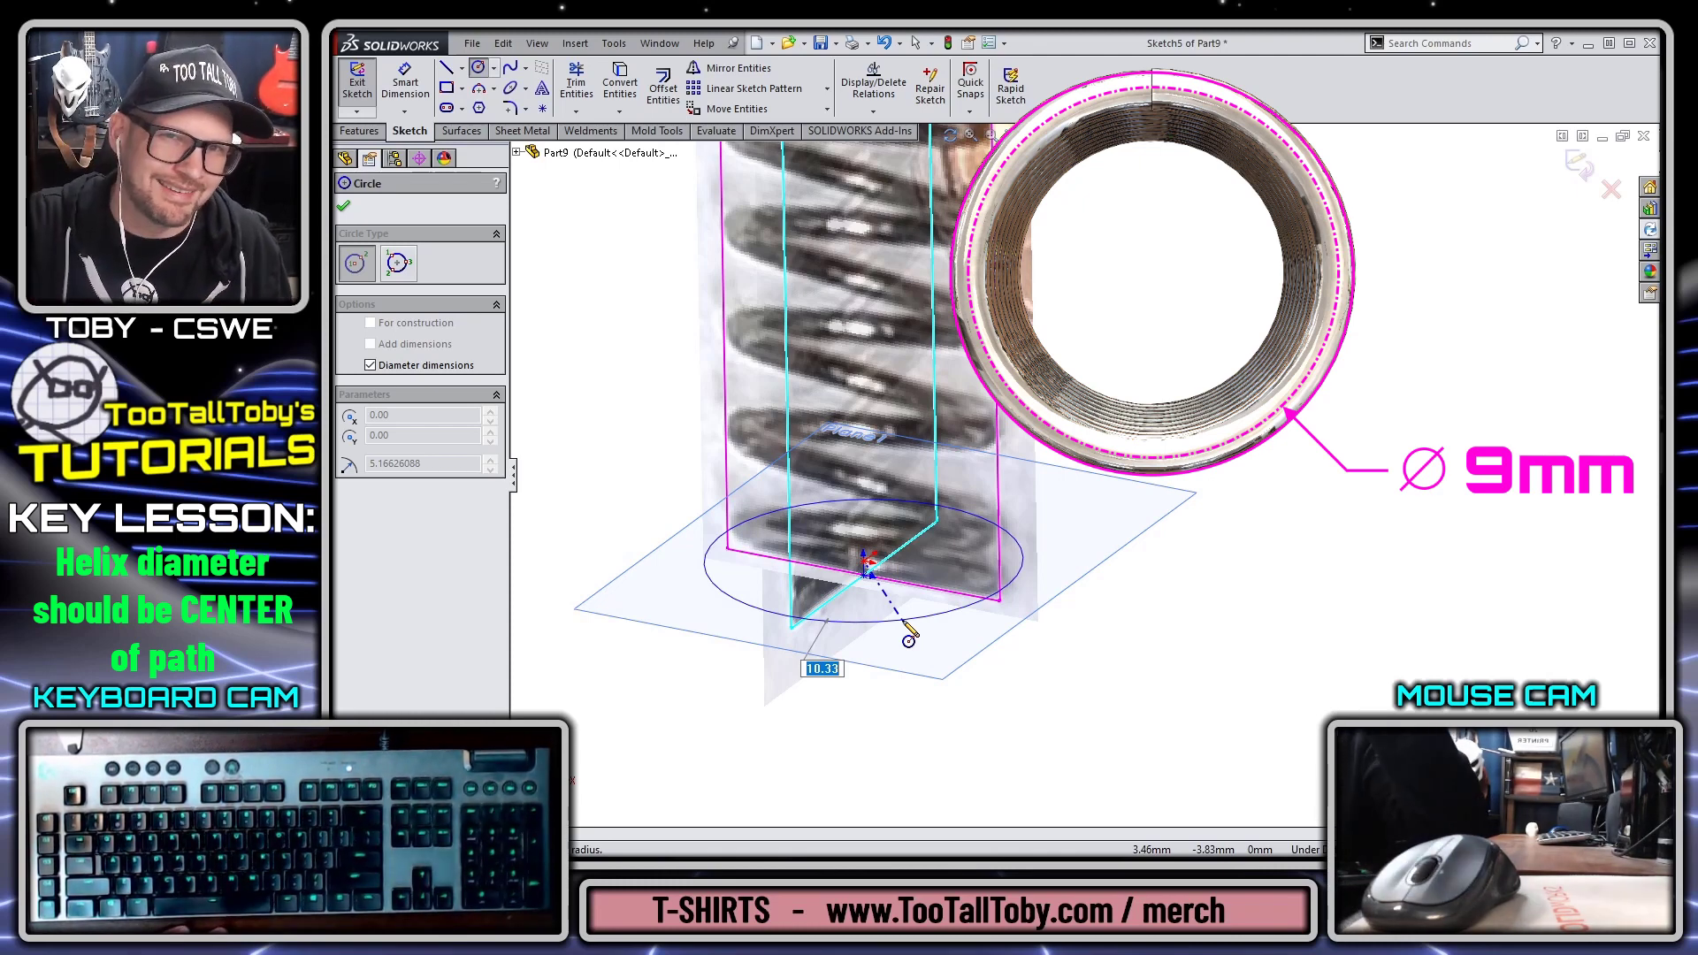
text(9)
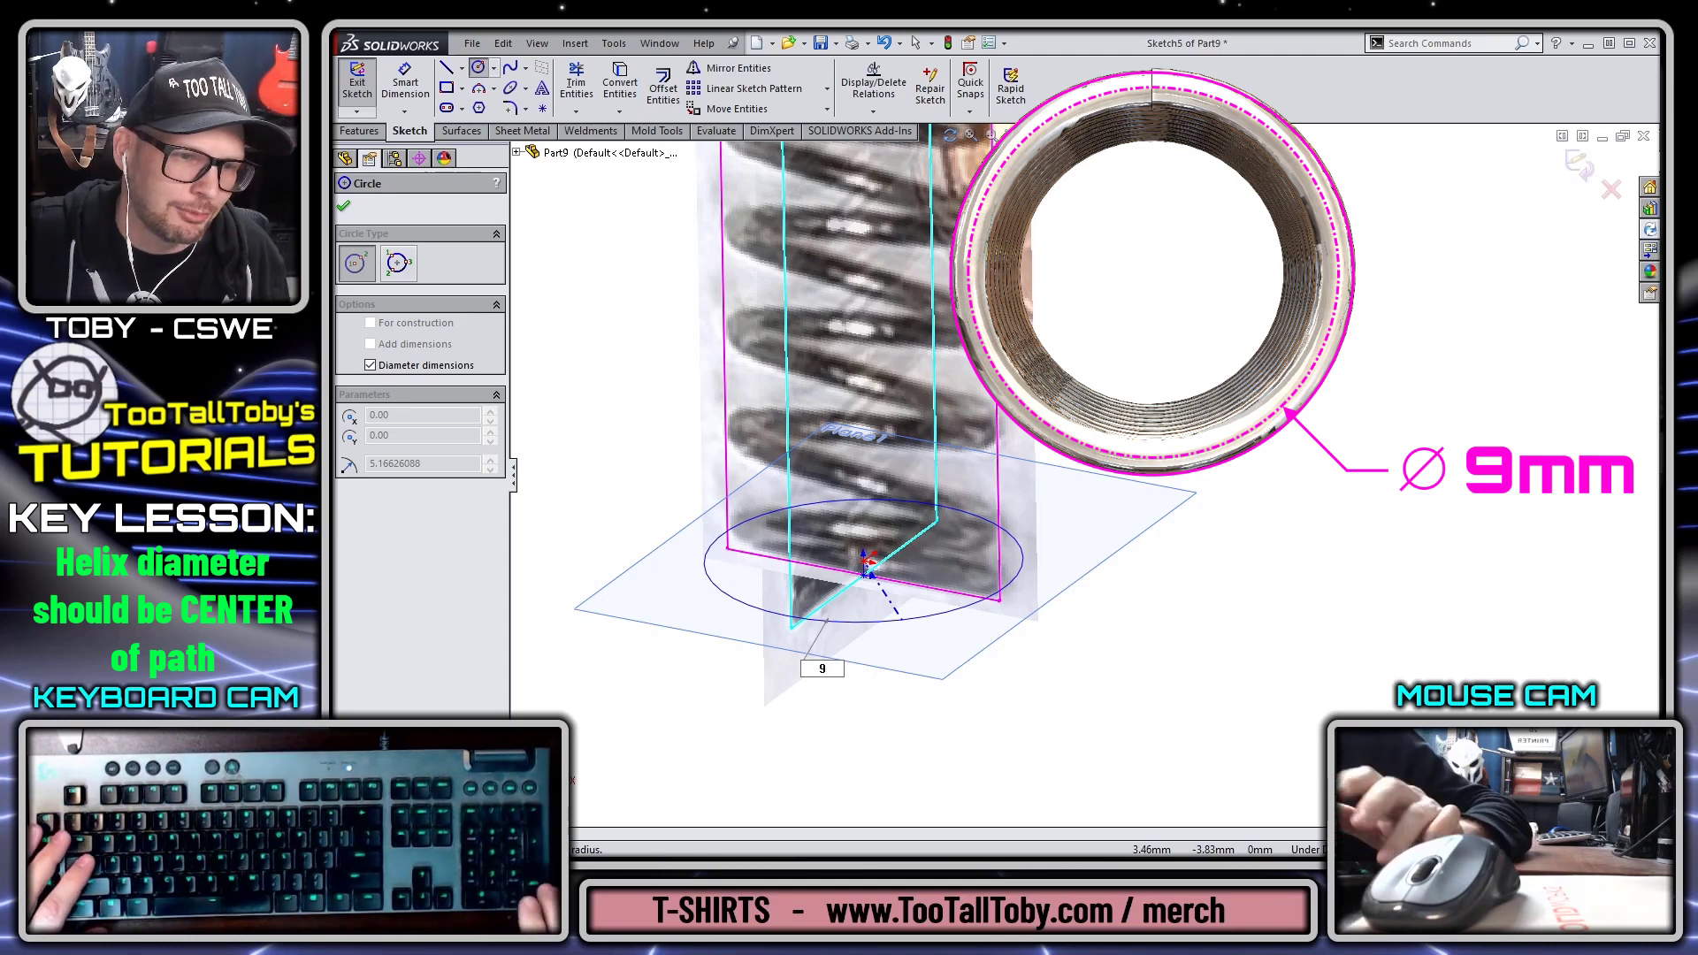
key(Return)
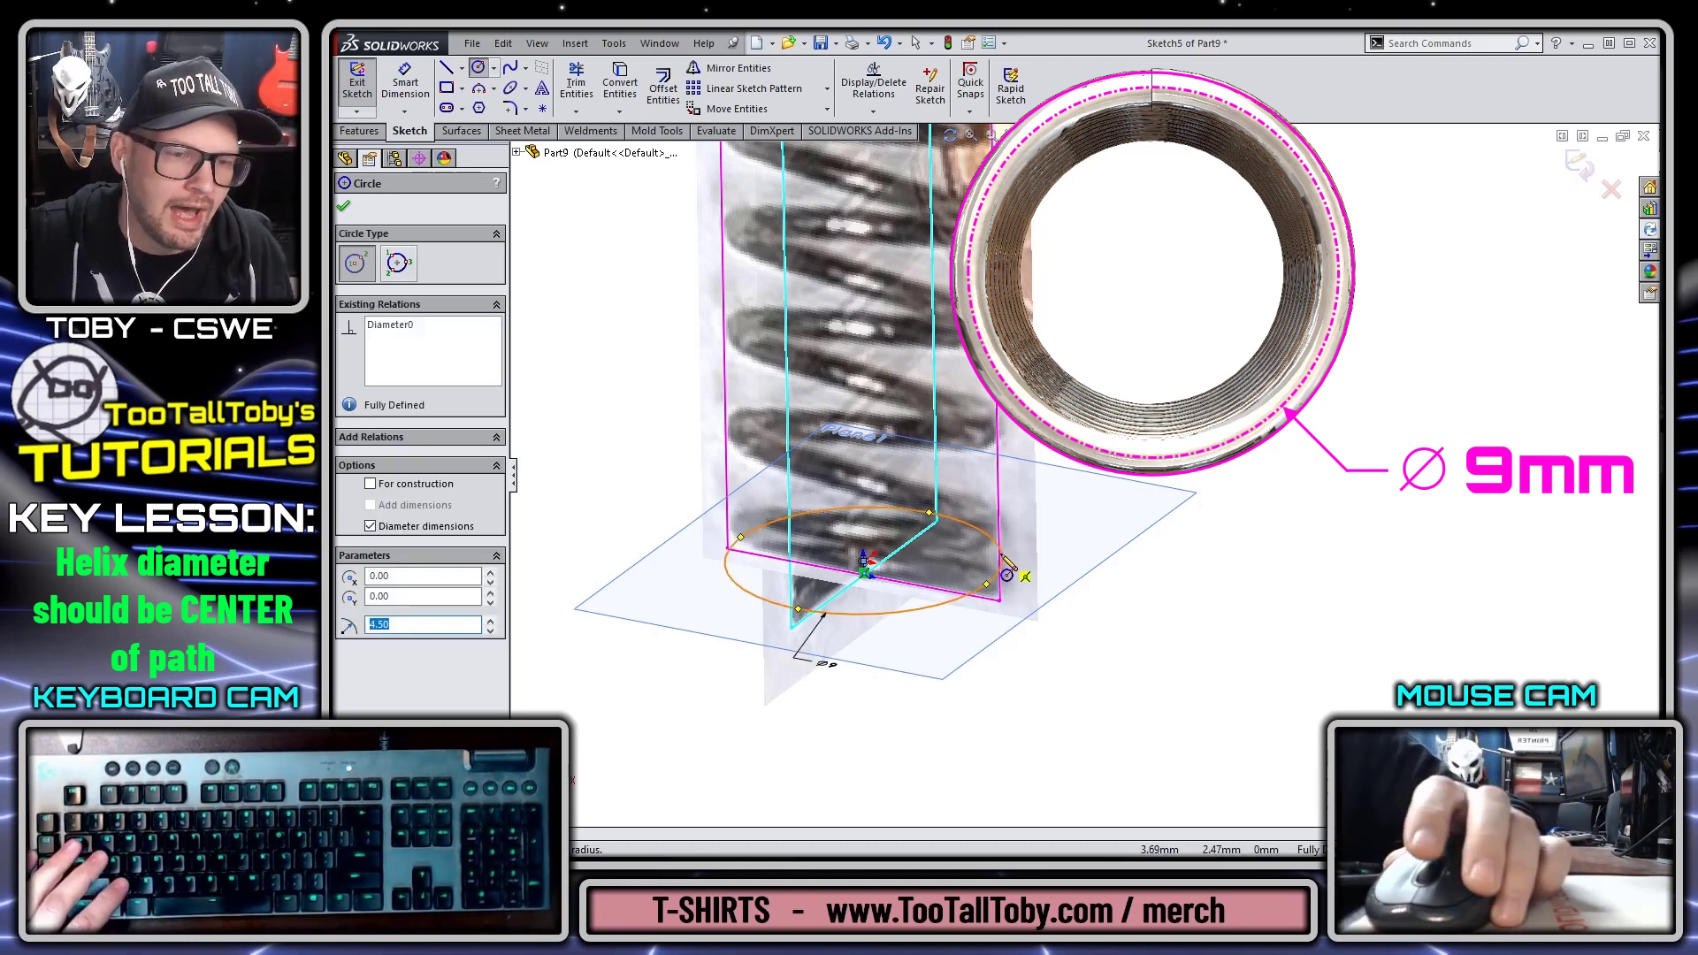
key(Escape)
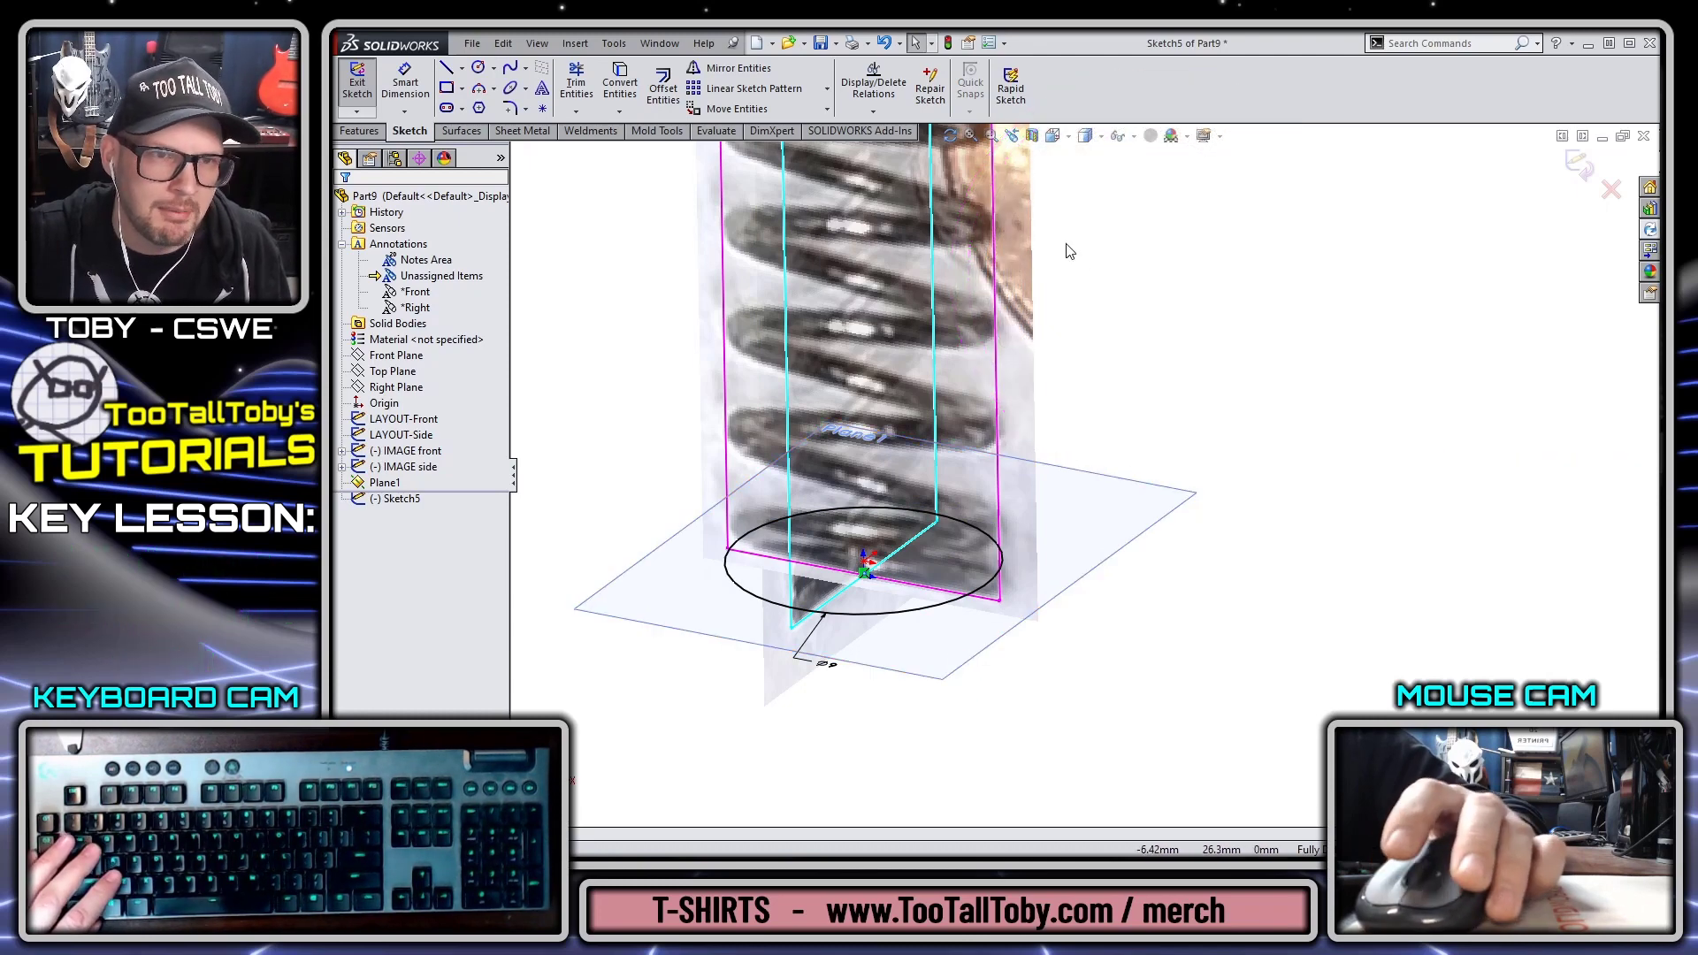
Step: Create a counterclockwise constant-pitch helix from the circle with 1 mm pitch, 10 revolutions and 0° start angle
click(359, 132)
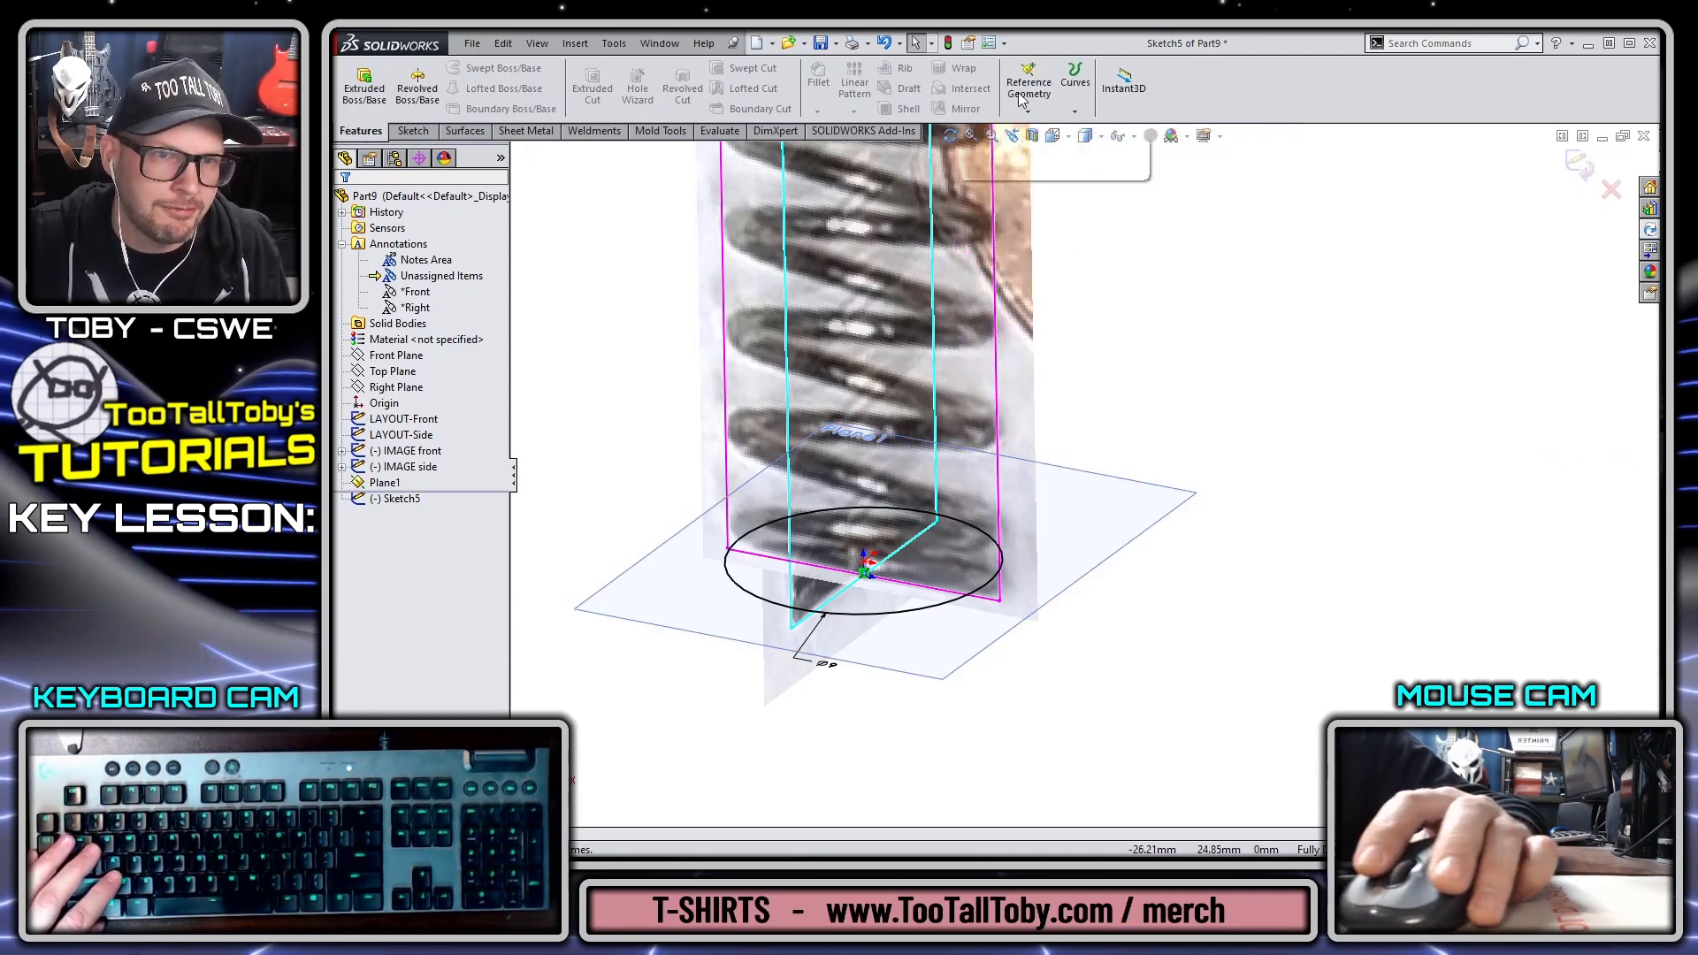
click(1075, 88)
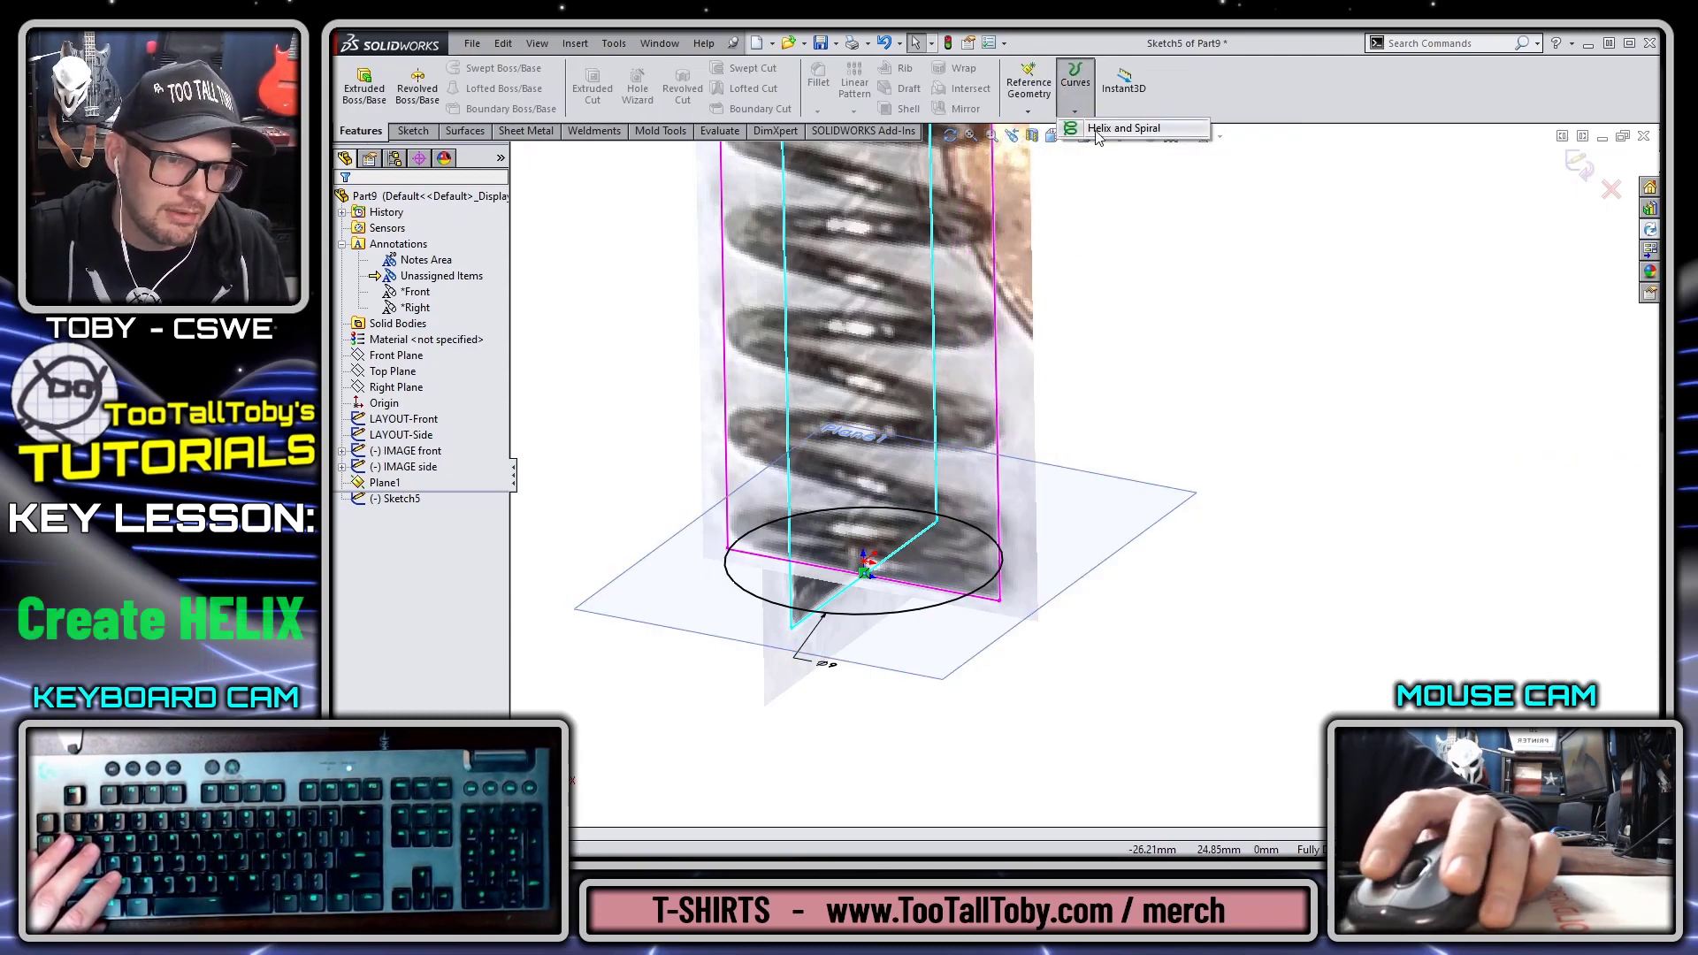
click(1121, 128)
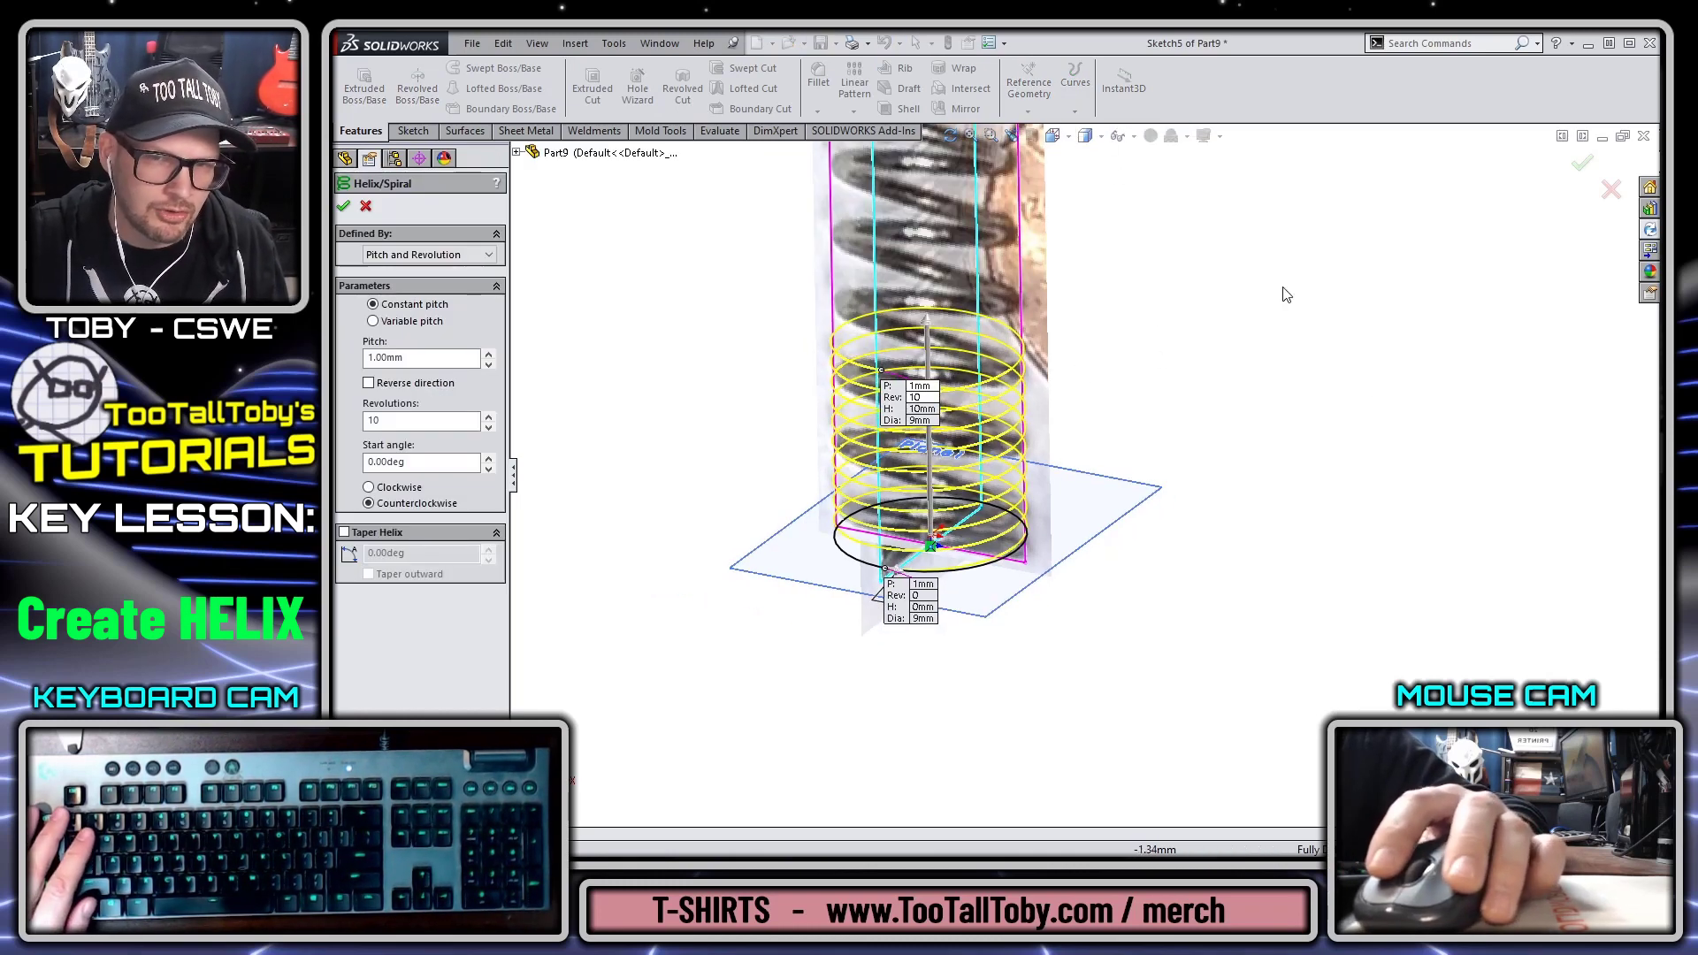
click(1582, 166)
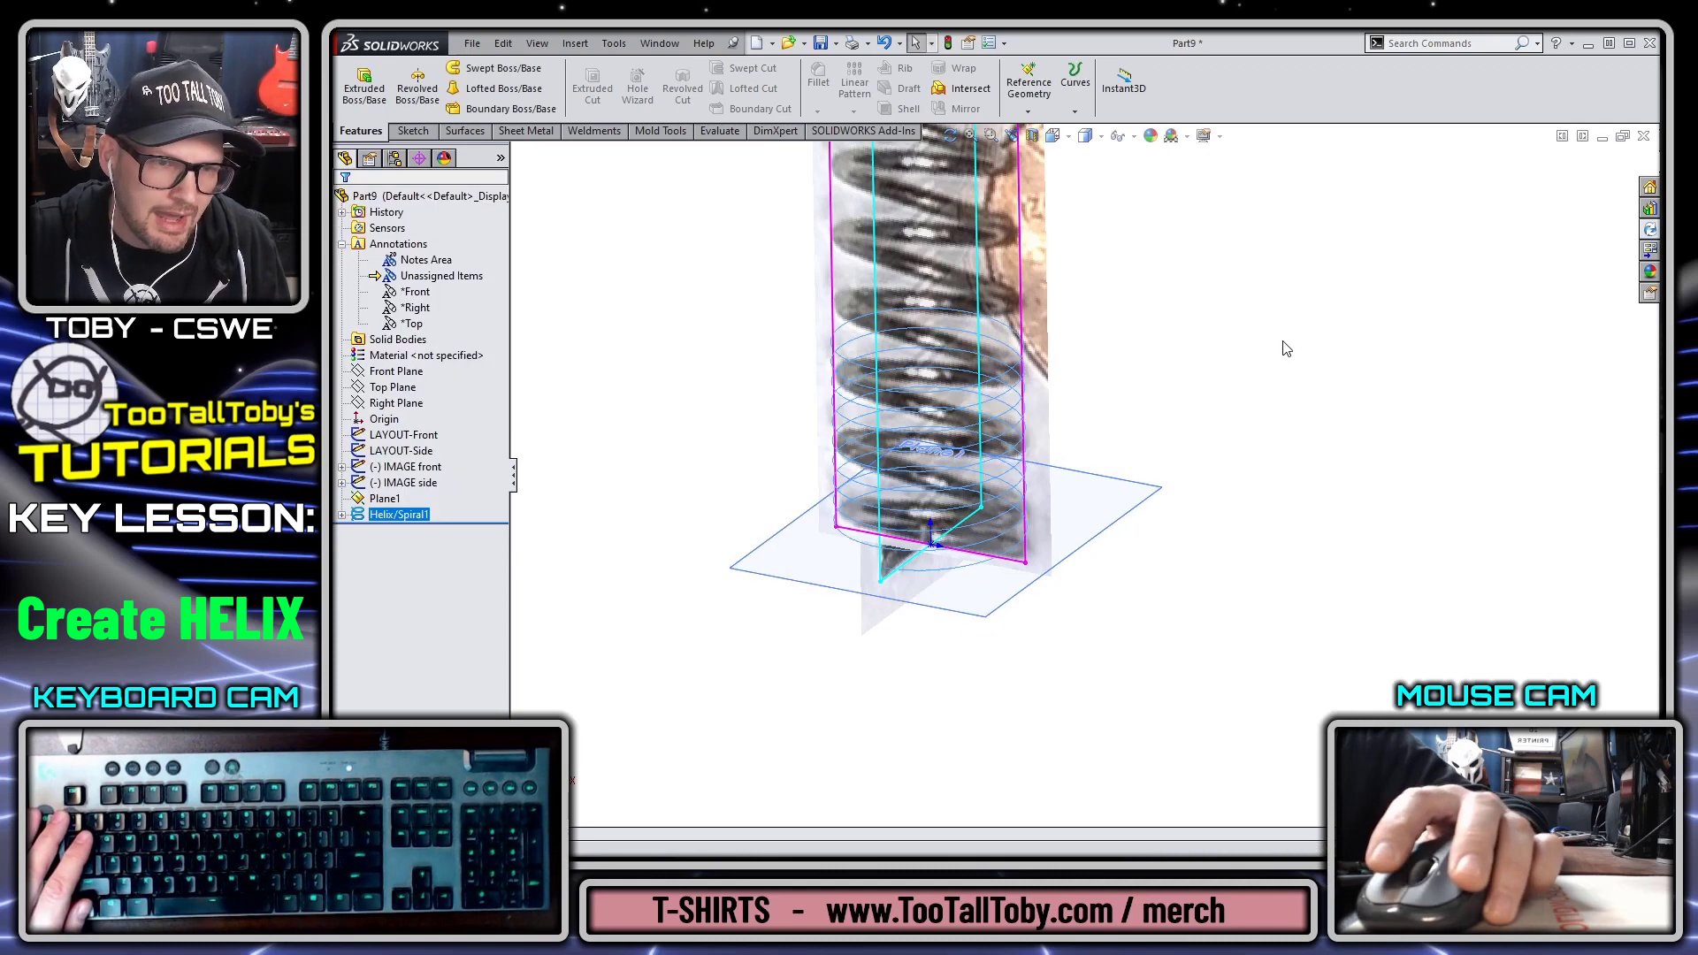
Step: Compare the helix with the front picture and set its constant pitch to 3 mm
key(ctrl+1)
scroll(1123, 696, down, 5)
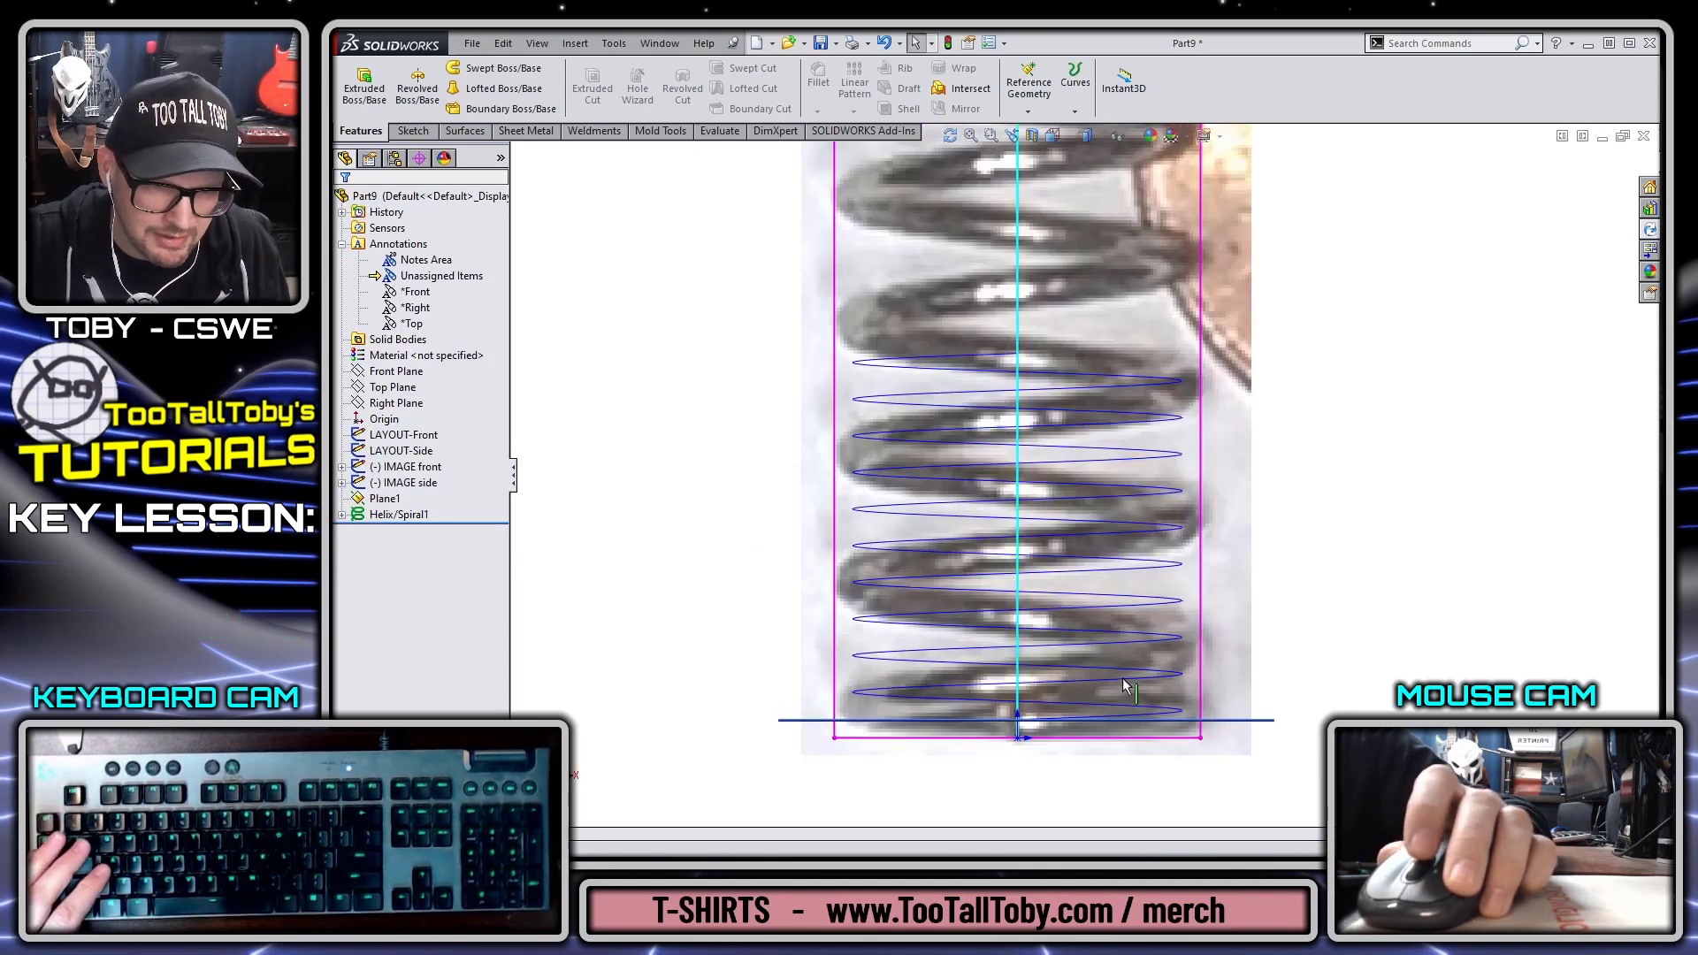
scroll(1095, 690, up, 2)
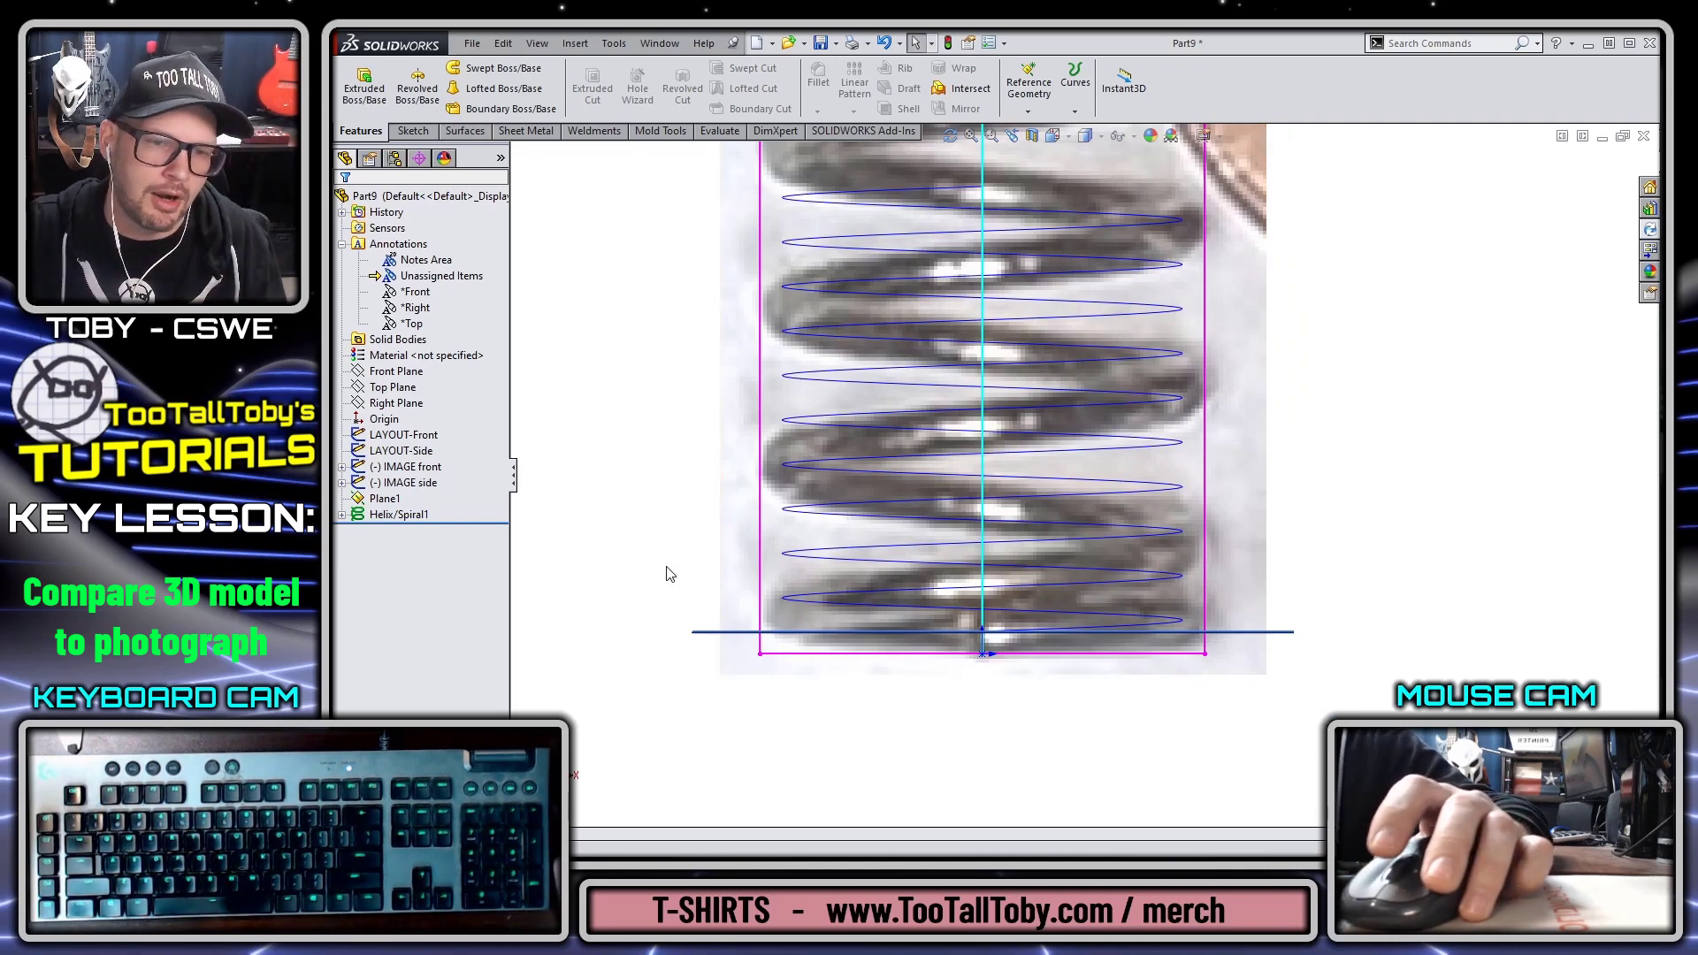
right_click(390, 513)
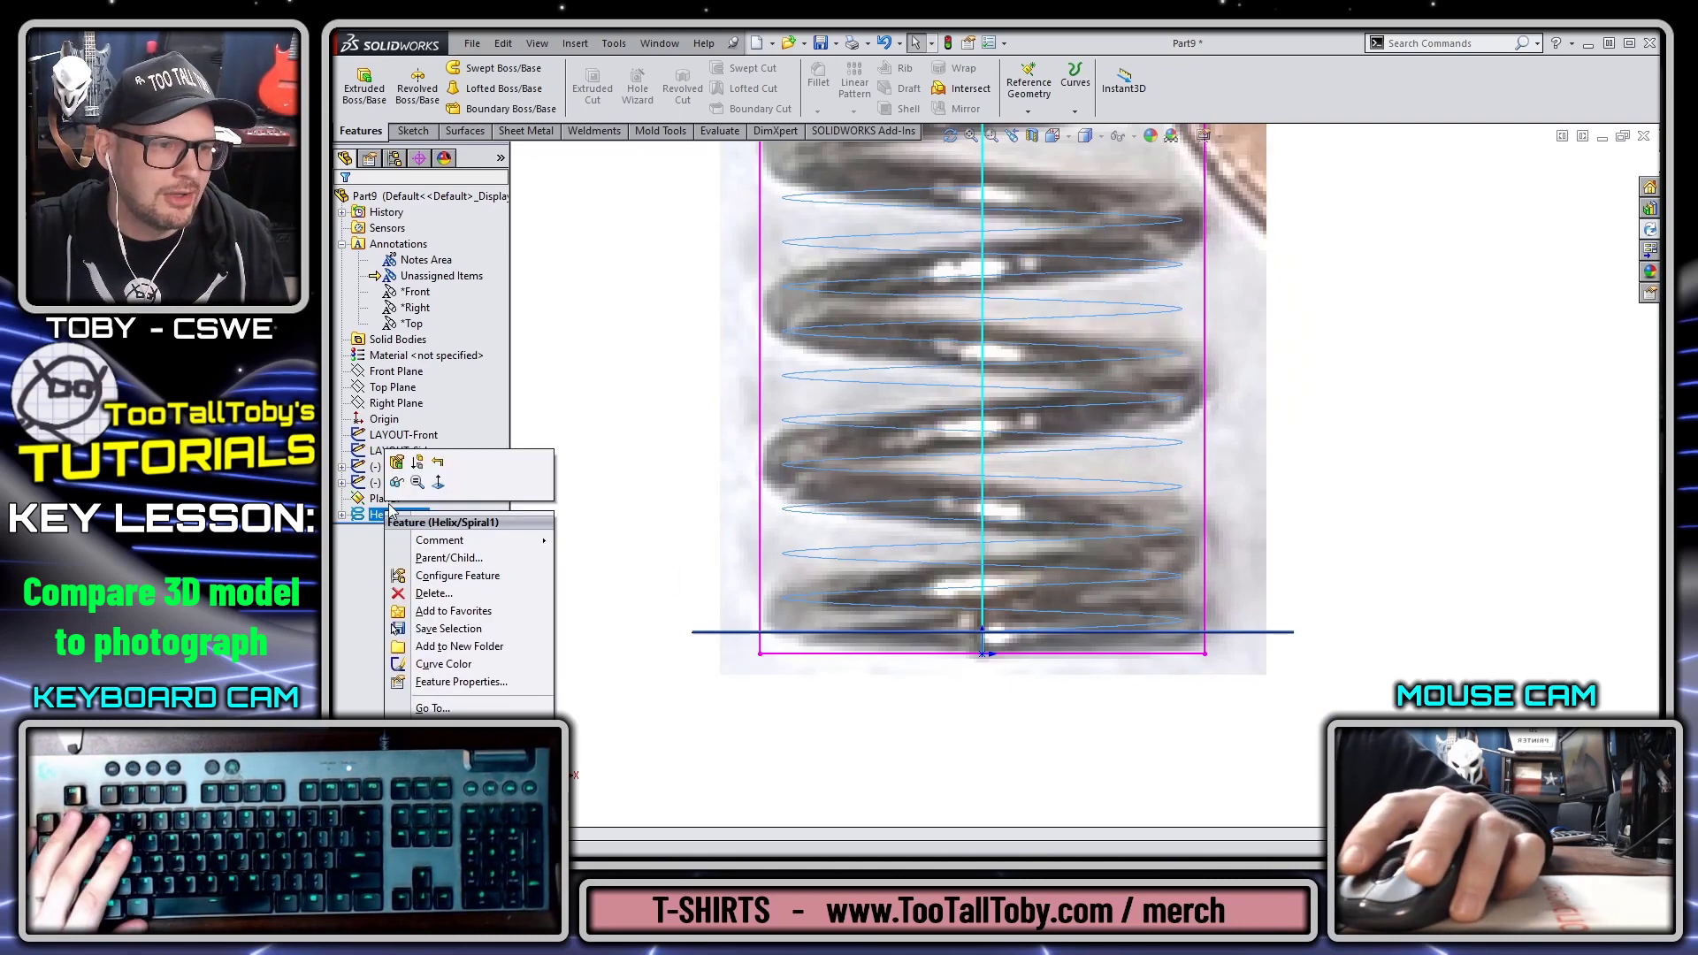
click(397, 462)
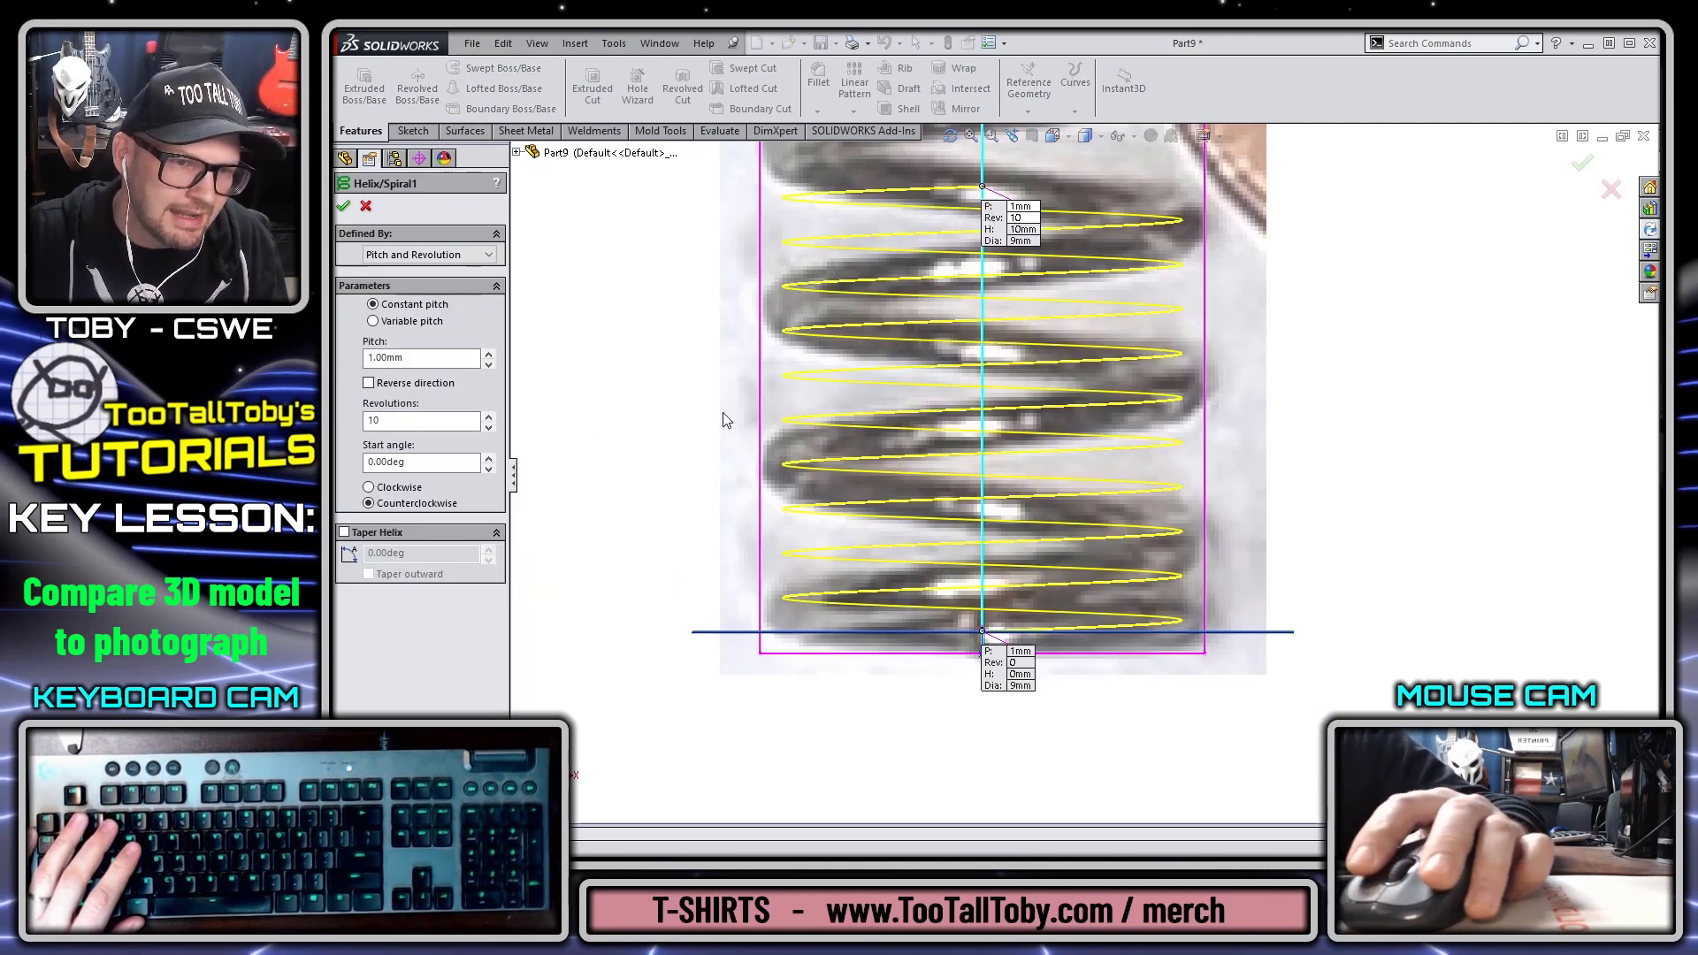
click(487, 353)
click(488, 353)
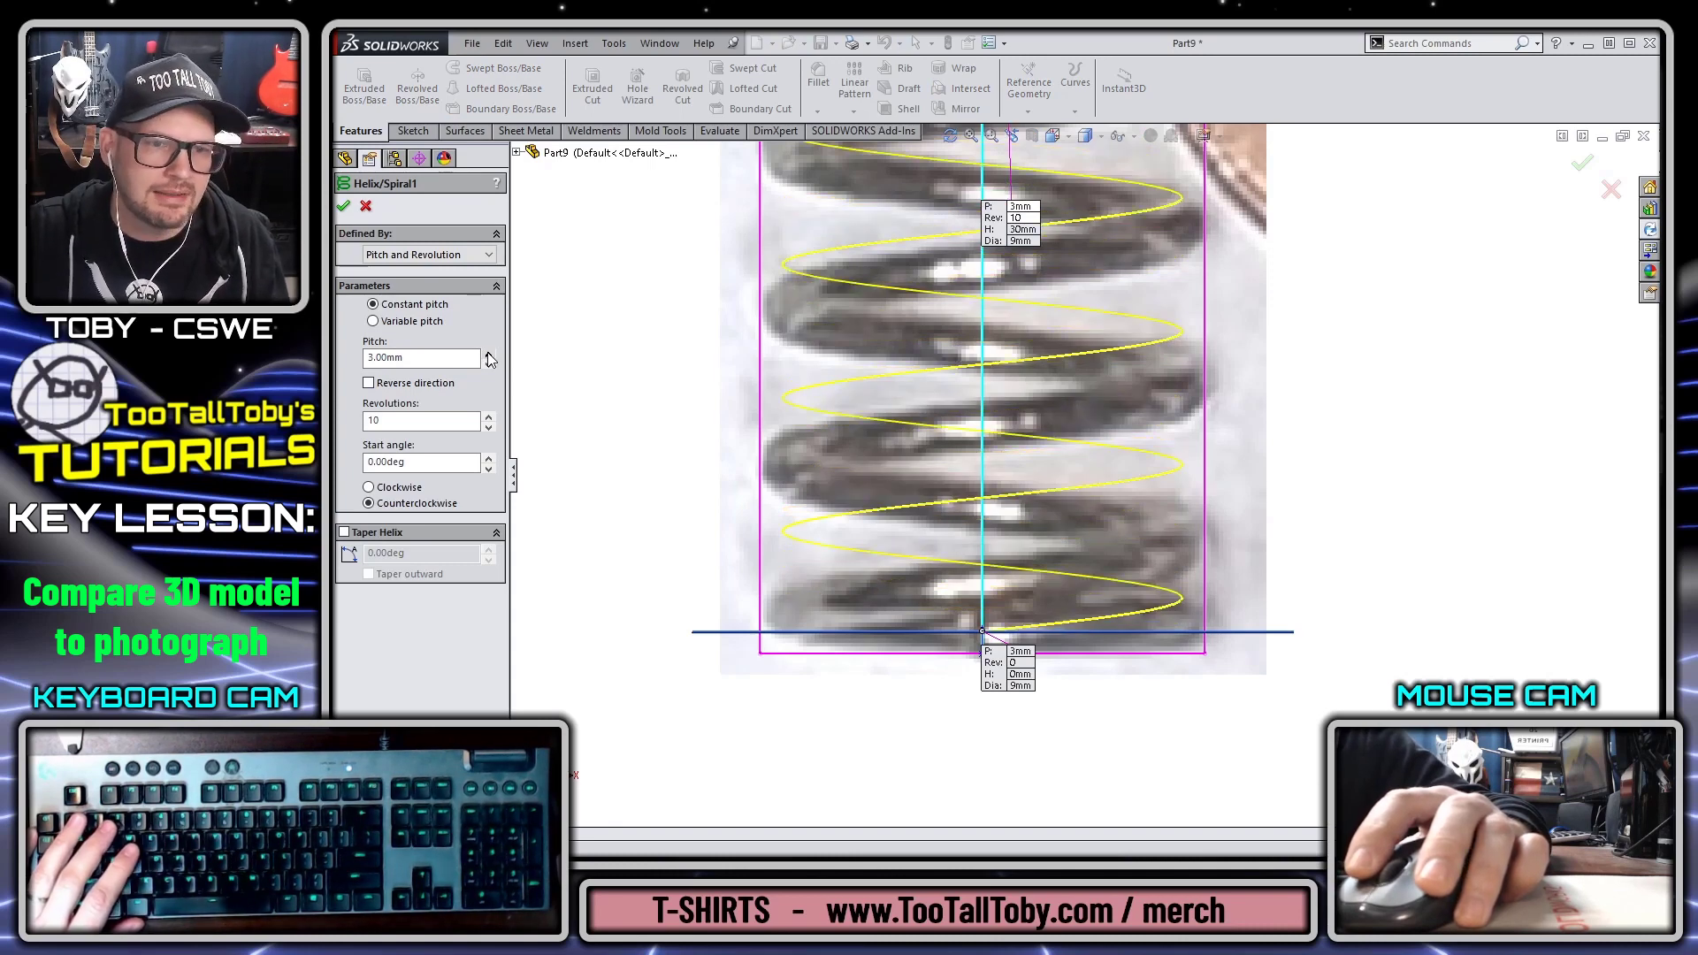
scroll(1076, 450, up, 3)
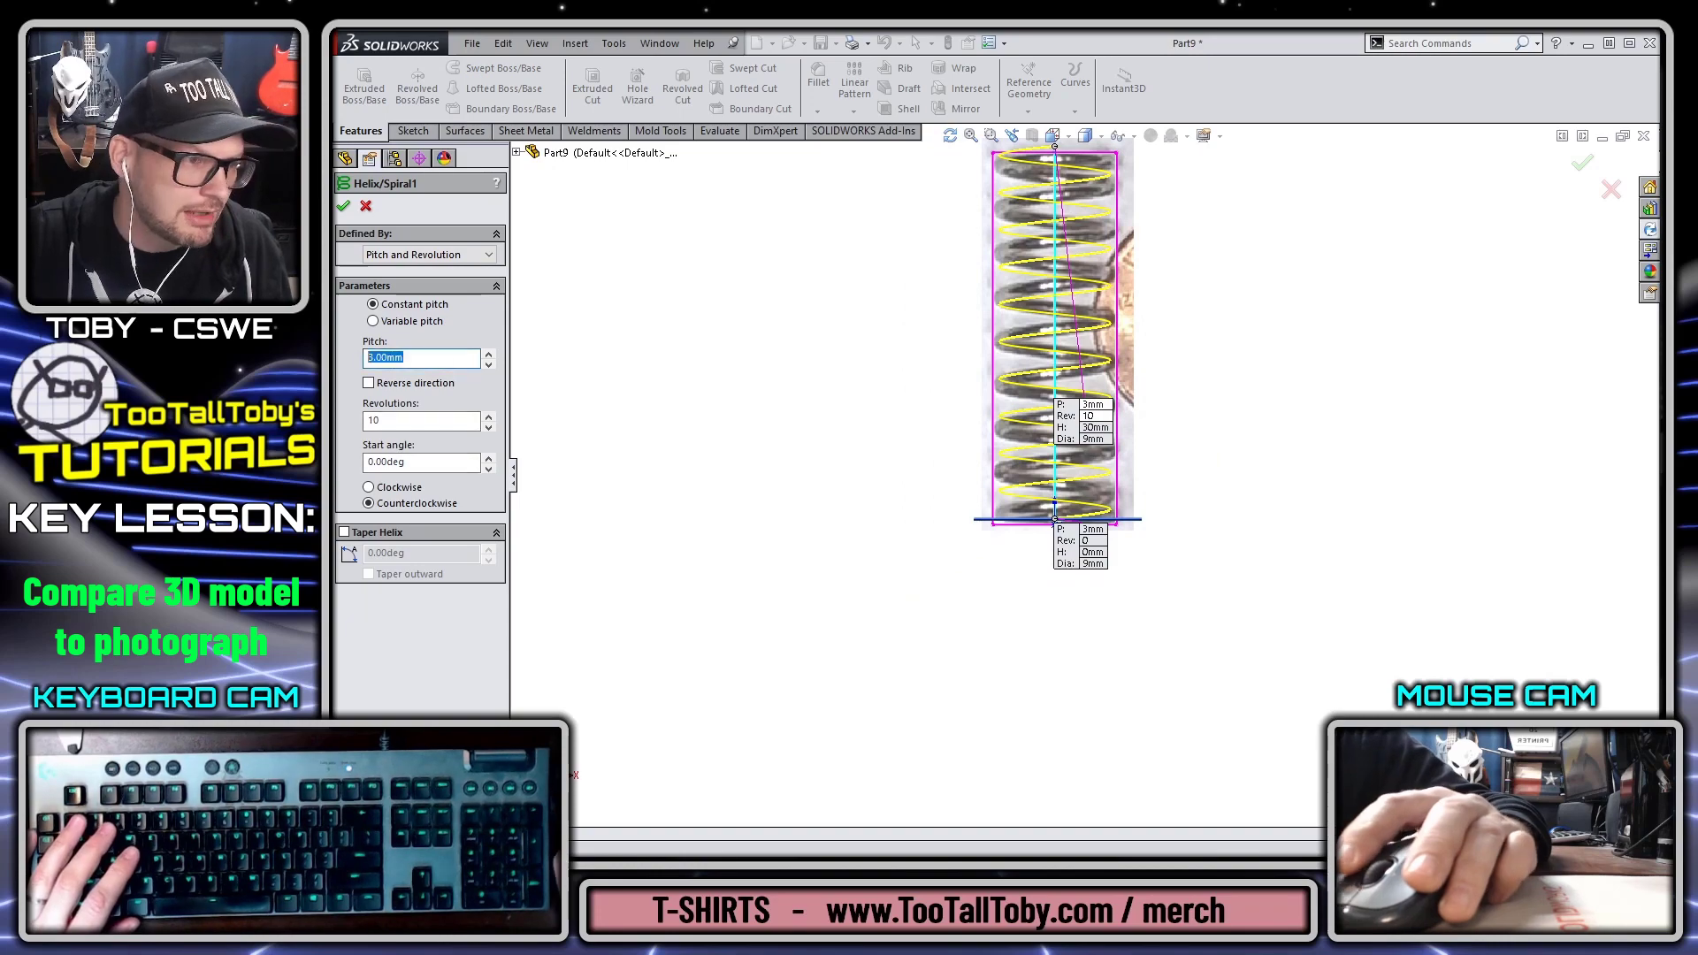
click(1582, 166)
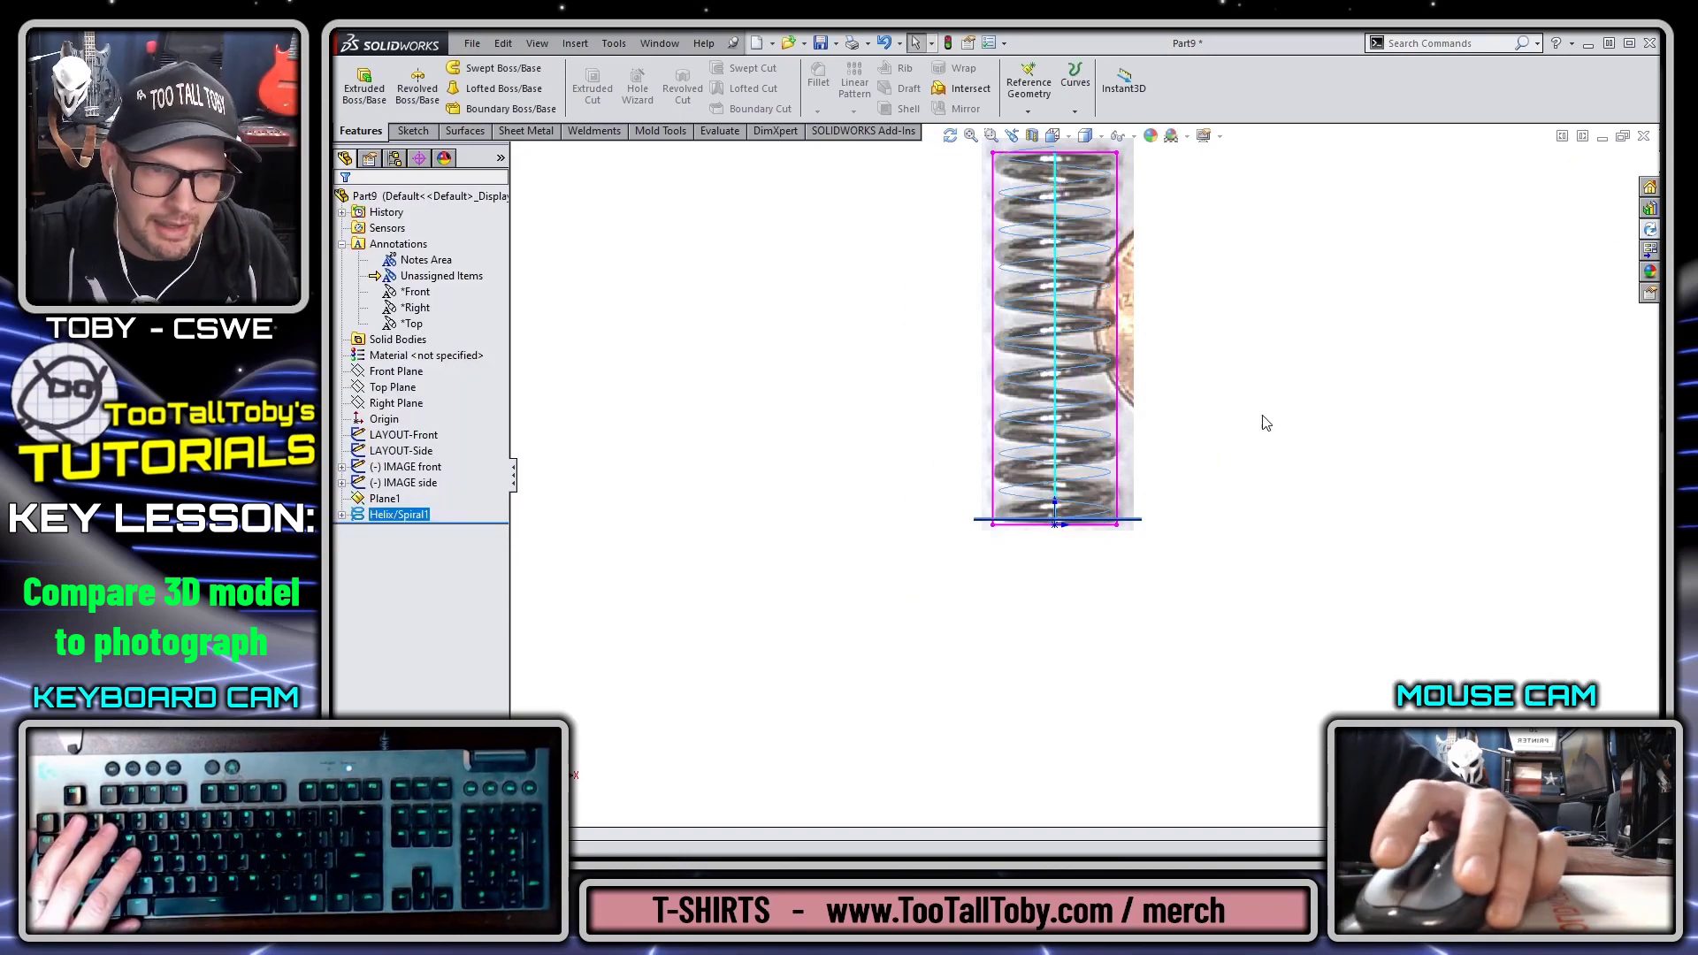
Step: Examine how the helix's lowest coils line up with the spring in the front picture from an angled view
scroll(1049, 486, down, 4)
middle_drag(1312, 520, 1149, 398)
scroll(1103, 522, down, 2)
scroll(1107, 540, down, 3)
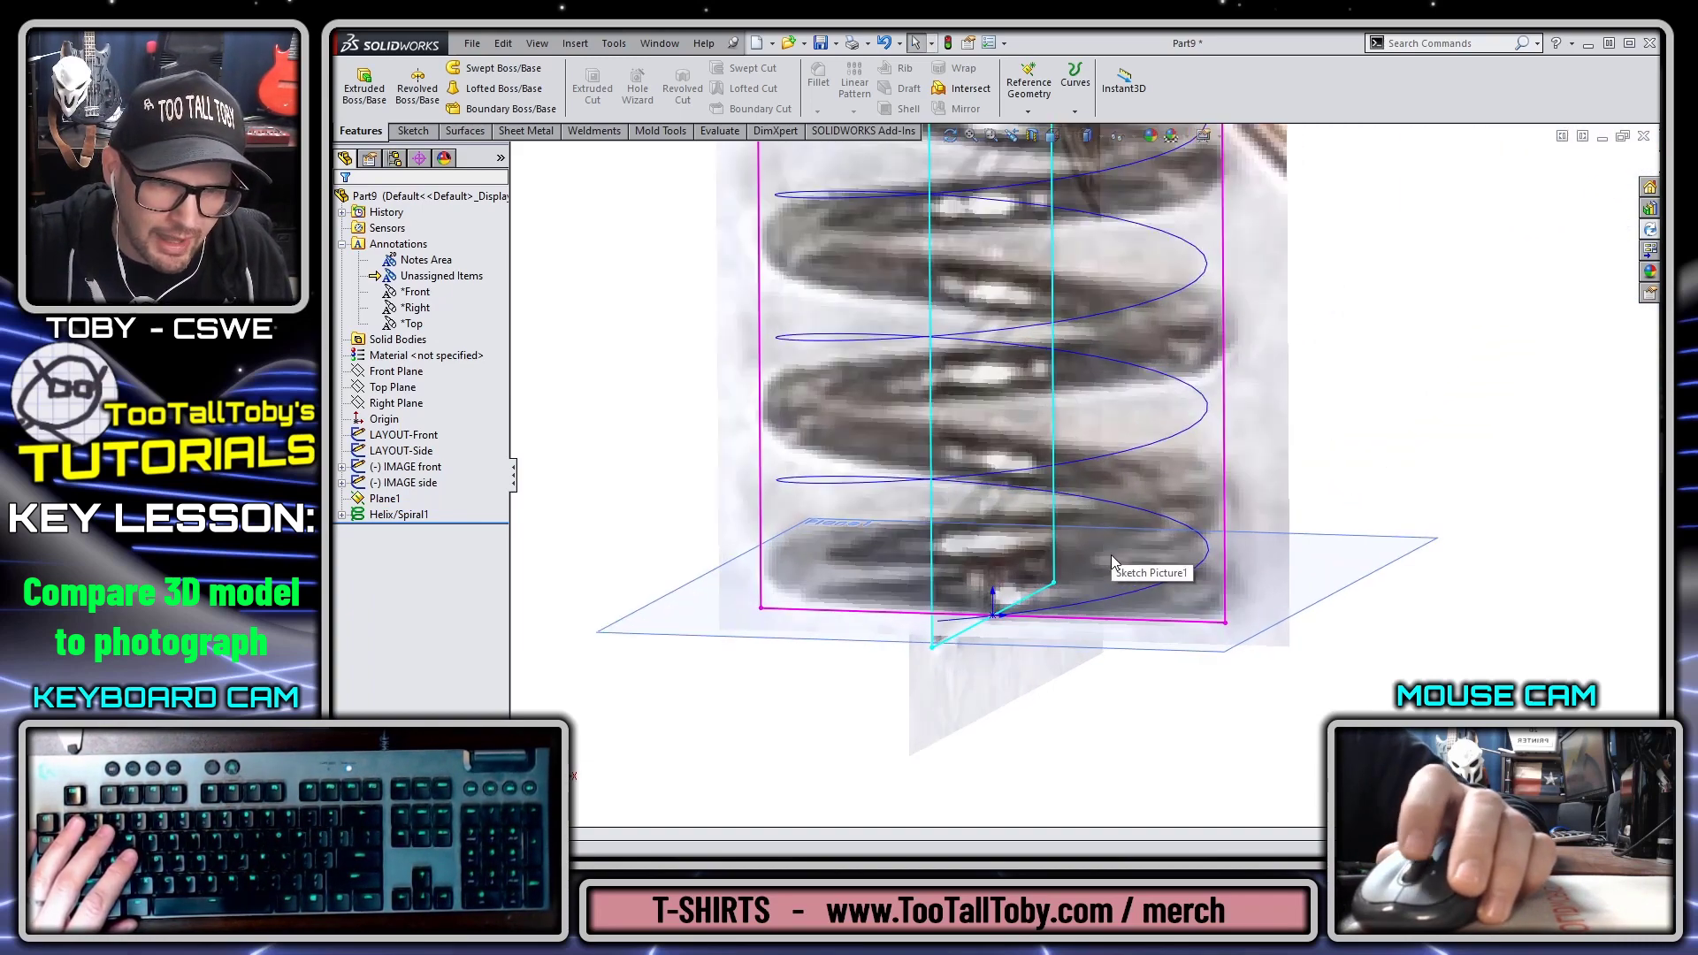
scroll(1105, 557, down, 1)
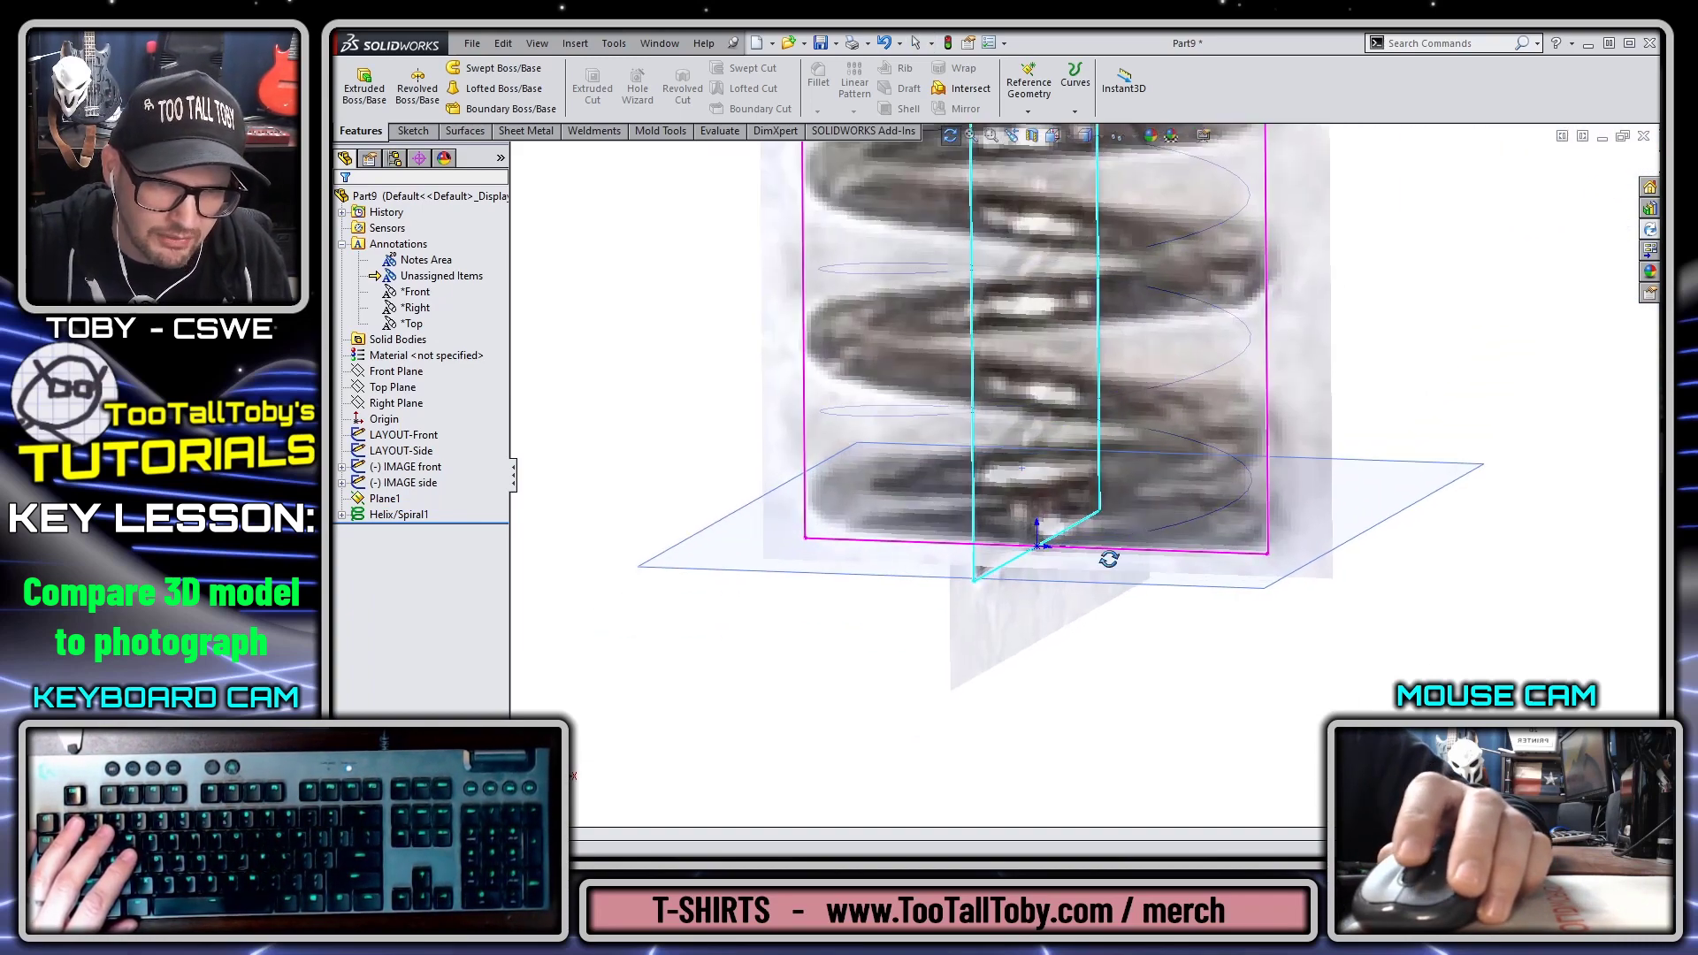
click(985, 555)
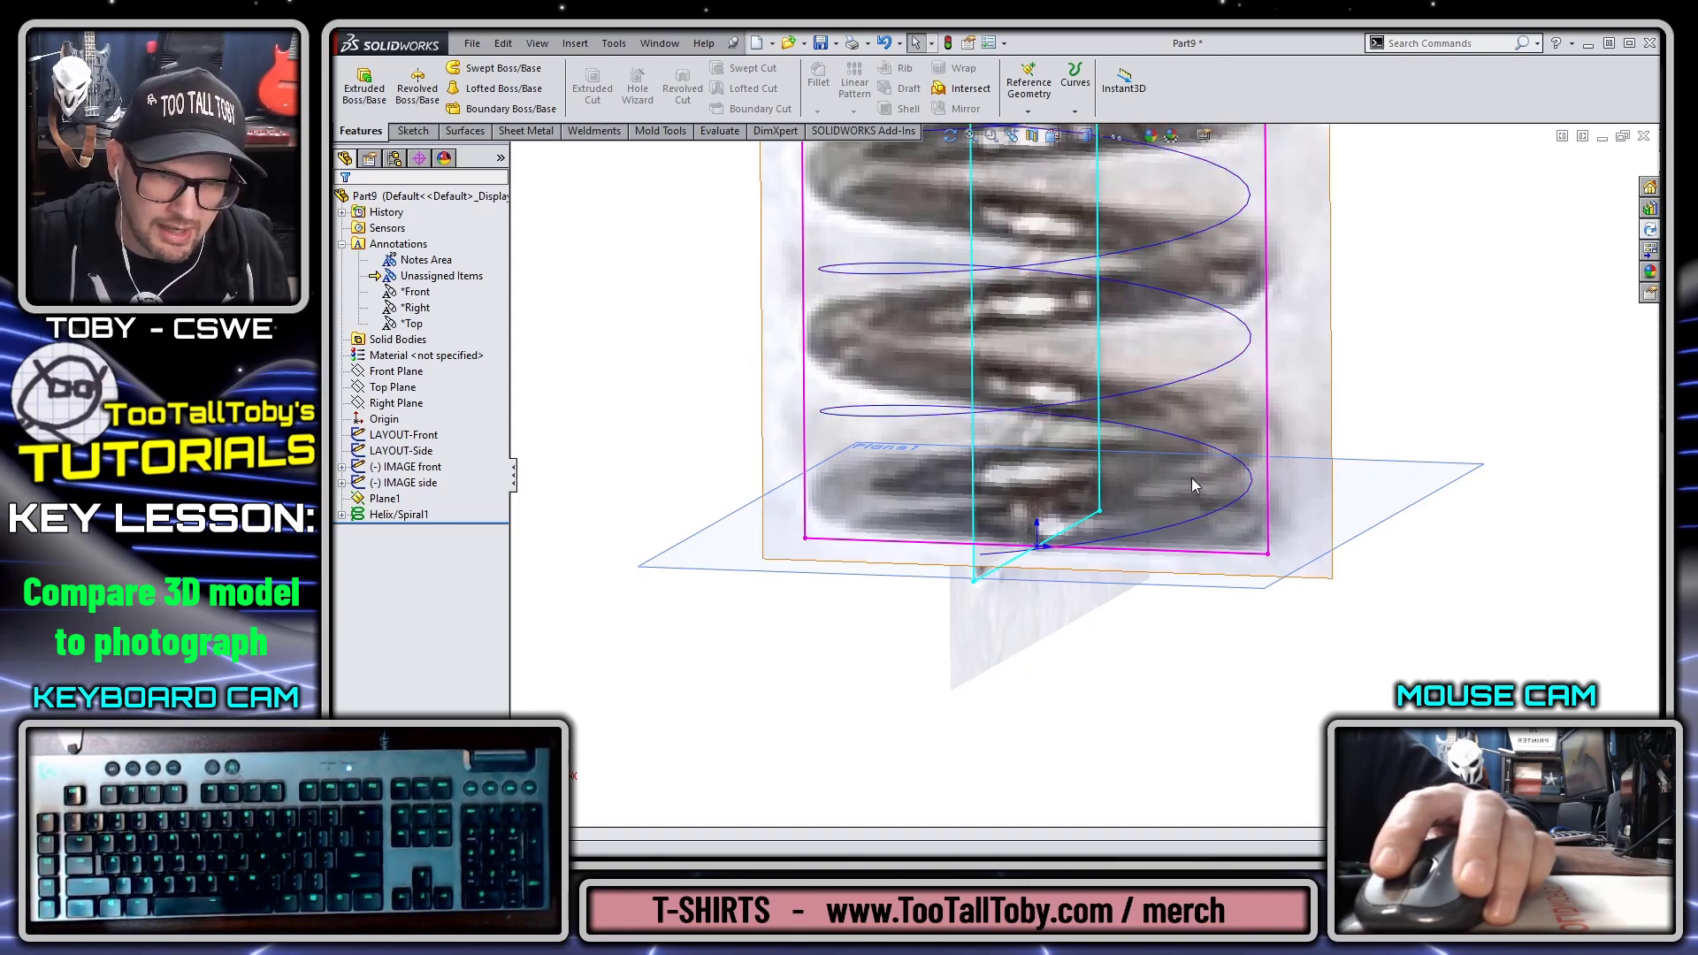
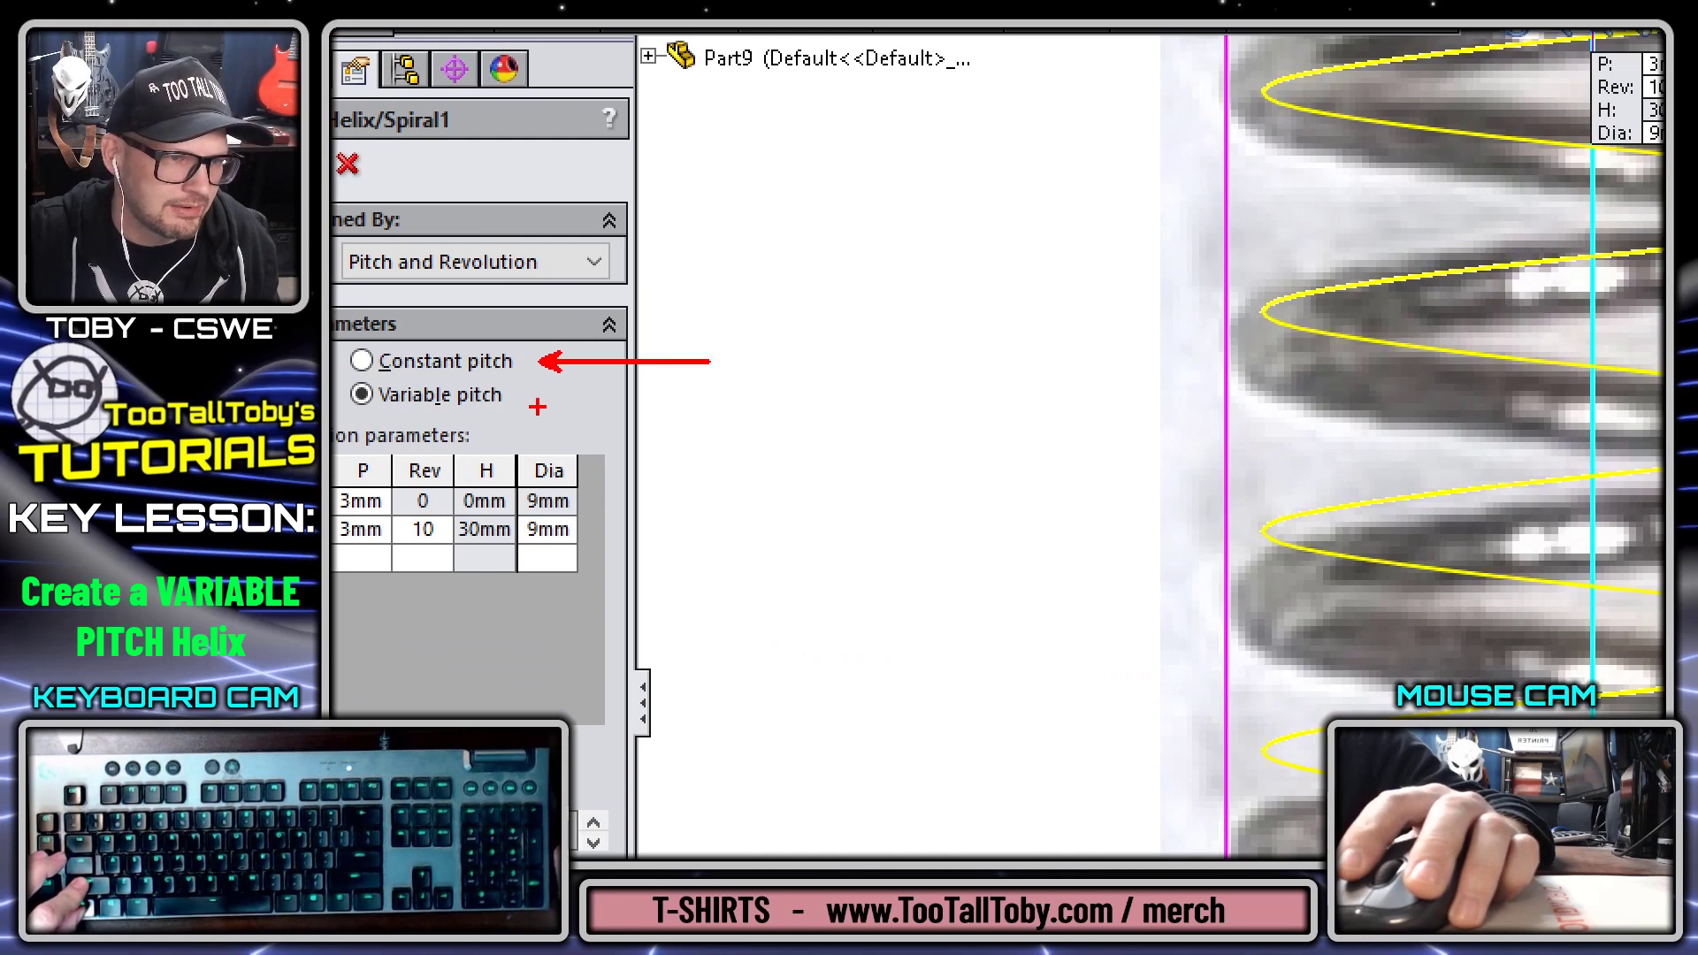
ctrl+shift+drag(532, 397, 680, 397)
drag(343, 410, 558, 415)
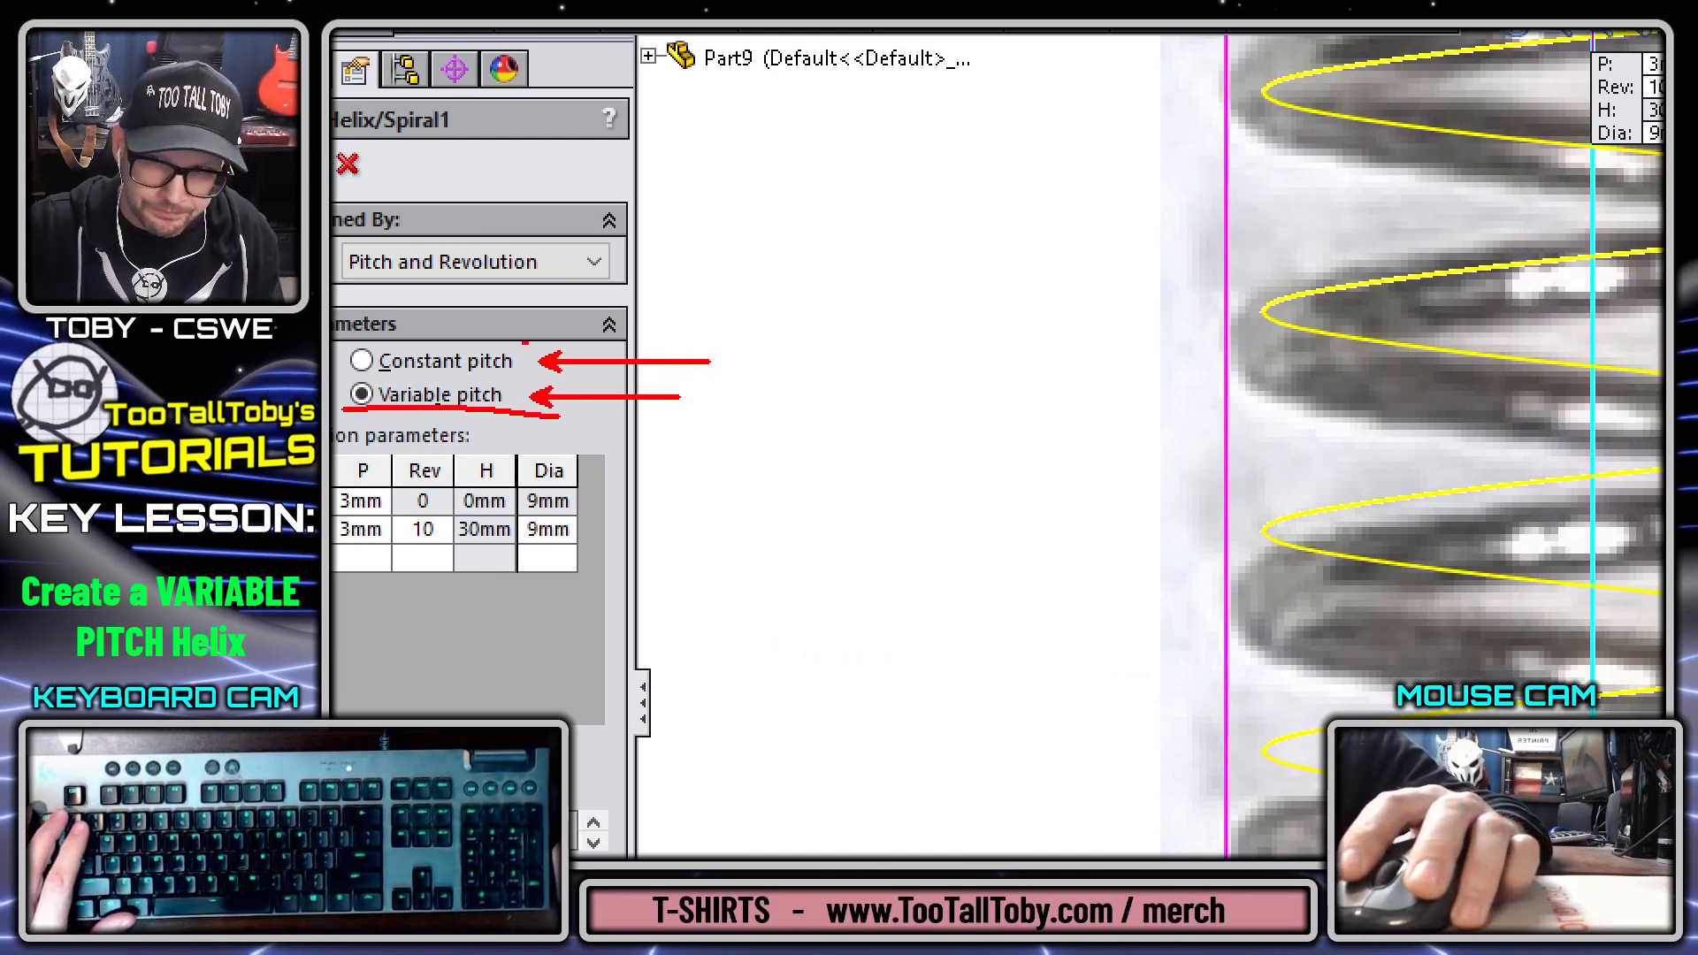
drag(339, 280, 614, 280)
drag(535, 239, 337, 239)
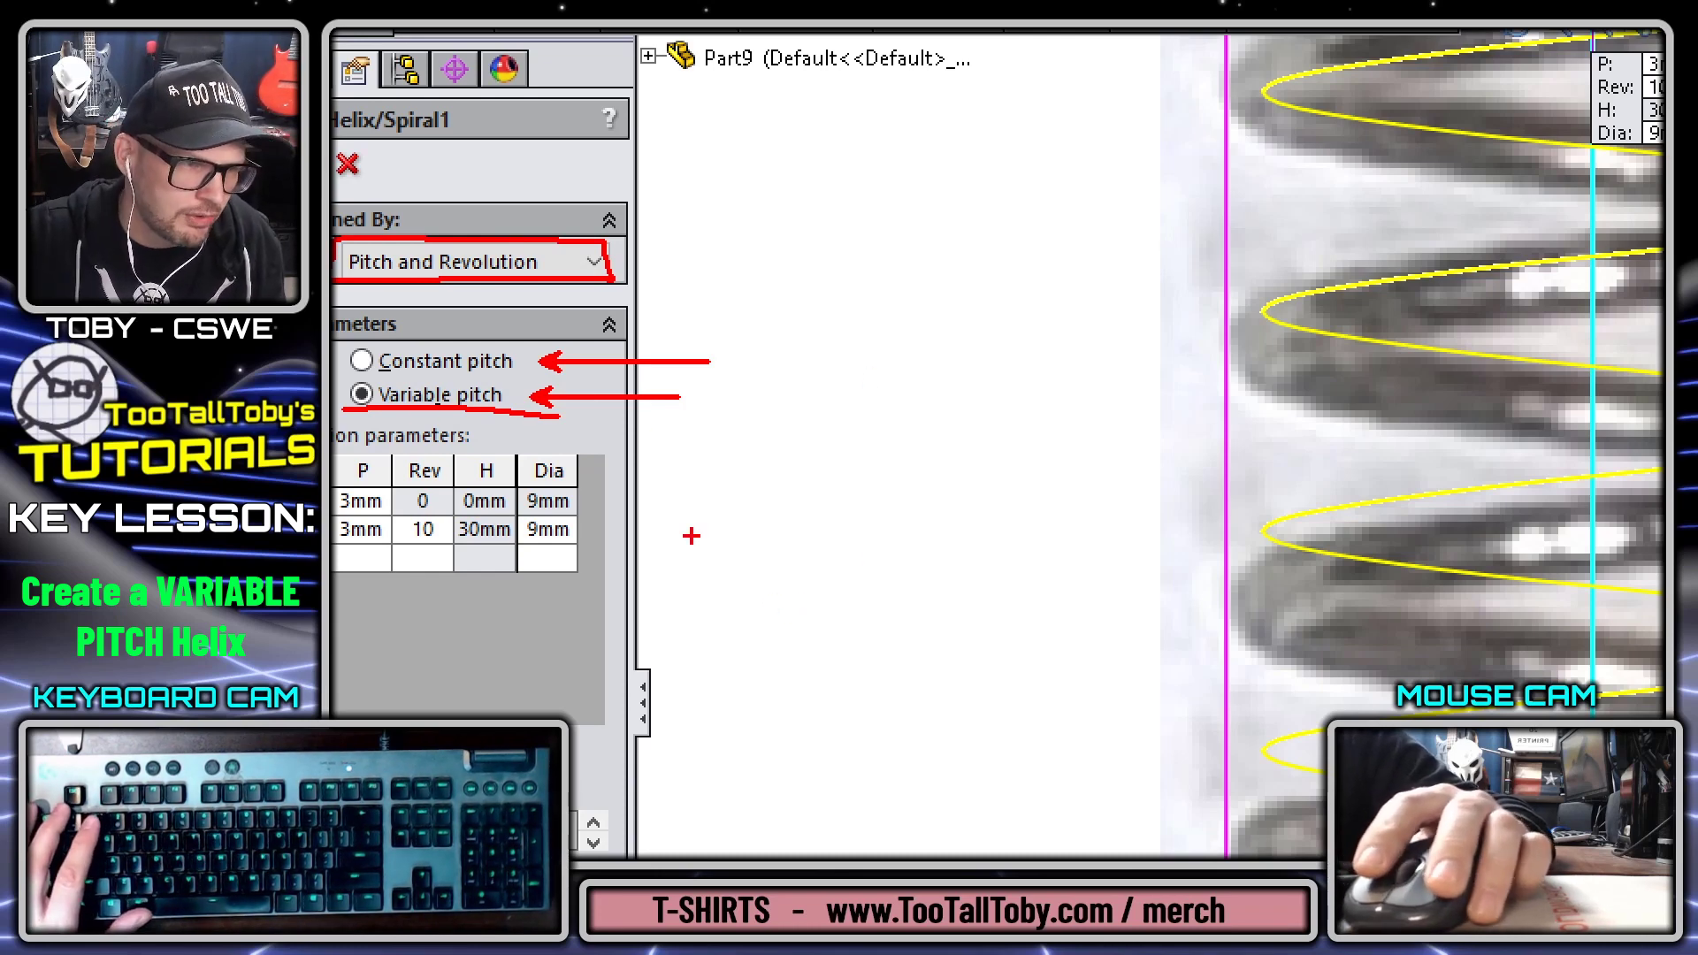
key(Escape)
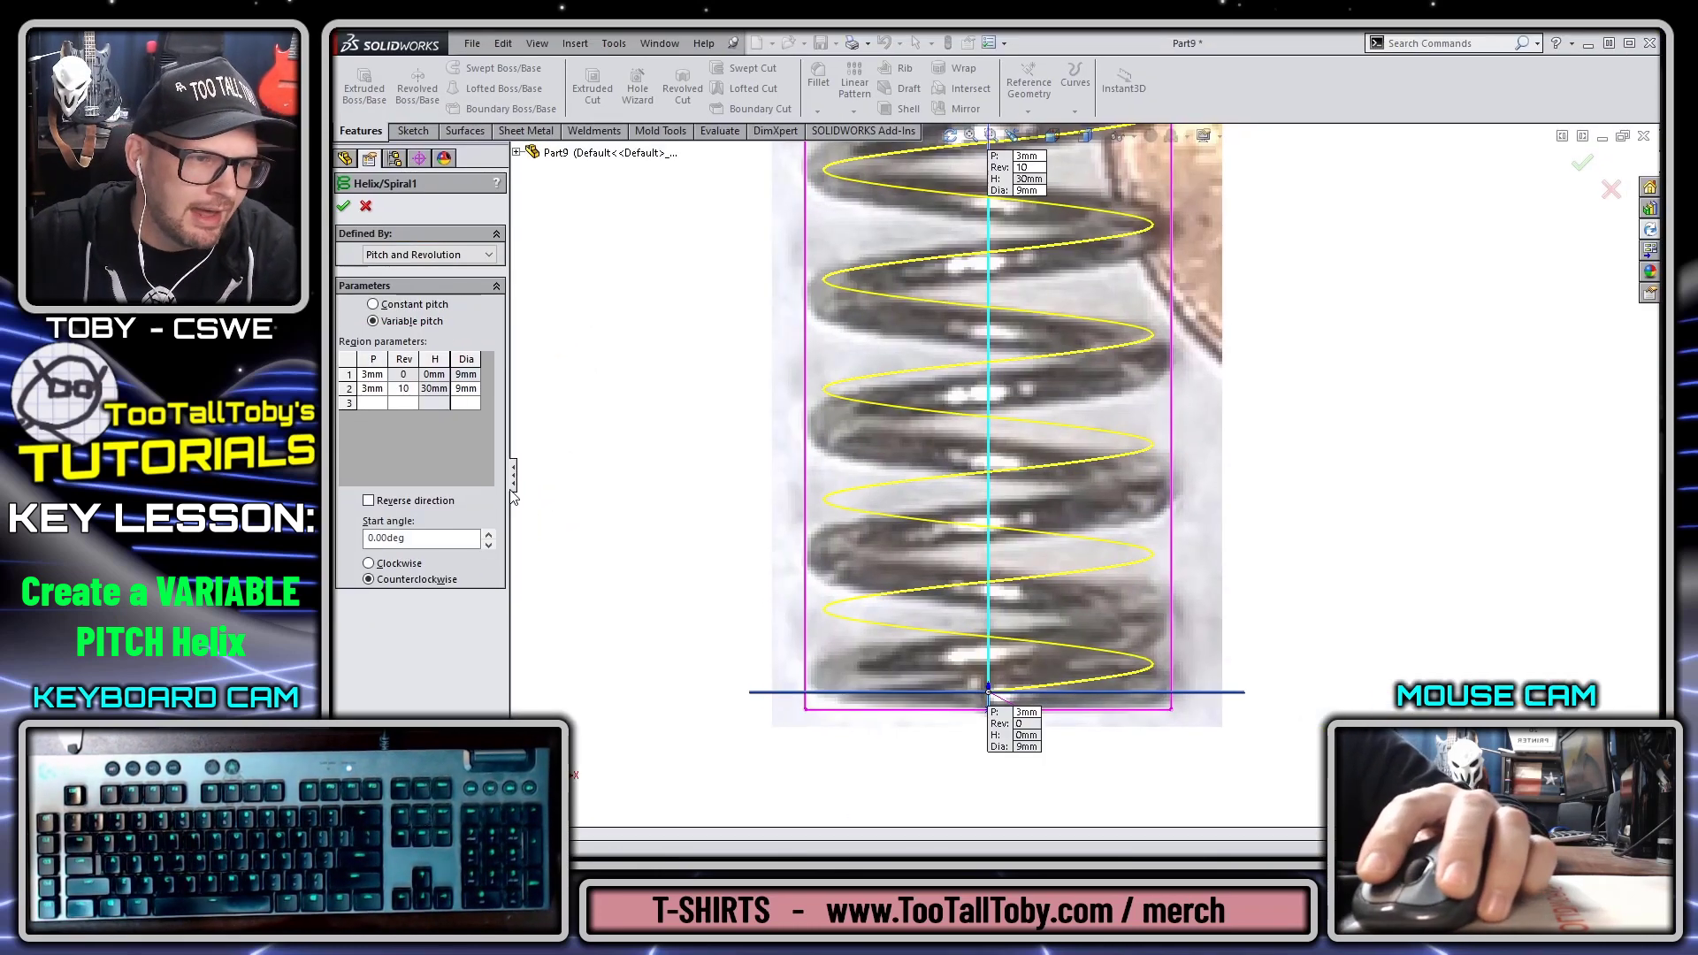
Step: Widen the helix settings and region table columns, and set the pitch in rows 1 and 2 to 0.2 mm
drag(513, 482, 549, 478)
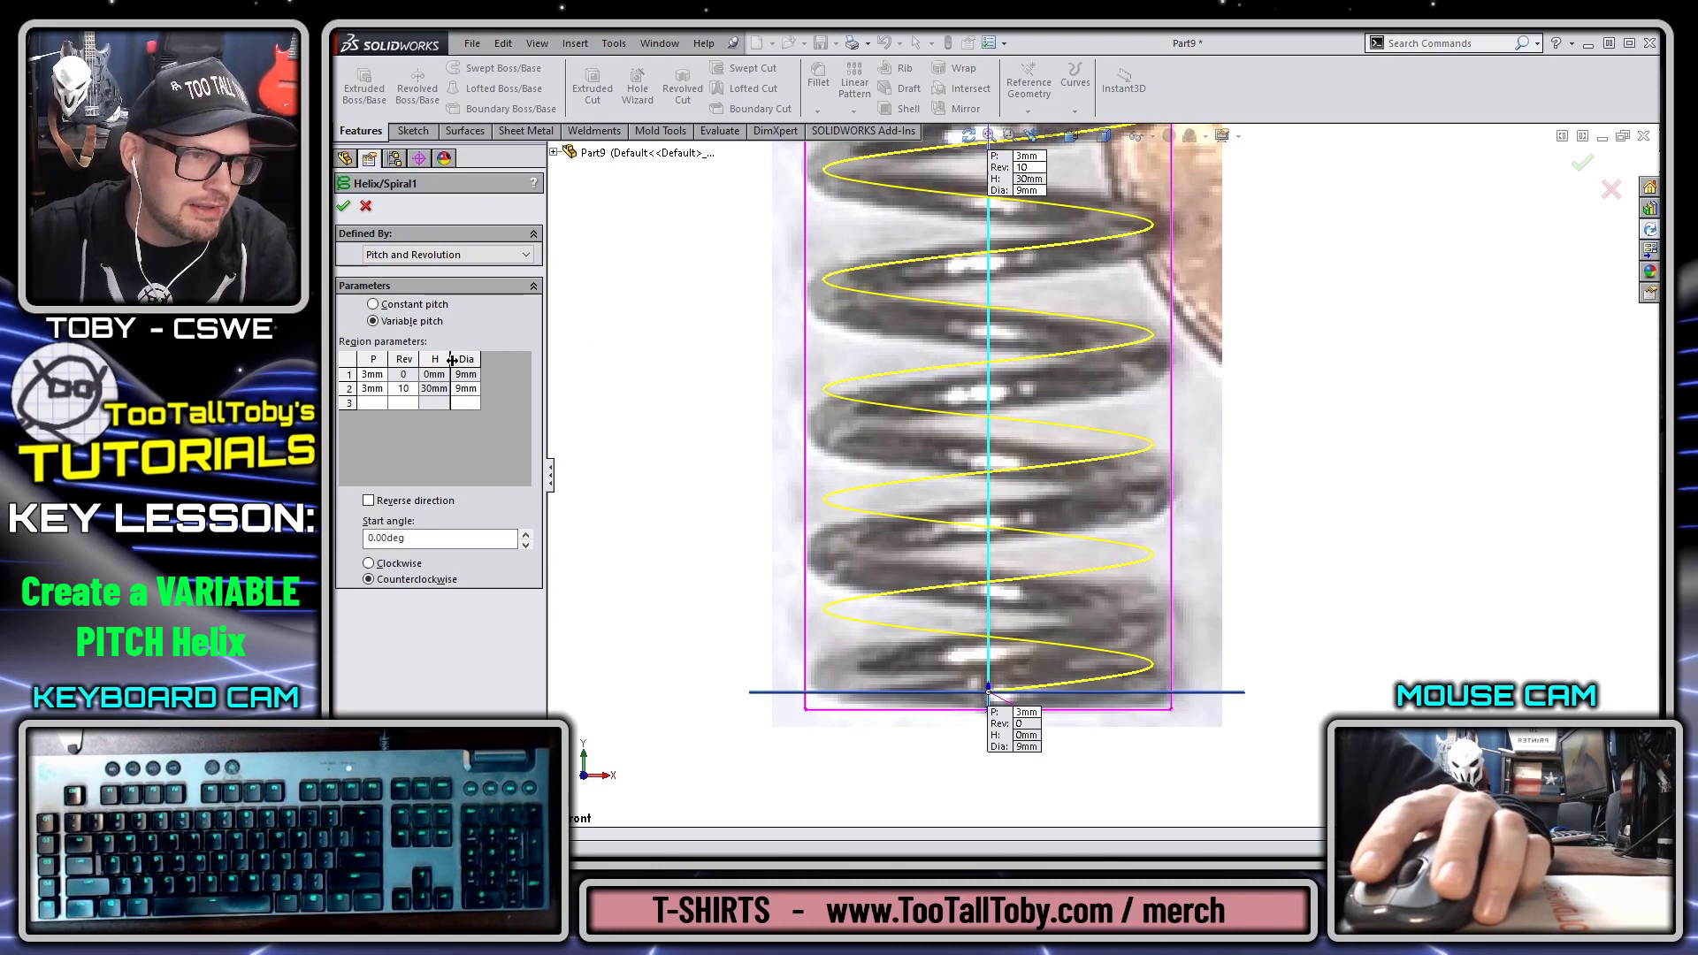
drag(452, 359, 403, 359)
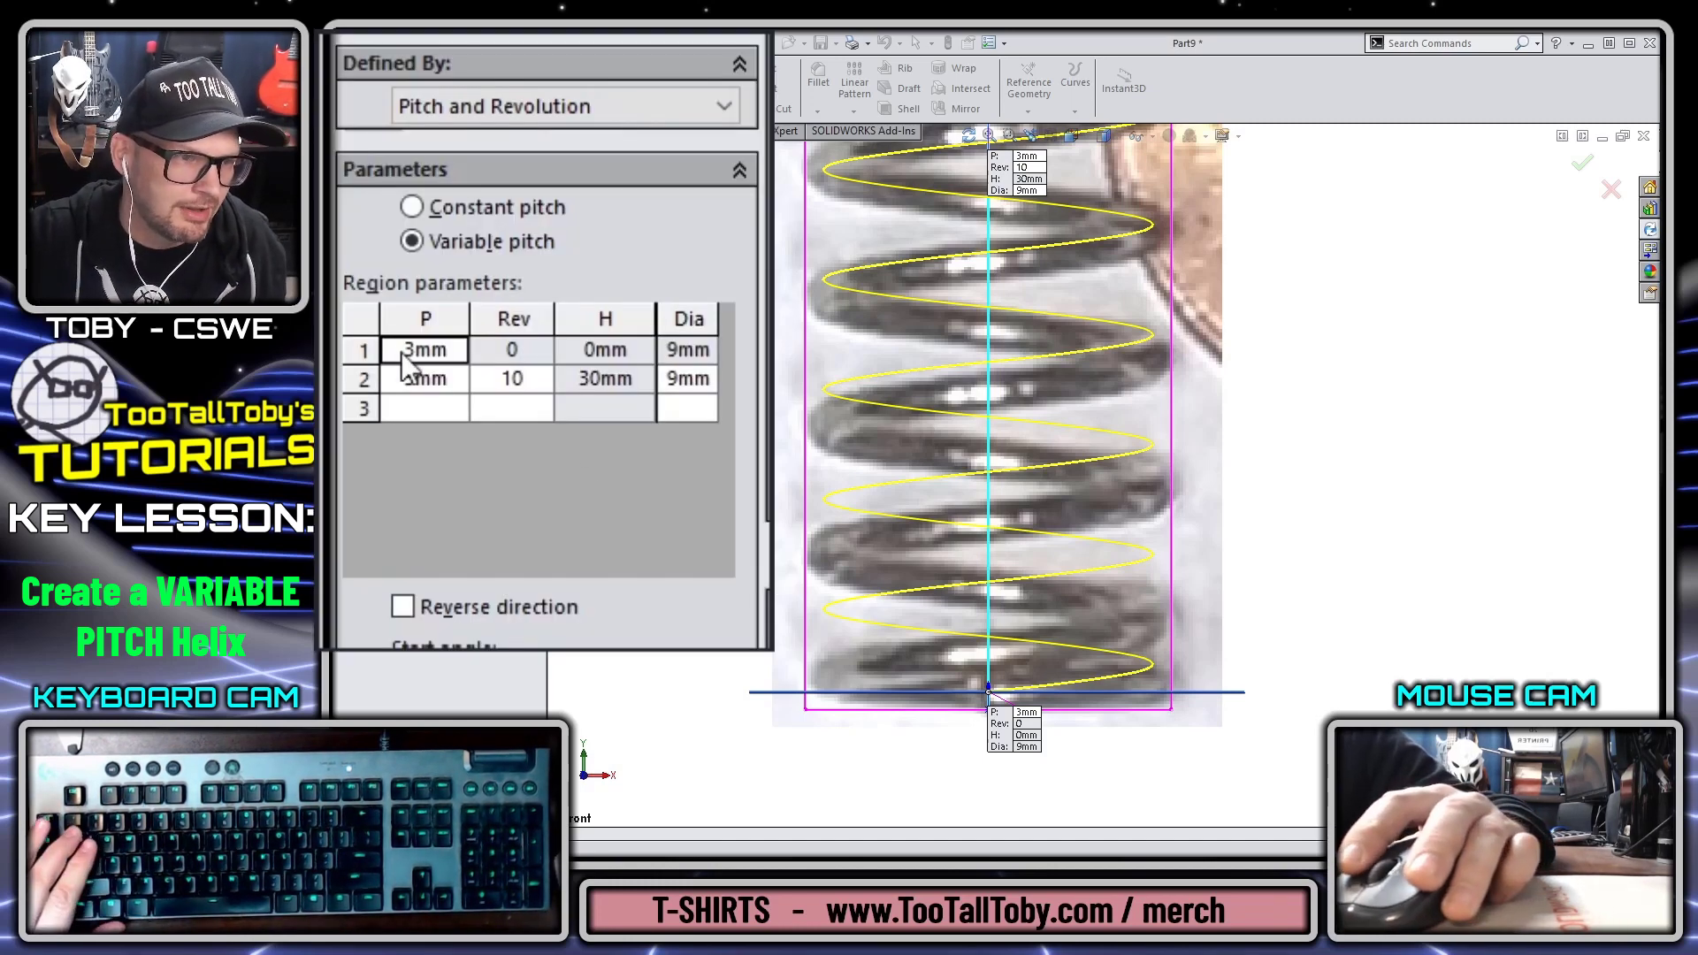
click(415, 358)
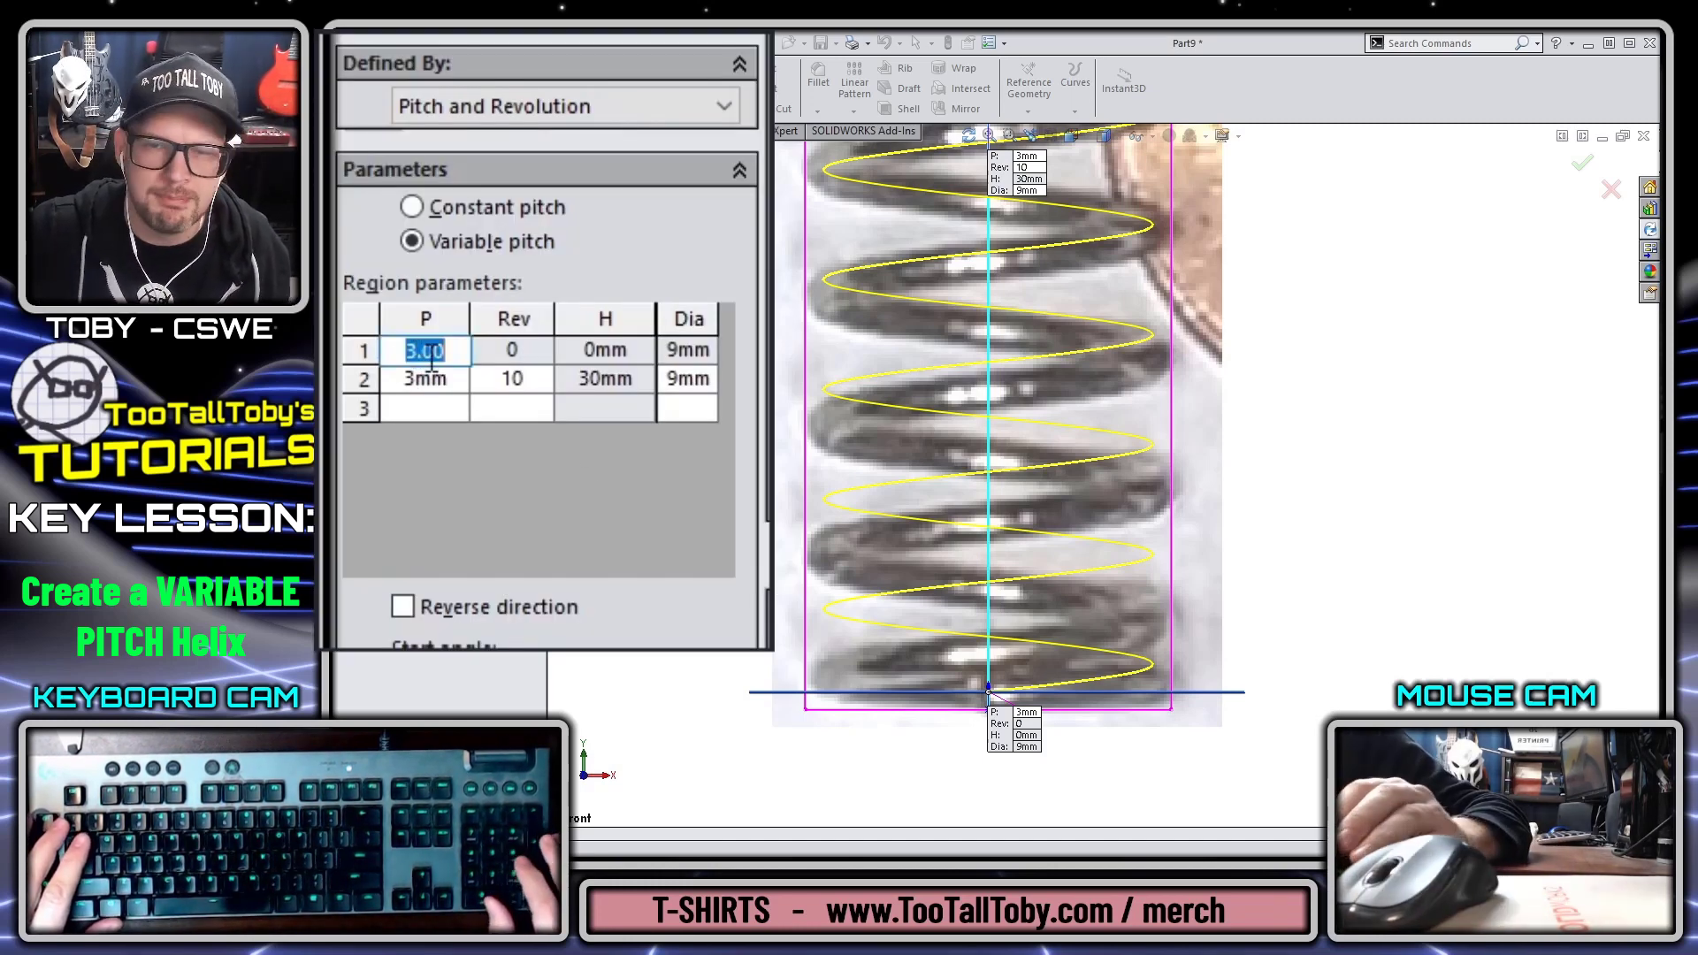
text(0.2)
click(426, 376)
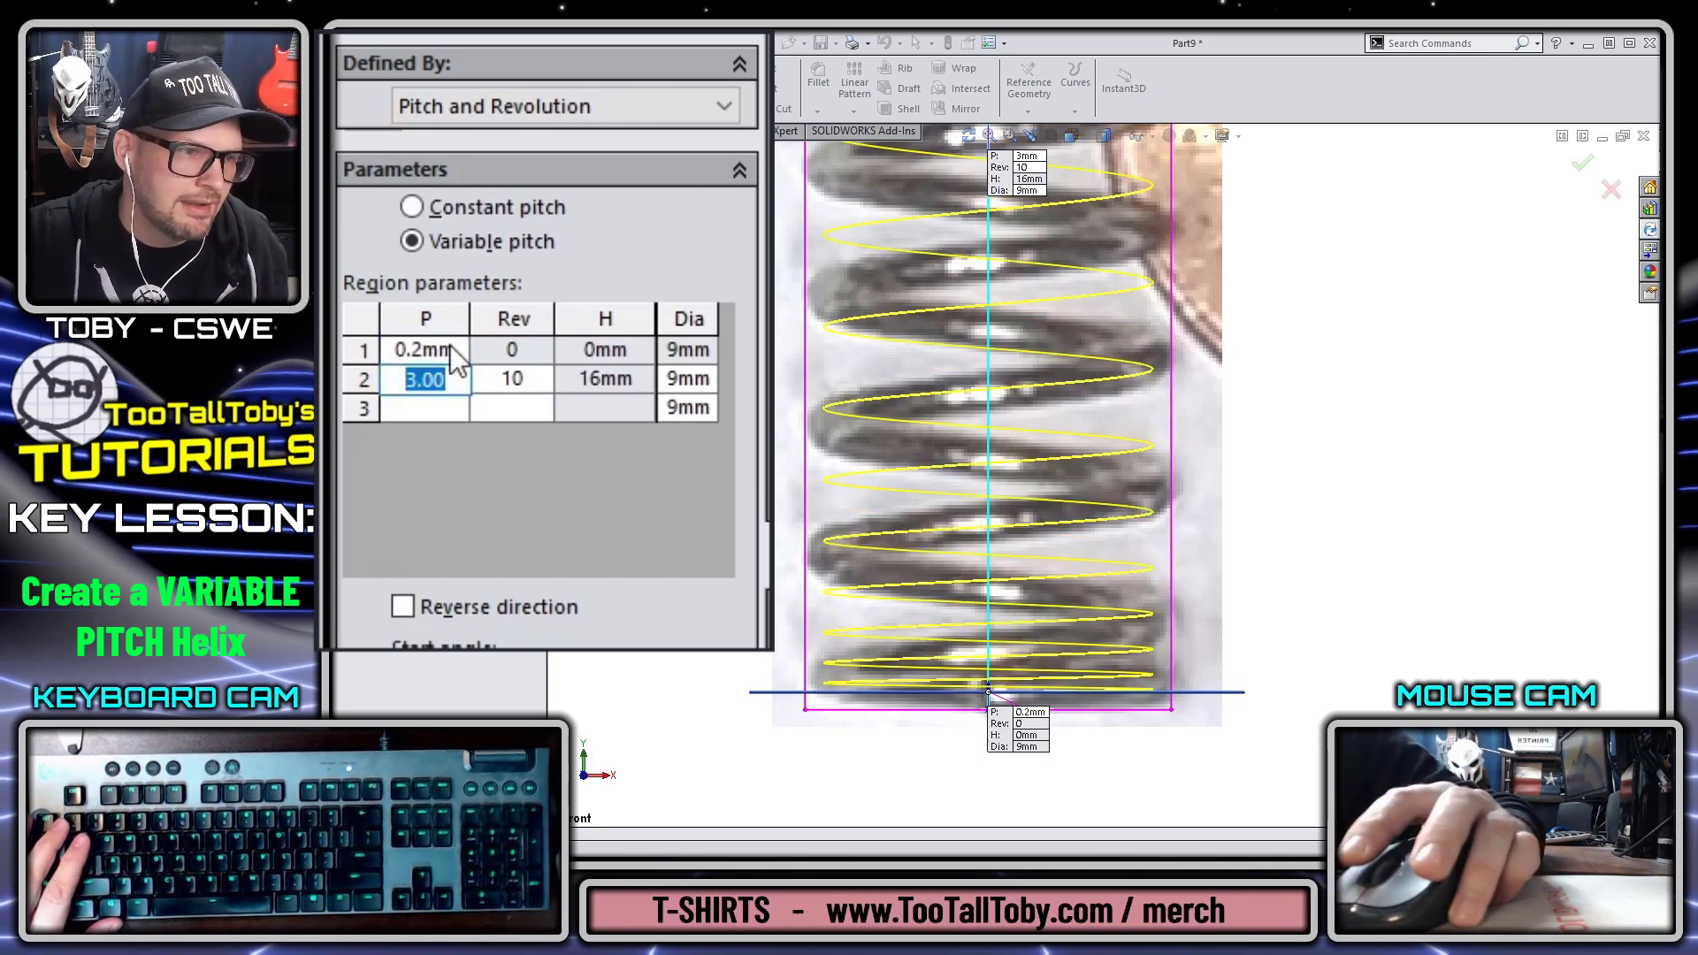
text(0.2)
key(Tab)
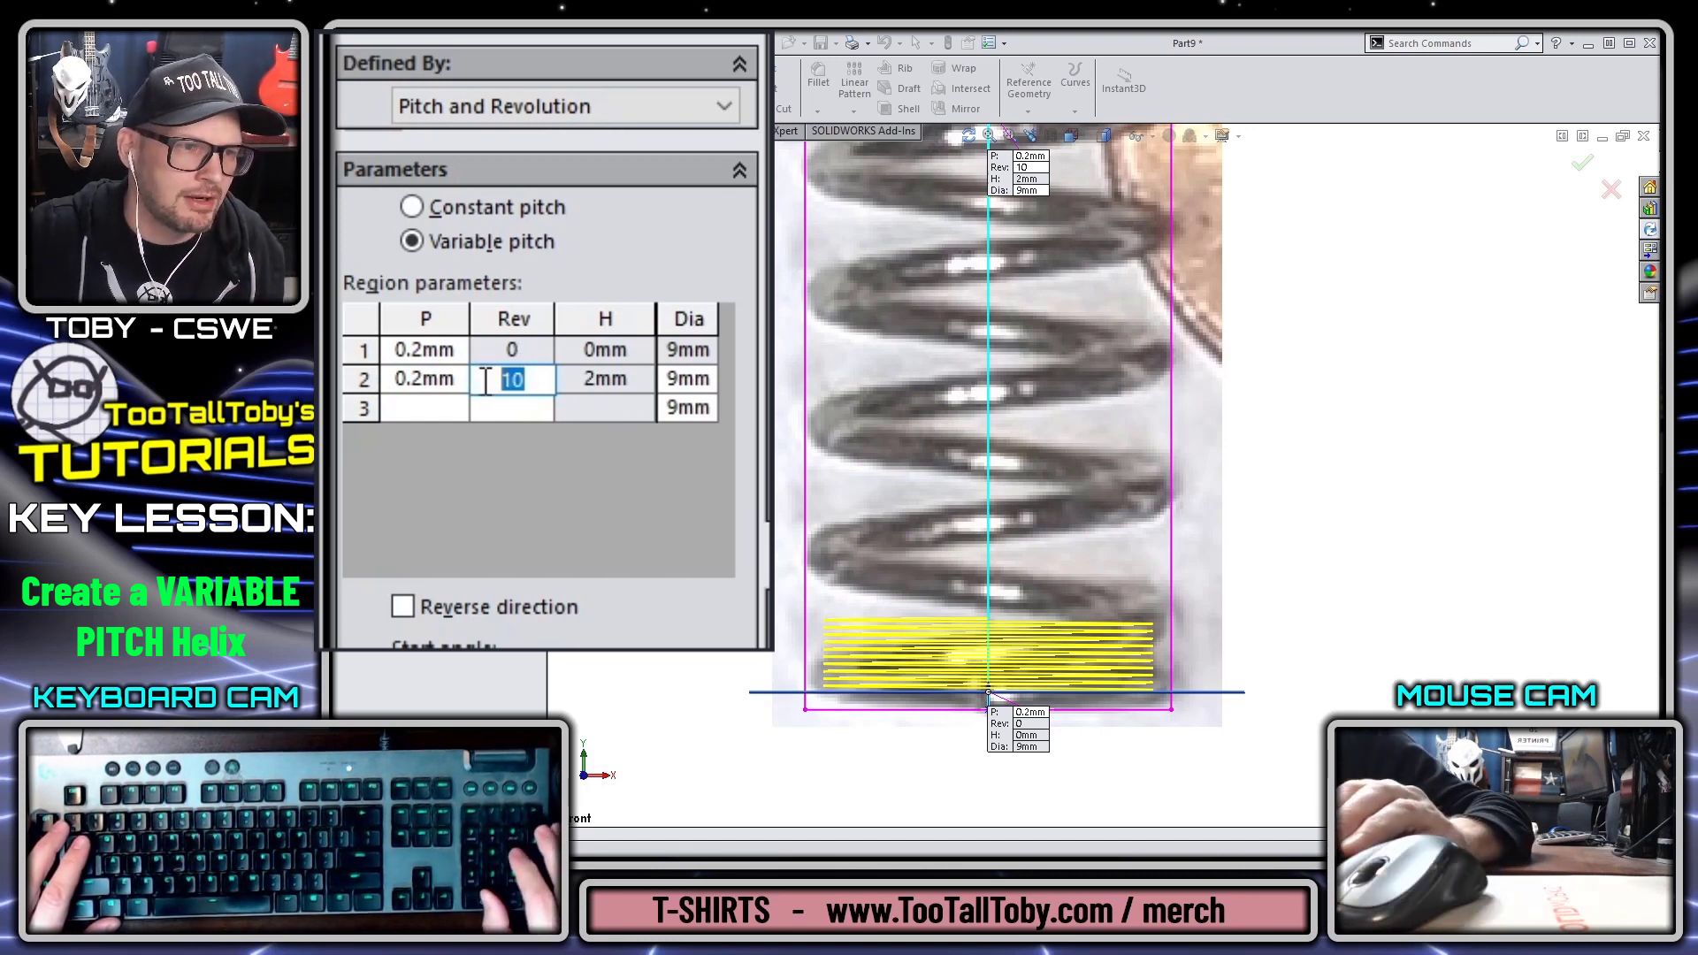
Step: Set the second region row to 0.5 revolutions, keeping its 9 mm diameter
text(0.5)
key(Tab)
text(0.1)
key(Tab)
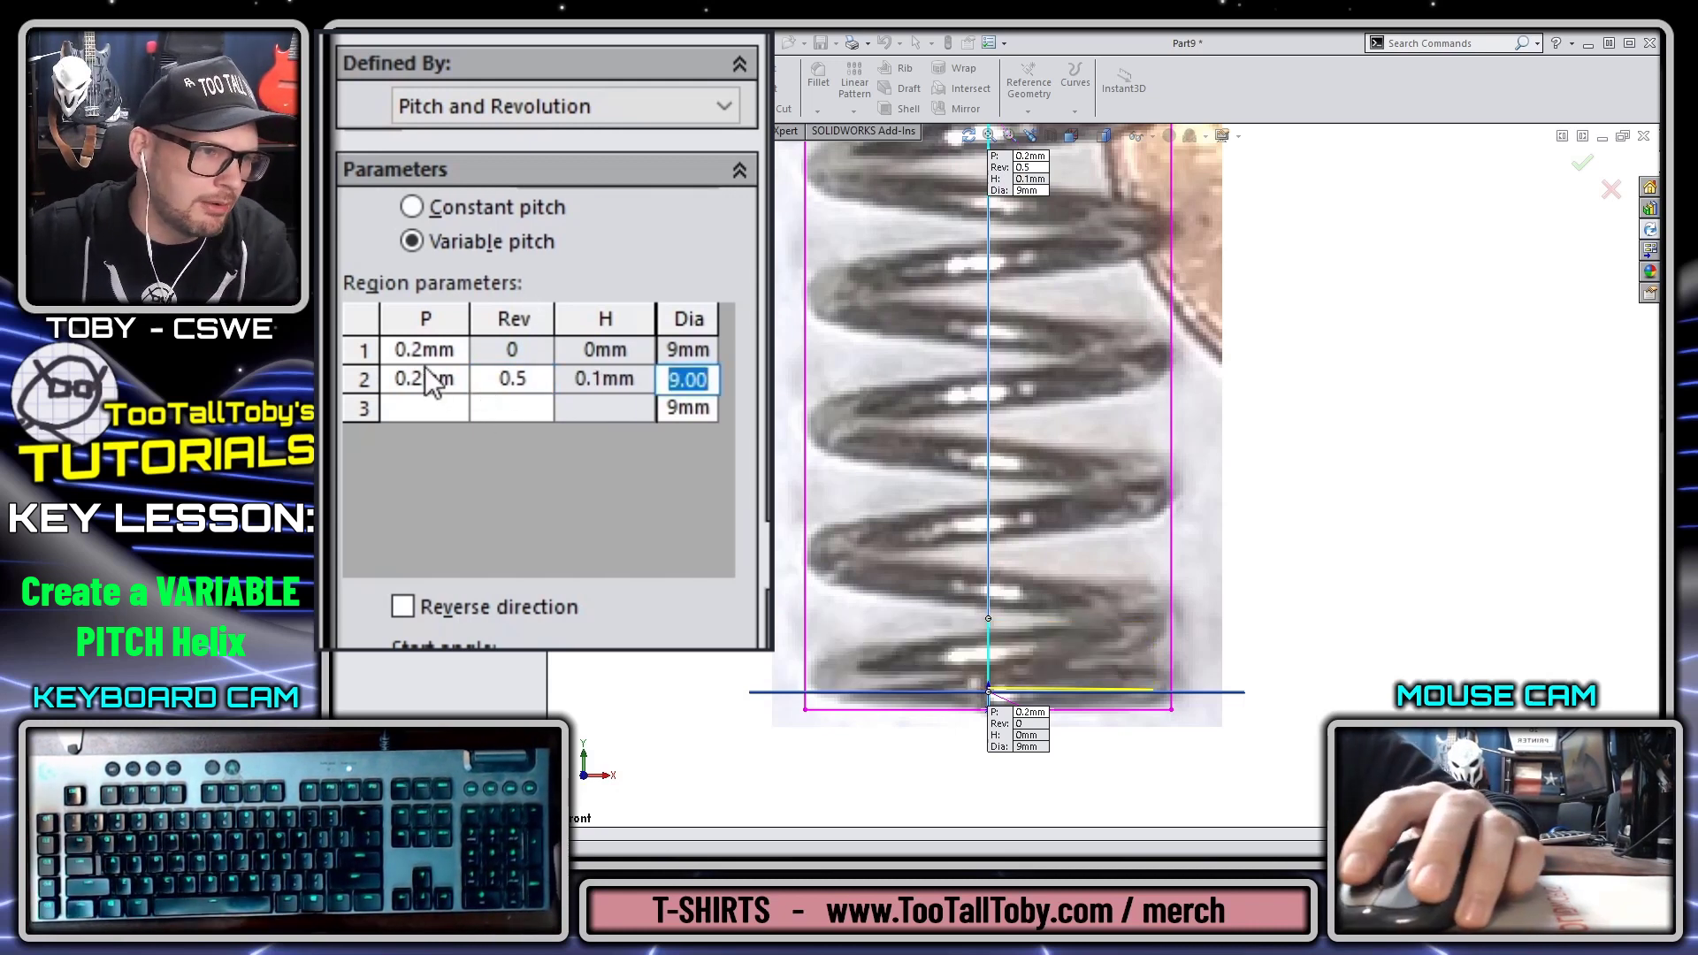
key(Return)
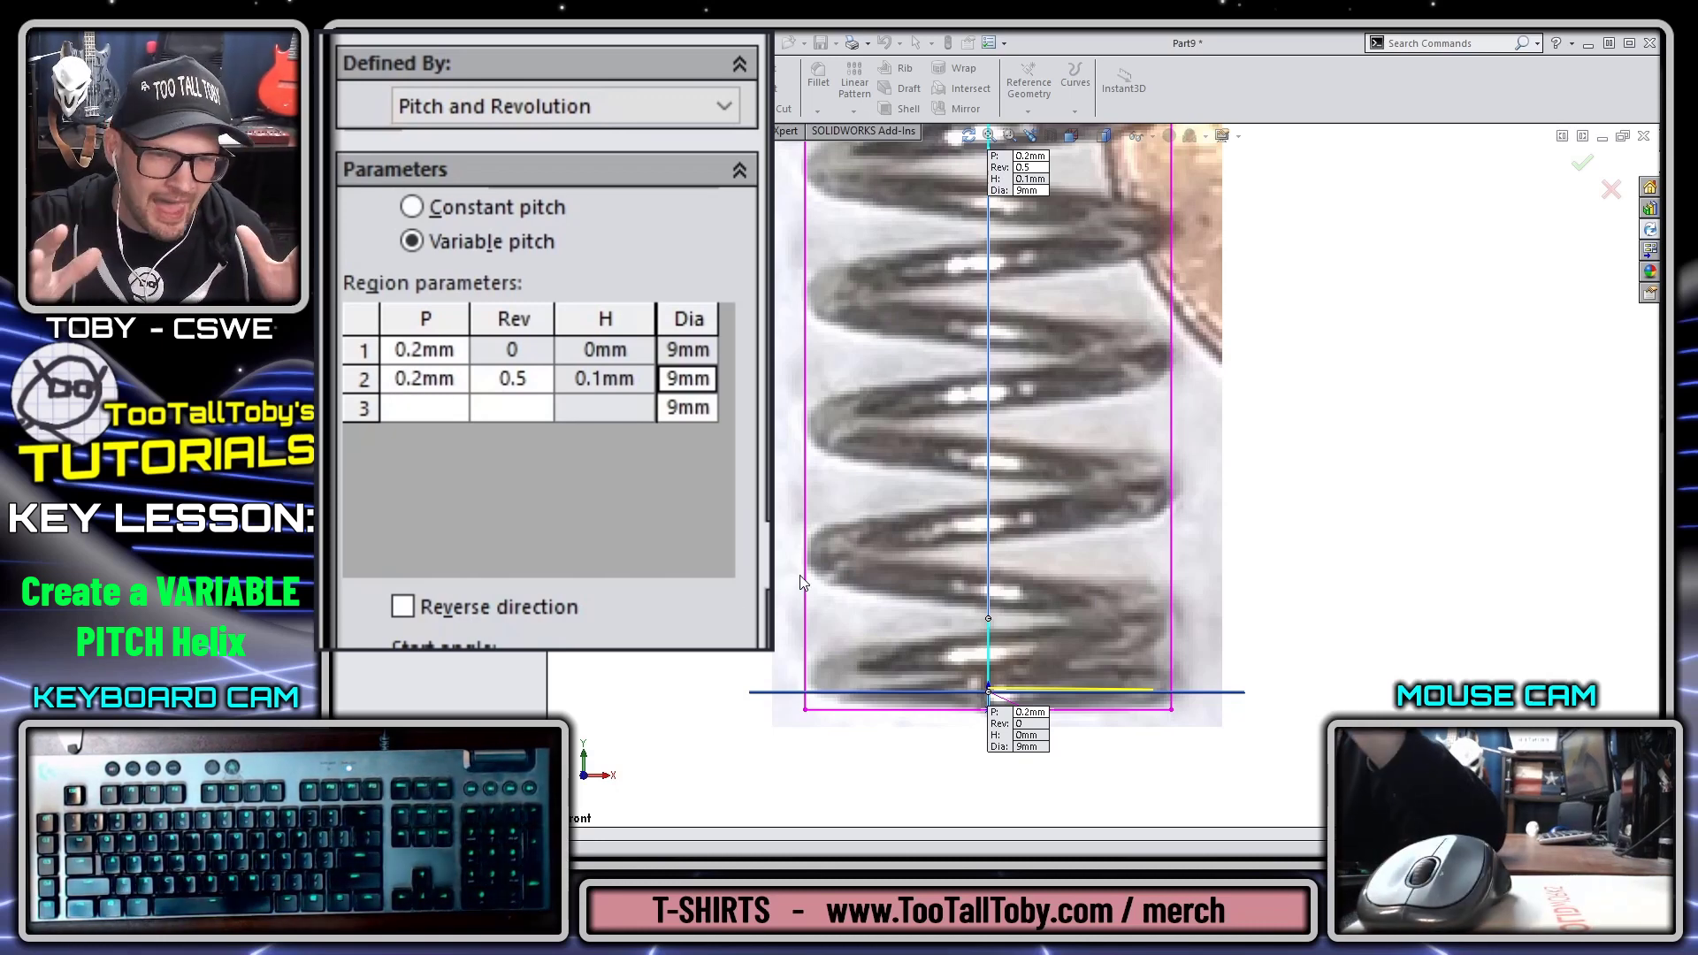
Step: Compare the half-turn segment with the side picture and try to set the second row's pitch to 0.1 mm
mouse_move(775, 607)
middle_down()
mouse_move(826, 607)
mouse_move(982, 728)
mouse_move(1073, 615)
middle_up()
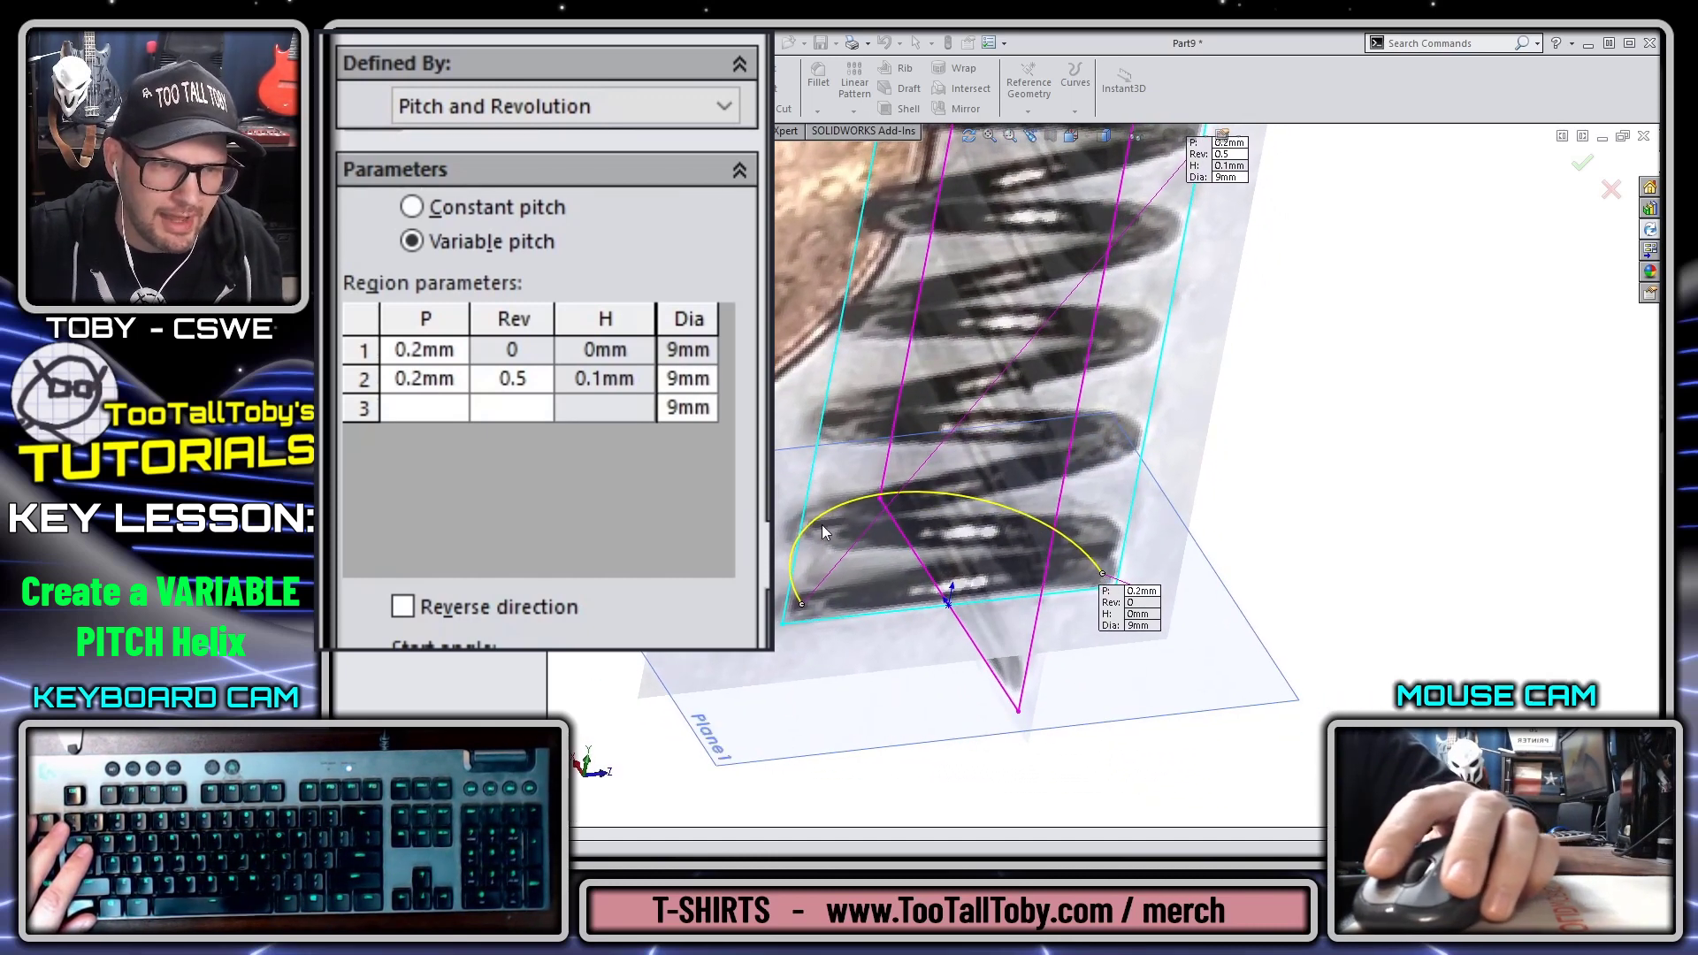
middle_drag(889, 665, 886, 580)
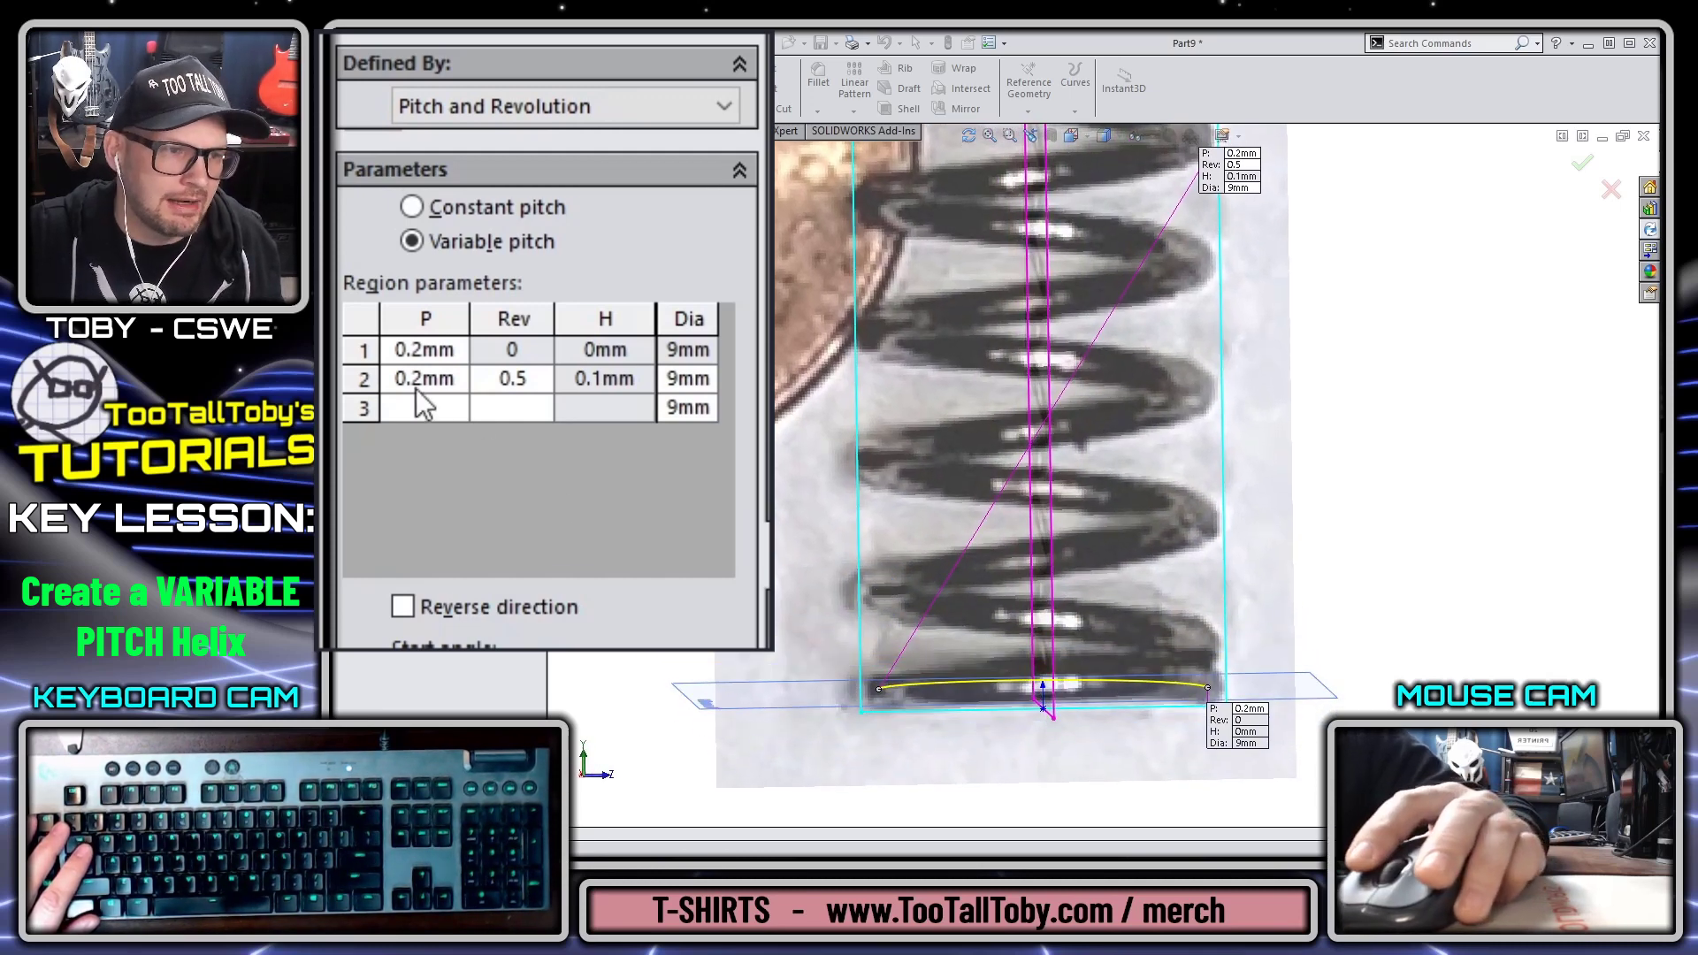
text(0.1)
key(Return)
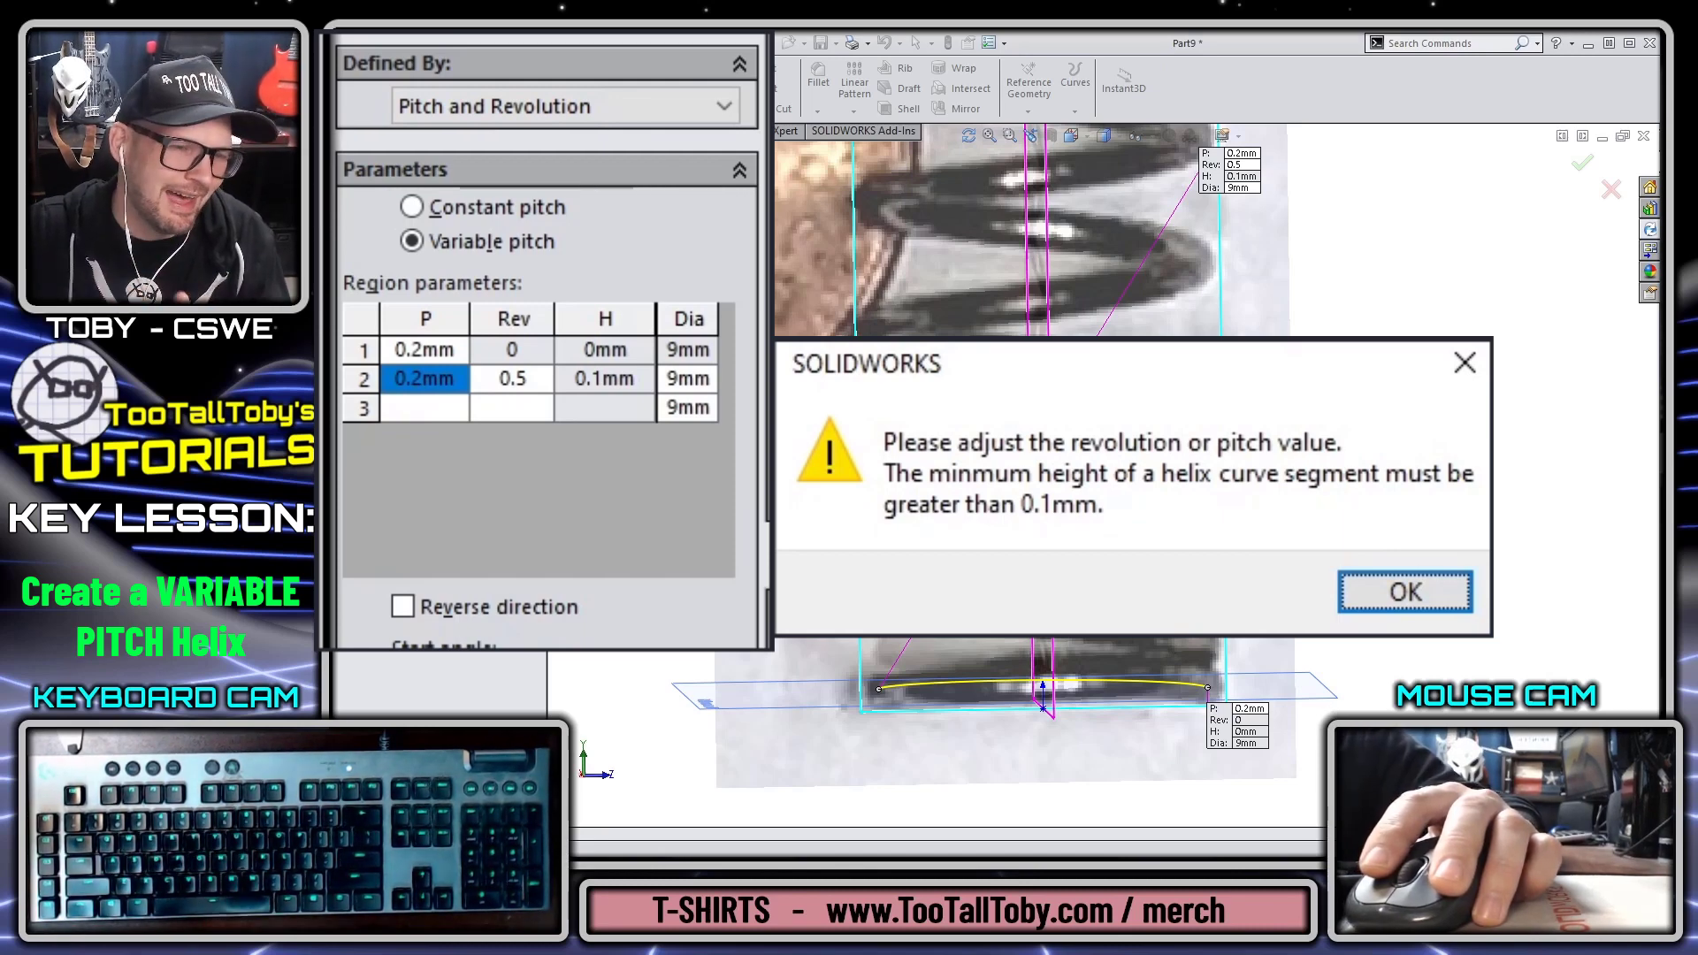
click(1404, 590)
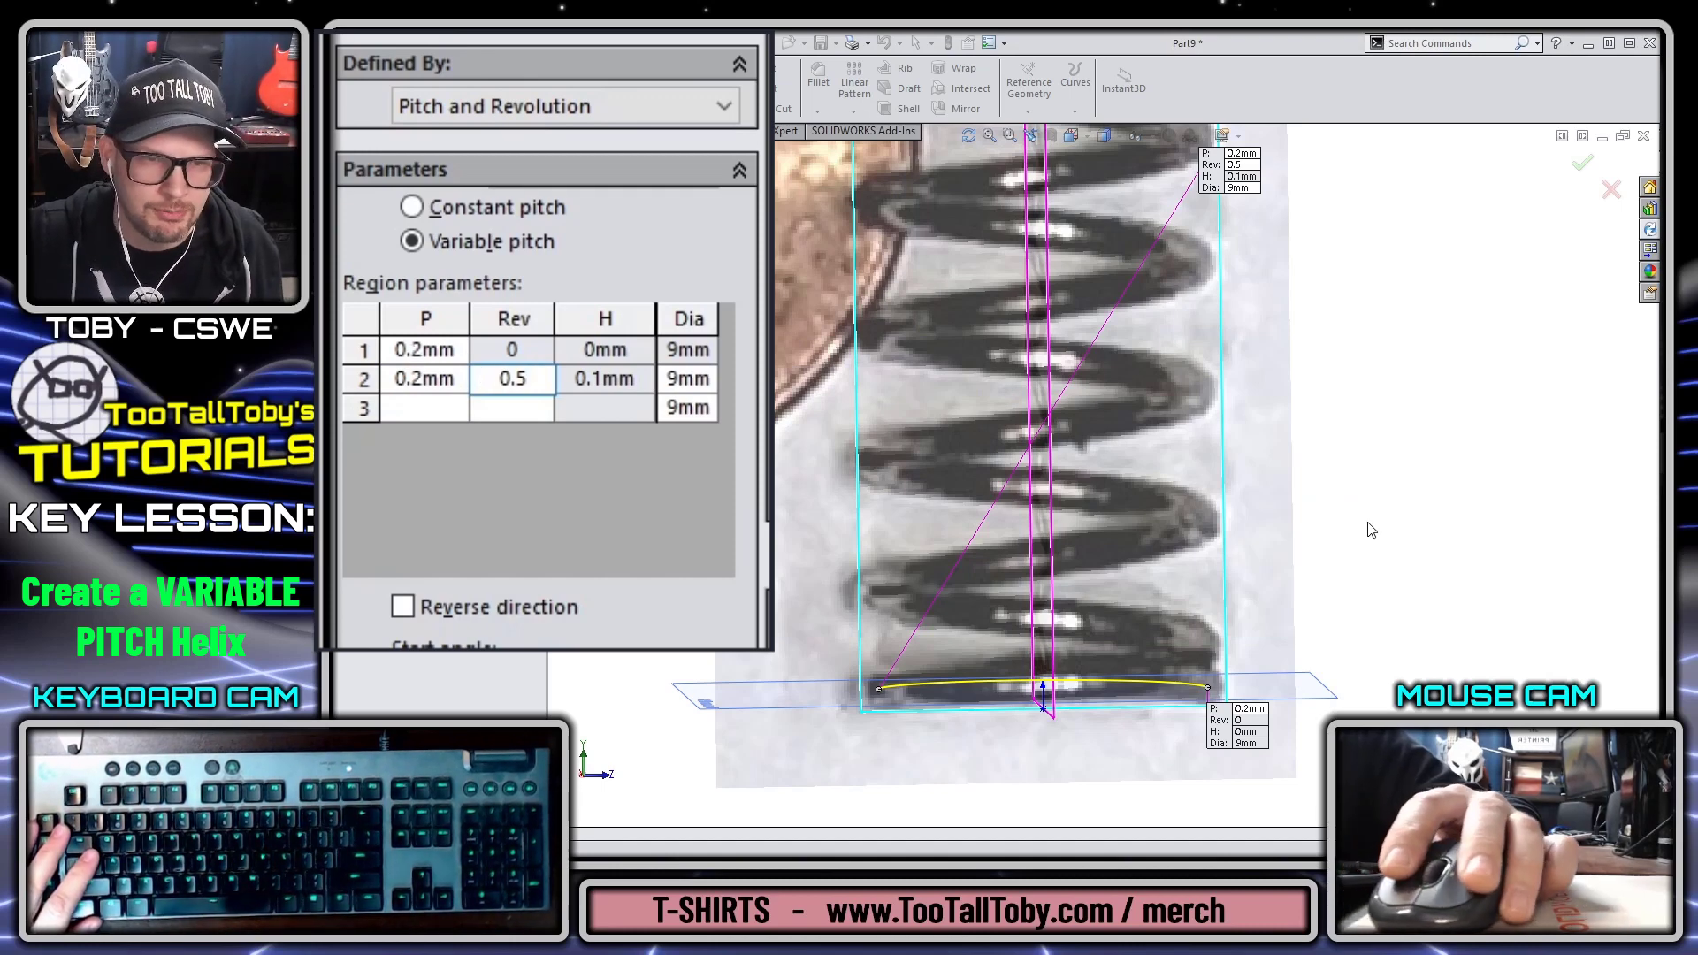
click(1408, 449)
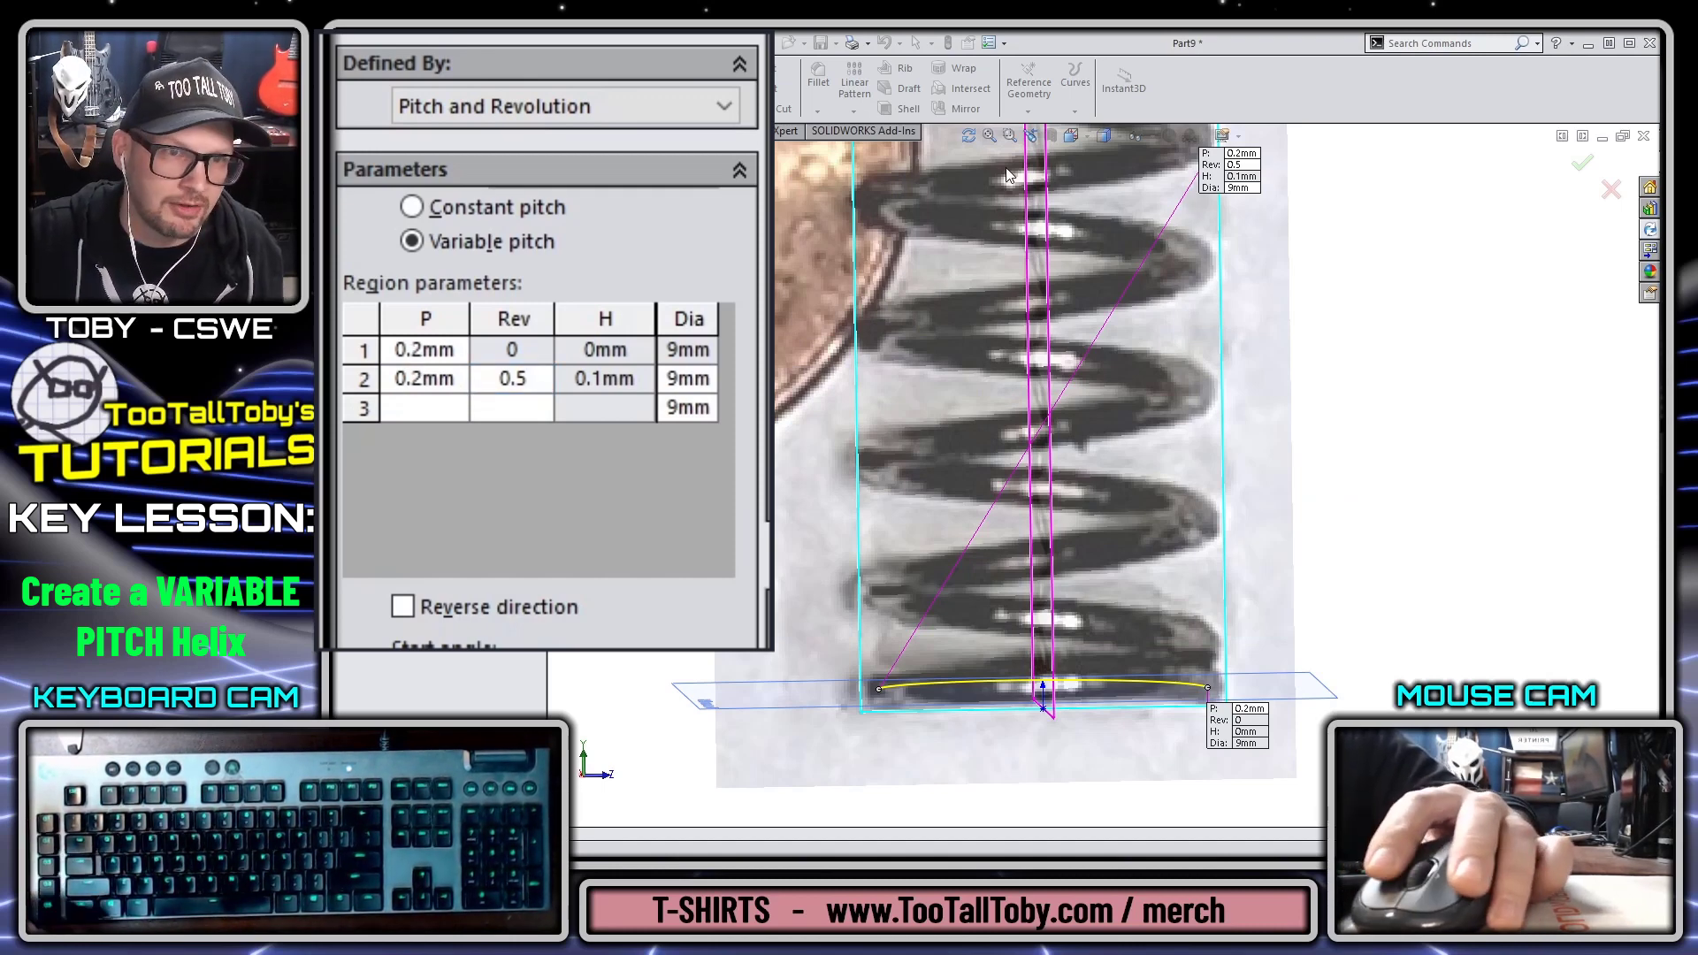
click(1036, 138)
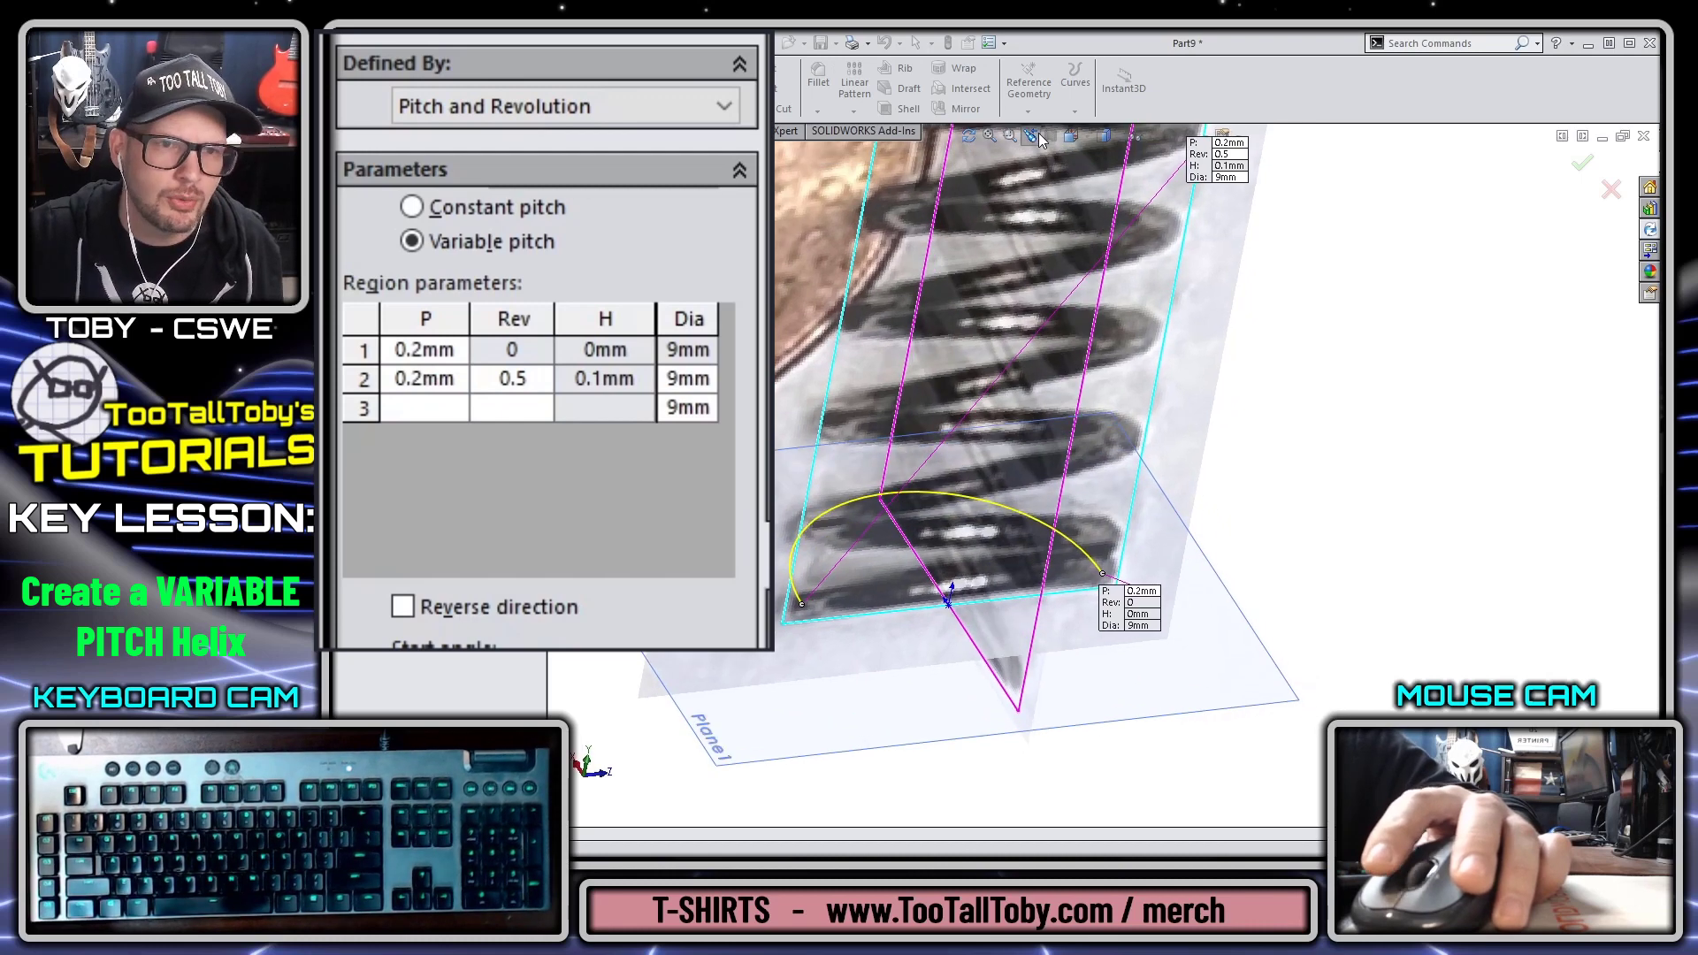
click(1036, 138)
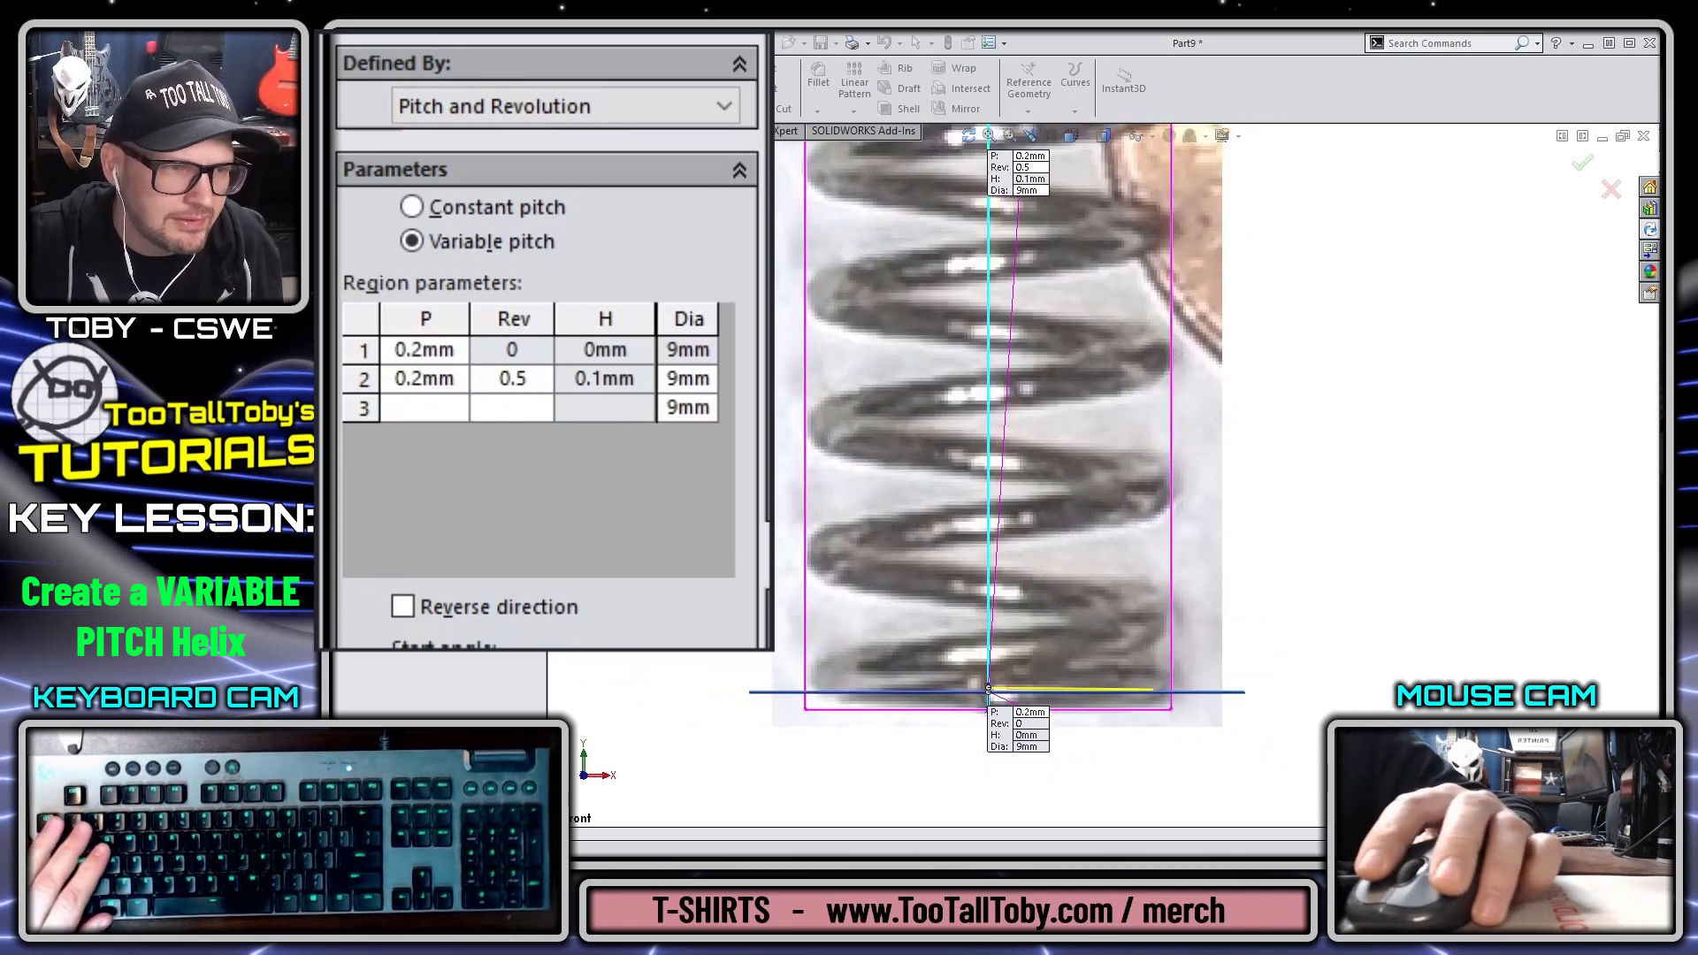
Step: Add a third region row at 0.75 revolutions with a 1 mm pitch
click(436, 405)
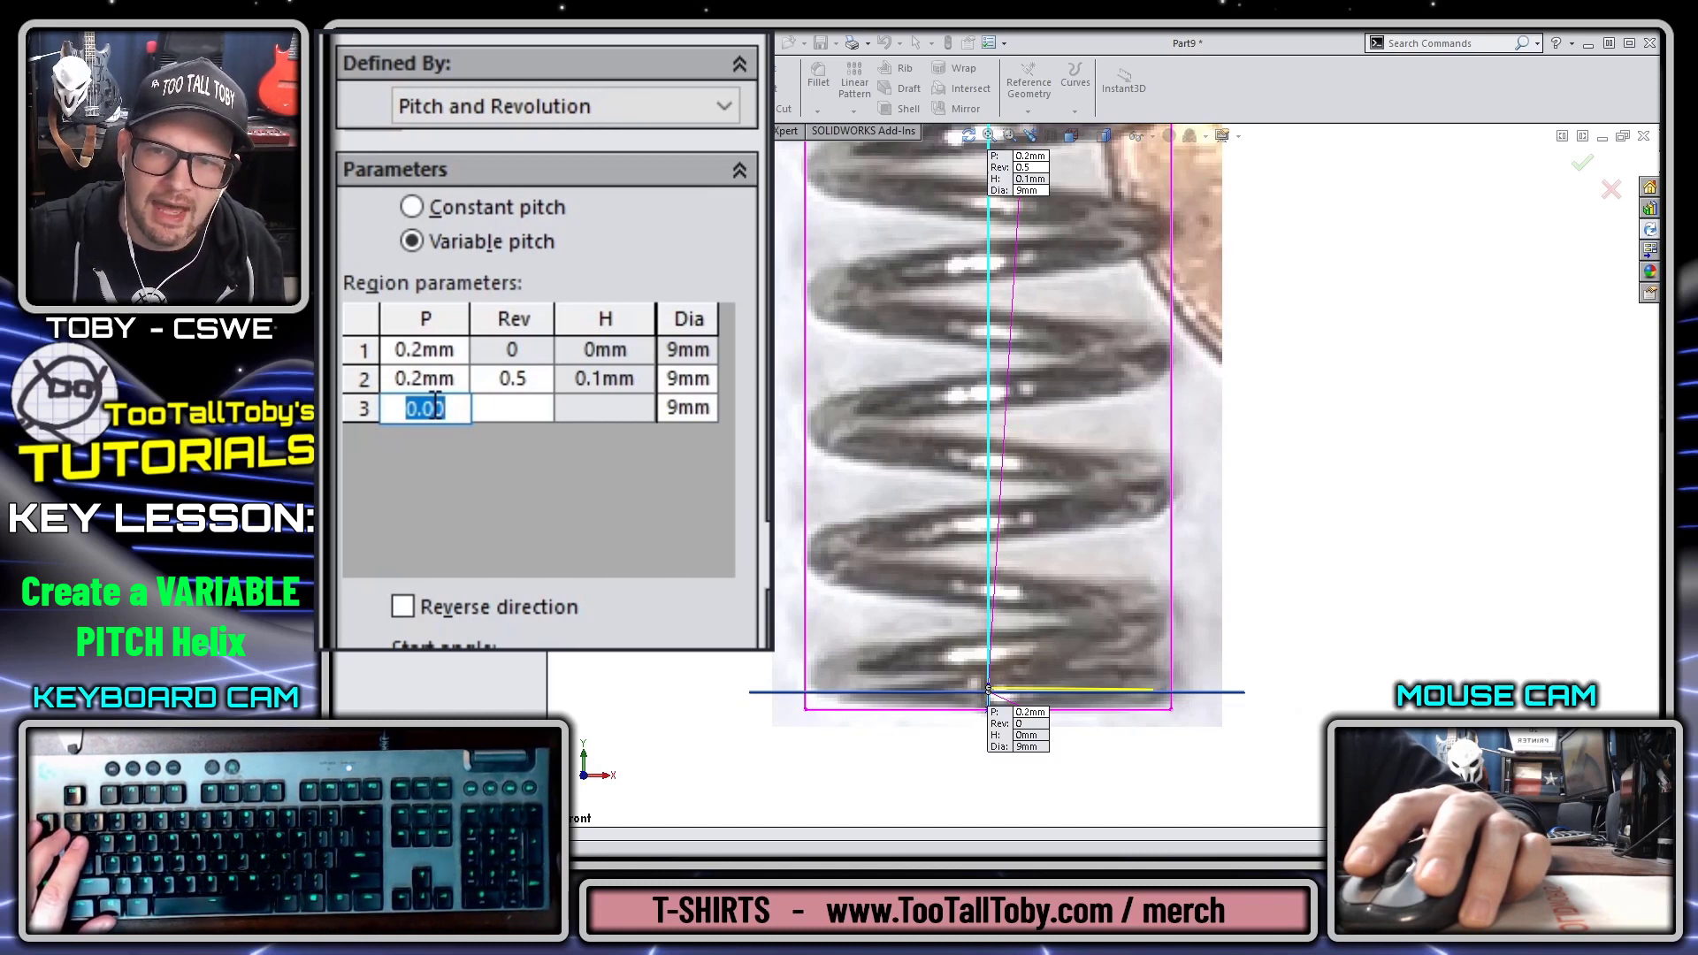
click(511, 408)
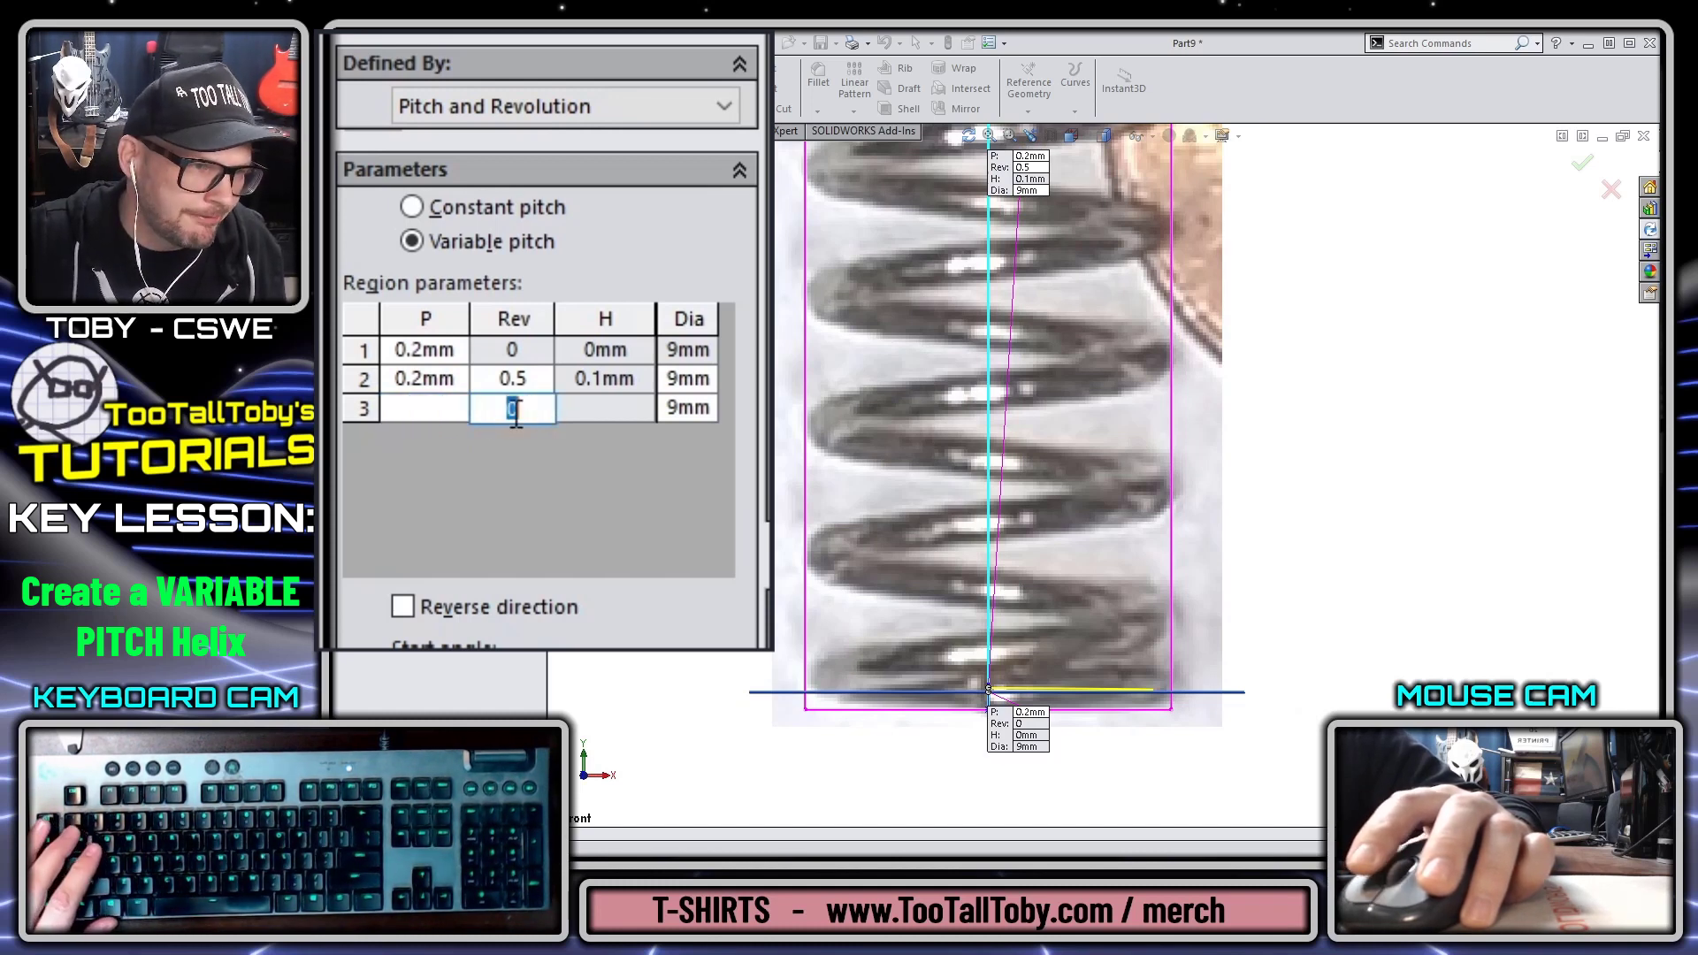
text(0.75)
key(shift+Tab)
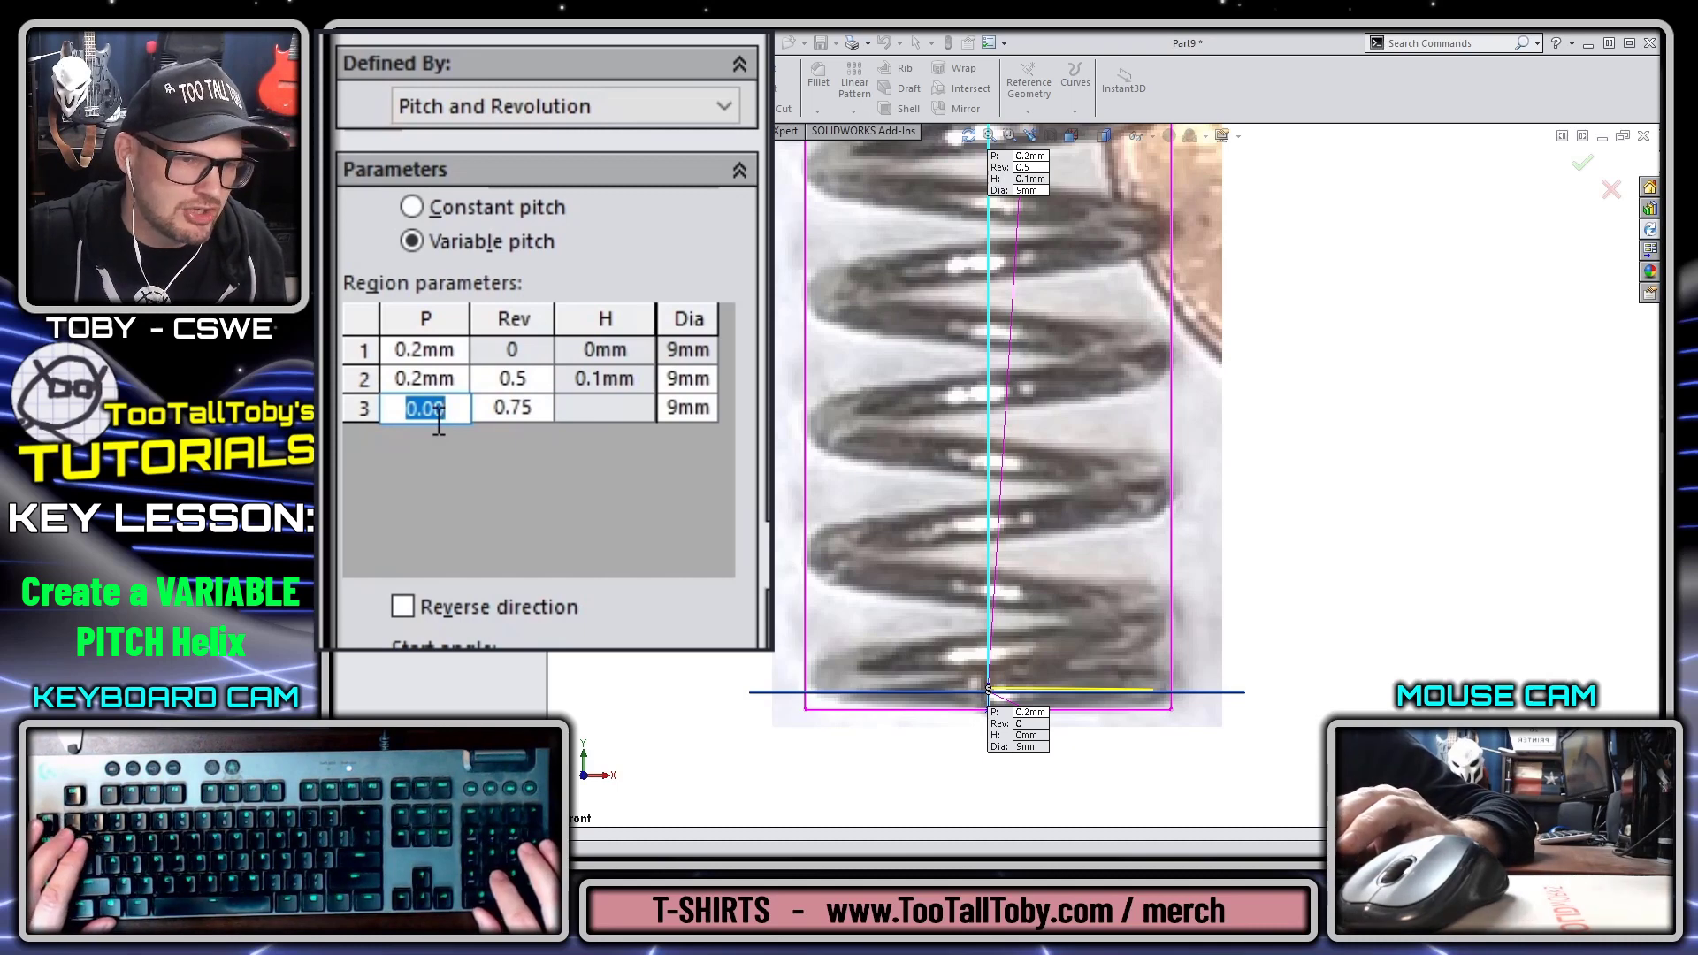
text(1)
key(Return)
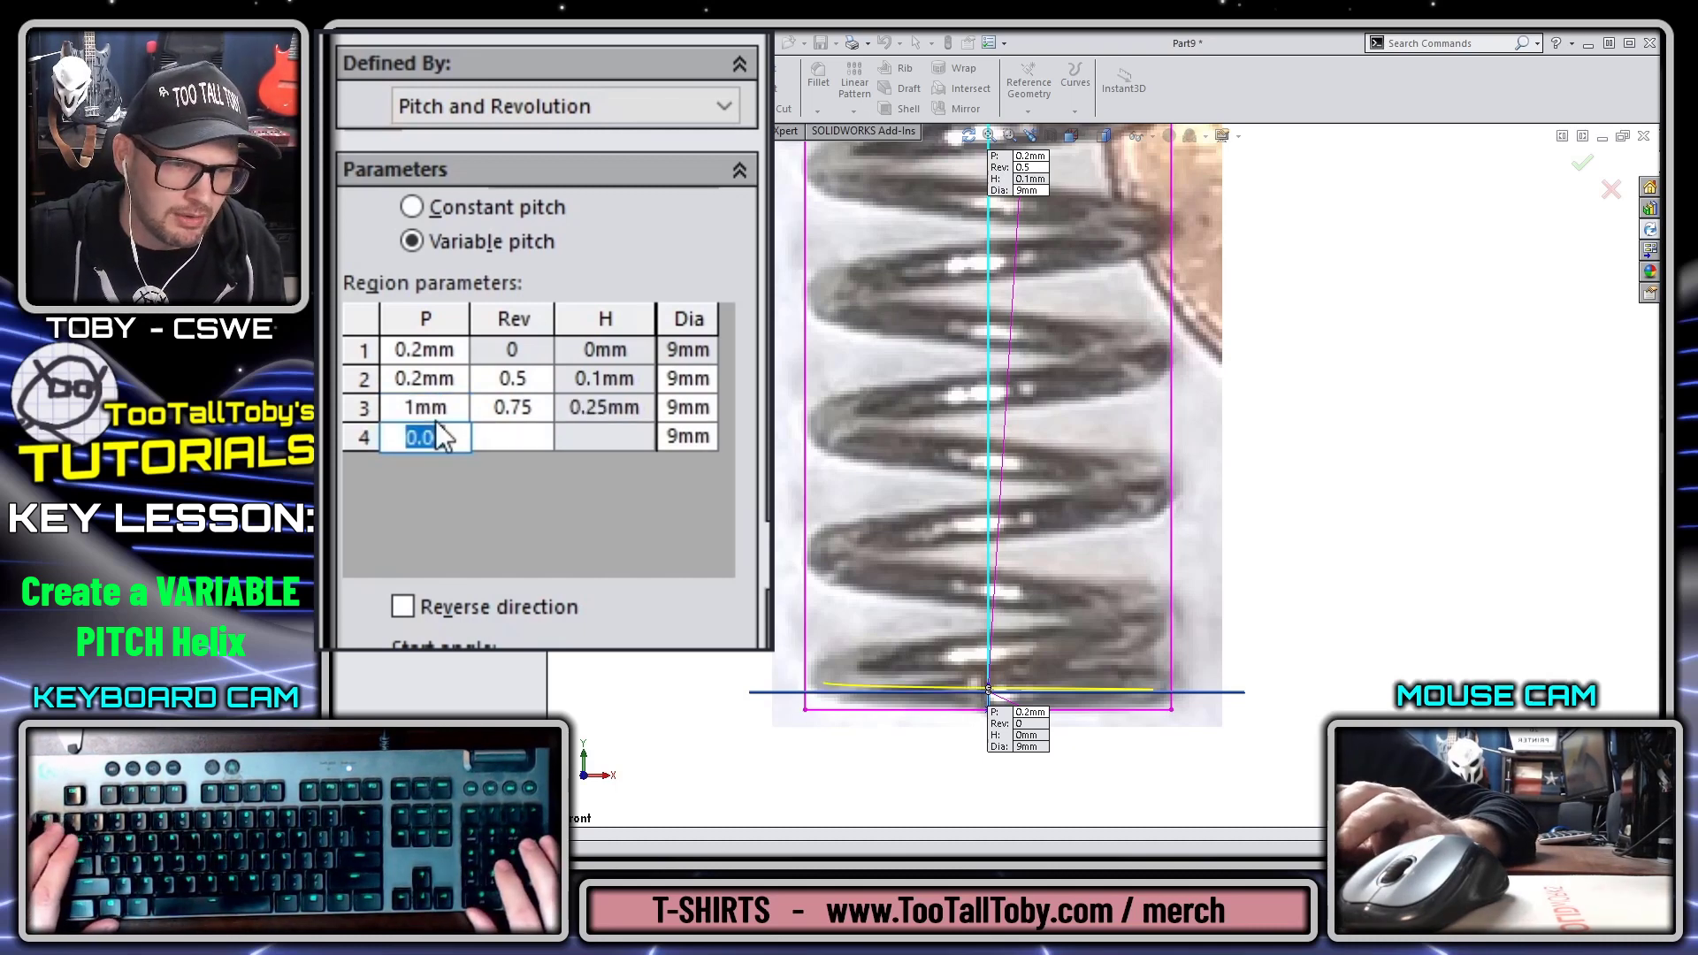
Step: Compare the helix end with the front picture, try a 1.5 mm pitch in row 3, and set it to 2 mm
scroll(778, 699, down, 5)
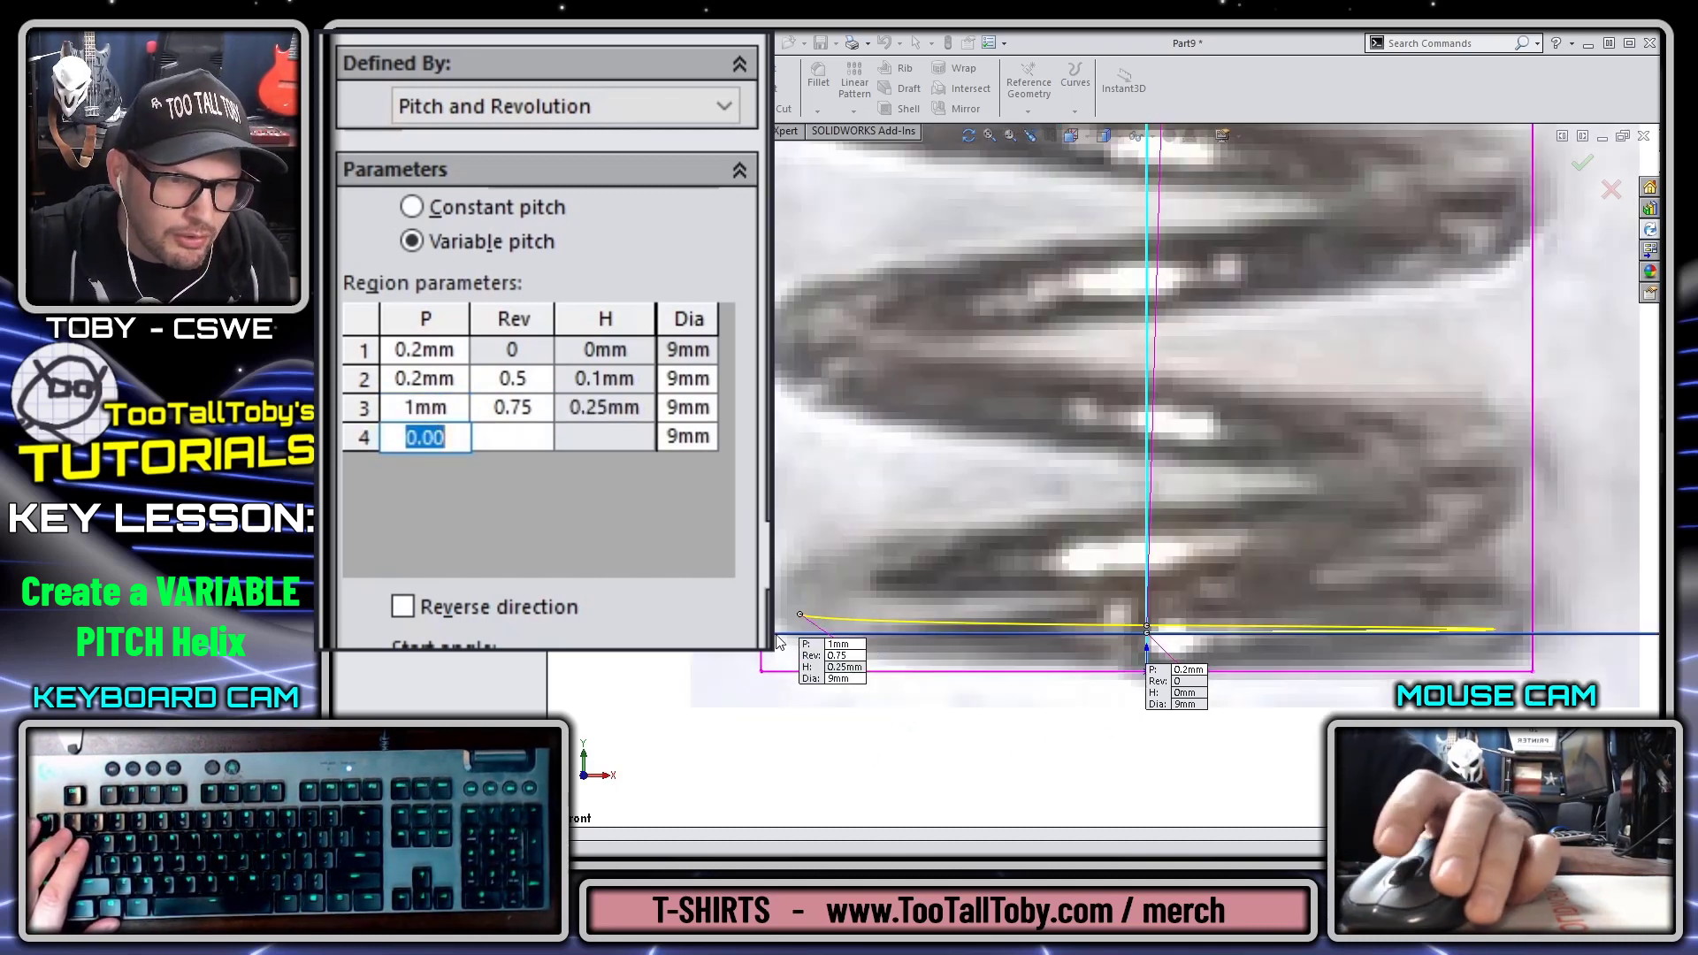
drag(824, 666, 634, 679)
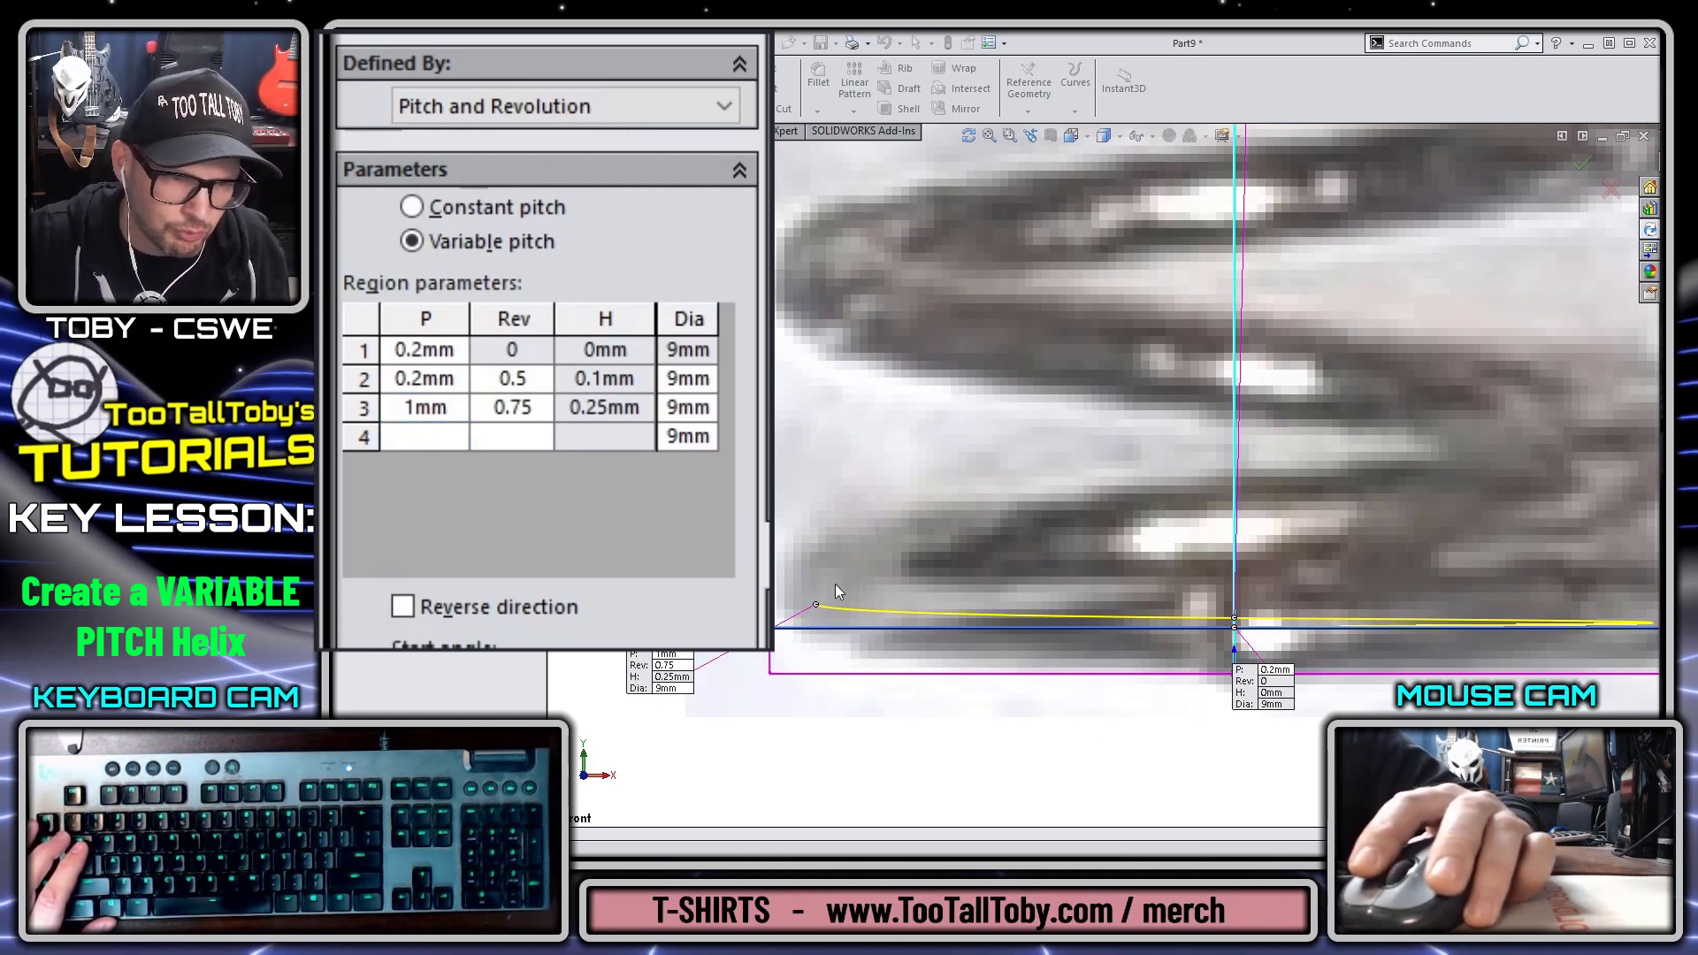
double_click(423, 407)
text(1.5)
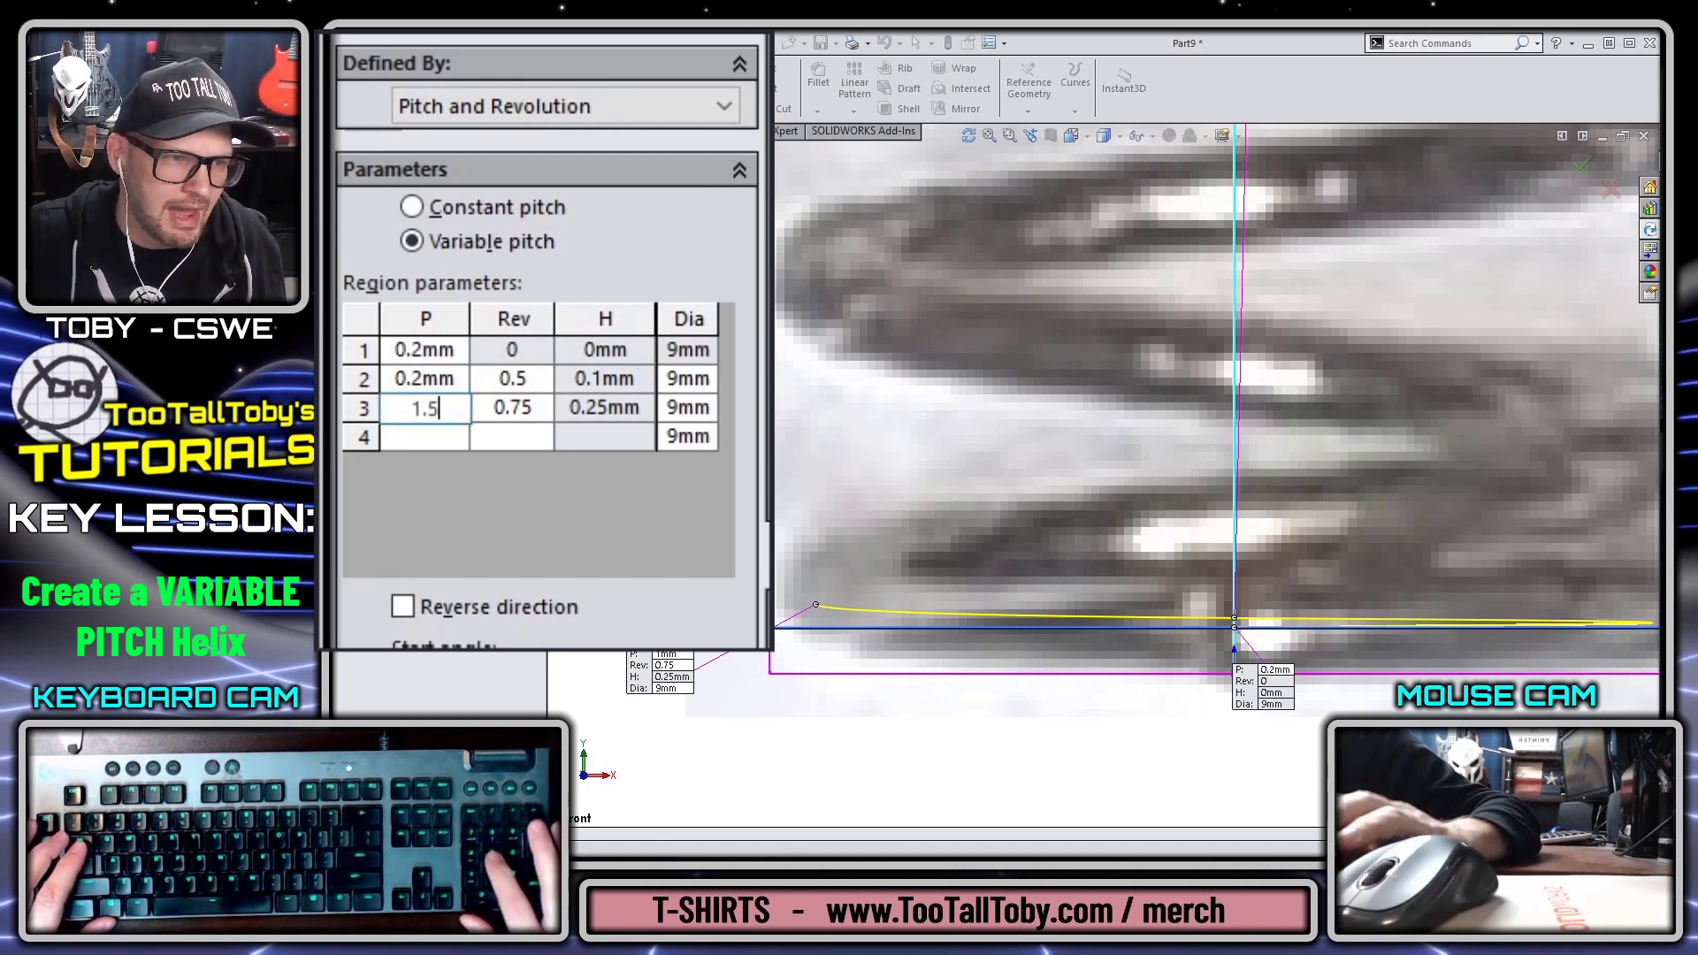
key(Tab)
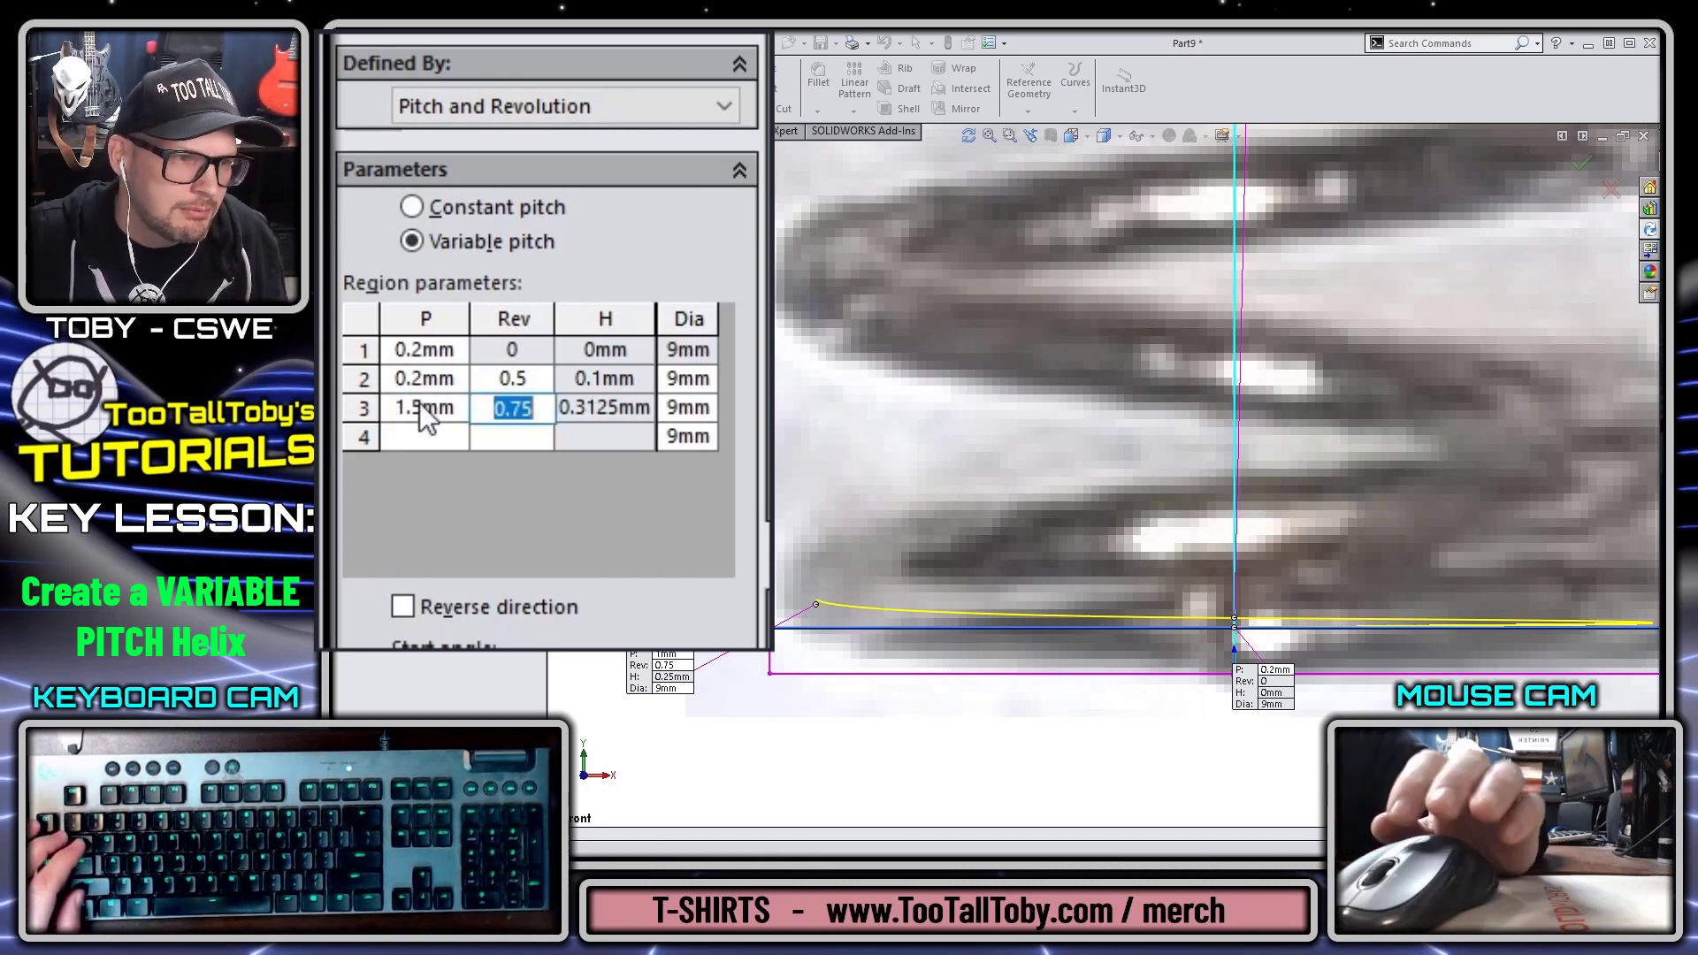
key(Tab)
double_click(421, 405)
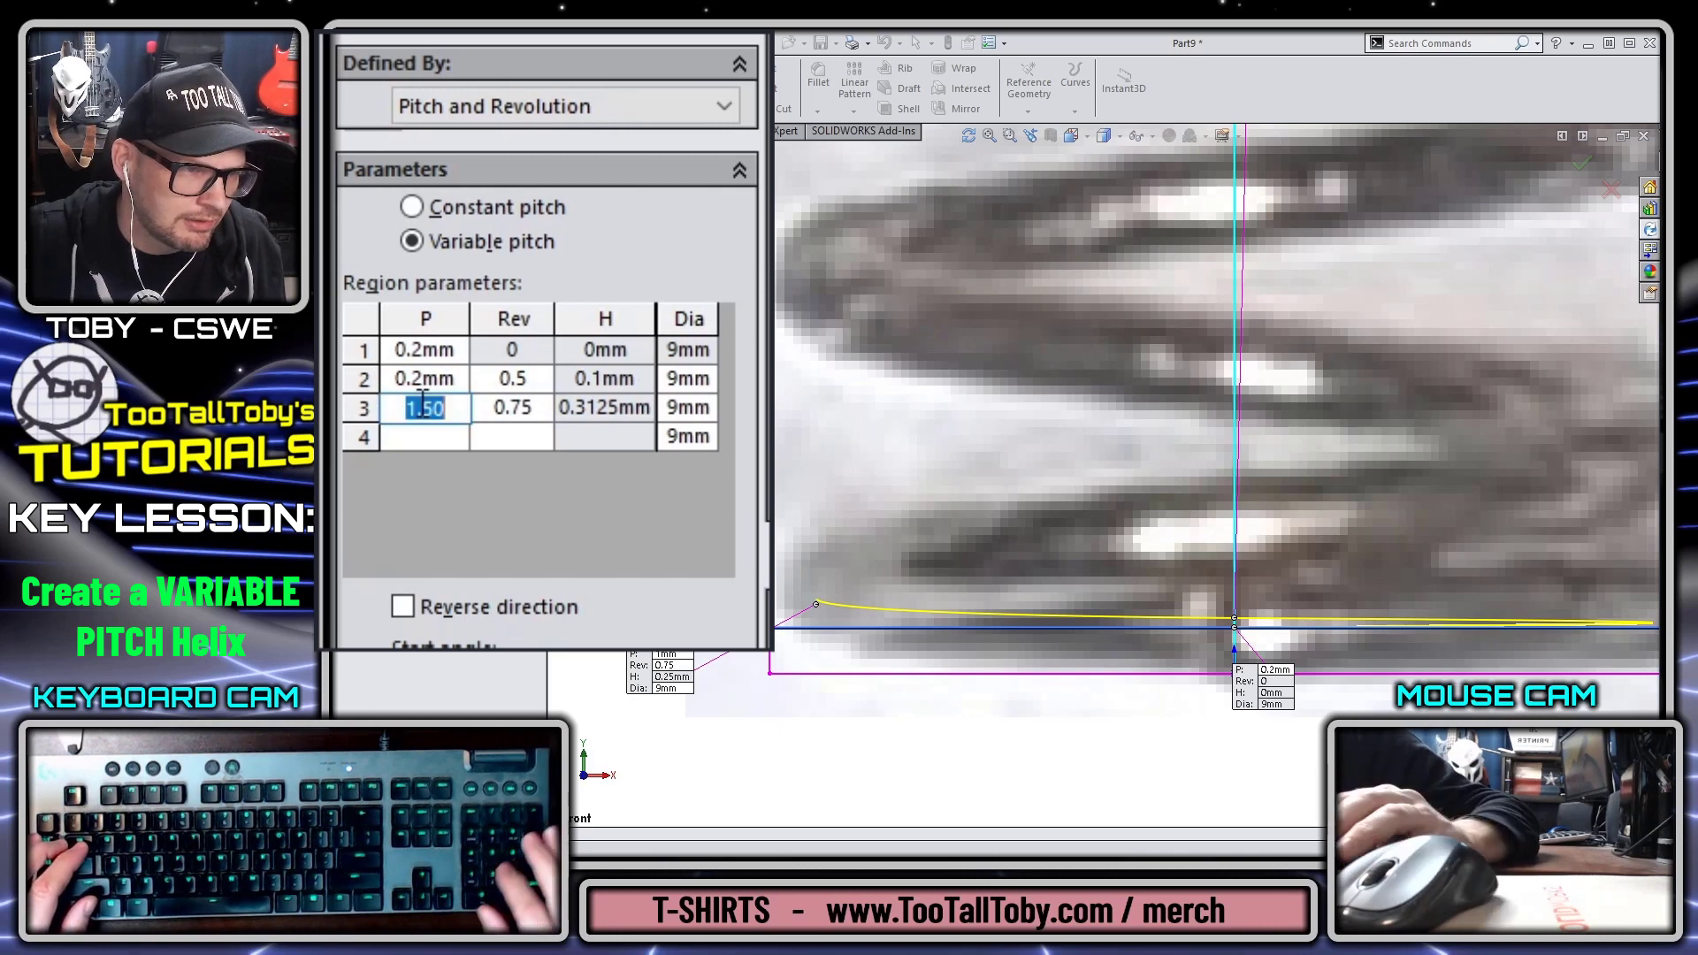
text(2)
key(Tab)
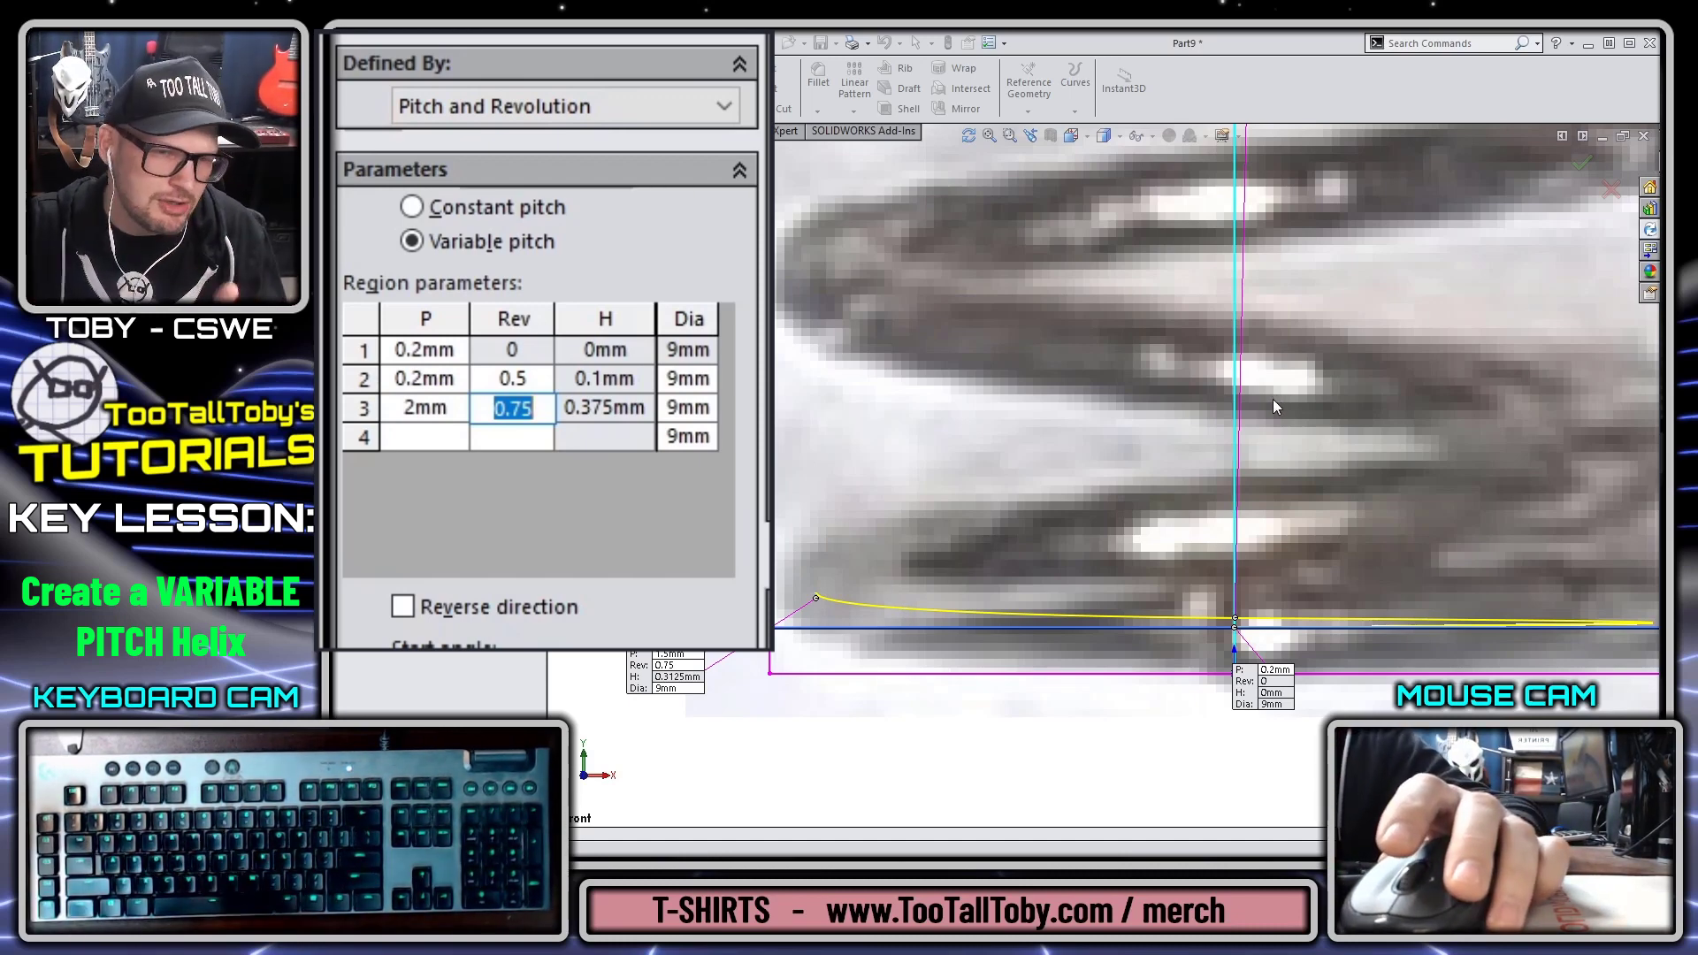
Step: Add a fourth region row at 1 revolution with a 3 mm pitch
scroll(1244, 398, up, 1)
scroll(1244, 395, up, 1)
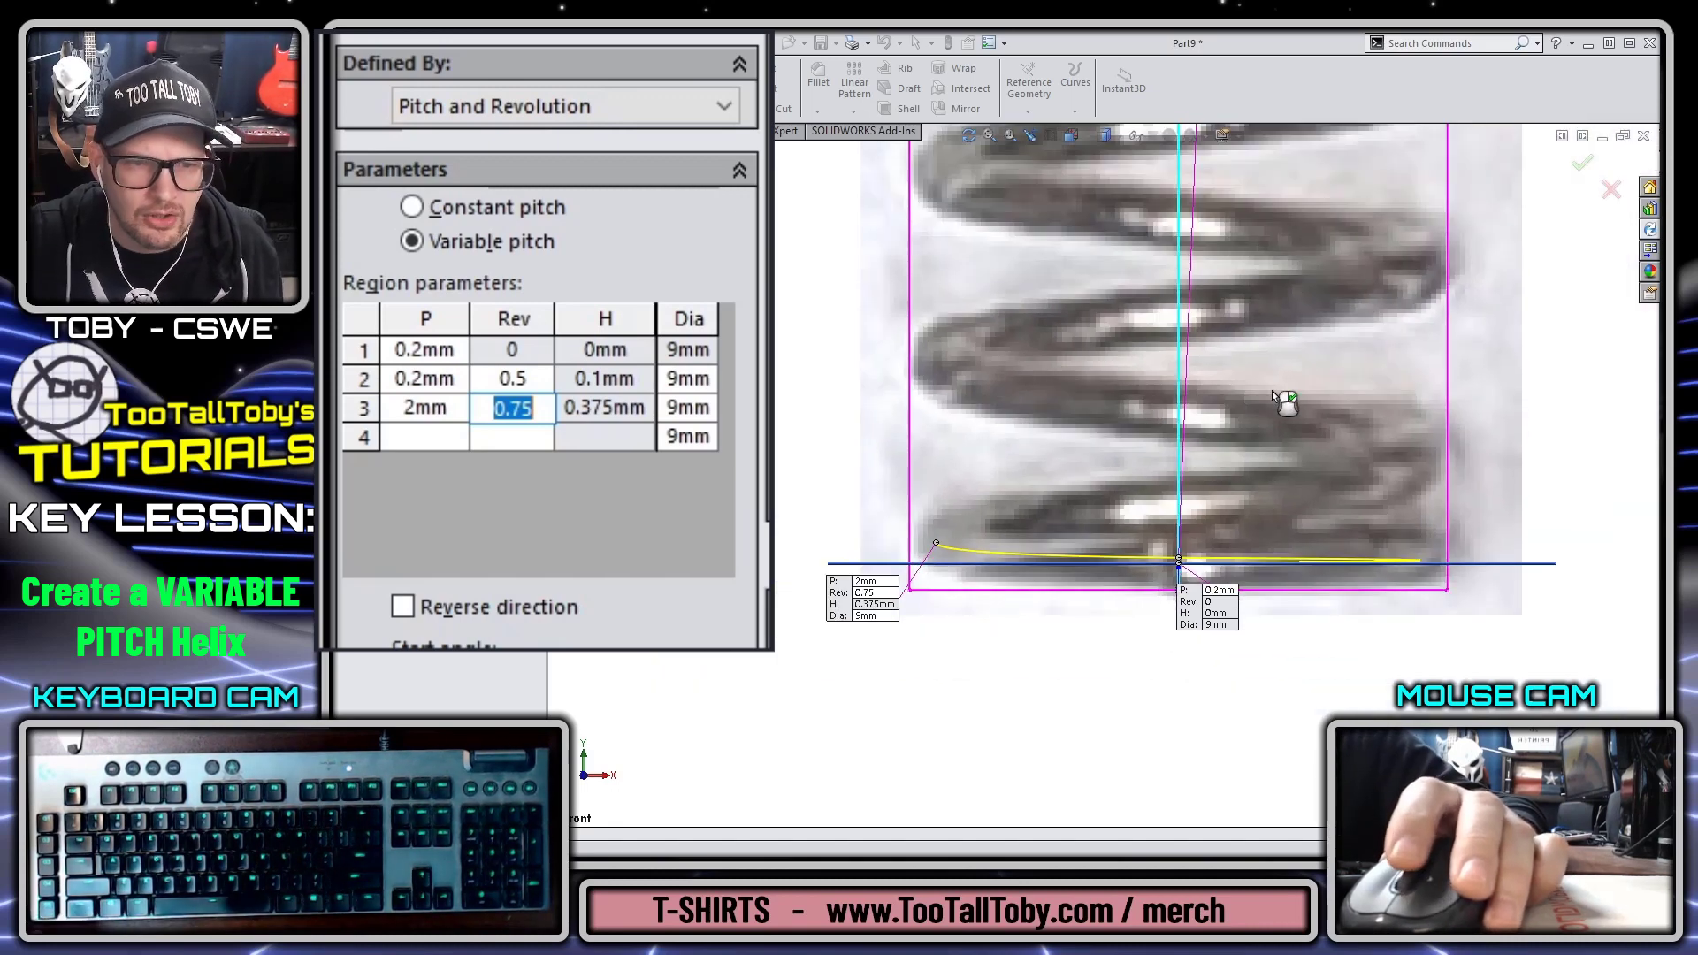
scroll(1272, 390, up, 3)
ctrl+middle_drag(1309, 234, 1254, 290)
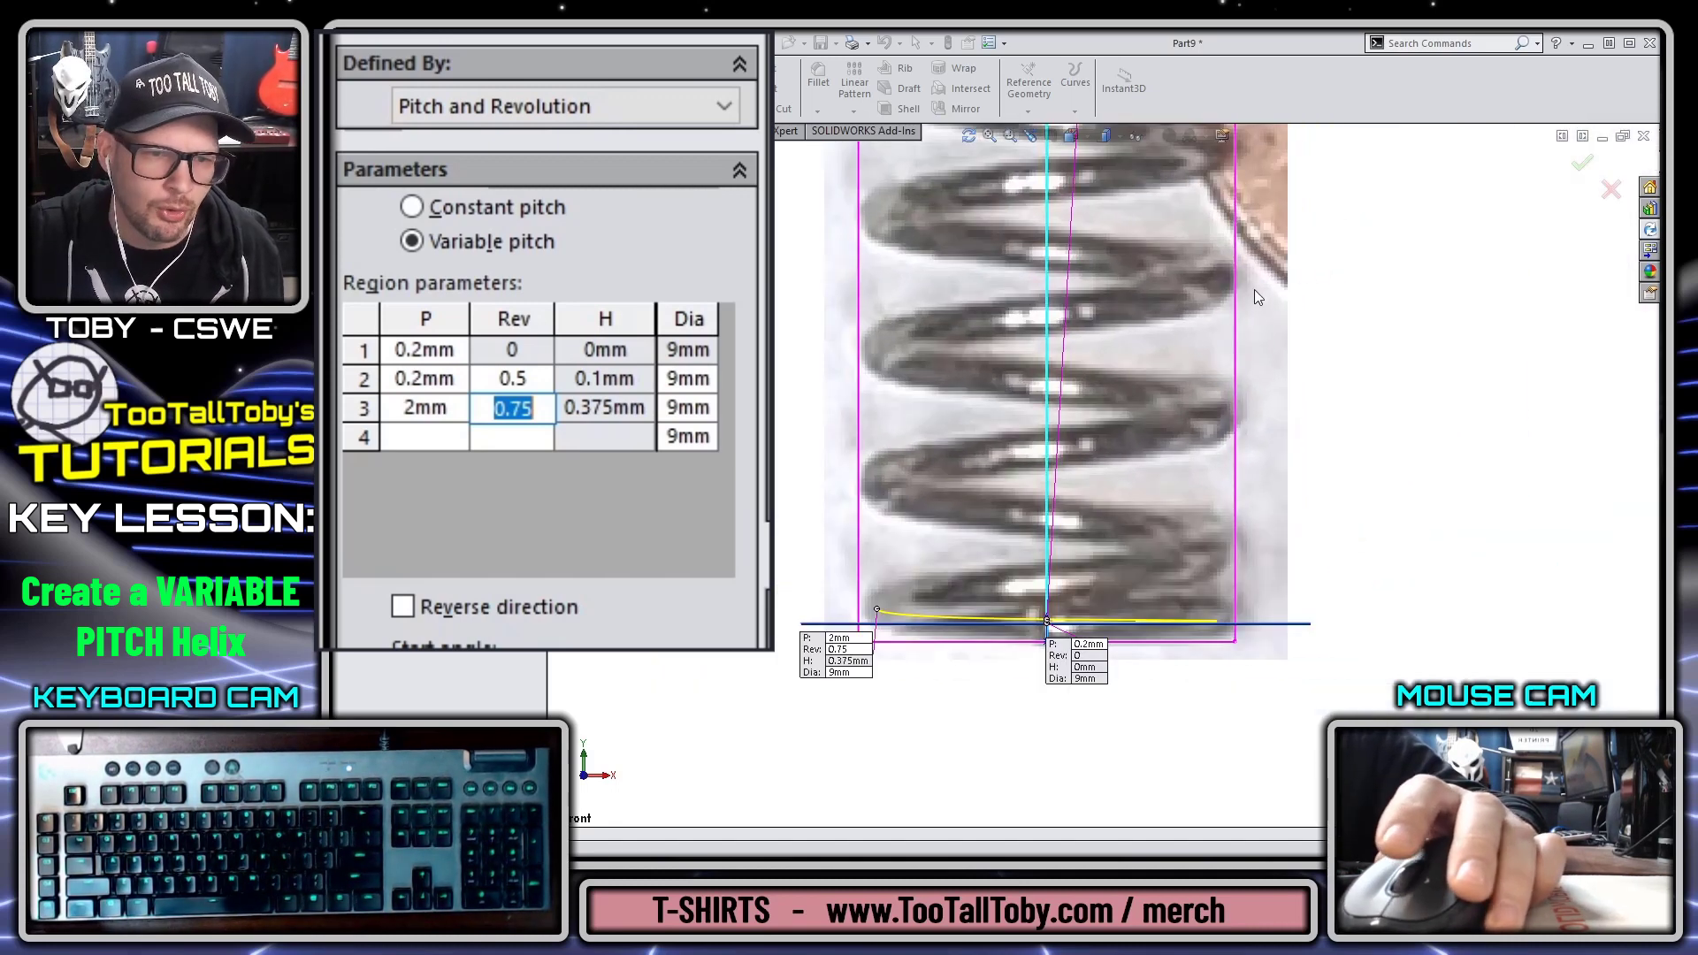
click(424, 436)
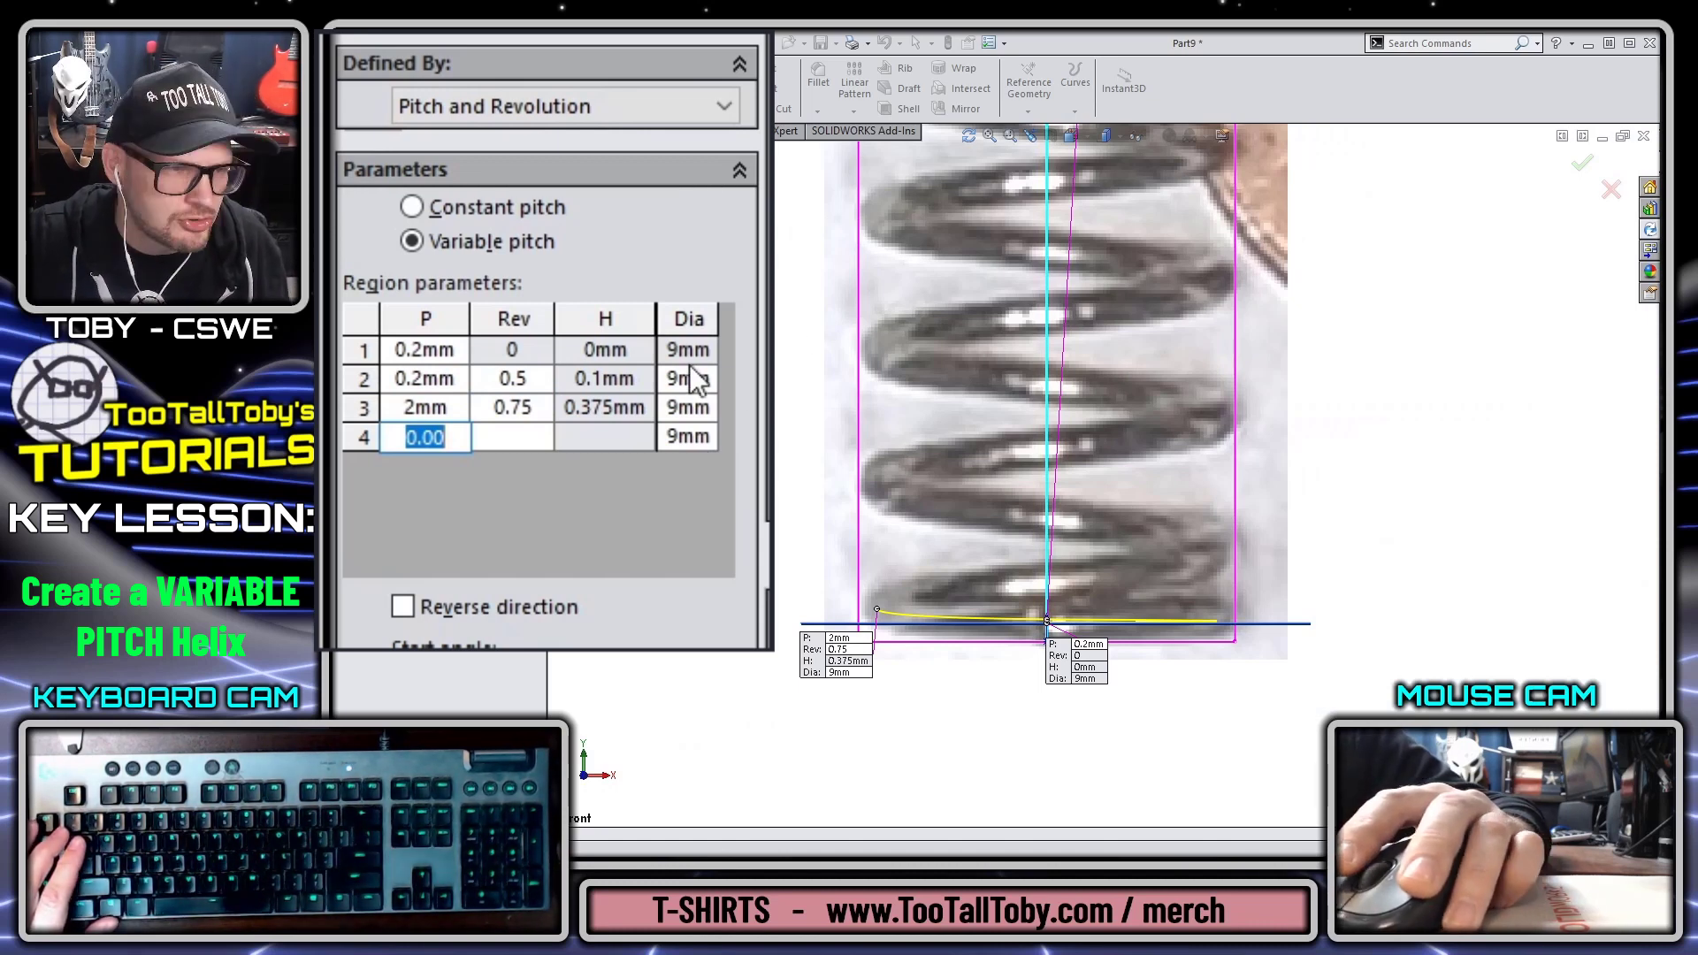
click(492, 439)
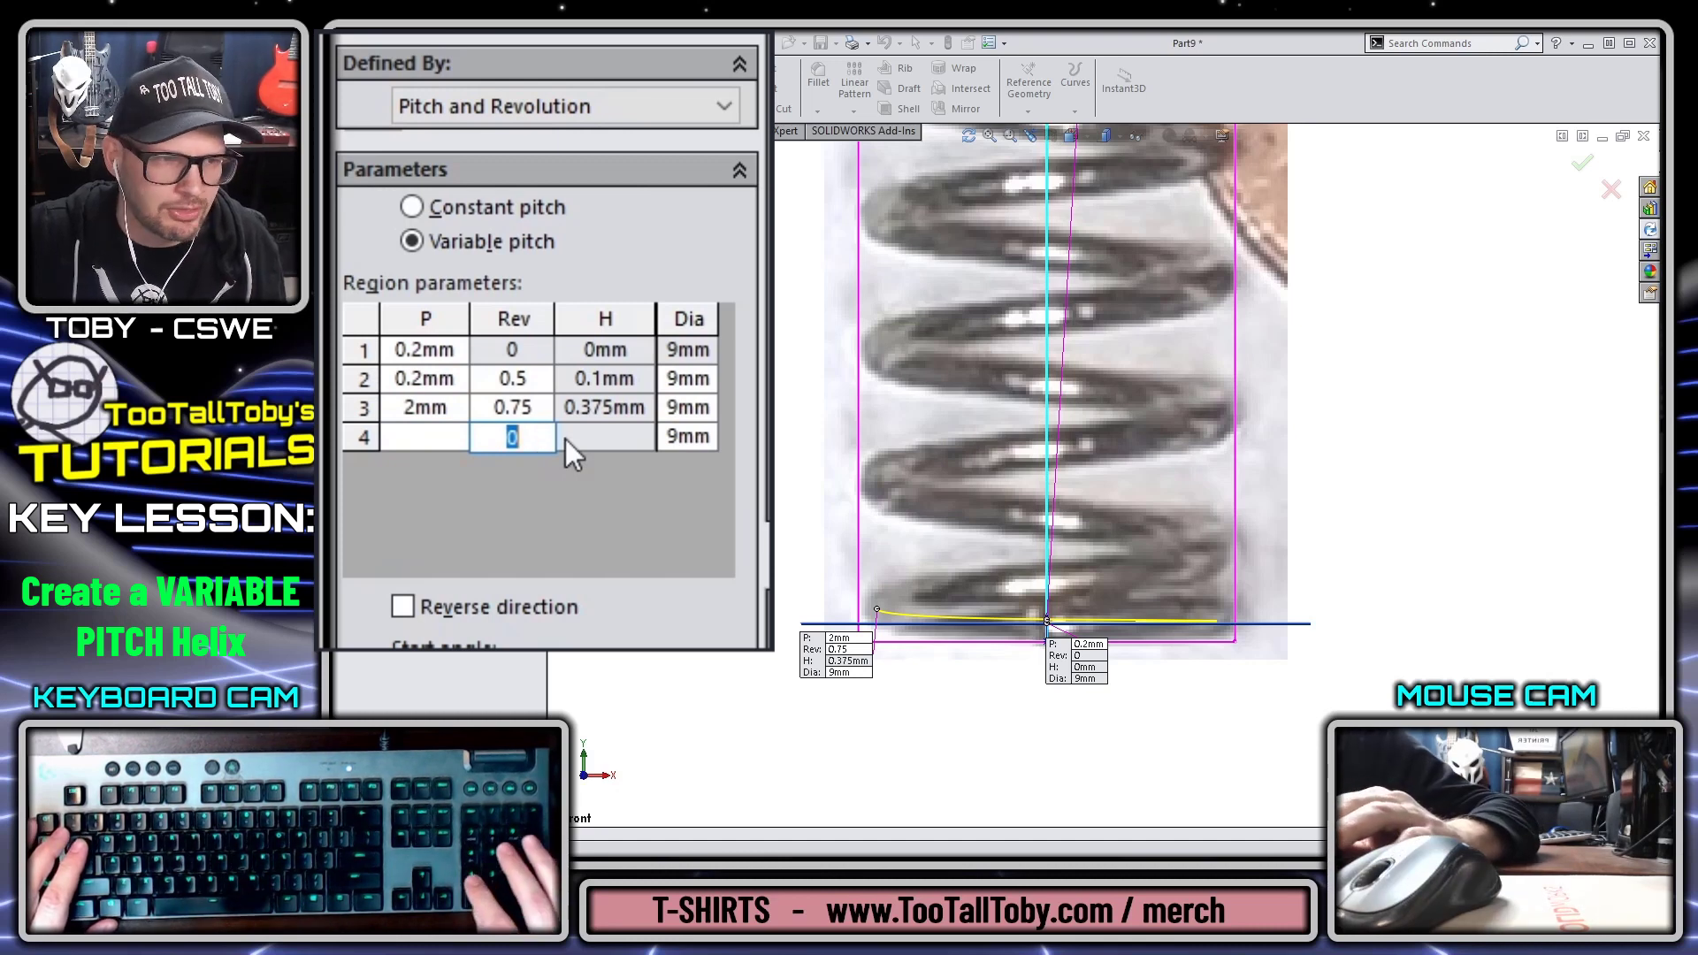
text(1)
key(shift+Tab)
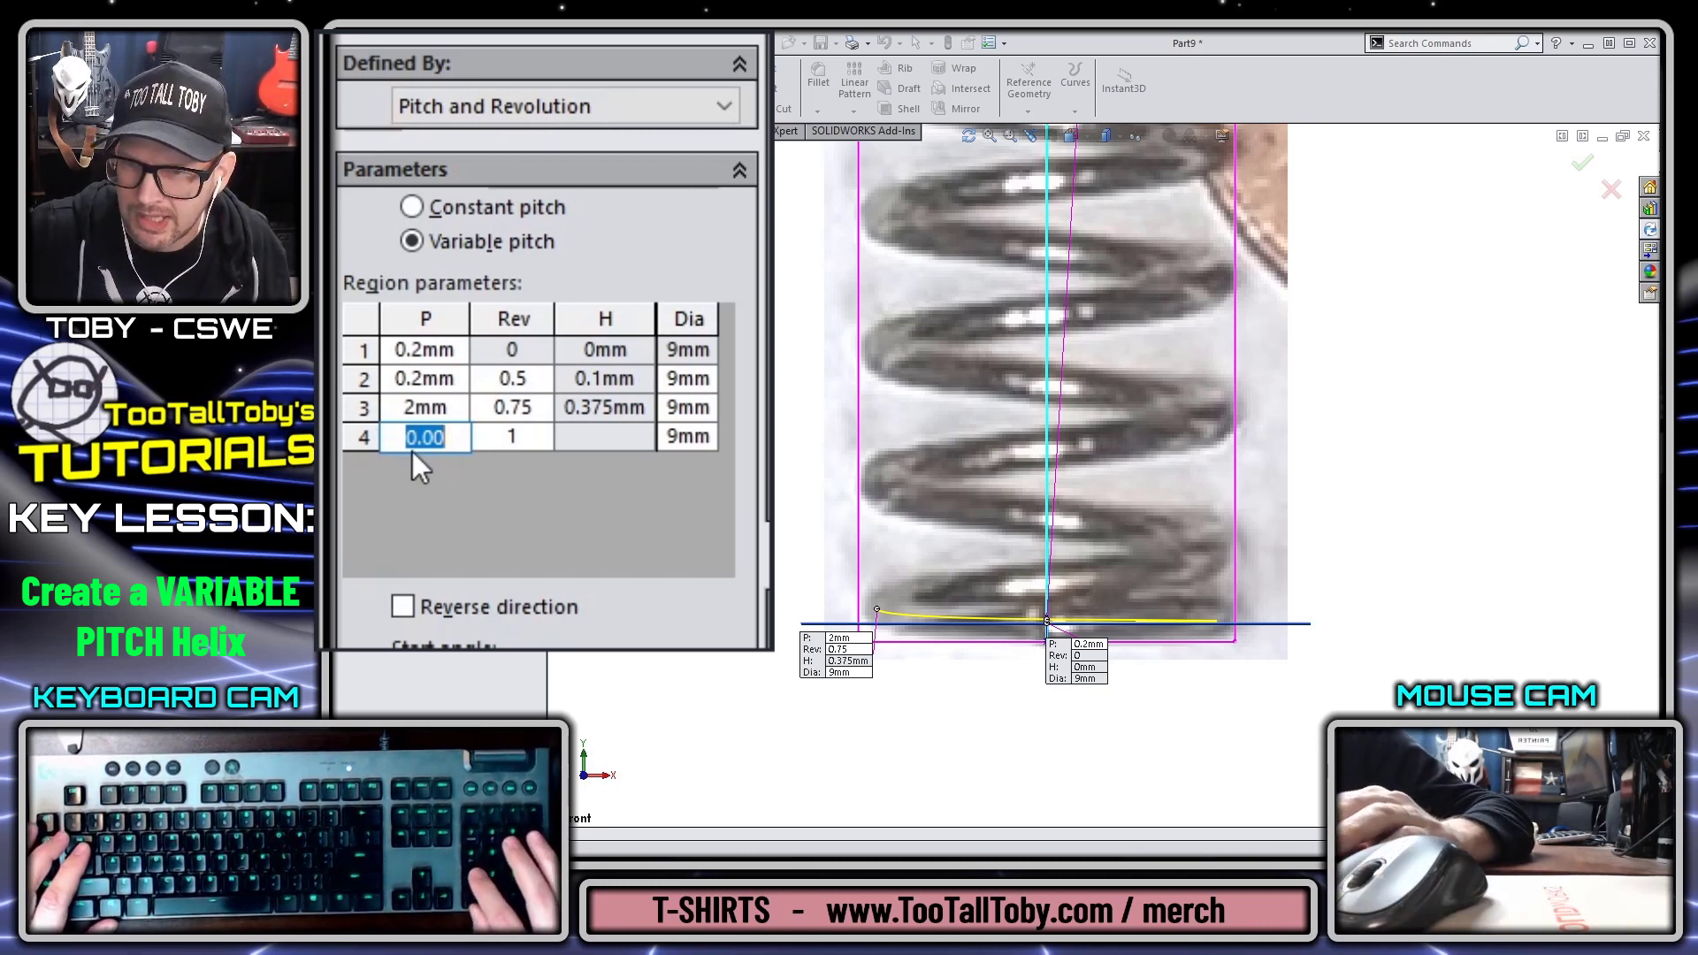
text(3)
key(Return)
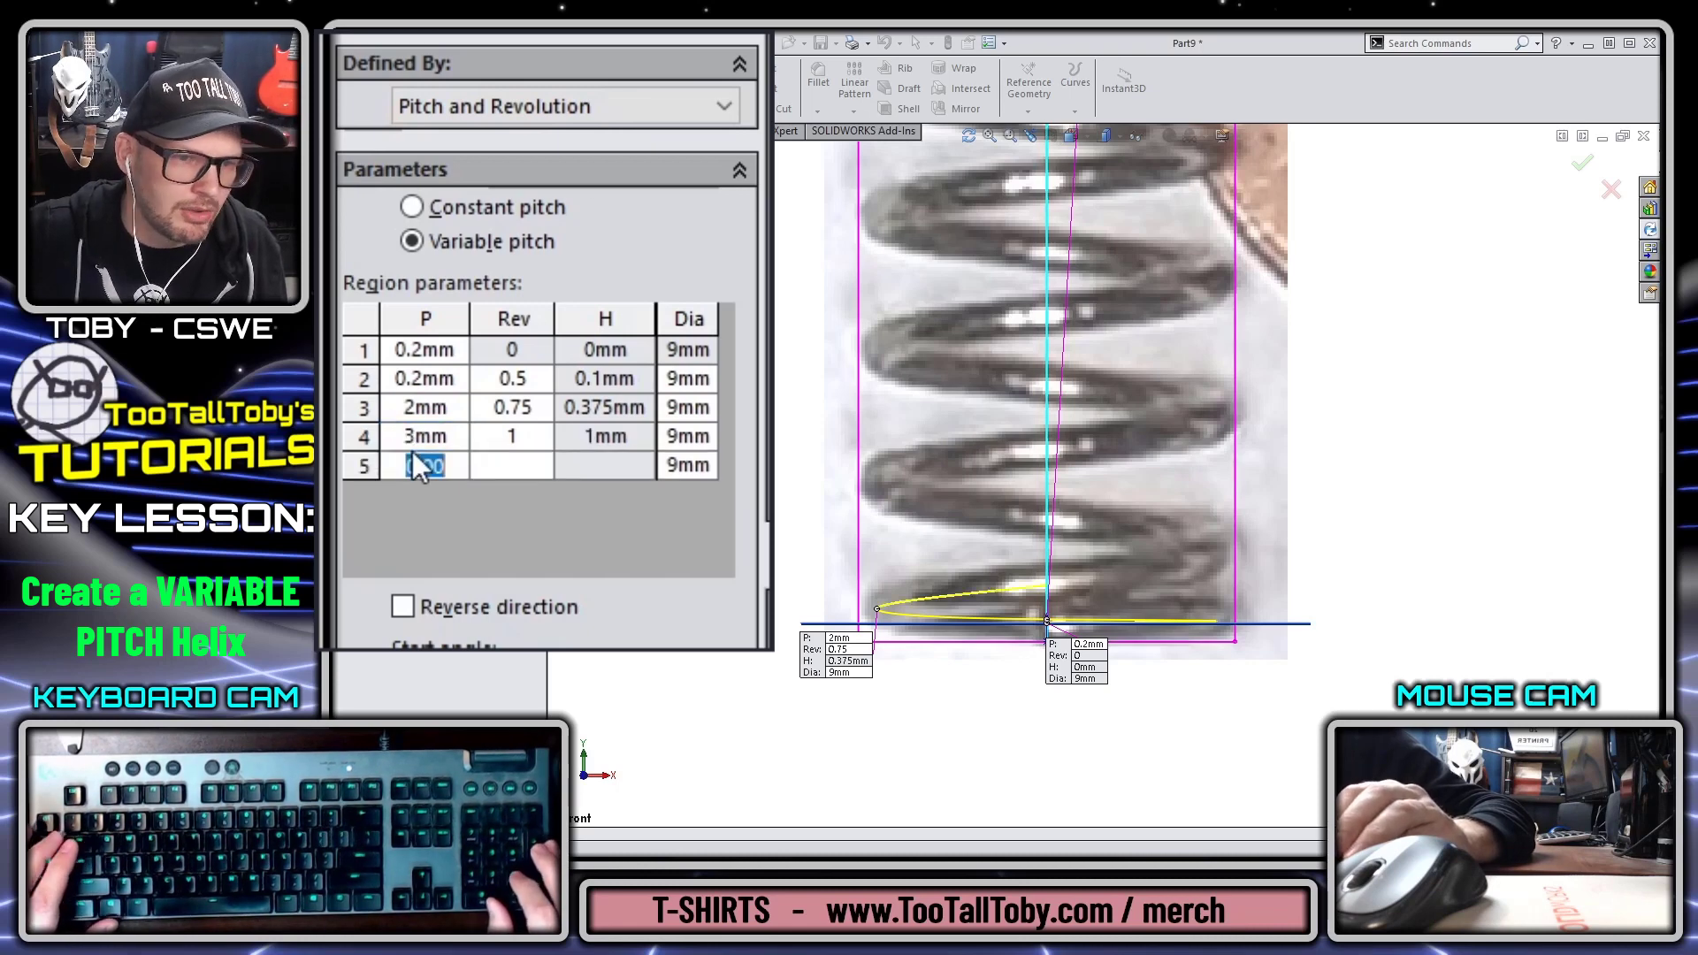
Step: Fine-tune the fourth row's pitch against the front picture, trying 3.1 mm and setting it to 3.3 mm
scroll(1149, 603, down, 5)
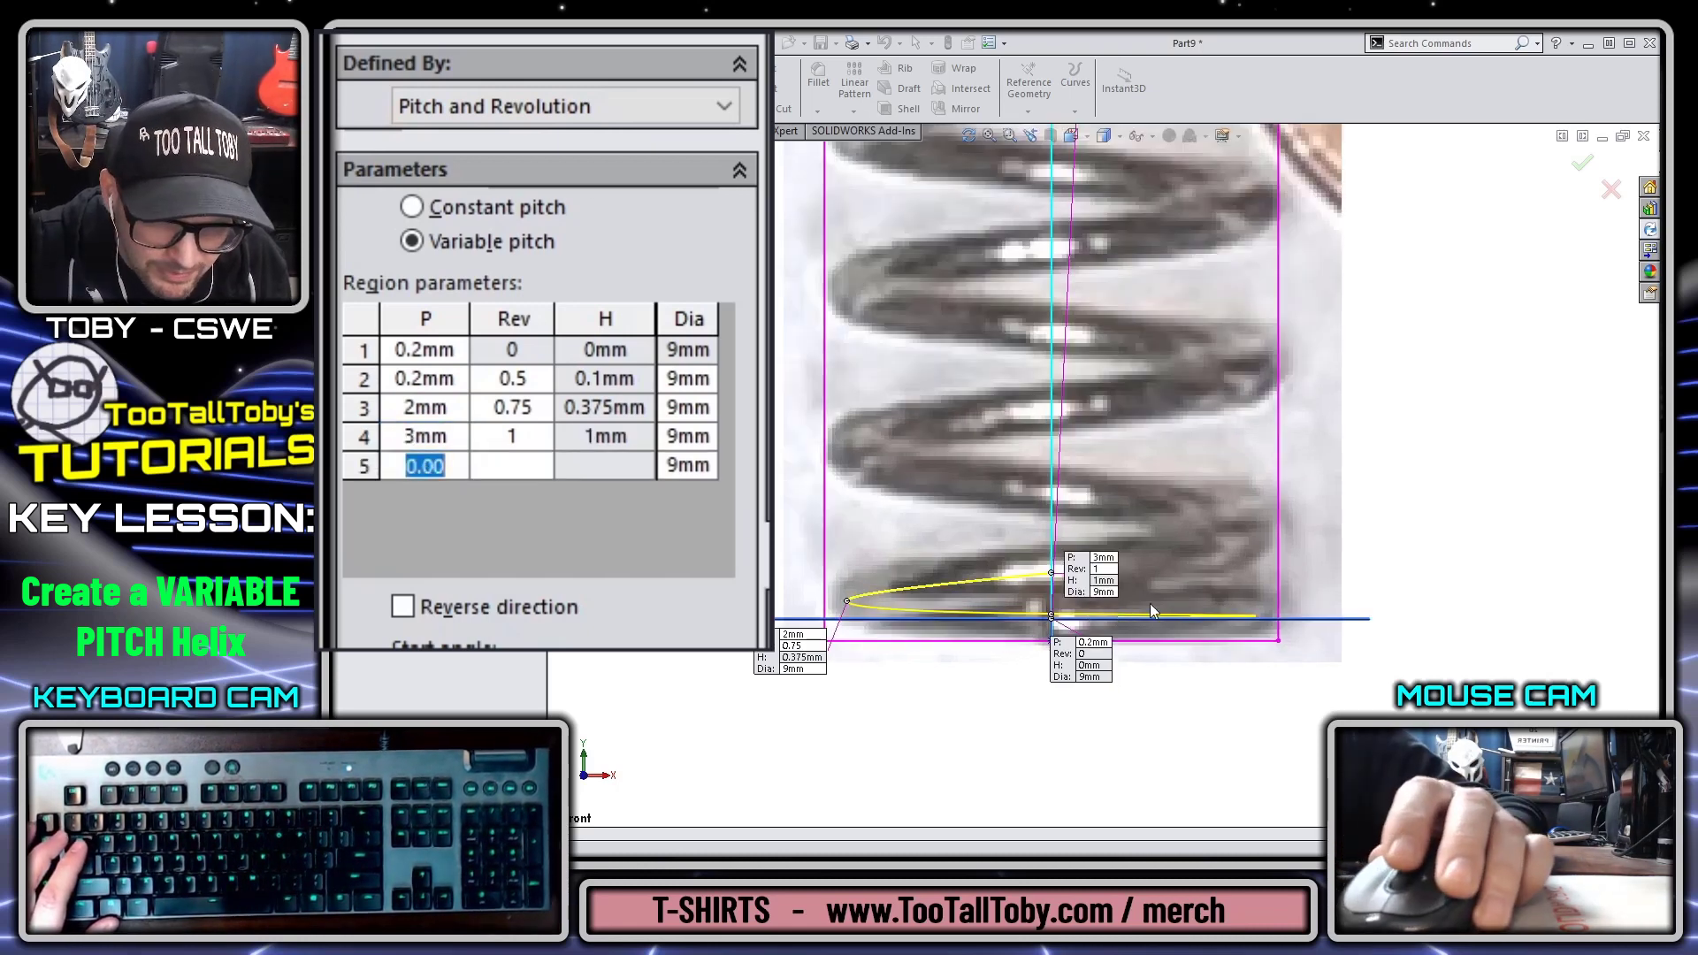
click(435, 438)
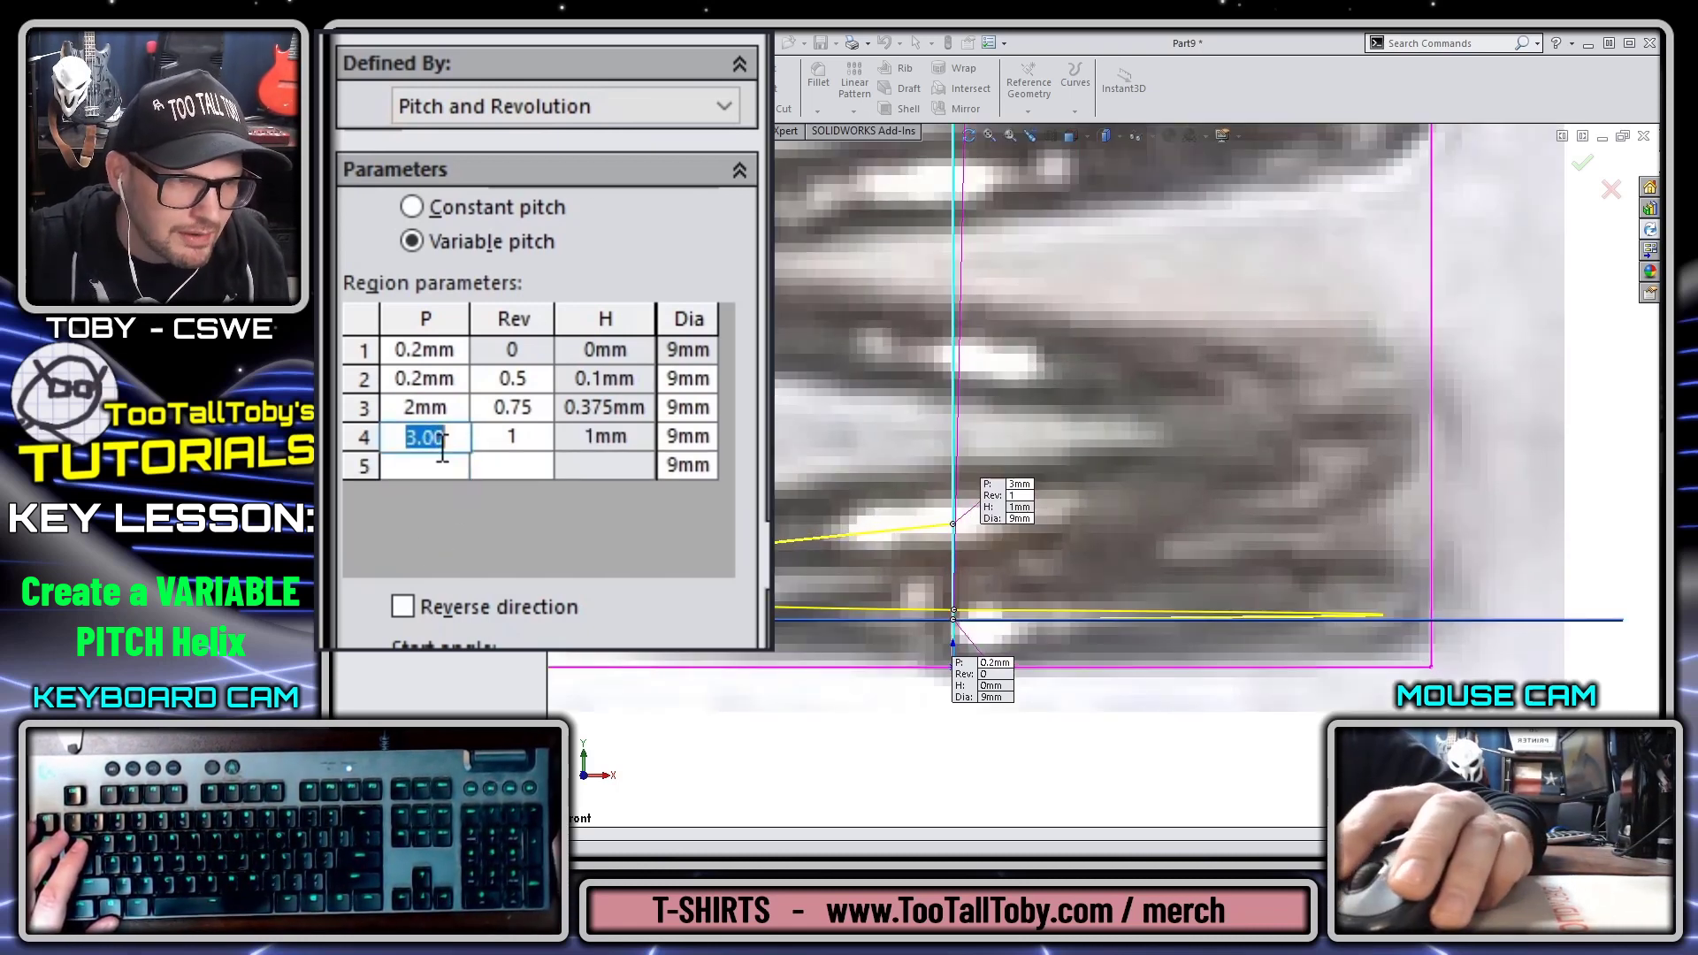
text(3.1)
key(Tab)
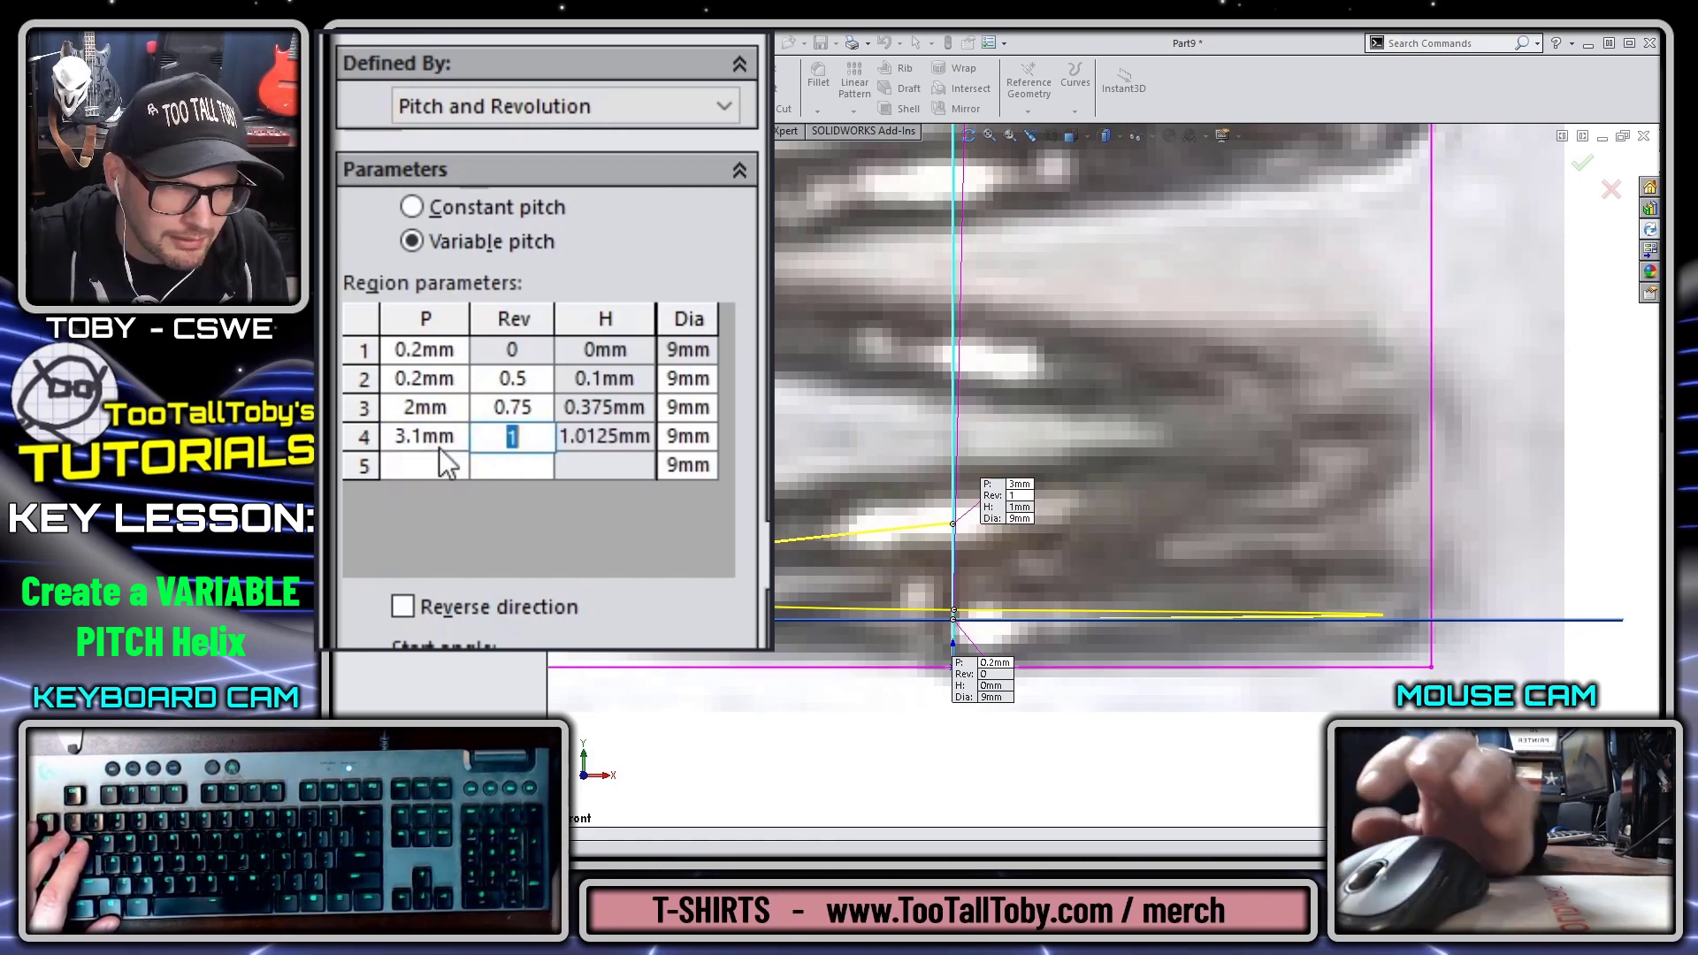
click(444, 447)
text(3.3)
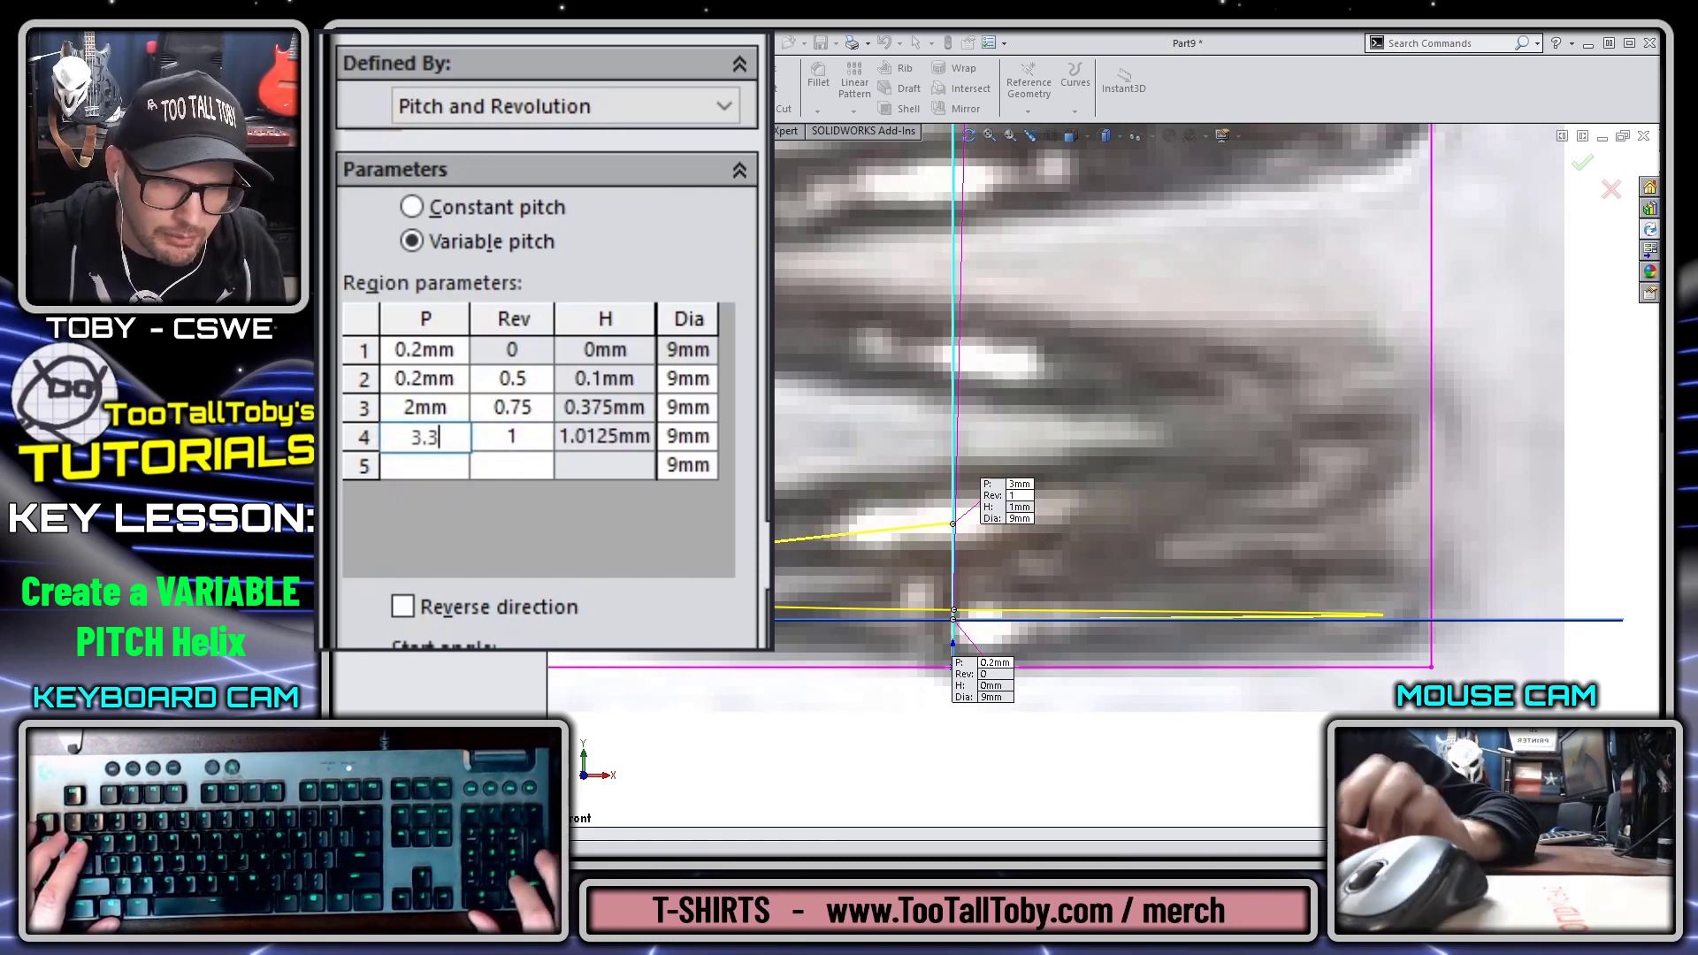
key(Tab)
scroll(966, 549, up, 2)
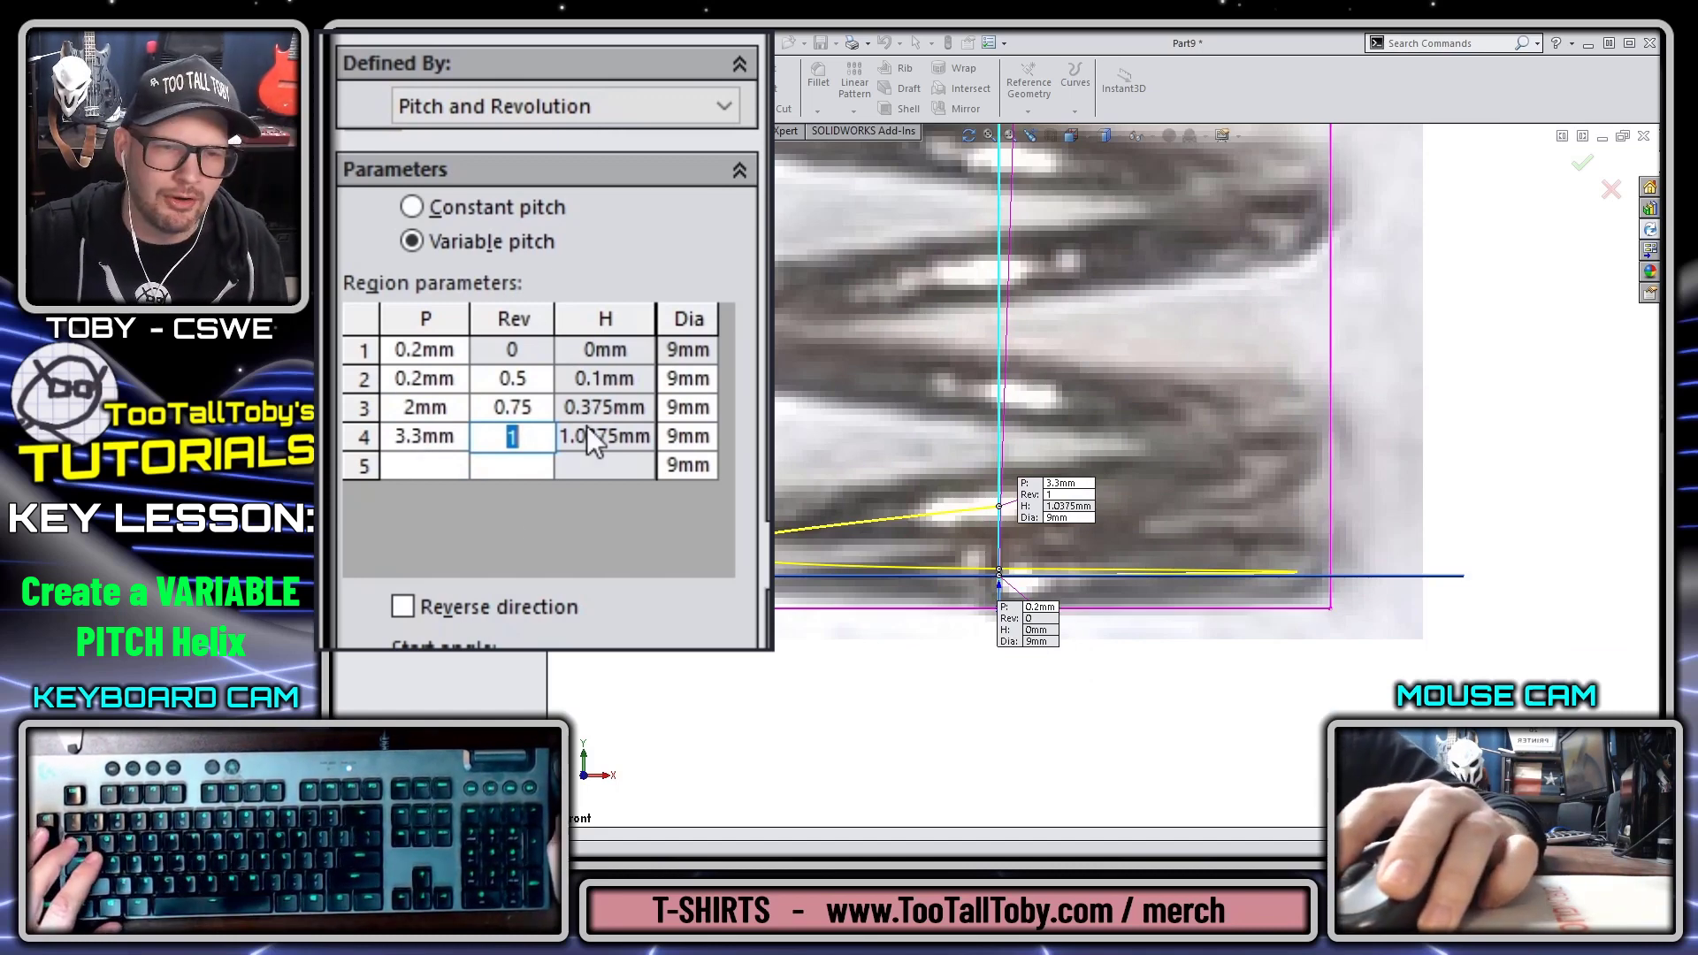
Step: Examine the pitch and revolution values in region rows 3 and 4 against the lower coils of the front picture
scroll(1206, 389, up, 5)
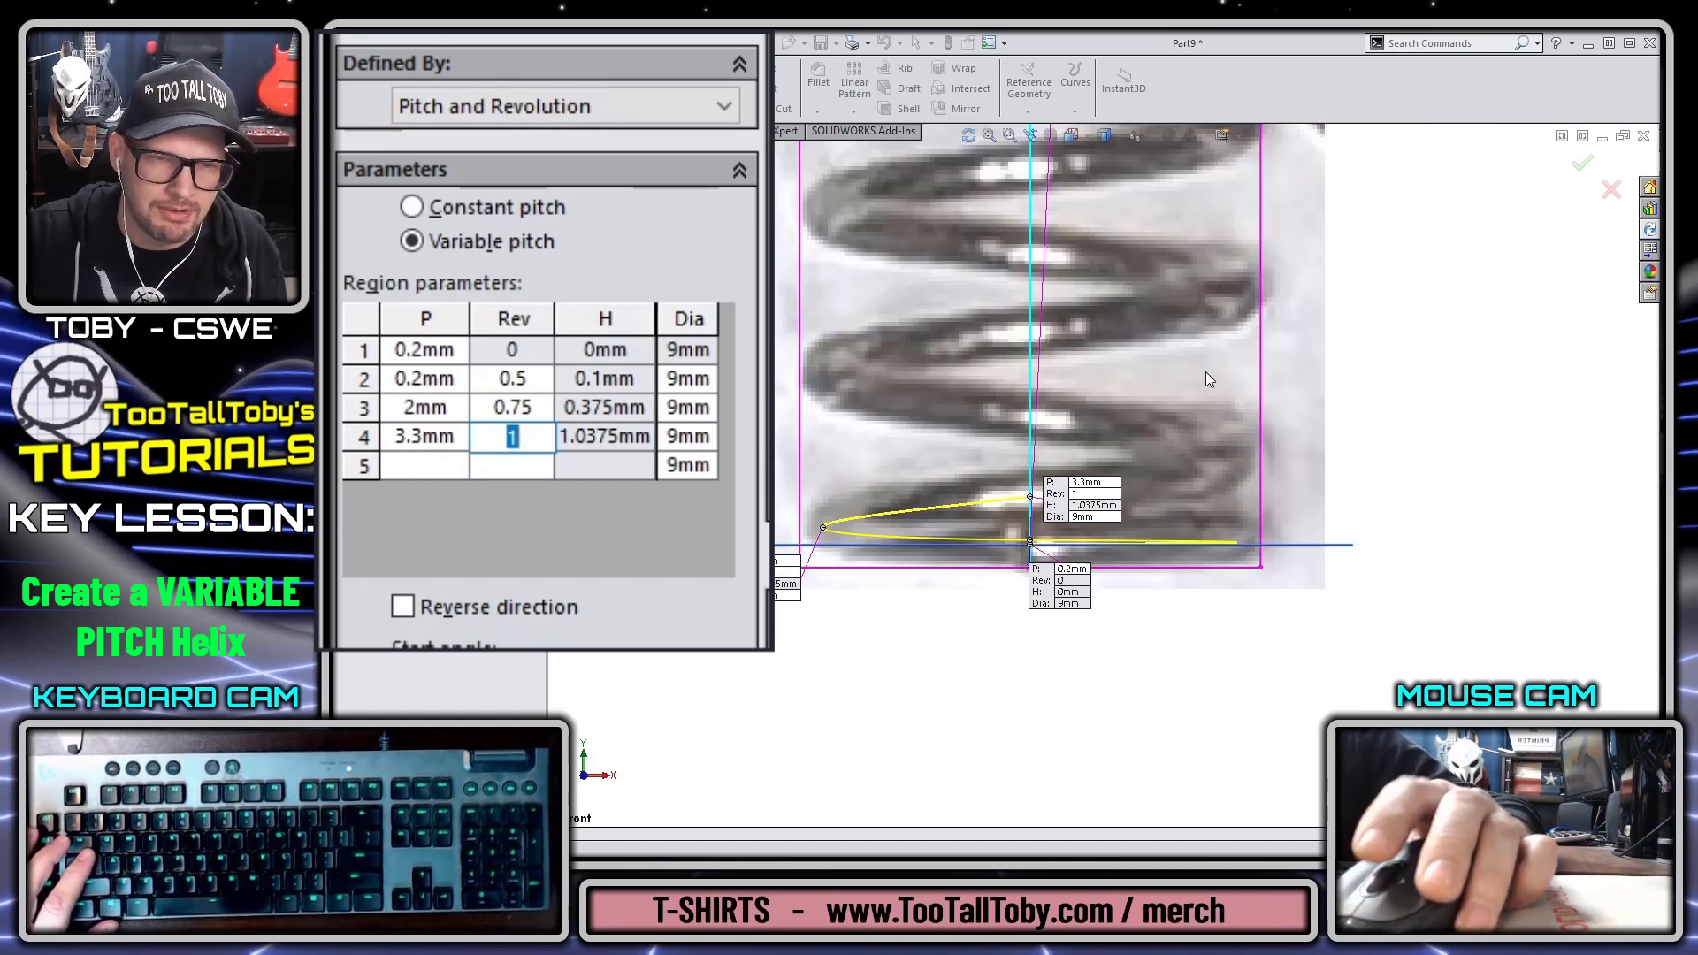
scroll(1155, 402, down, 1)
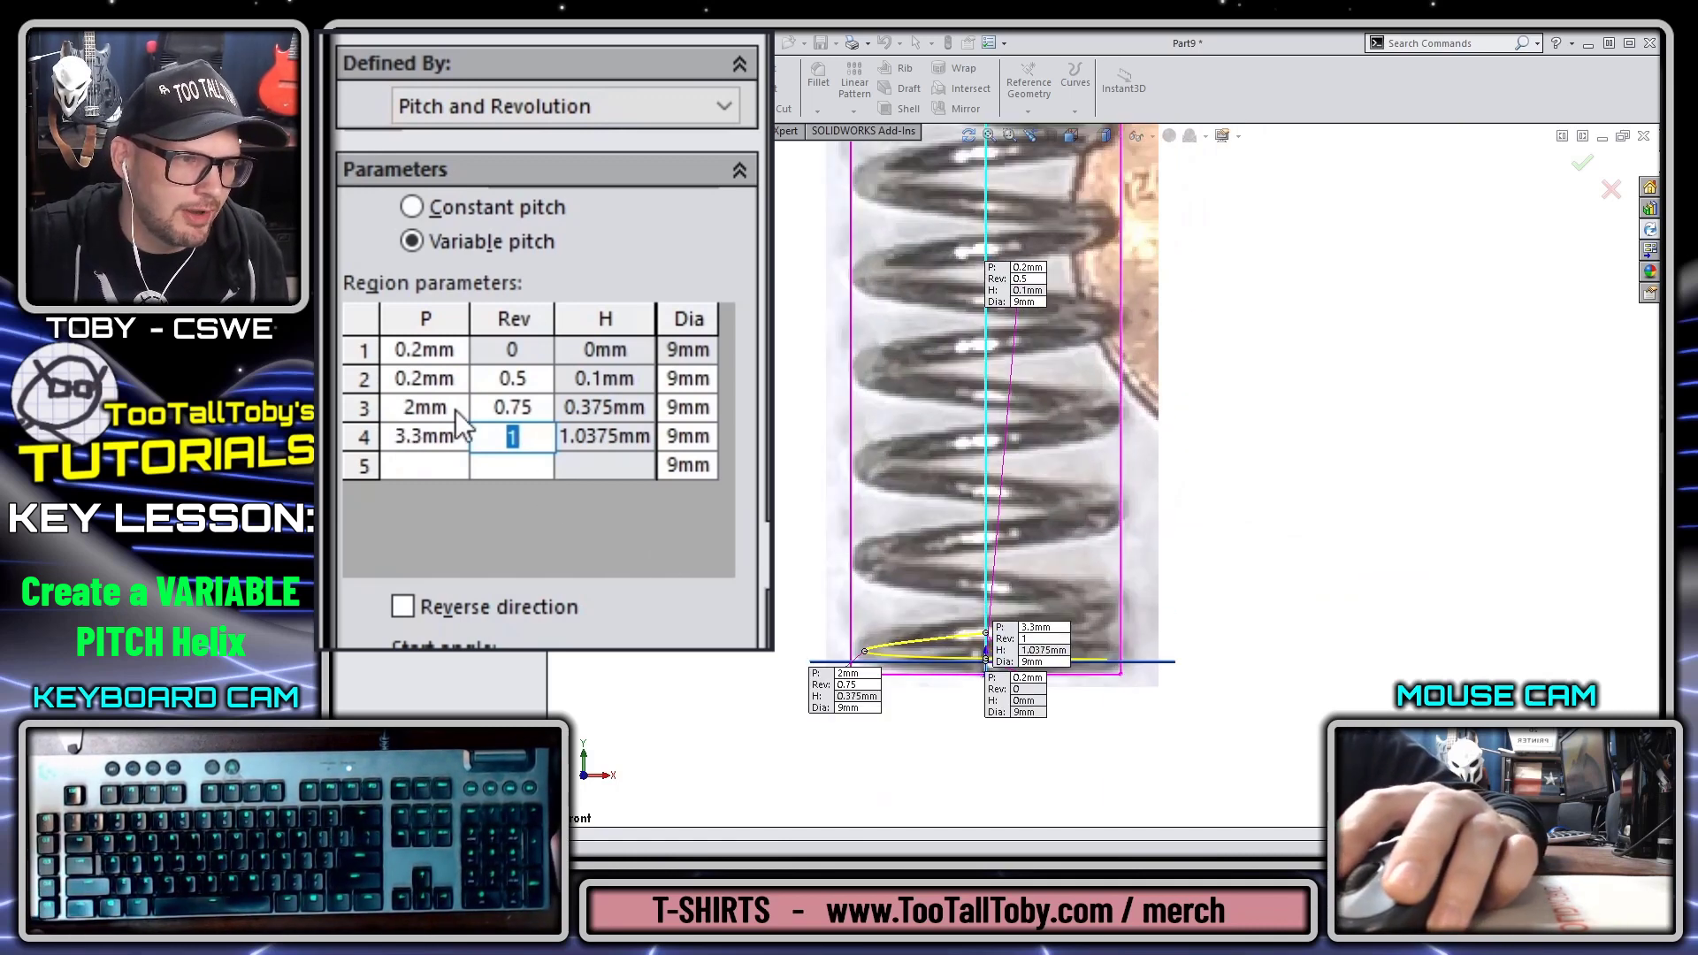
click(520, 411)
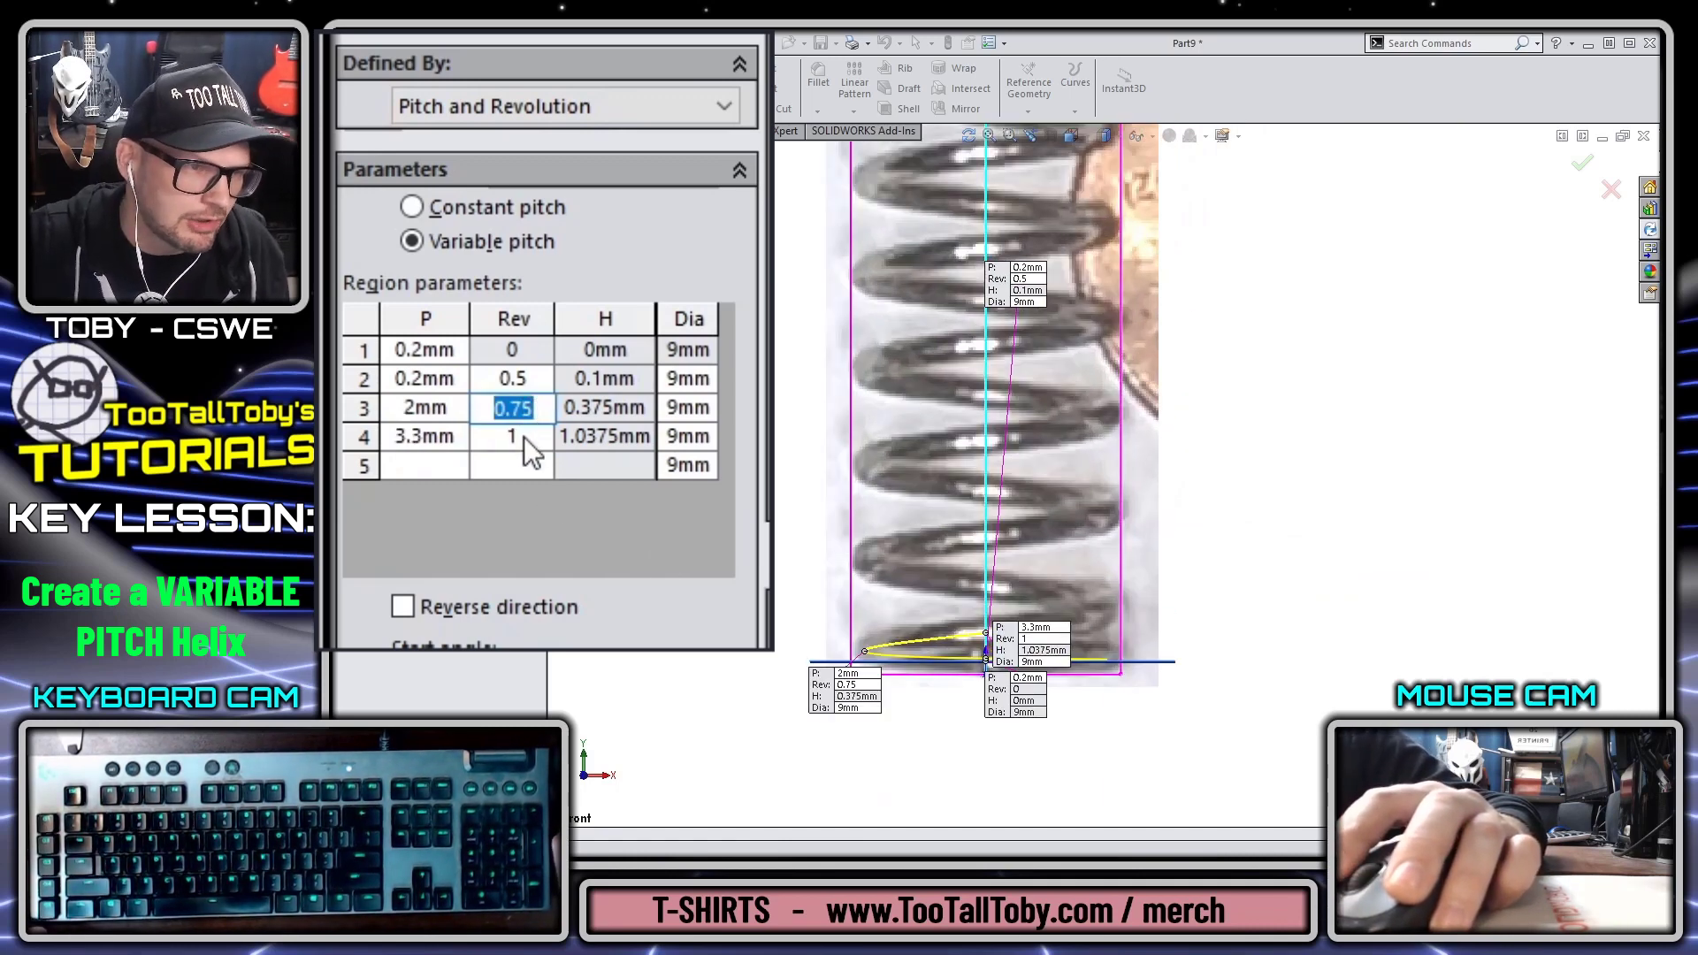
click(524, 437)
click(533, 409)
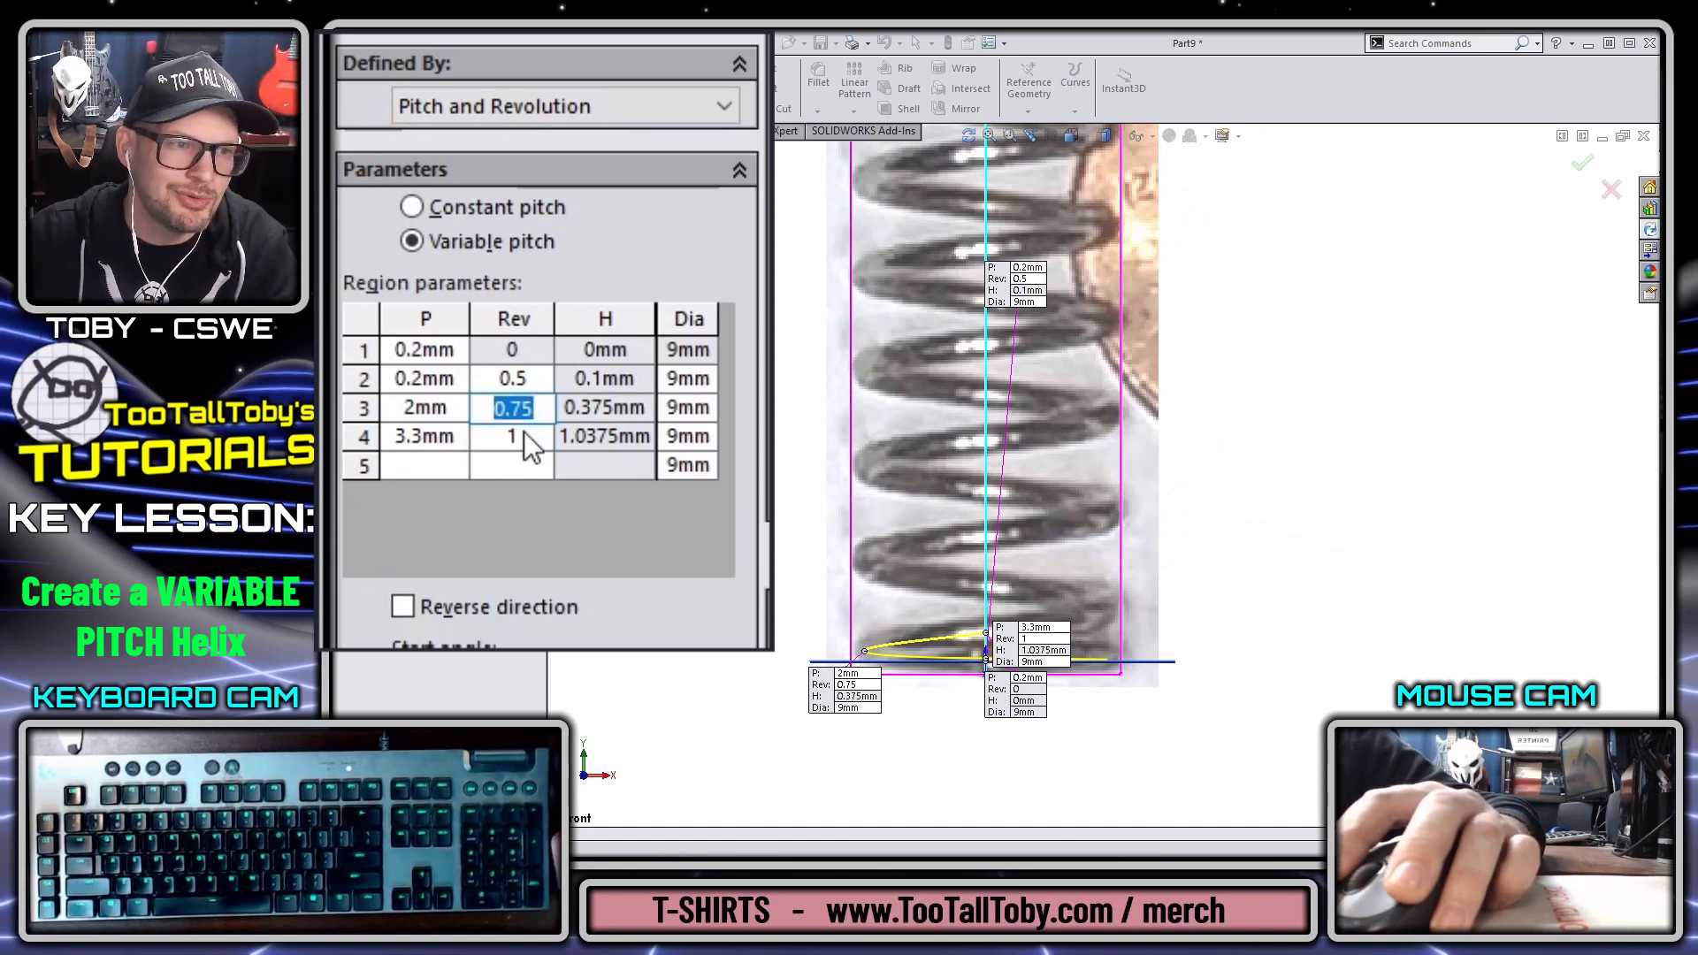
click(524, 435)
click(436, 411)
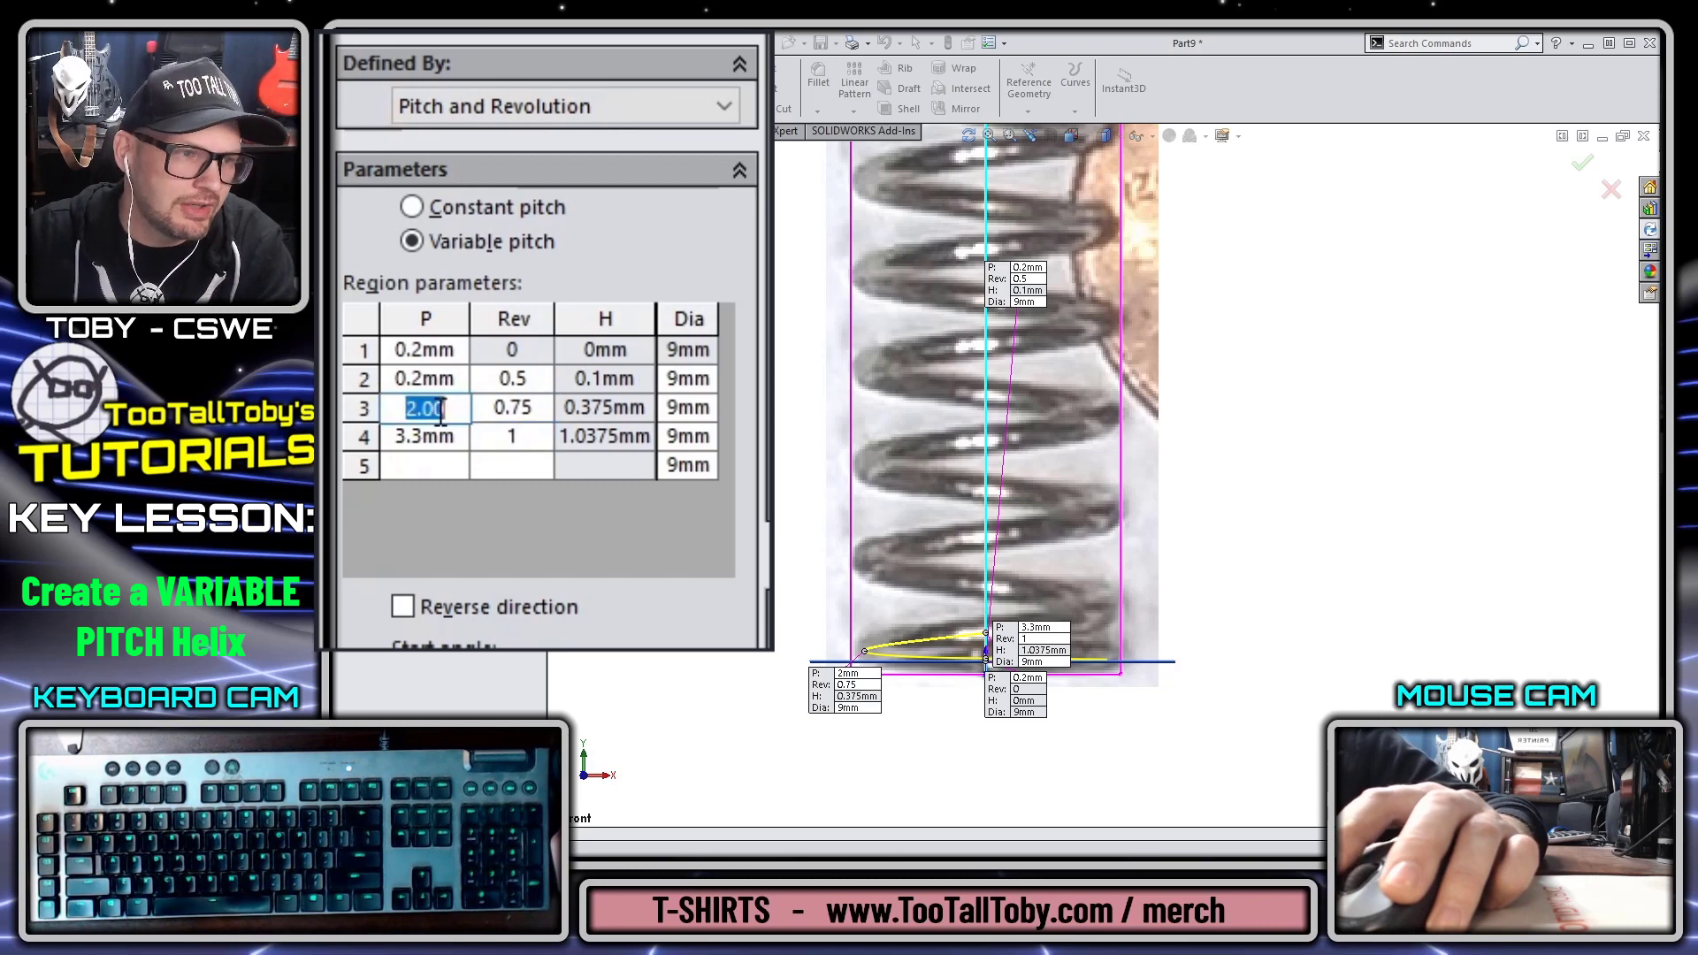
click(431, 435)
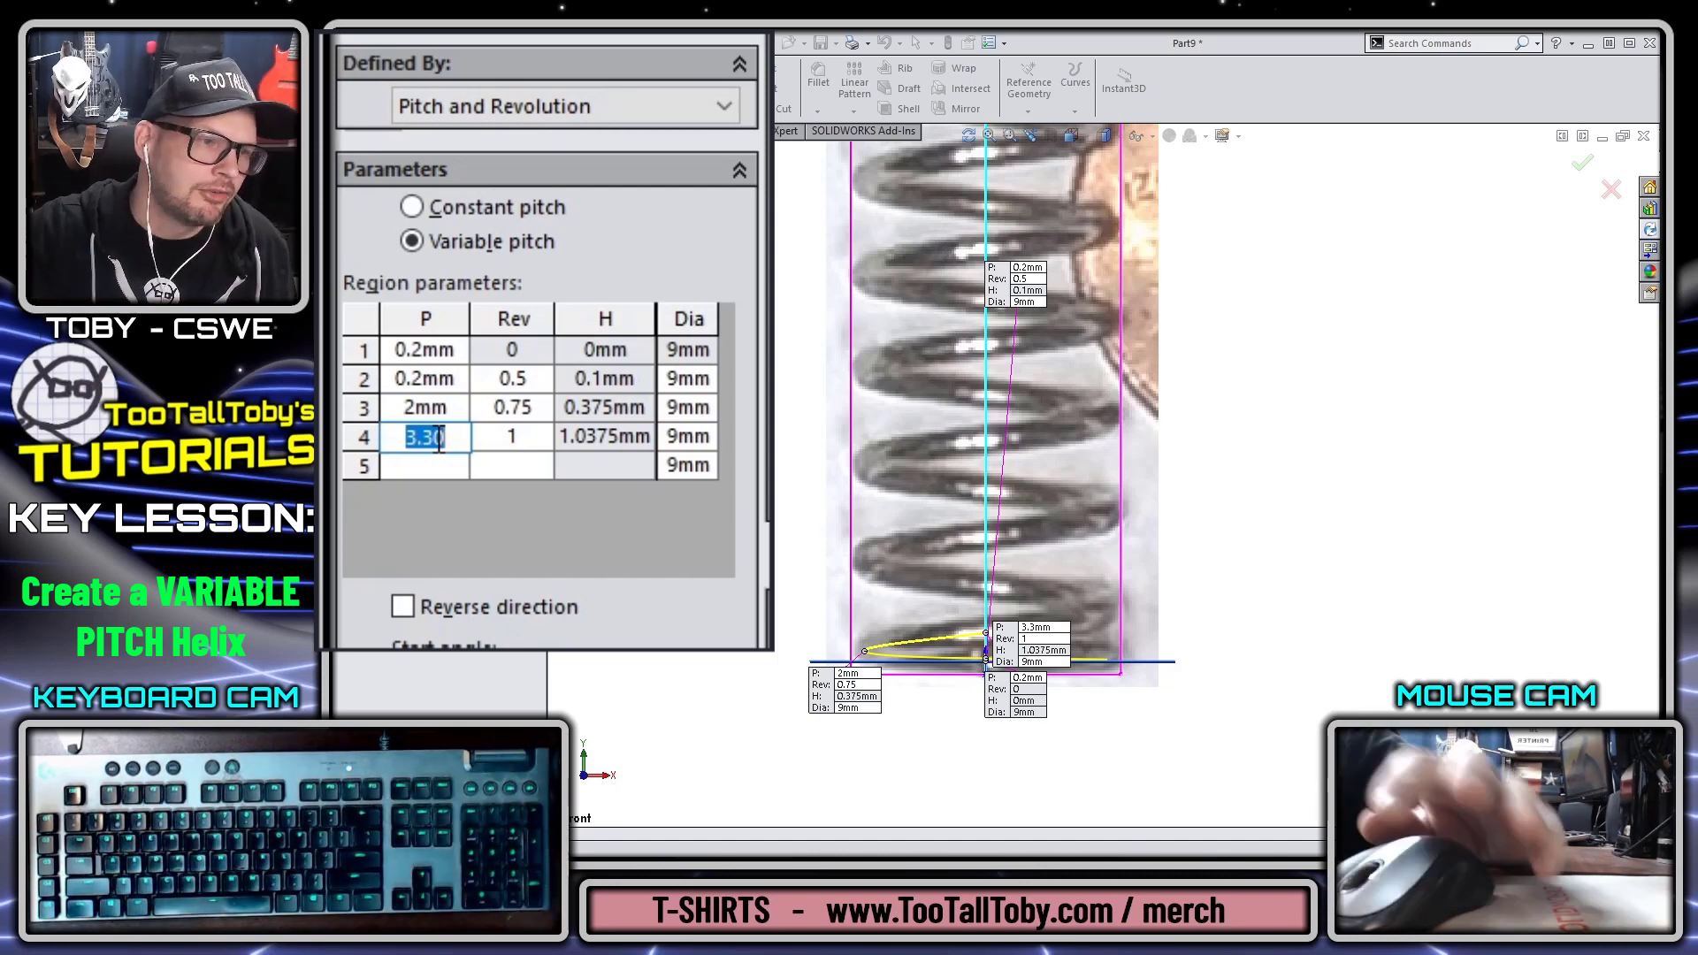
click(531, 409)
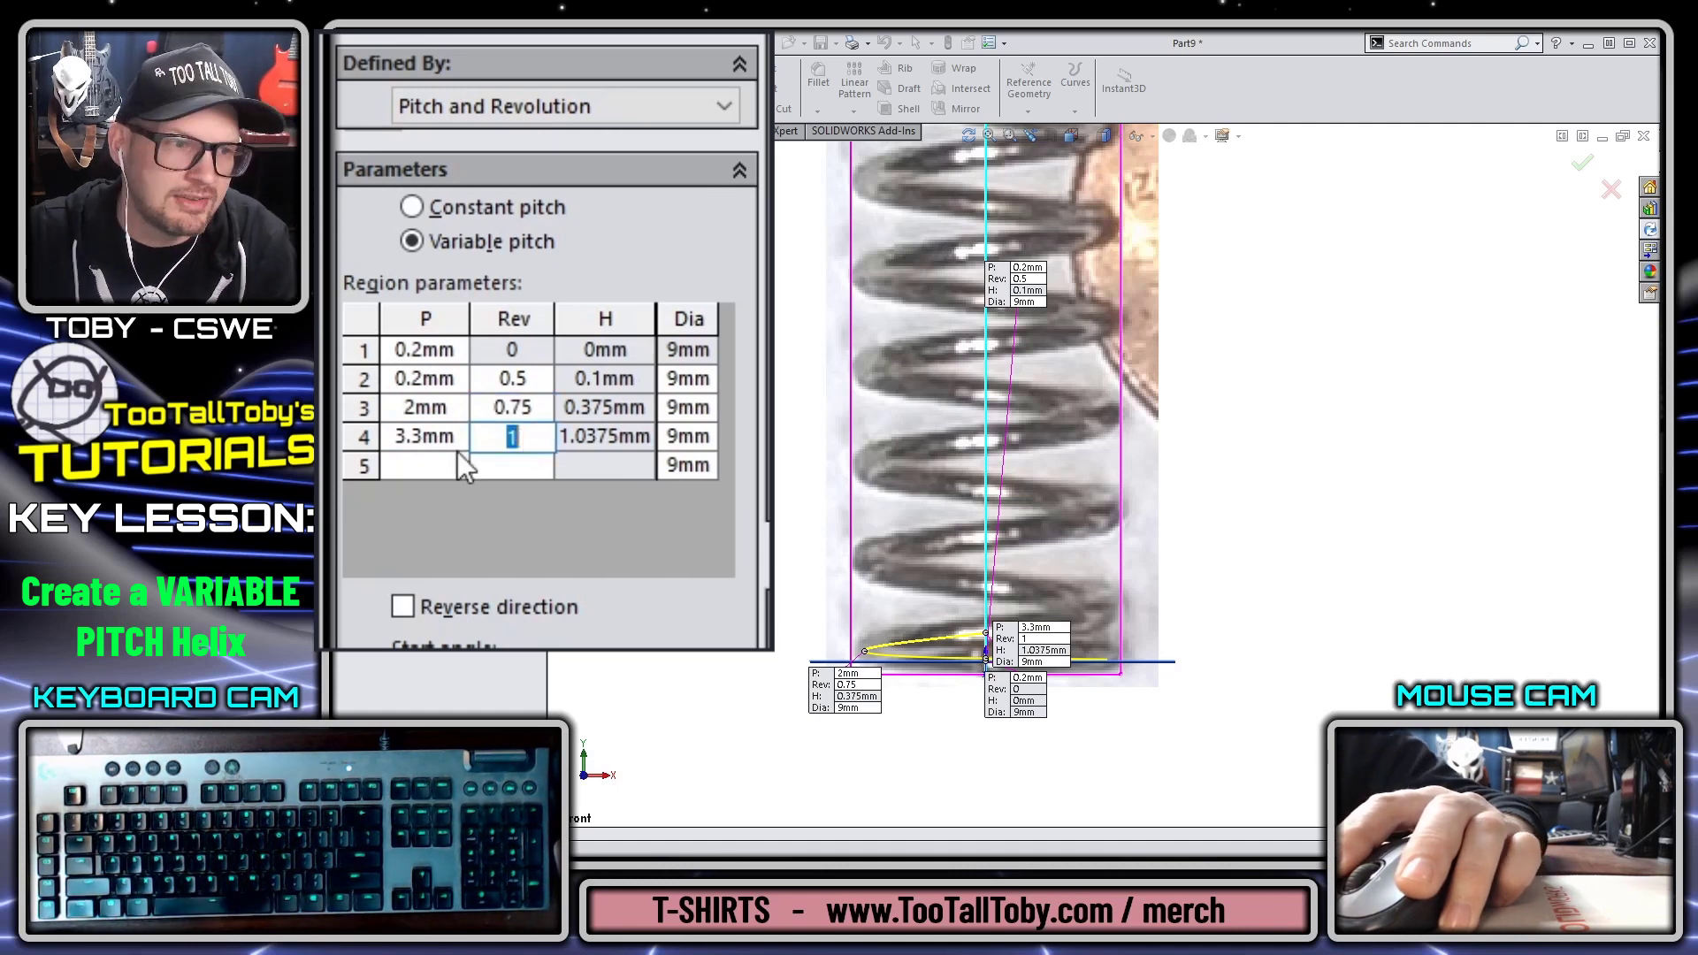
click(436, 414)
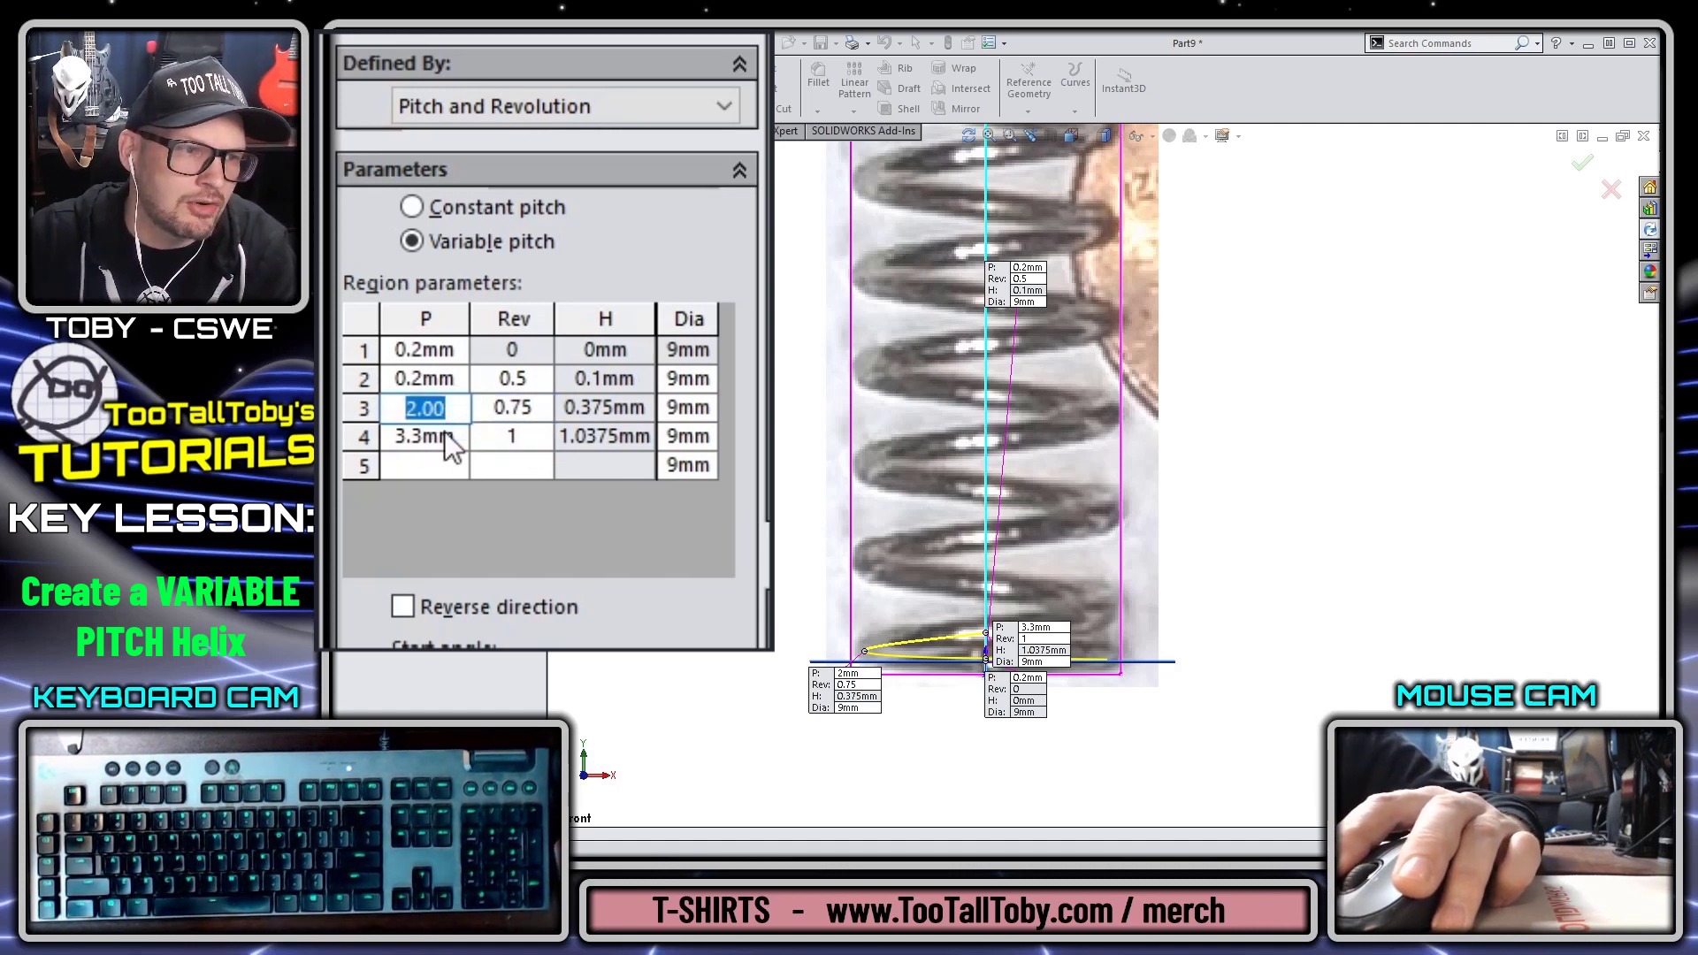
click(439, 437)
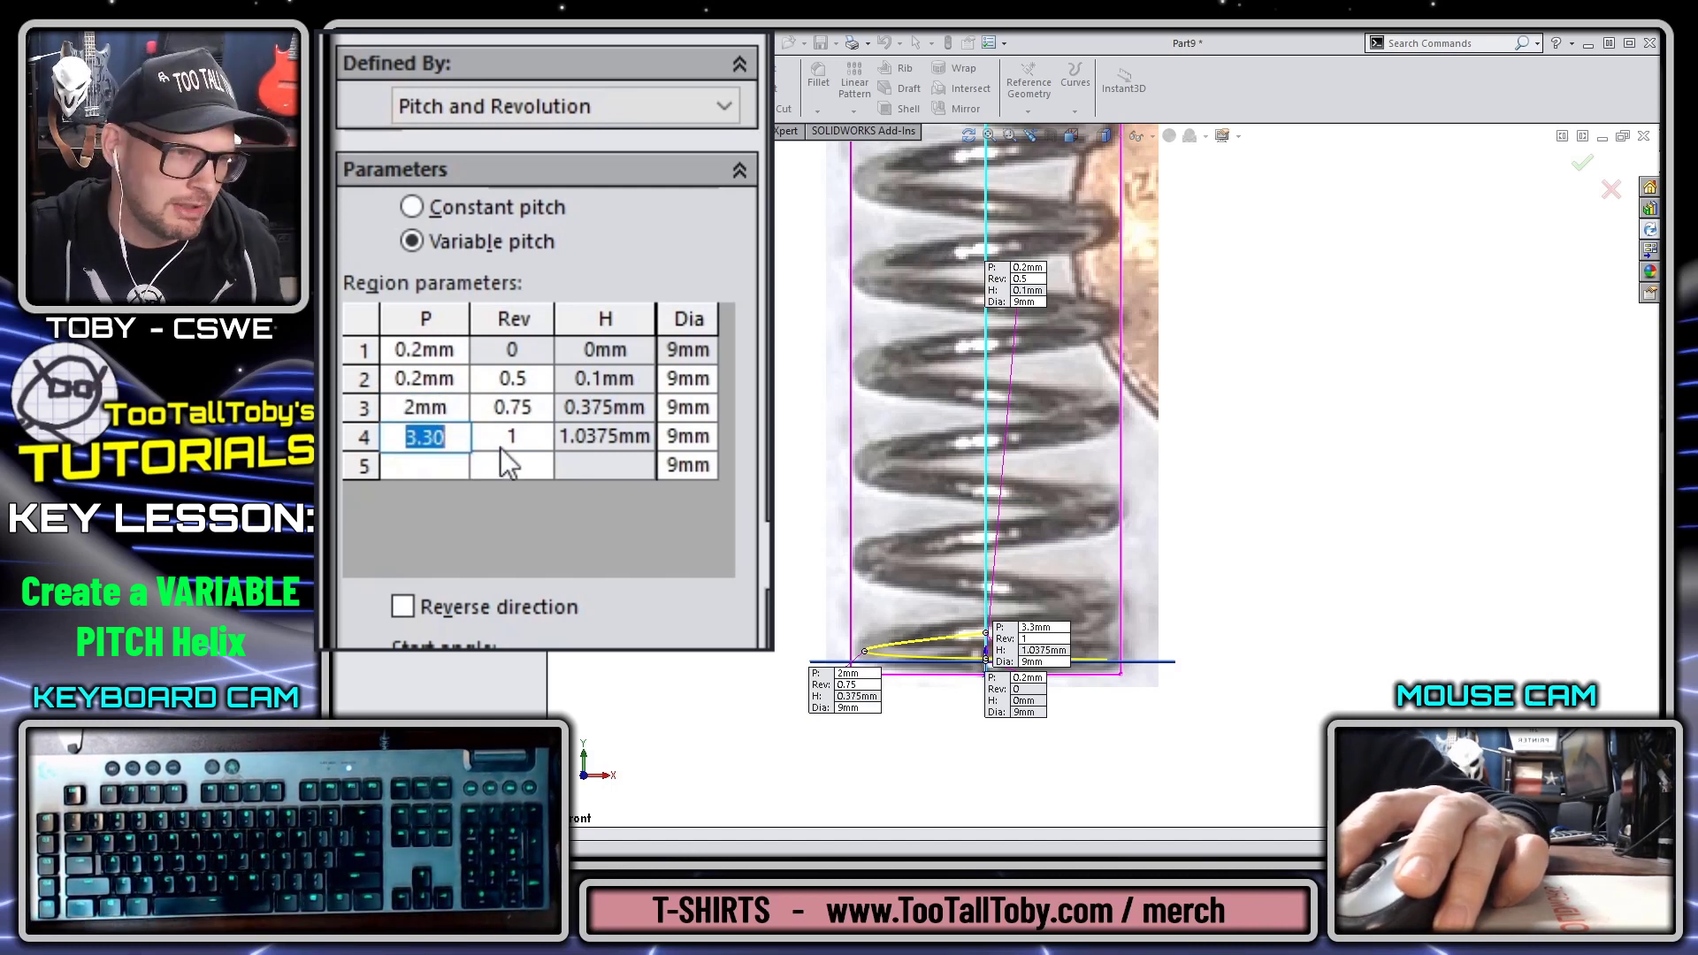
Step: Add a fifth region row at 2 revolutions with a 3.3 mm pitch
click(454, 470)
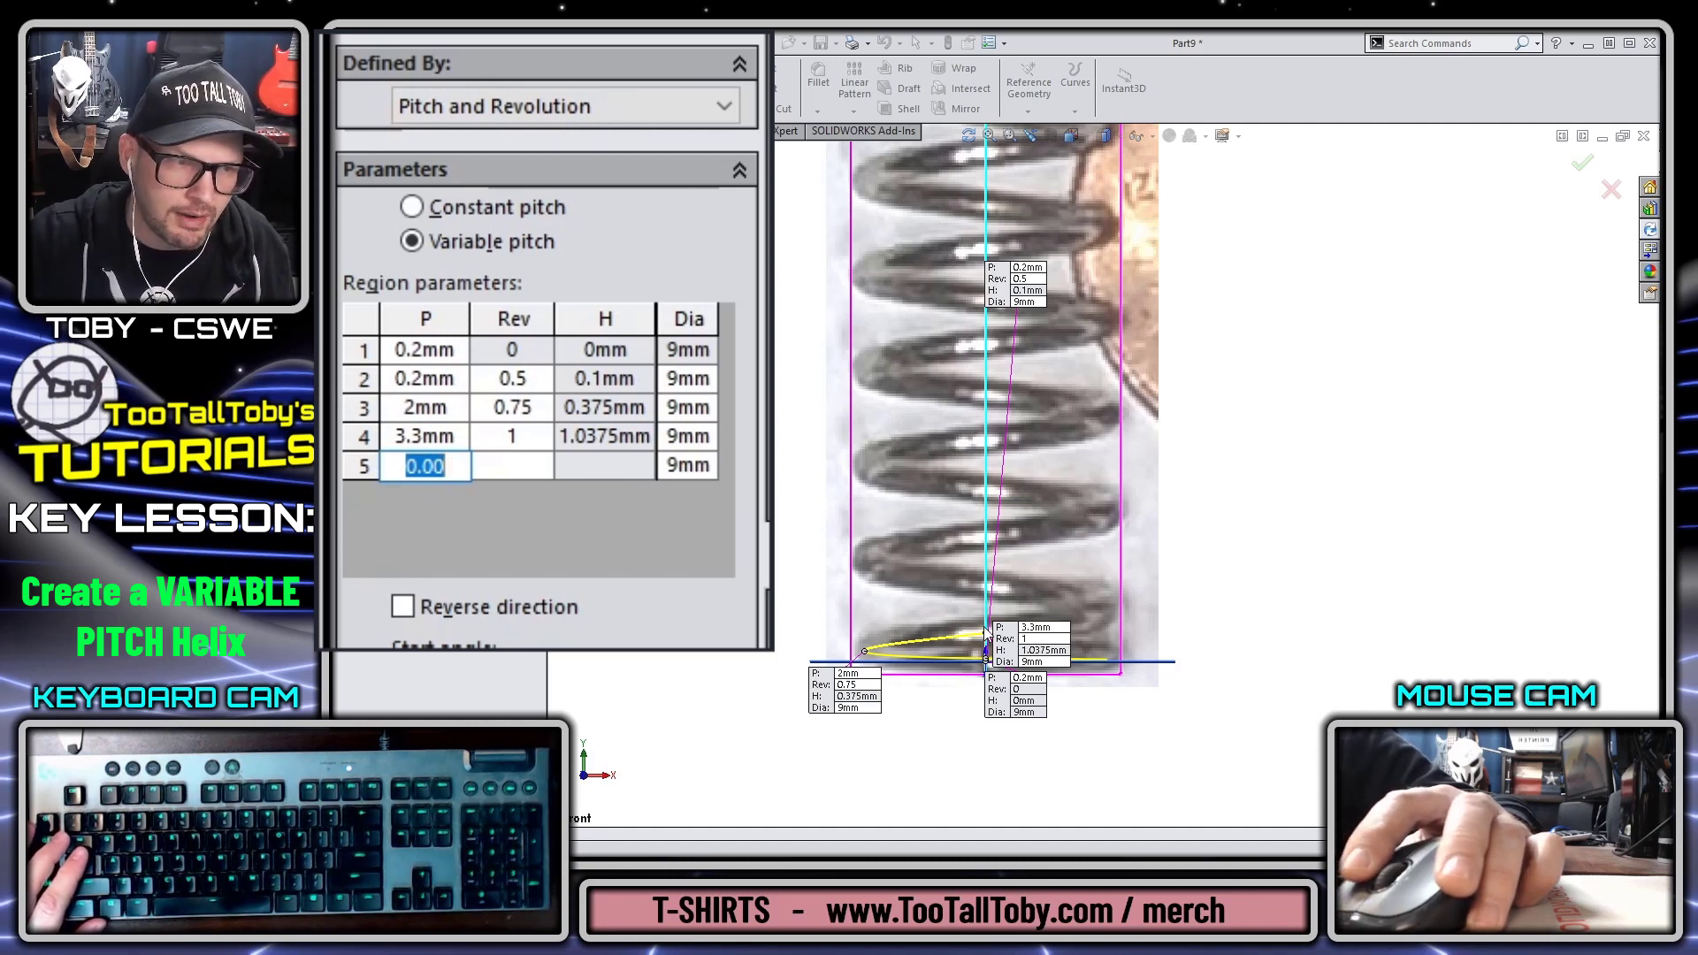
click(533, 465)
text(2)
key(Return)
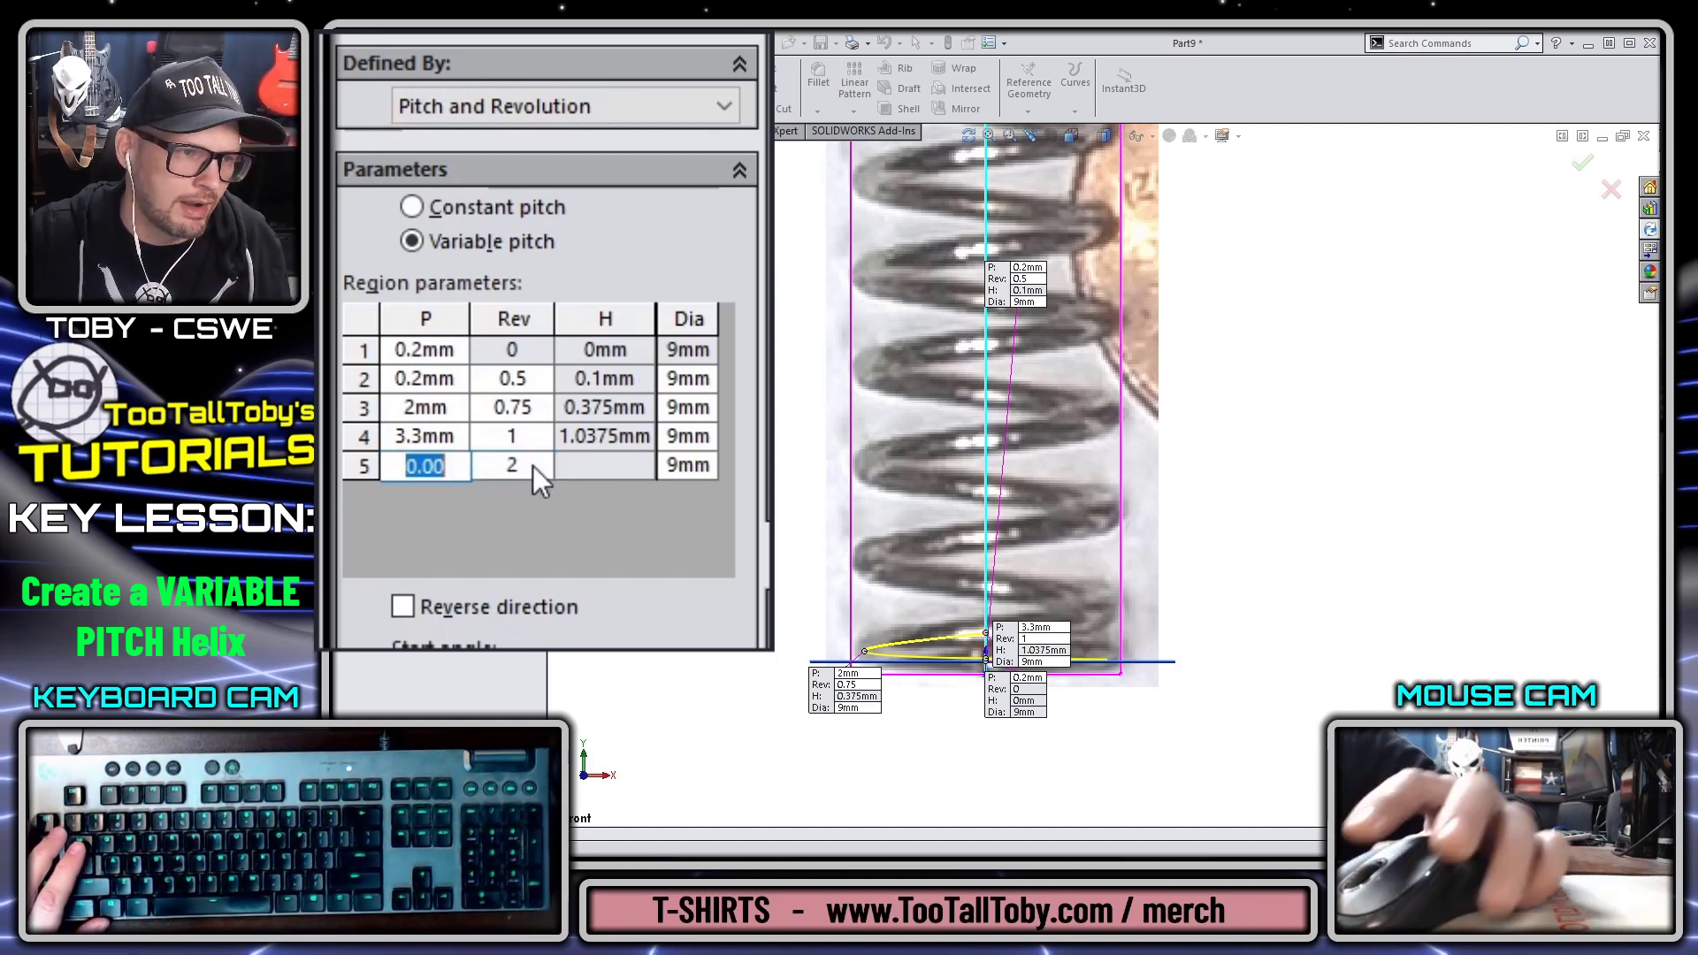
text(3.3)
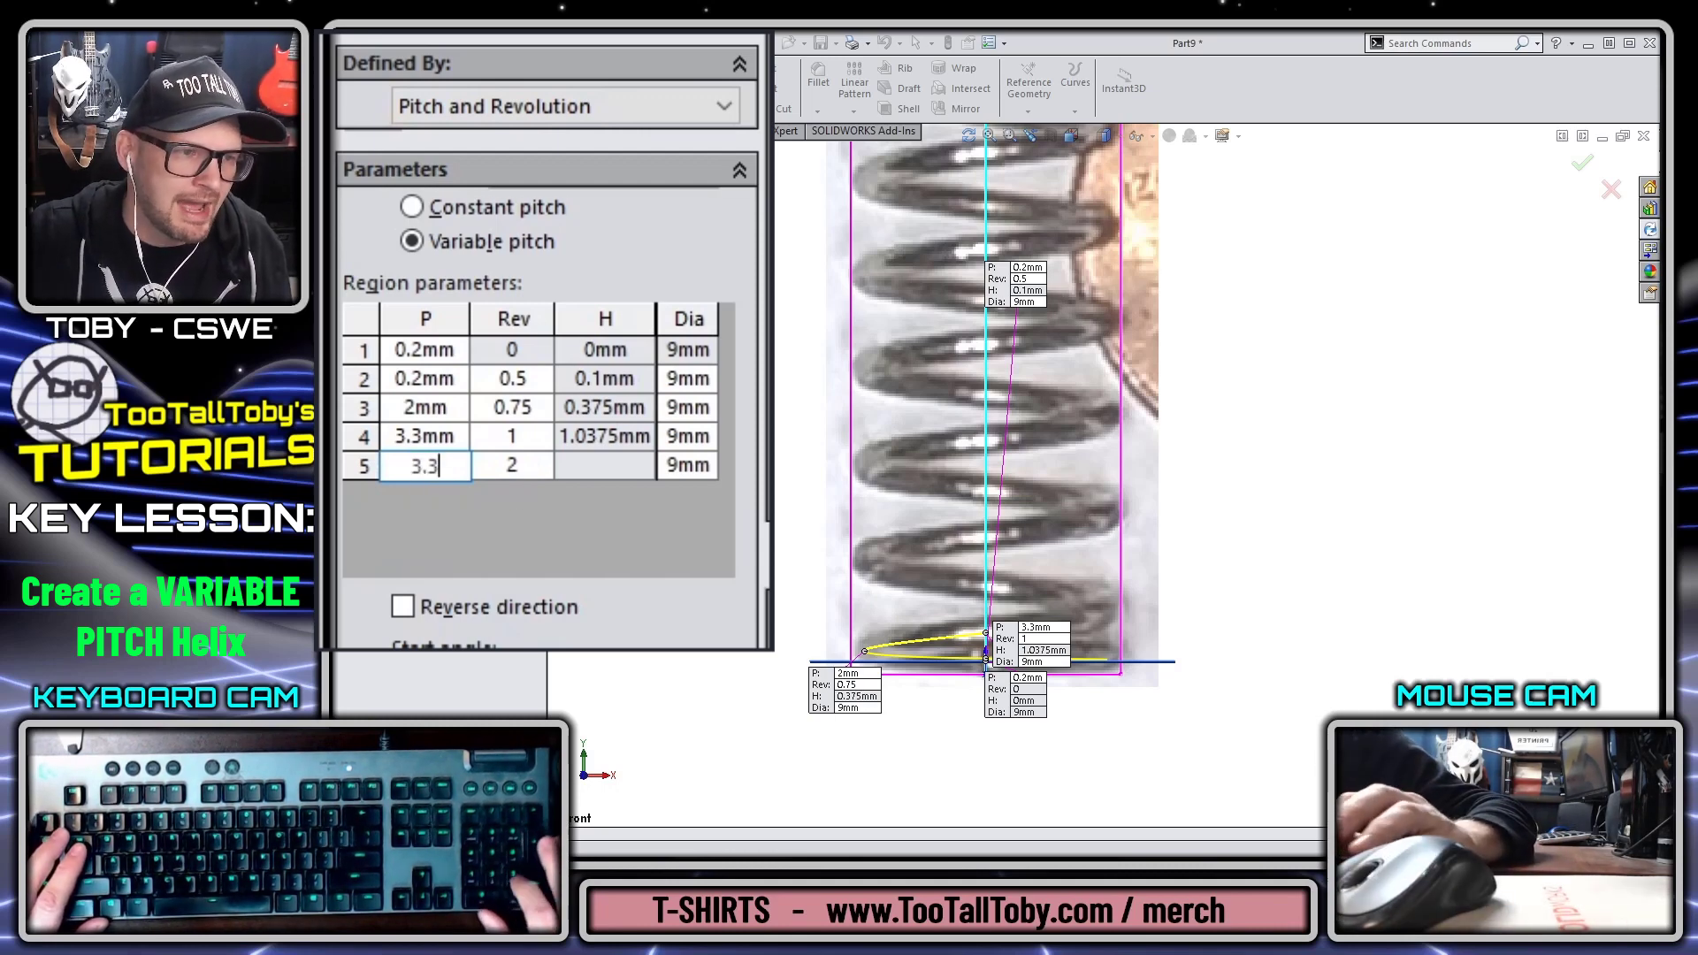
key(Return)
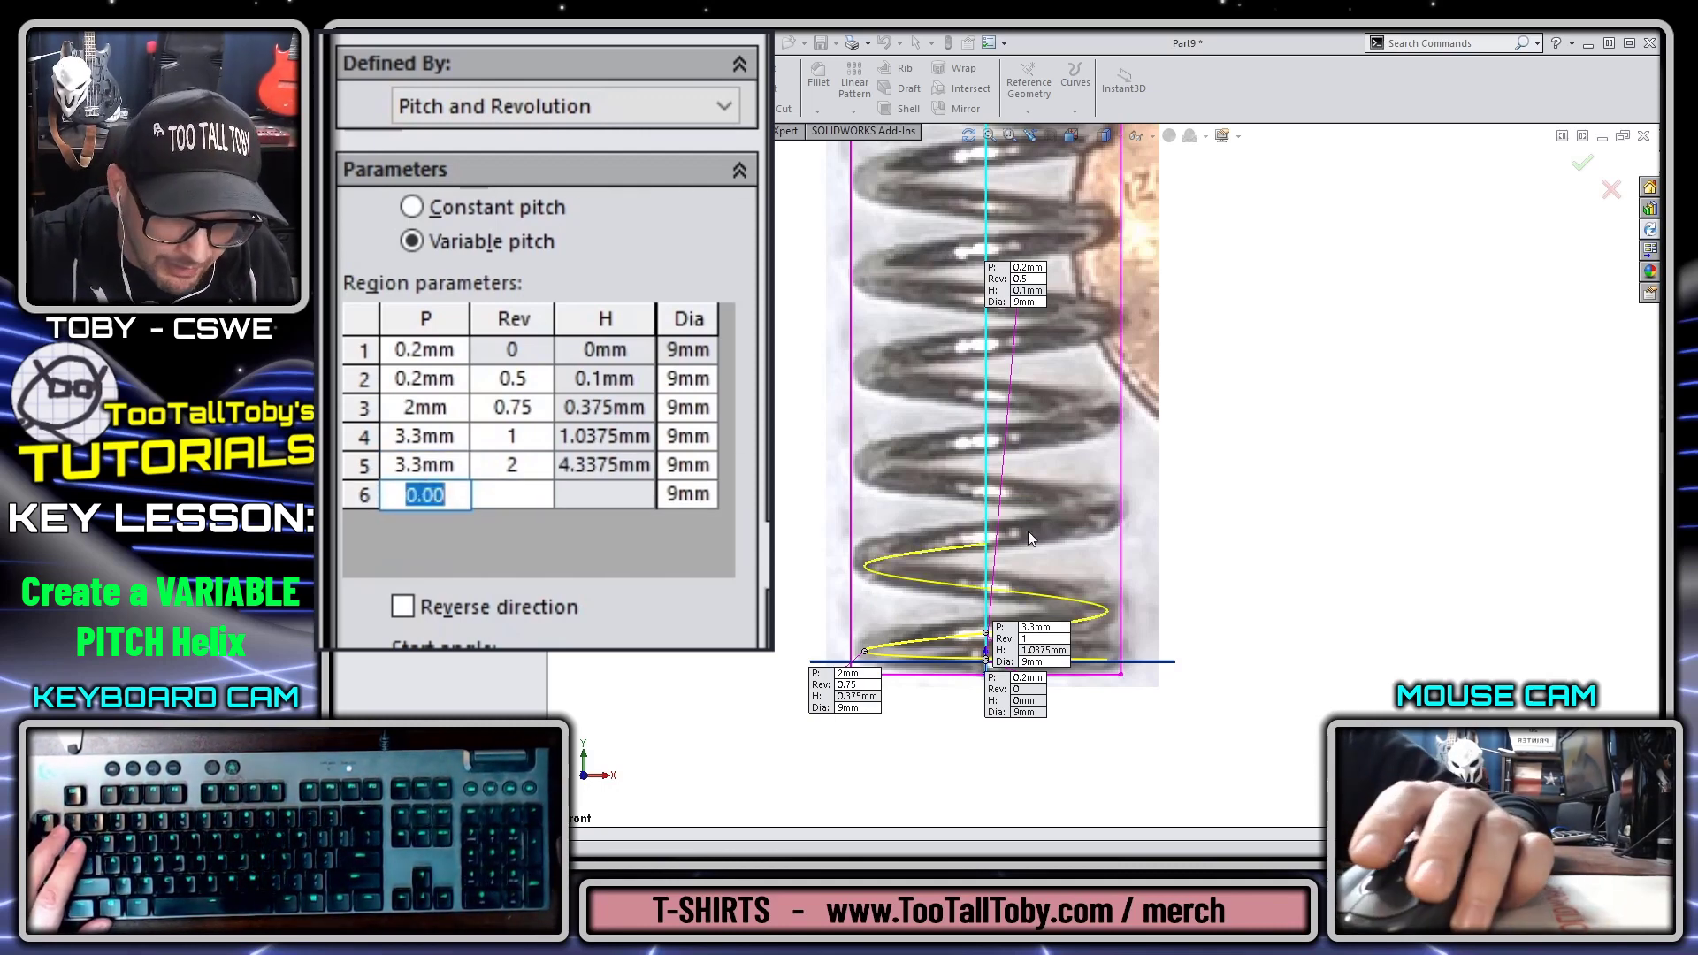
Step: Compare the second coil with the front picture, try a 3.5 mm pitch in row 5, and set it to 3.7 mm
scroll(1004, 517, down, 5)
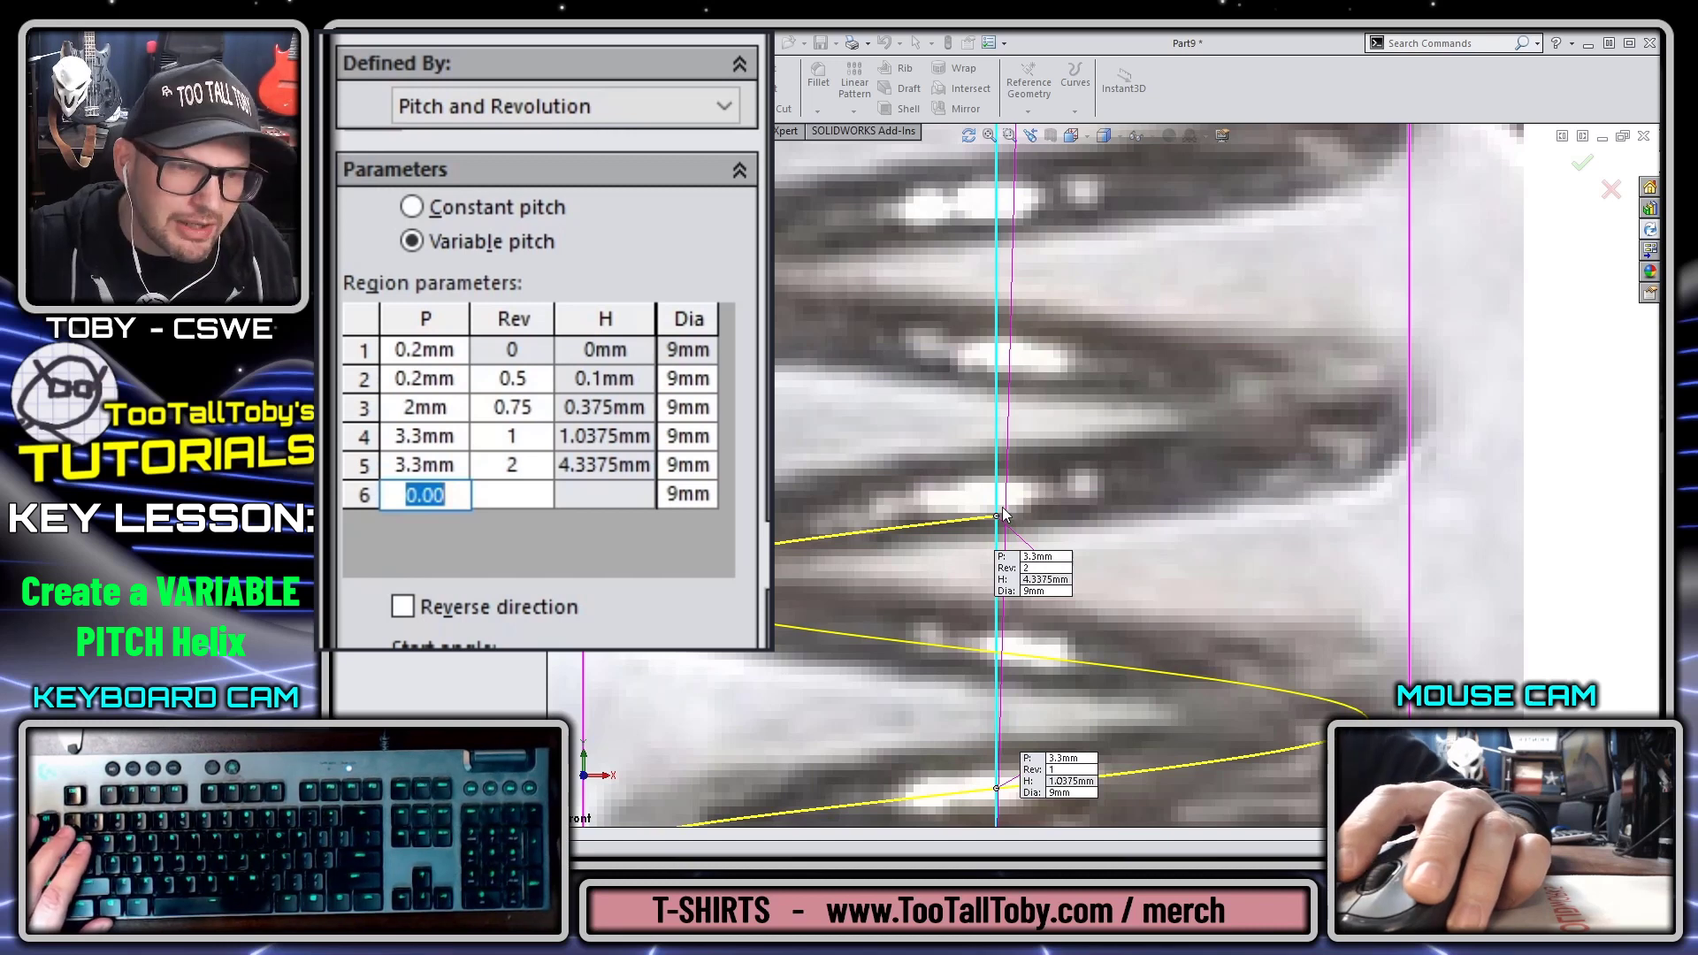
click(429, 465)
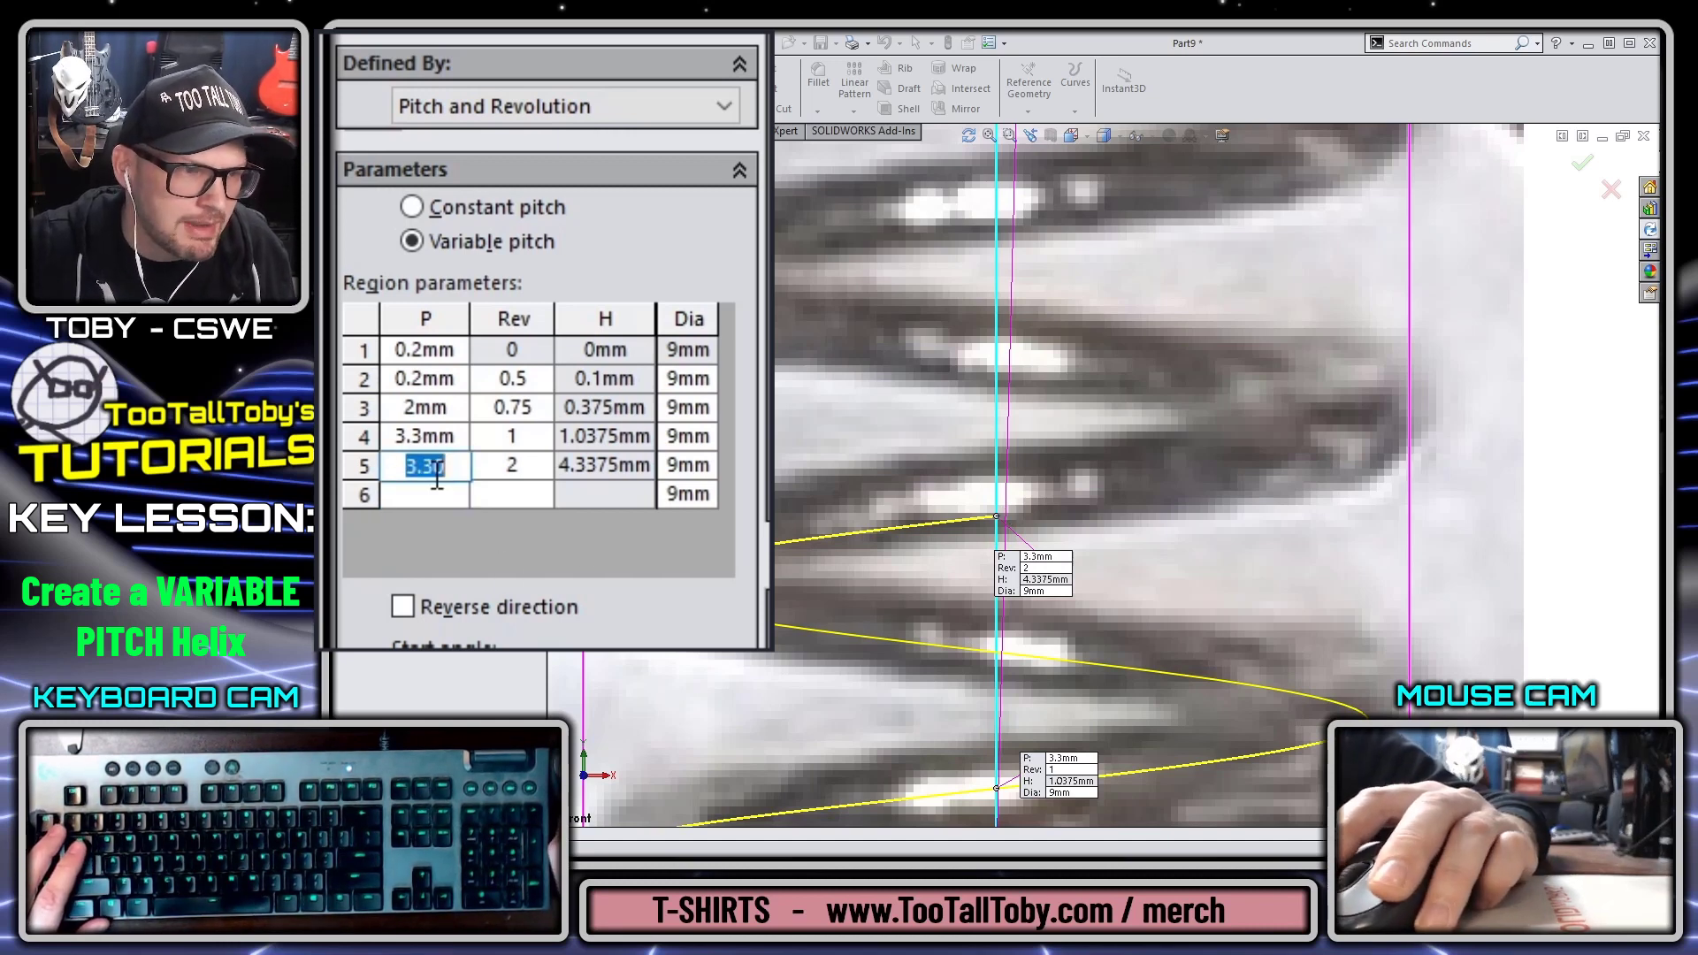
text(3.5)
key(Tab)
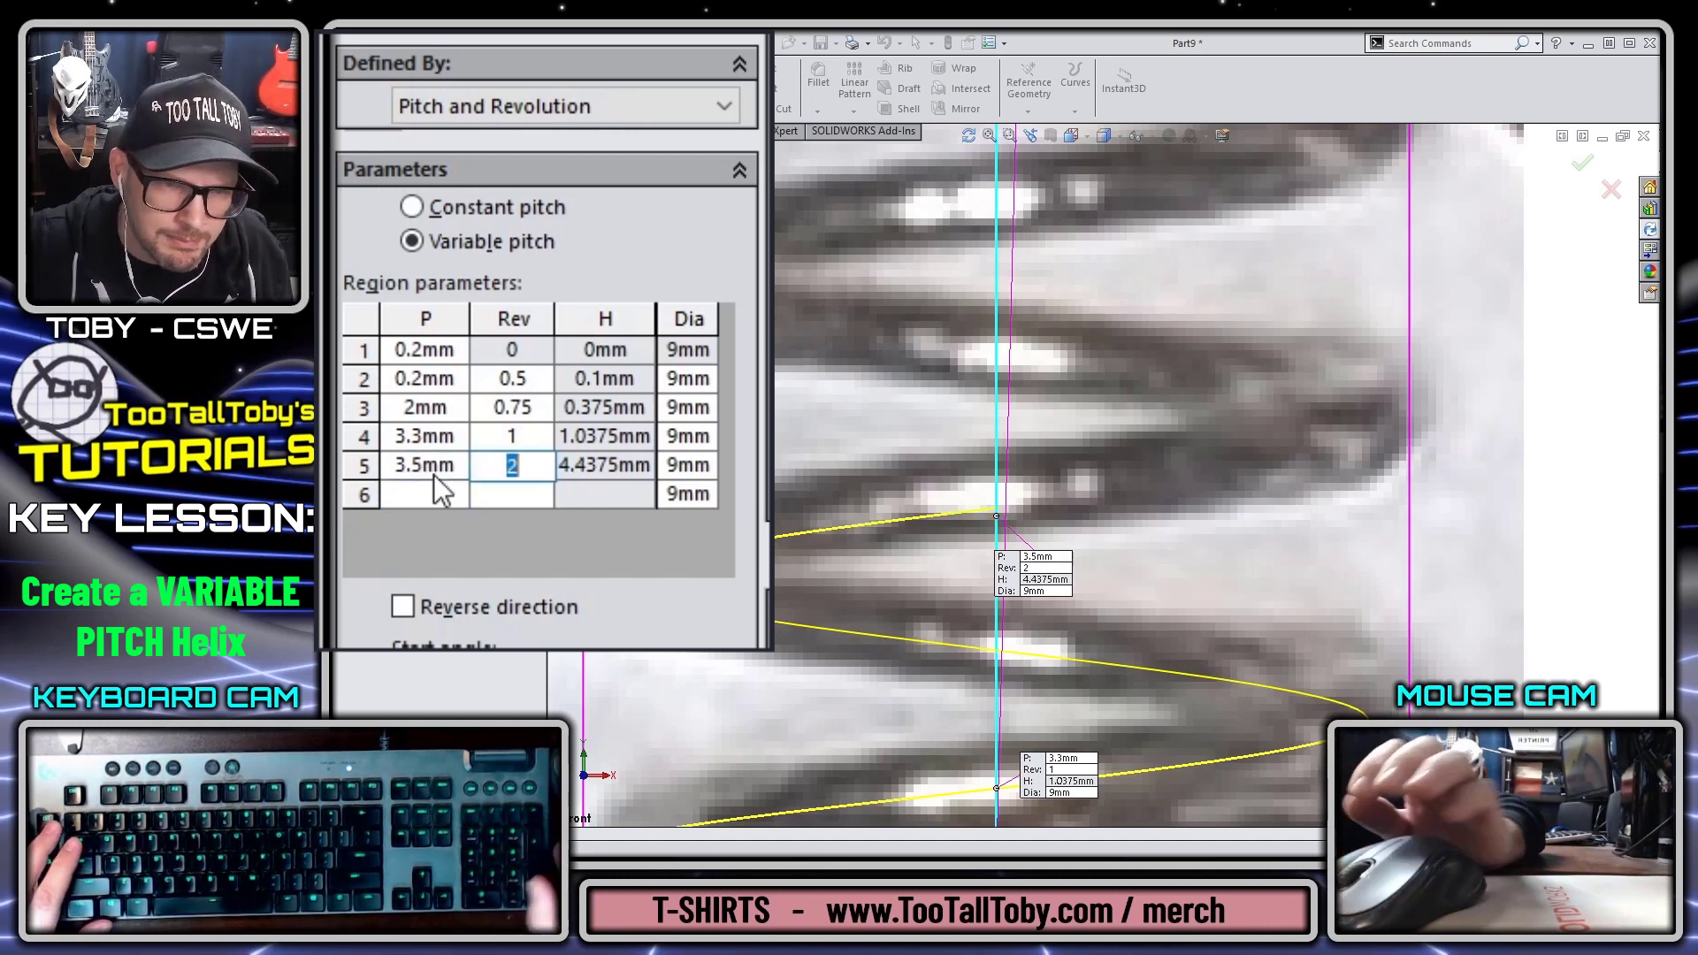
scroll(1185, 506, up, 2)
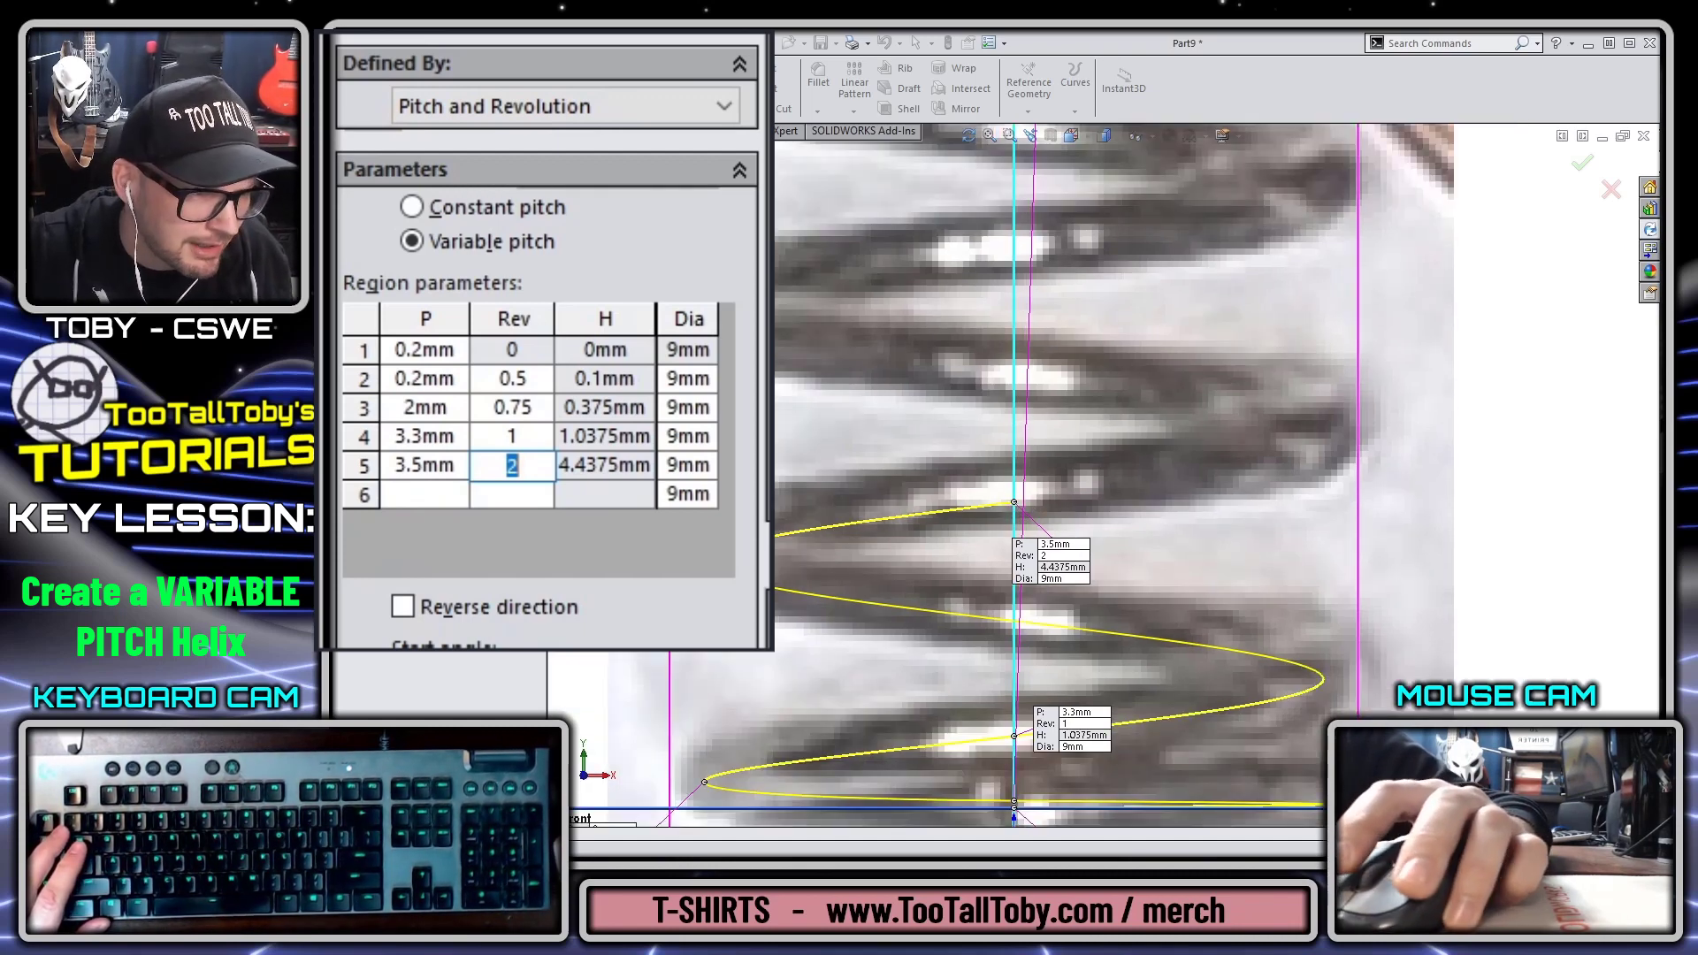
click(442, 470)
text(3.7)
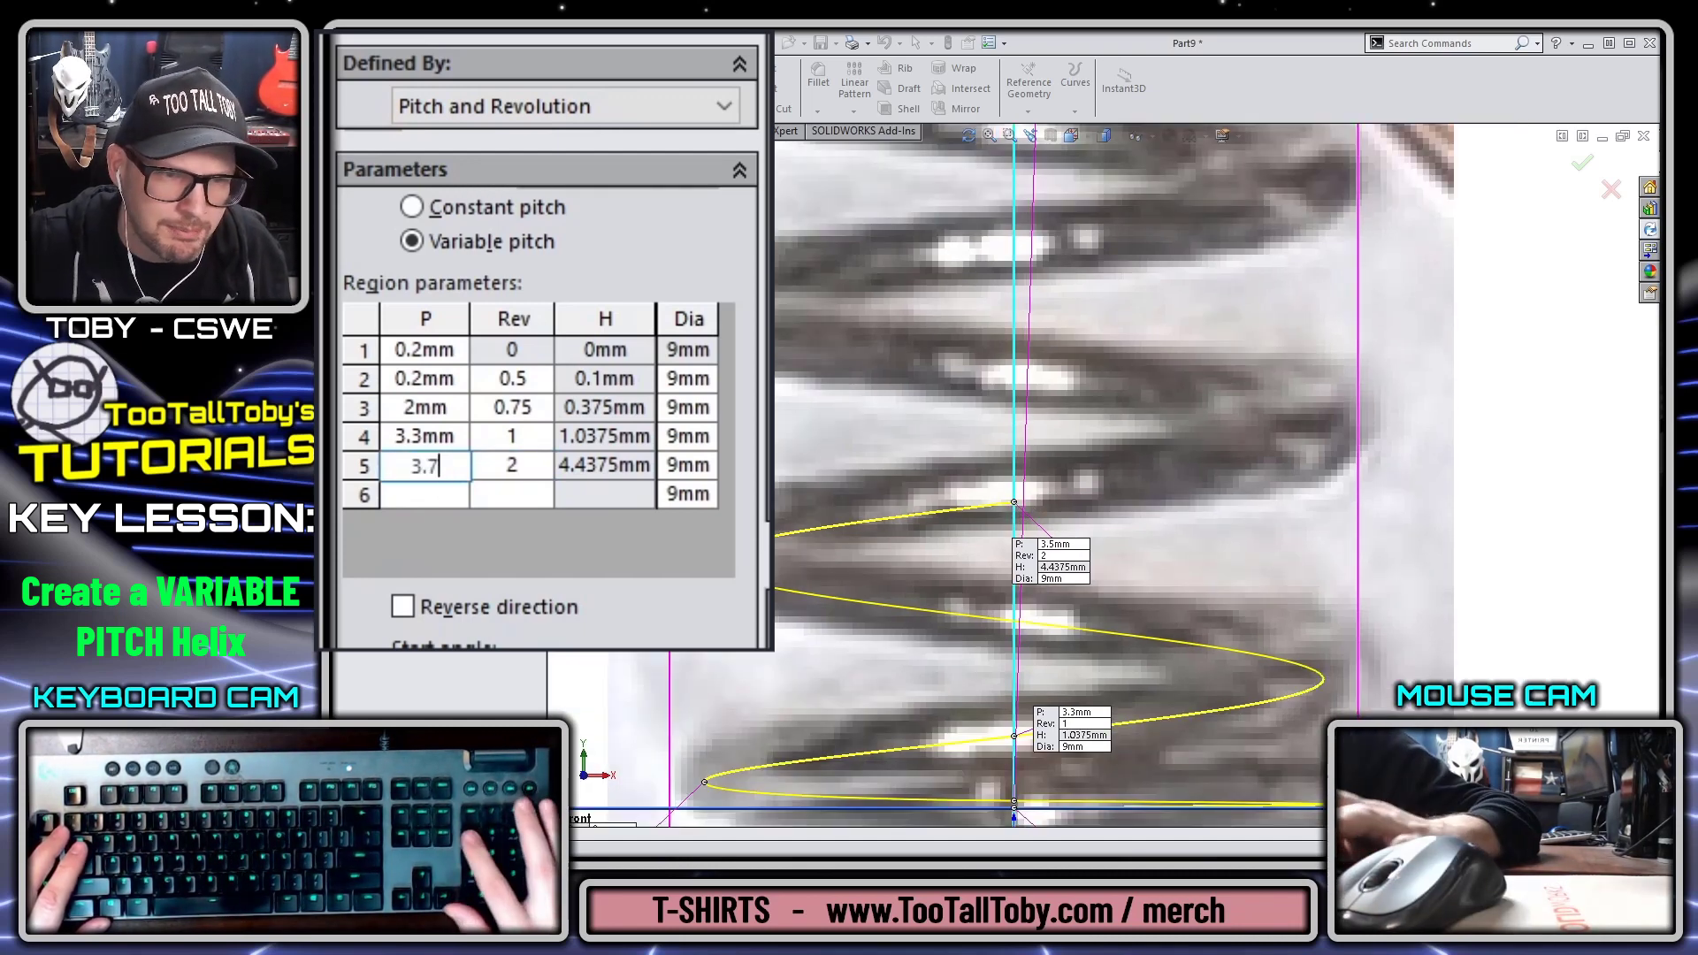
key(Tab)
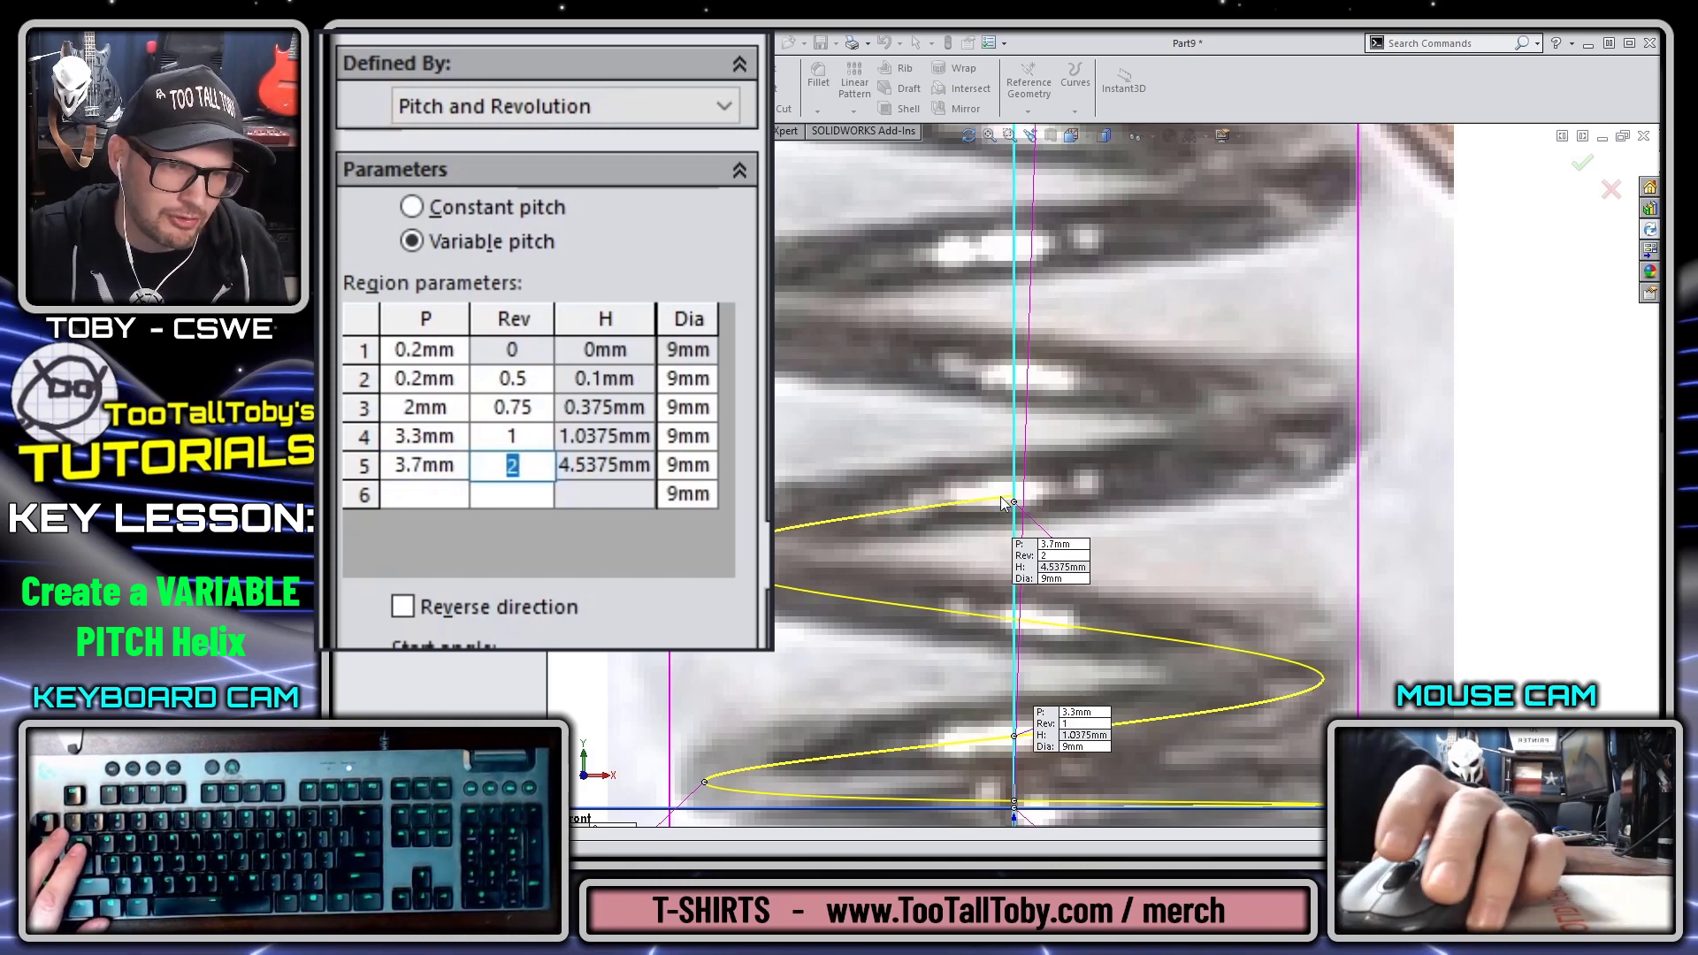
Step: Add a sixth region row at 7 revolutions with a 3.7 mm pitch
scroll(1160, 384, up, 8)
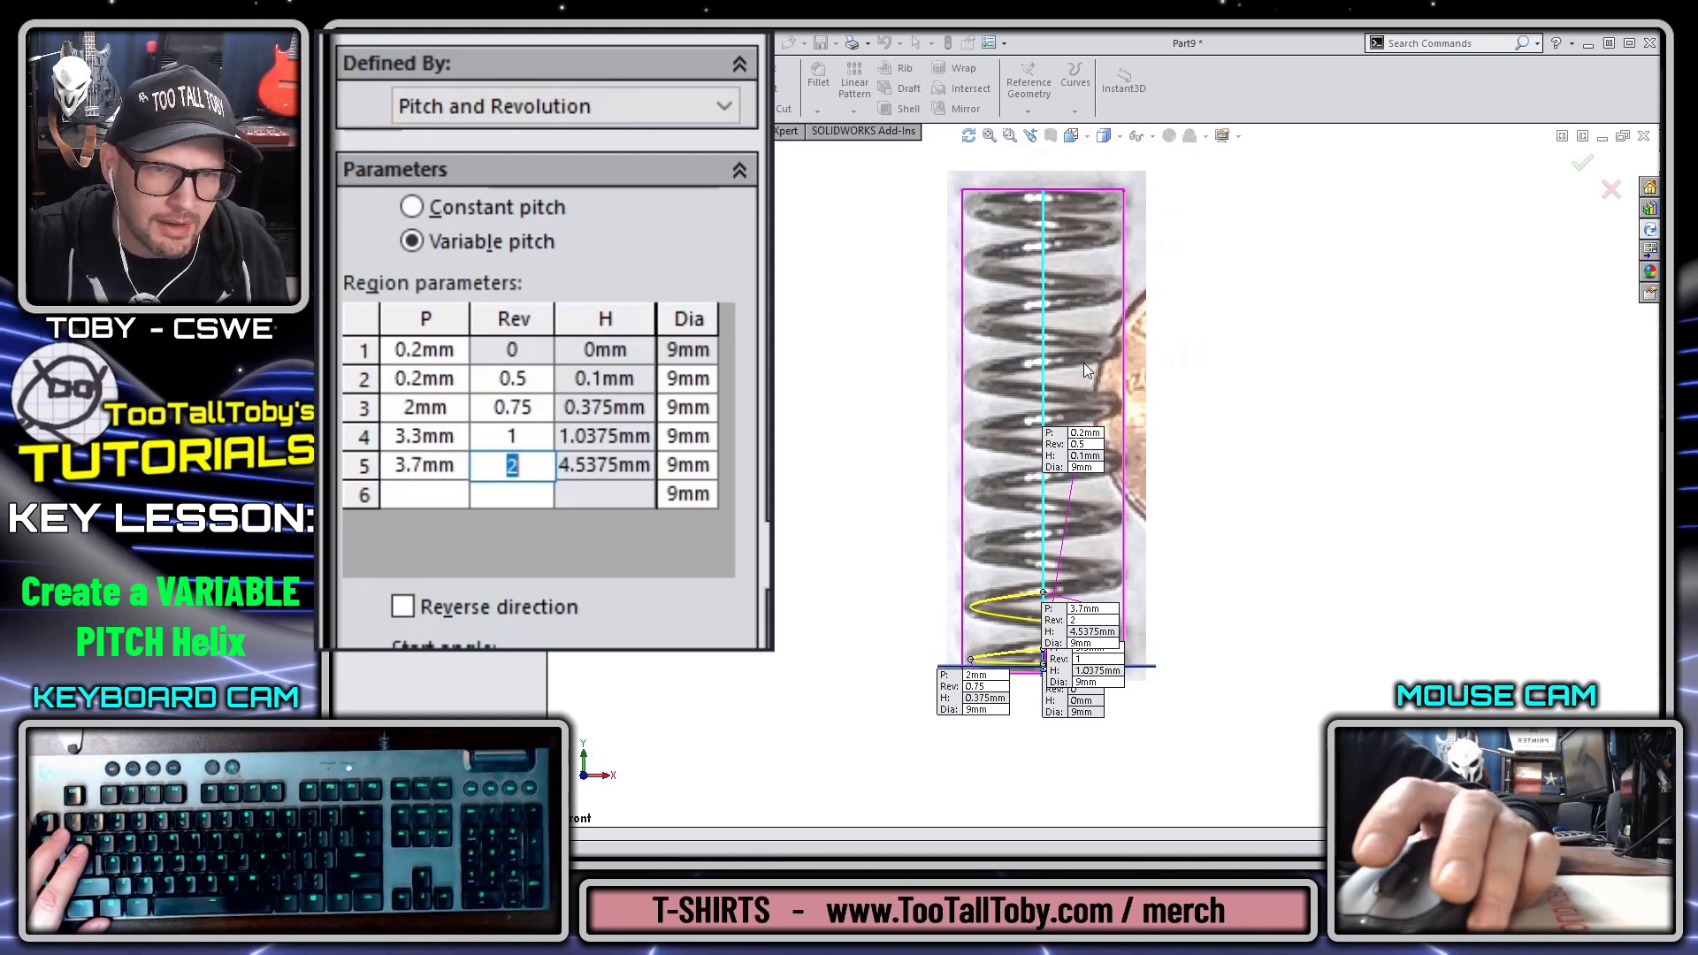
click(519, 495)
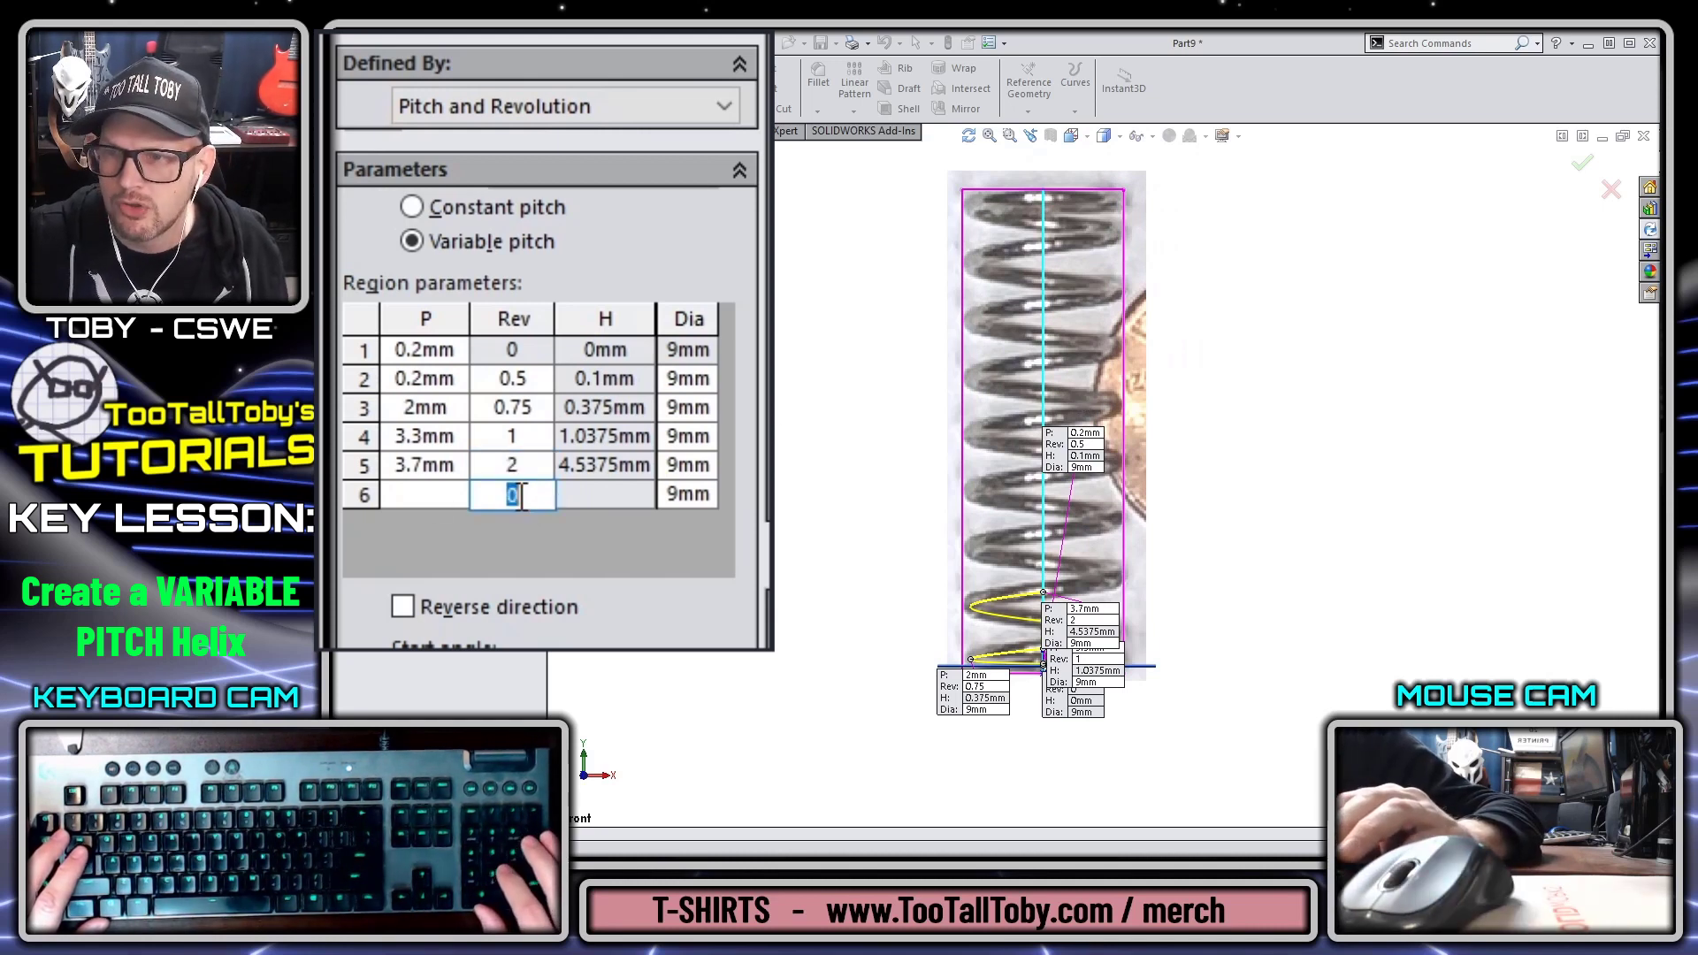
text(7)
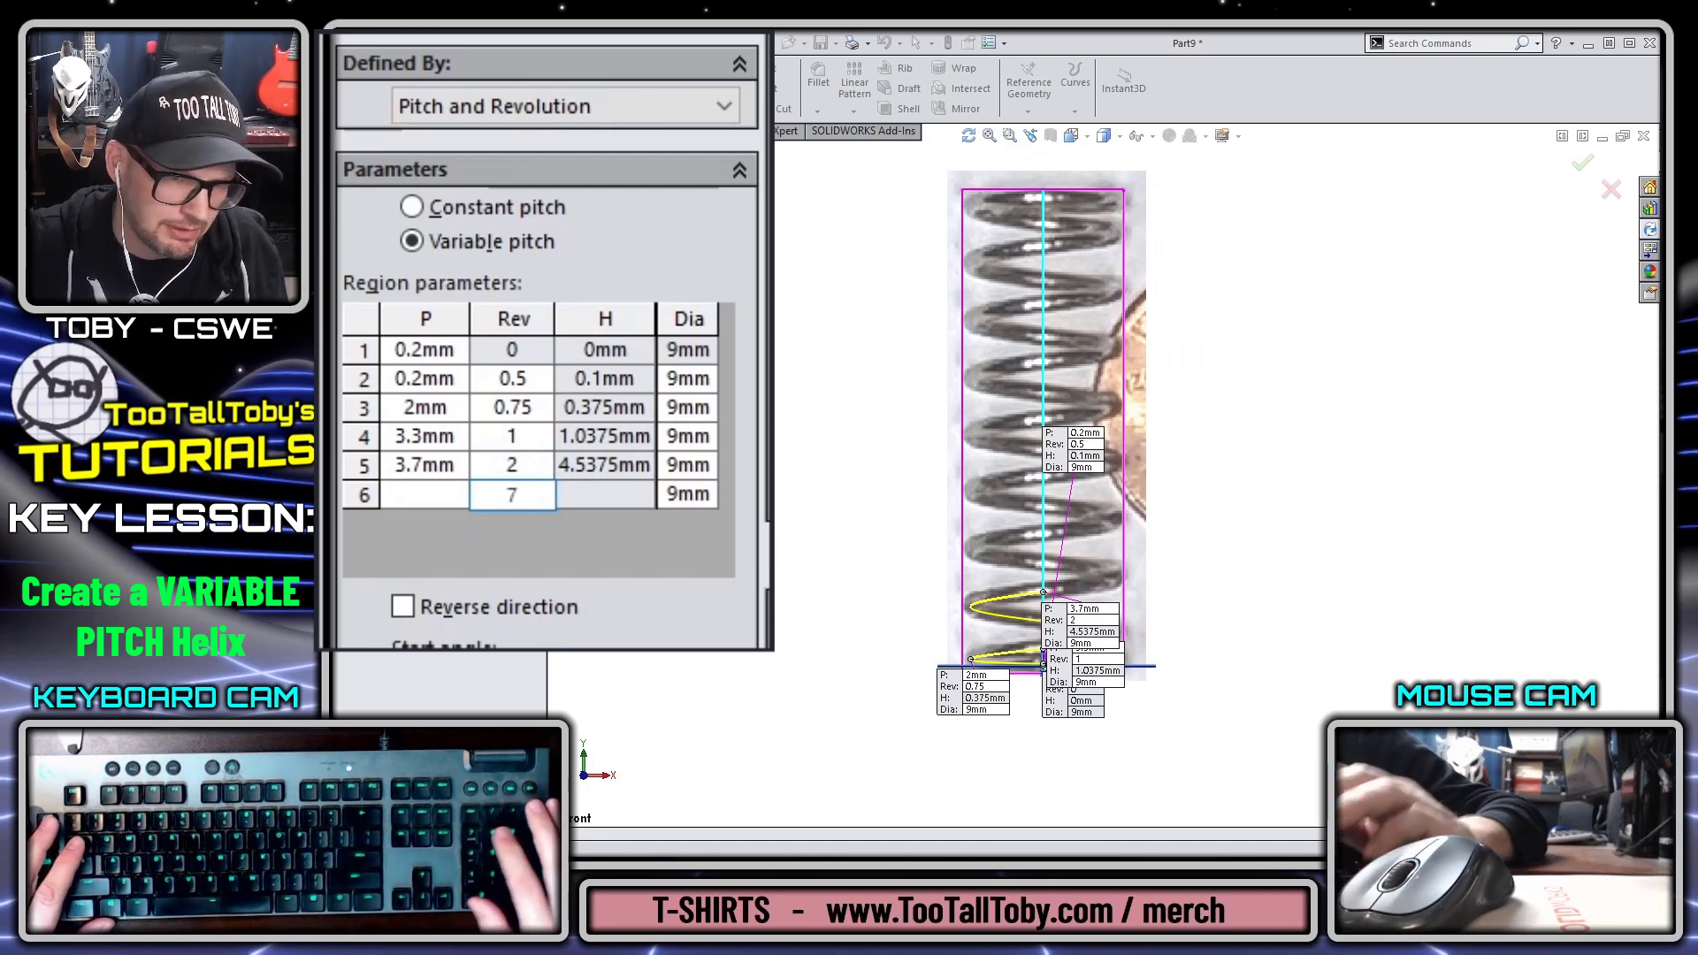
key(shift+Tab)
text(3.7)
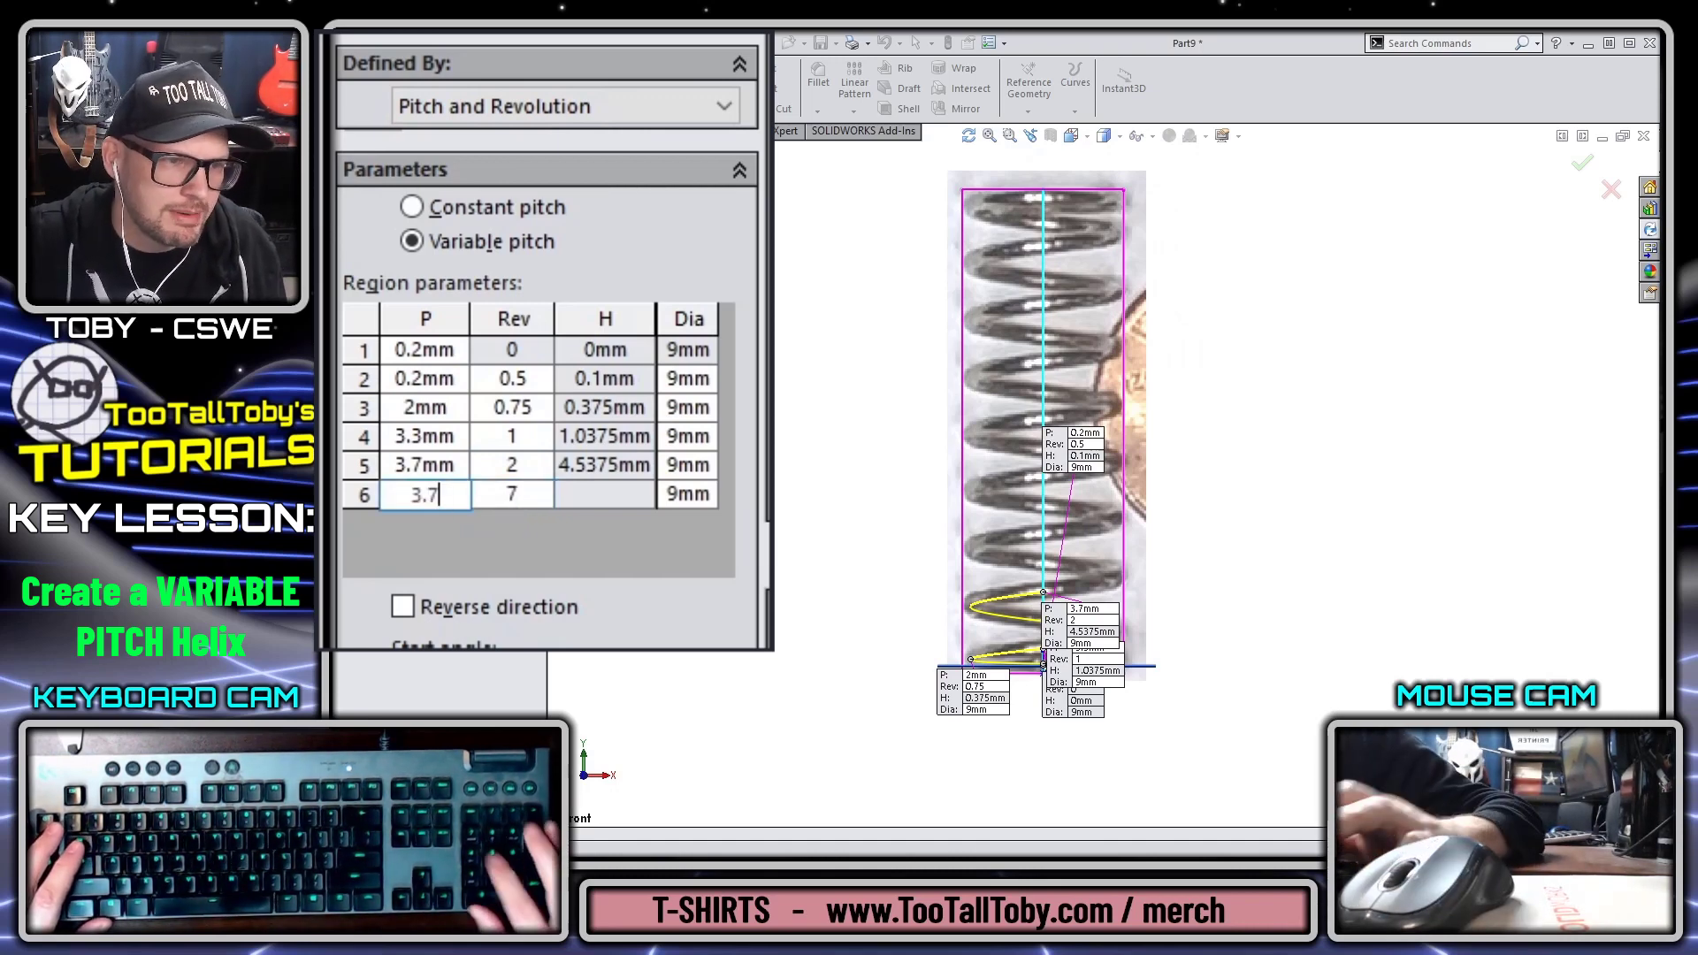
key(Return)
Step: Compare the long run of coils with the front picture and try a 3 mm pitch in row 5
scroll(1110, 369, down, 5)
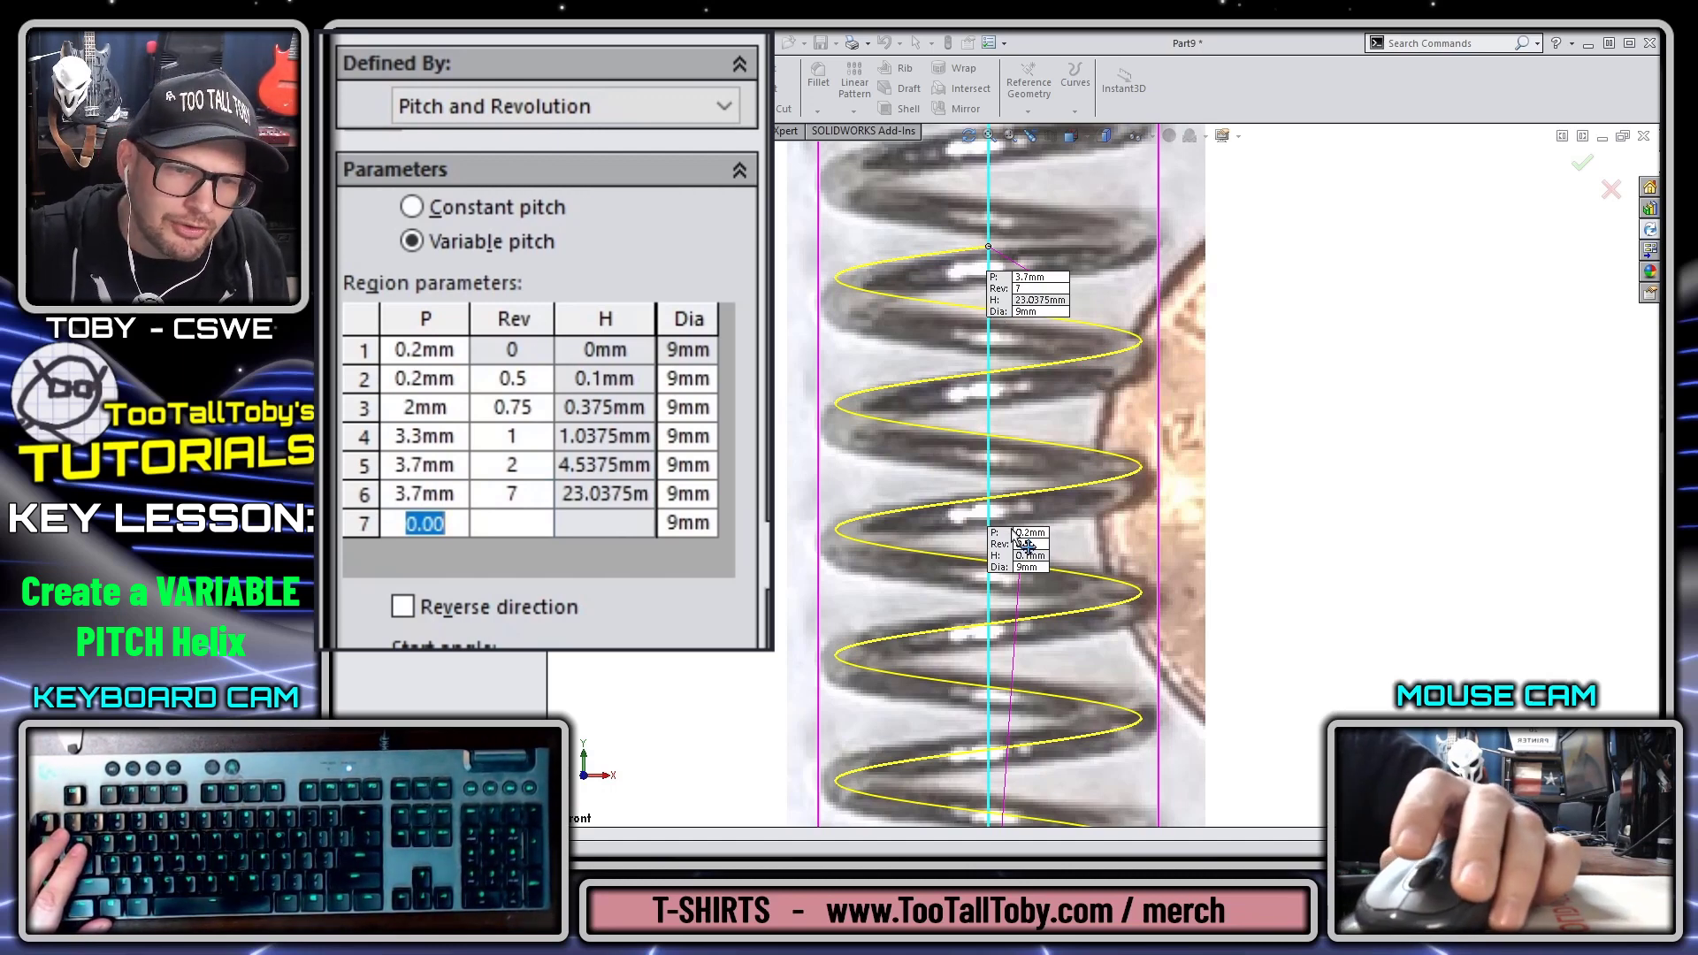
scroll(1077, 378, up, 5)
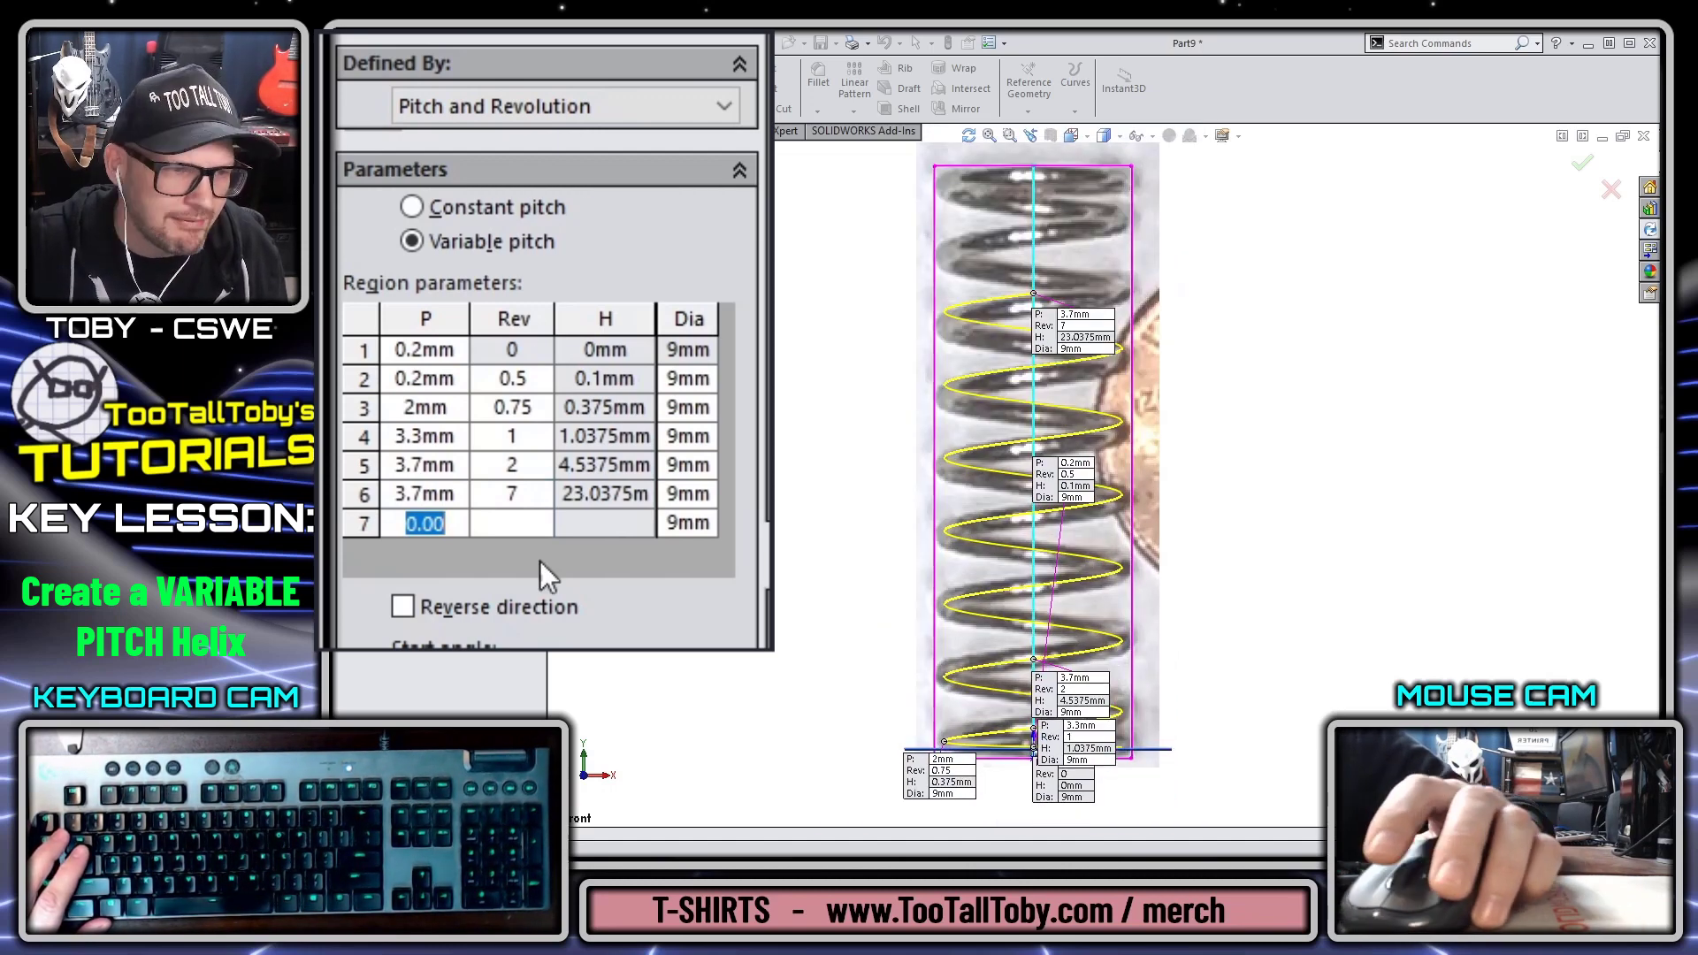
click(445, 464)
text(3)
key(Tab)
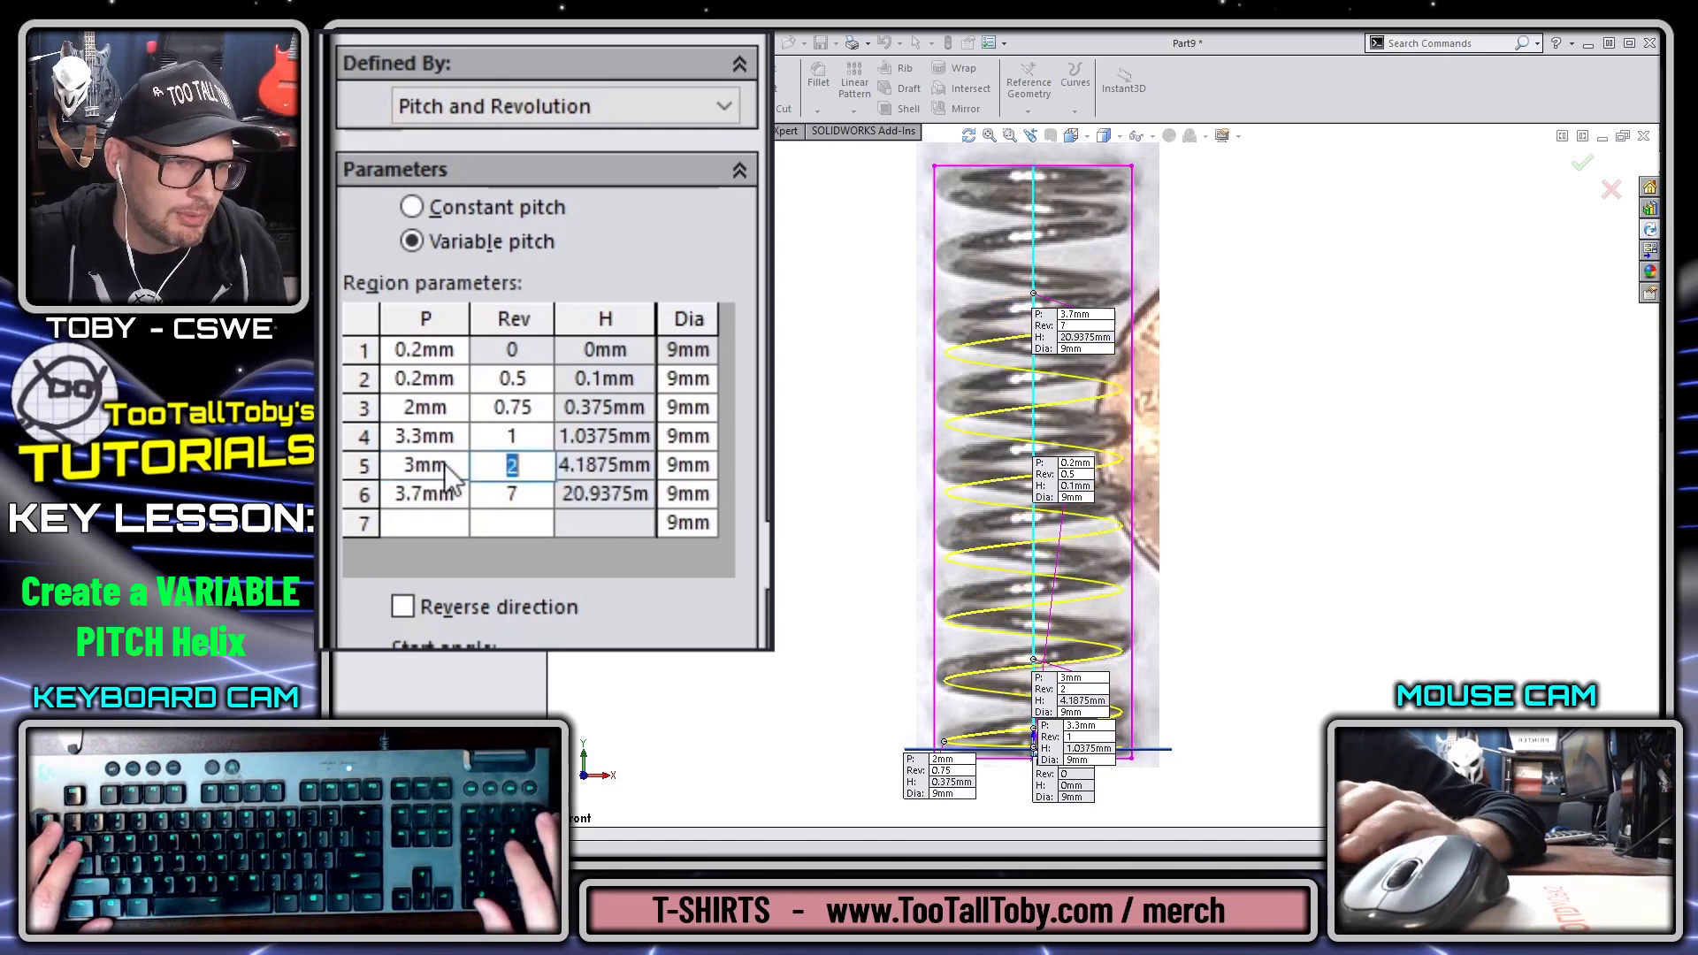
click(444, 463)
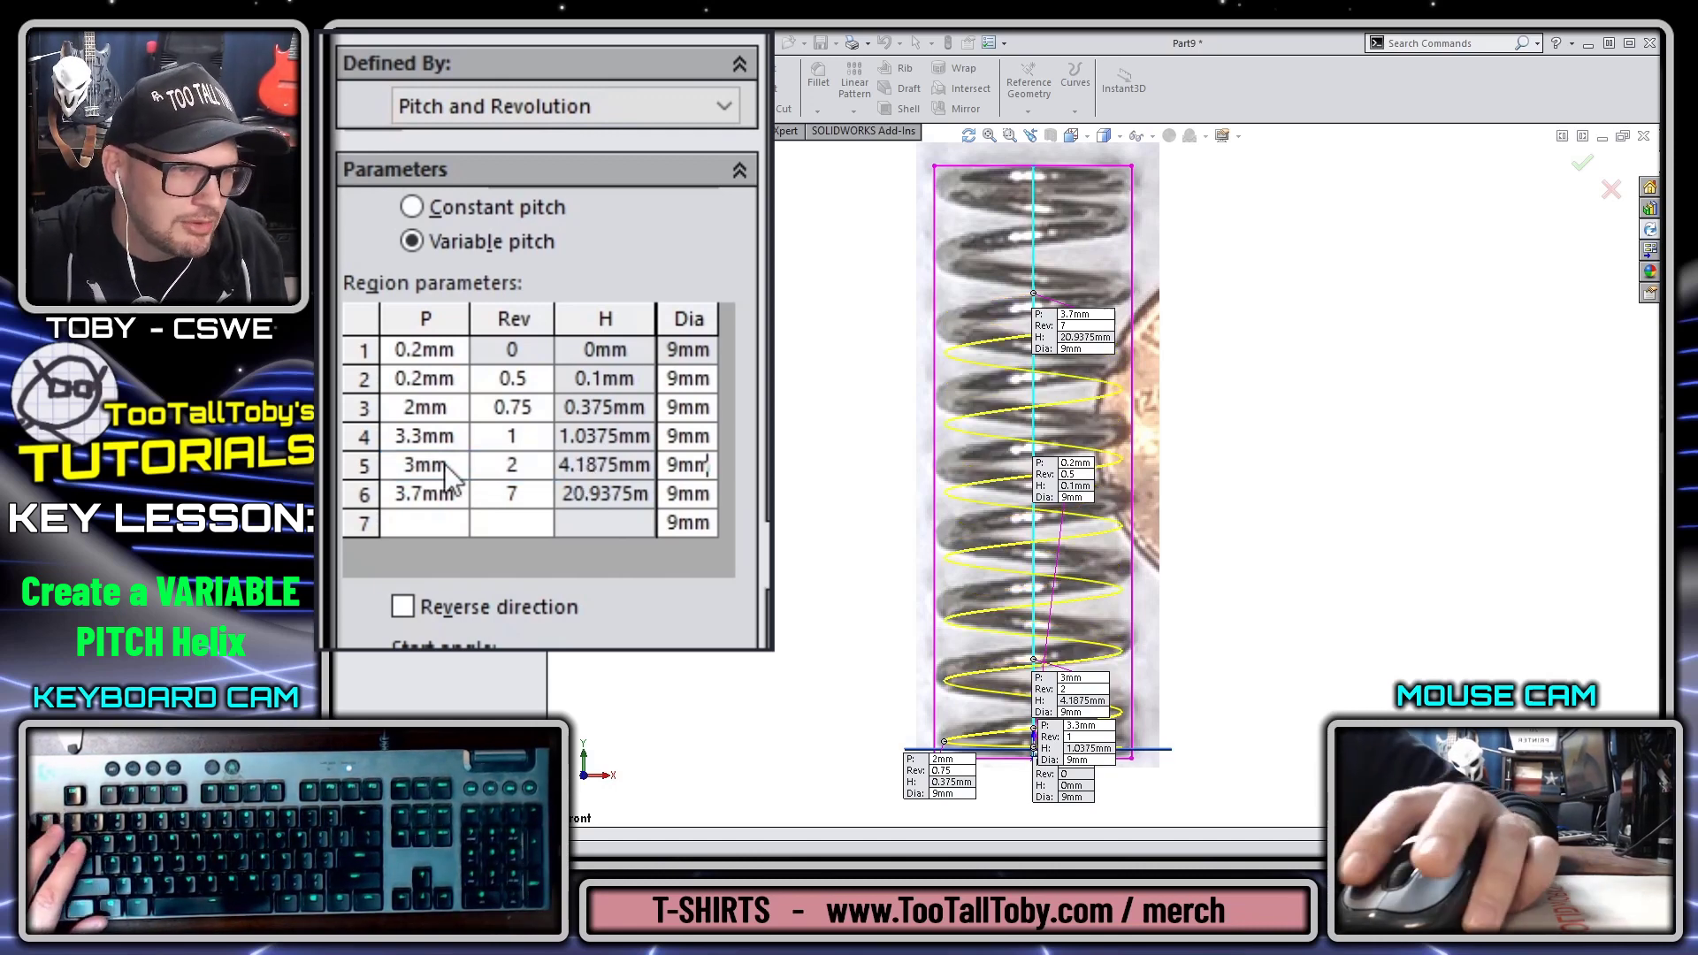
key(Tab)
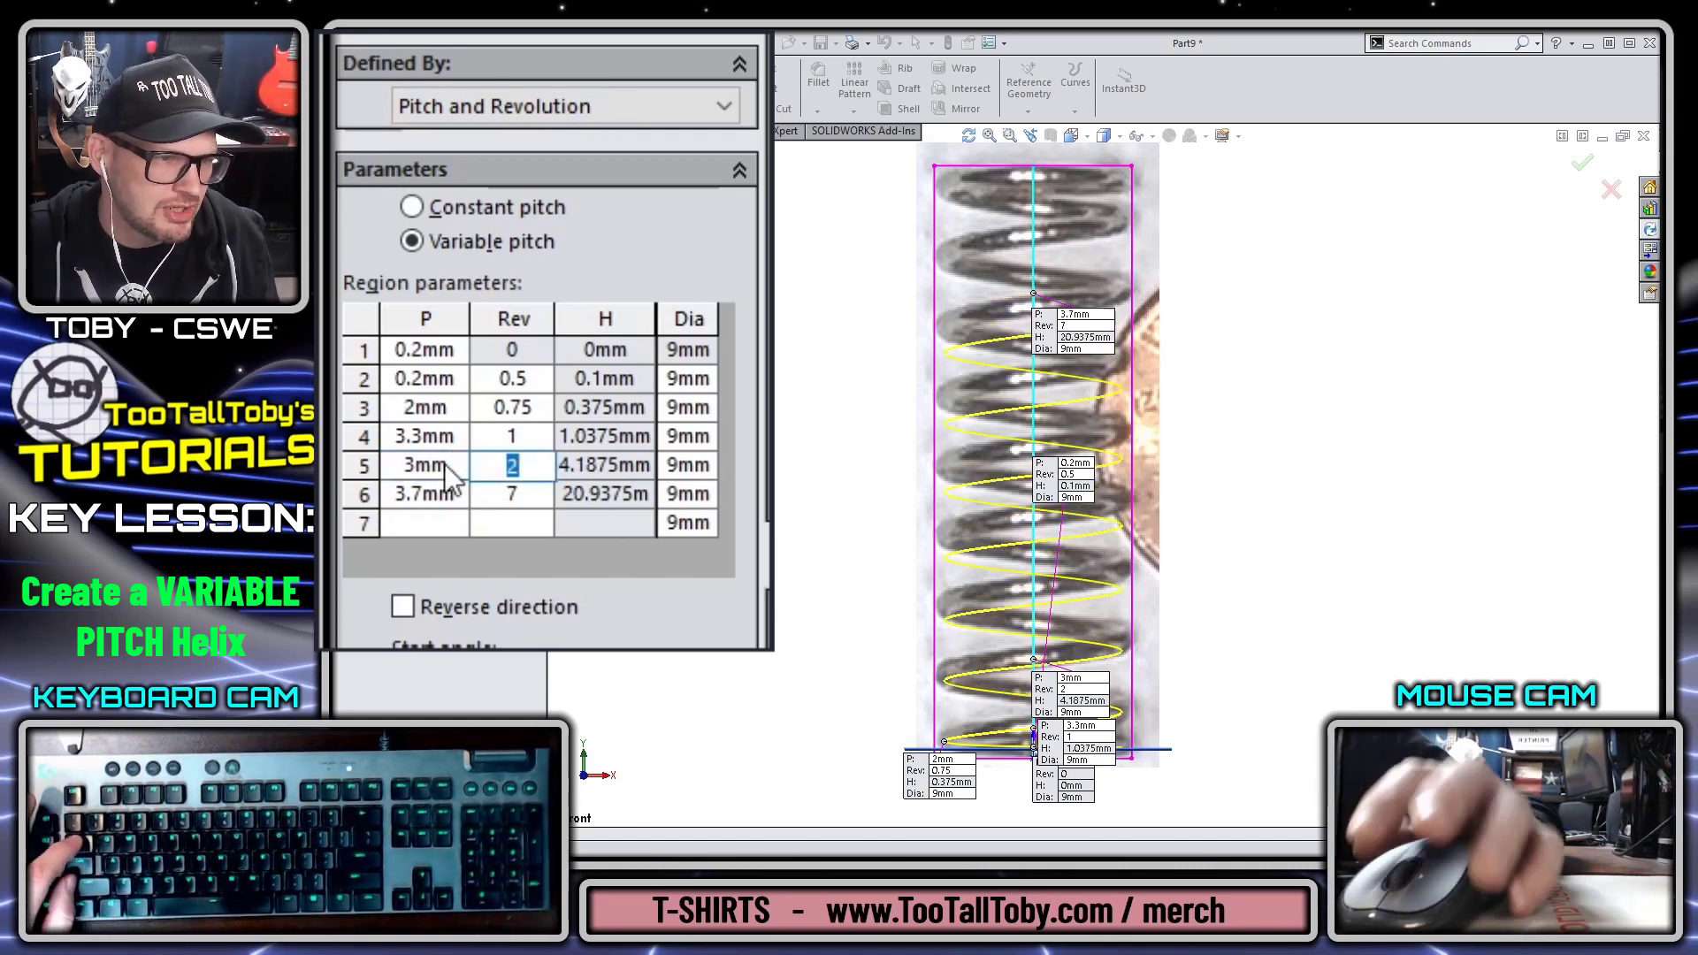
Step: Try a 3.5 mm pitch in both region rows 5 and 6
click(449, 466)
text(3.5)
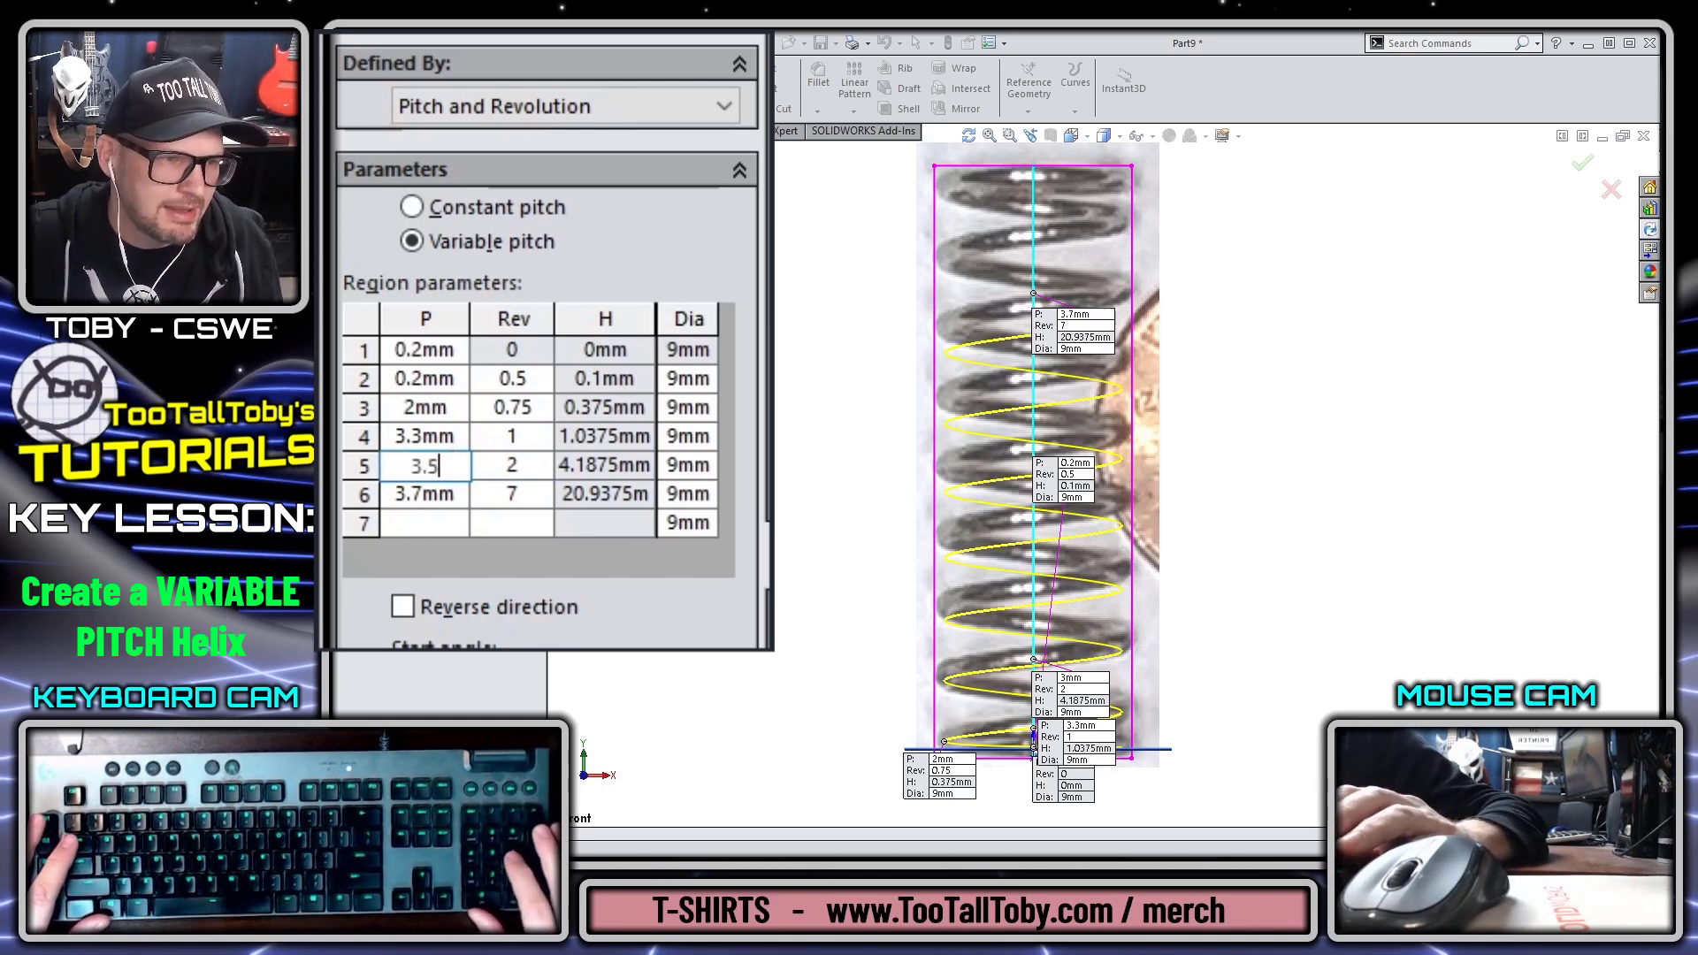
key(Return)
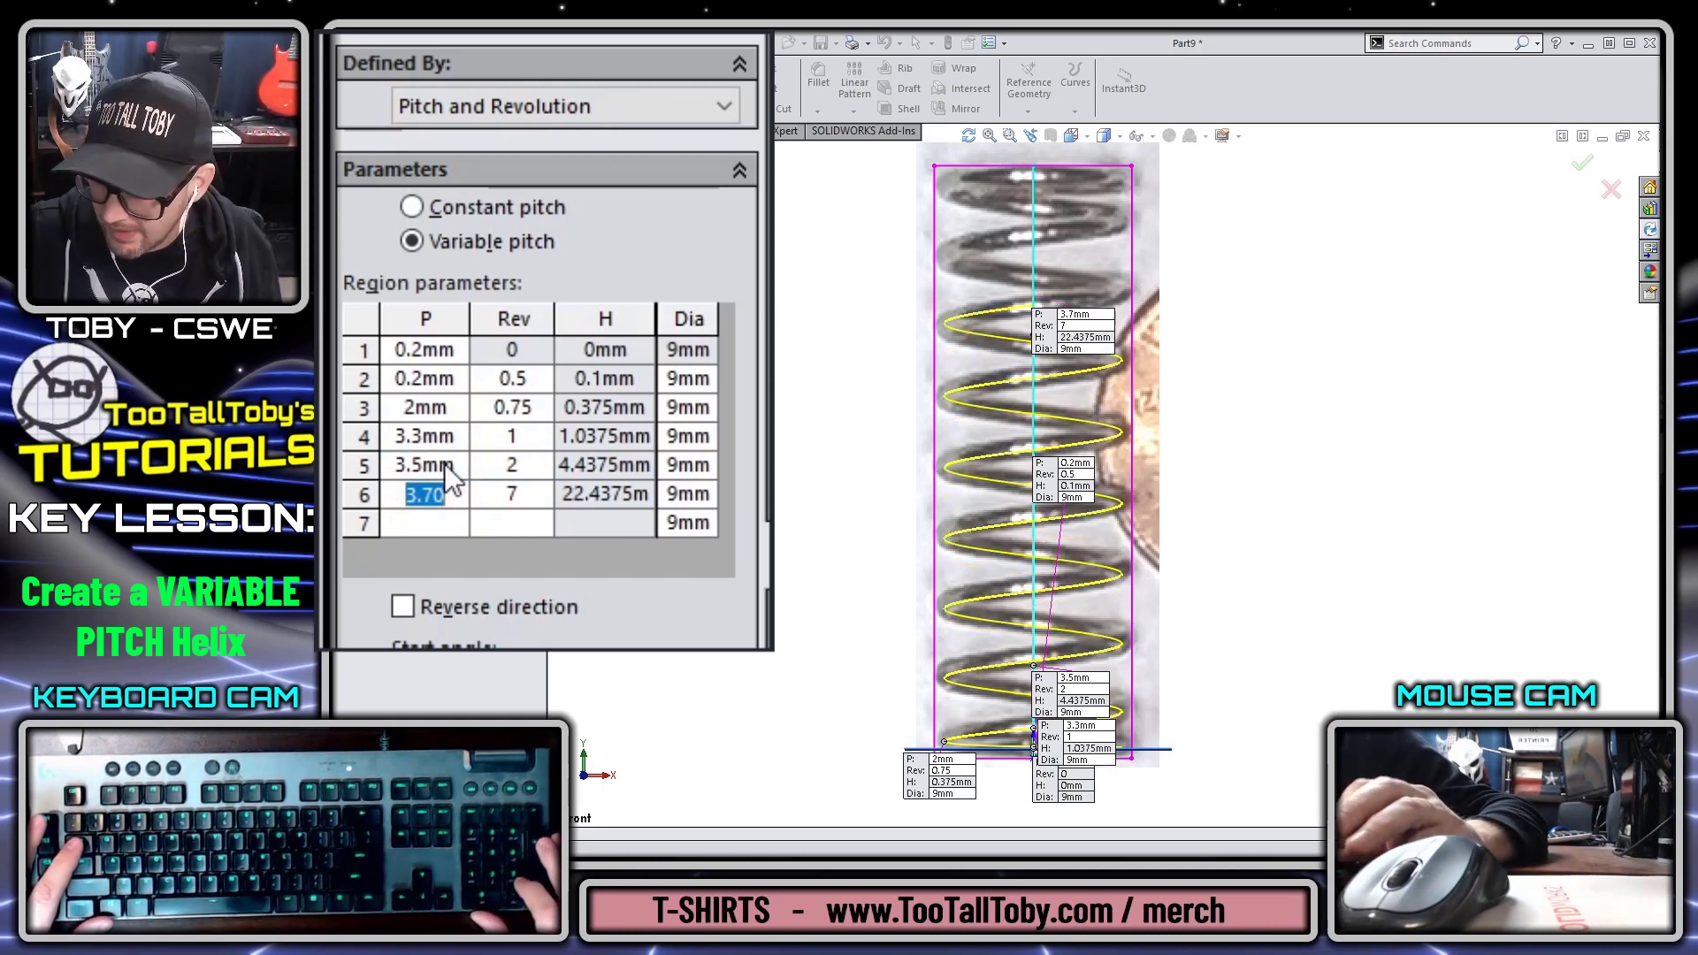
text(3.5)
key(Tab)
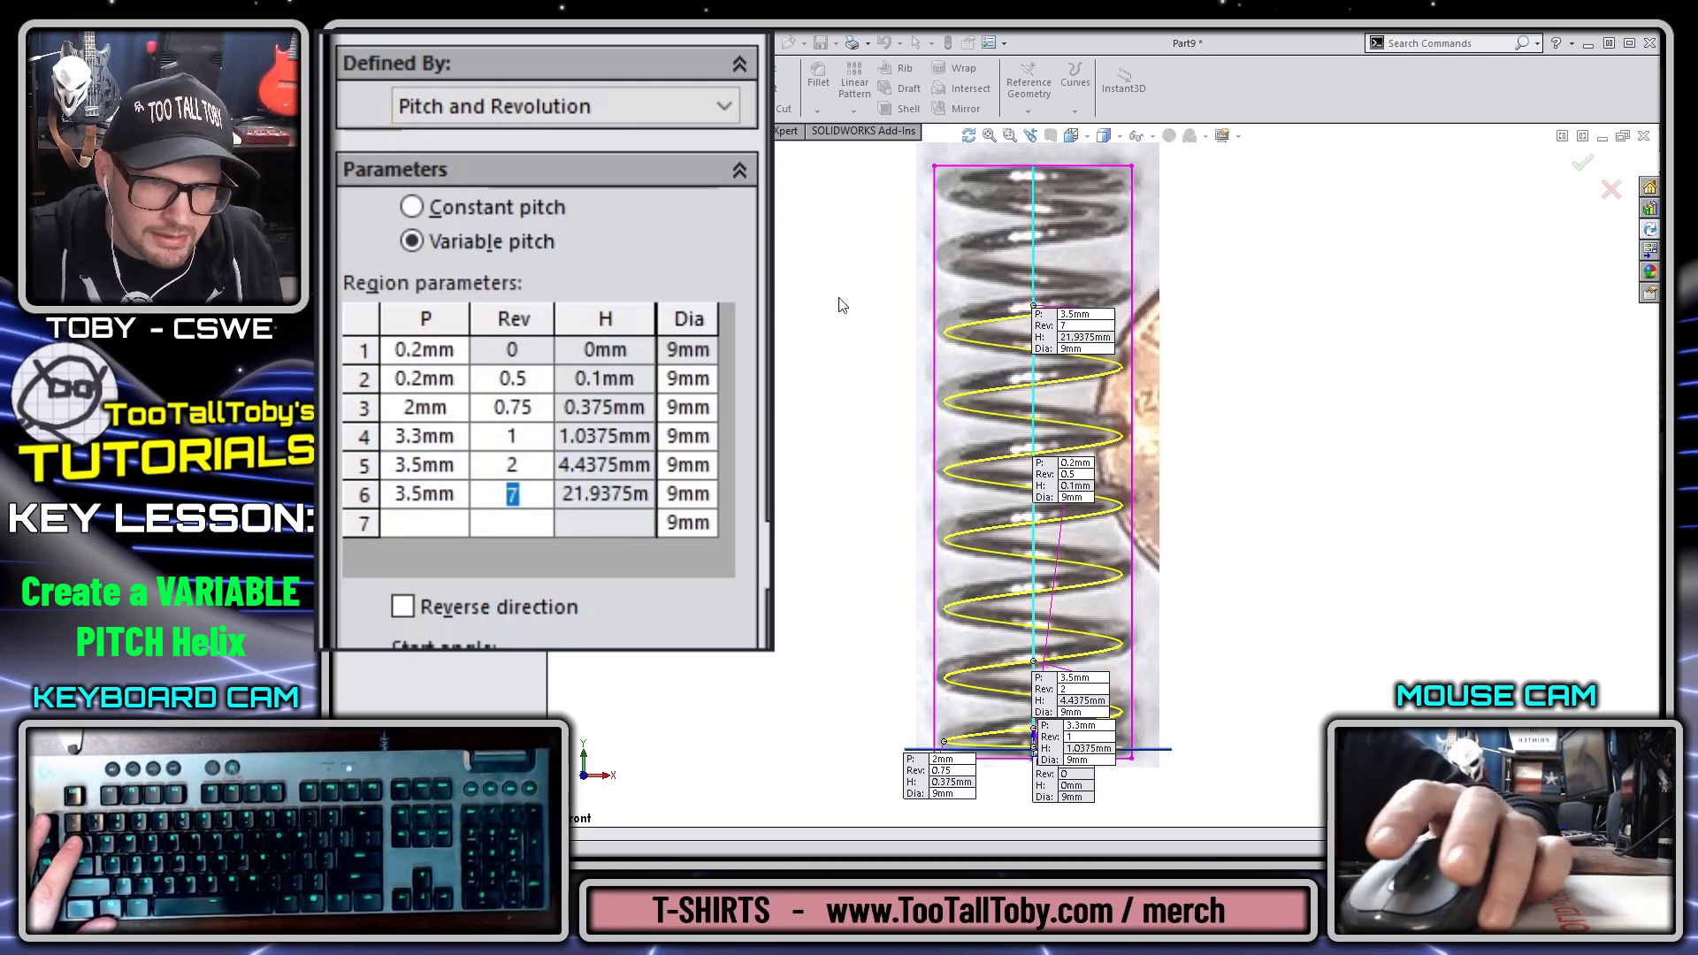
Step: Set the pitch of region rows 5 and 6 to 3.6 mm and check the coils against the front picture
scroll(1057, 276, down, 3)
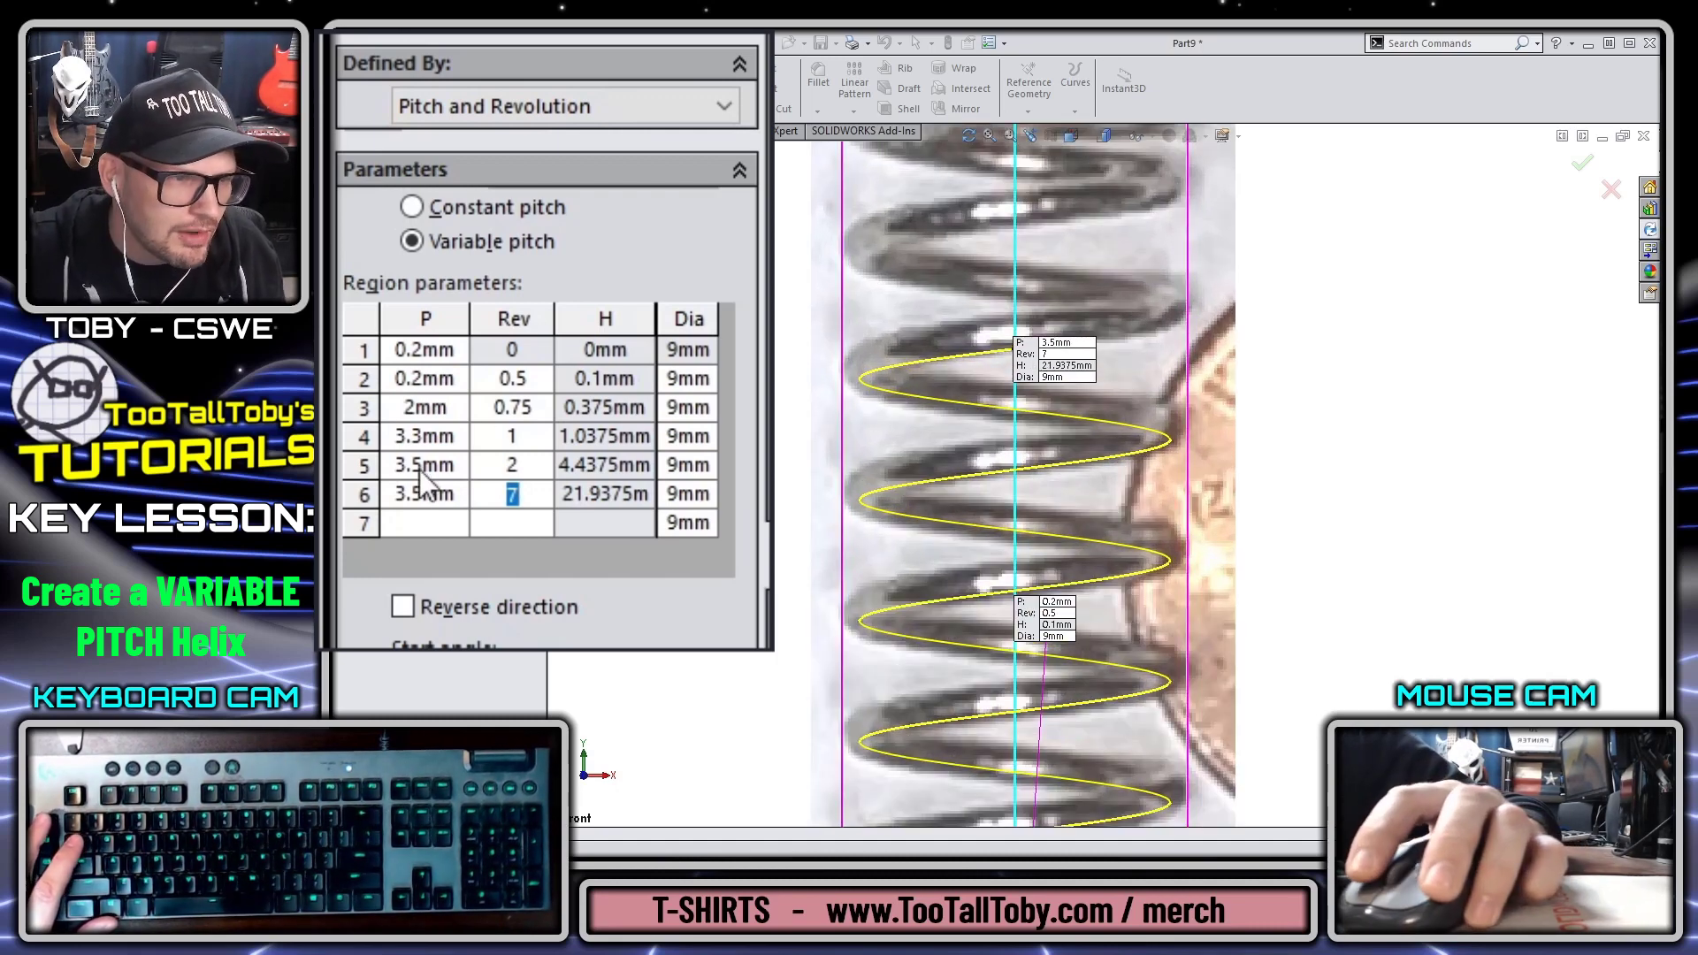
click(426, 468)
text(3.6)
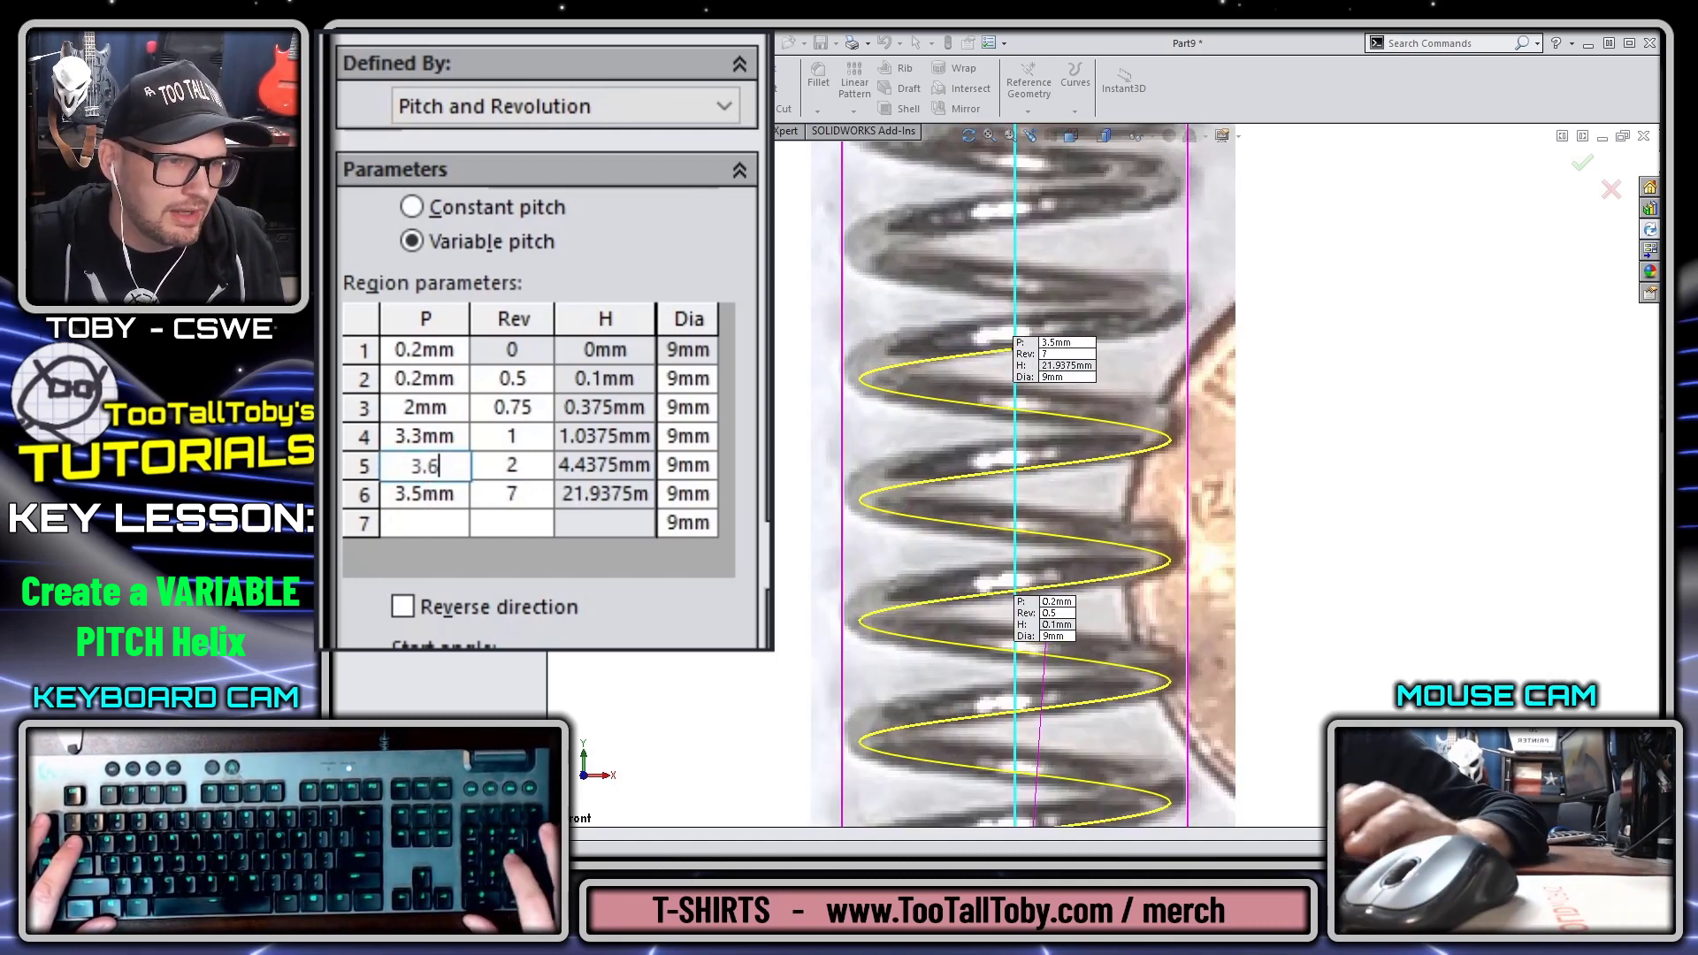
key(Tab)
click(427, 489)
text(3.6)
key(Tab)
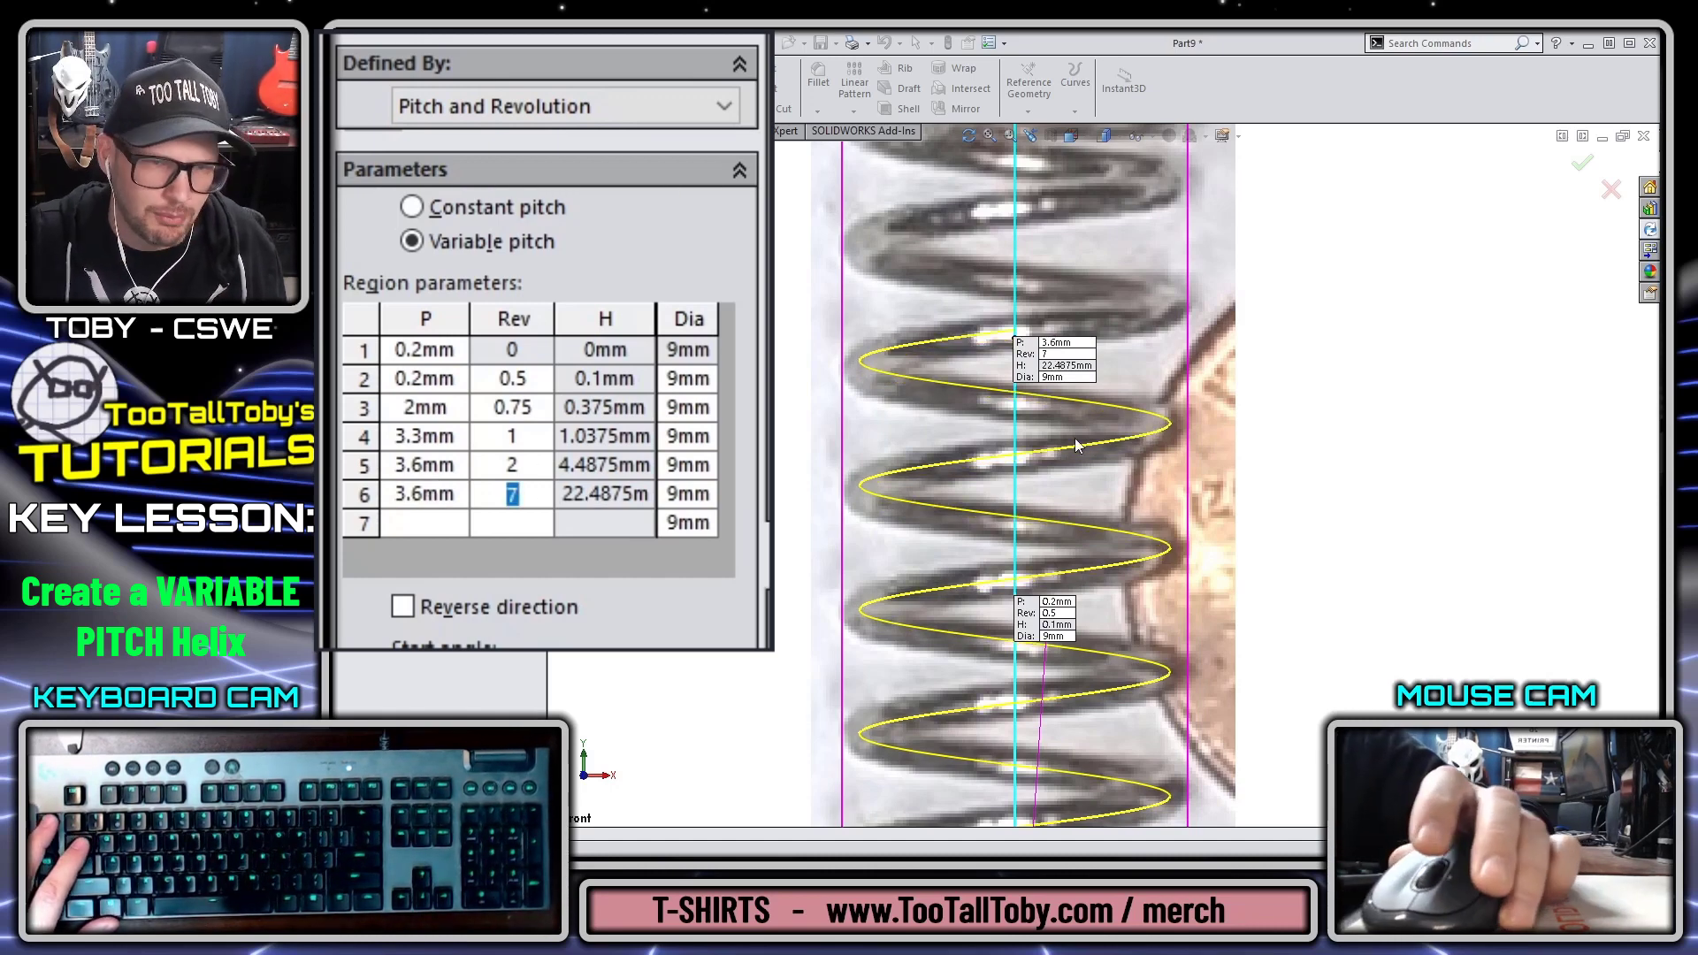
scroll(1074, 437, up, 5)
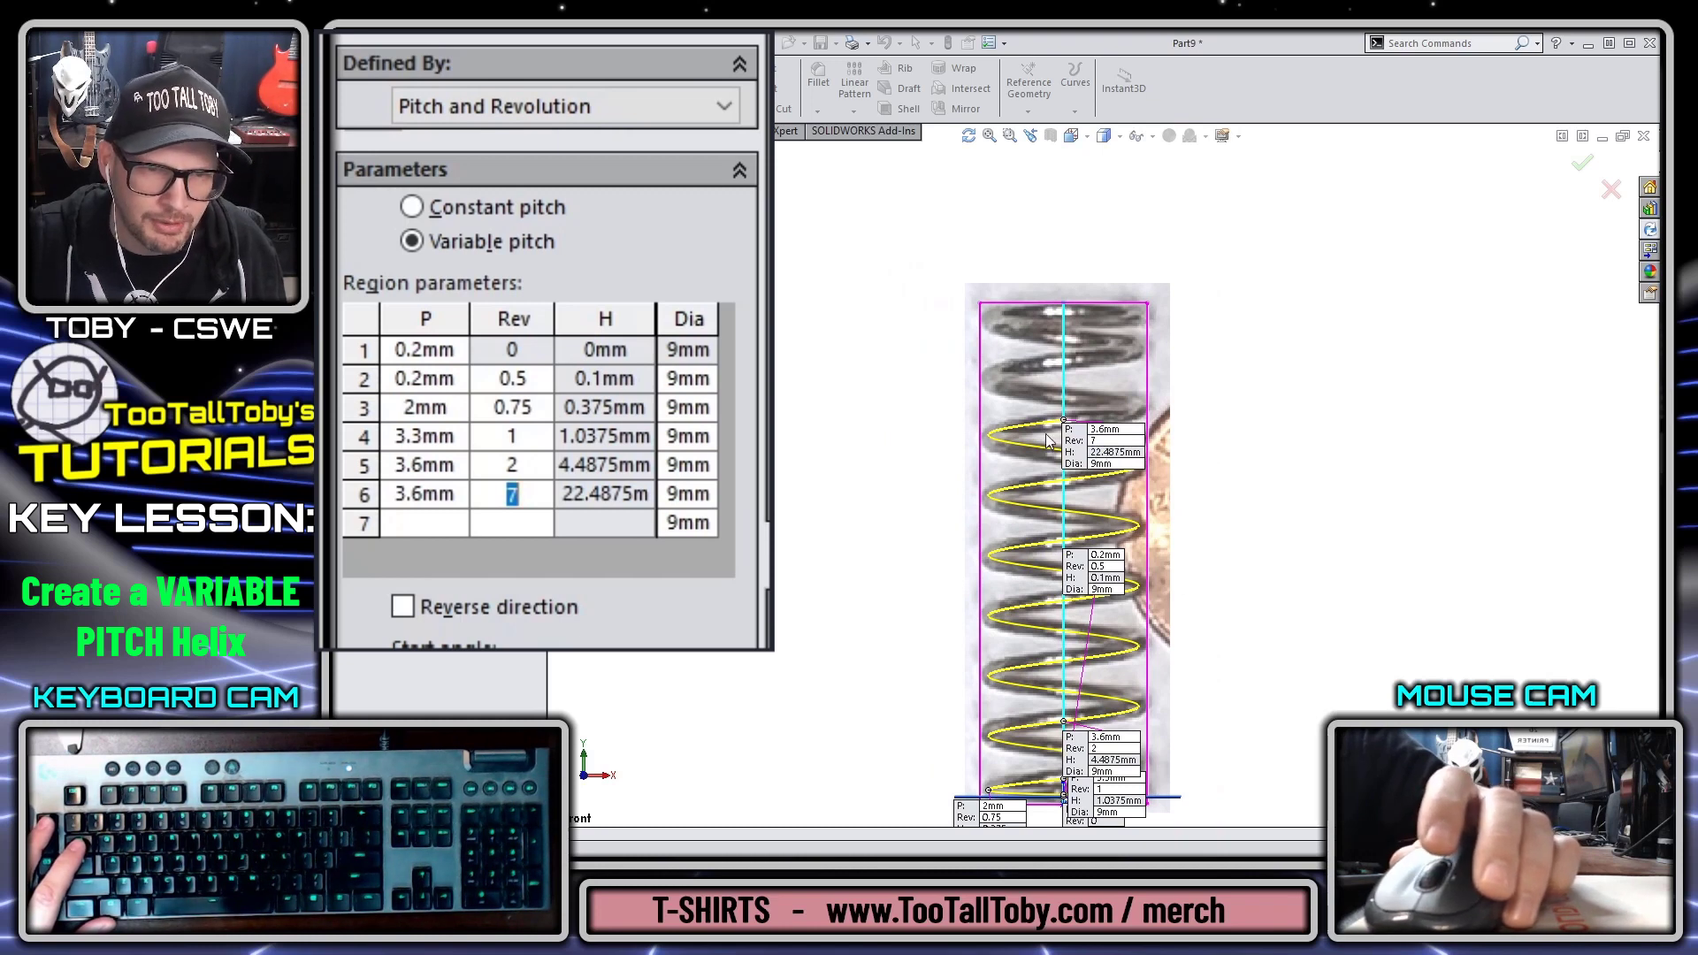
Step: Set the revolutions of region row 6 to 6.5 and move its callout clear of the coils
double_click(511, 495)
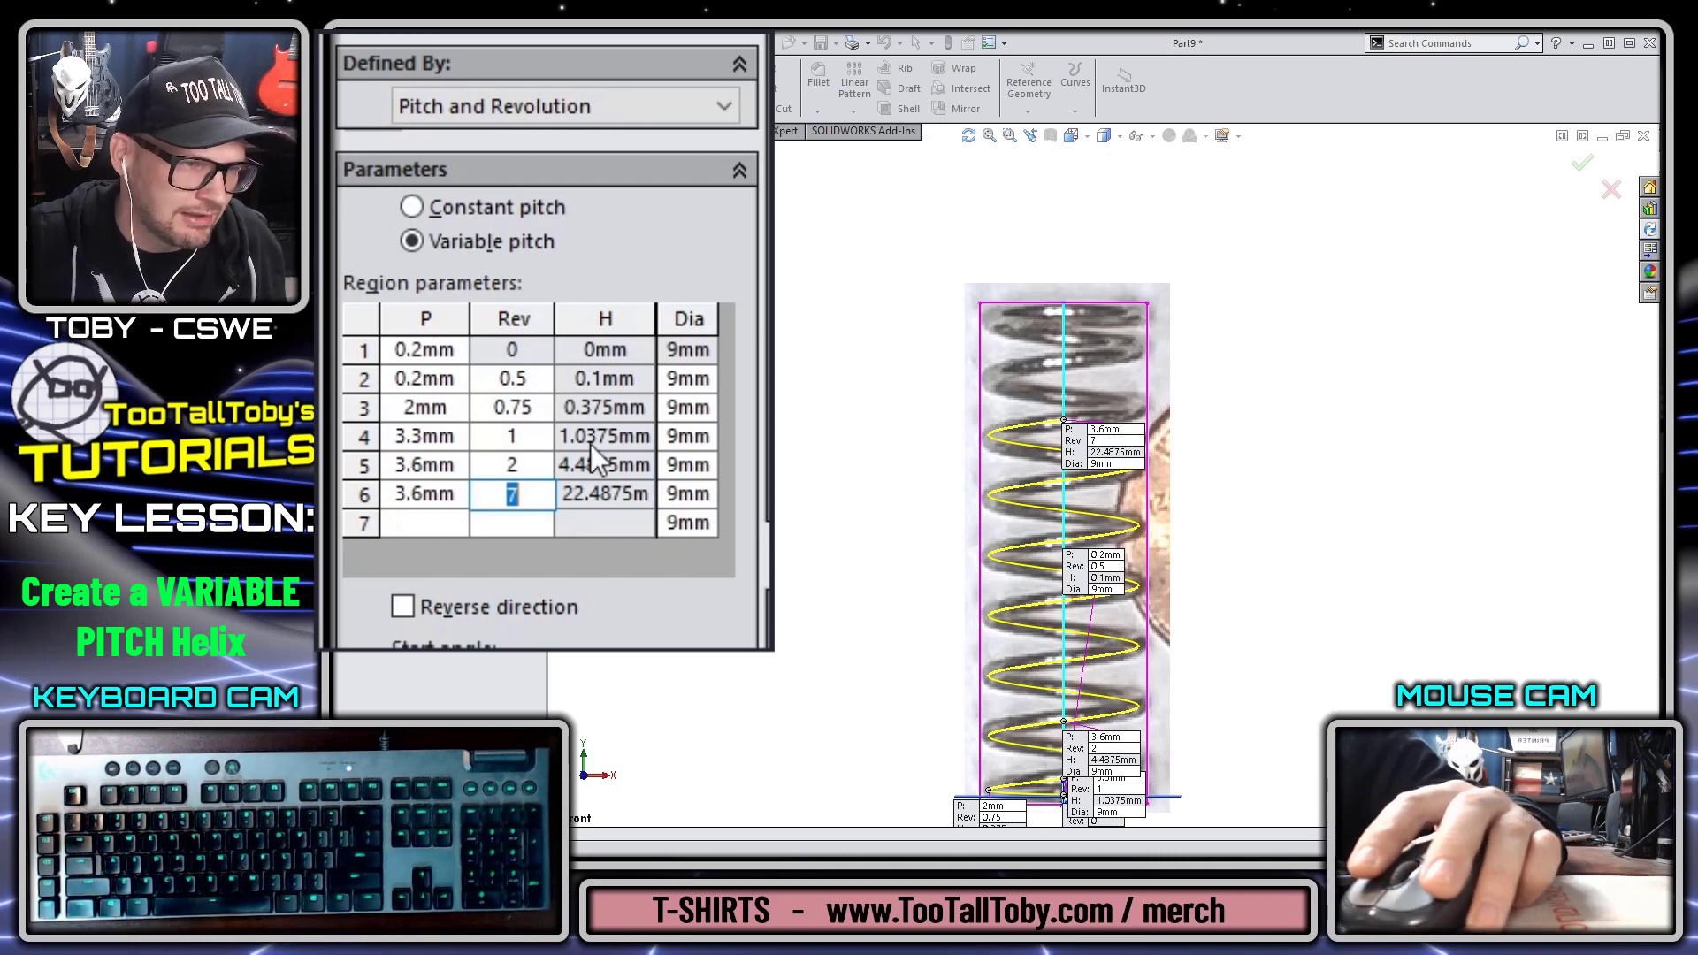
text(6.5)
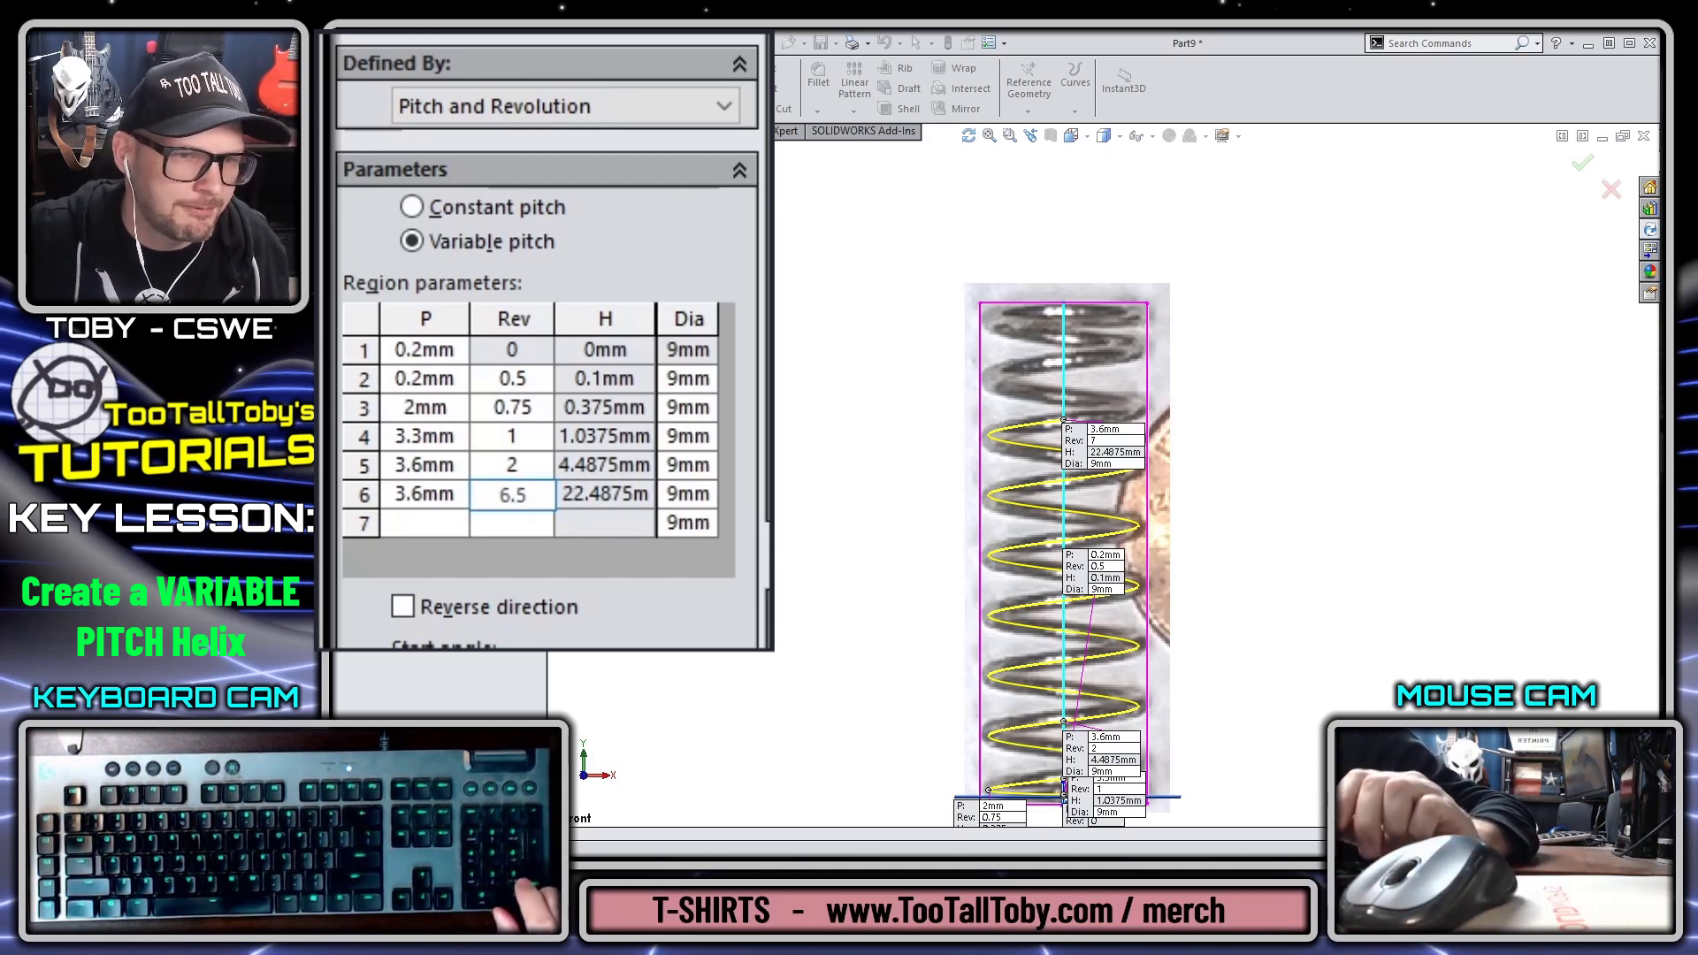
key(Tab)
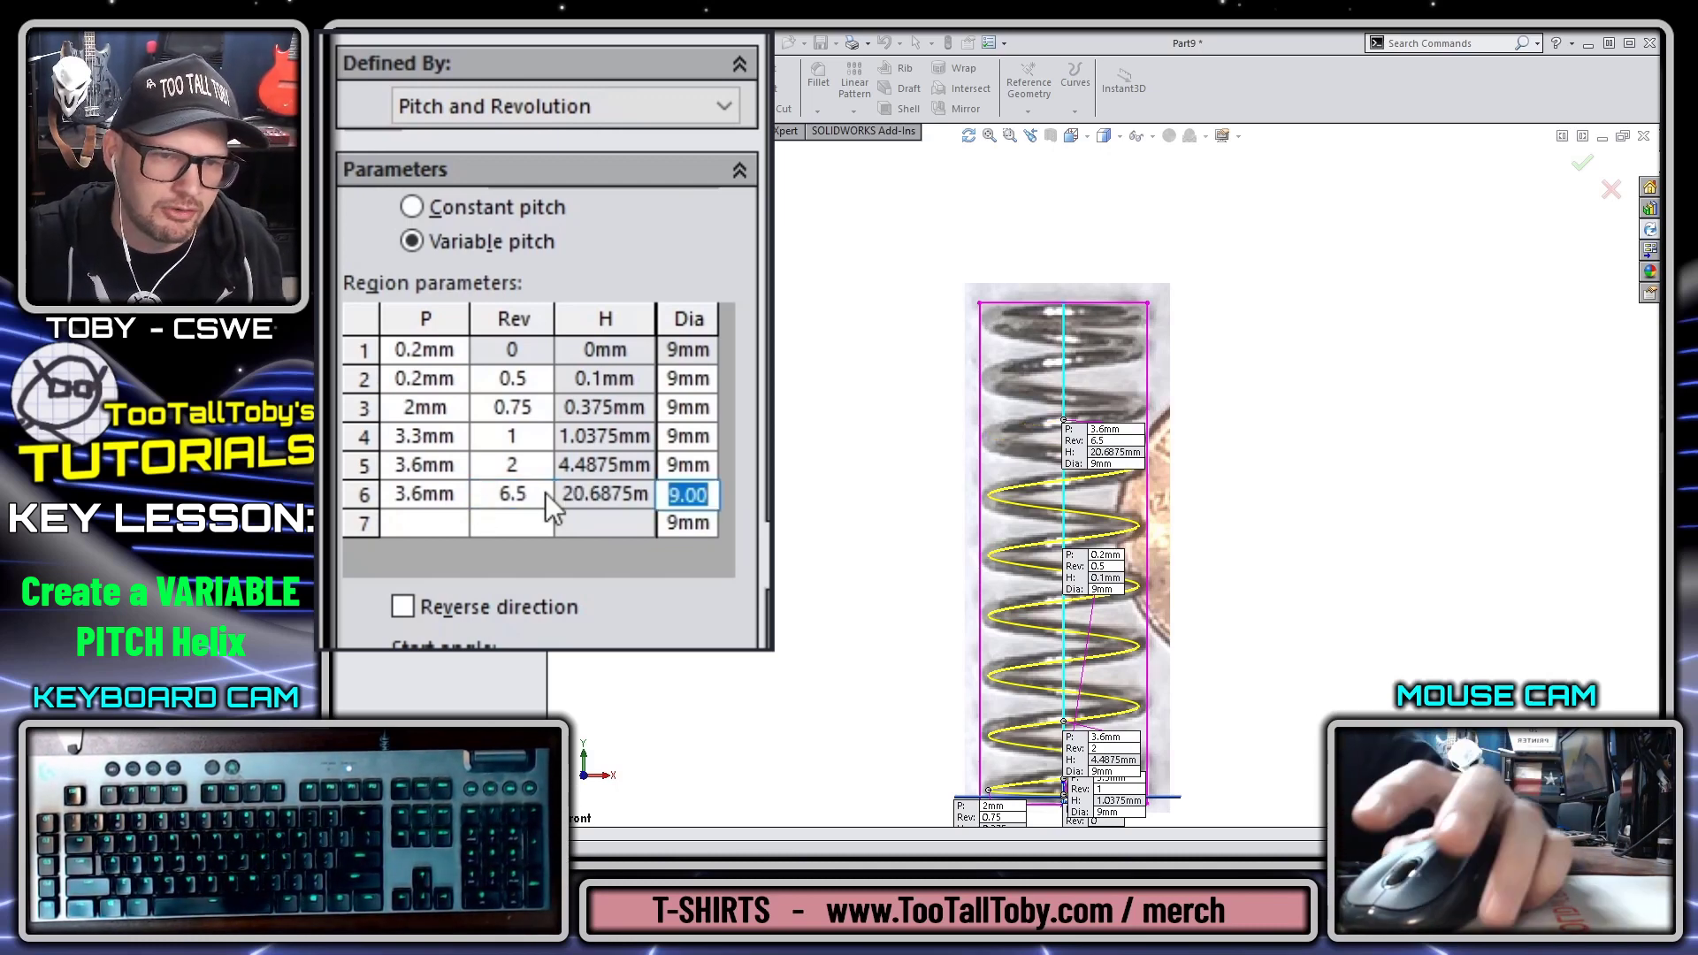
drag(1058, 458, 1150, 403)
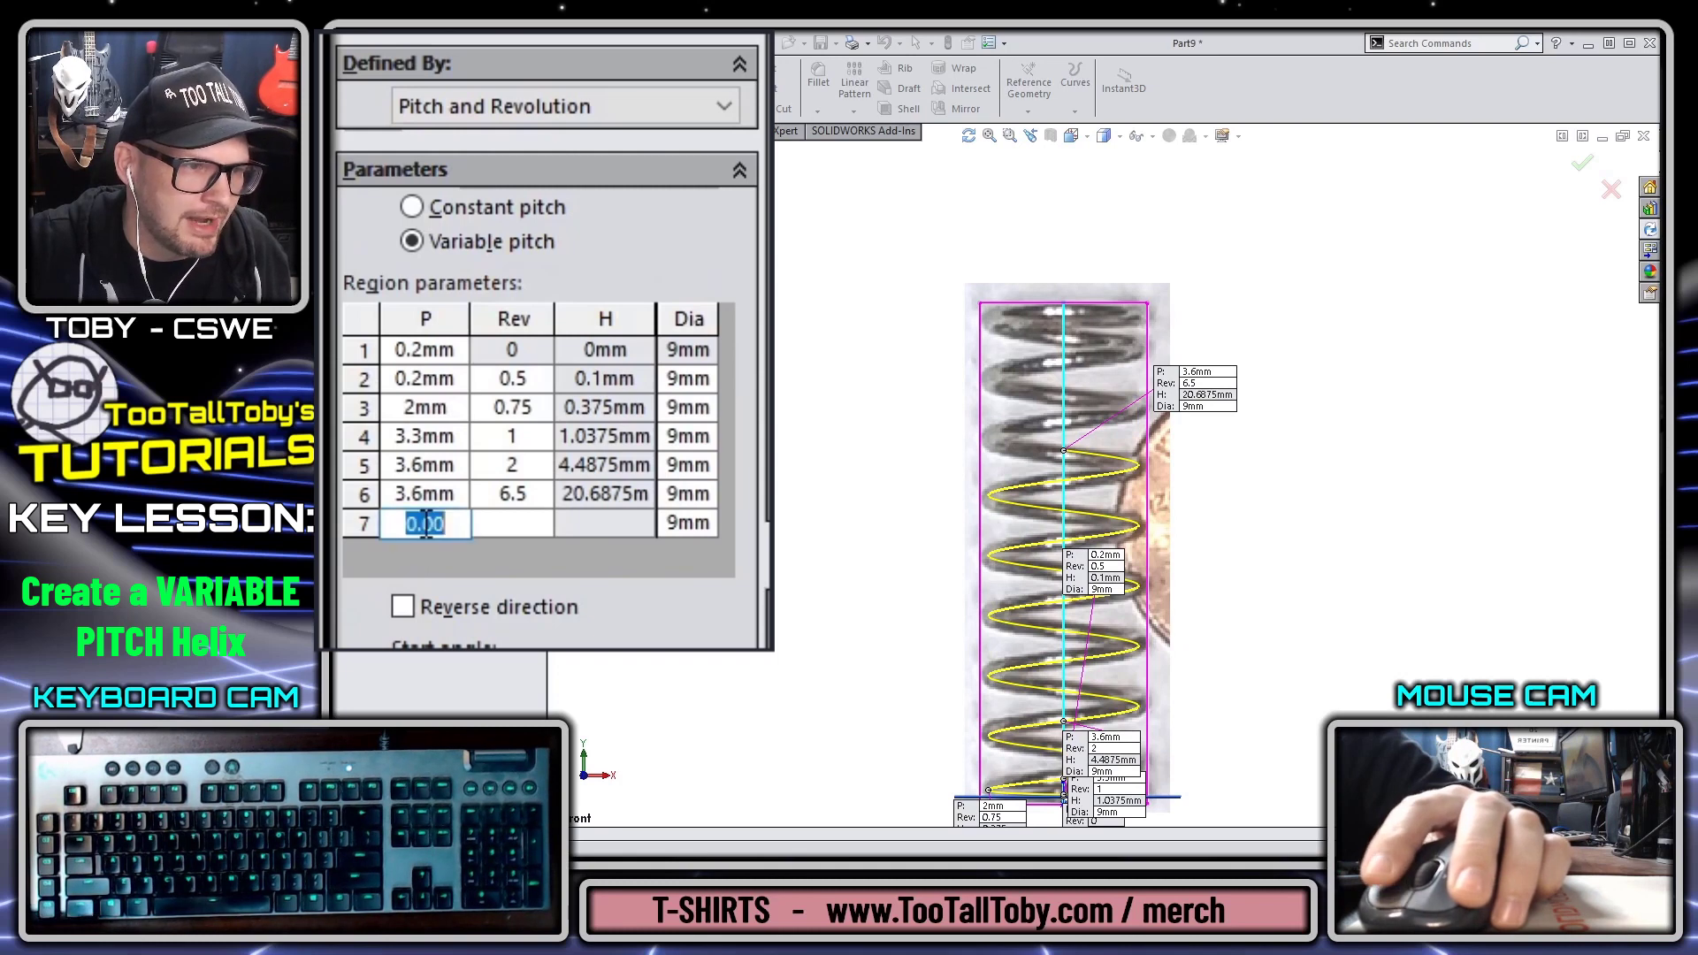
Step: Add a seventh region row at 7.5 revolutions with a 3.6 mm pitch
click(486, 527)
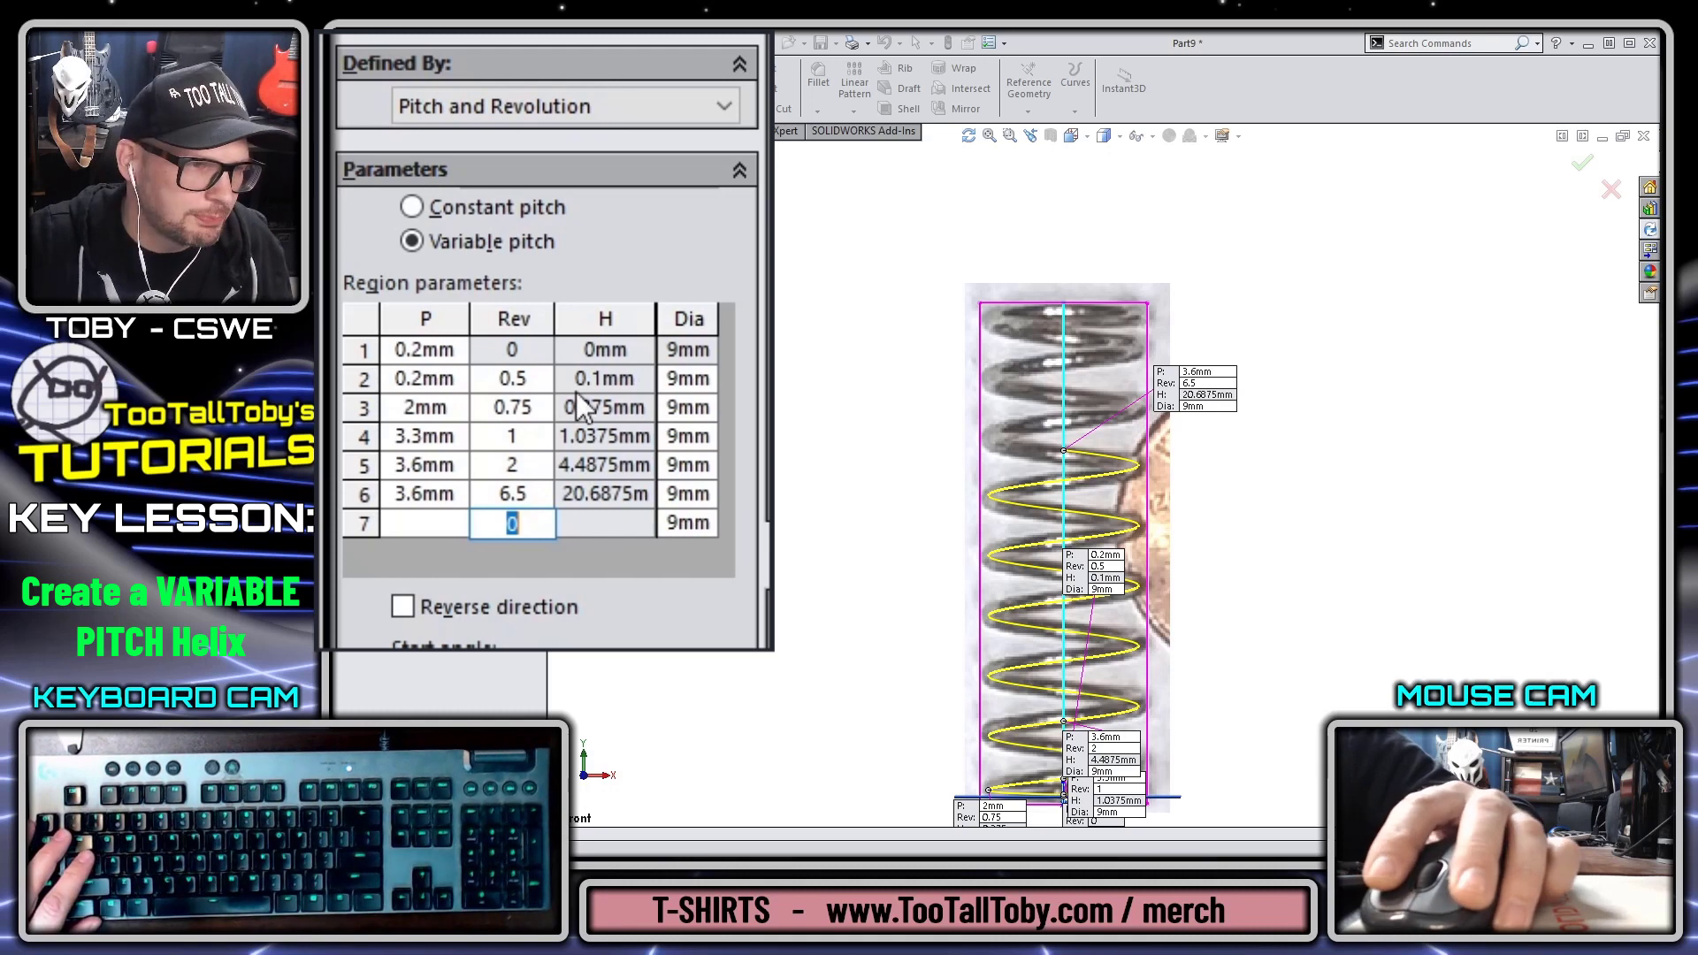
text(7.5)
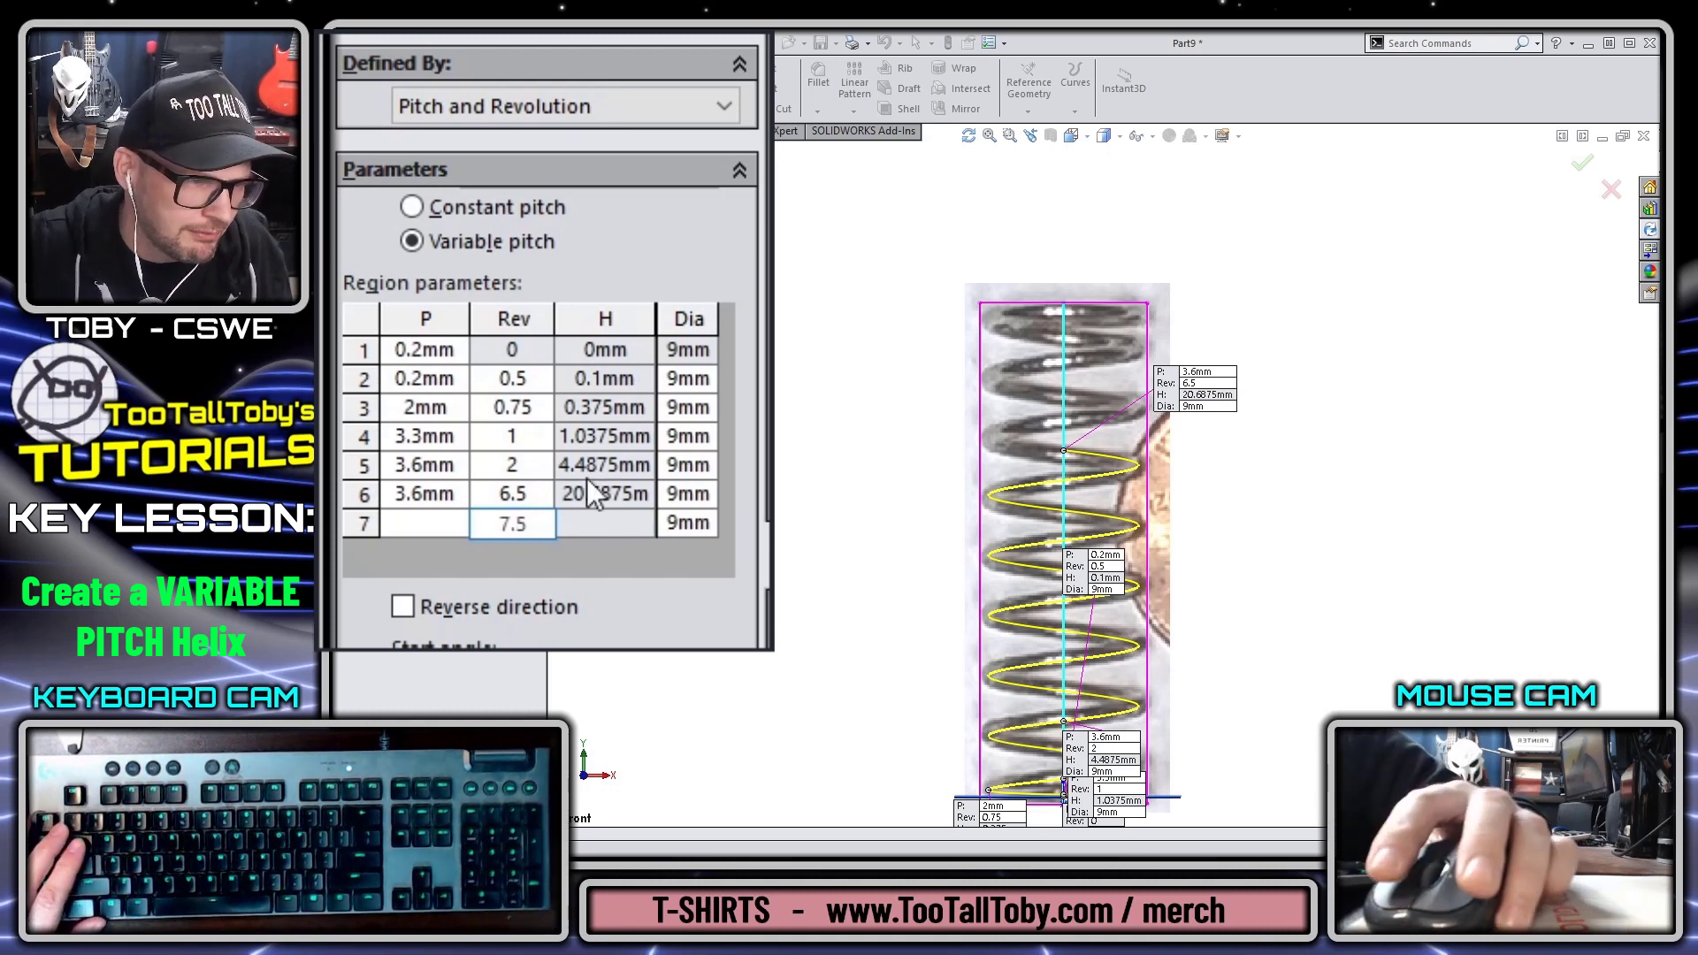
key(shift+Tab)
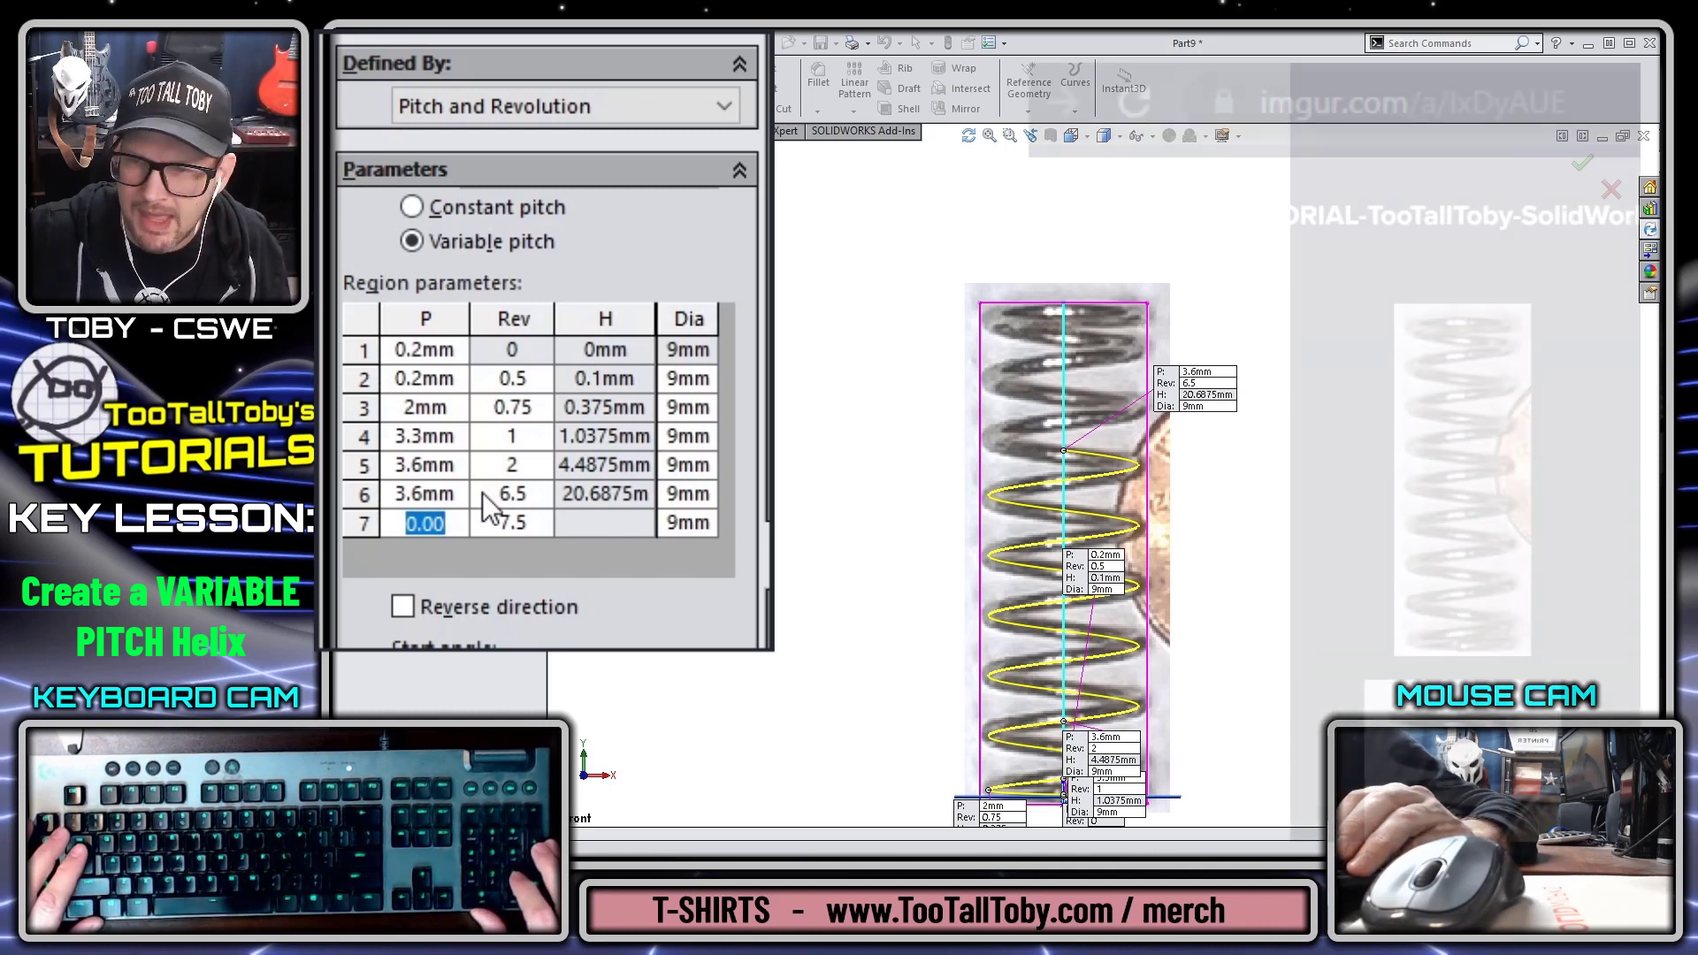
text(3.6)
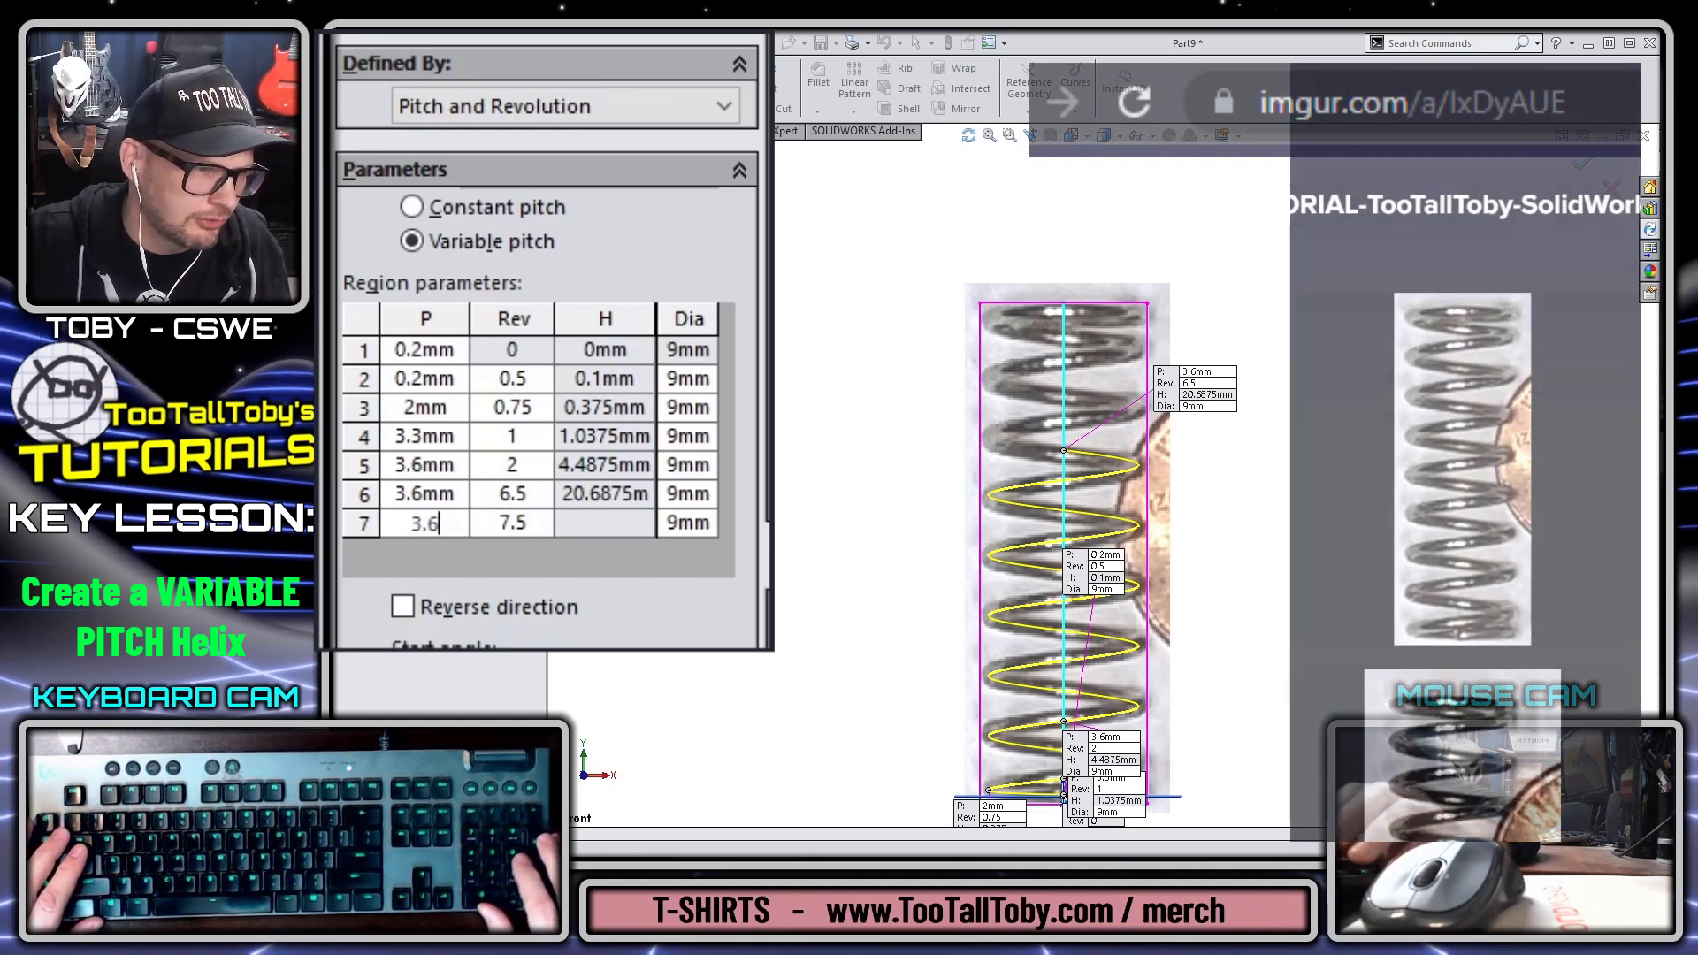
key(Return)
Step: Add an eighth region row at 8.5 revolutions, using the same 3.3 mm pitch as row 4
click(531, 552)
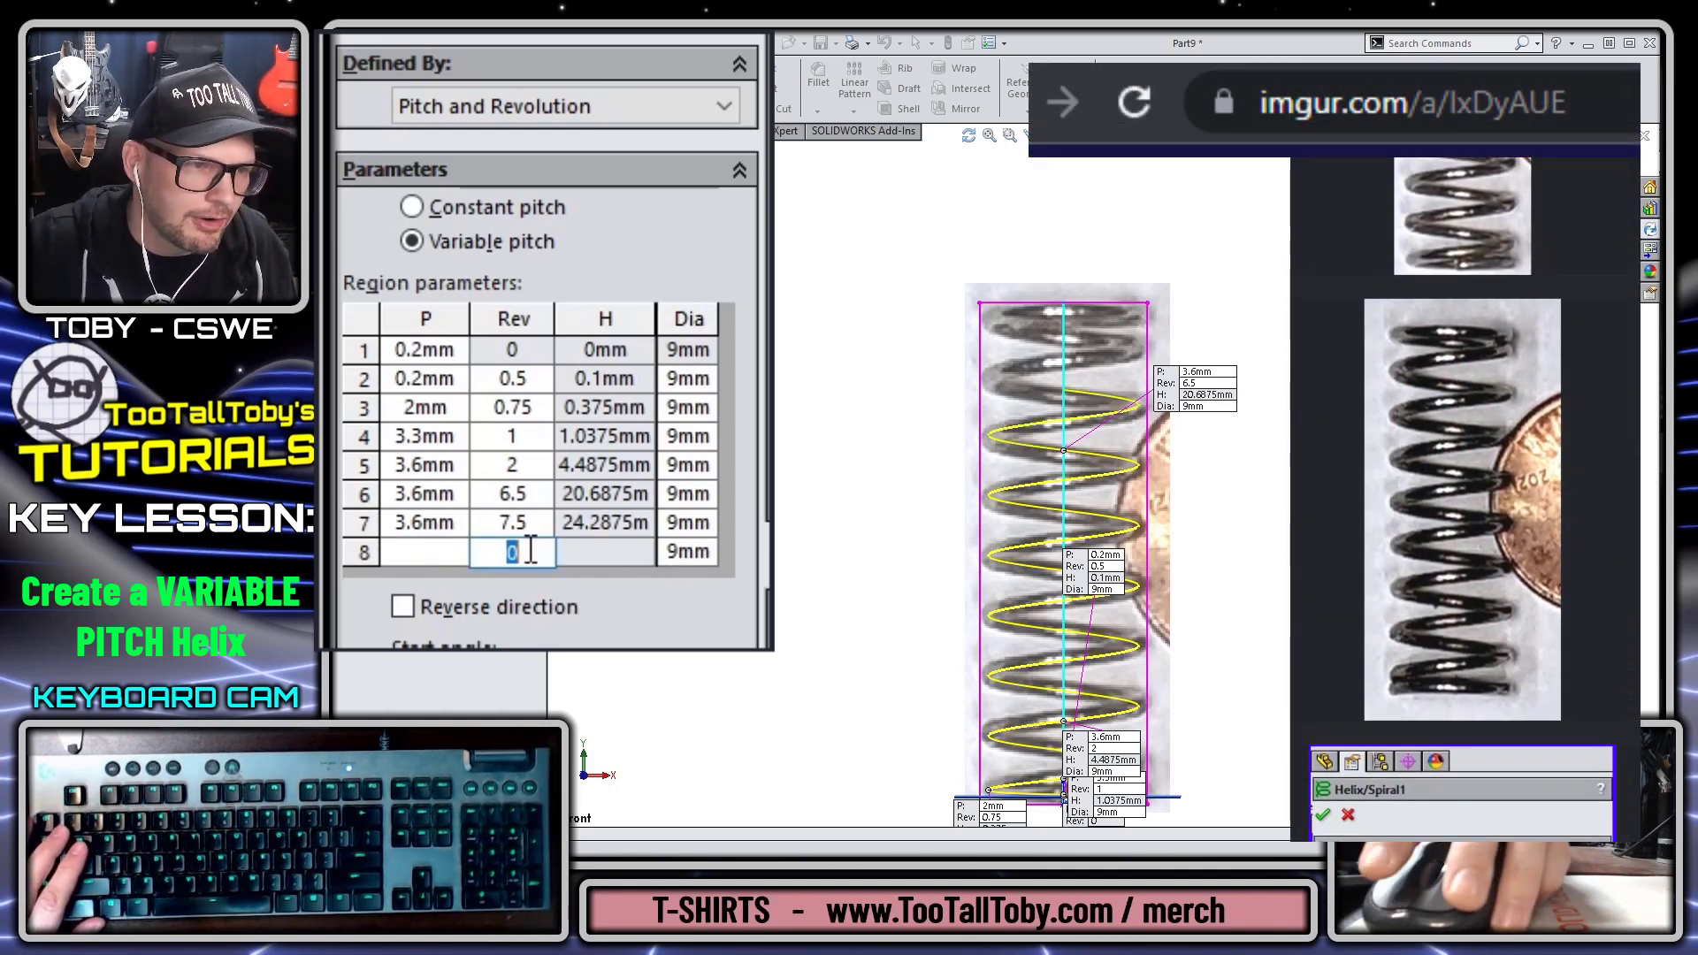
text(7.)
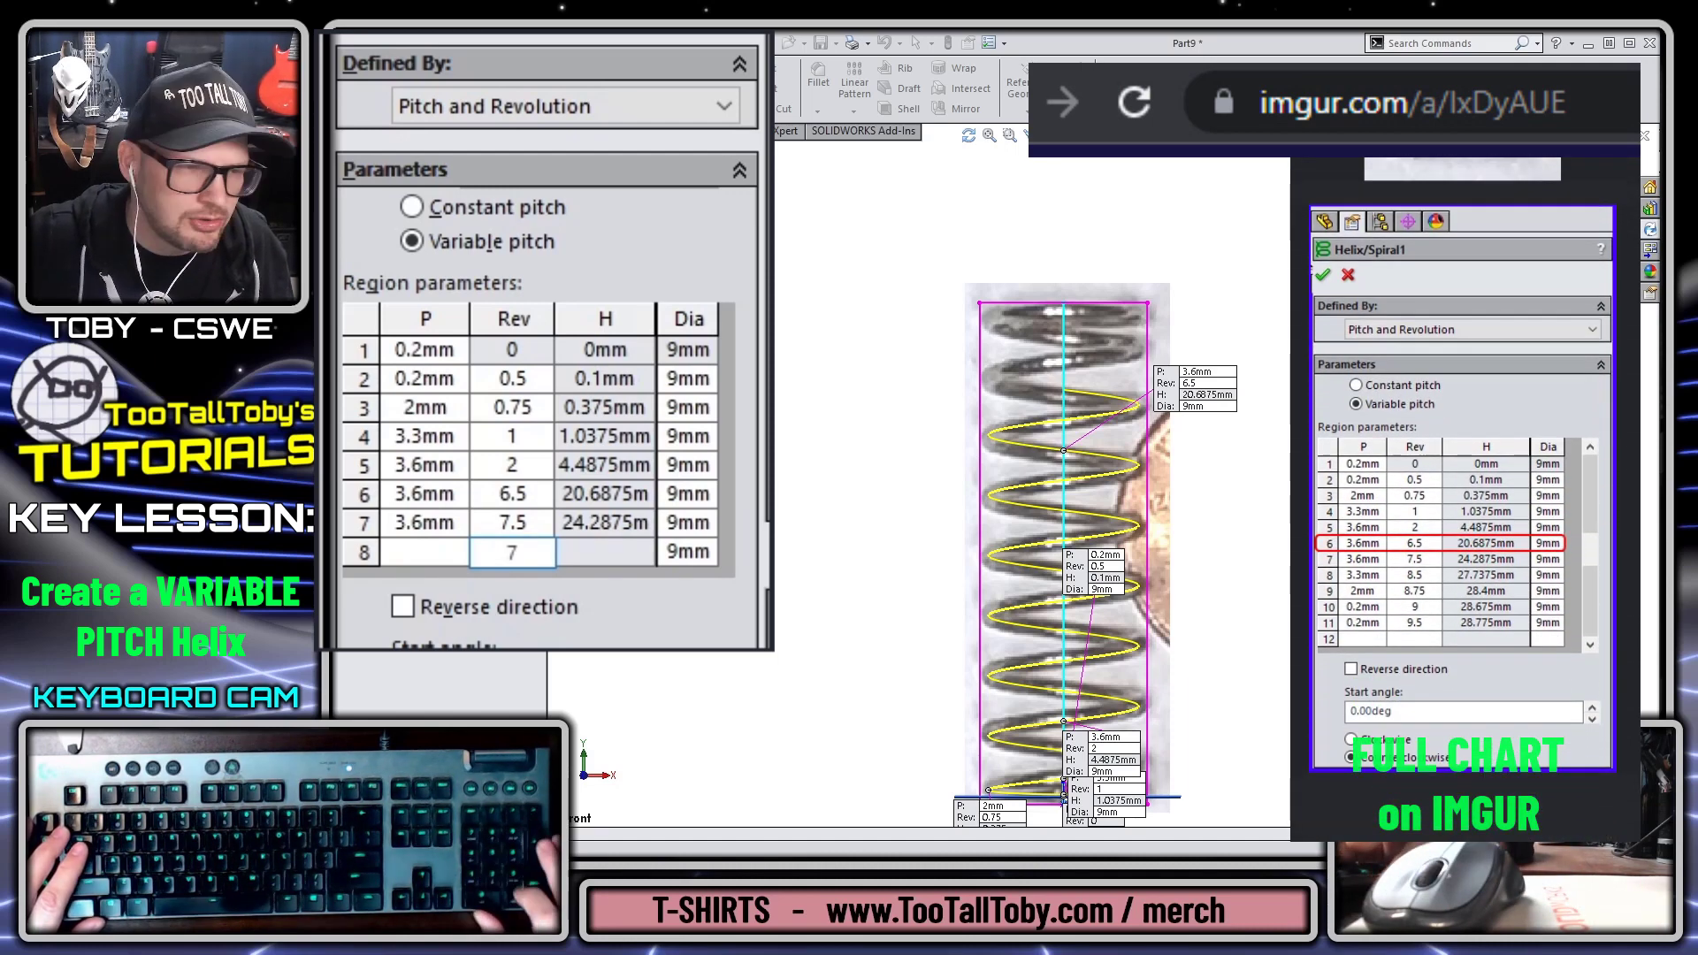
key(BackSpace)
key(BackSpace)
text(8.5)
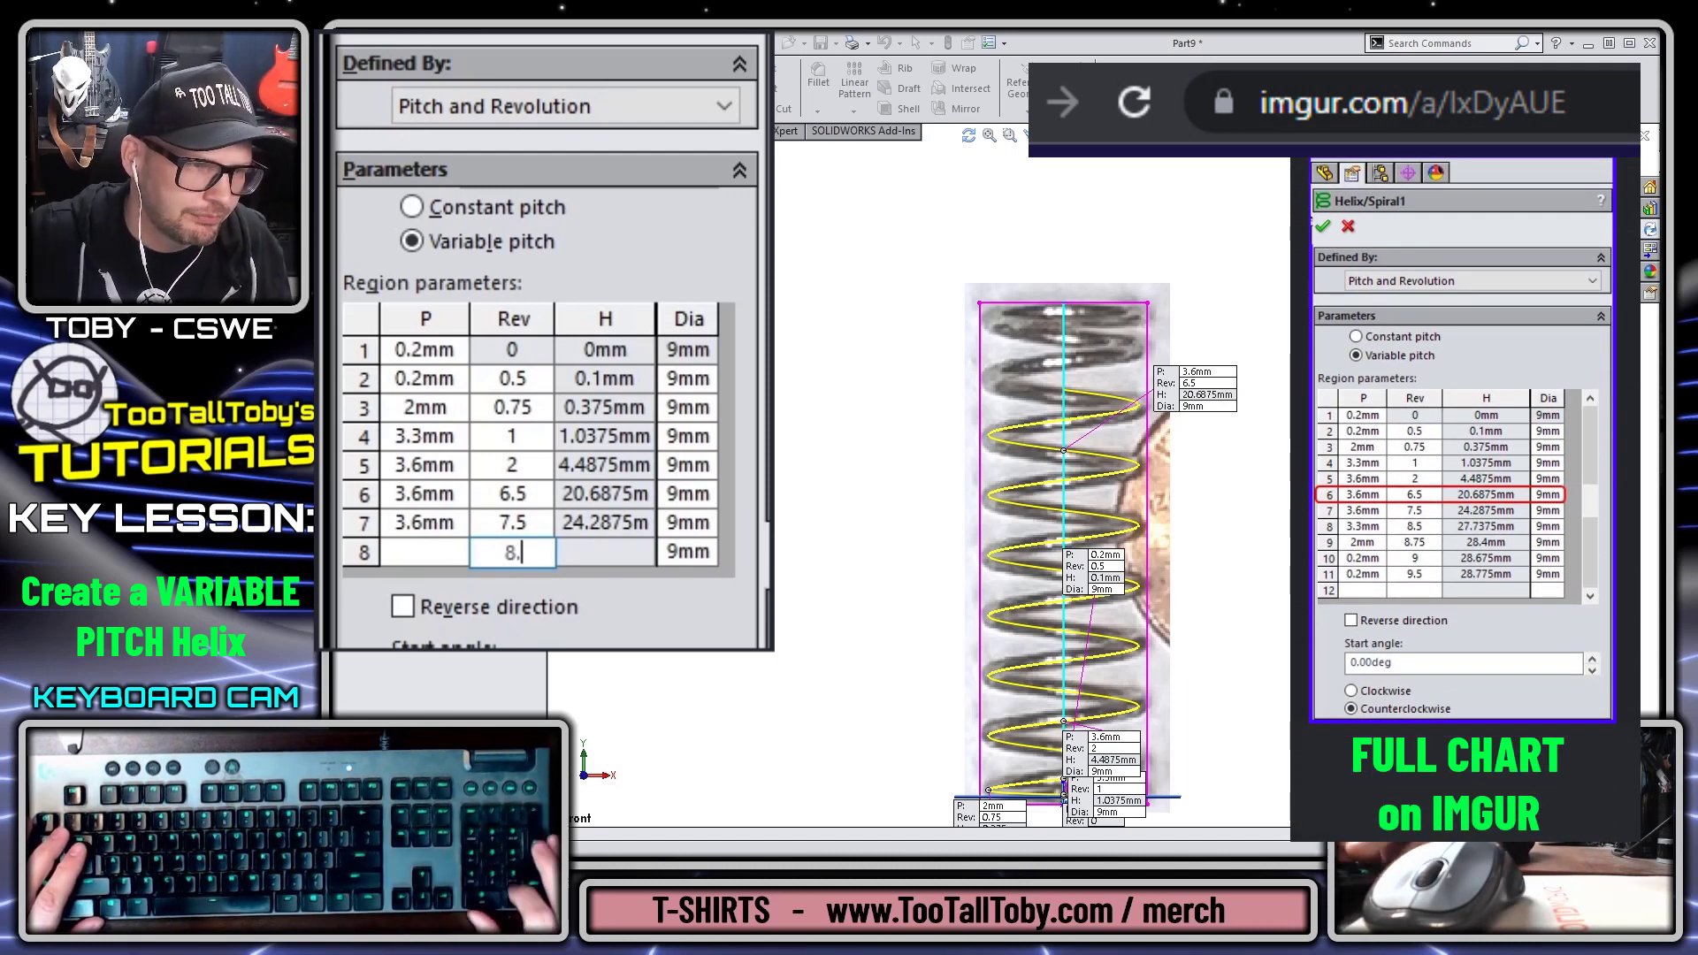
key(Return)
click(434, 439)
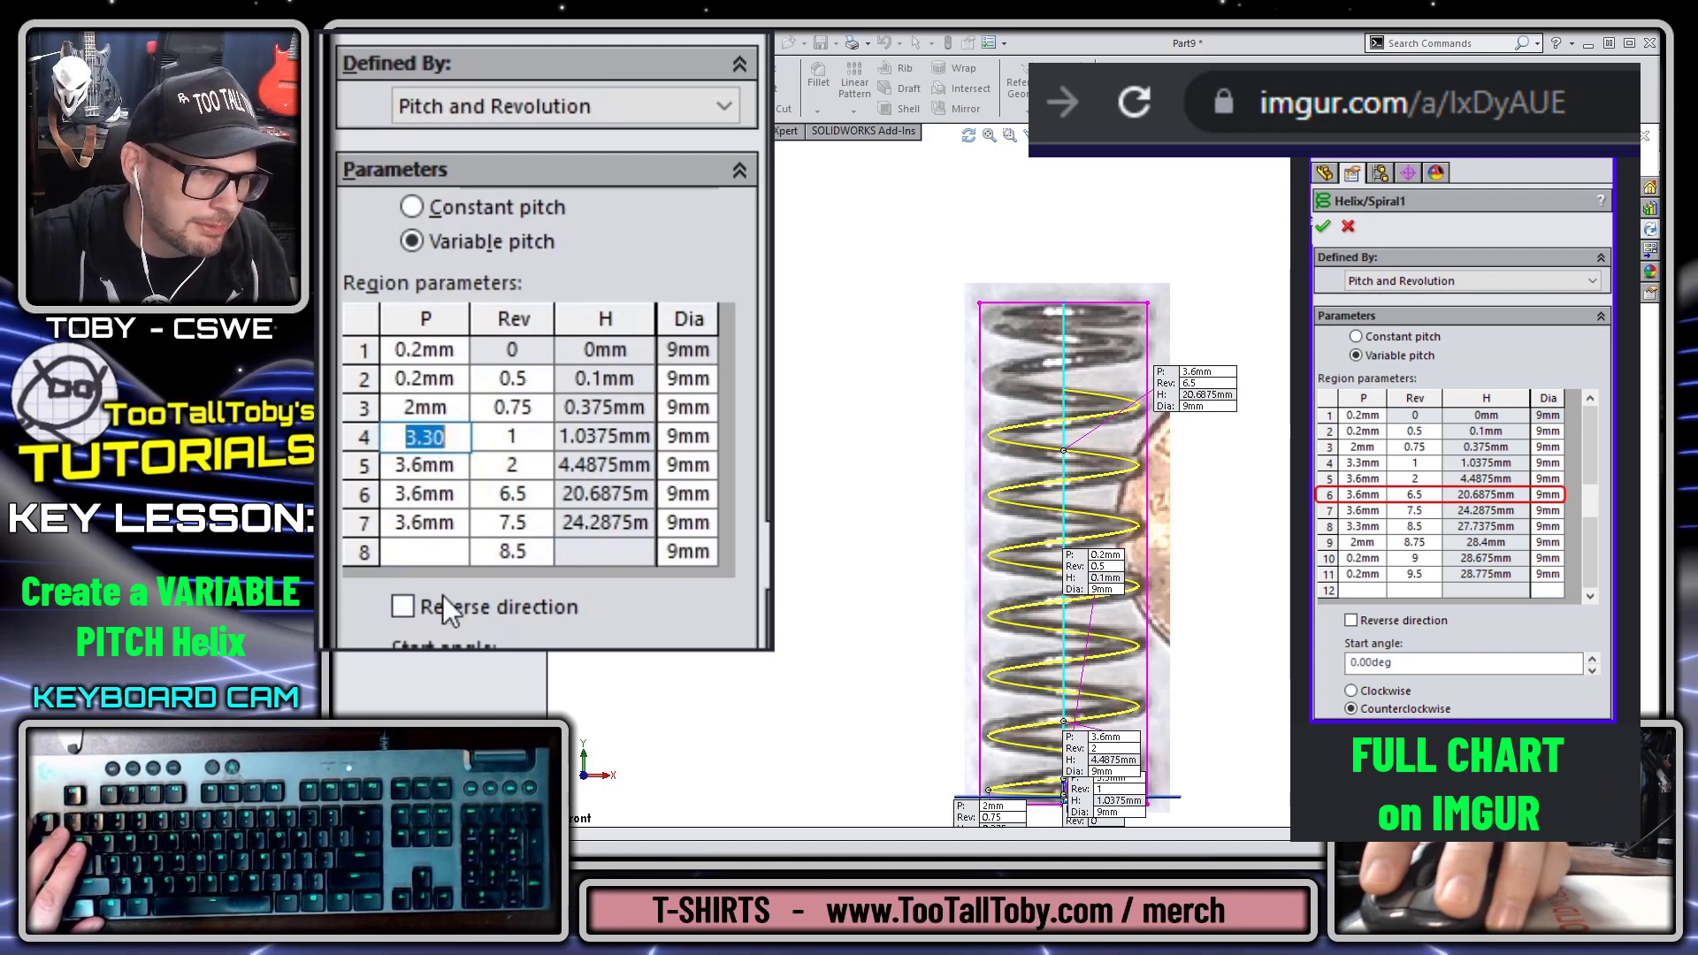
click(444, 553)
text(3.3)
key(Return)
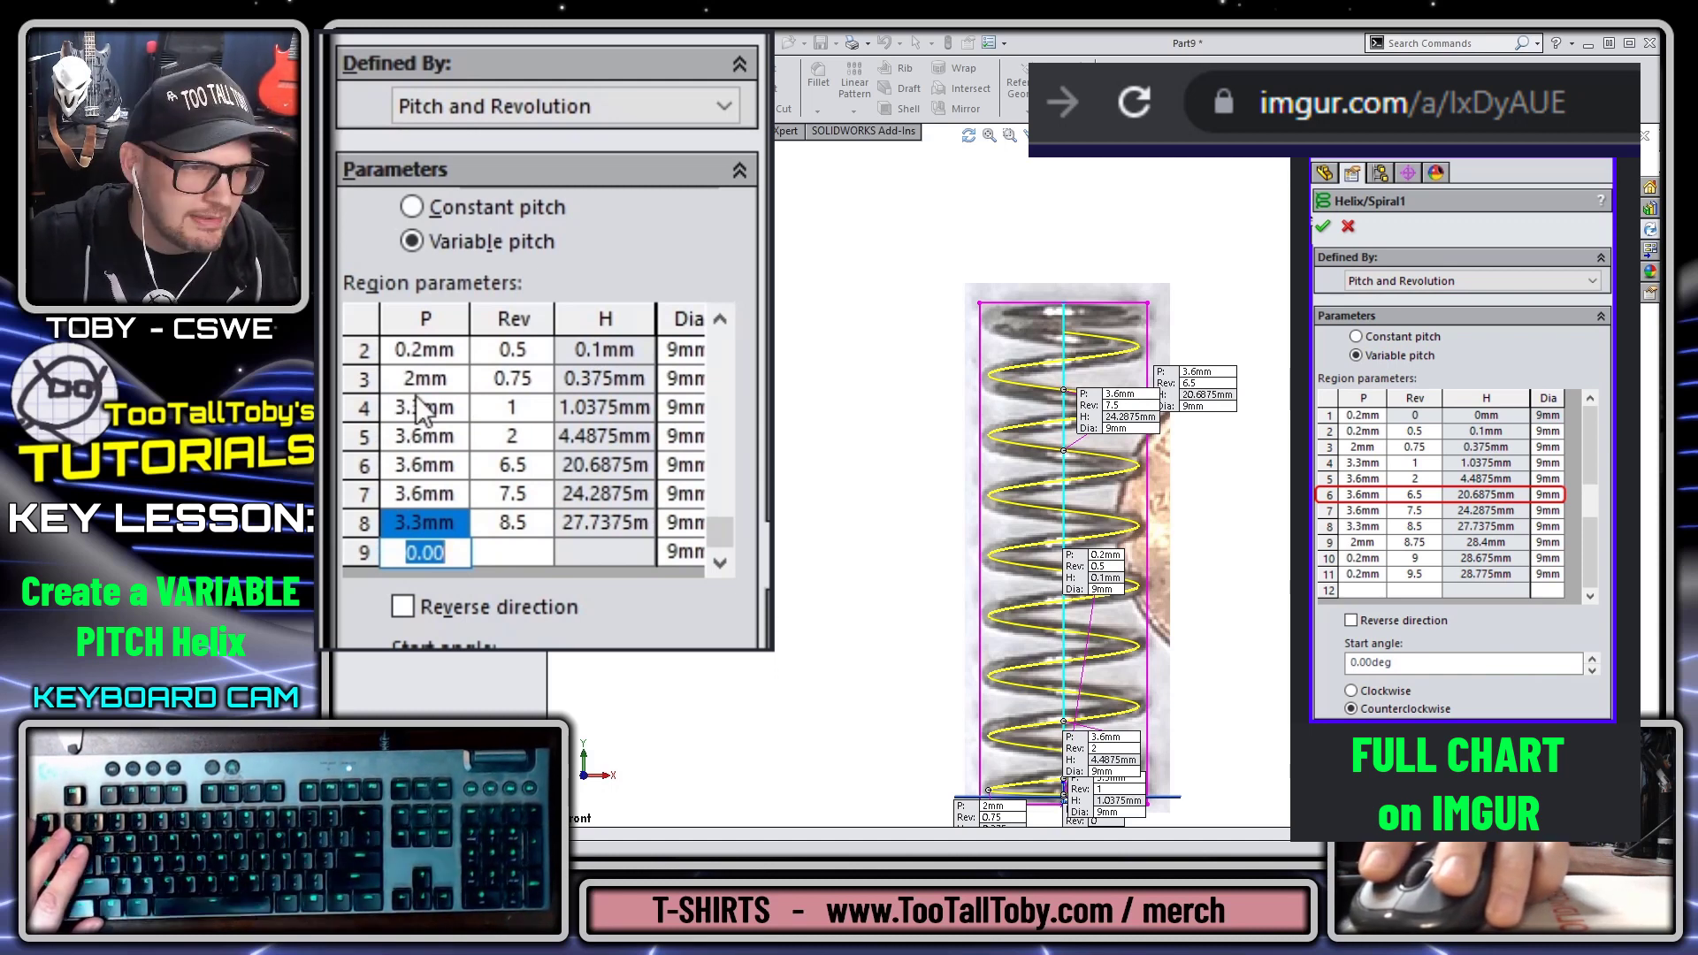
Step: Add a ninth region row at 8.75 revolutions with a 2 mm pitch, mirroring the start of the spring
click(511, 408)
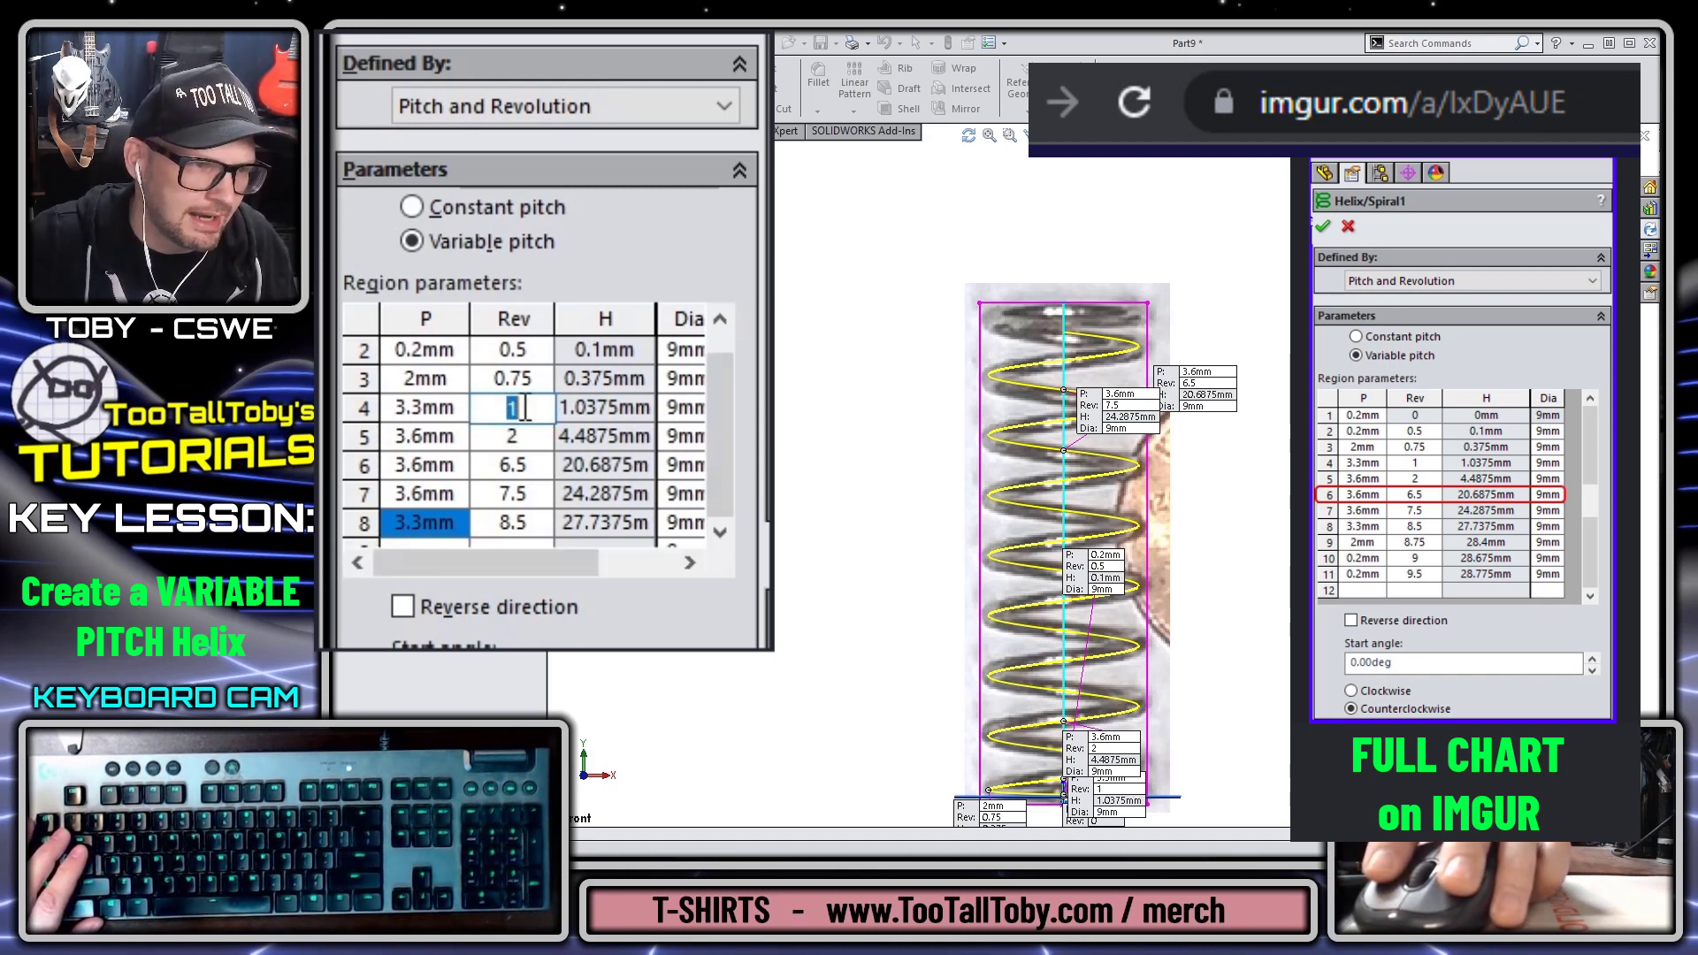
key(Up)
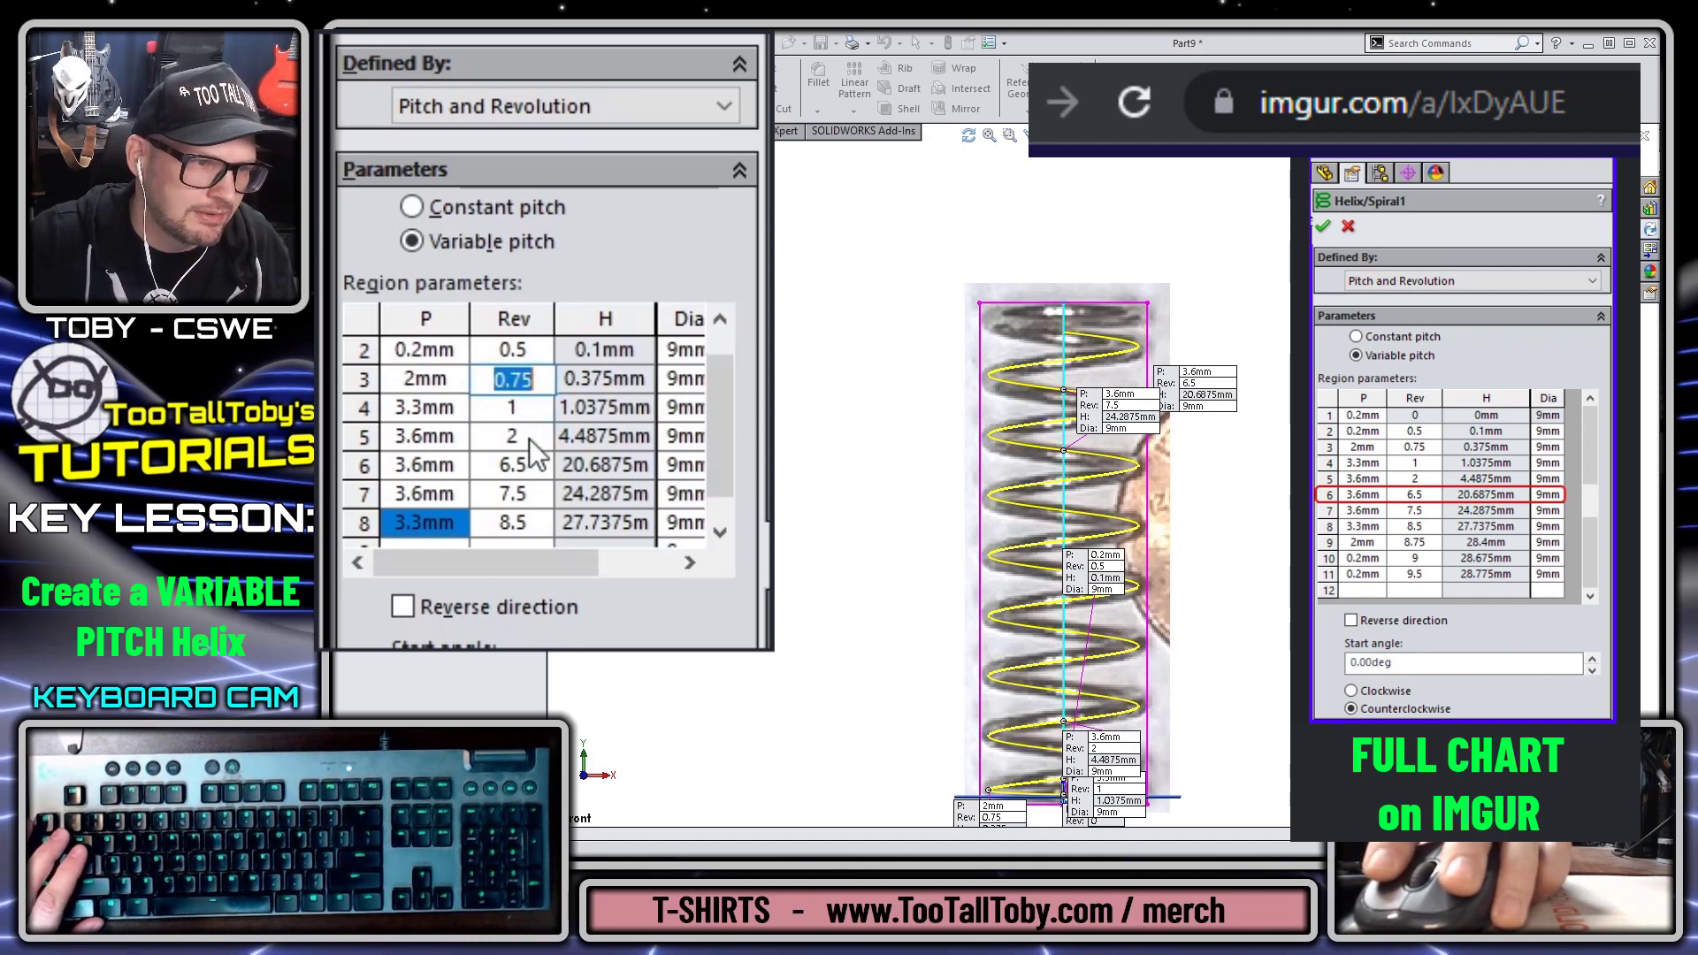
scroll(436, 540, down, 1)
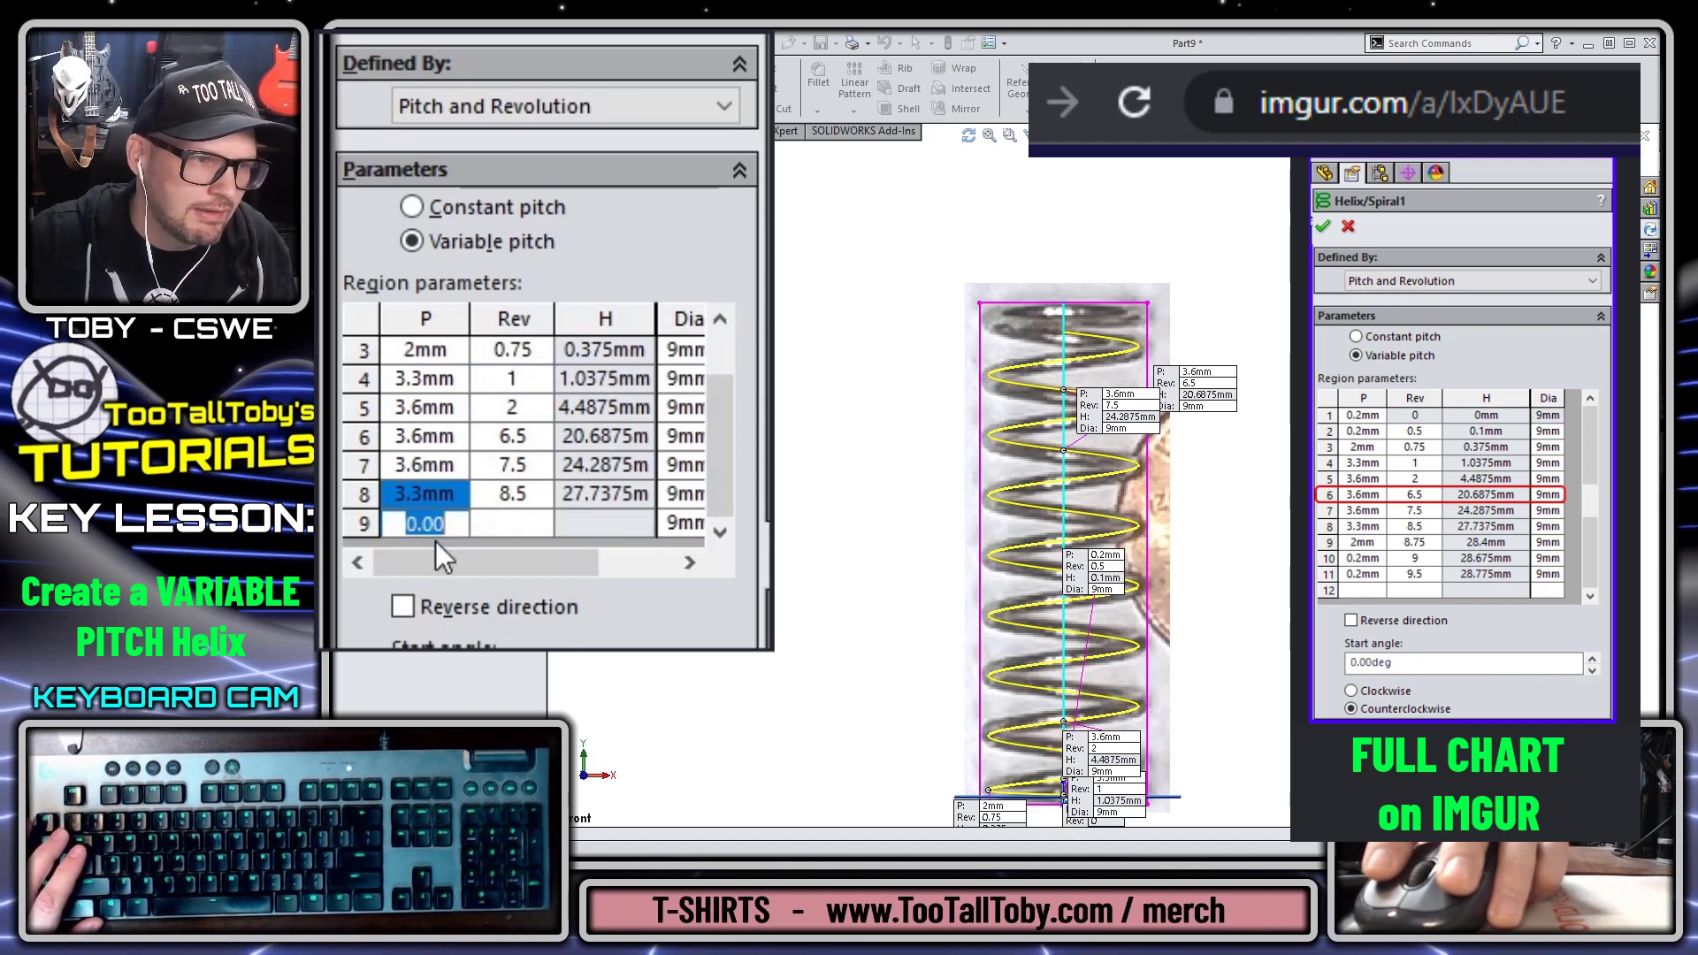
click(490, 523)
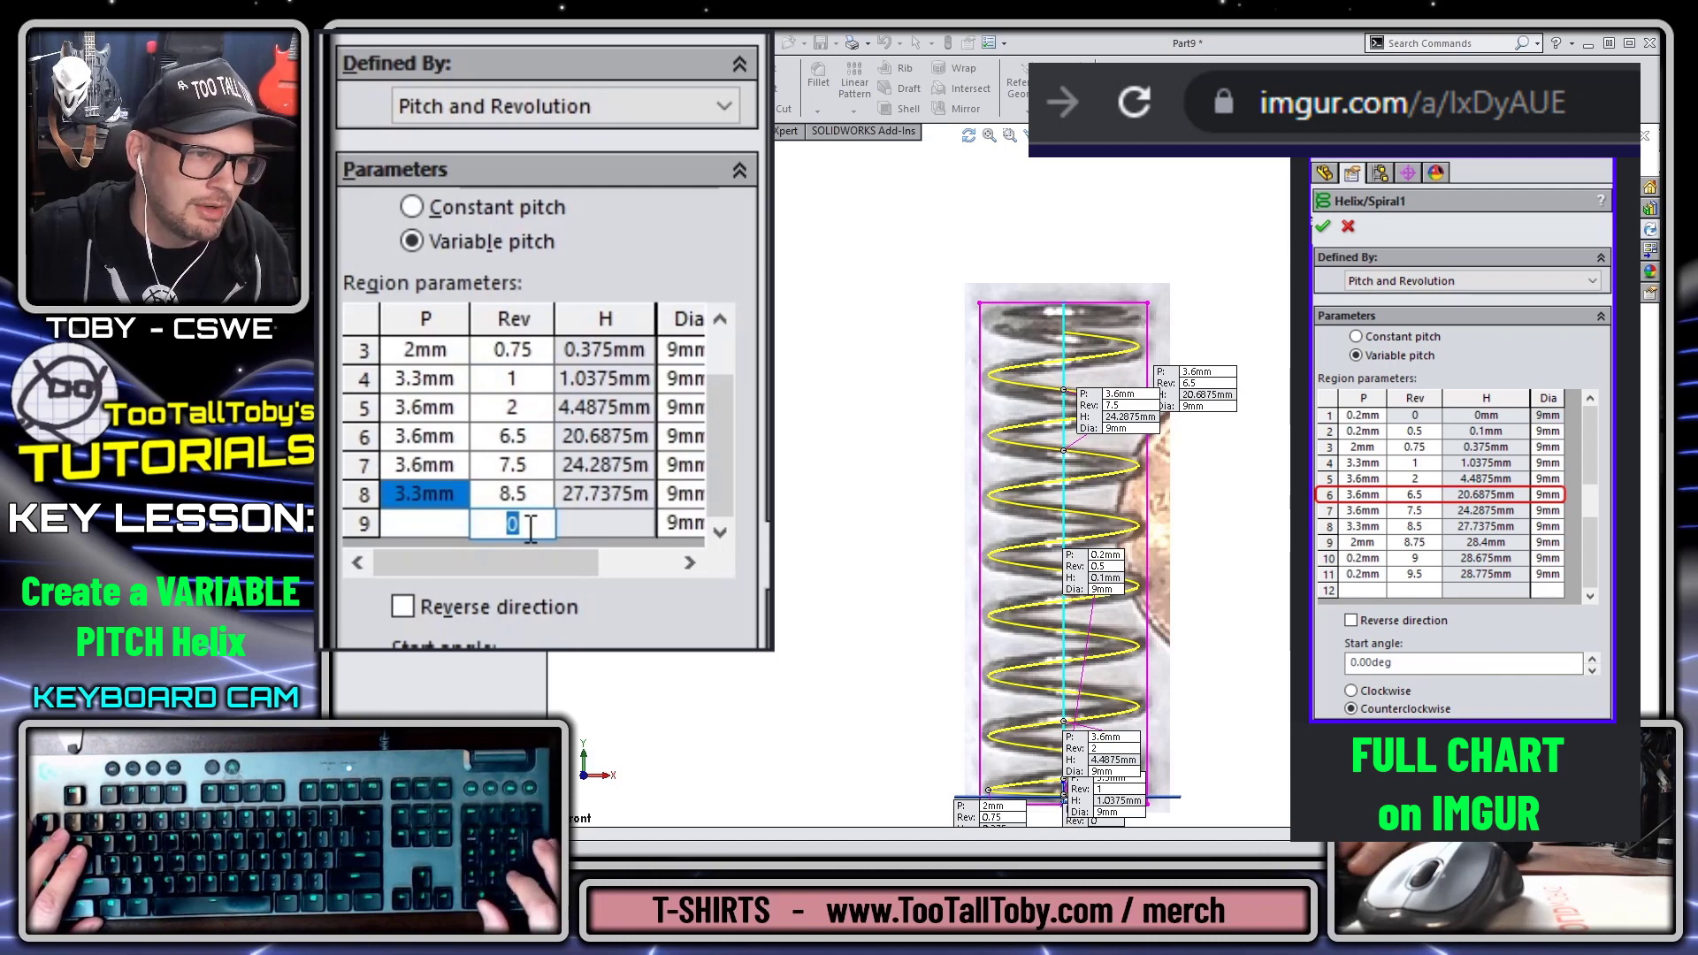
text(8.75)
key(shift+Tab)
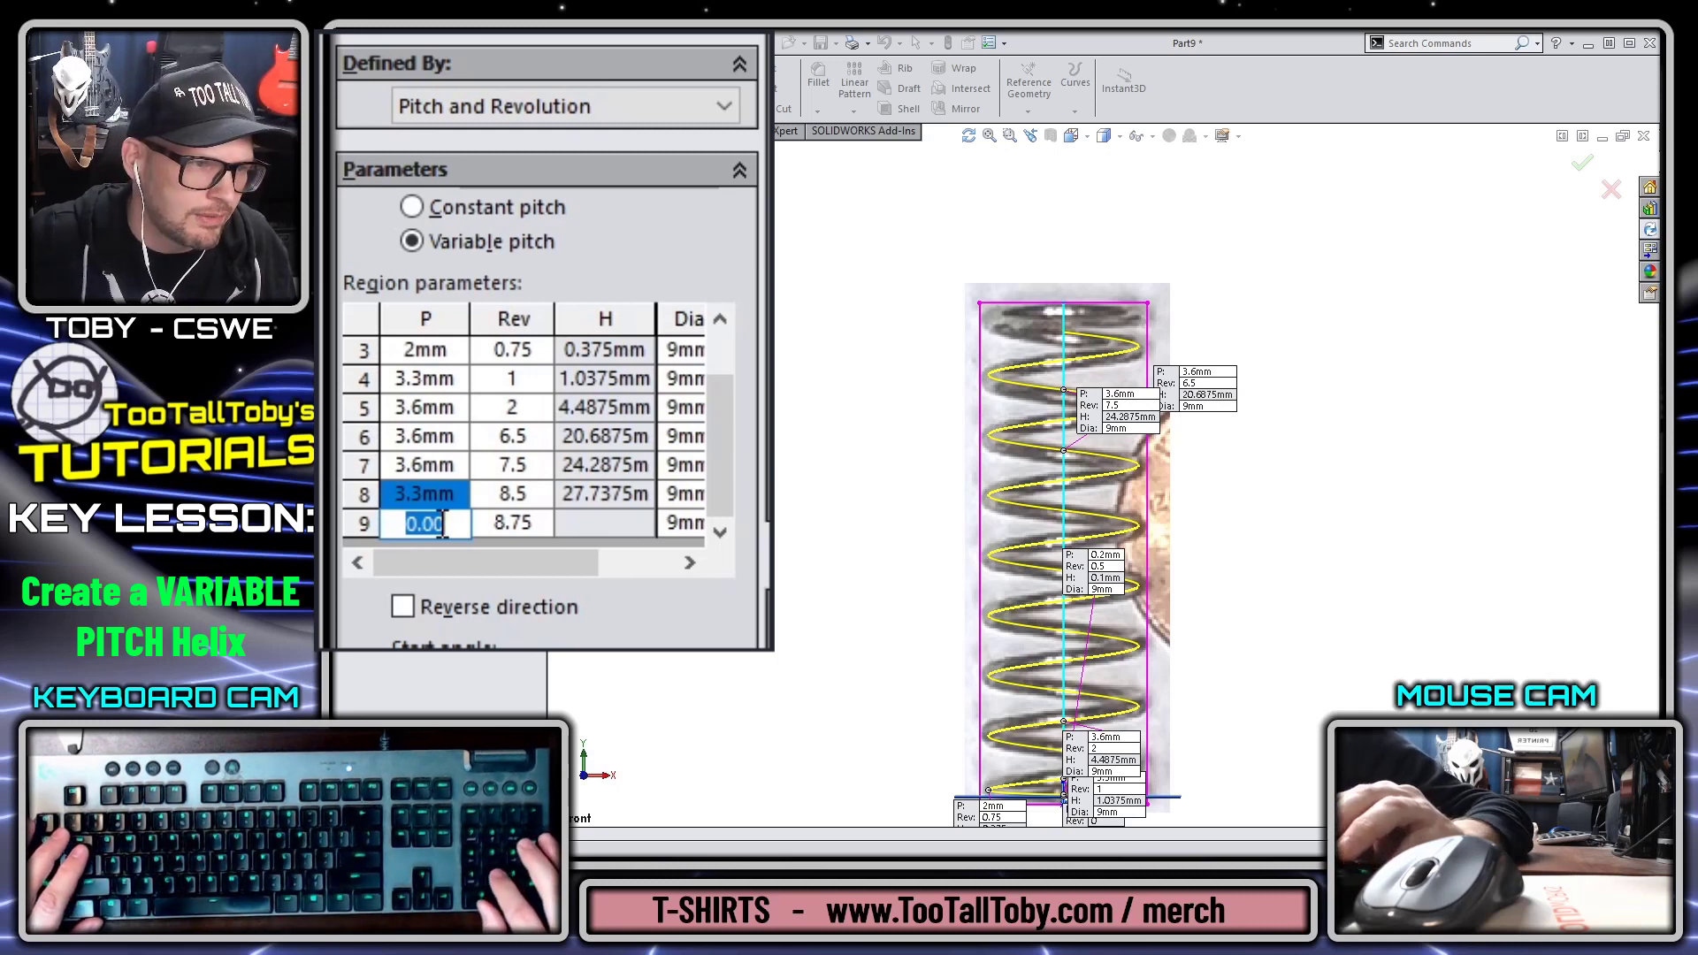
text(2)
key(Return)
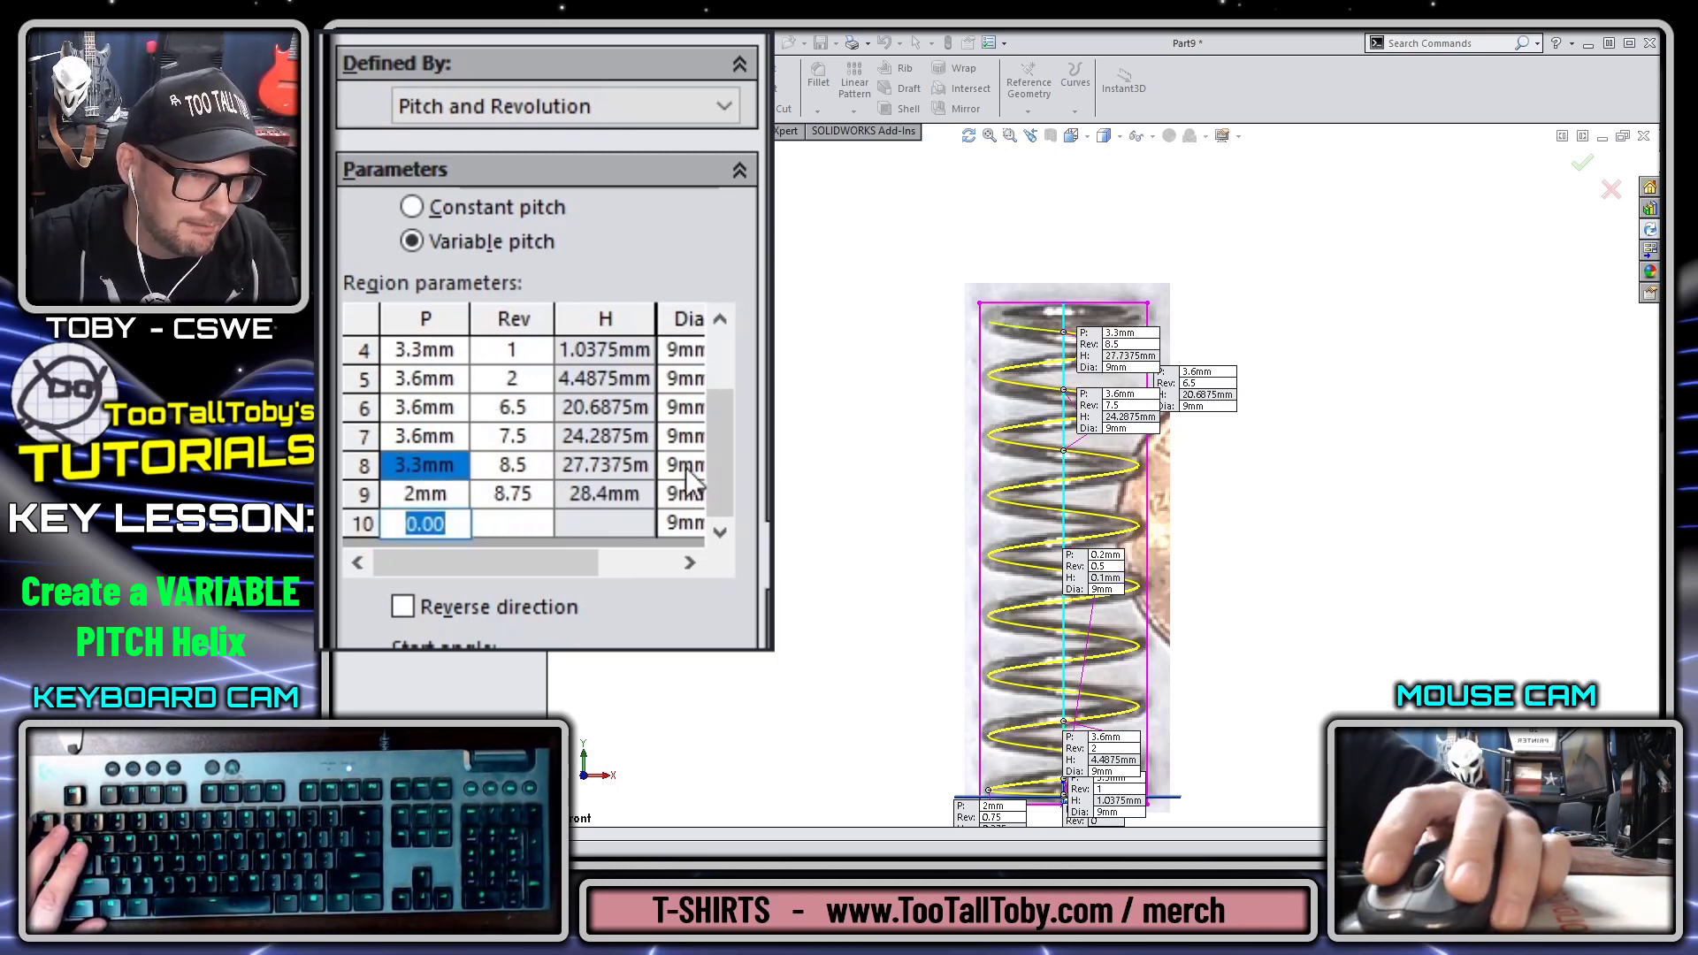
Step: Check the pitches of the opening rows and add a tenth region row at 9 revolutions with a 0.2 mm pitch
scroll(720, 458, up, 3)
click(425, 382)
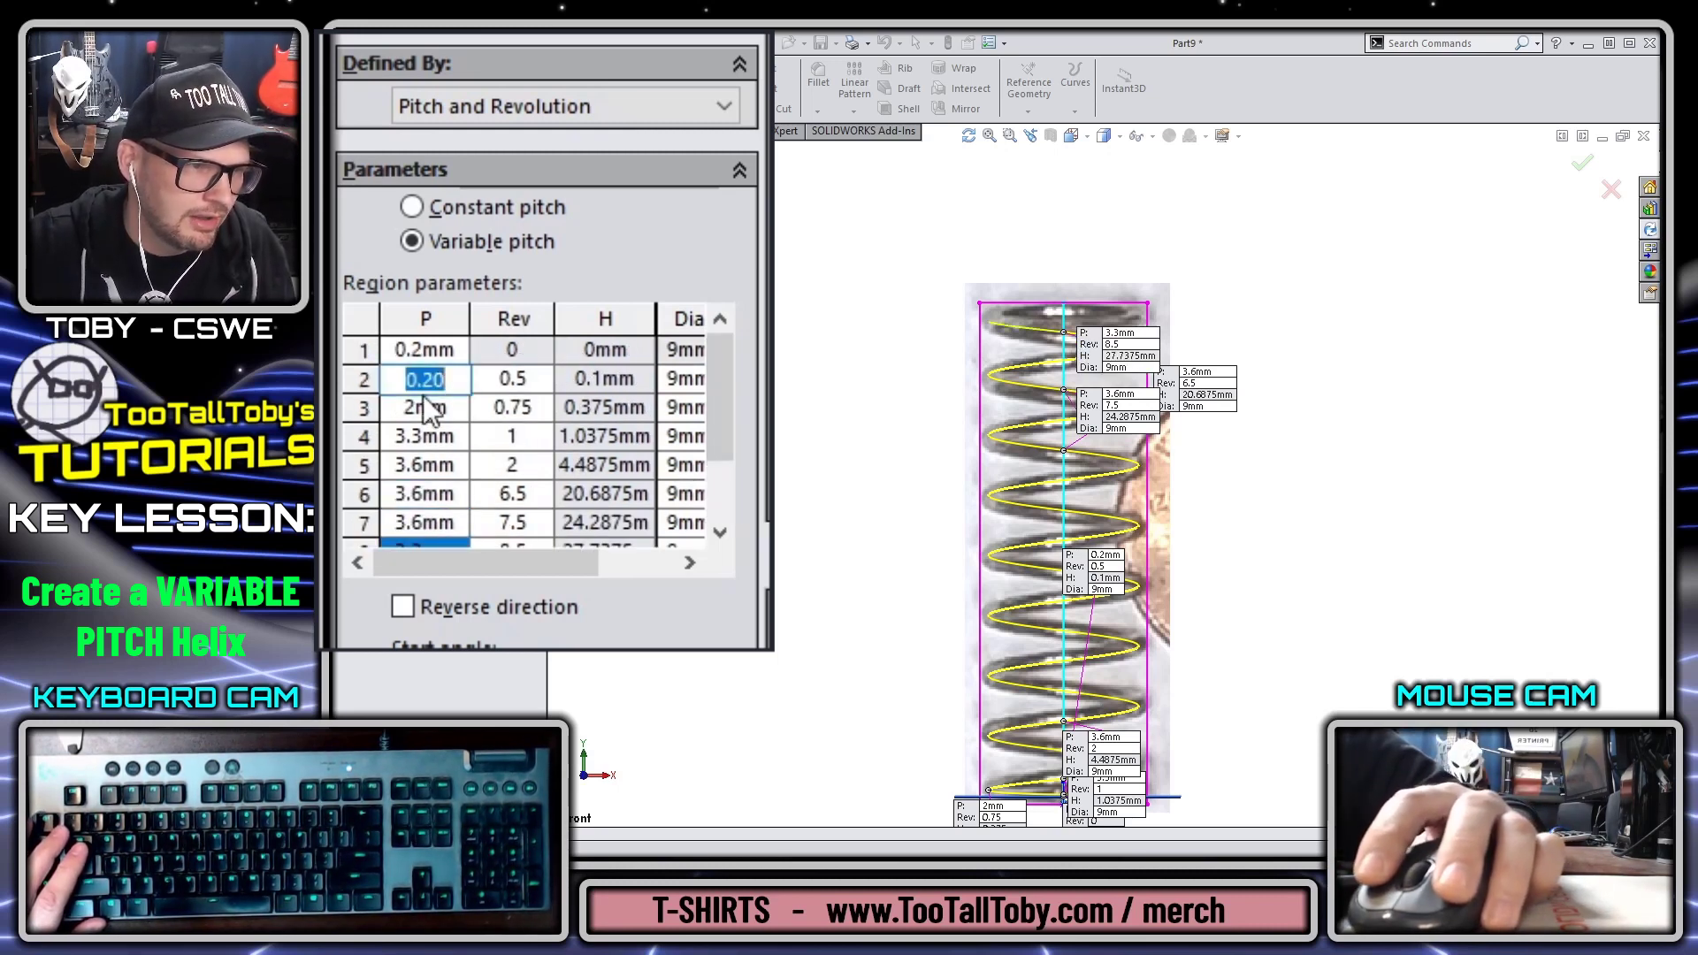
click(426, 408)
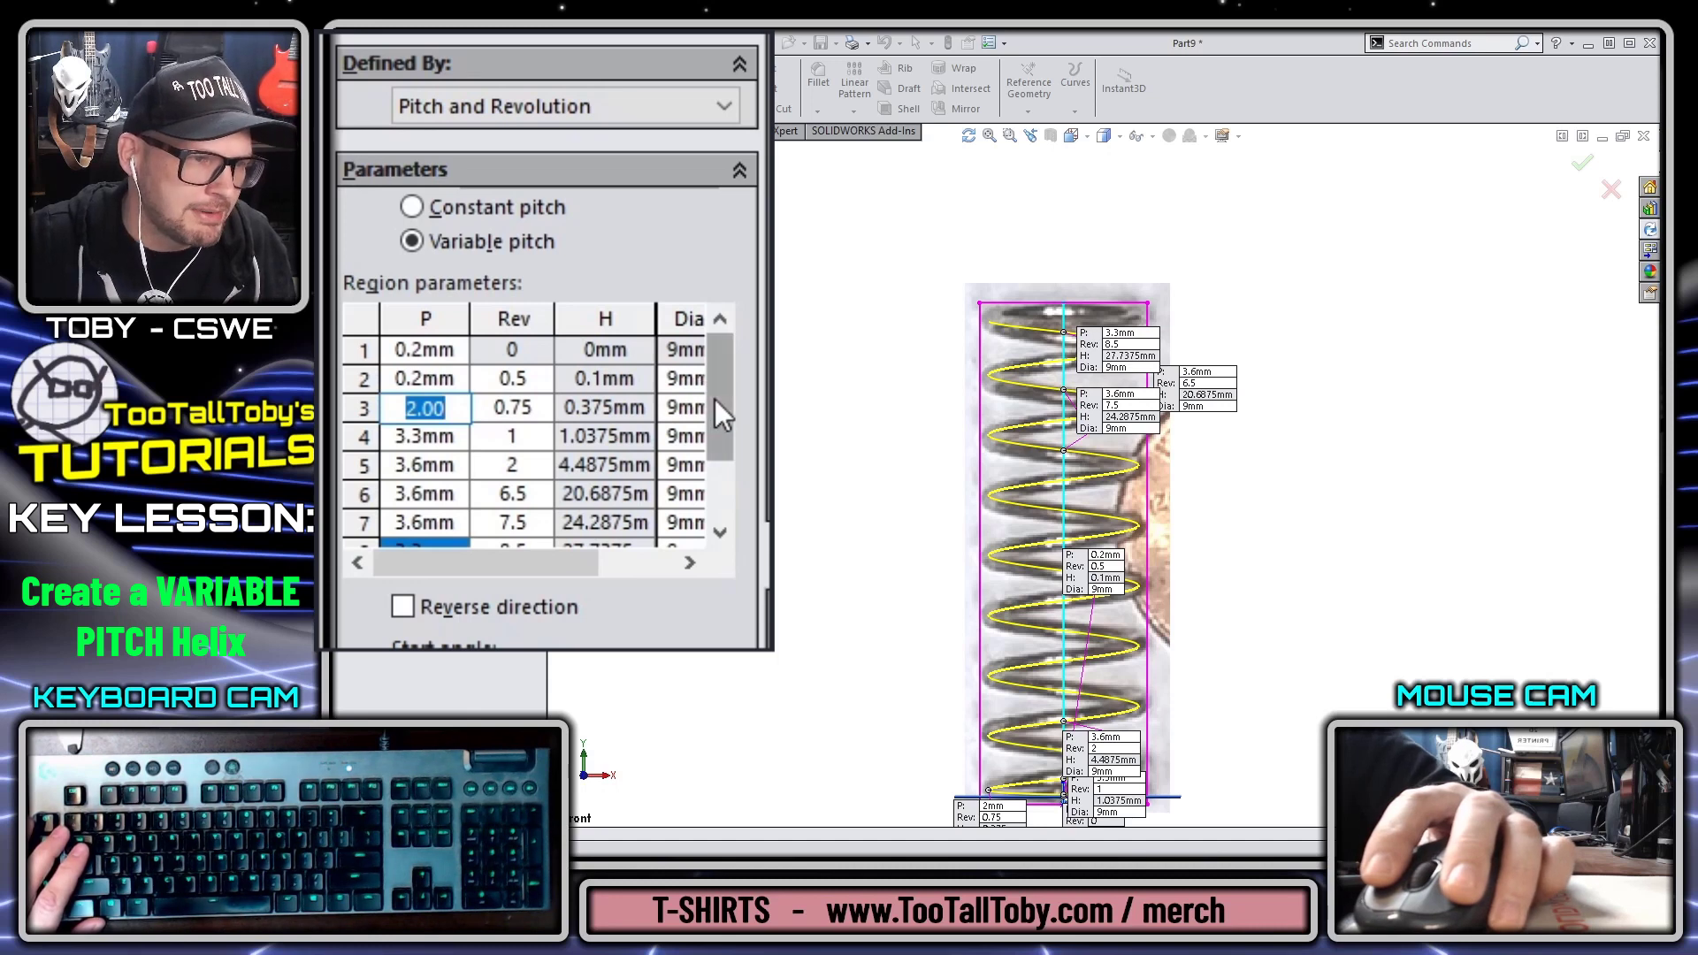
key(Up)
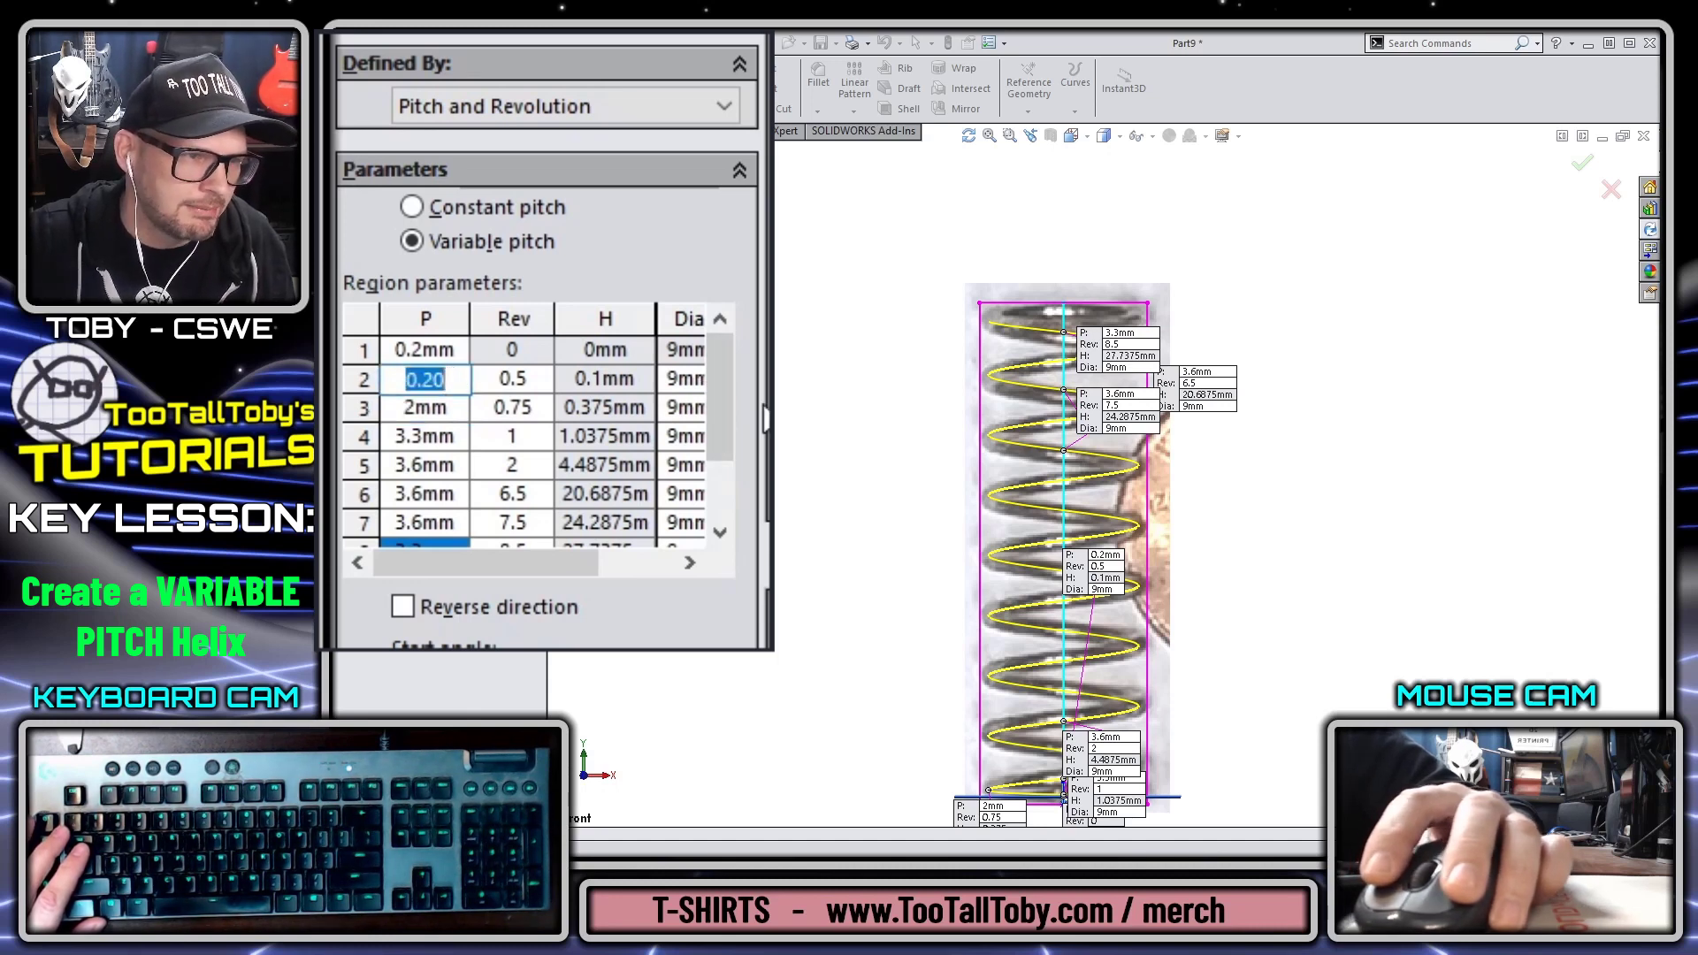
scroll(716, 411, down, 3)
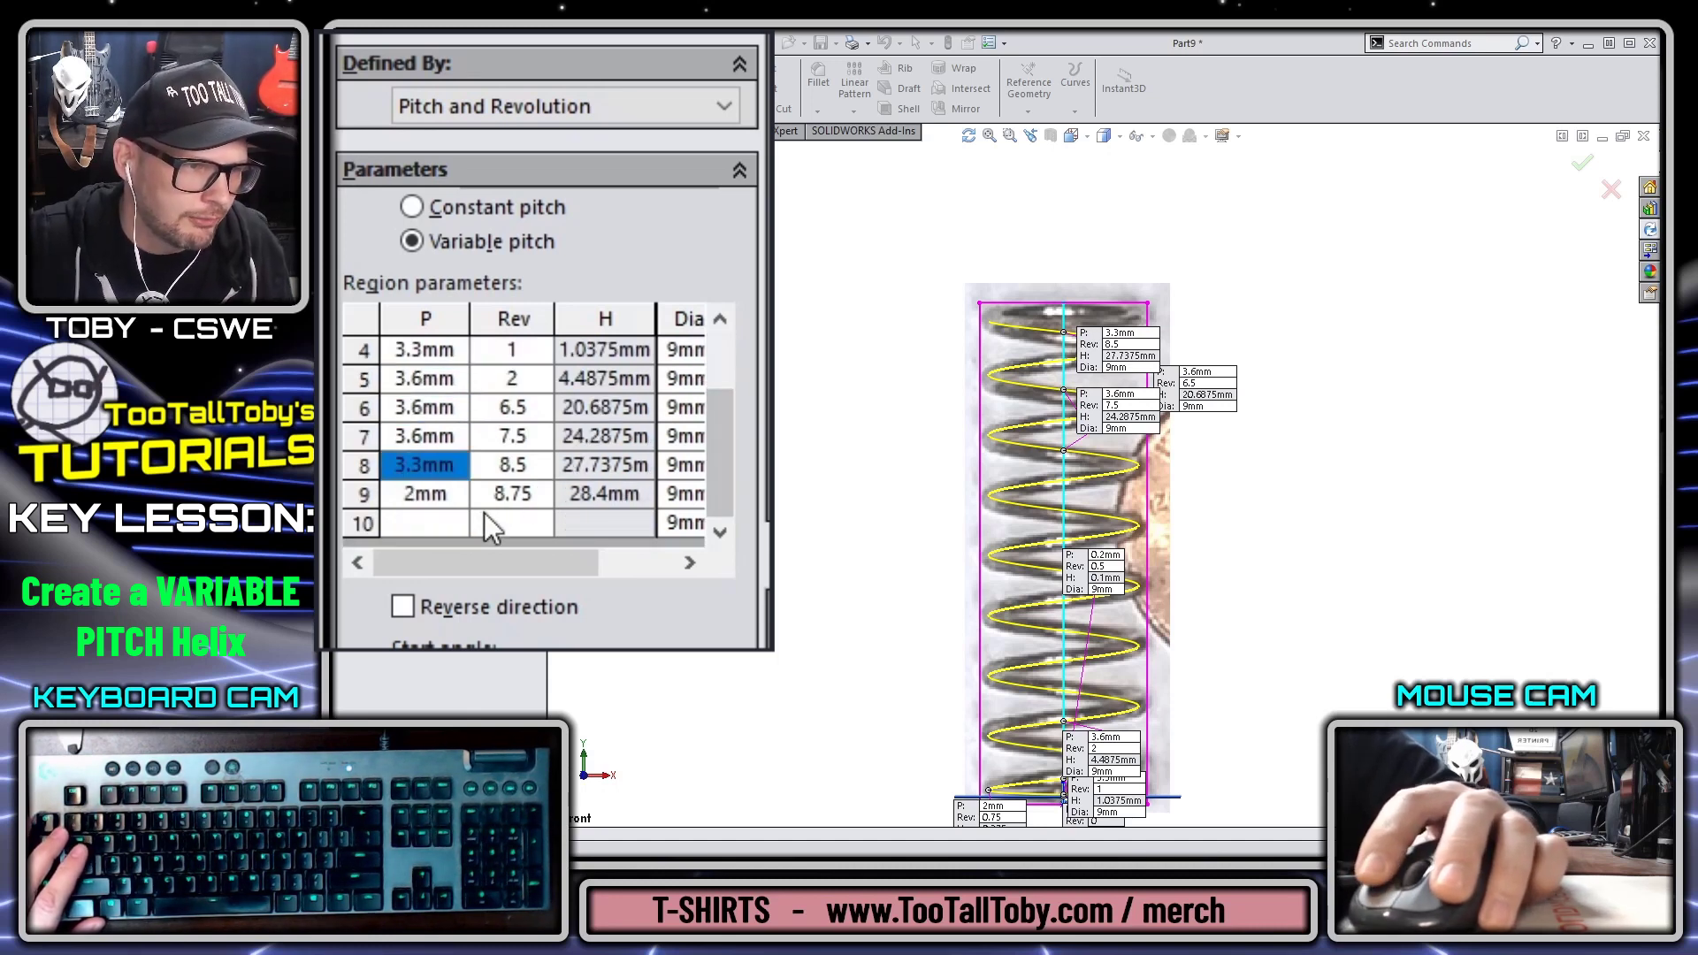
click(541, 523)
text(9)
key(shift+Tab)
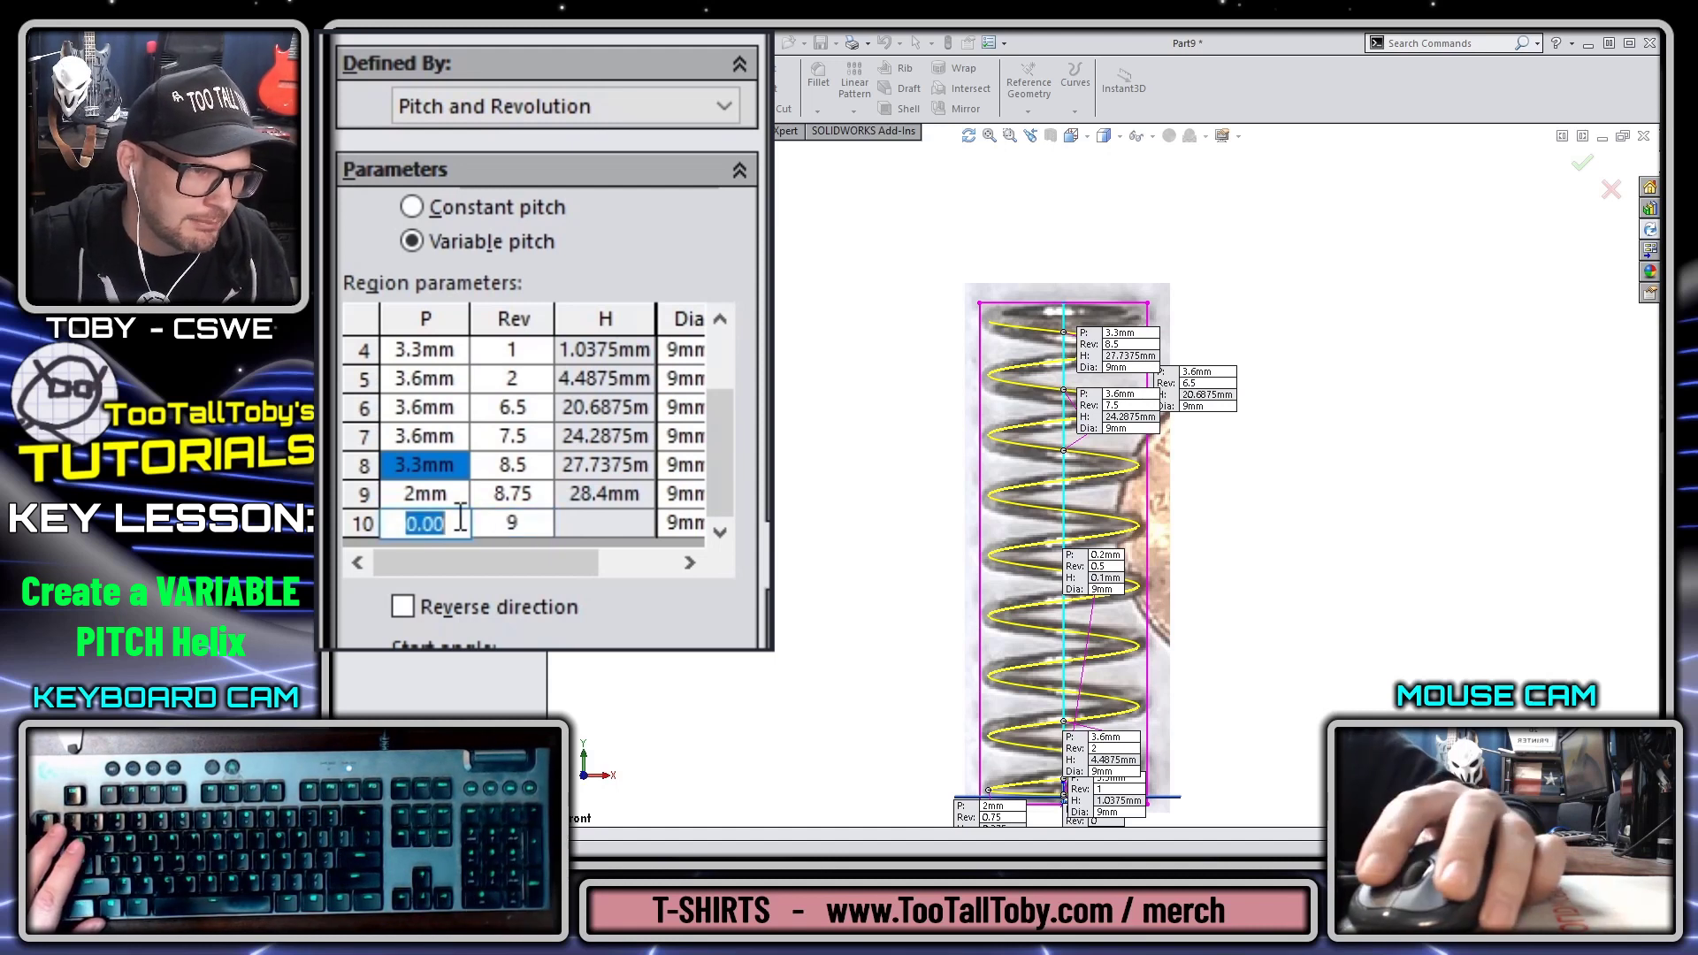
text(0.2)
key(Down)
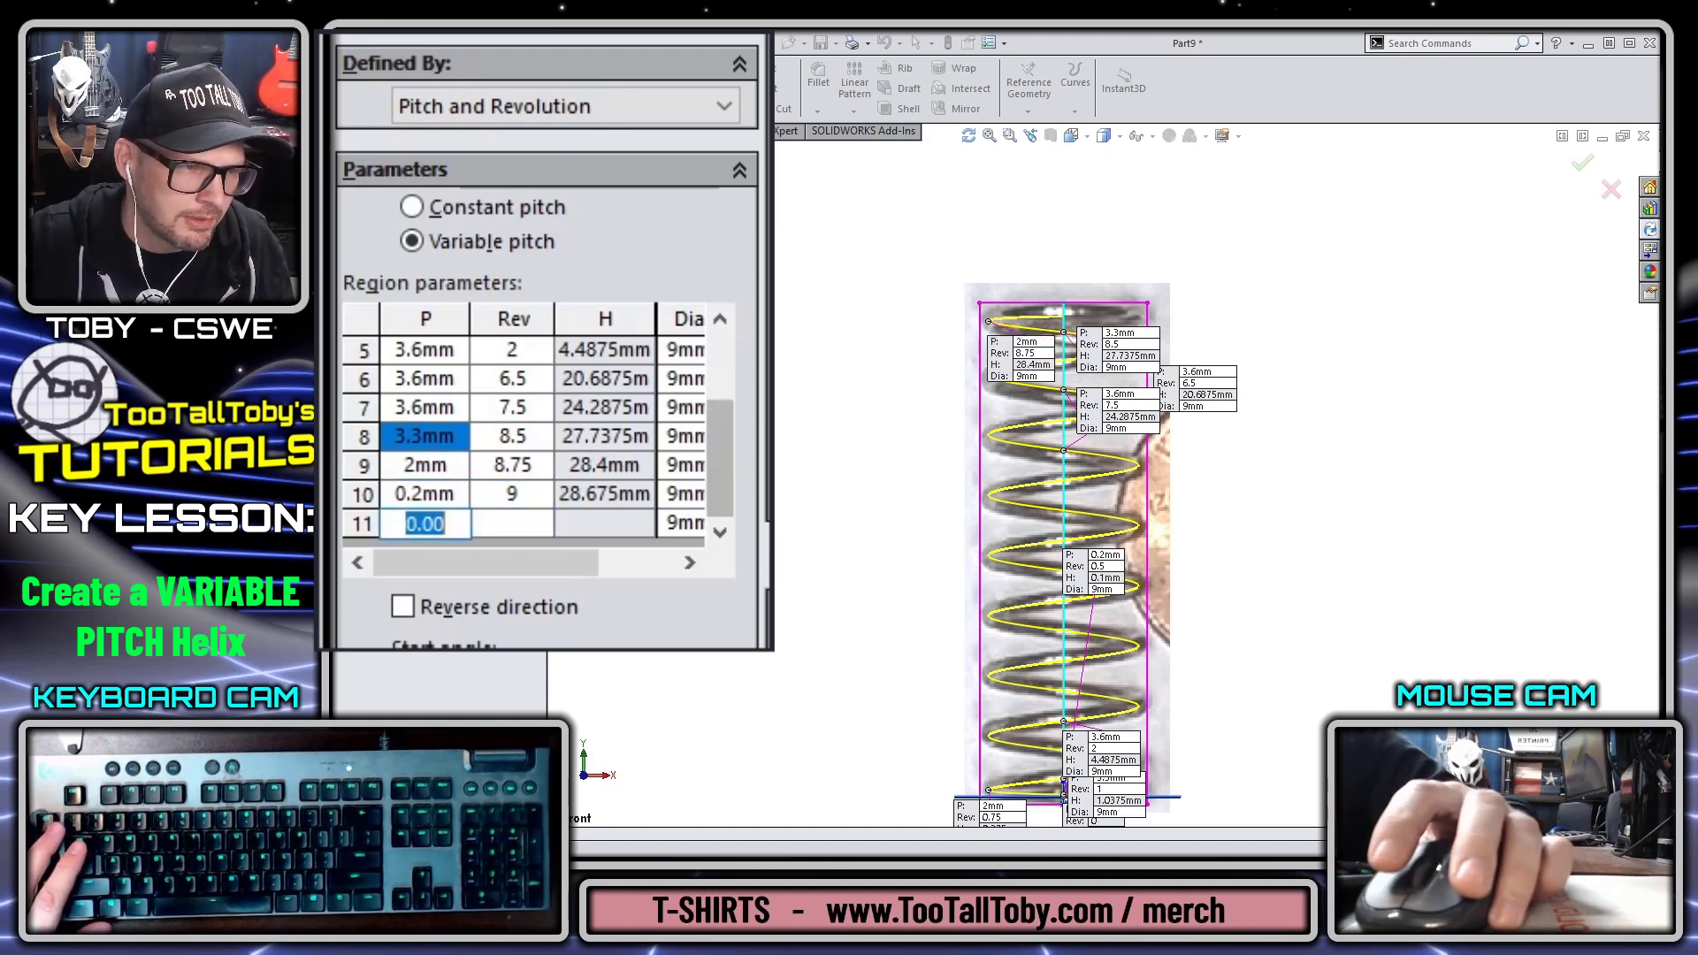
Step: Check the revolutions of row 2 and add an eleventh region row at 9.5 revolutions with a 0.2 mm pitch
drag(723, 501, 725, 423)
click(513, 384)
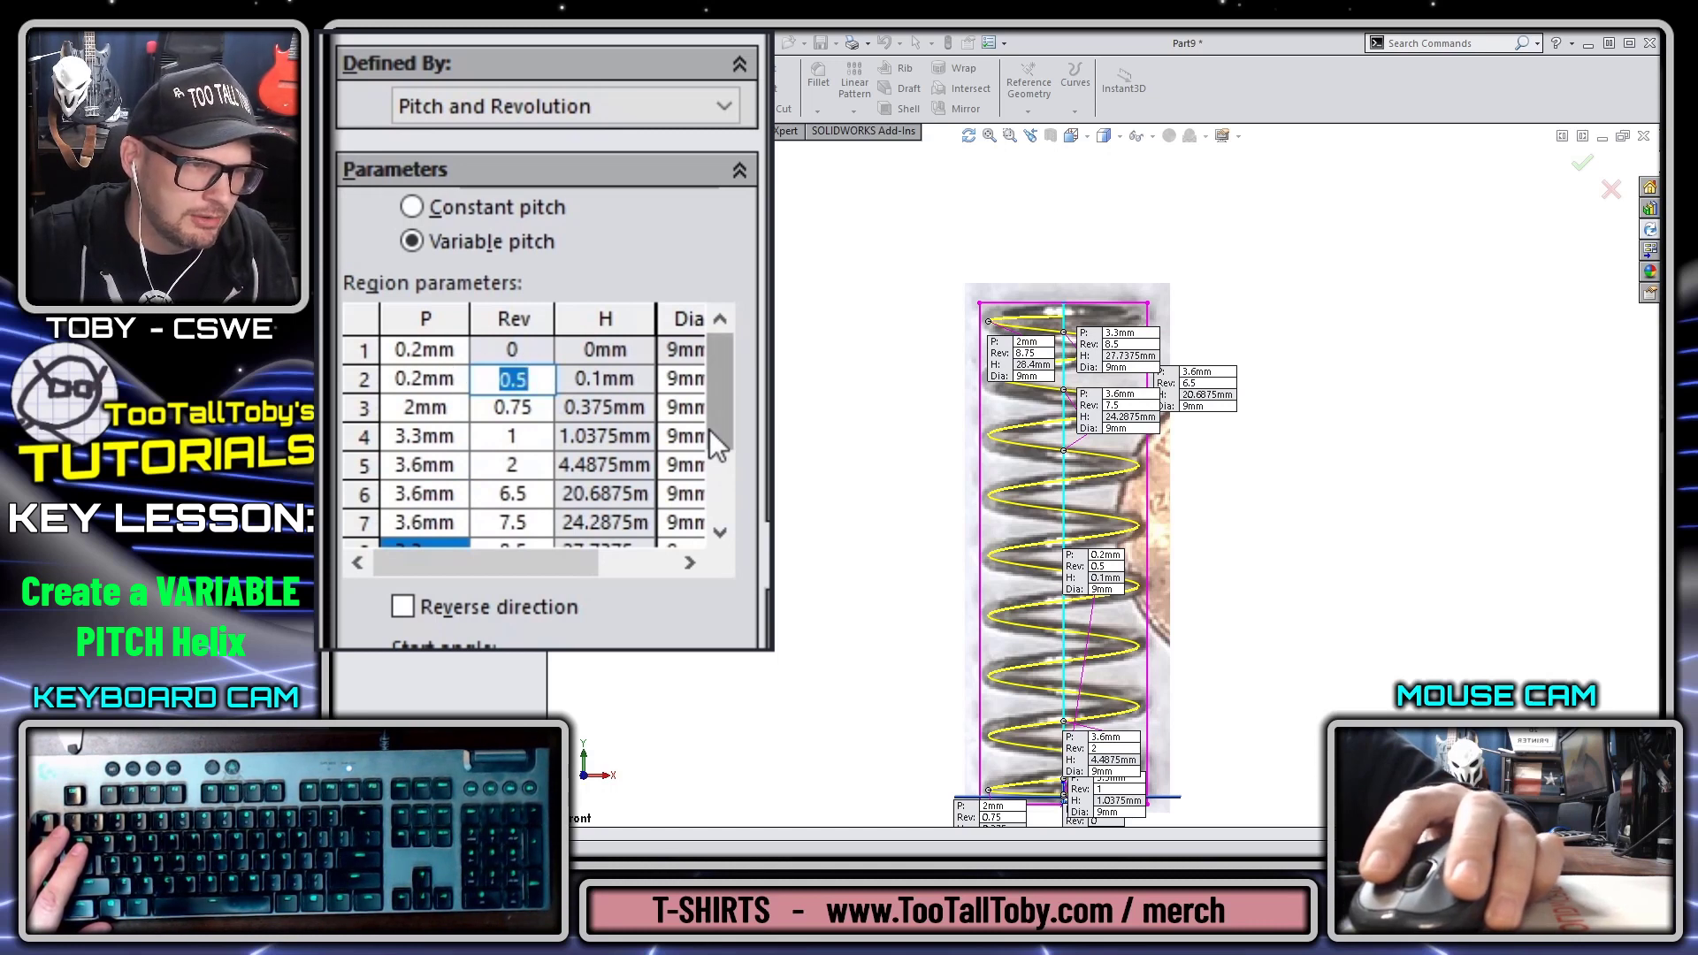
drag(710, 428, 716, 545)
click(521, 522)
text(9.)
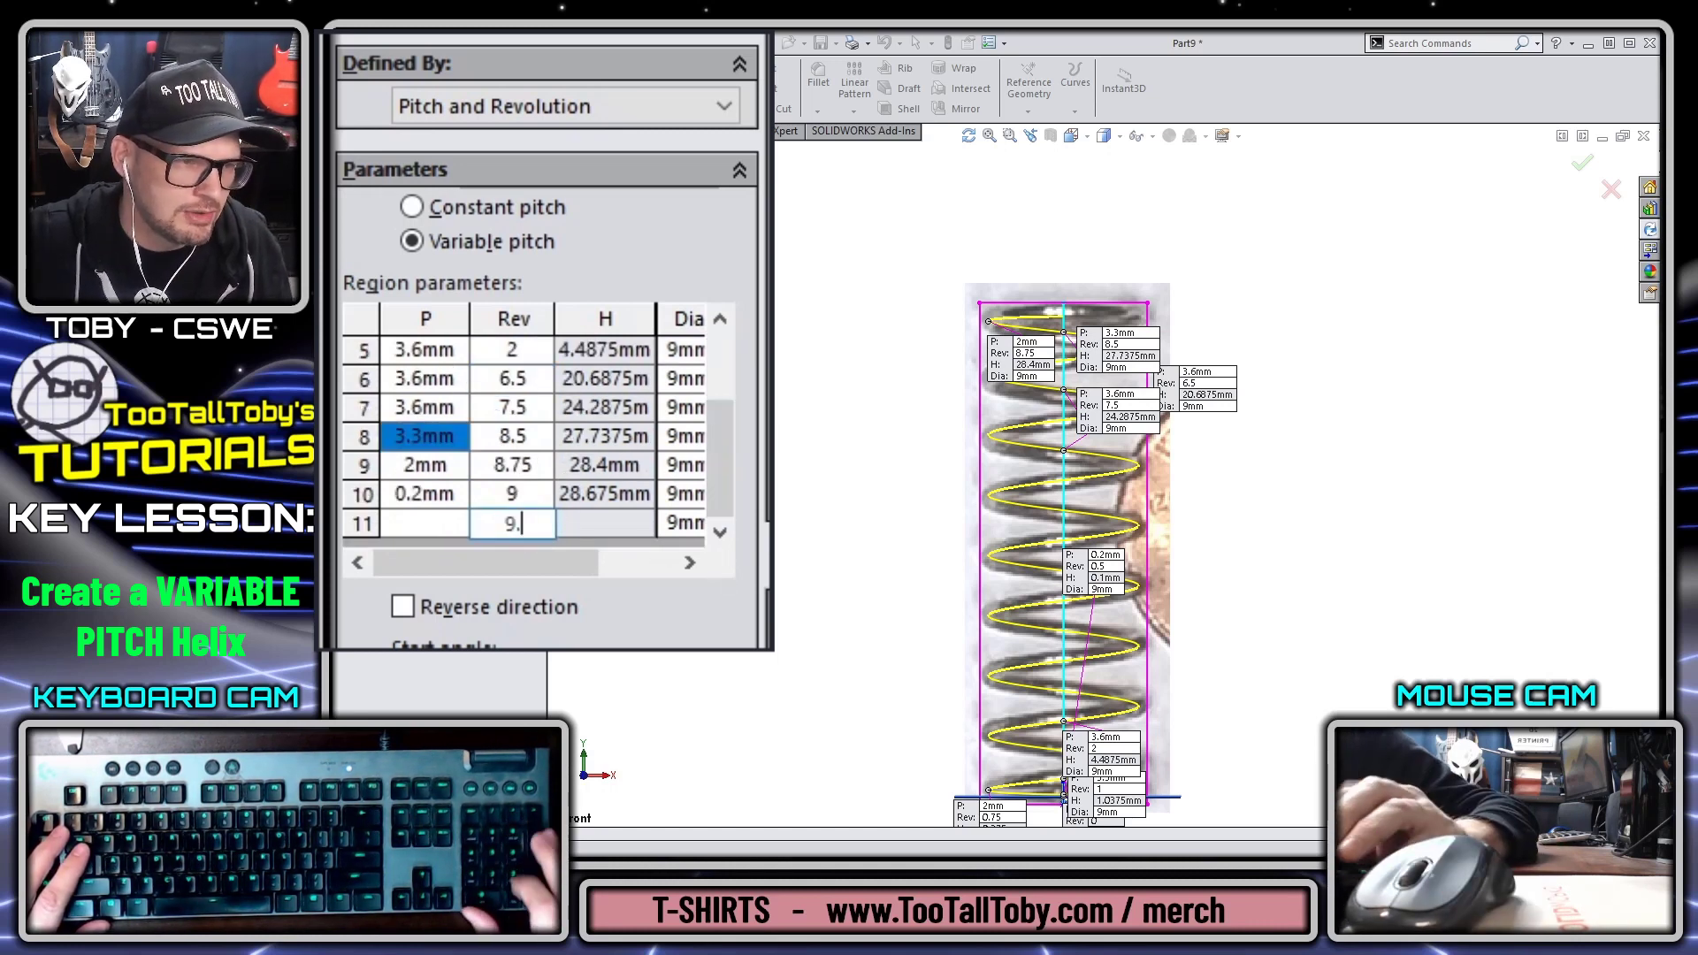
text(5)
text(0.2)
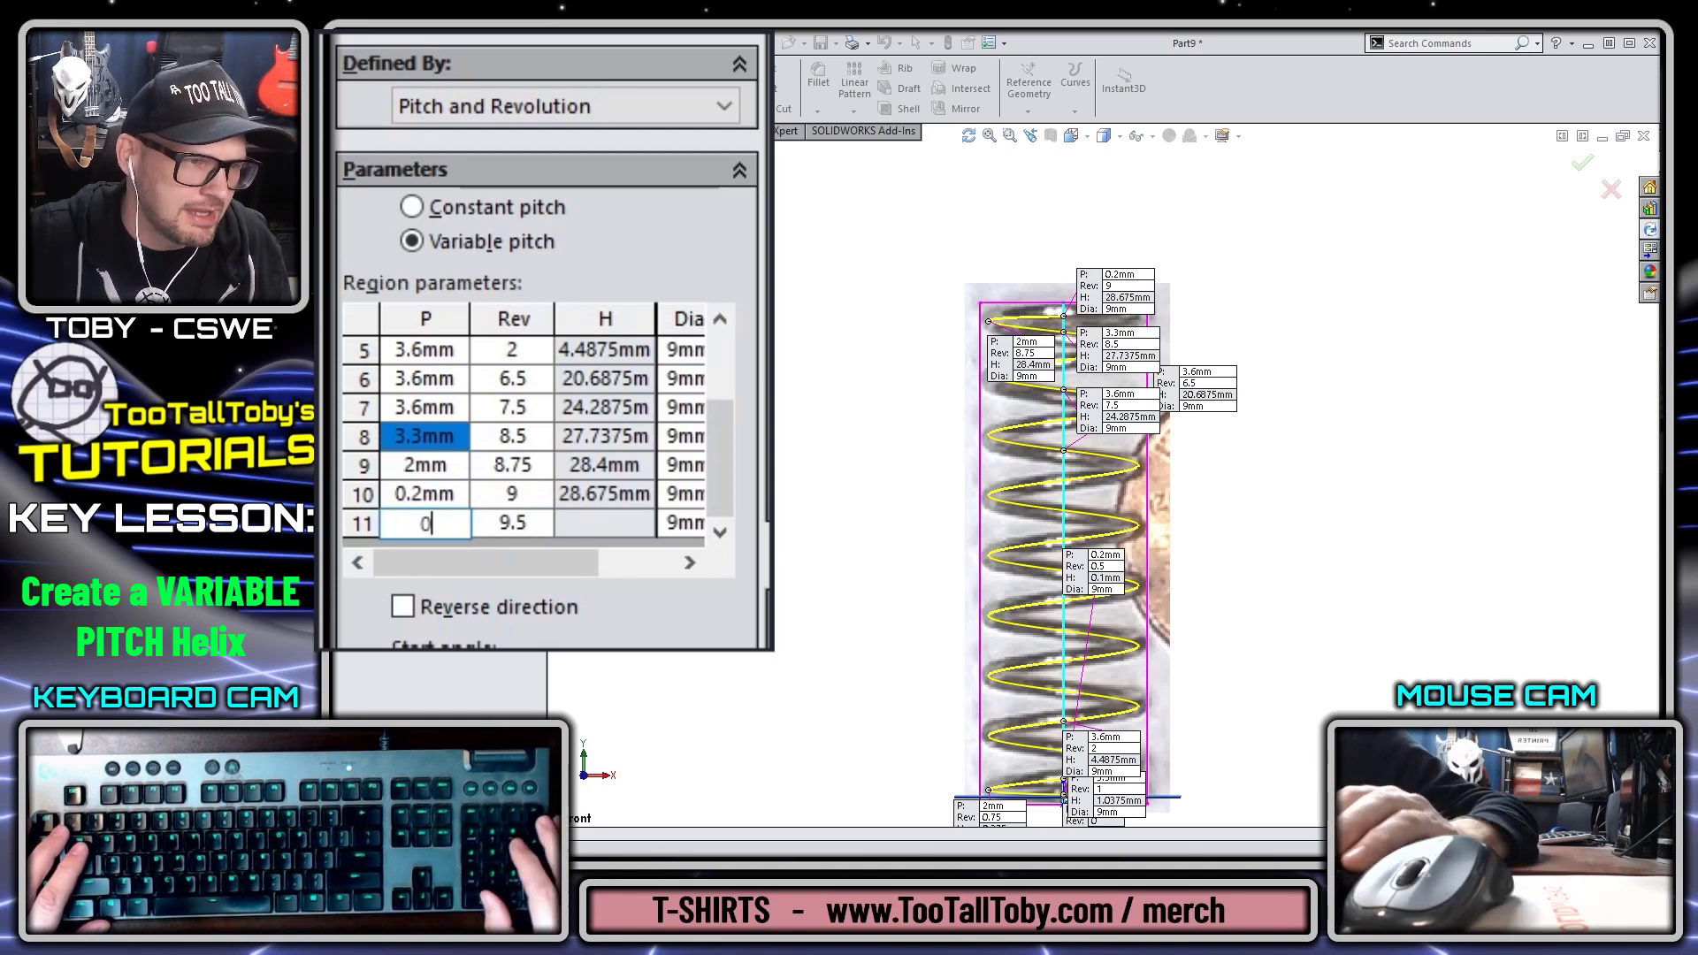
key(Return)
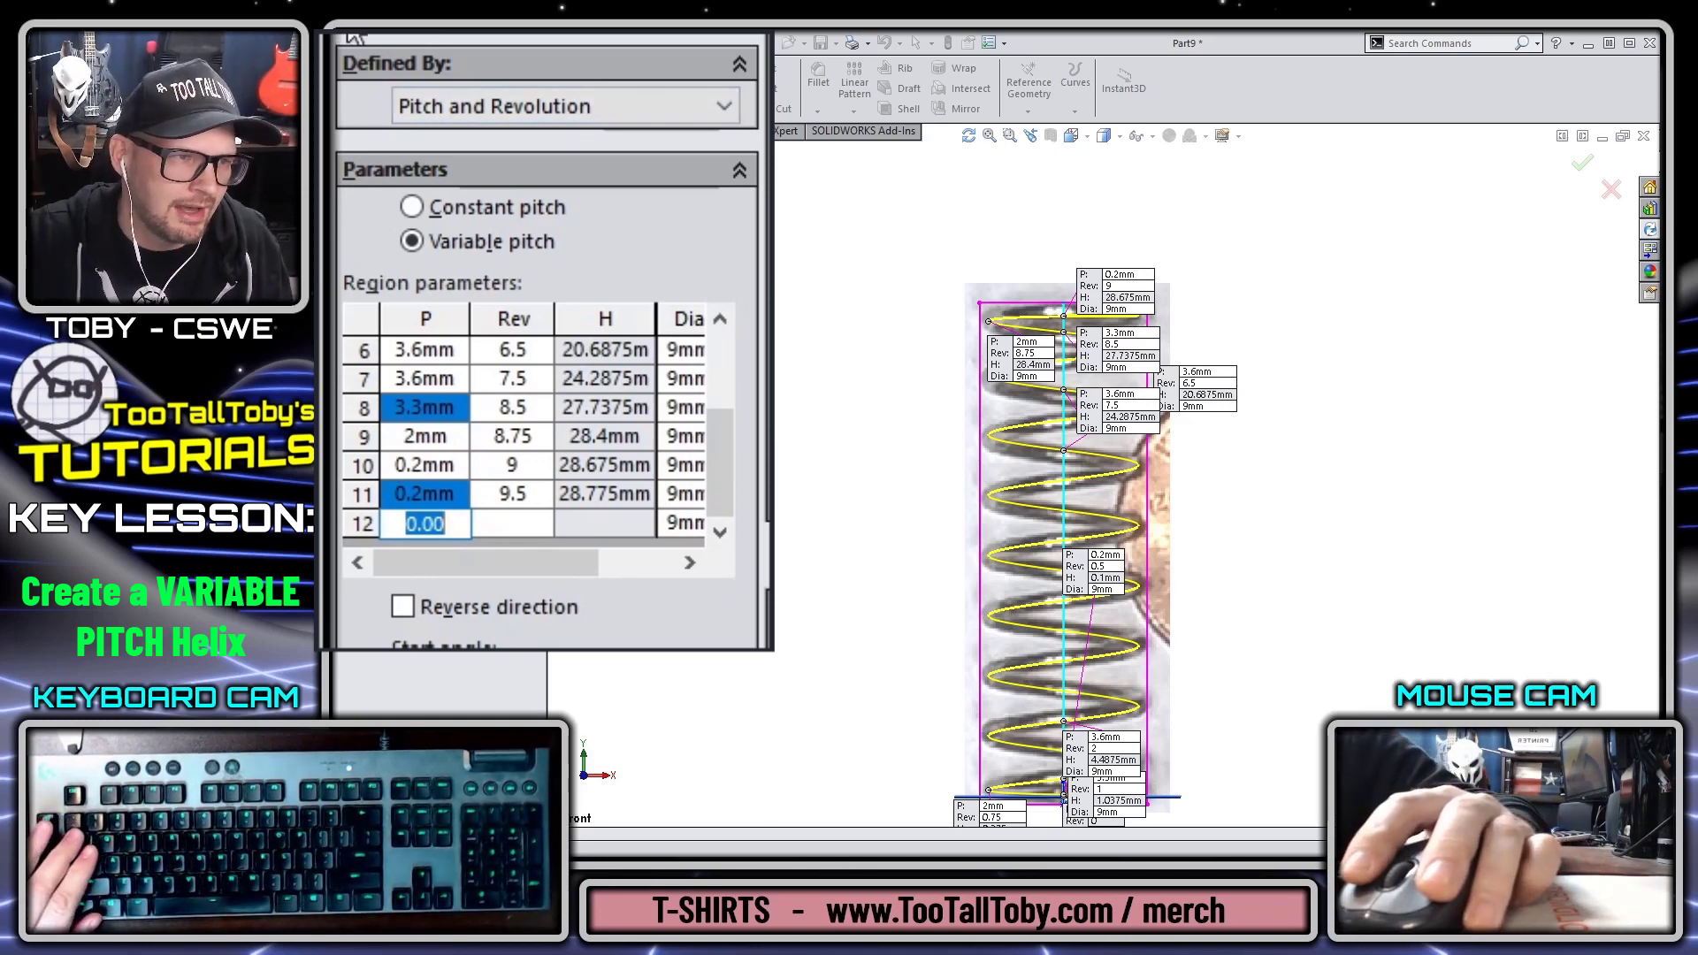
Step: Check the upper coils against the front picture, accept the variable pitch helix and inspect it from an angle
scroll(1061, 386, down, 3)
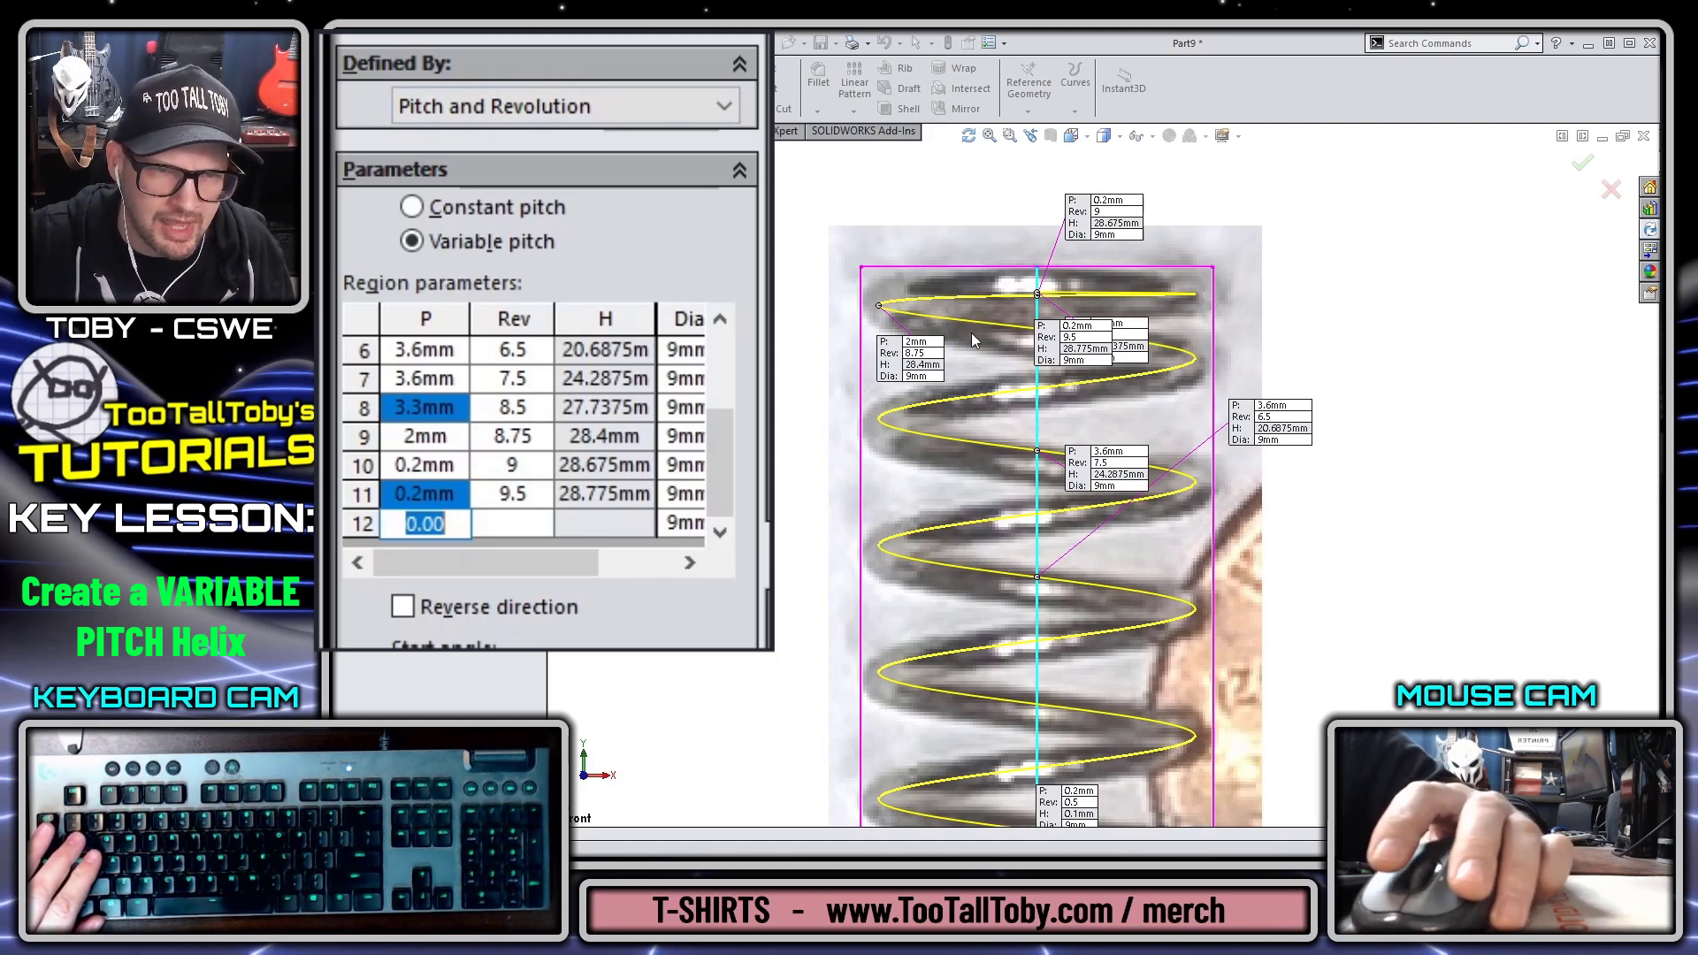
scroll(1106, 405, up, 5)
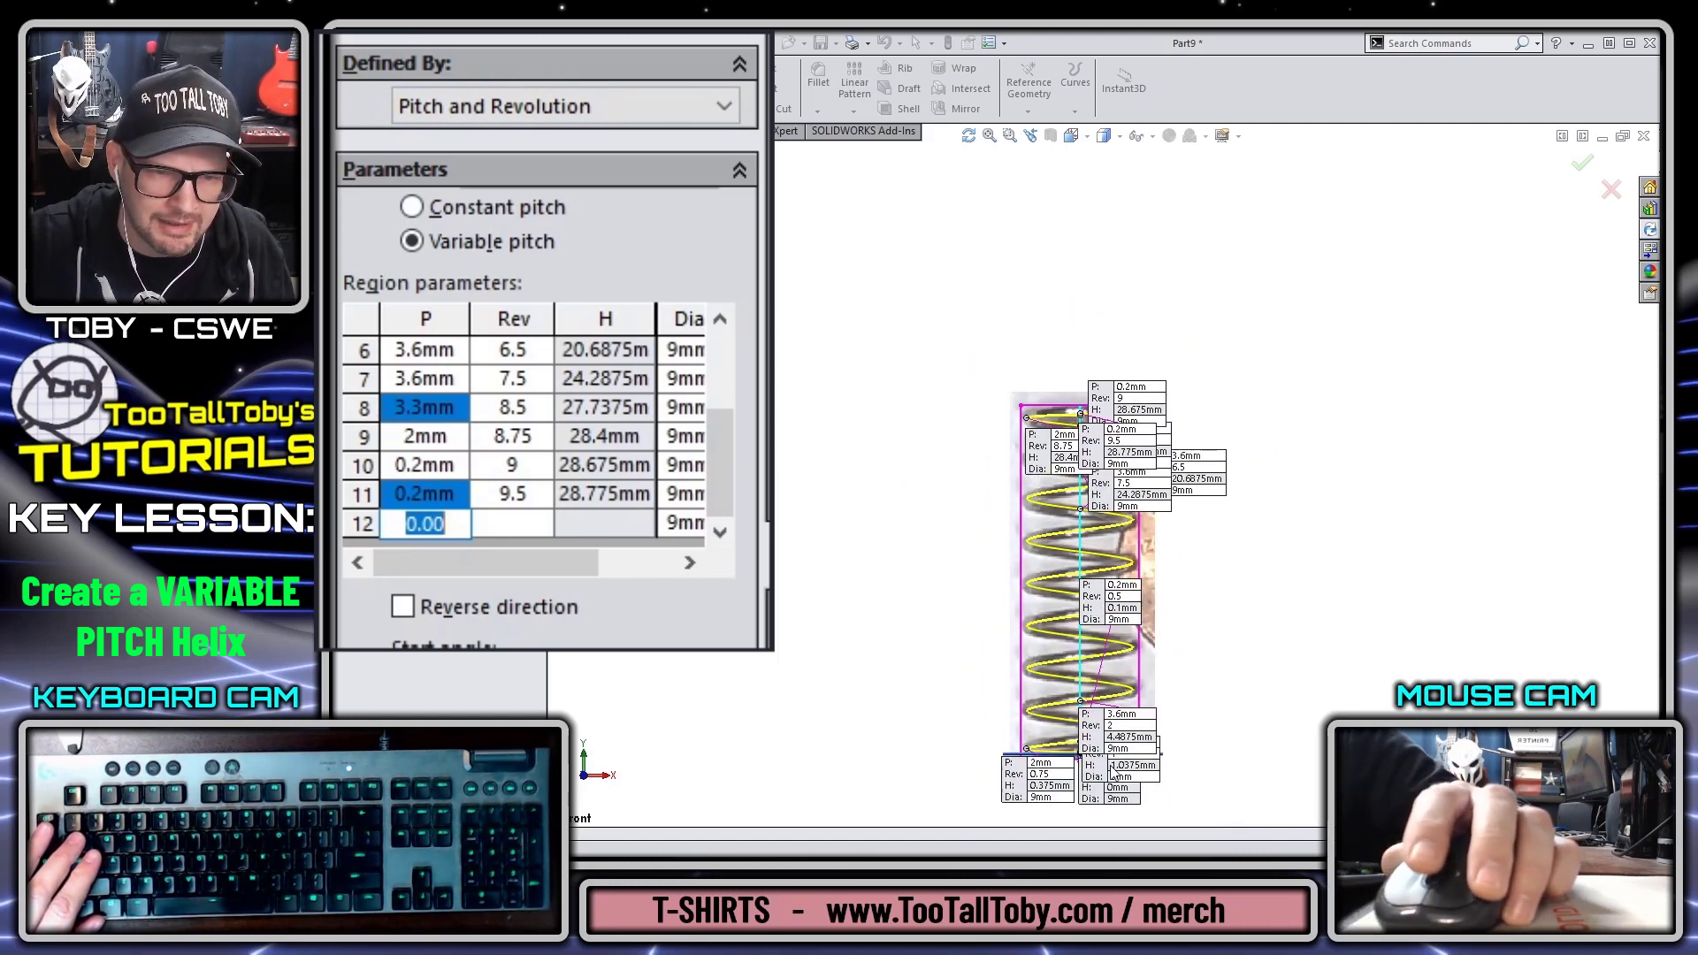
scroll(957, 343, down, 4)
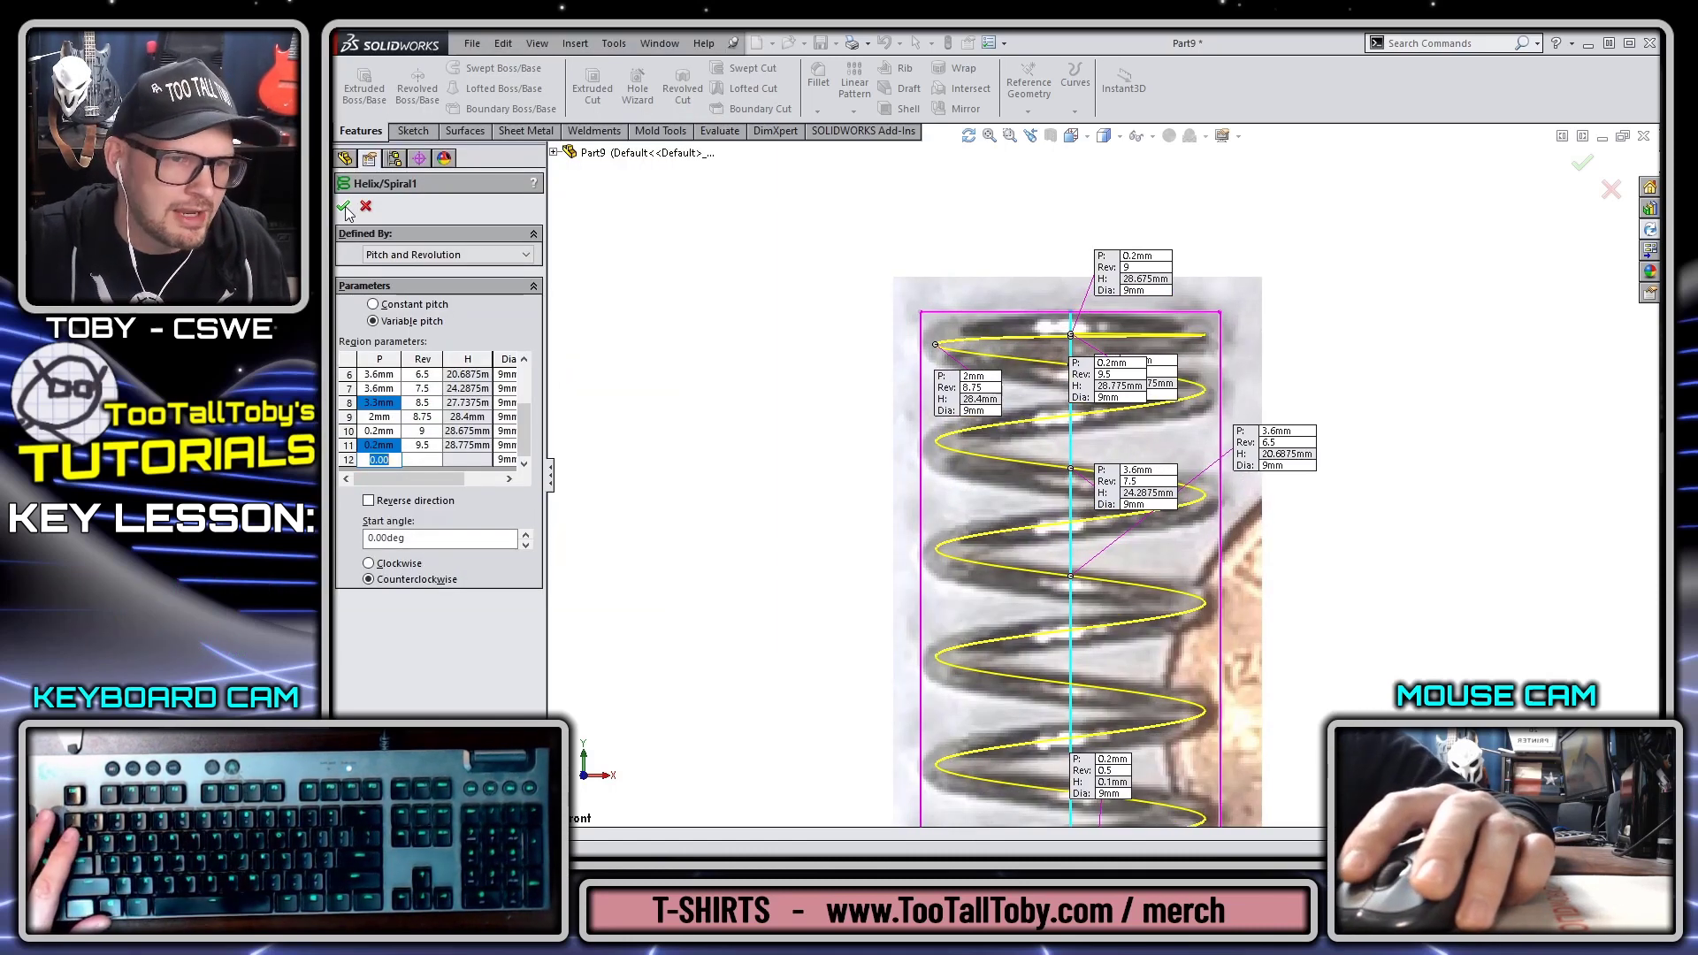
click(343, 206)
key(f)
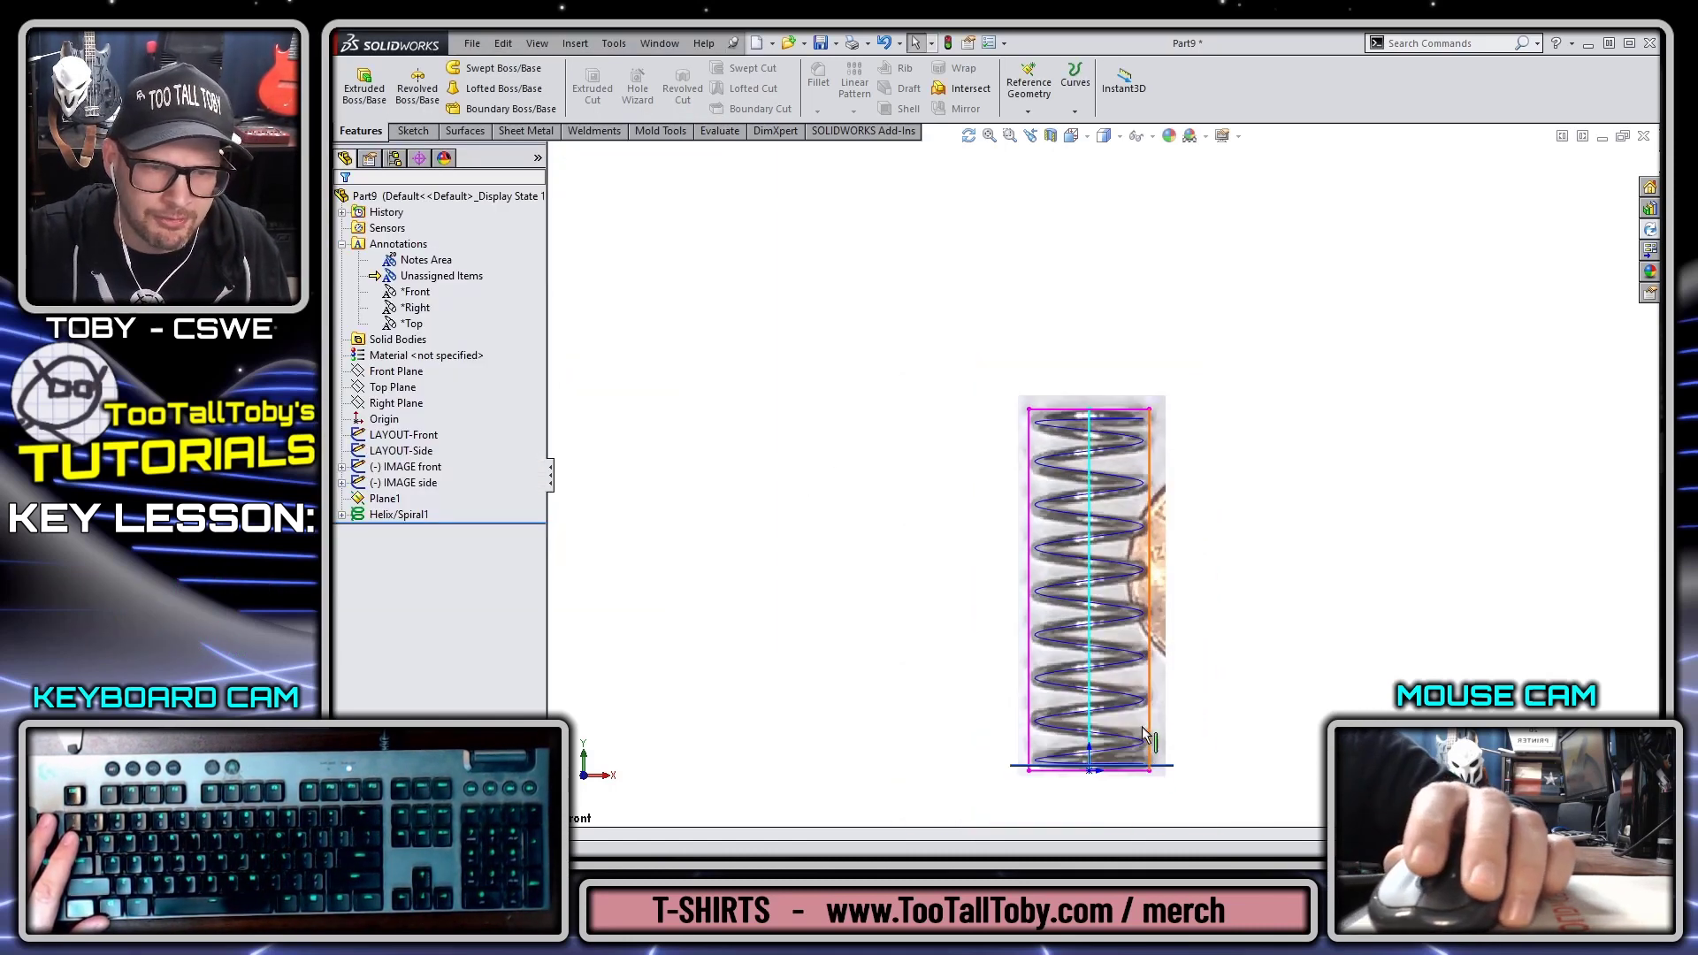
scroll(1144, 734, down, 2)
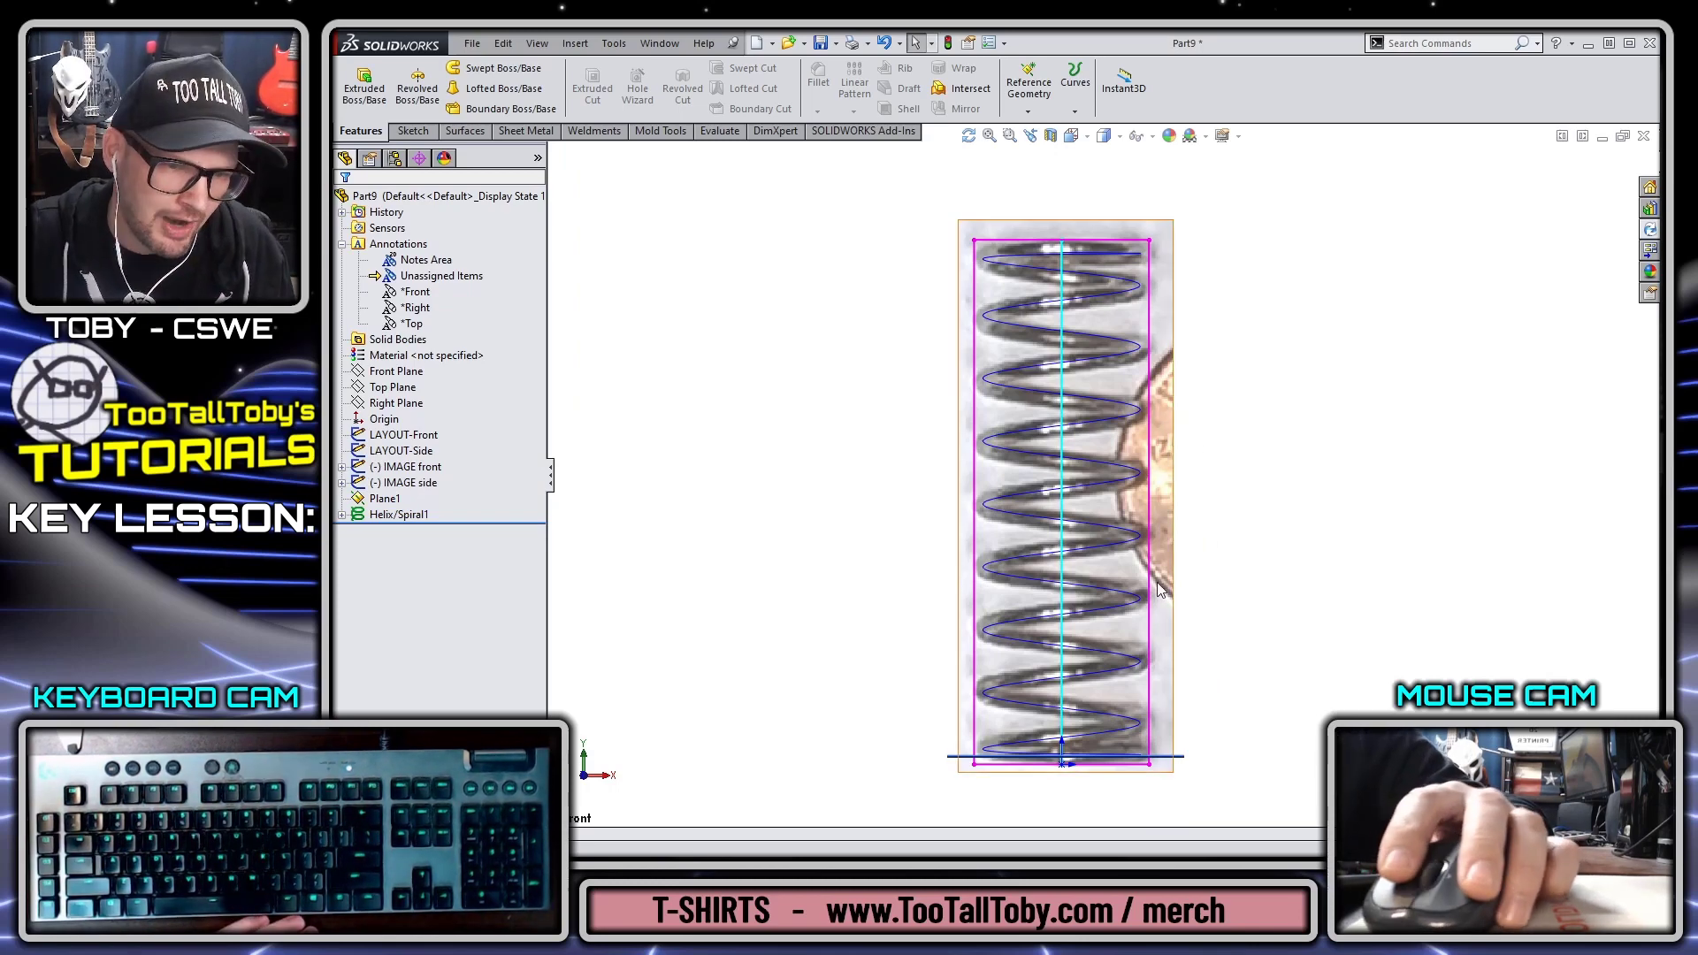
middle_drag(1265, 607, 1094, 746)
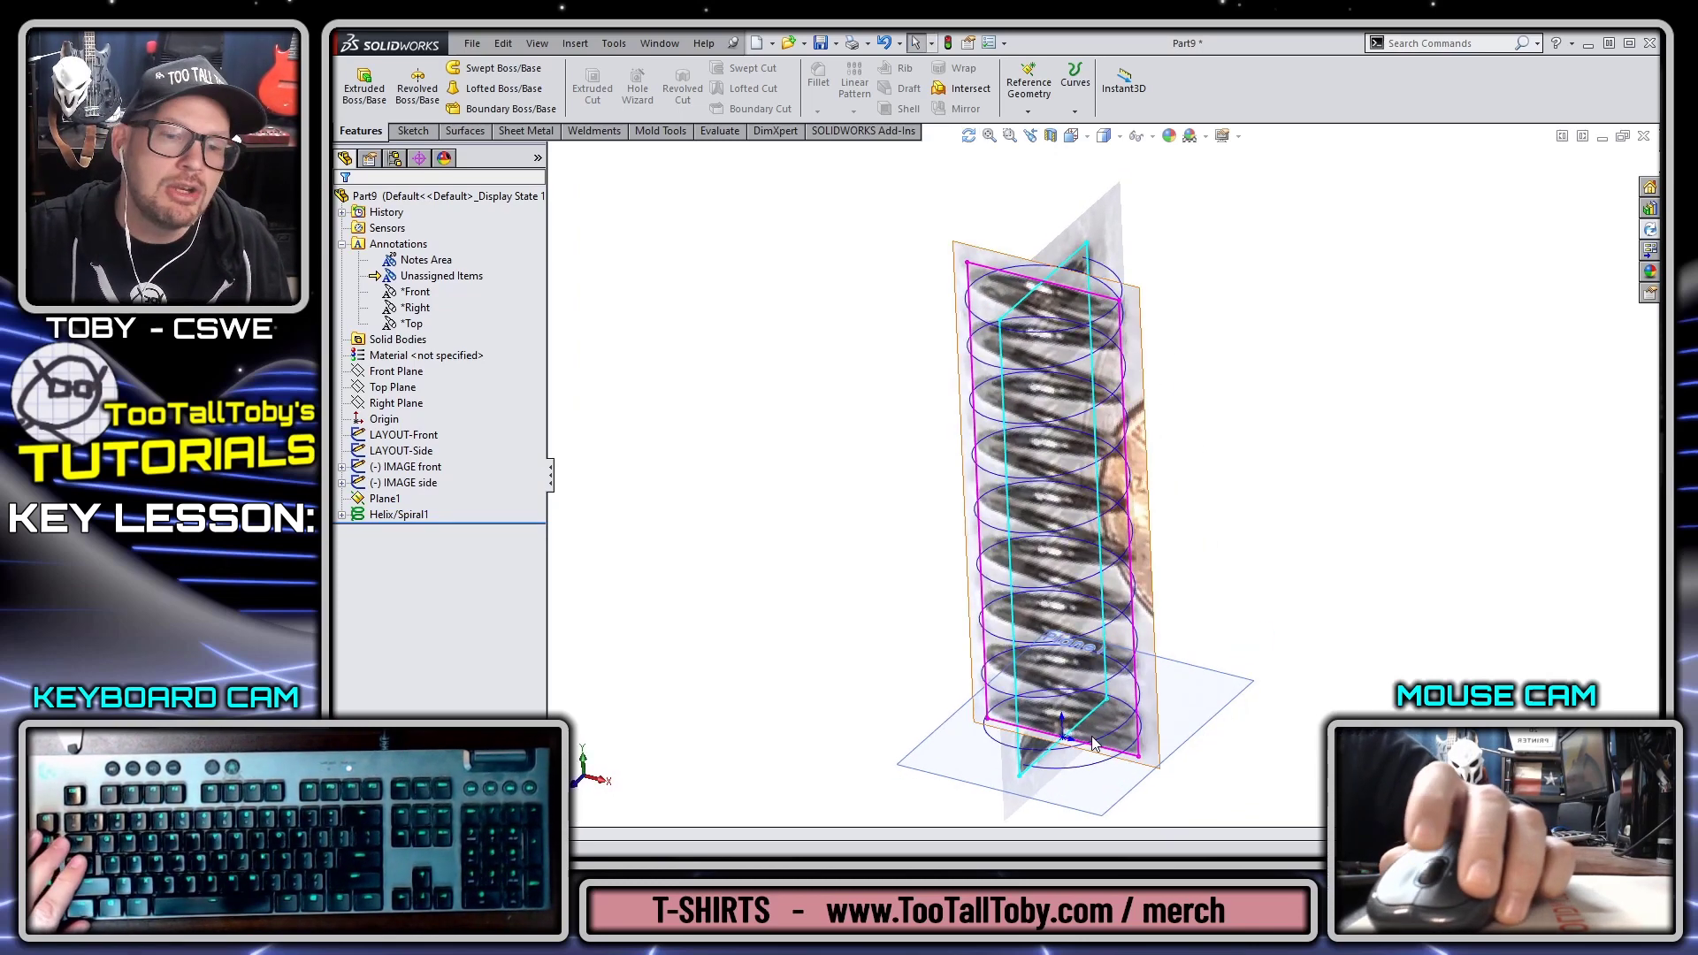
scroll(1092, 741, down, 3)
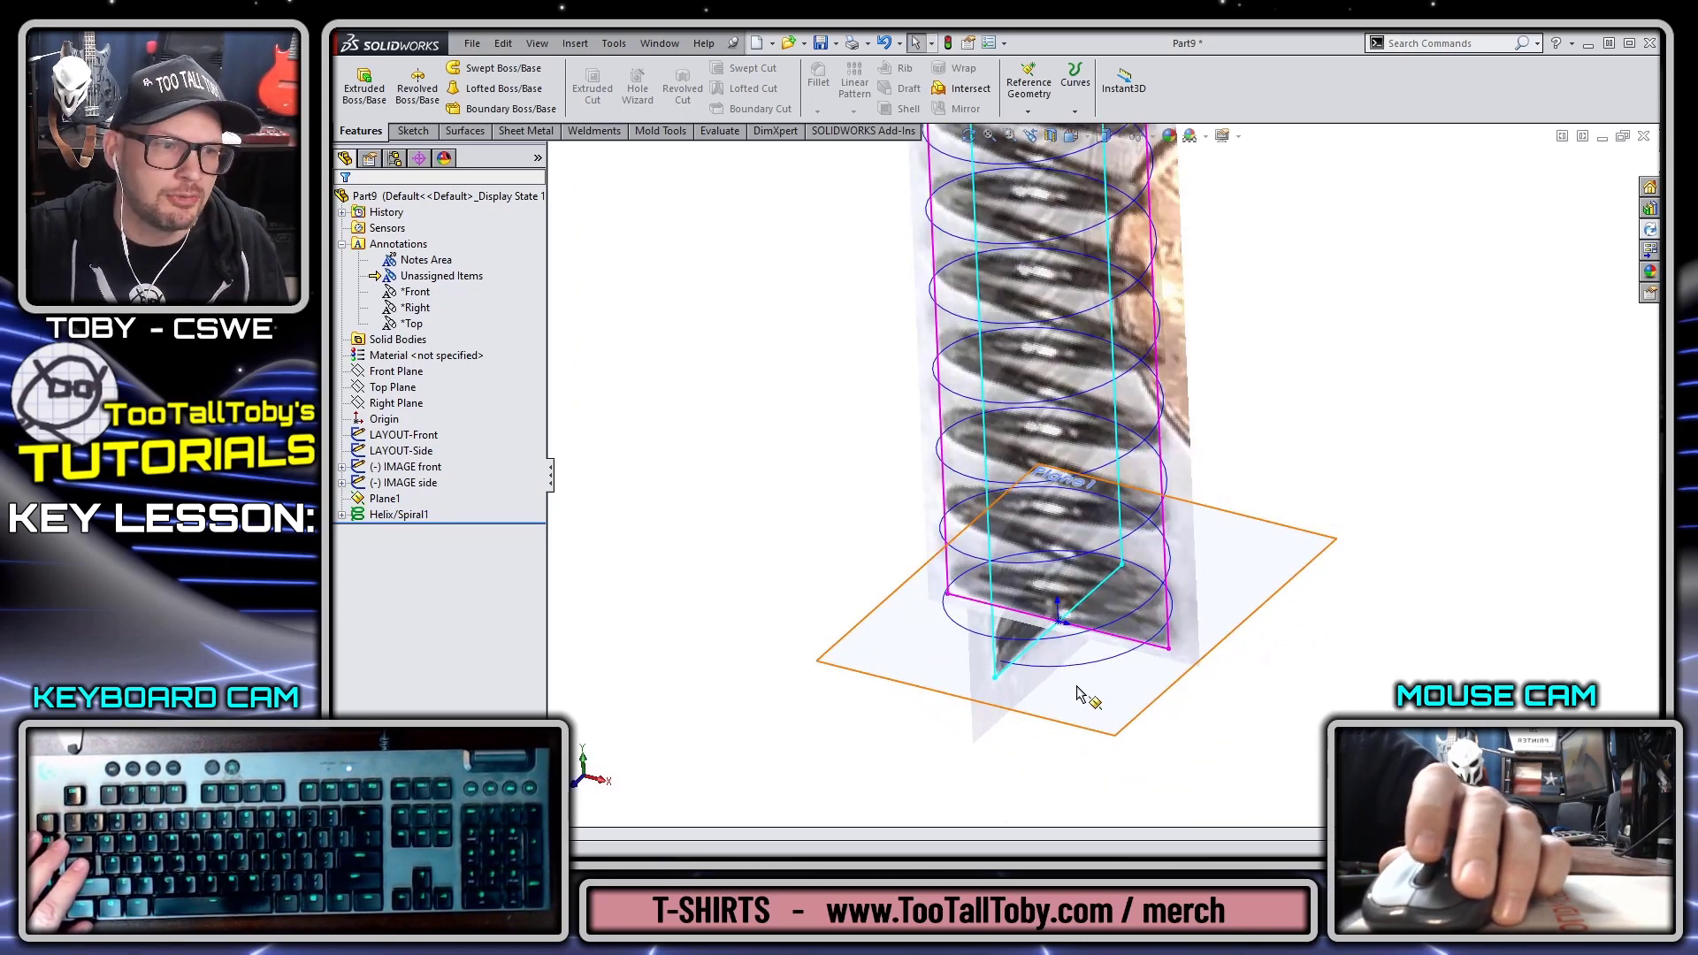
click(394, 514)
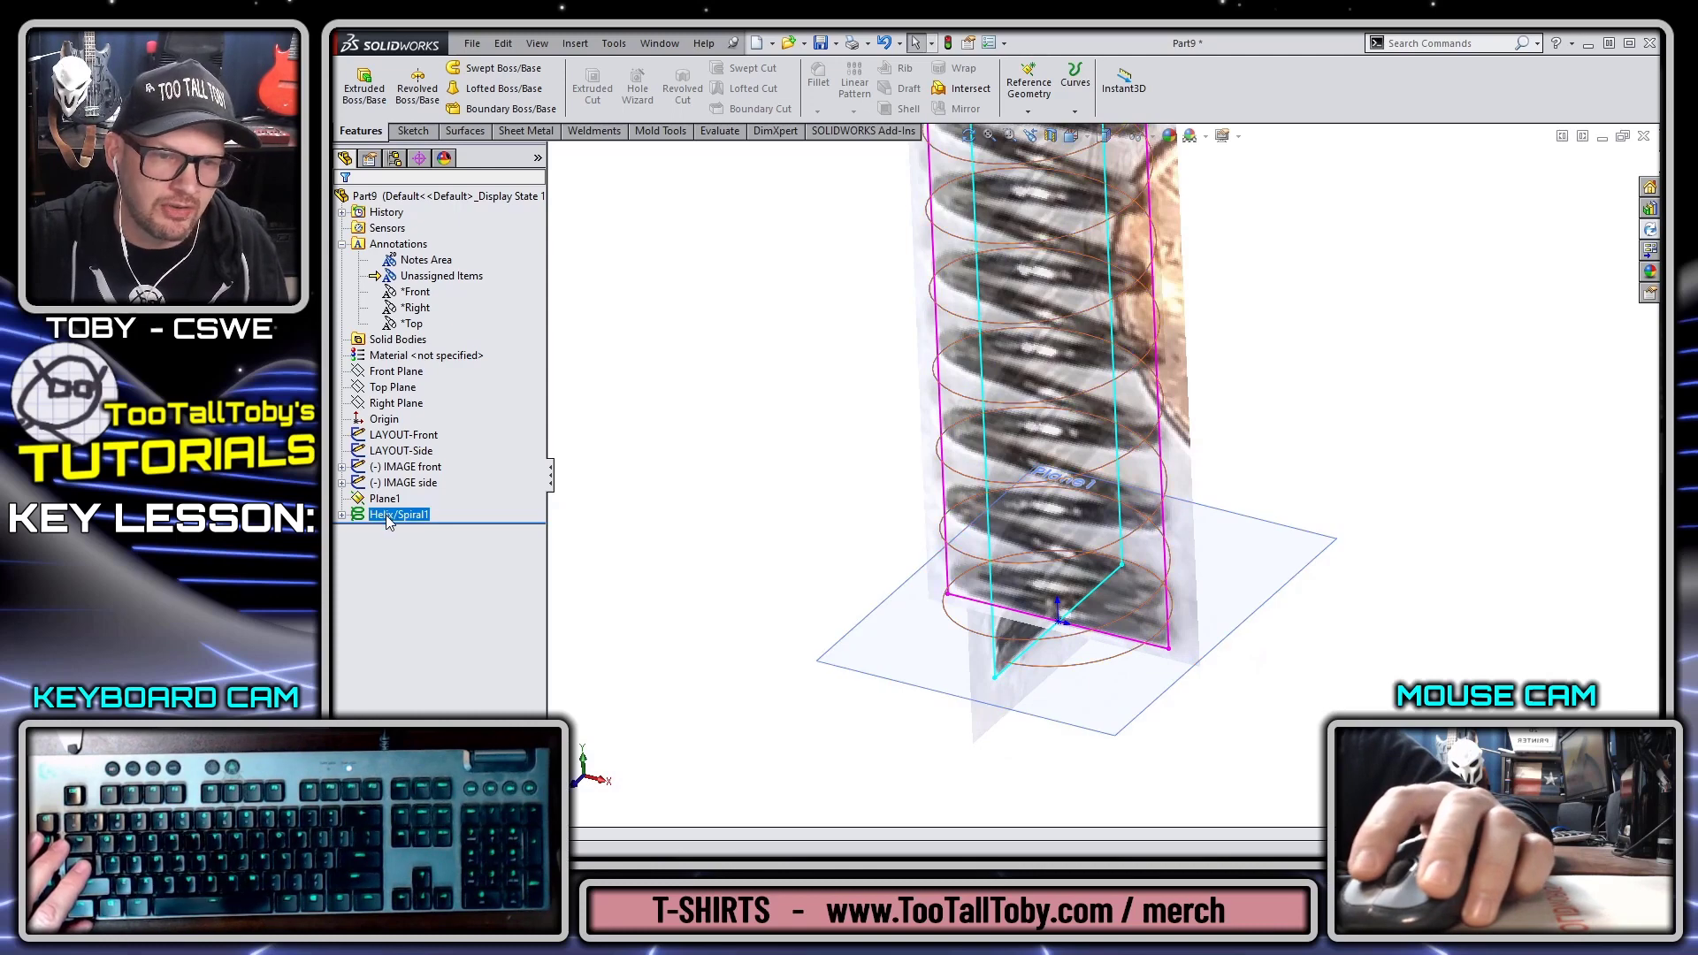
click(495, 70)
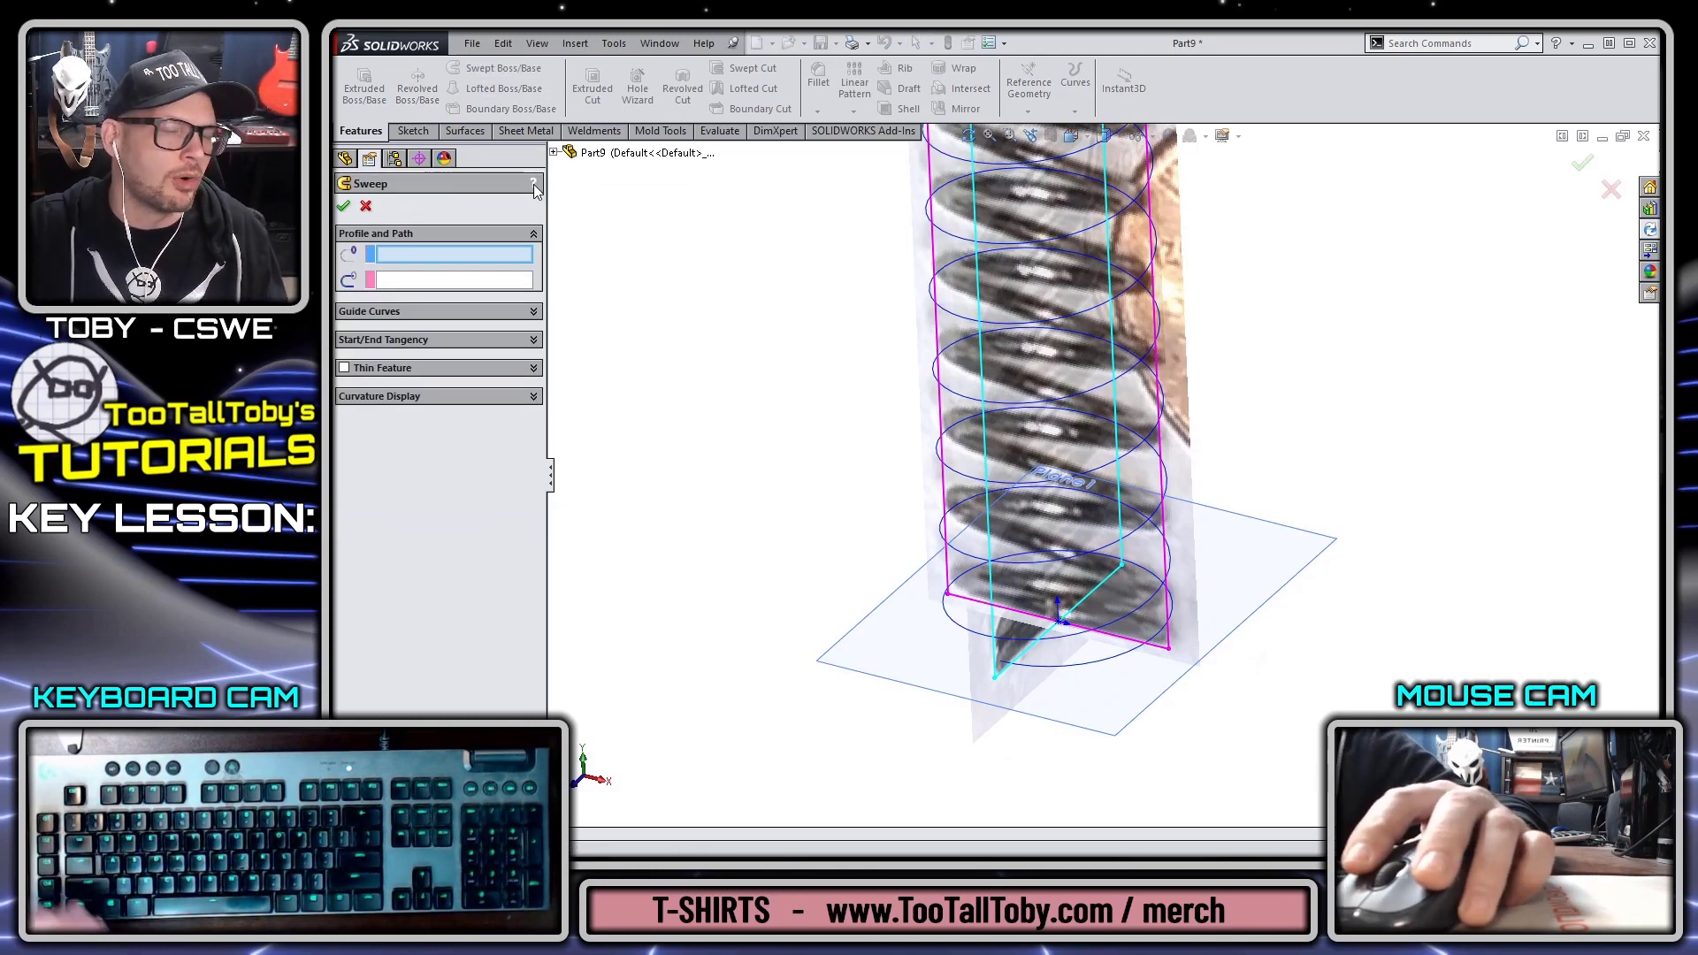
click(365, 209)
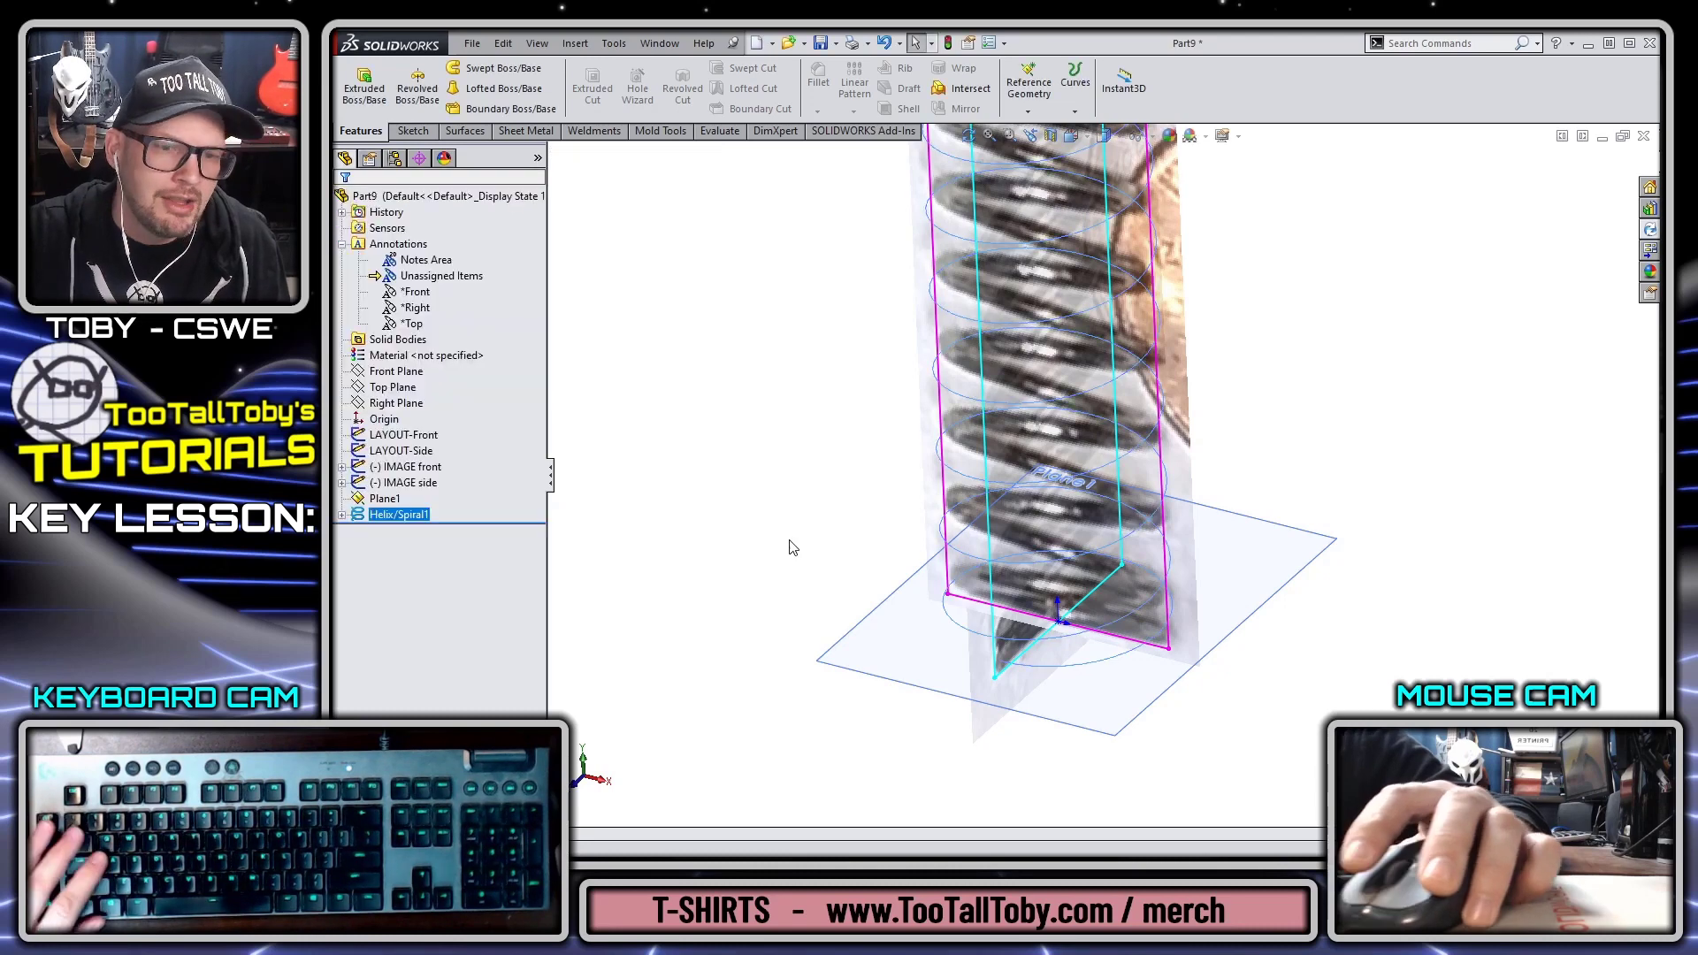
Step: Create a reference plane perpendicular to the helix and coincident with the helix's lower endpoint
scroll(1054, 667, up, 5)
click(659, 333)
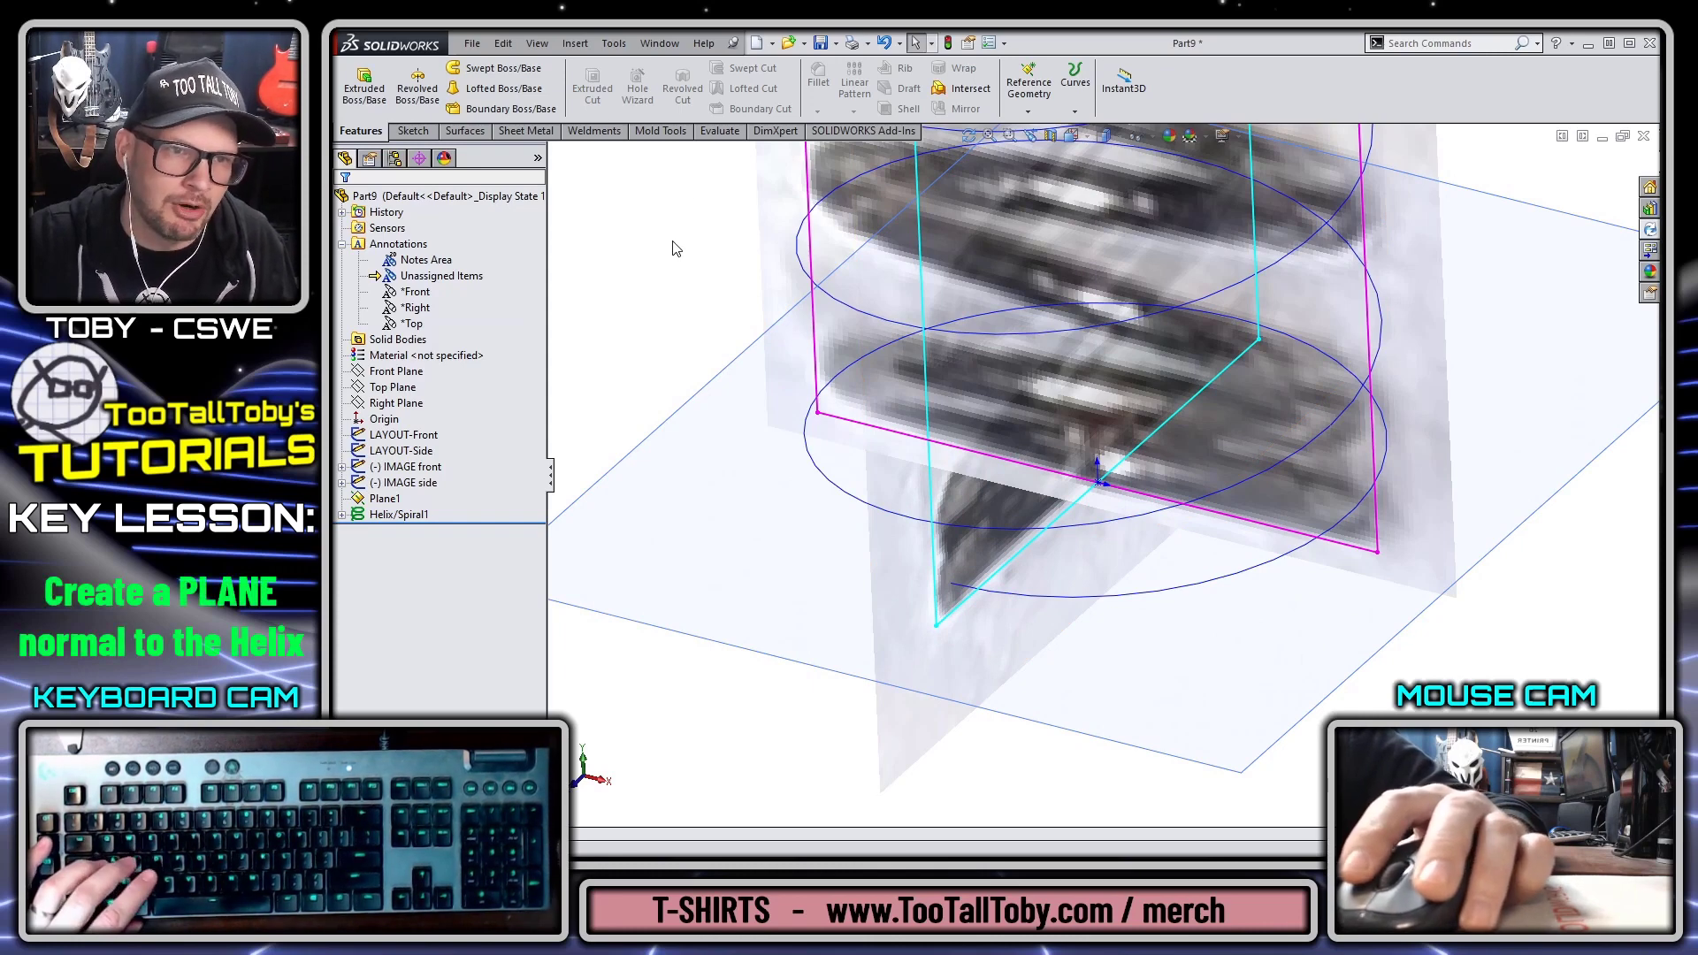
key(s)
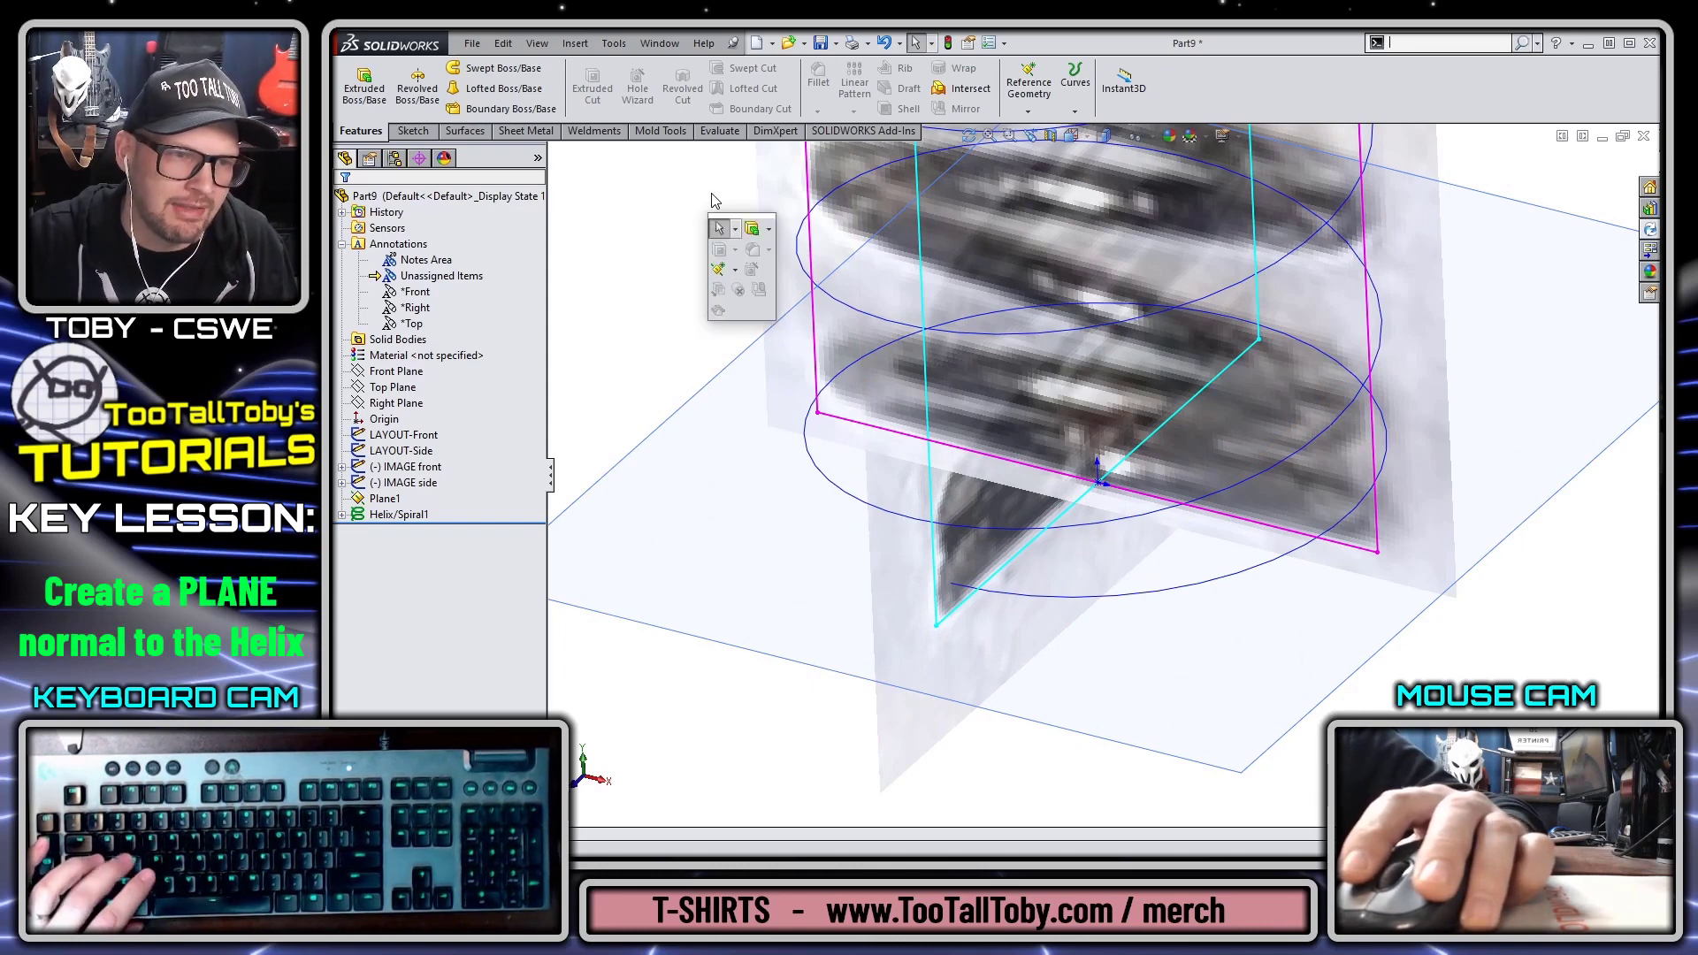
click(718, 275)
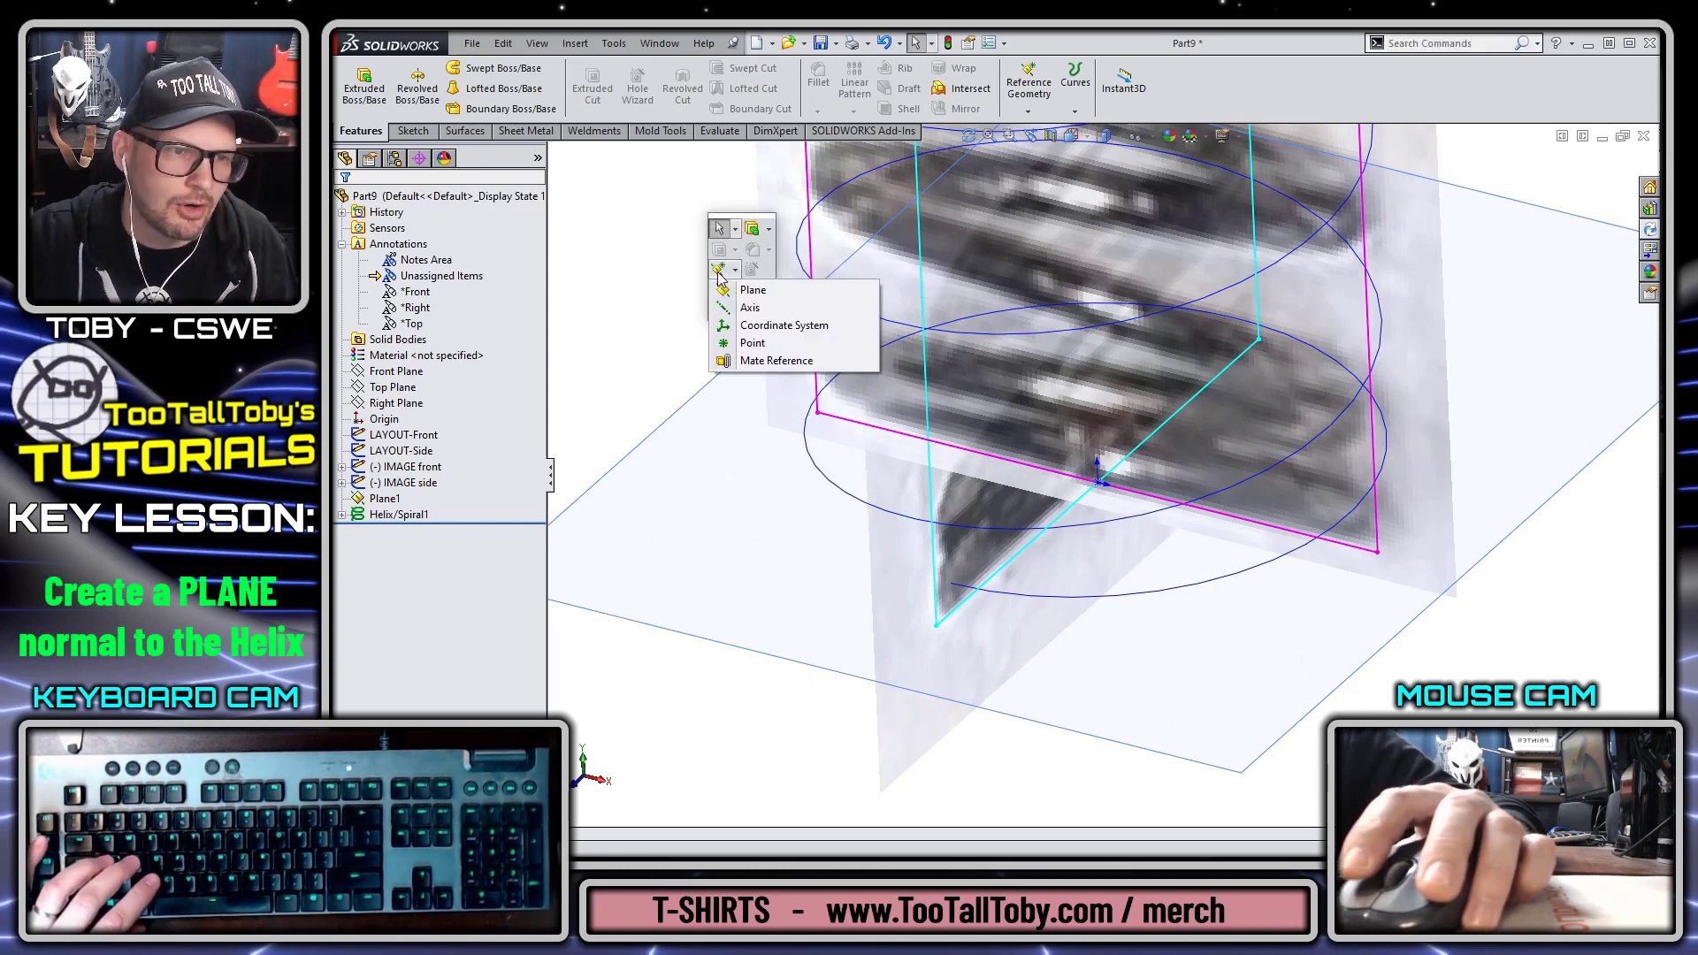
click(752, 290)
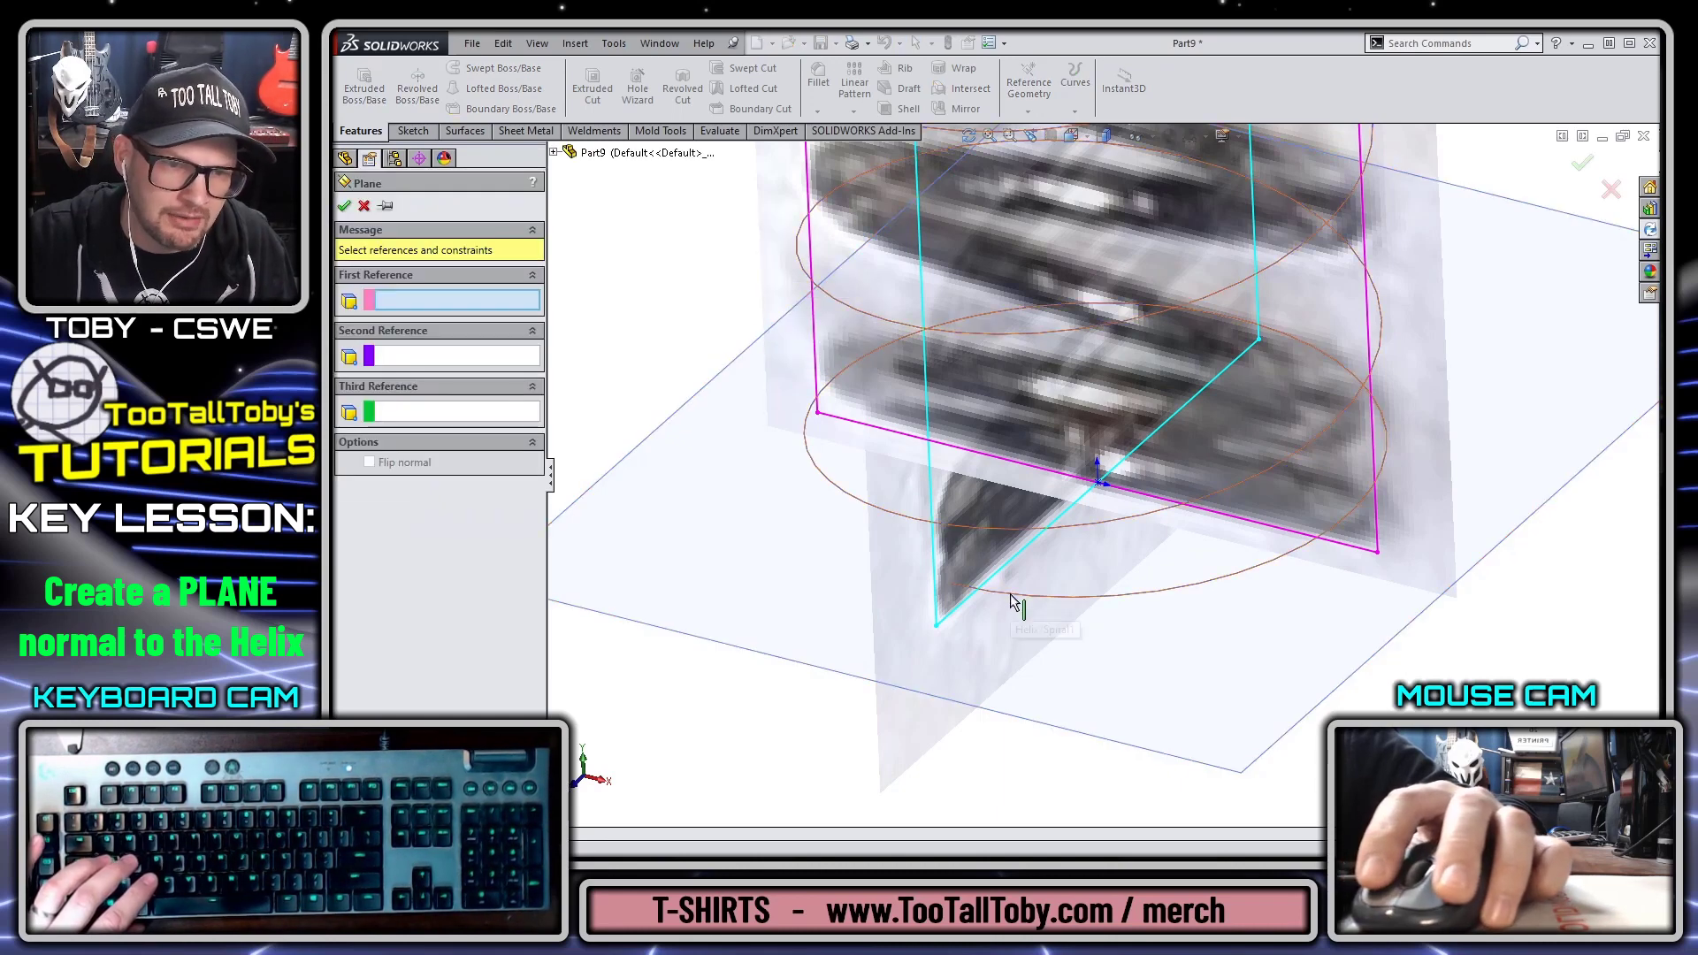
click(1013, 602)
click(952, 583)
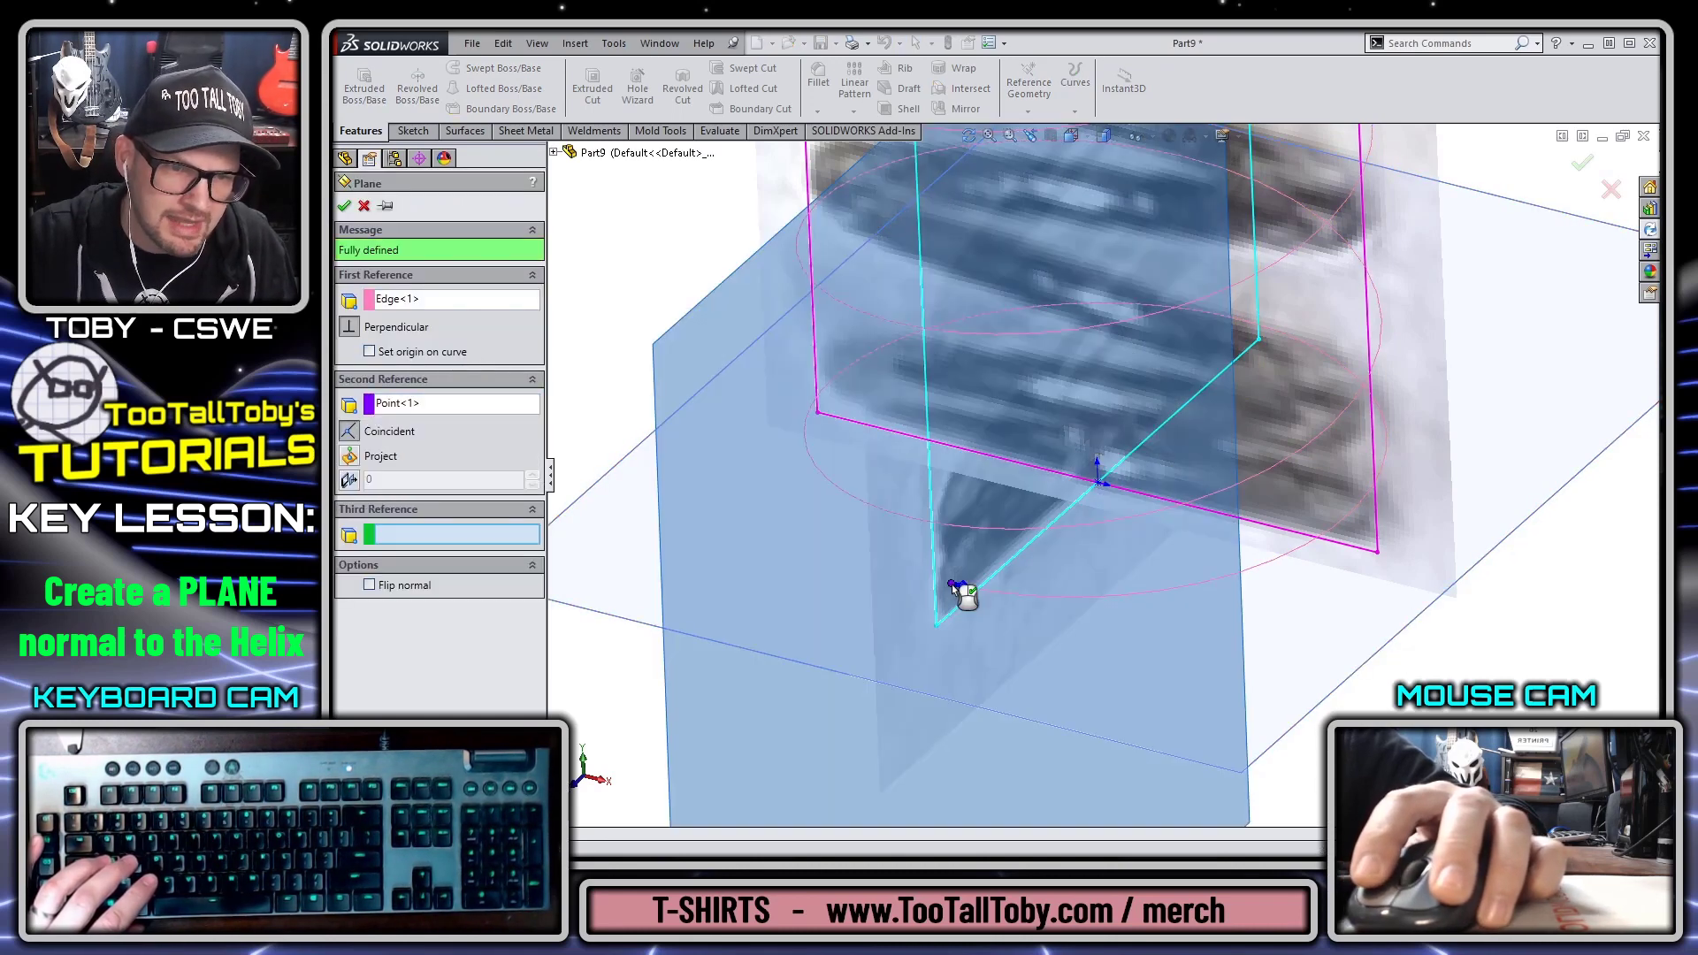
click(346, 207)
Step: Start a sketch on the plane normal to the helix and draw a 1 mm diameter circle beside the helix's lower end
scroll(1092, 571, up, 4)
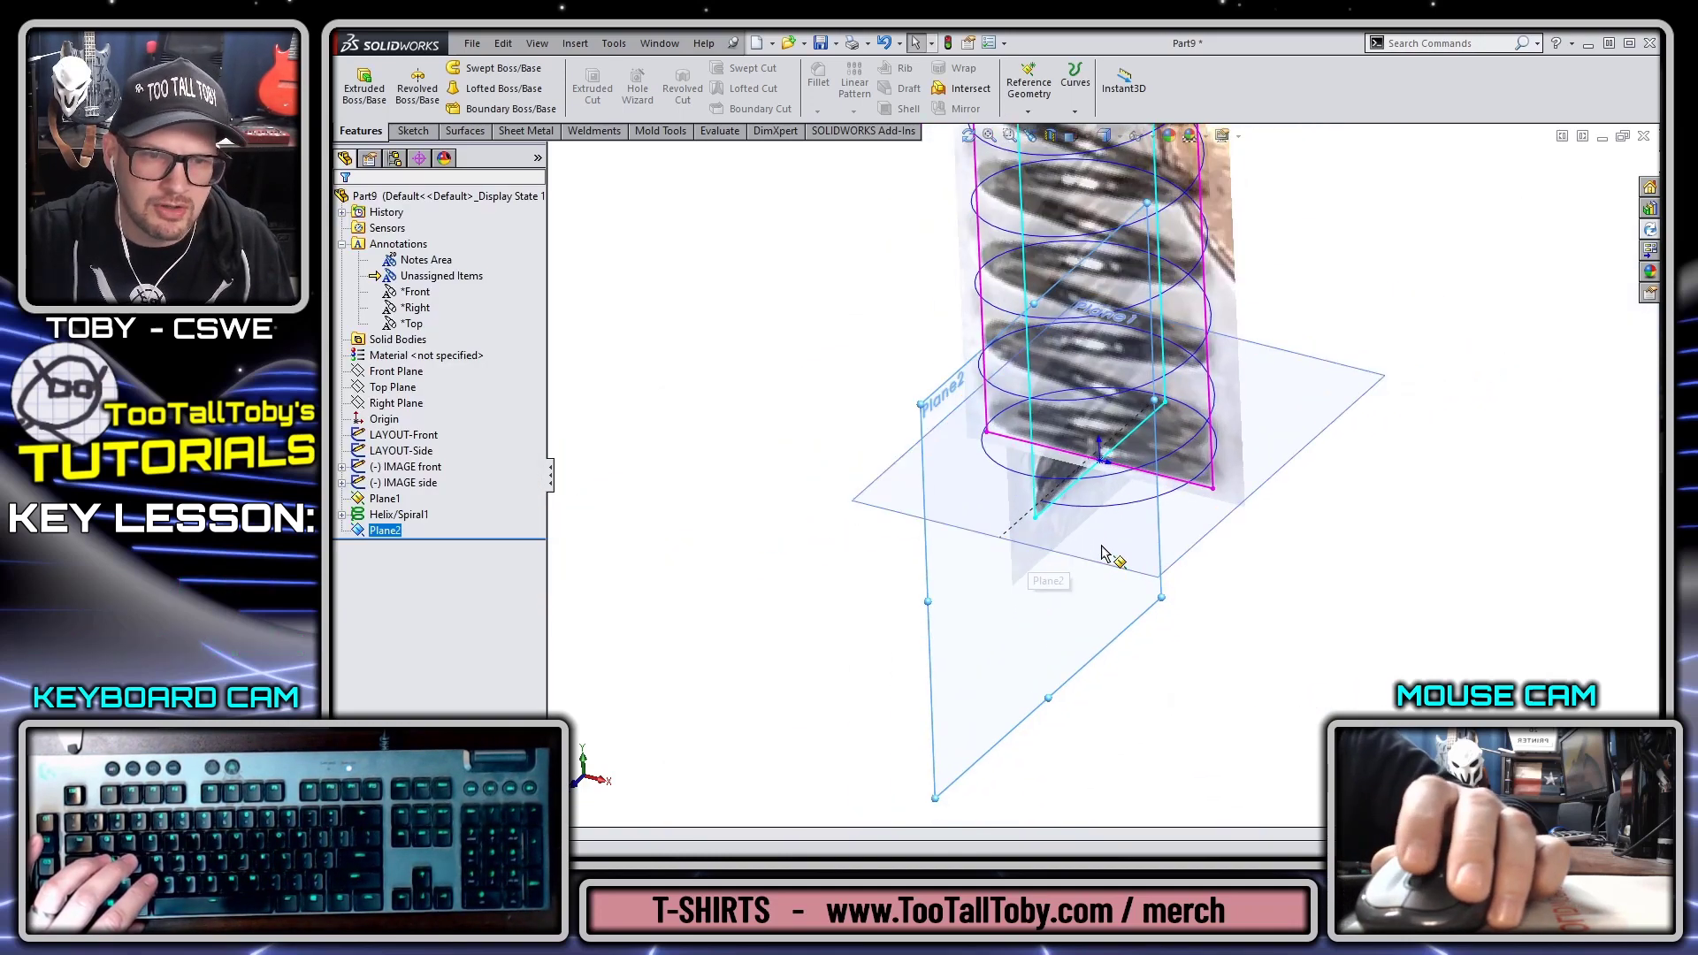
scroll(1101, 553, down, 3)
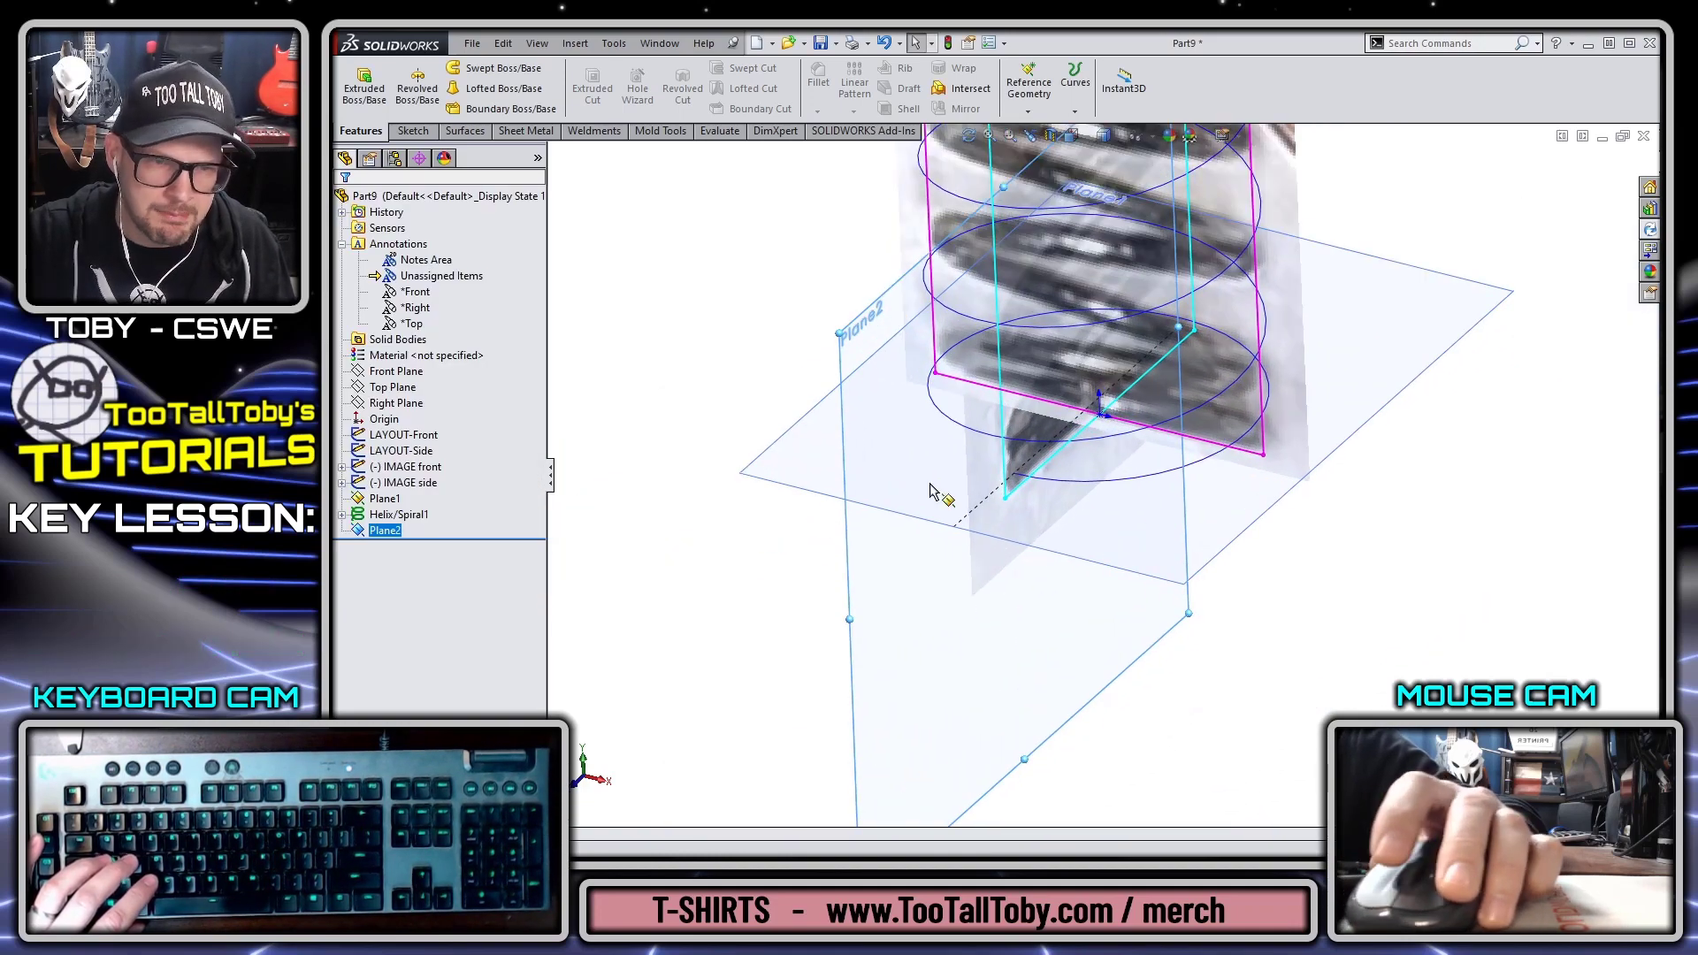
click(838, 363)
click(908, 303)
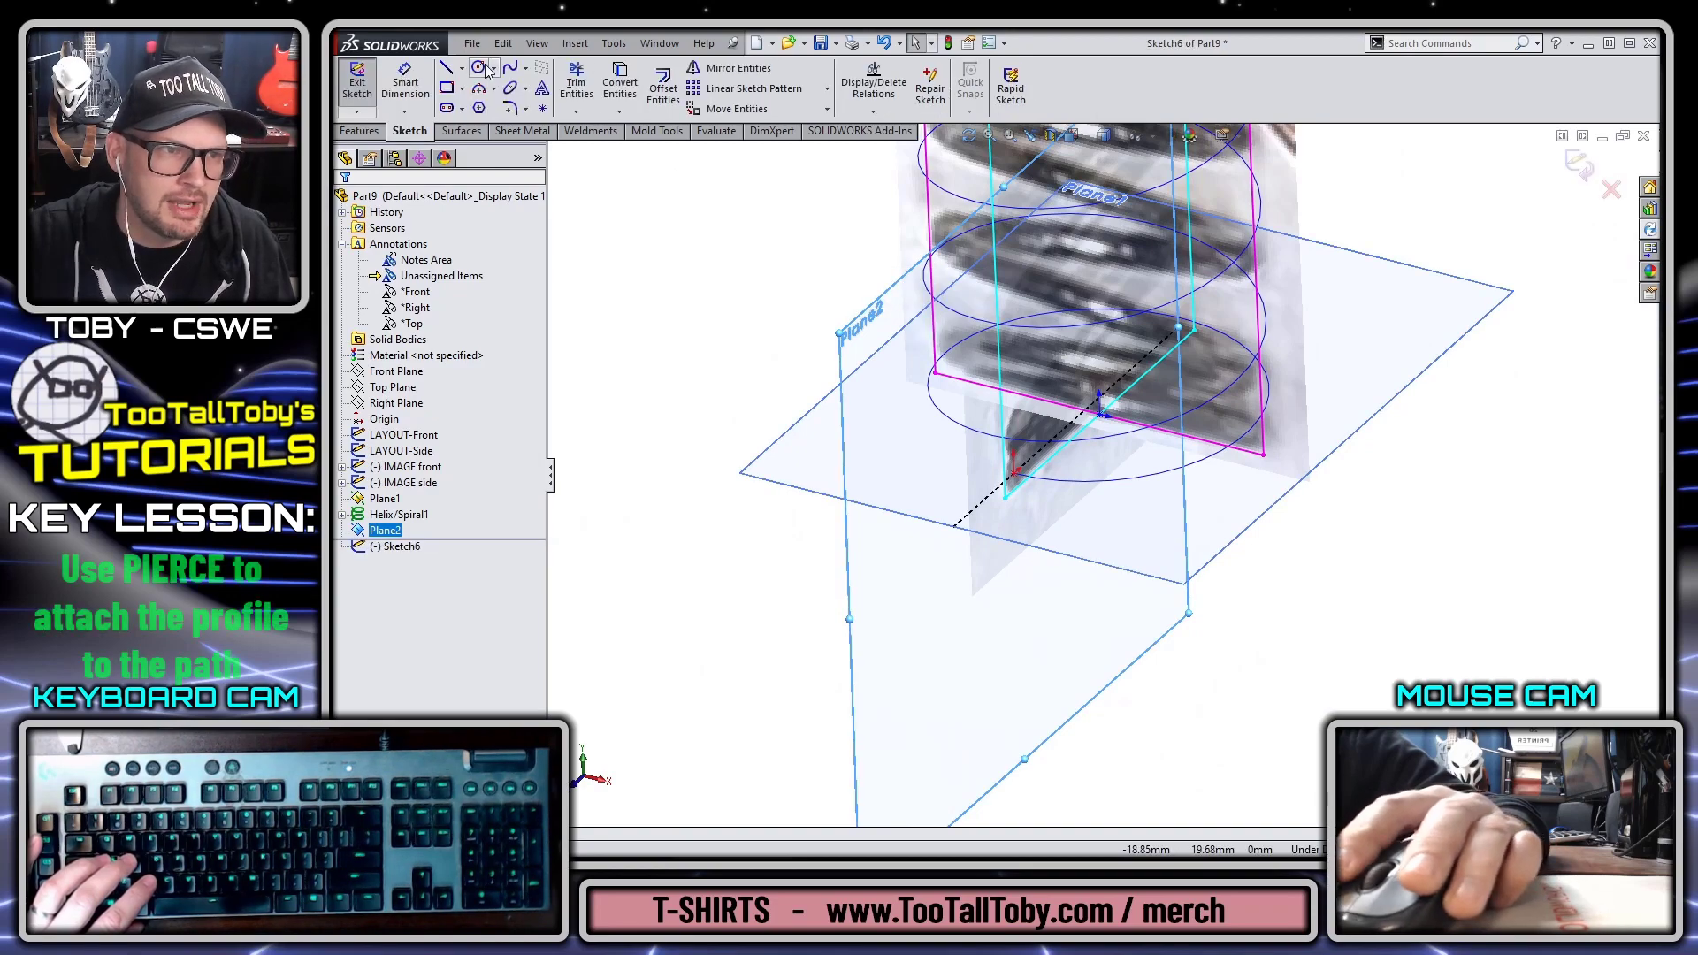
key(c)
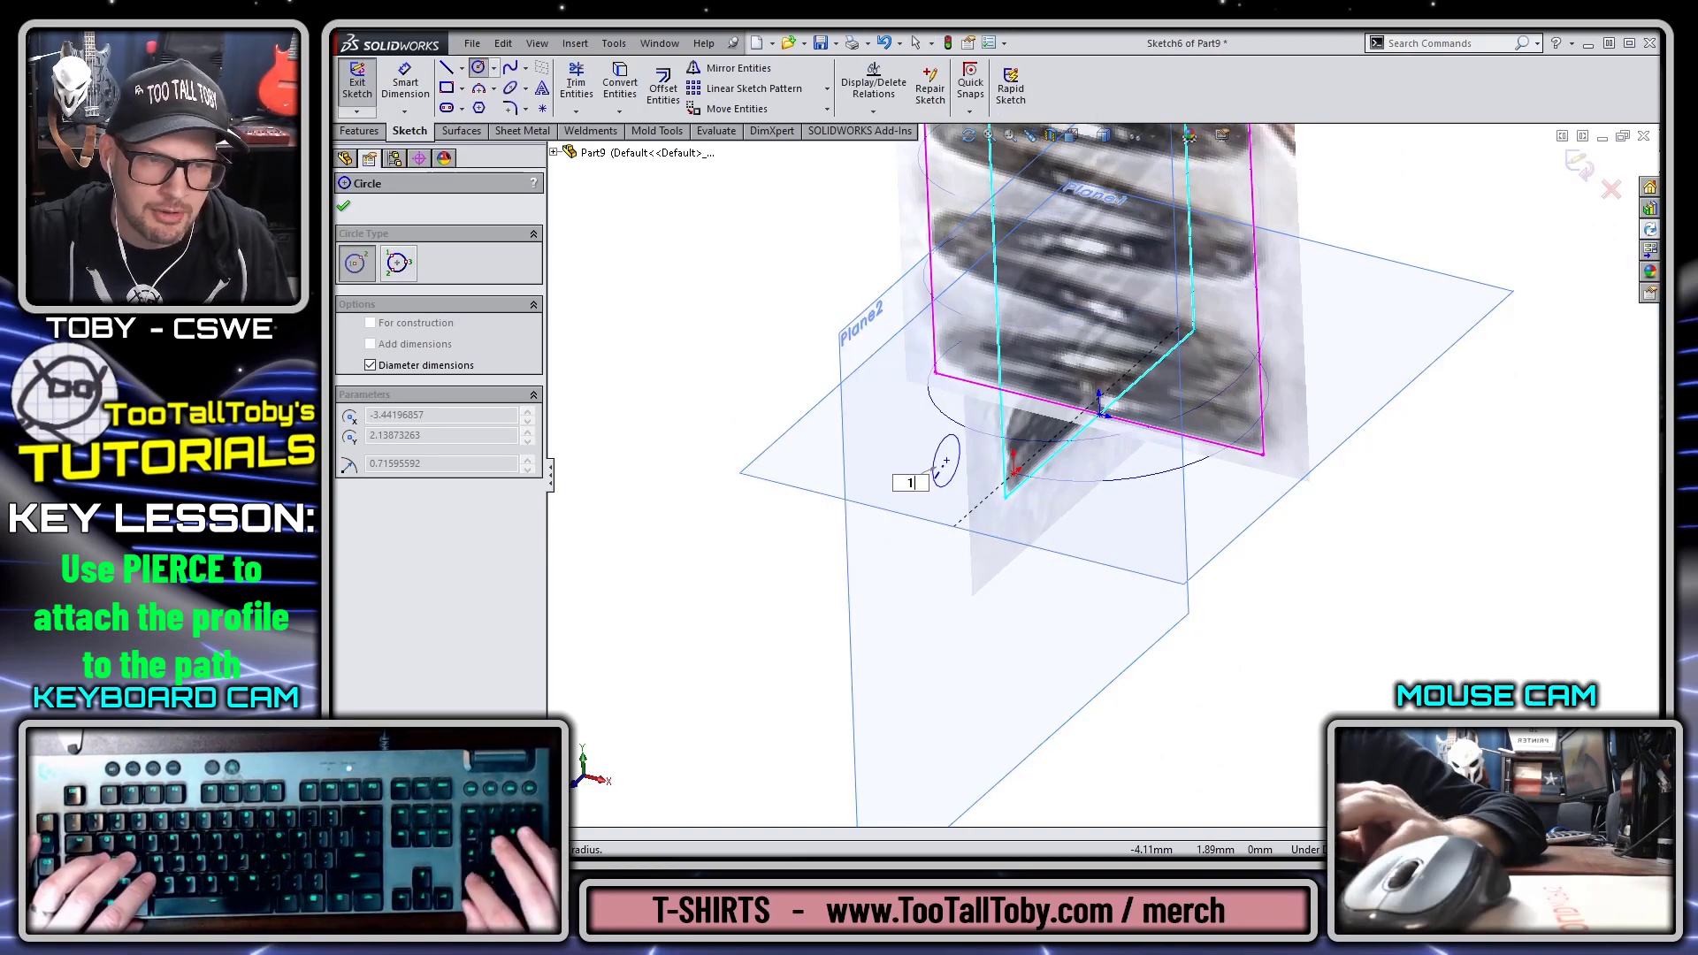
drag(947, 460, 935, 470)
key(Escape)
Step: Add a Pierce relation between the circle's centre point and the helix, and exit the sketch
click(945, 461)
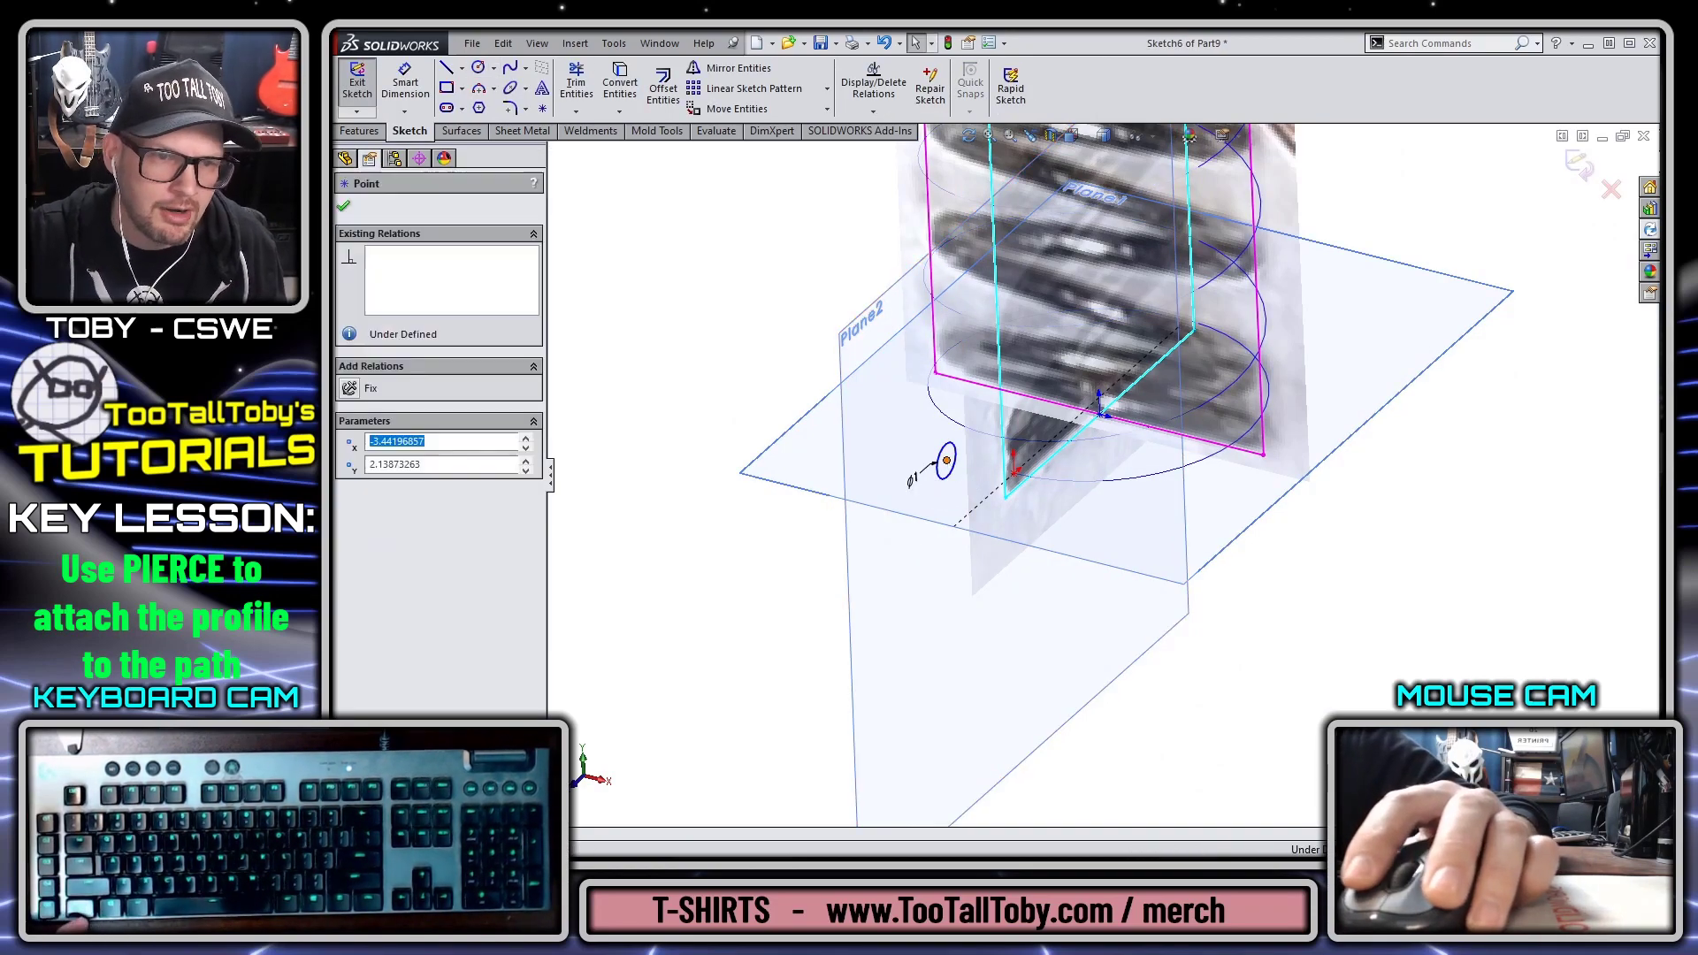
ctrl+click(1060, 482)
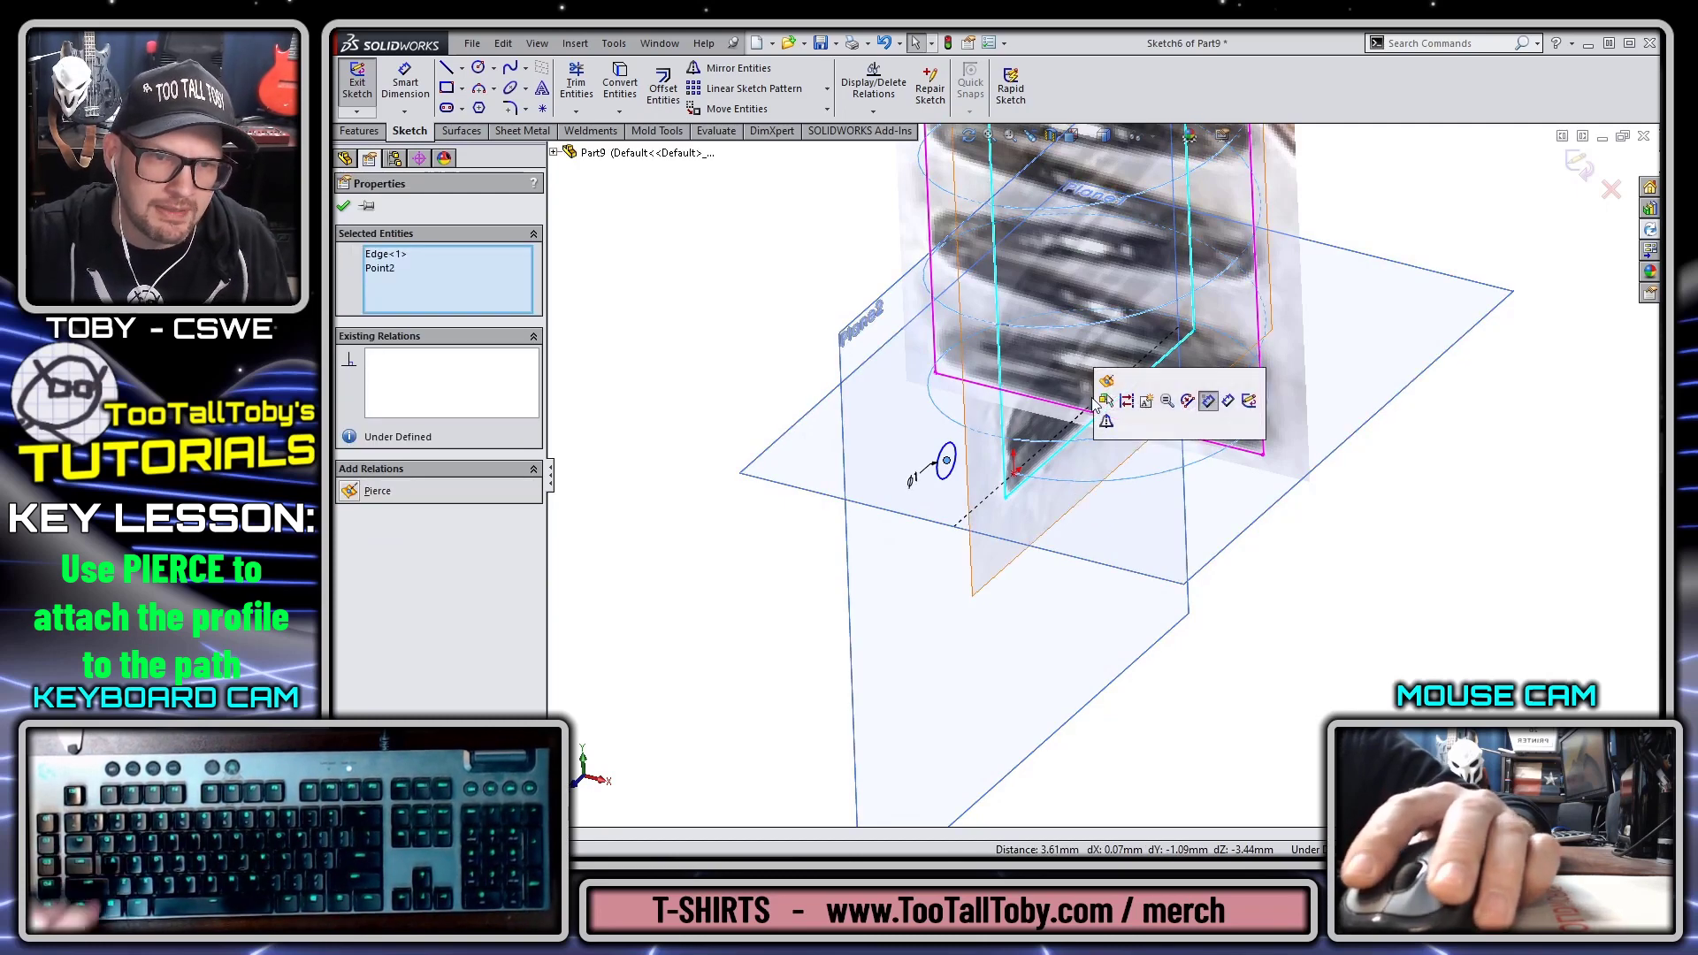
click(1105, 381)
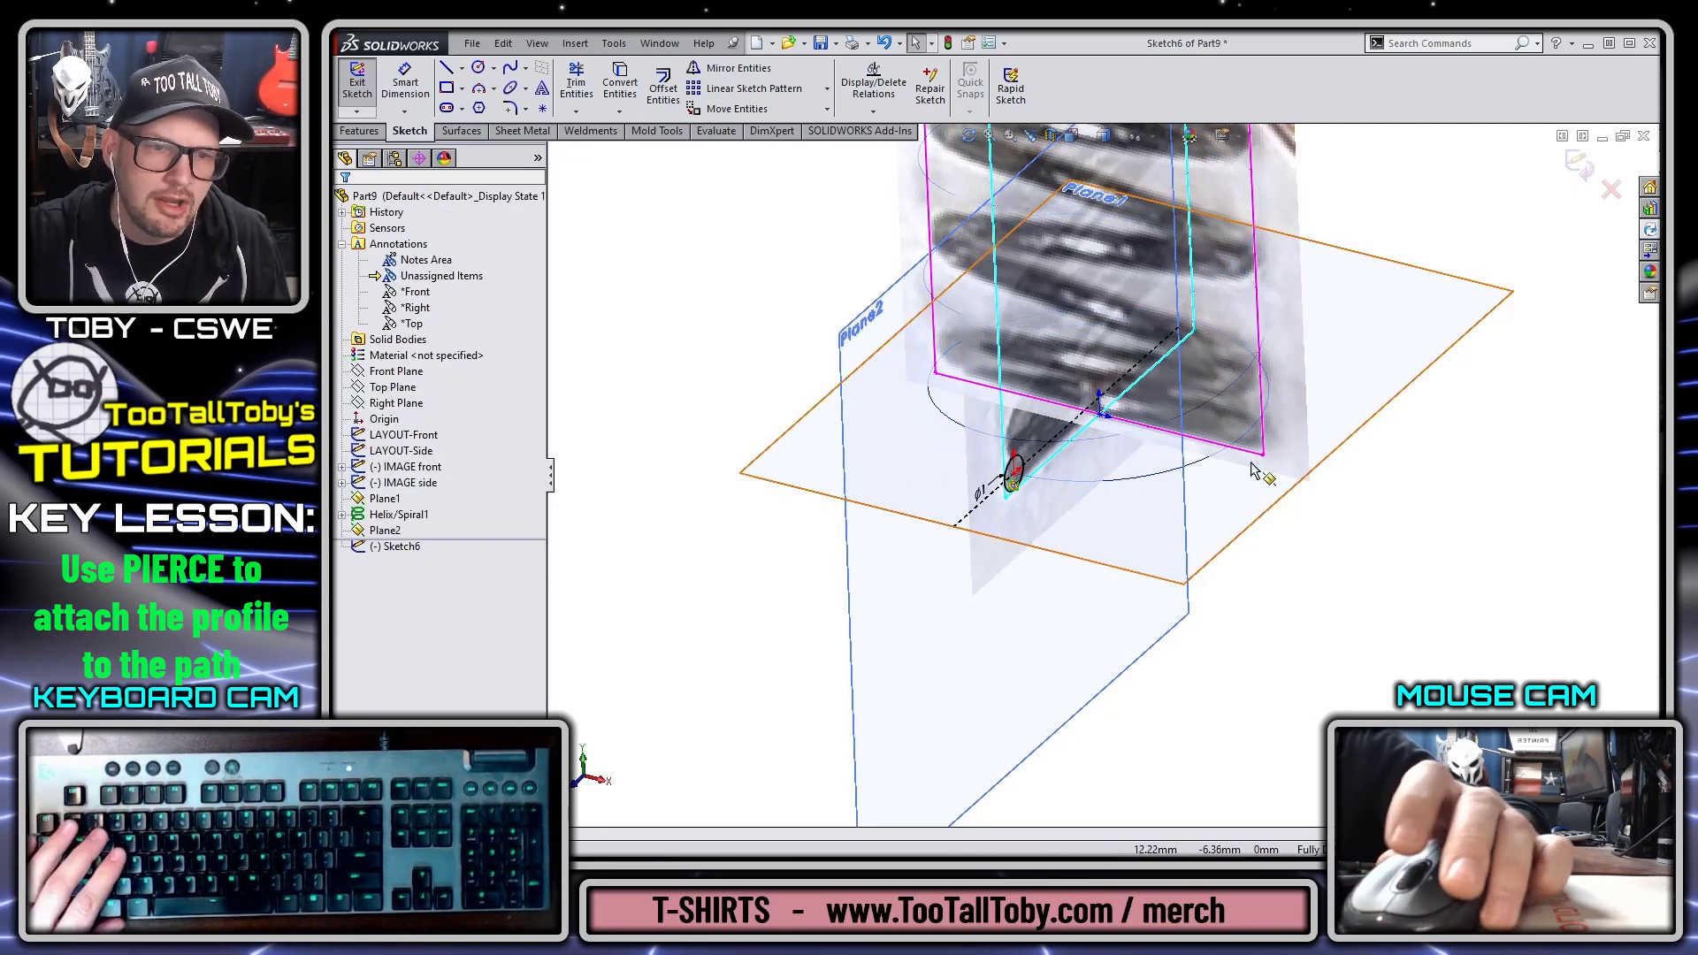
click(1579, 166)
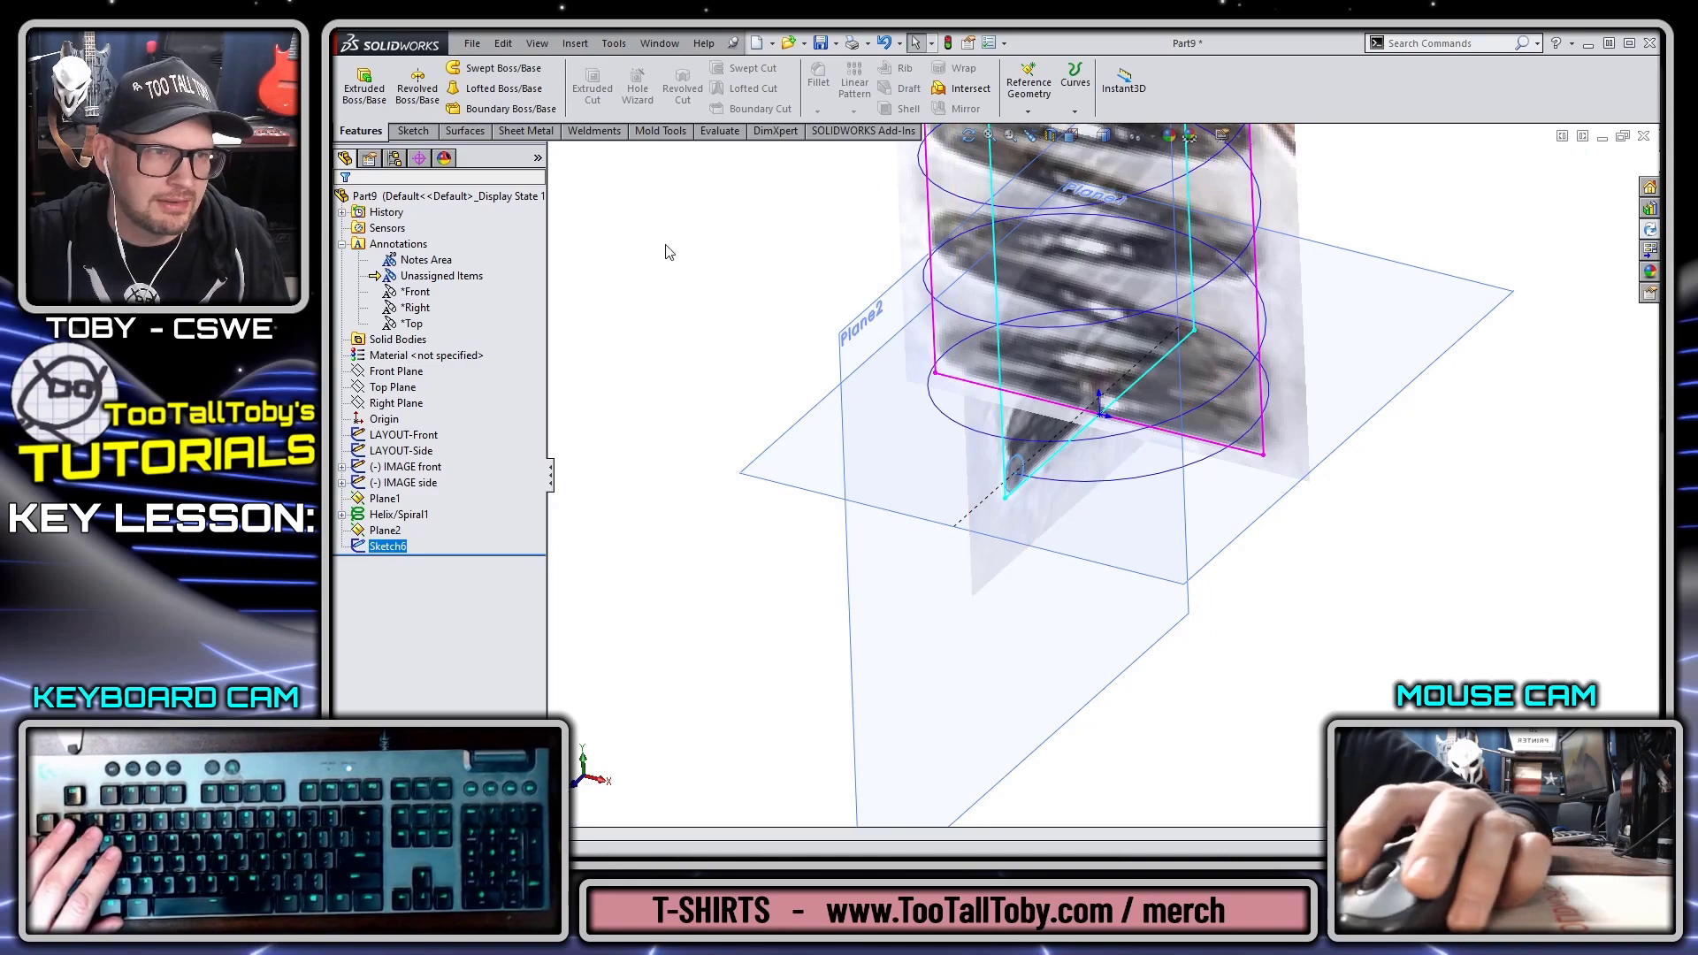
Step: Sweep the 1 mm circle along the helix to create the solid spring wire
ctrl+click(398, 514)
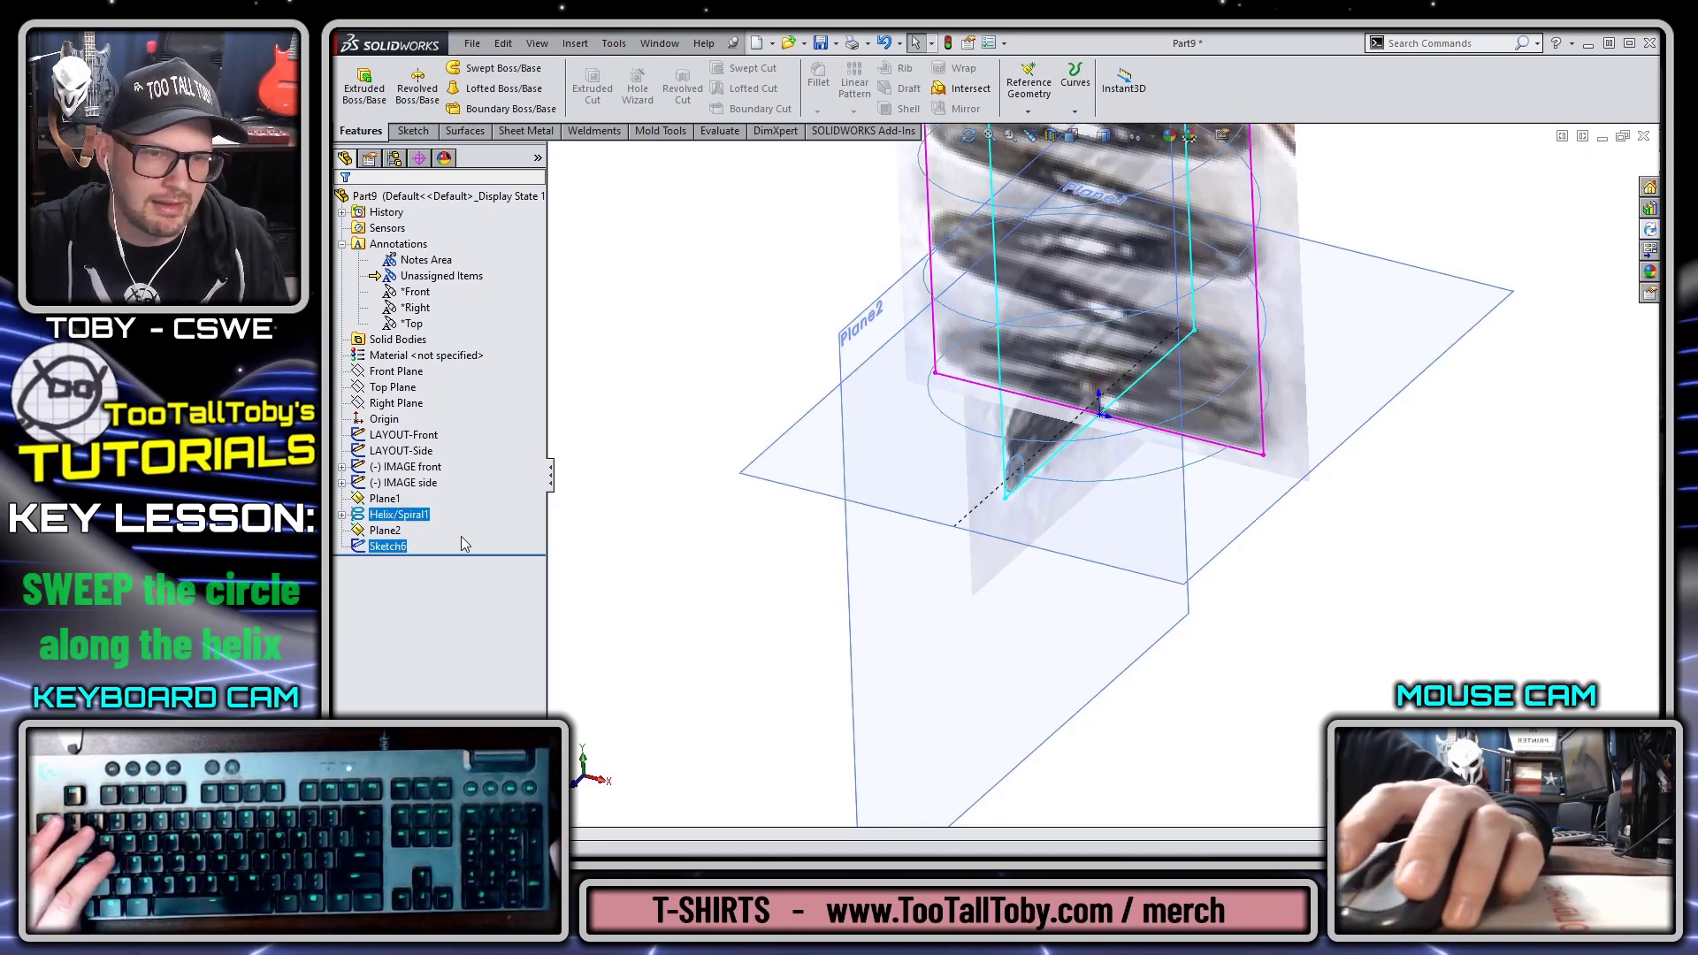
click(497, 68)
scroll(988, 228, up, 5)
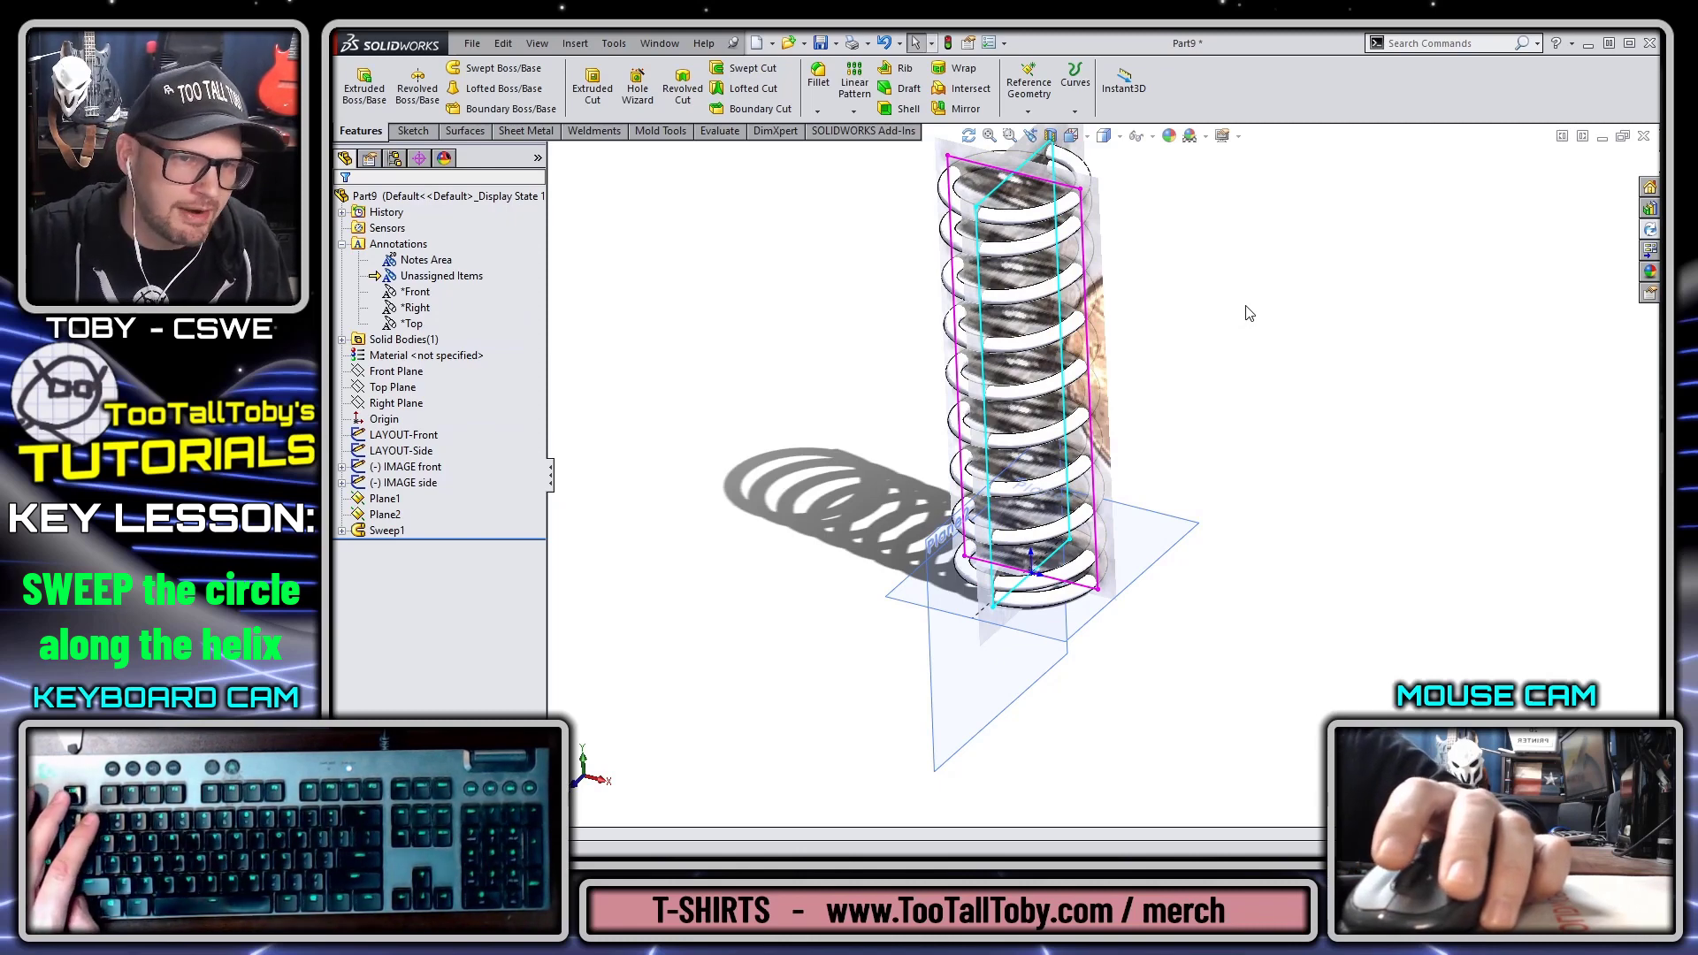
Step: Compare the spring in wireframe with the front picture along its full height, and restore the shaded display with edges
key(ctrl+1)
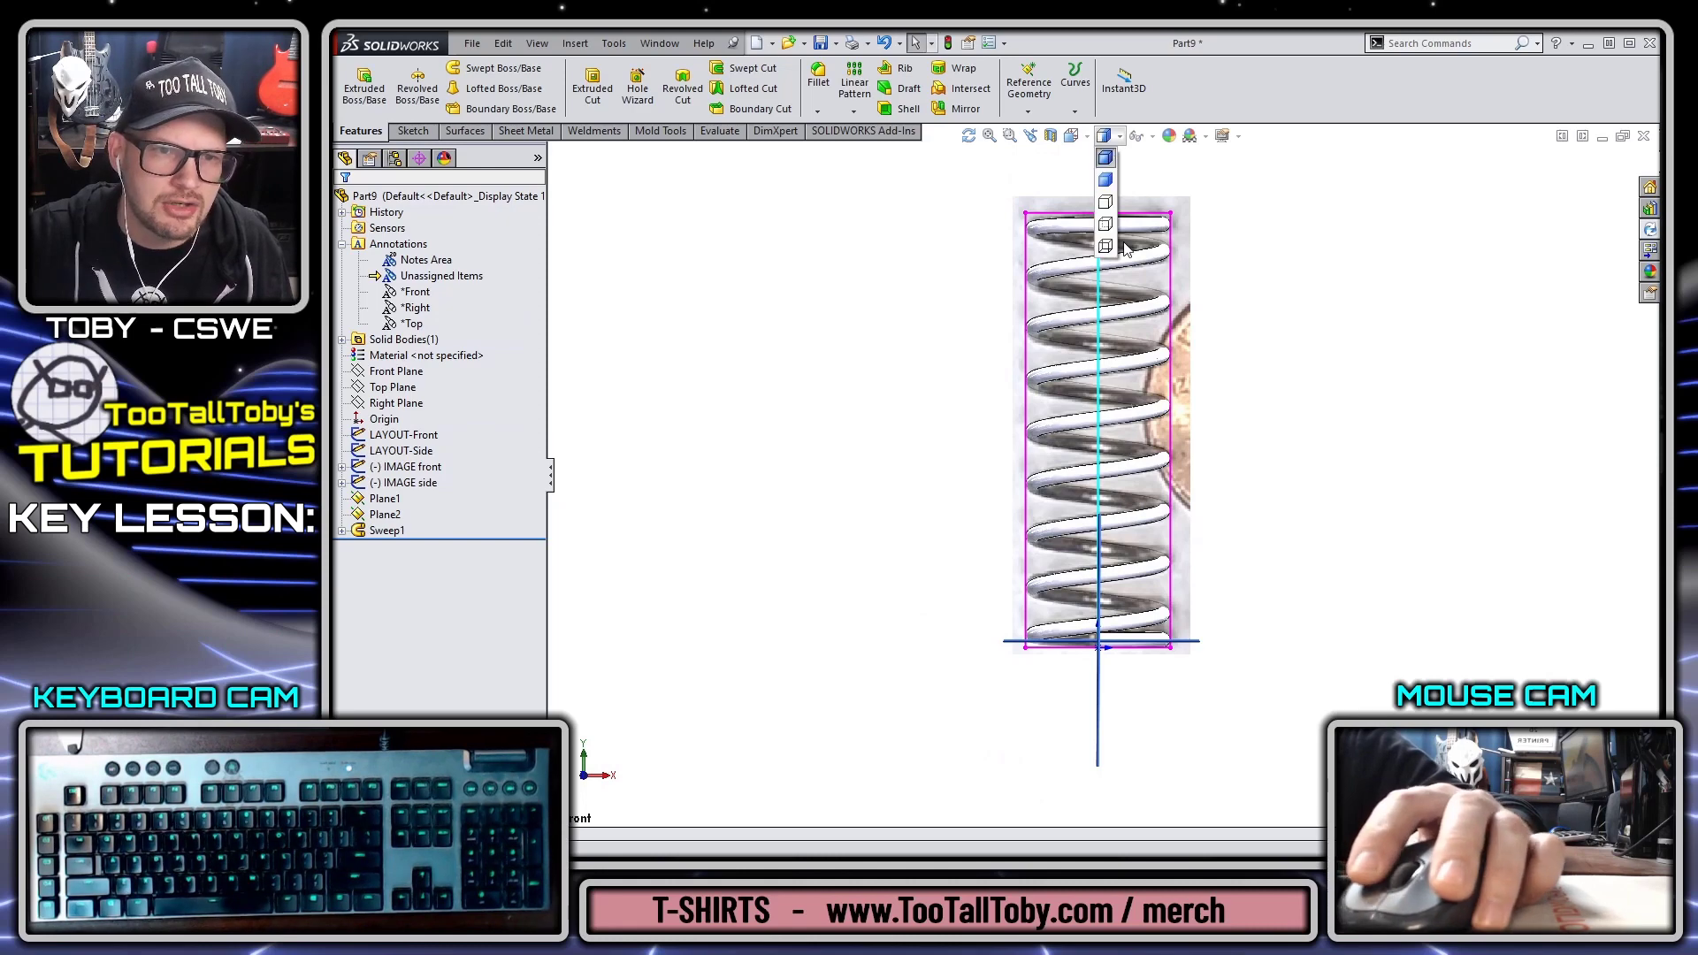
click(1106, 246)
scroll(1238, 601, down, 6)
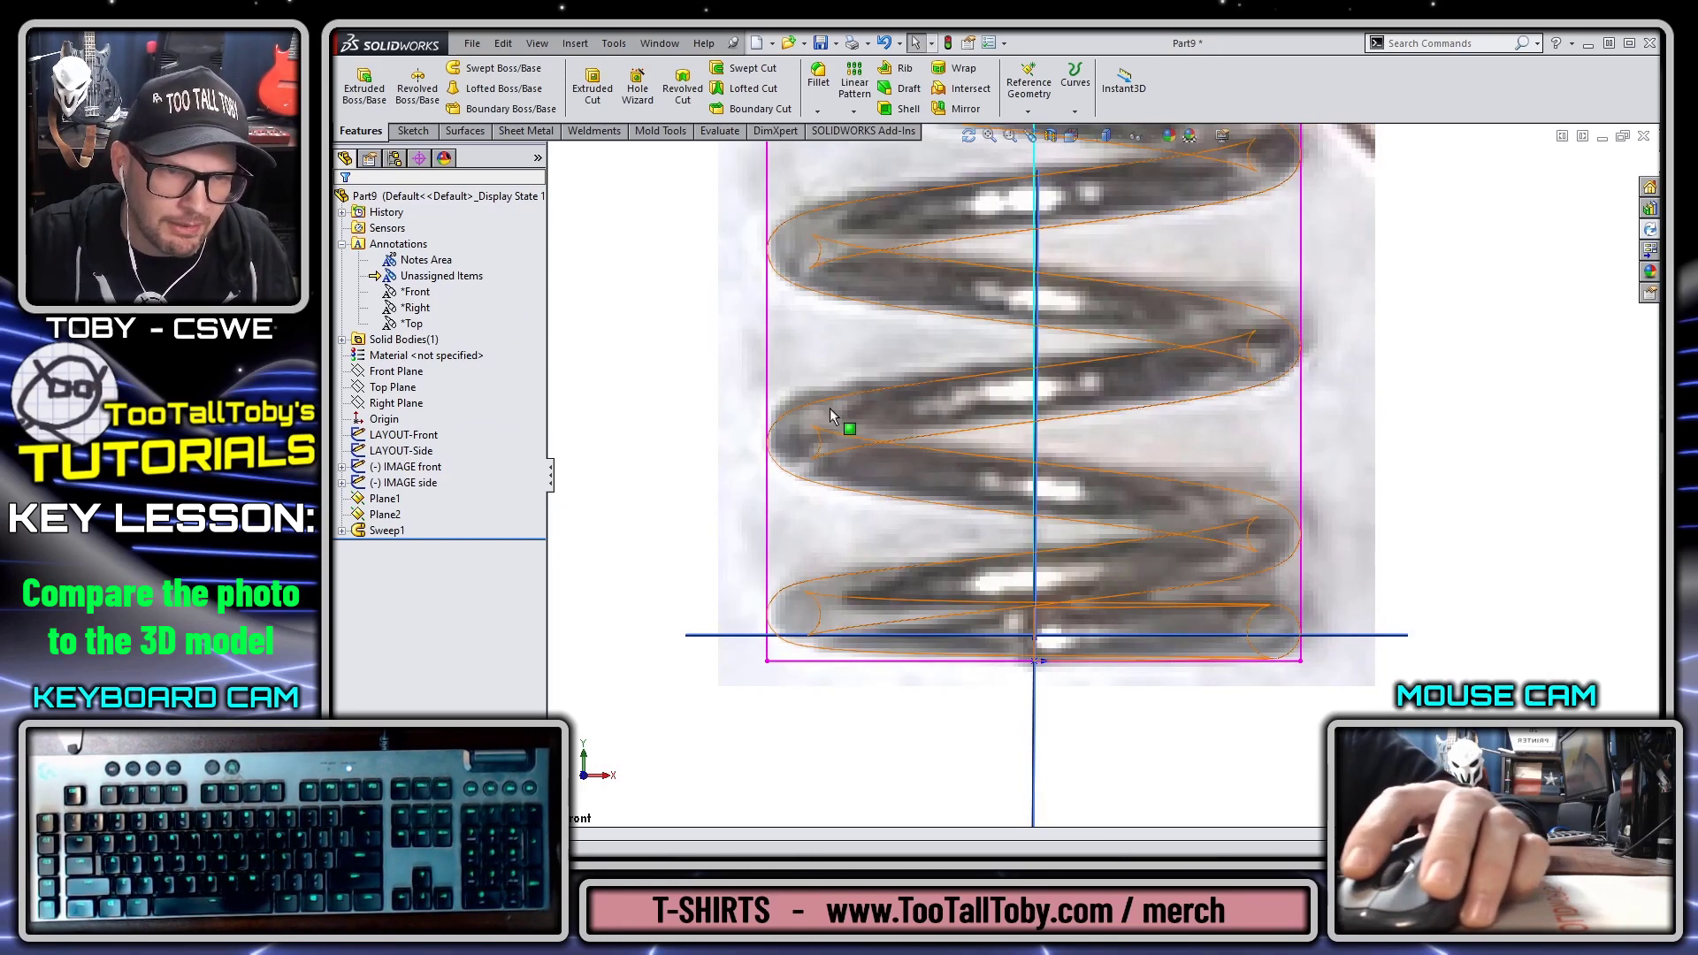
key(f)
scroll(1127, 260, up, 4)
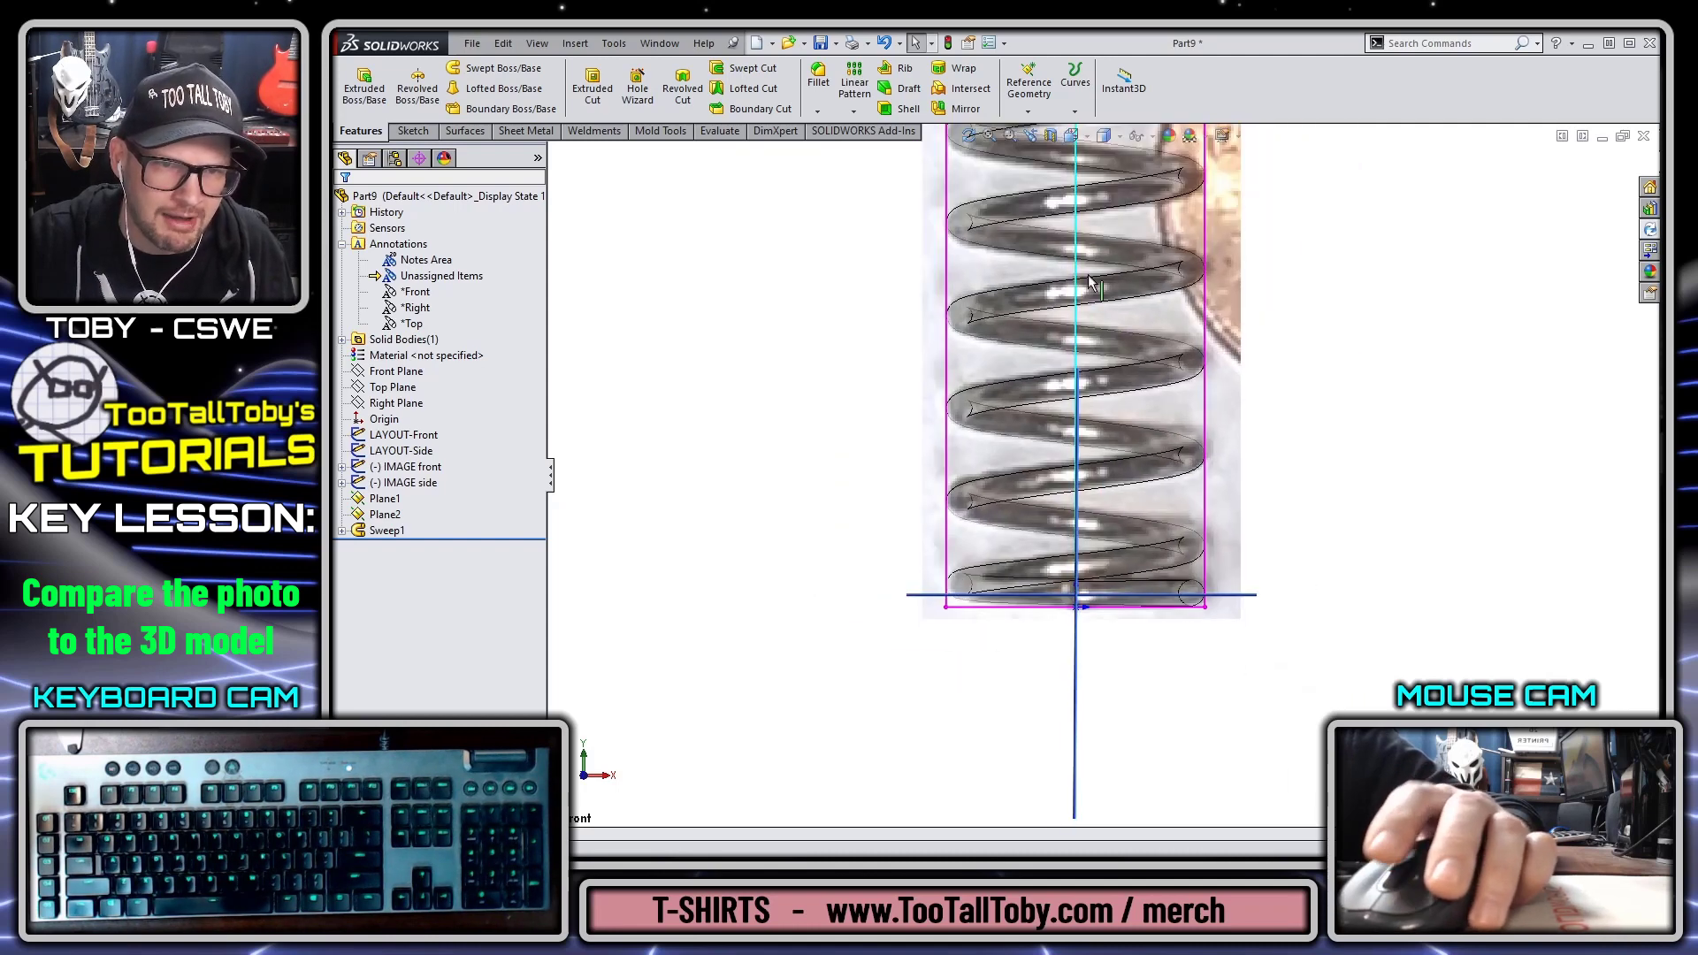
scroll(1129, 267, down, 4)
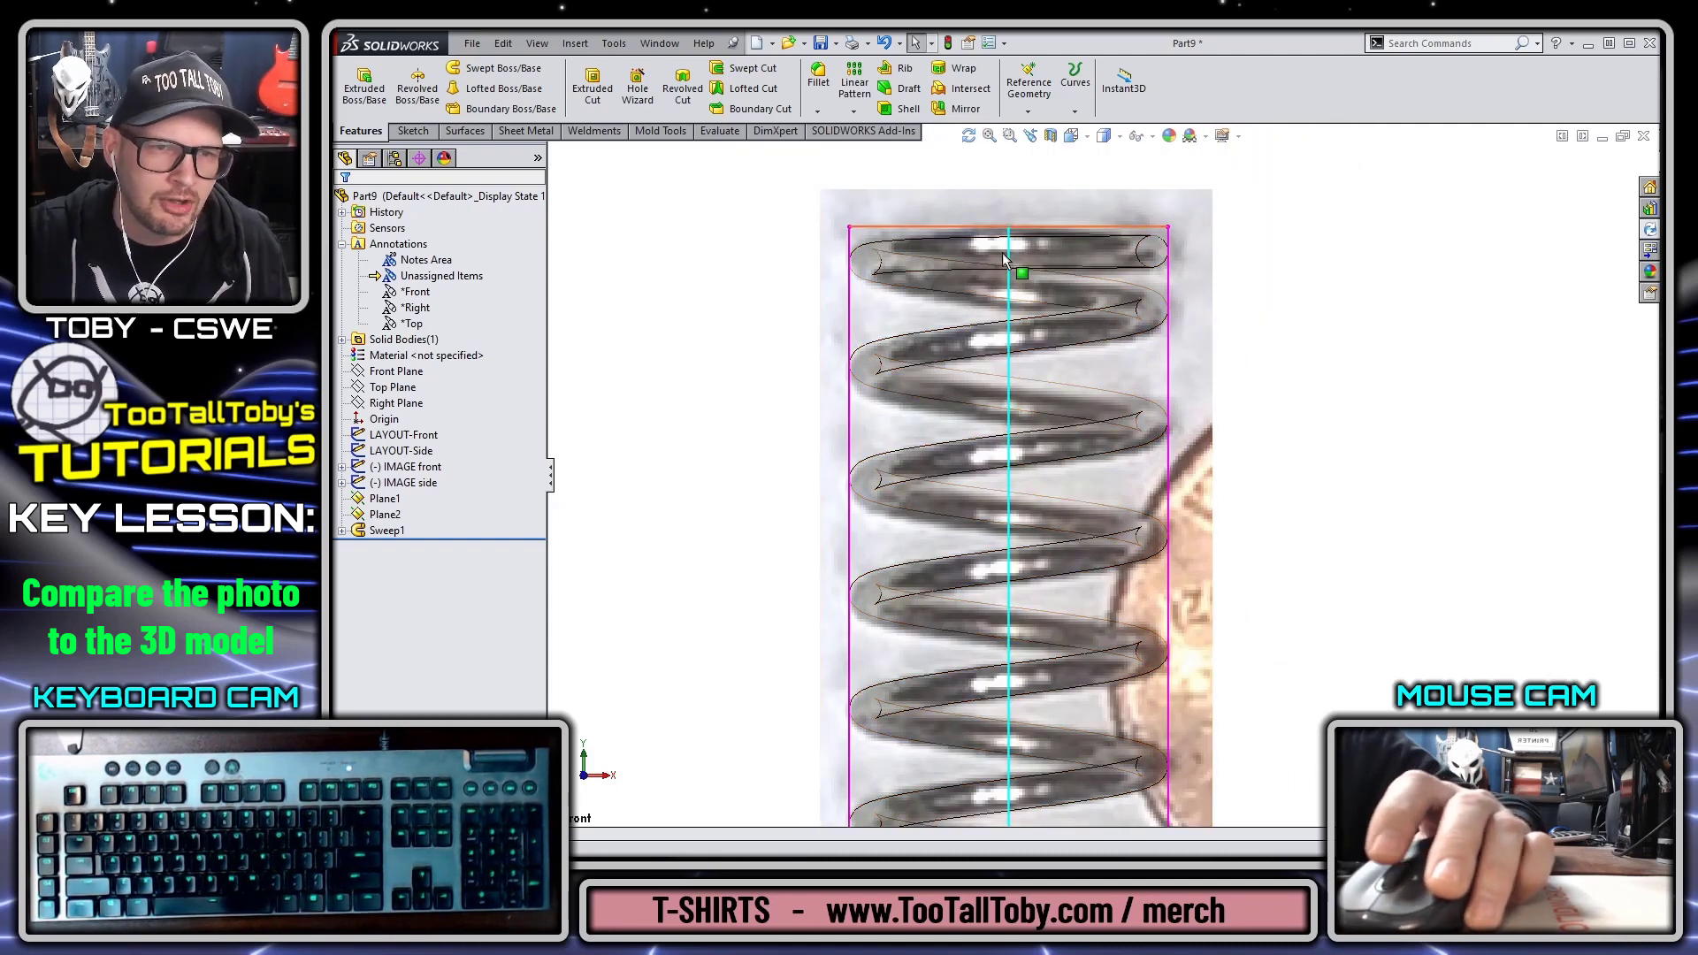
scroll(1114, 354, up, 4)
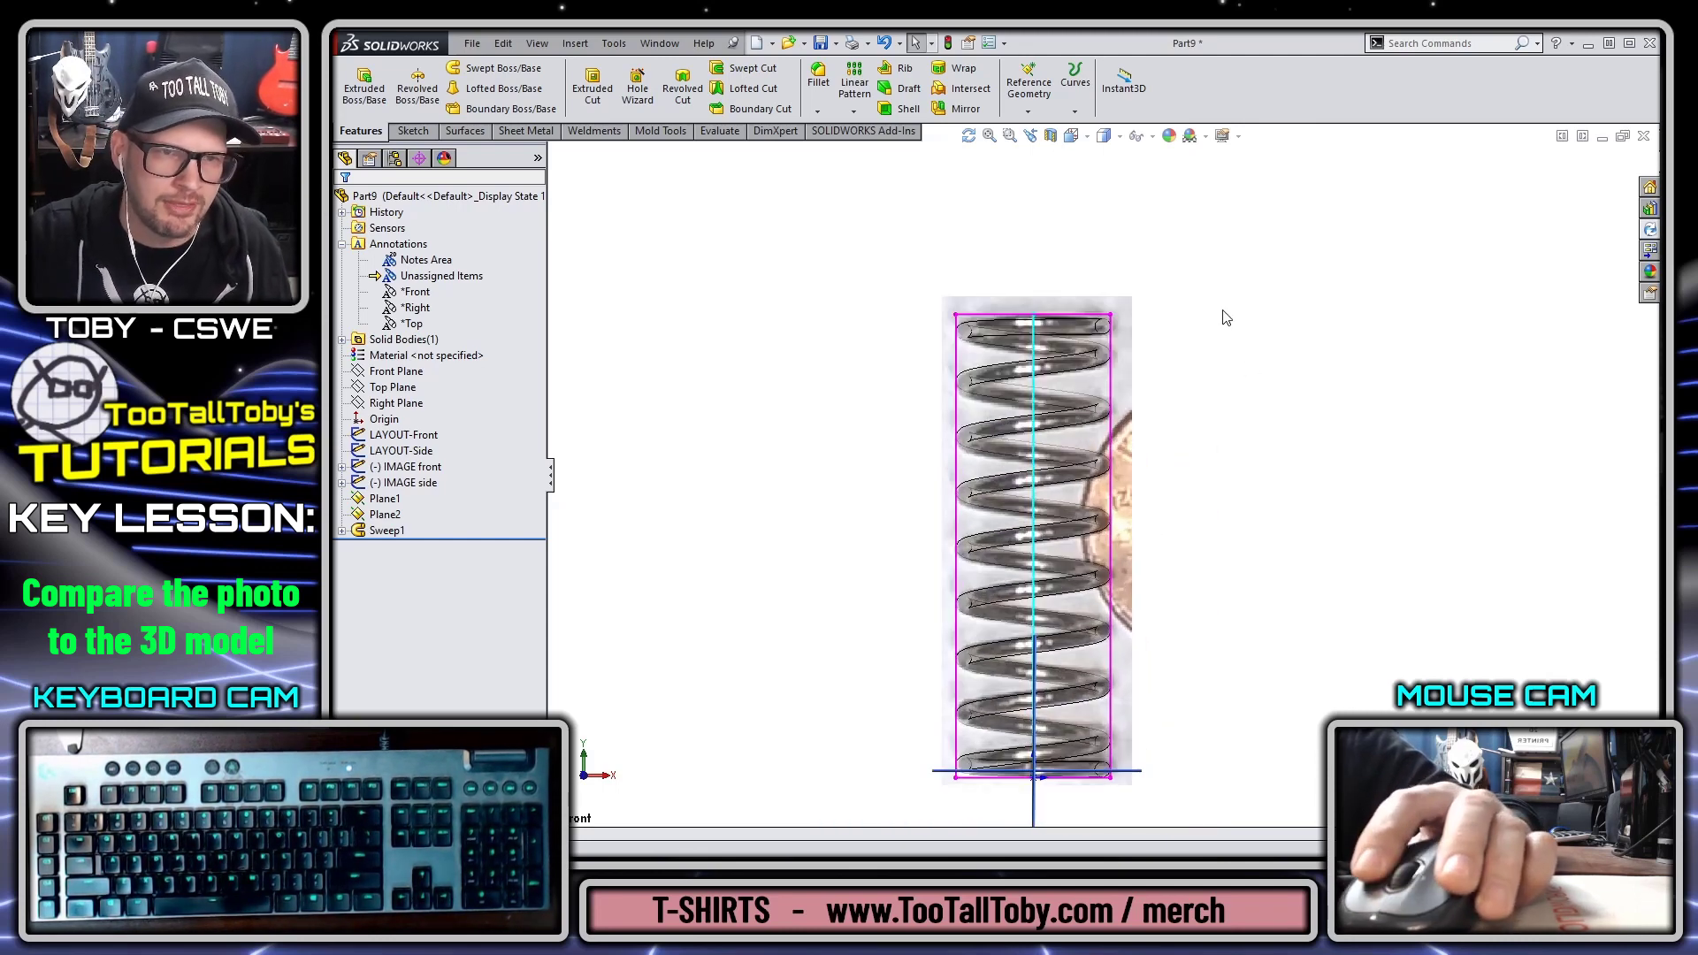
click(1118, 137)
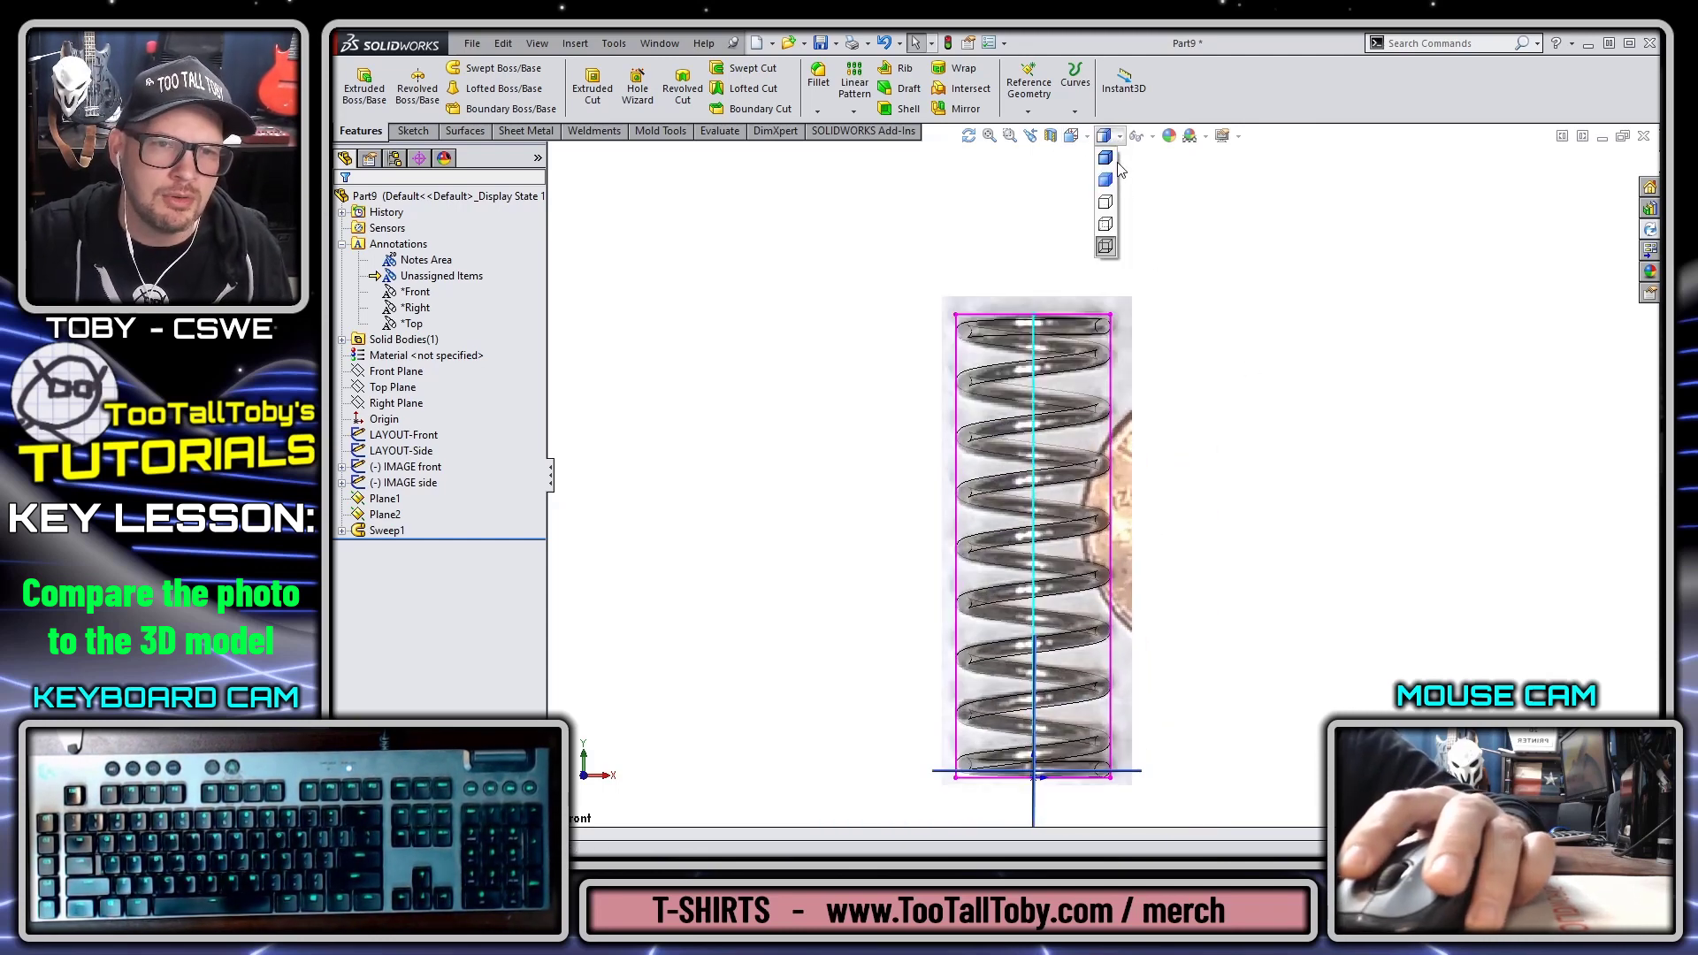
click(1105, 160)
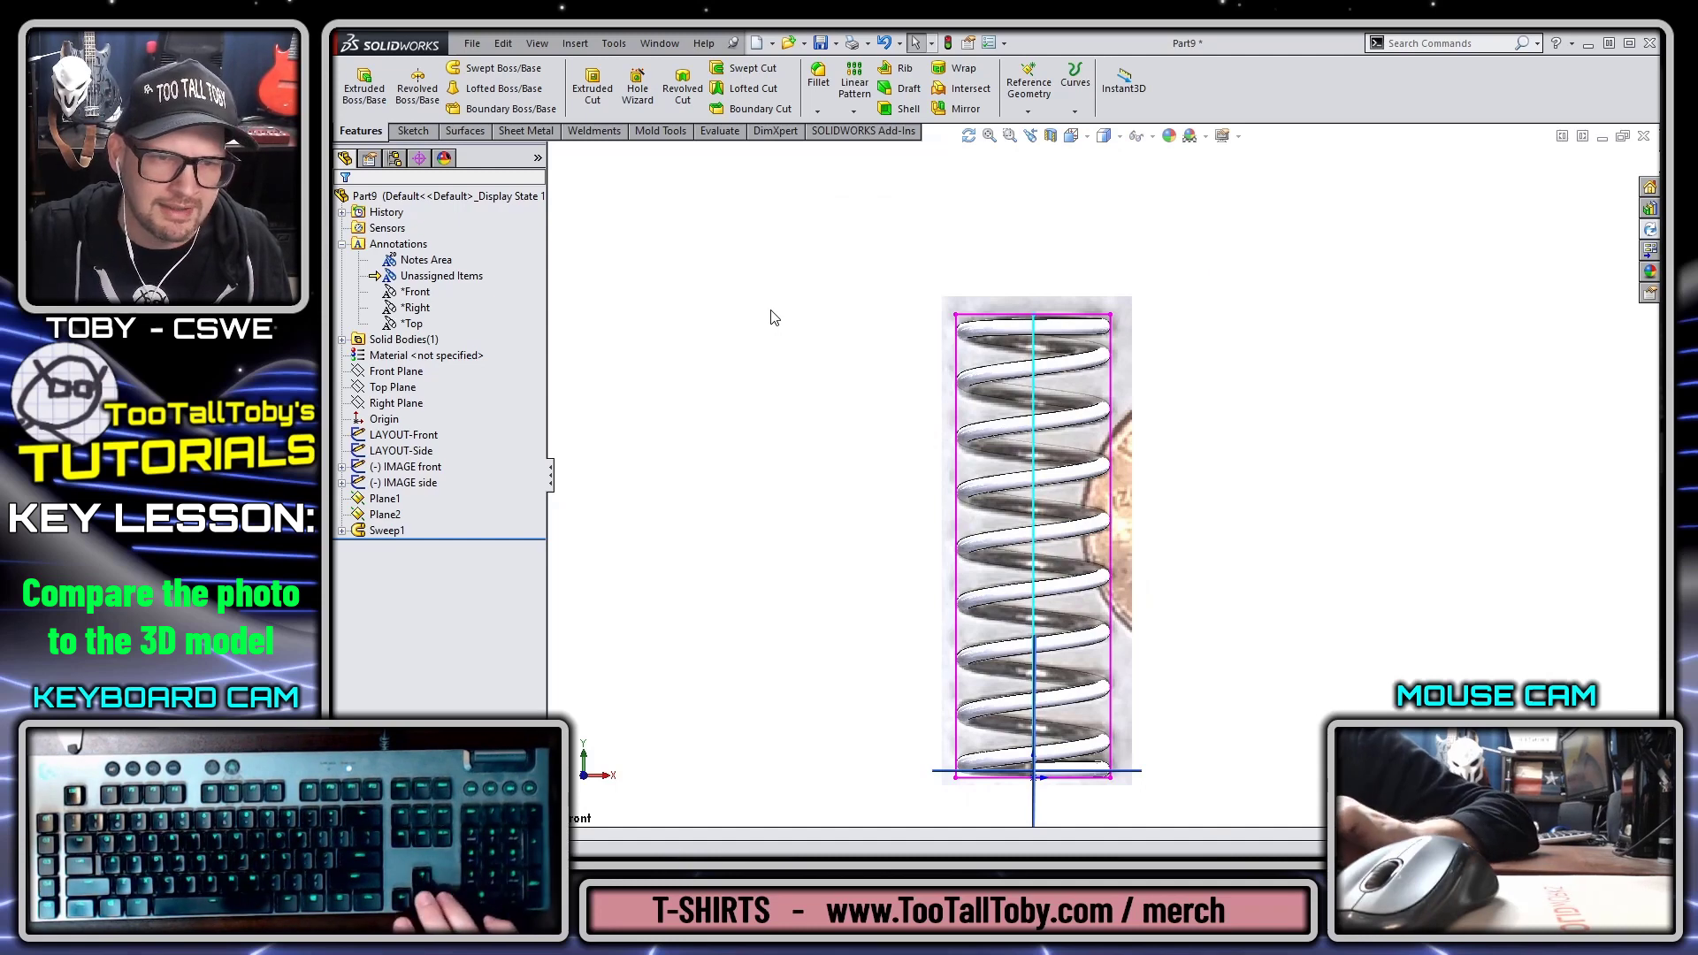
Step: Turn the model to its side view and examine the shaded lower coils against the side picture
key(shift+Left)
key(shift+Left)
key(shift+Left)
key(shift+Left)
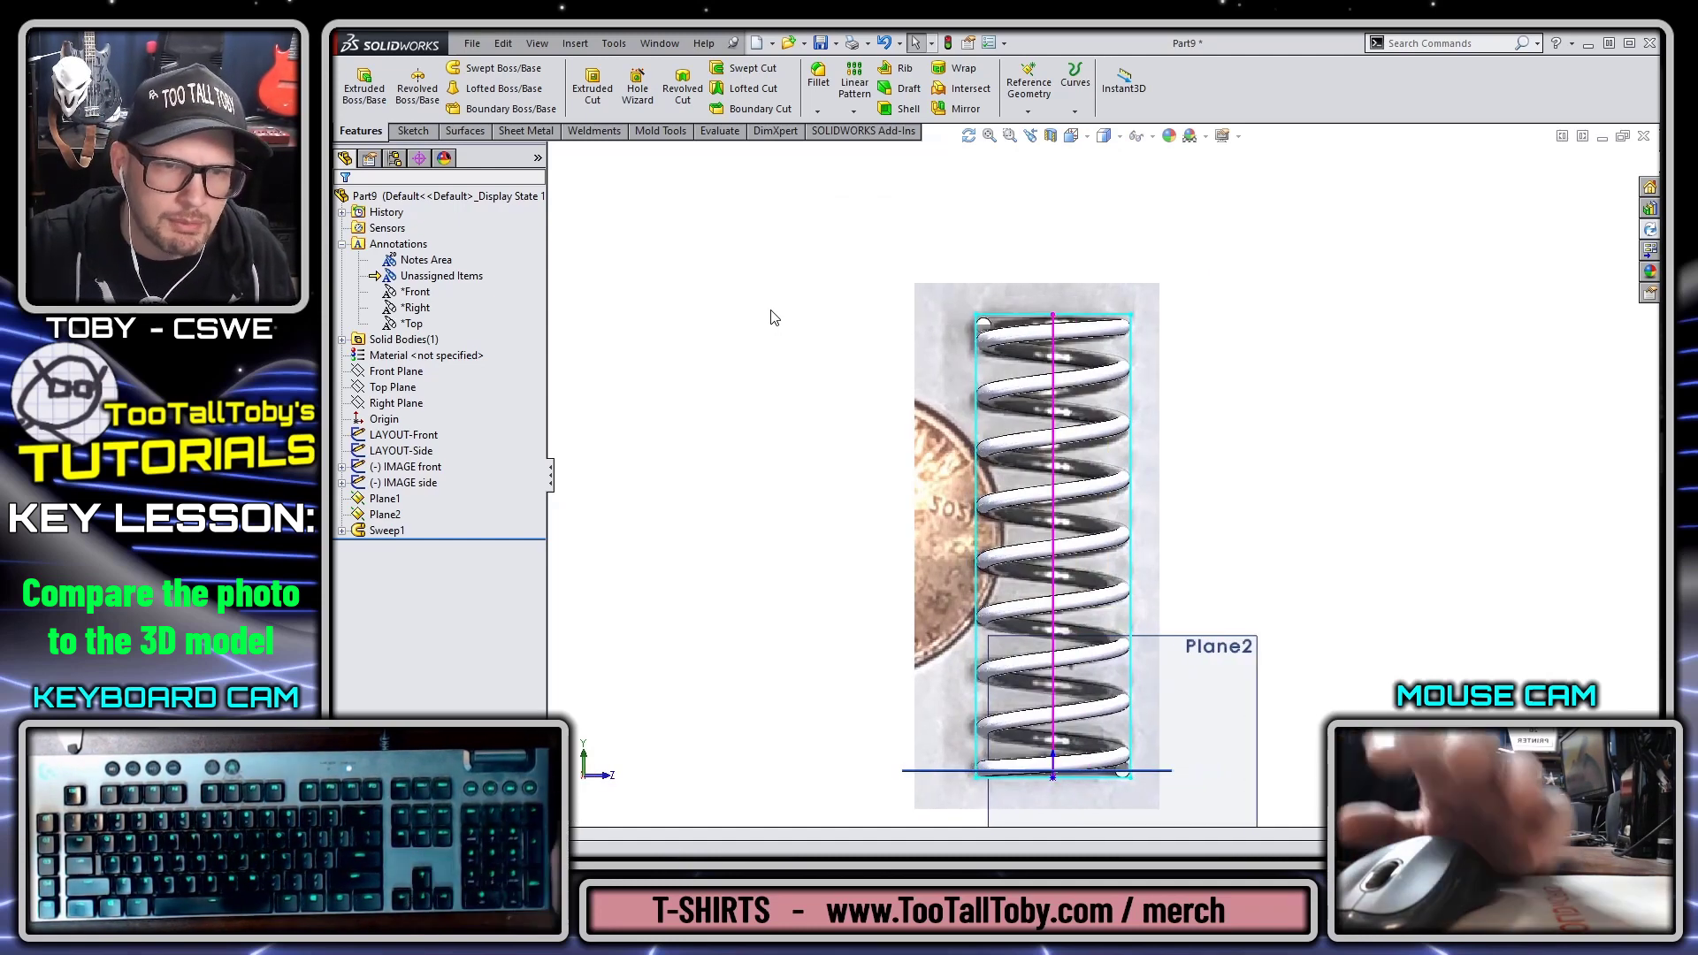
scroll(995, 799, down, 4)
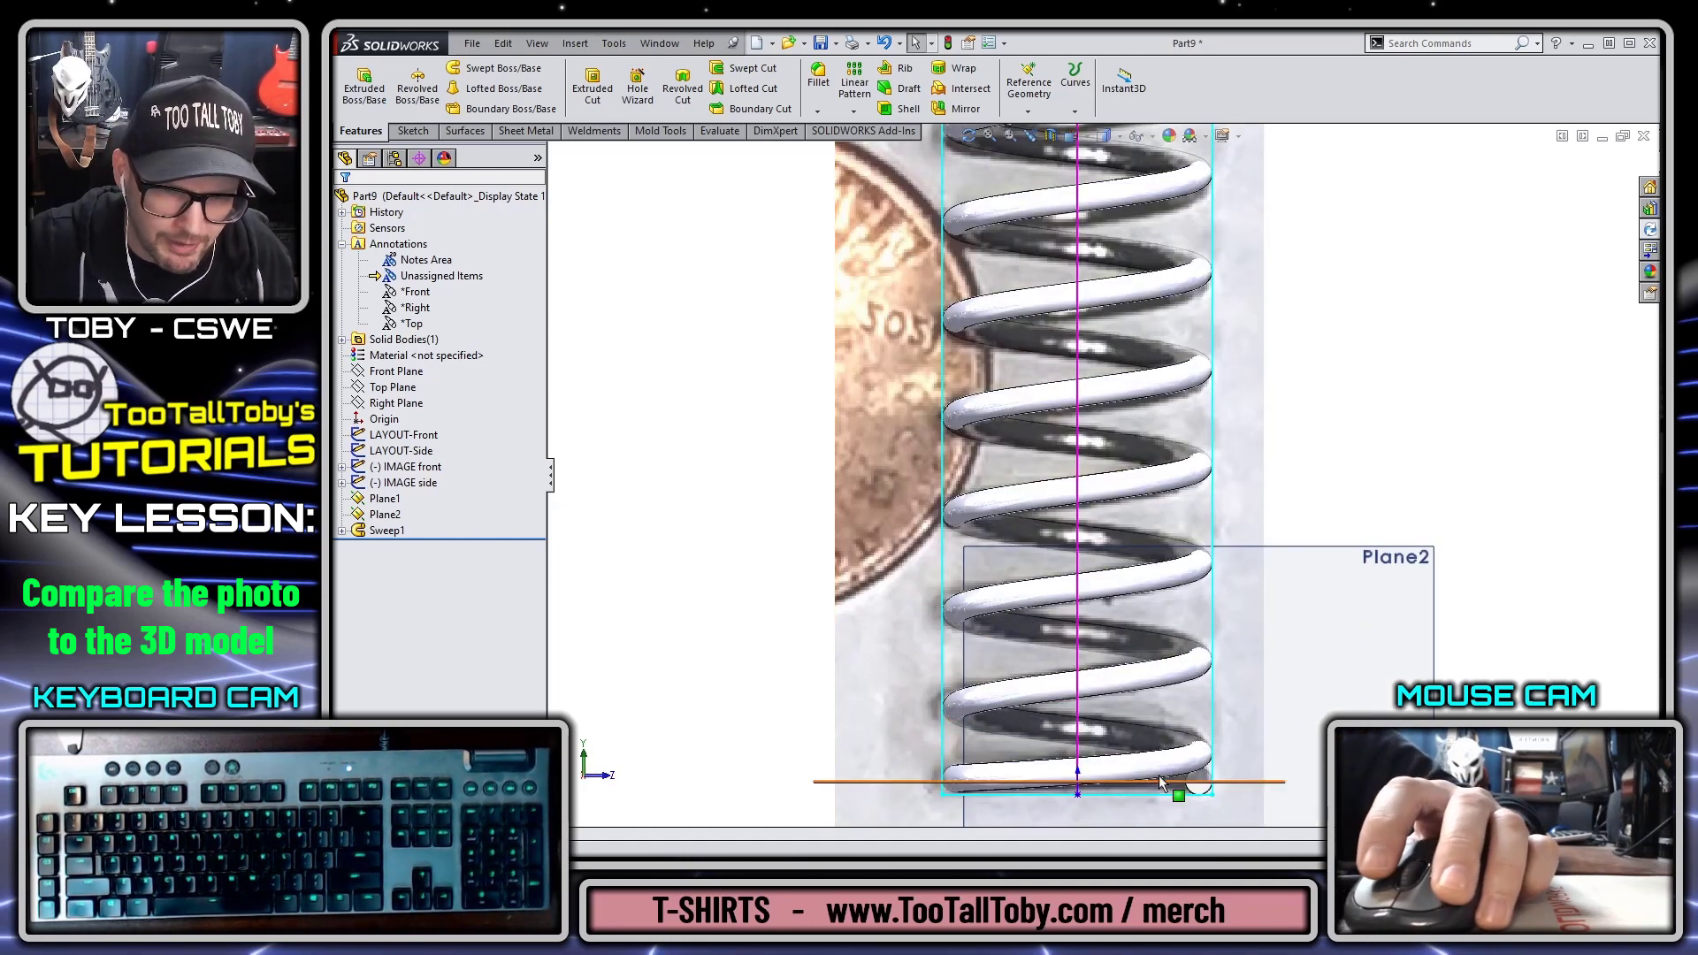
key(f)
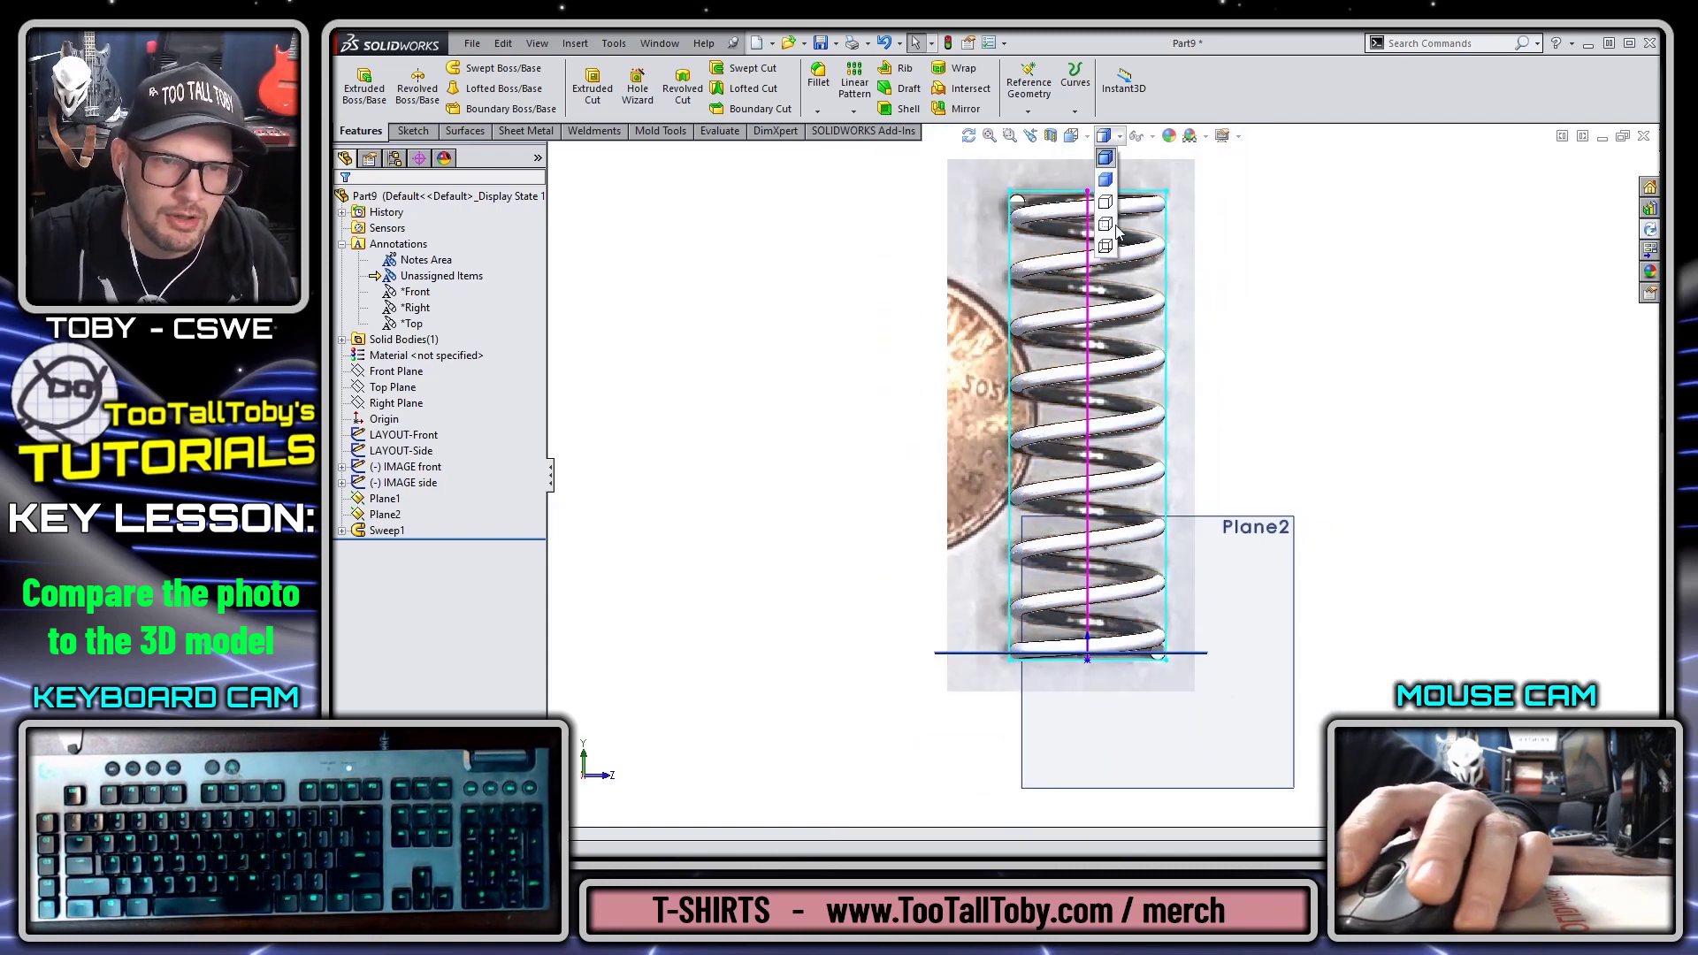
Step: Display the spring in wireframe and compare its coils with the side picture from the upper end to the base
click(1109, 246)
scroll(1224, 291, down, 4)
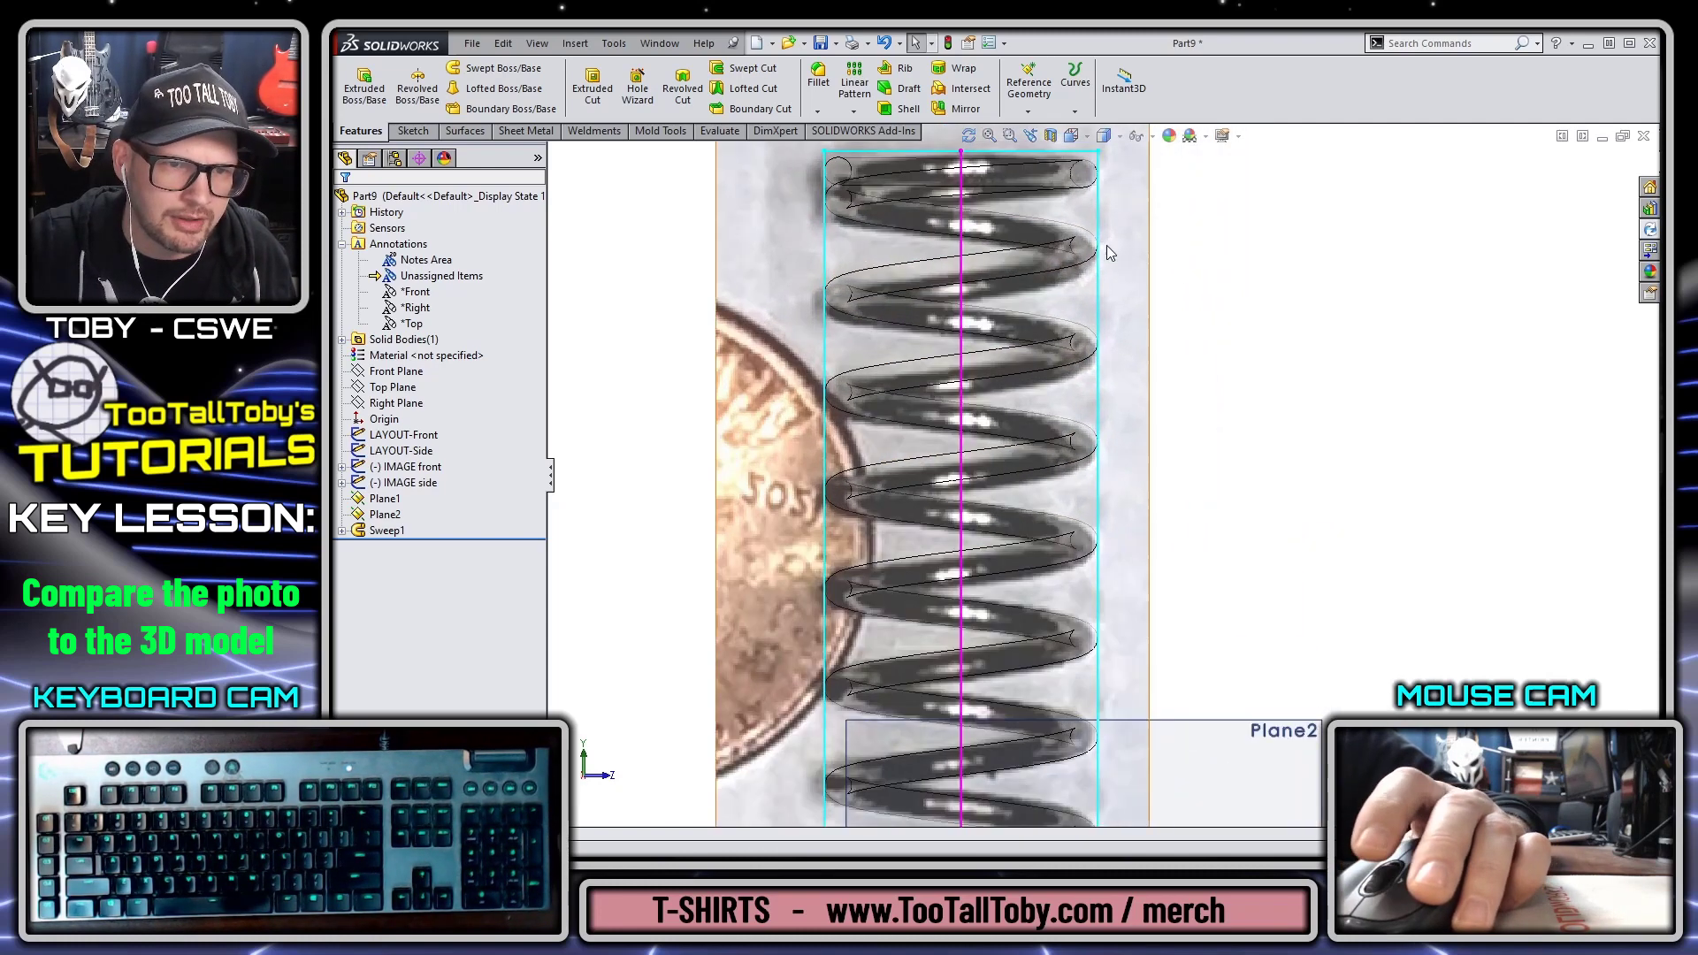
scroll(1075, 687, up, 2)
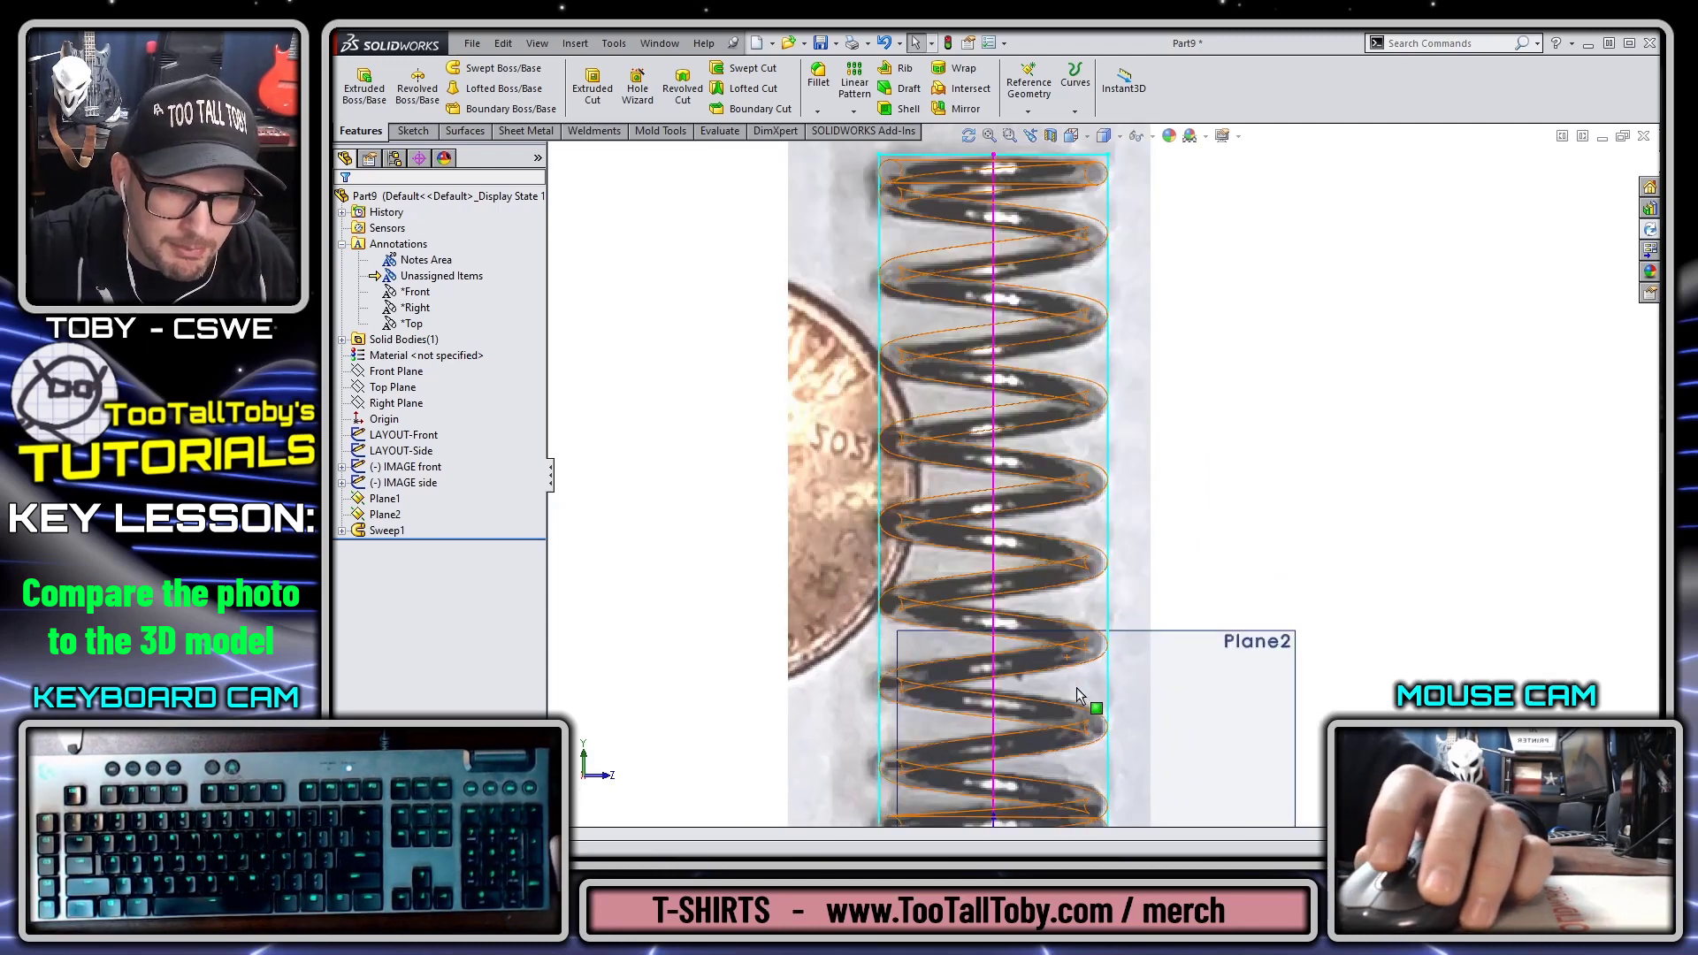
scroll(1095, 300, down, 2)
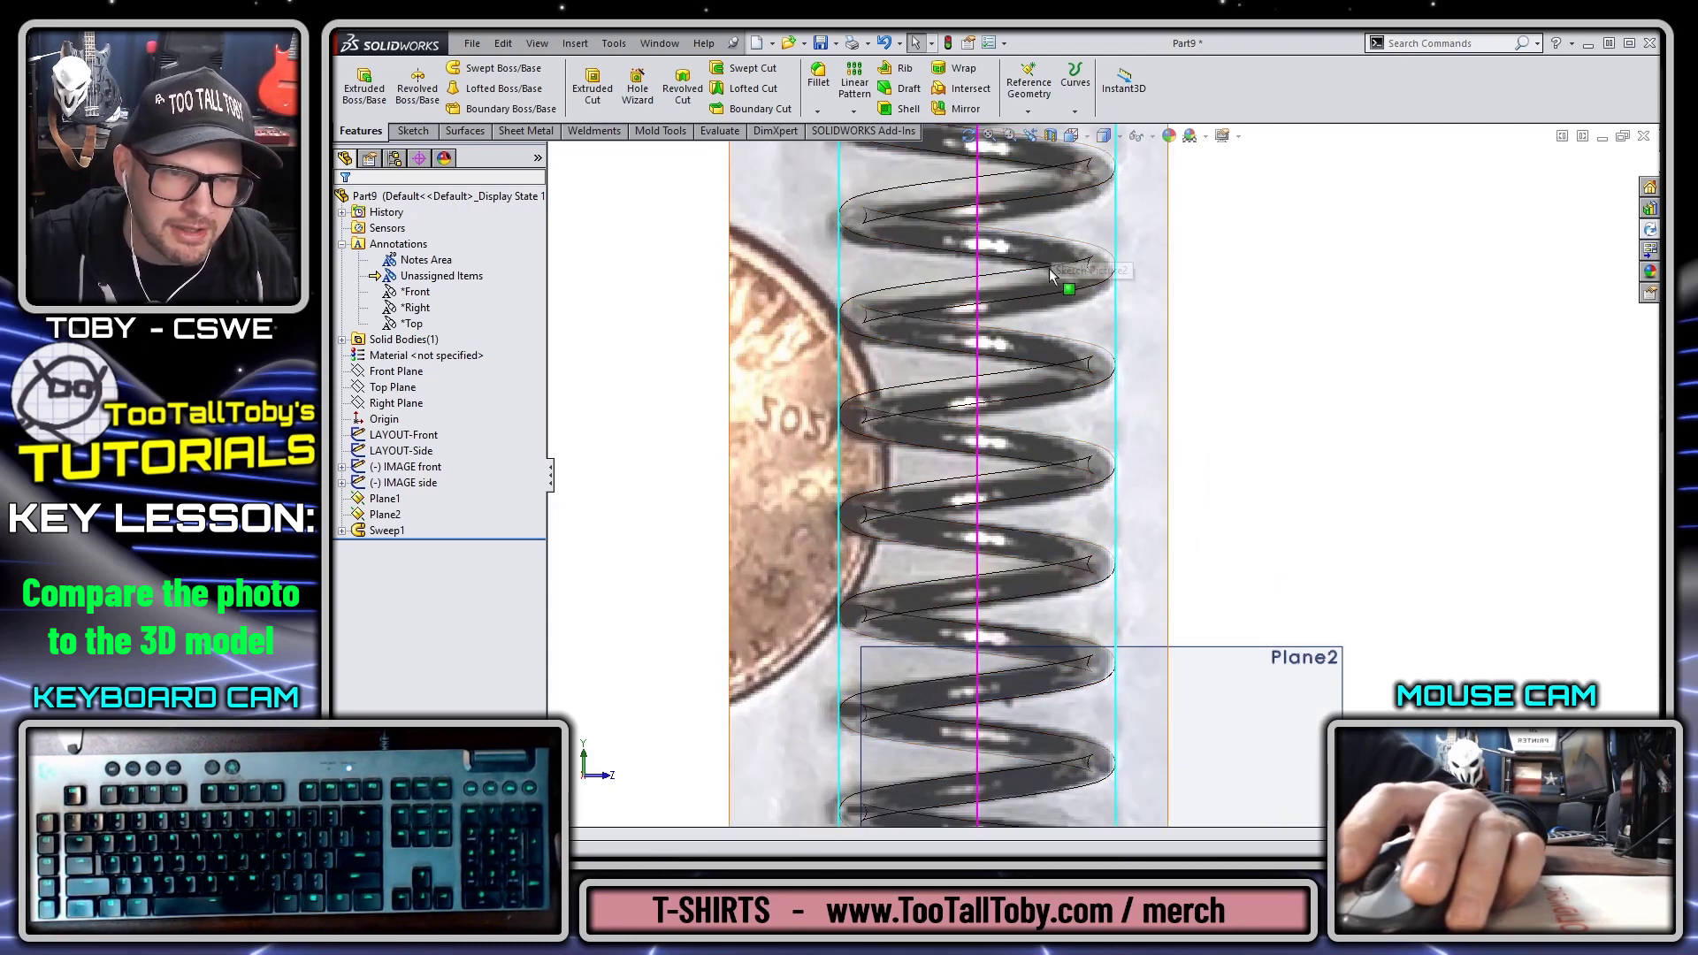
scroll(1108, 530, up, 2)
scroll(1135, 730, down, 3)
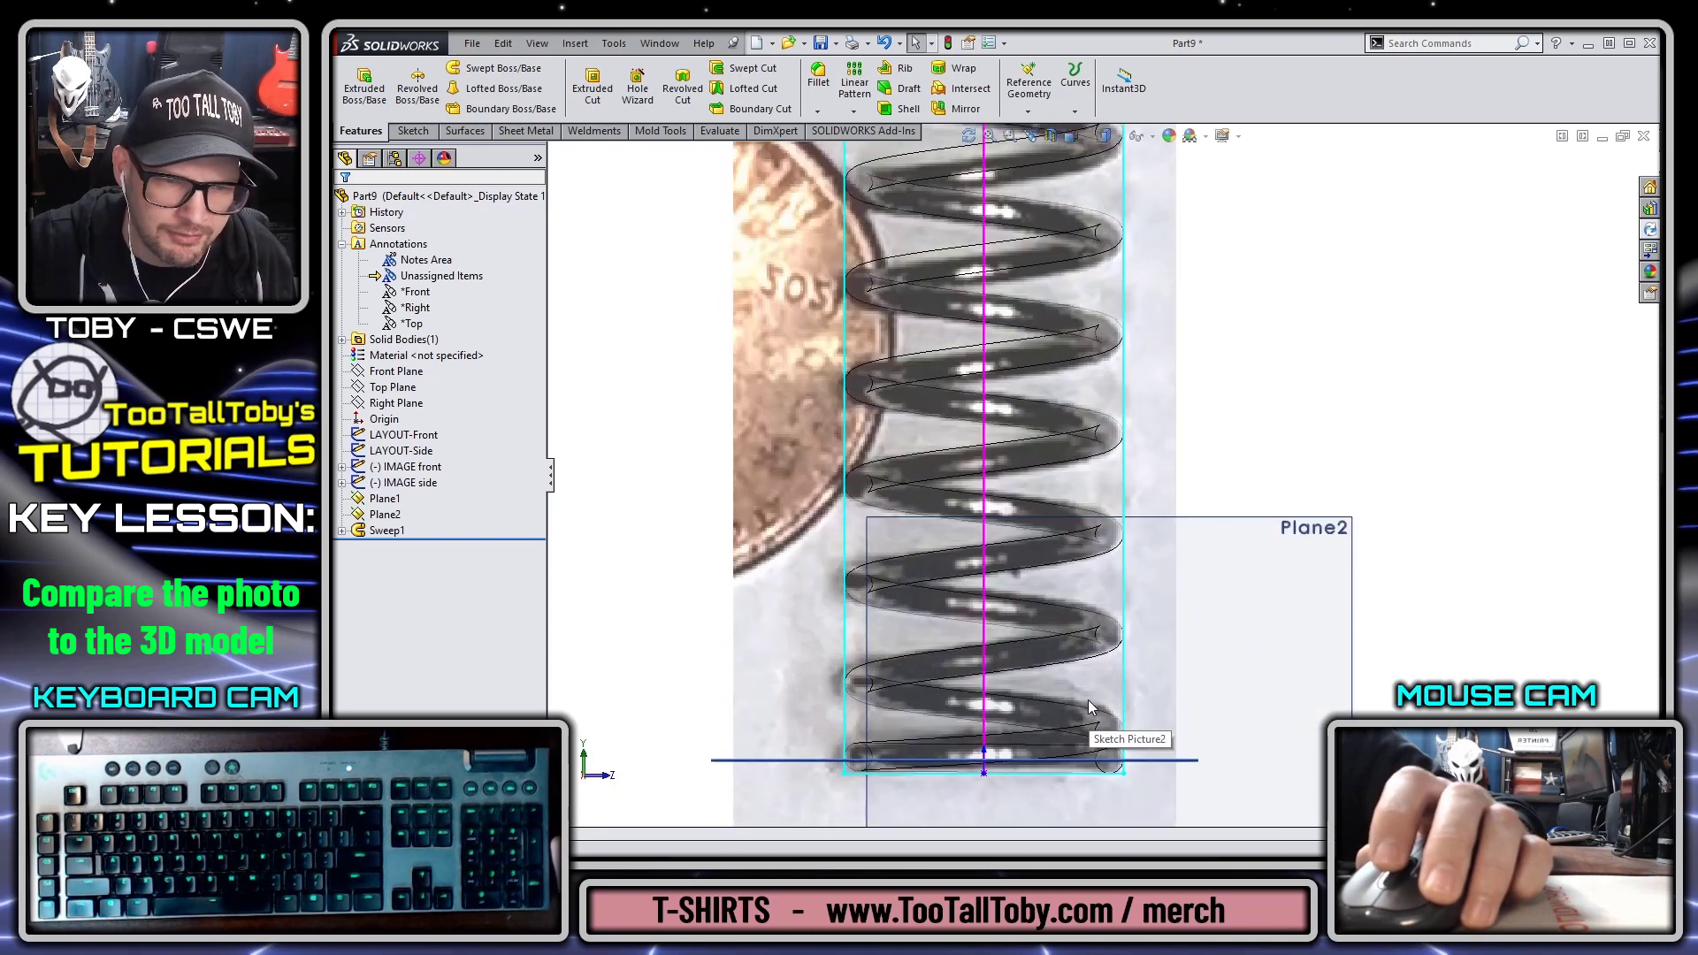
scroll(1096, 725, down, 1)
scroll(1093, 728, down, 1)
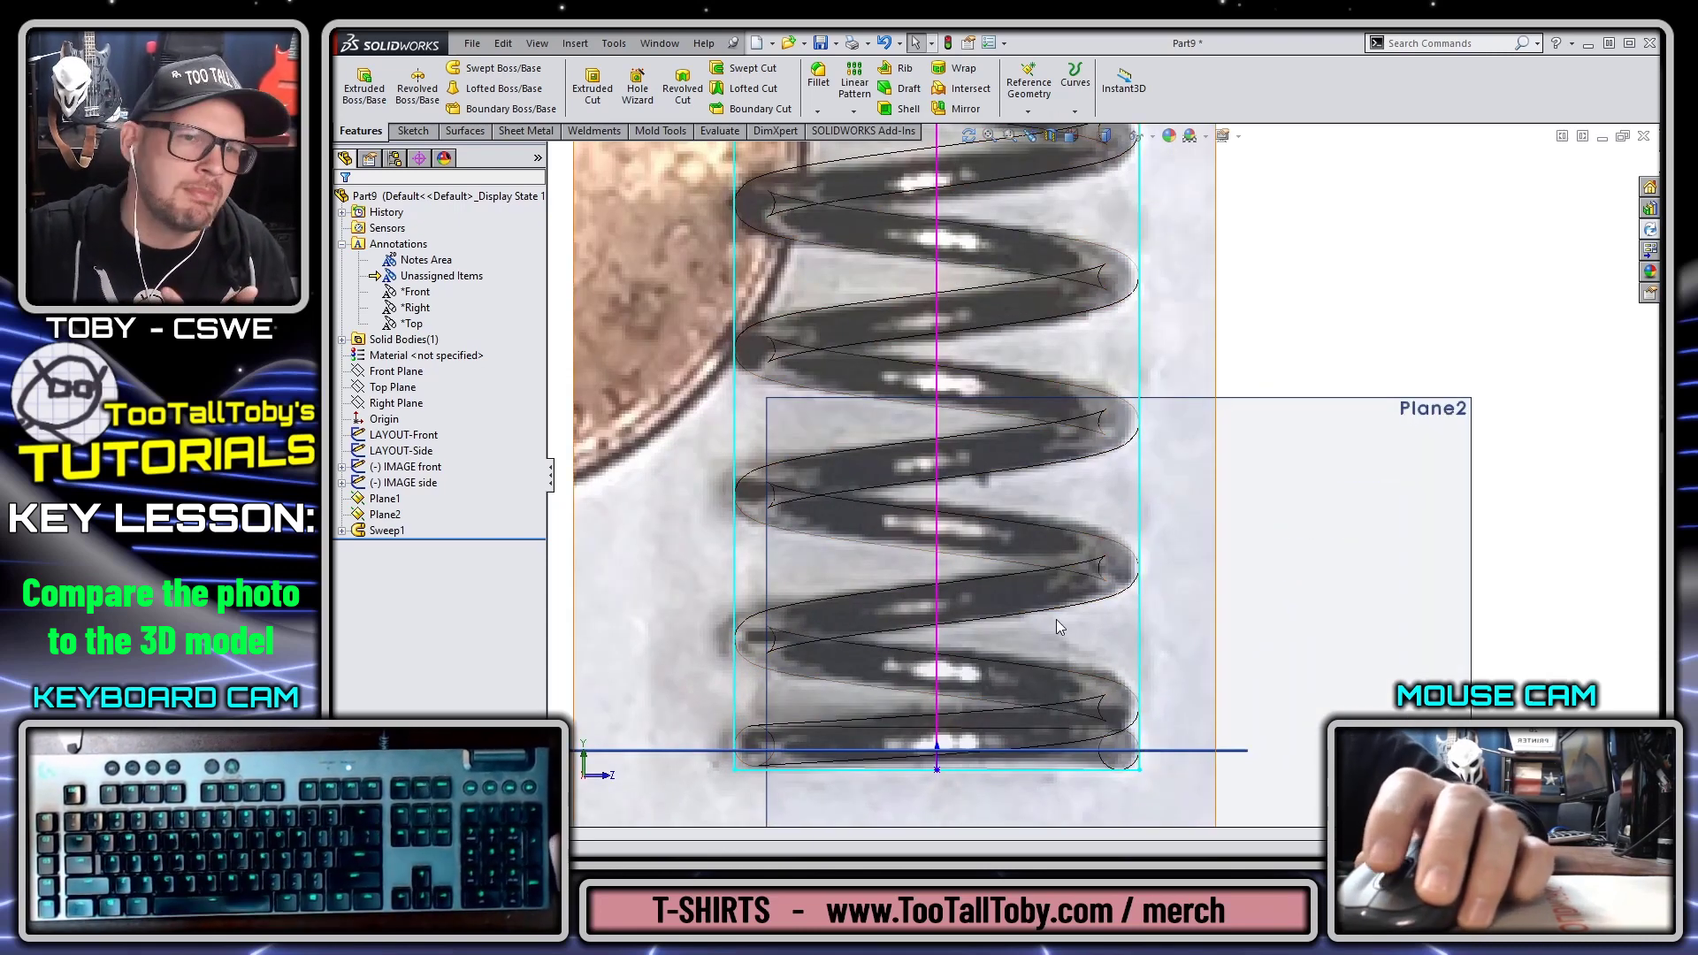
scroll(1111, 526, up, 2)
scroll(1089, 239, up, 3)
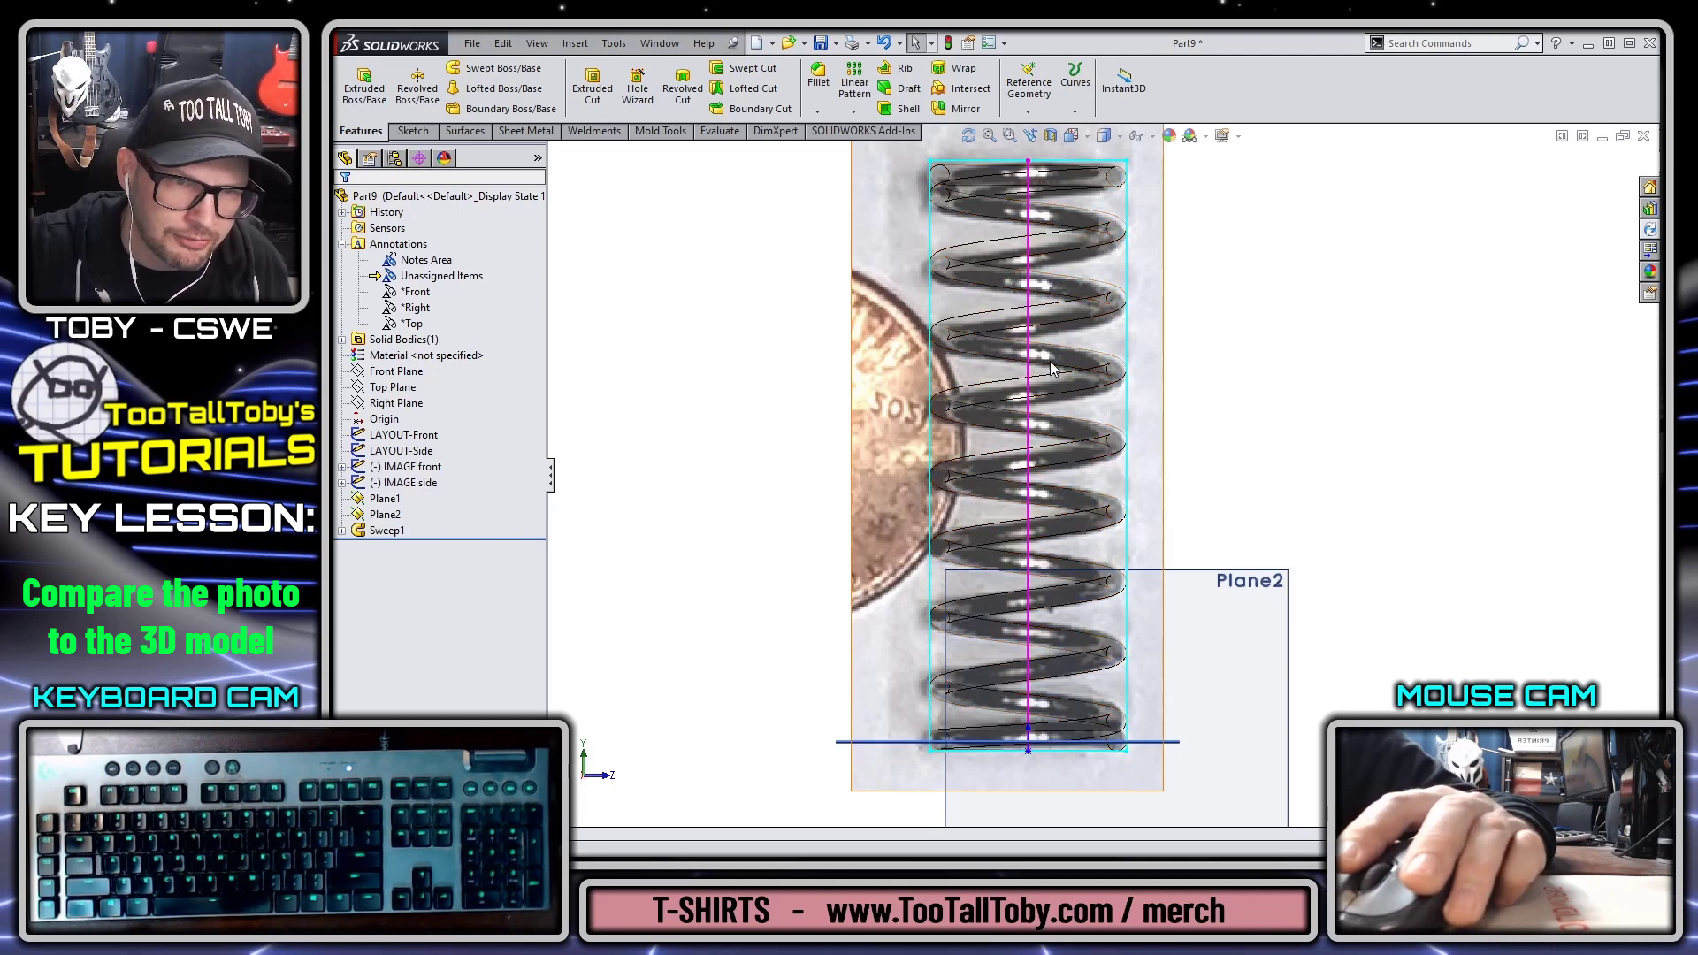
Step: Restore the shaded display and turn the spring to its isometric view
scroll(1161, 286, up, 2)
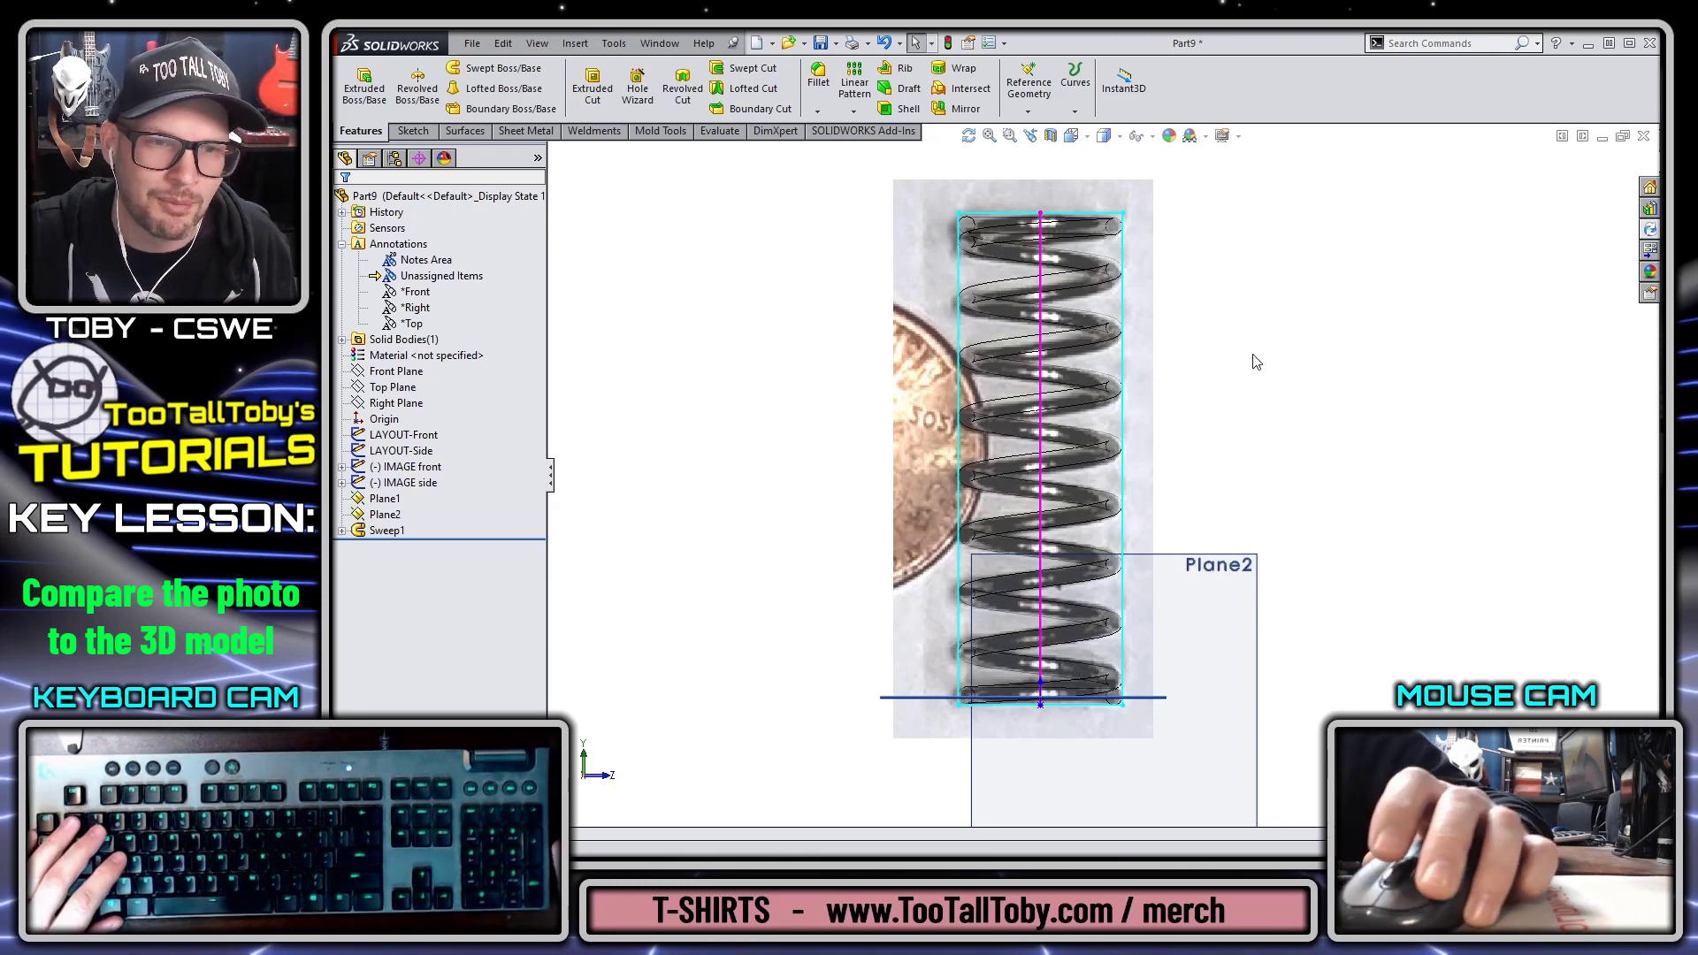
click(1105, 135)
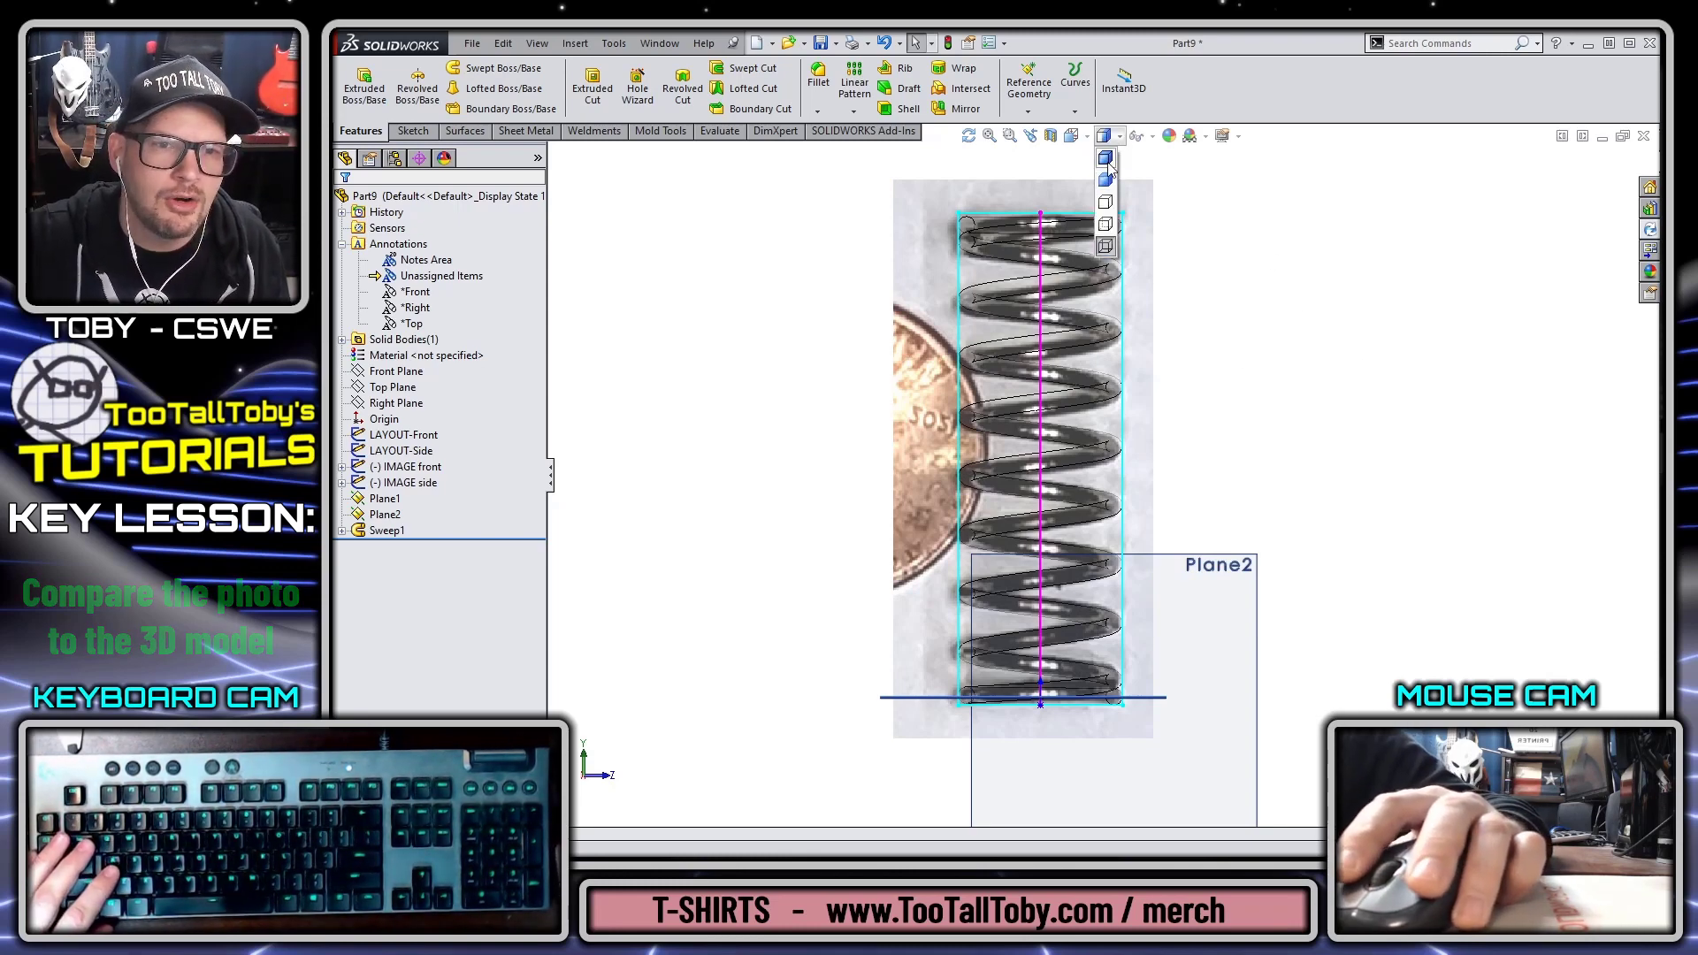
click(1109, 183)
key(ctrl+7)
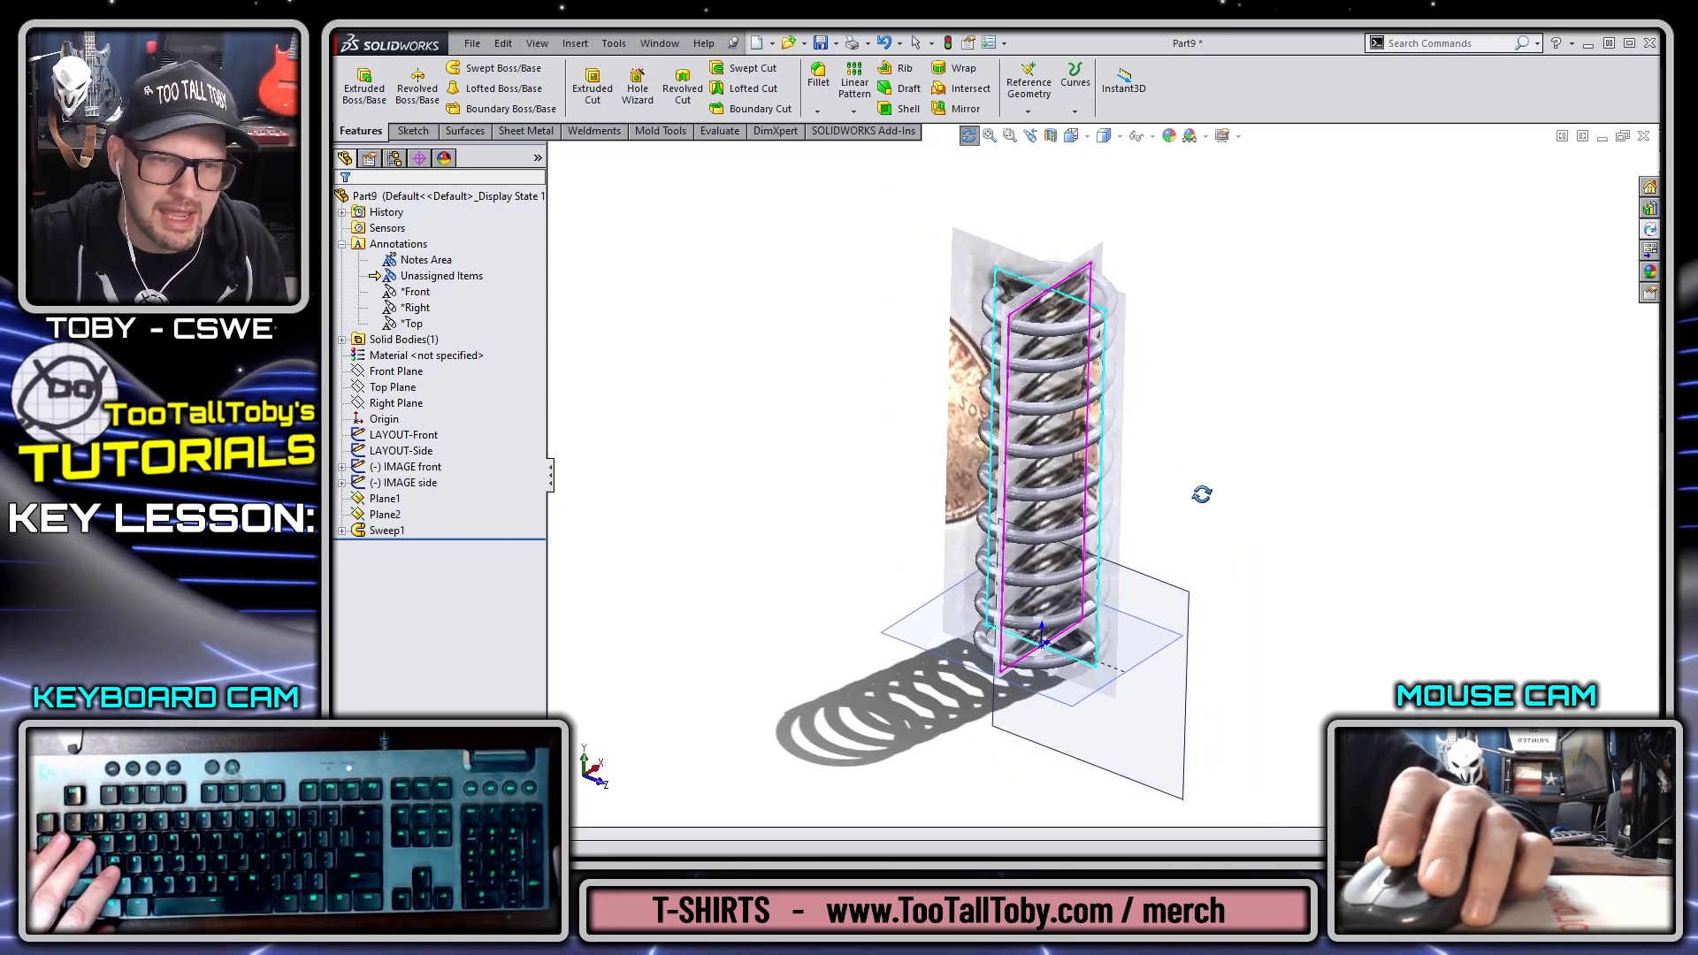
Step: Hide the reference planes Plane1 and Plane2
click(398, 482)
click(400, 434)
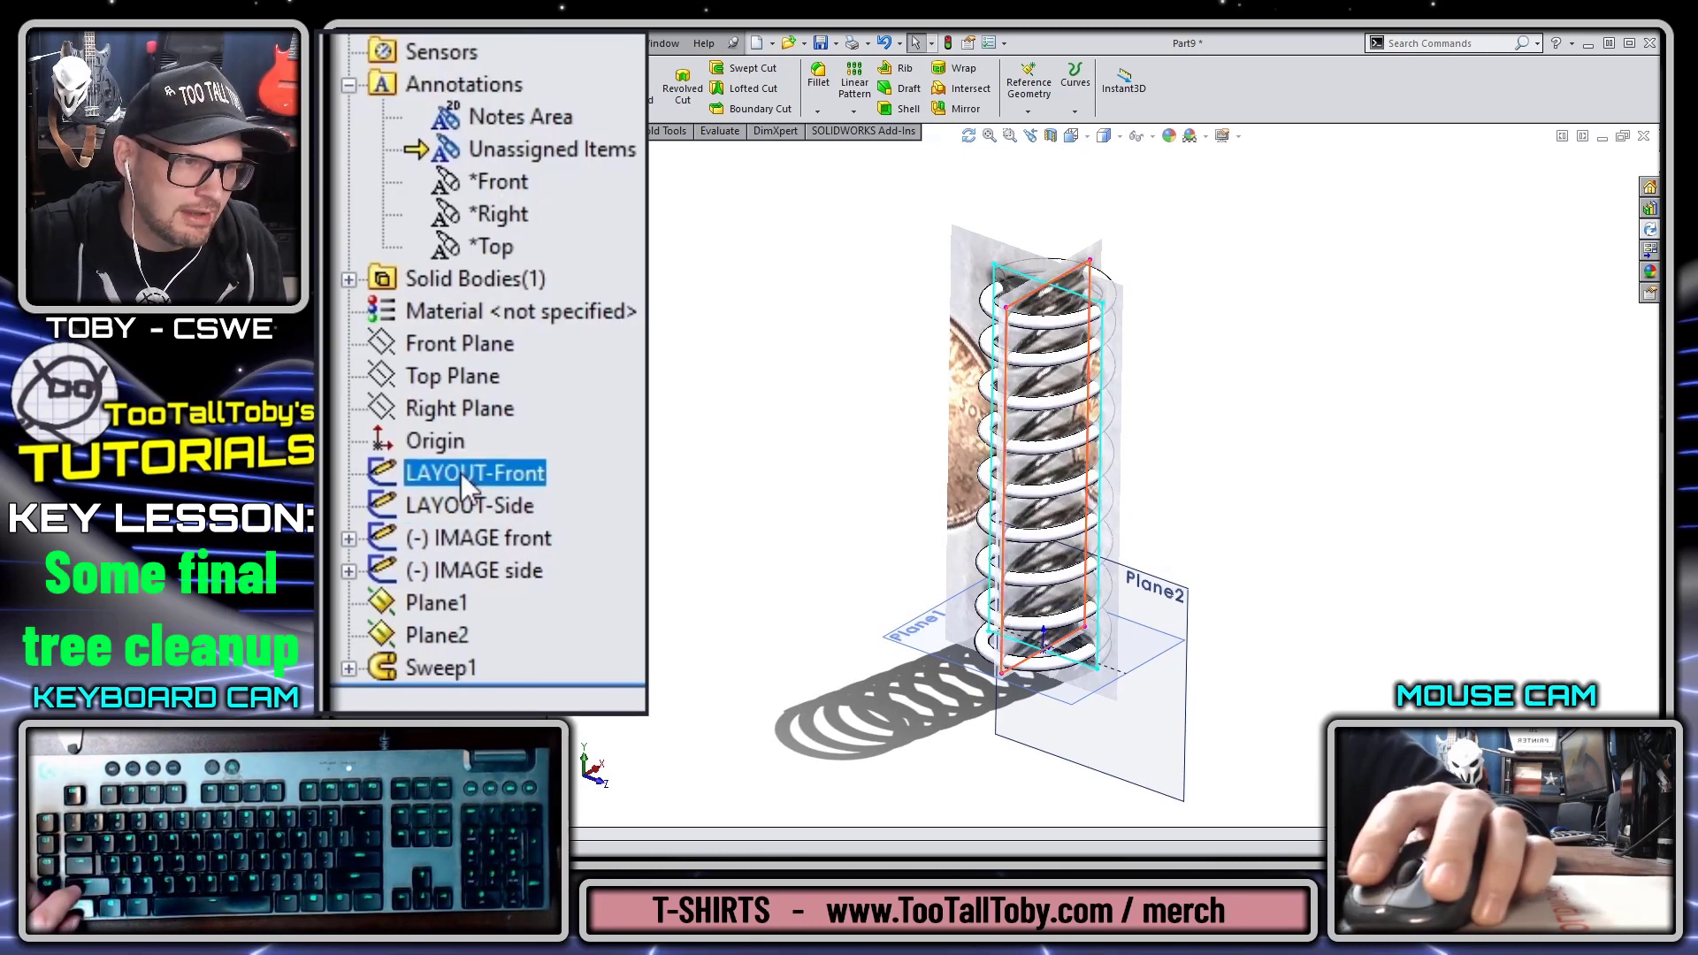
ctrl+click(391, 484)
shift+click(436, 635)
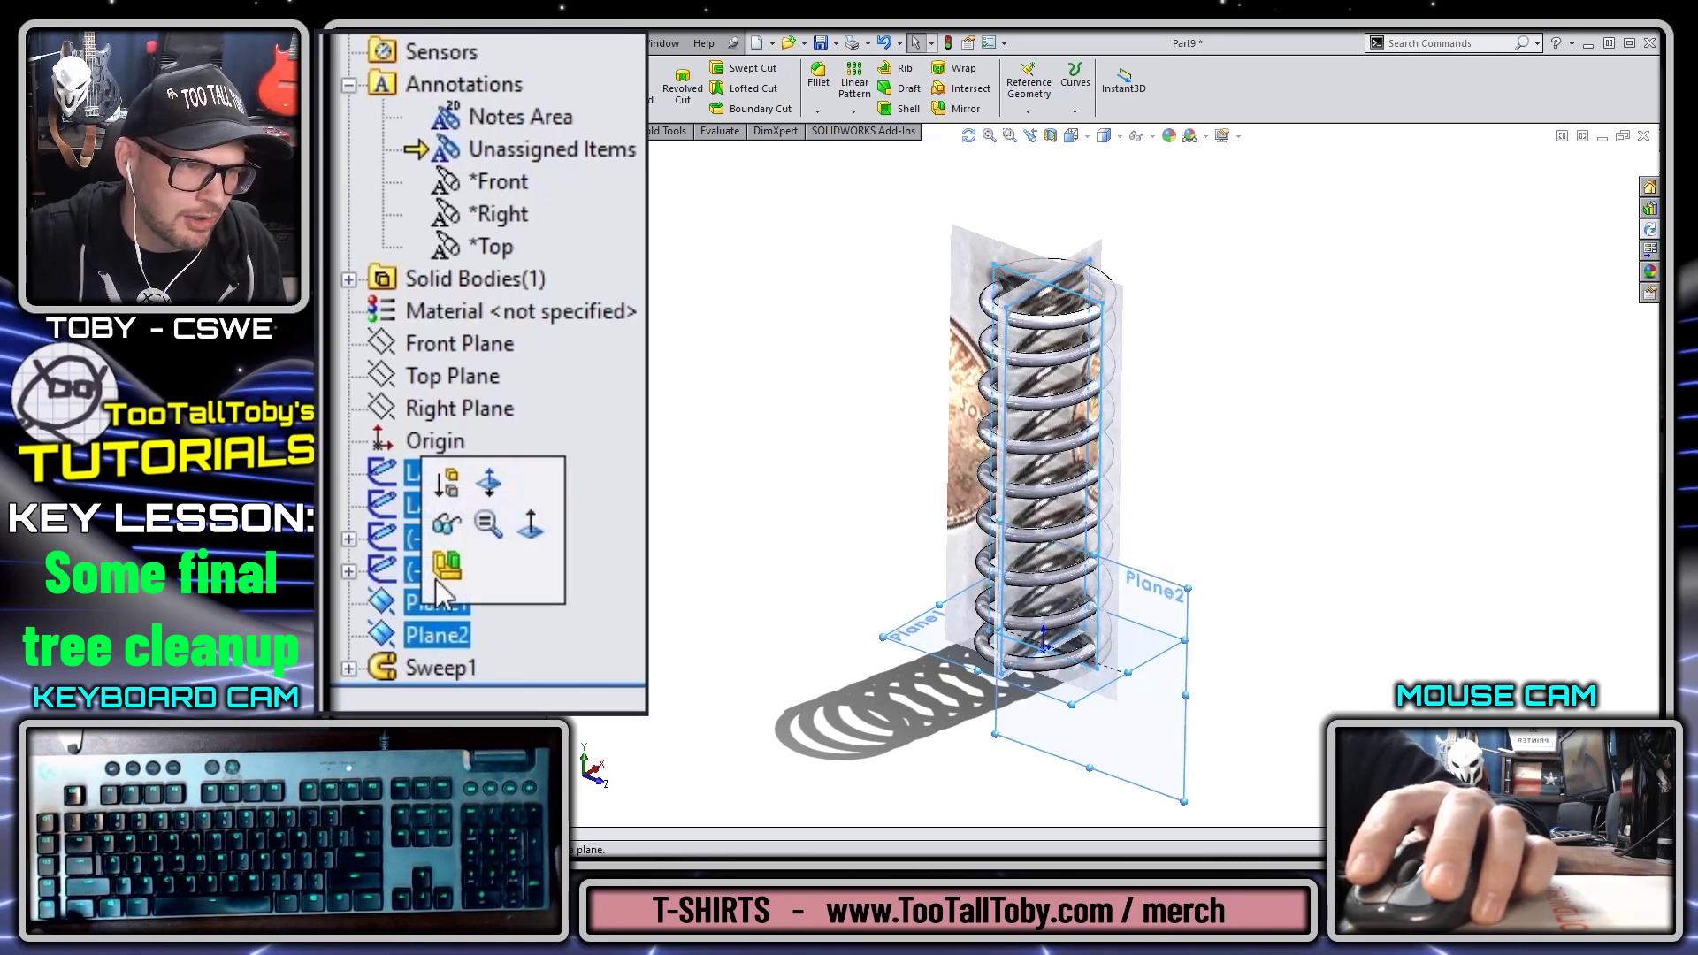
click(446, 528)
click(769, 395)
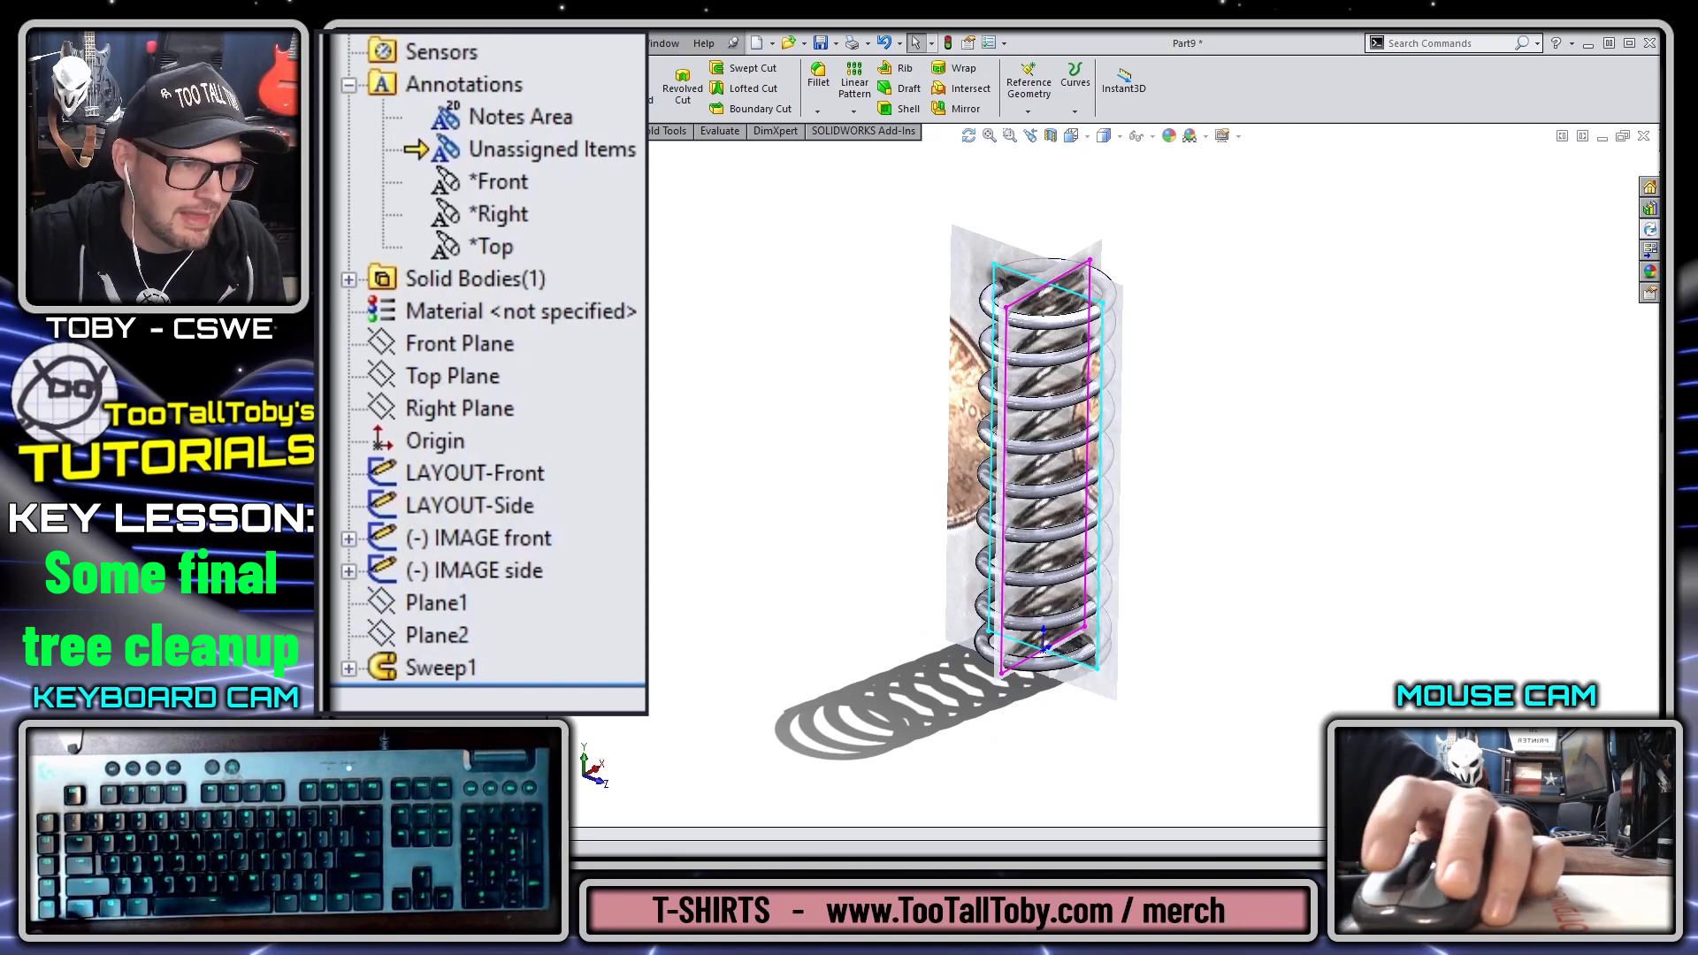
Step: Hide the LAYOUT-Front, LAYOUT-Side, IMAGE front and IMAGE side sketches so only the solid spring is displayed
click(517, 475)
shift+click(479, 563)
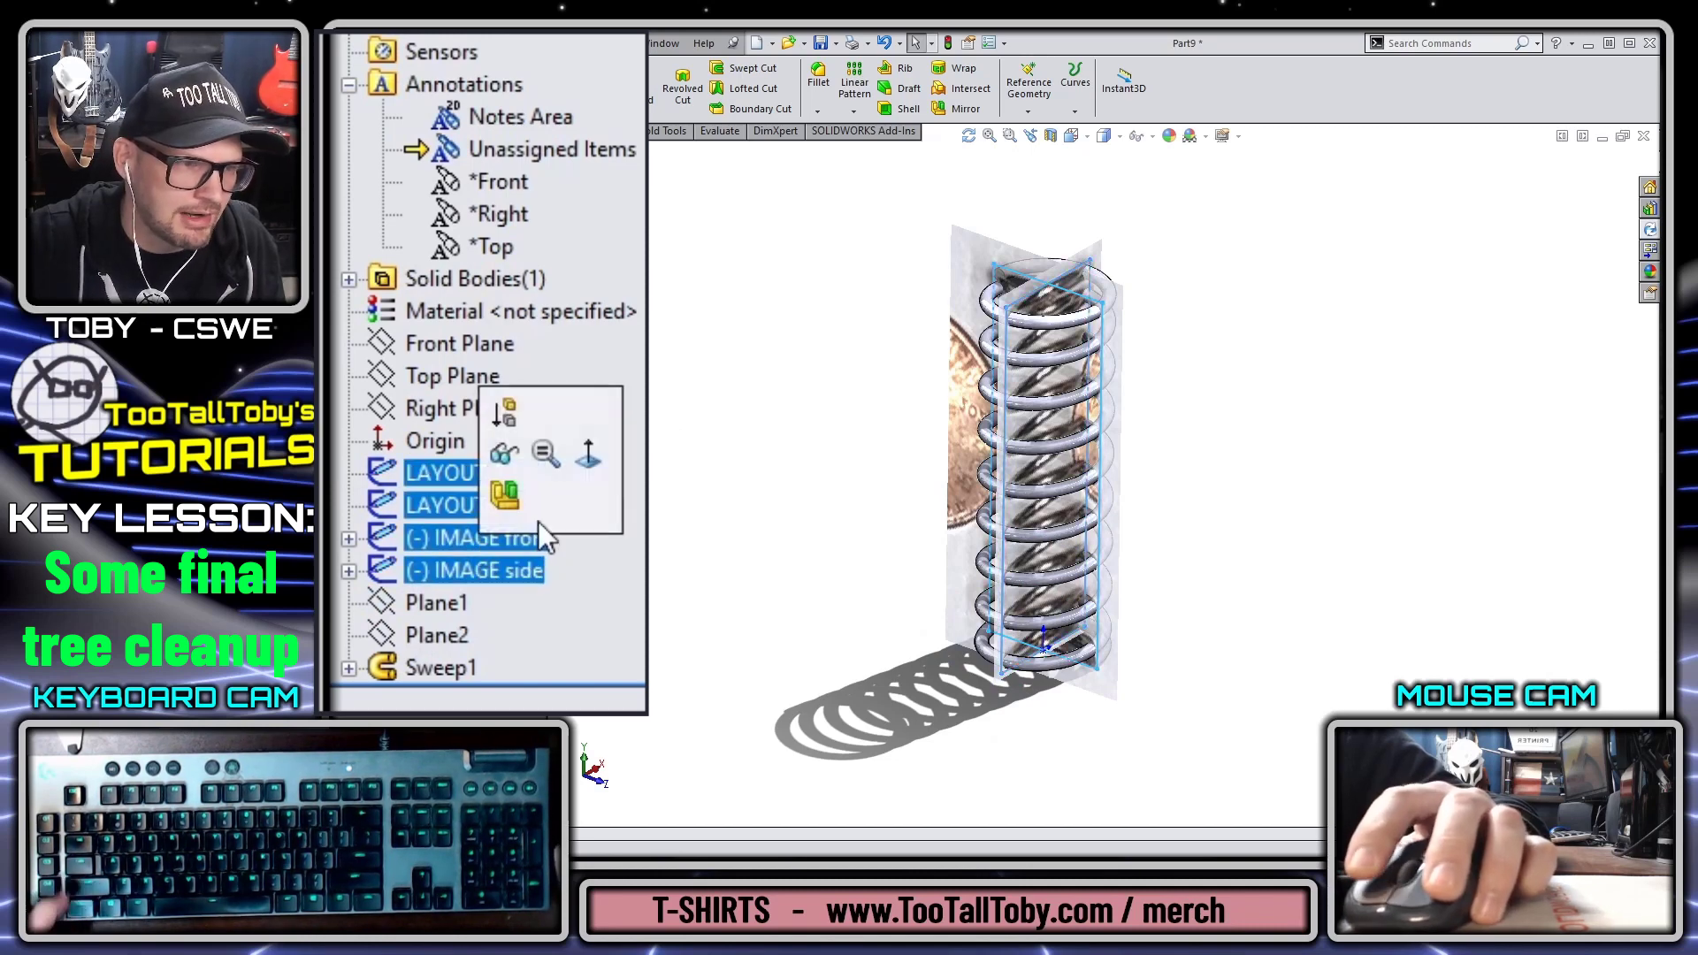
click(506, 456)
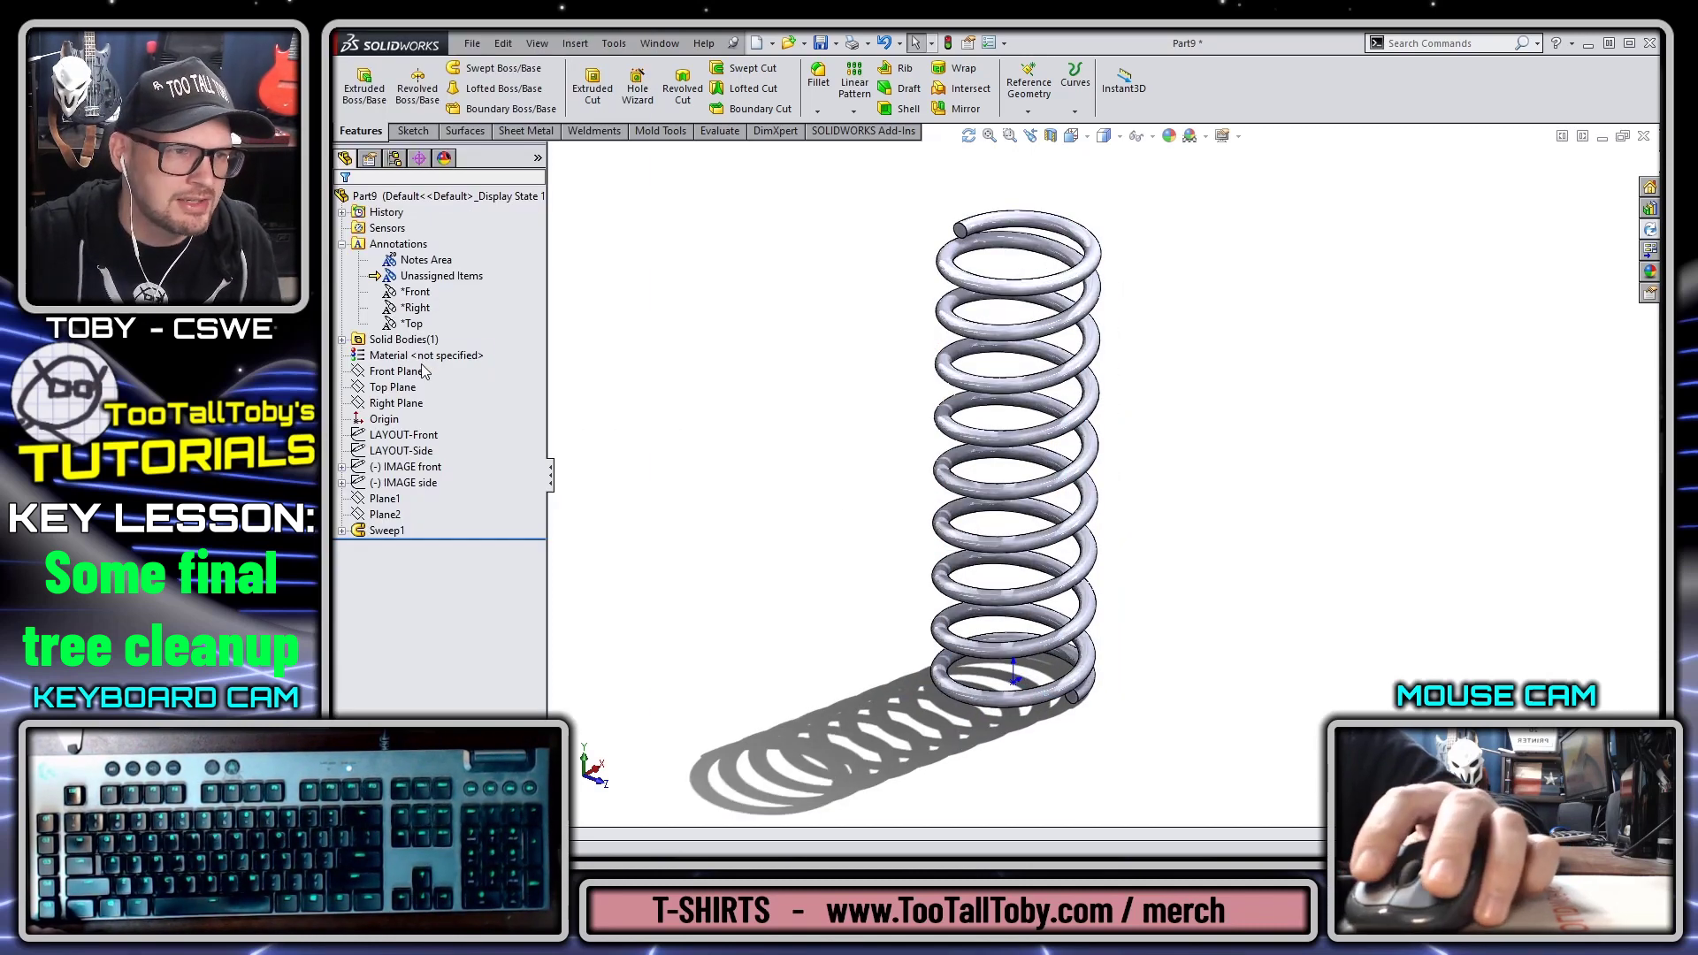
Step: Assign Plain Carbon Steel as the part's material and inspect the spring from the front and its other sides
right_click(413, 355)
click(462, 423)
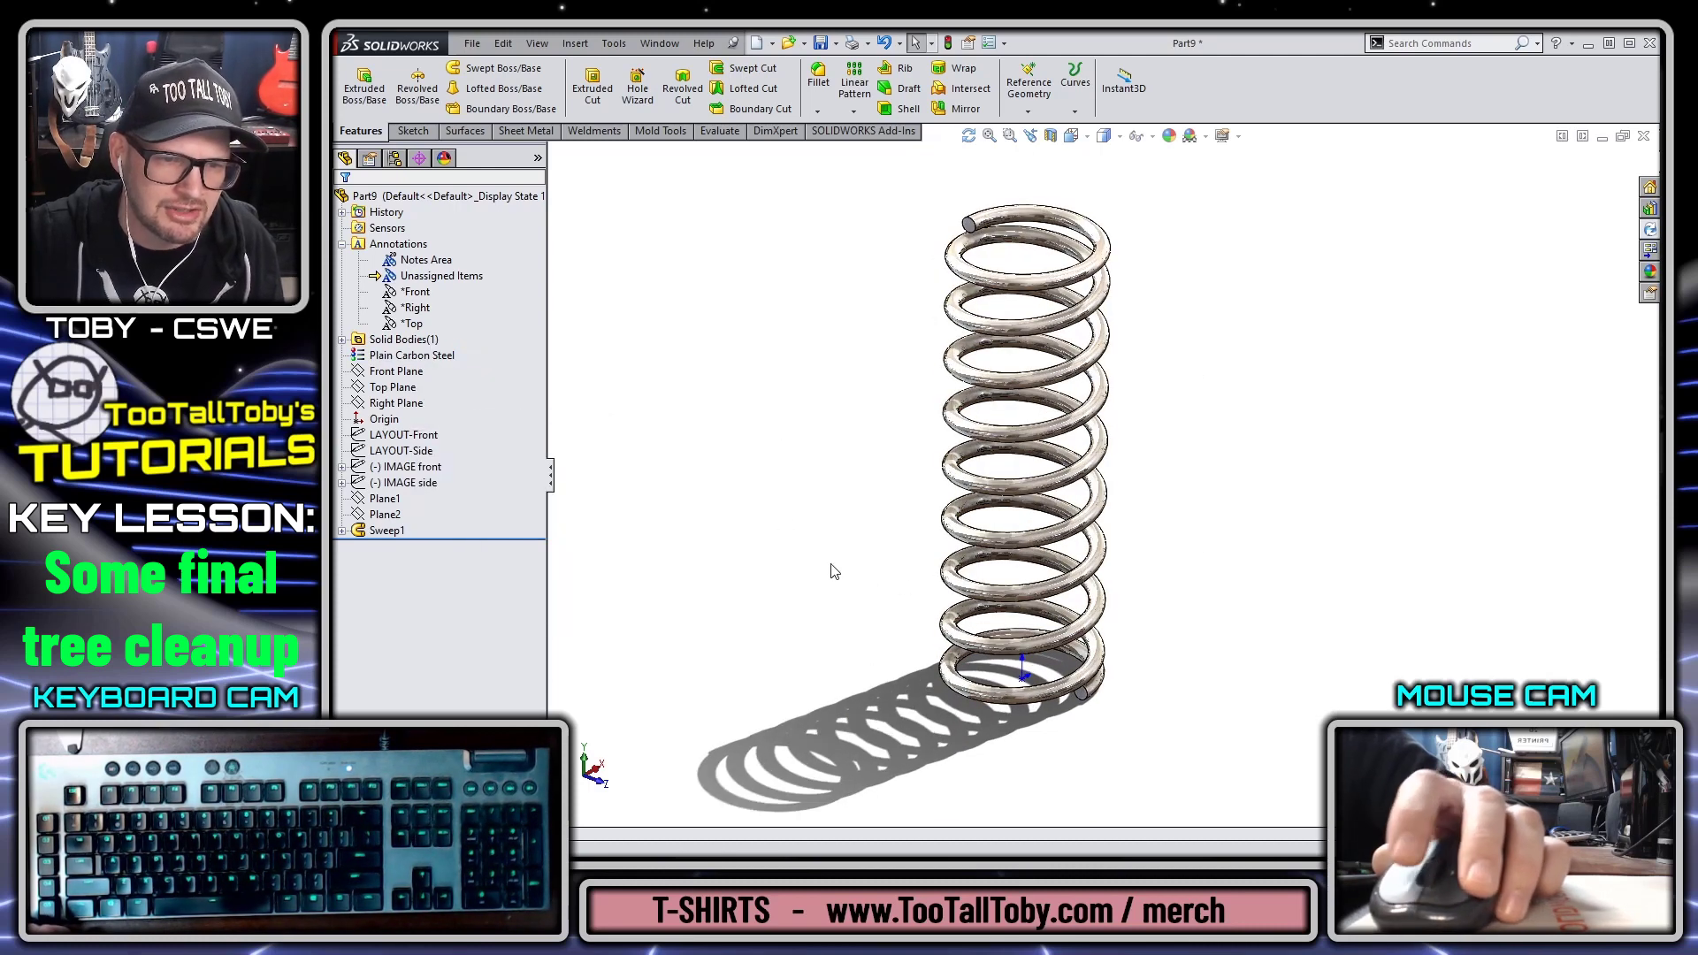
key(ctrl+1)
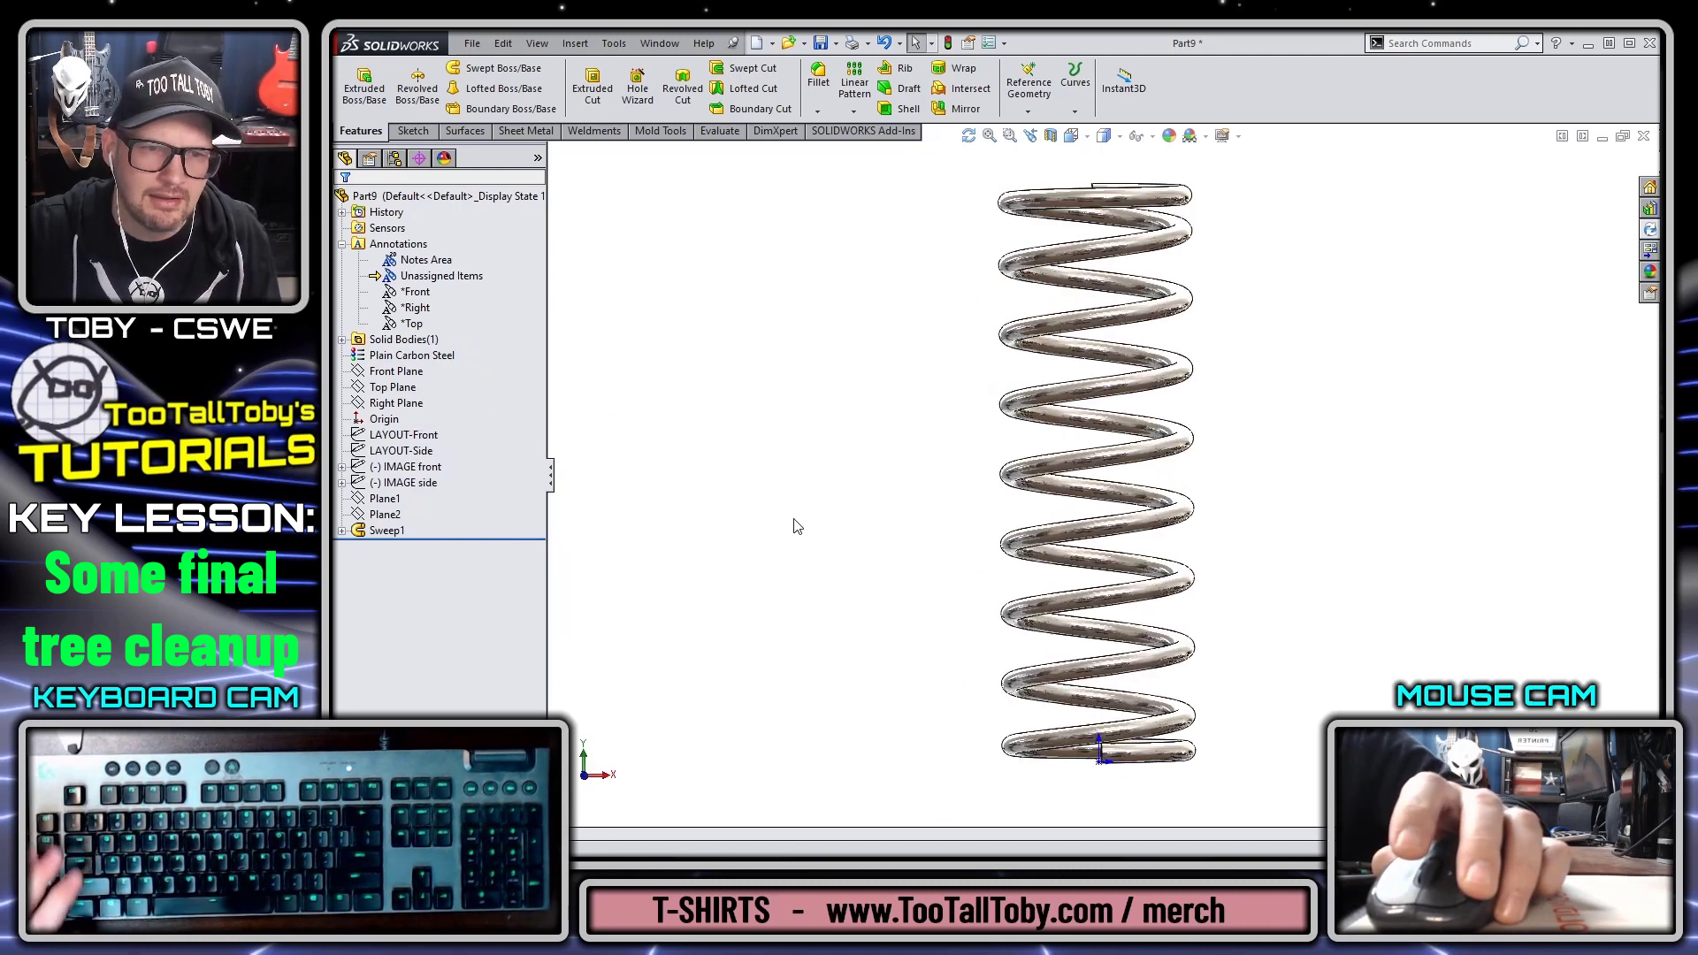
key(Left)
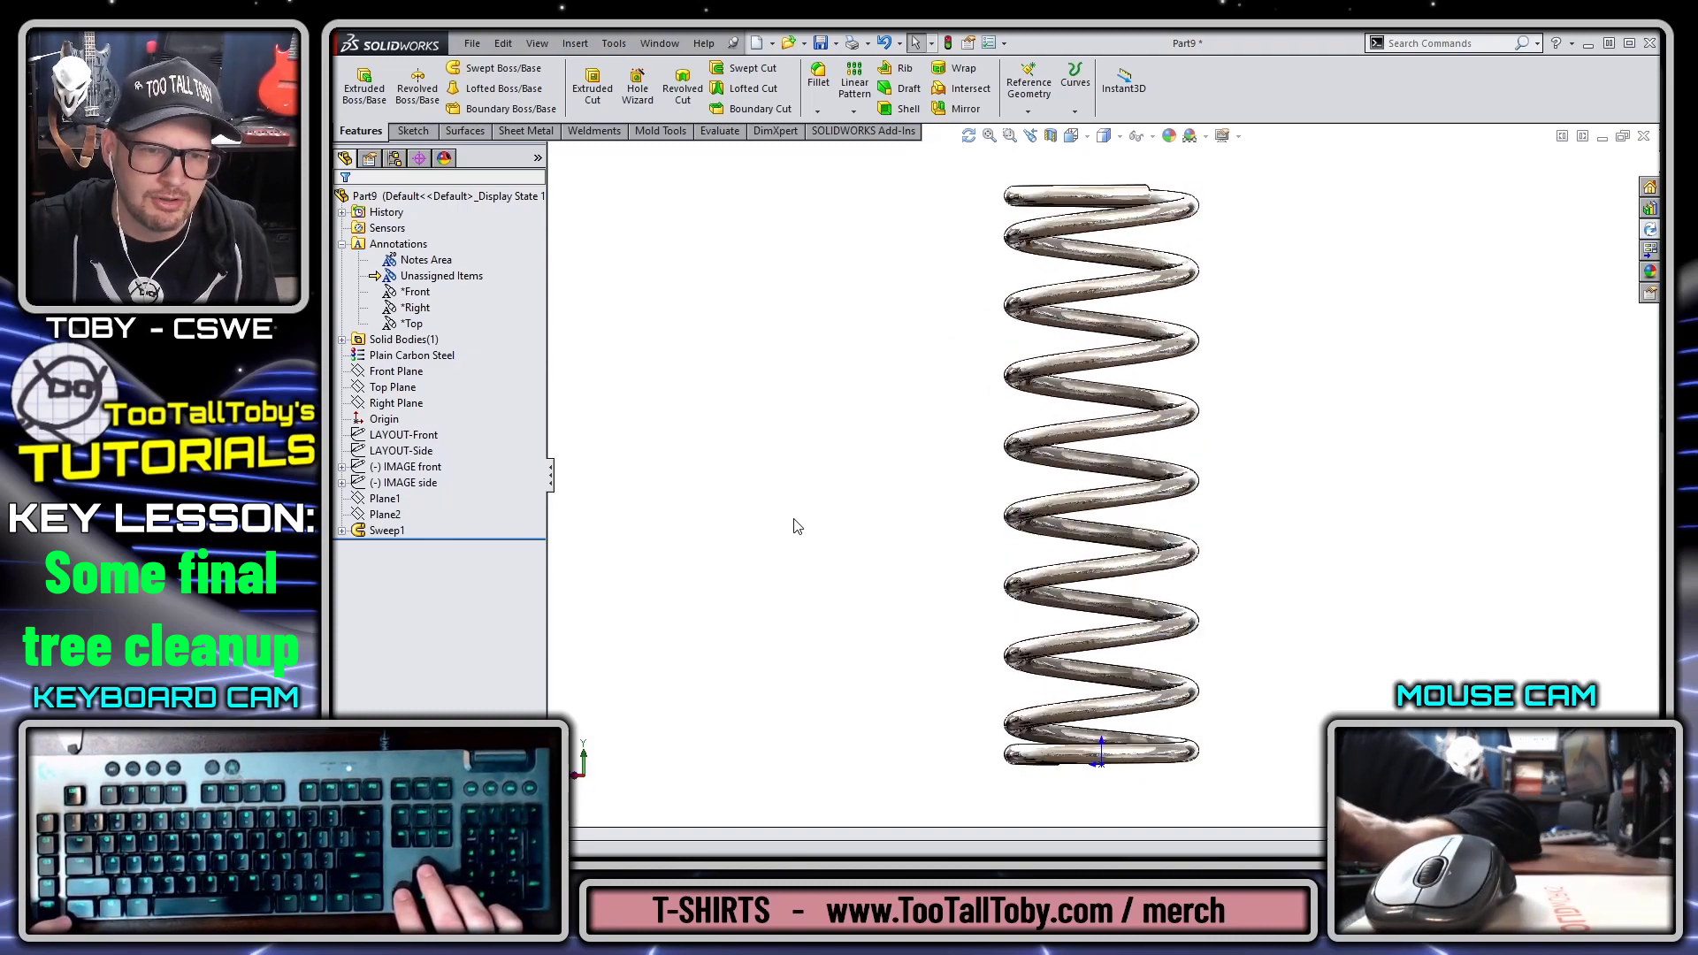
key(Left)
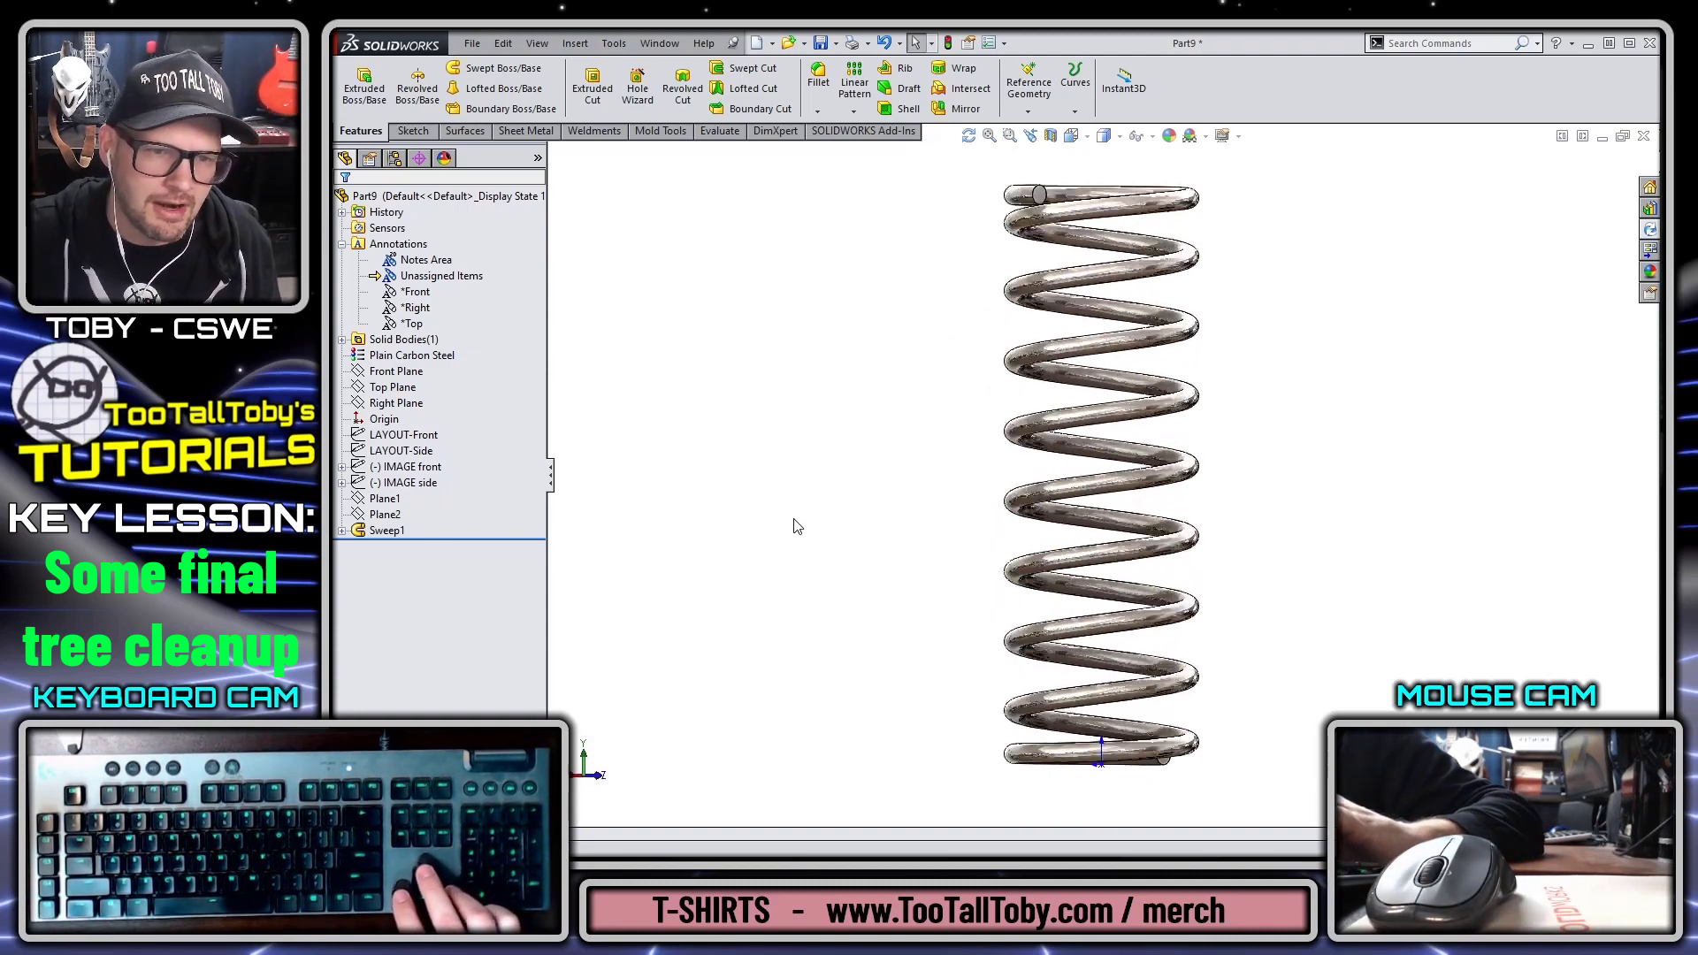
key(Left)
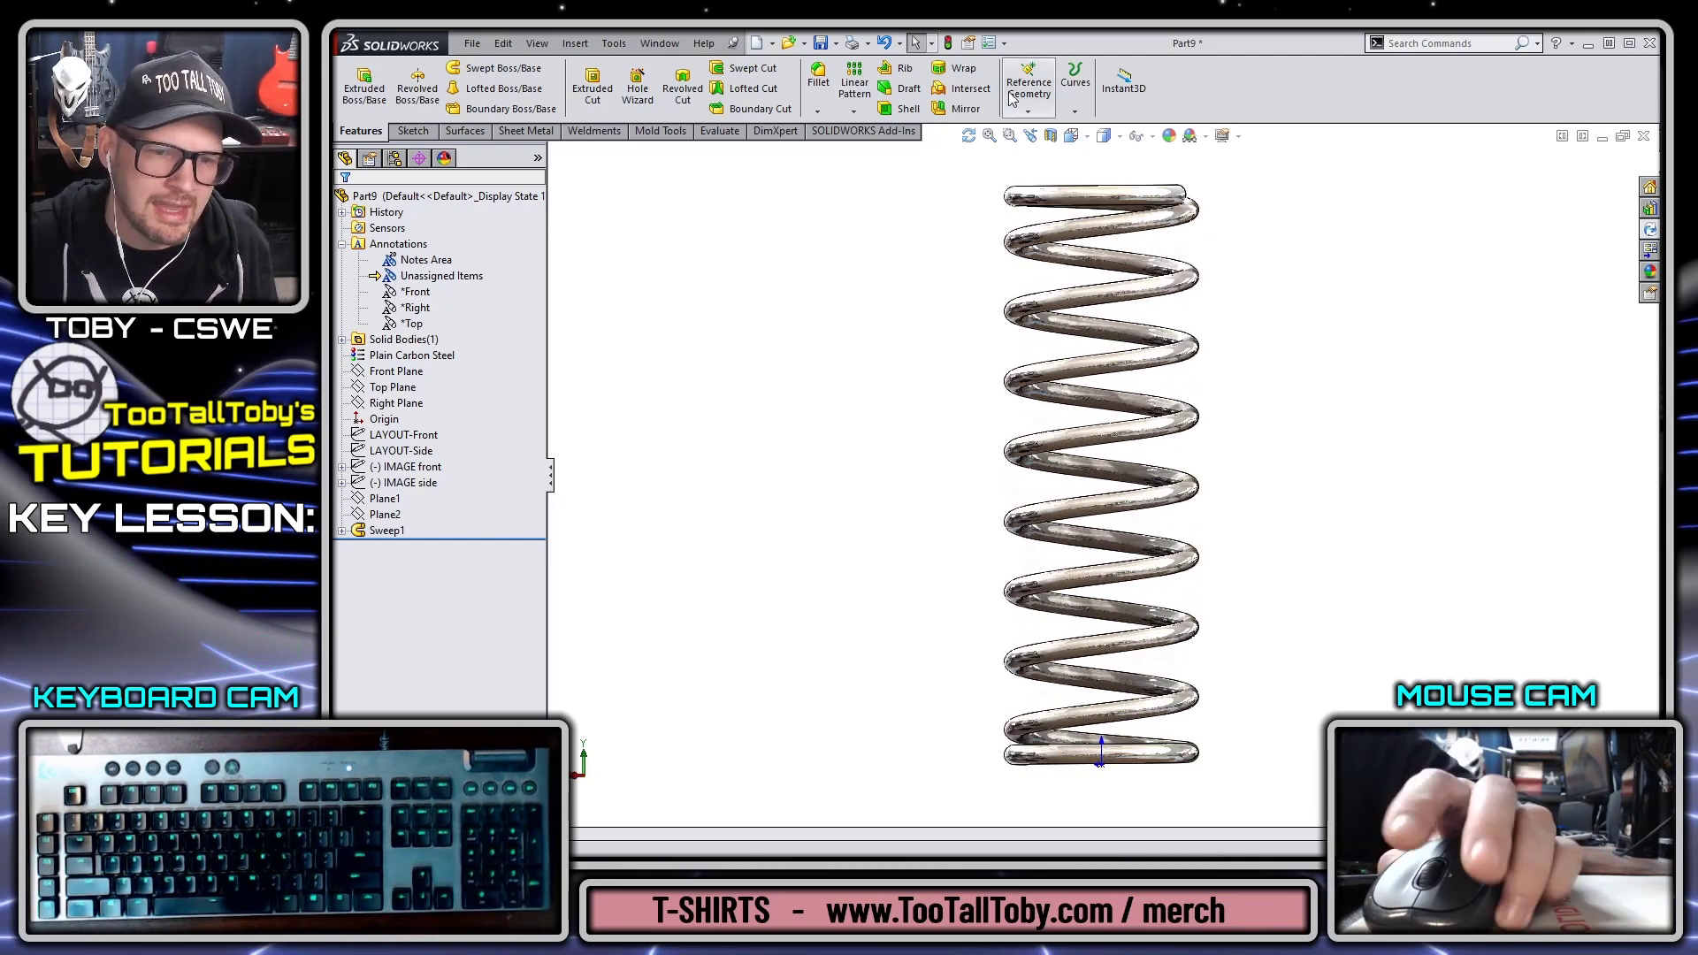
middle_drag(1289, 690, 1236, 461)
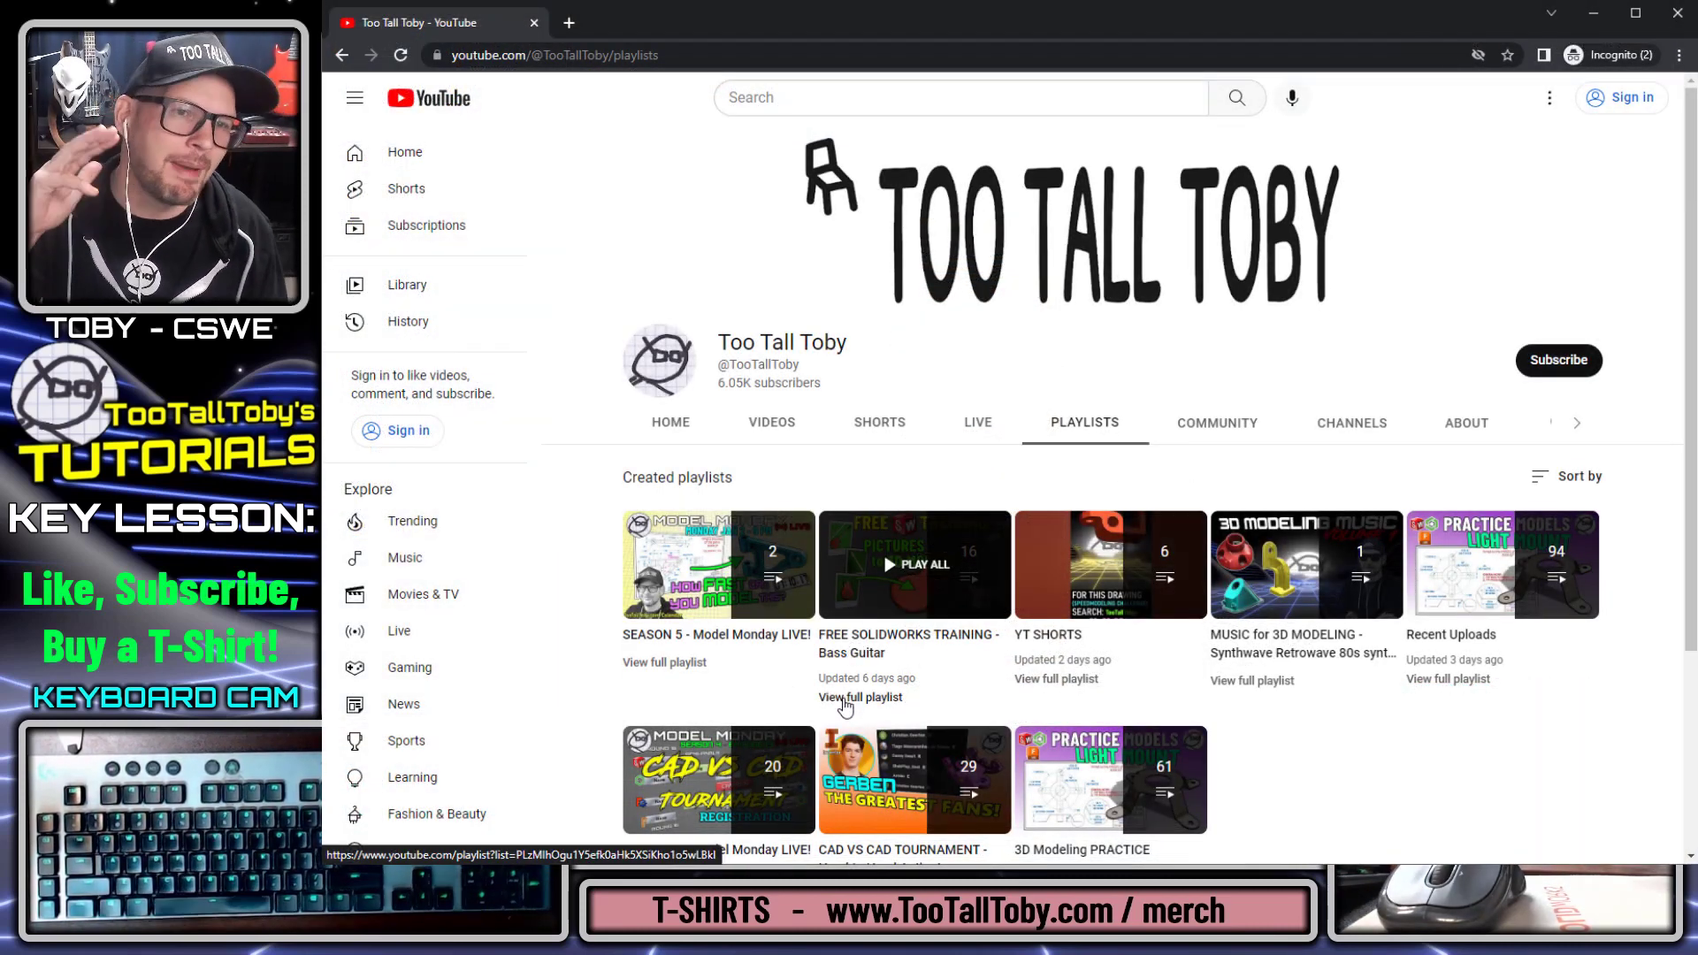
Step: Switch to YouTube in the browser, open the full FREE SOLIDWORKS TRAINING - Bass Guitar playlist and look through its videos
click(845, 699)
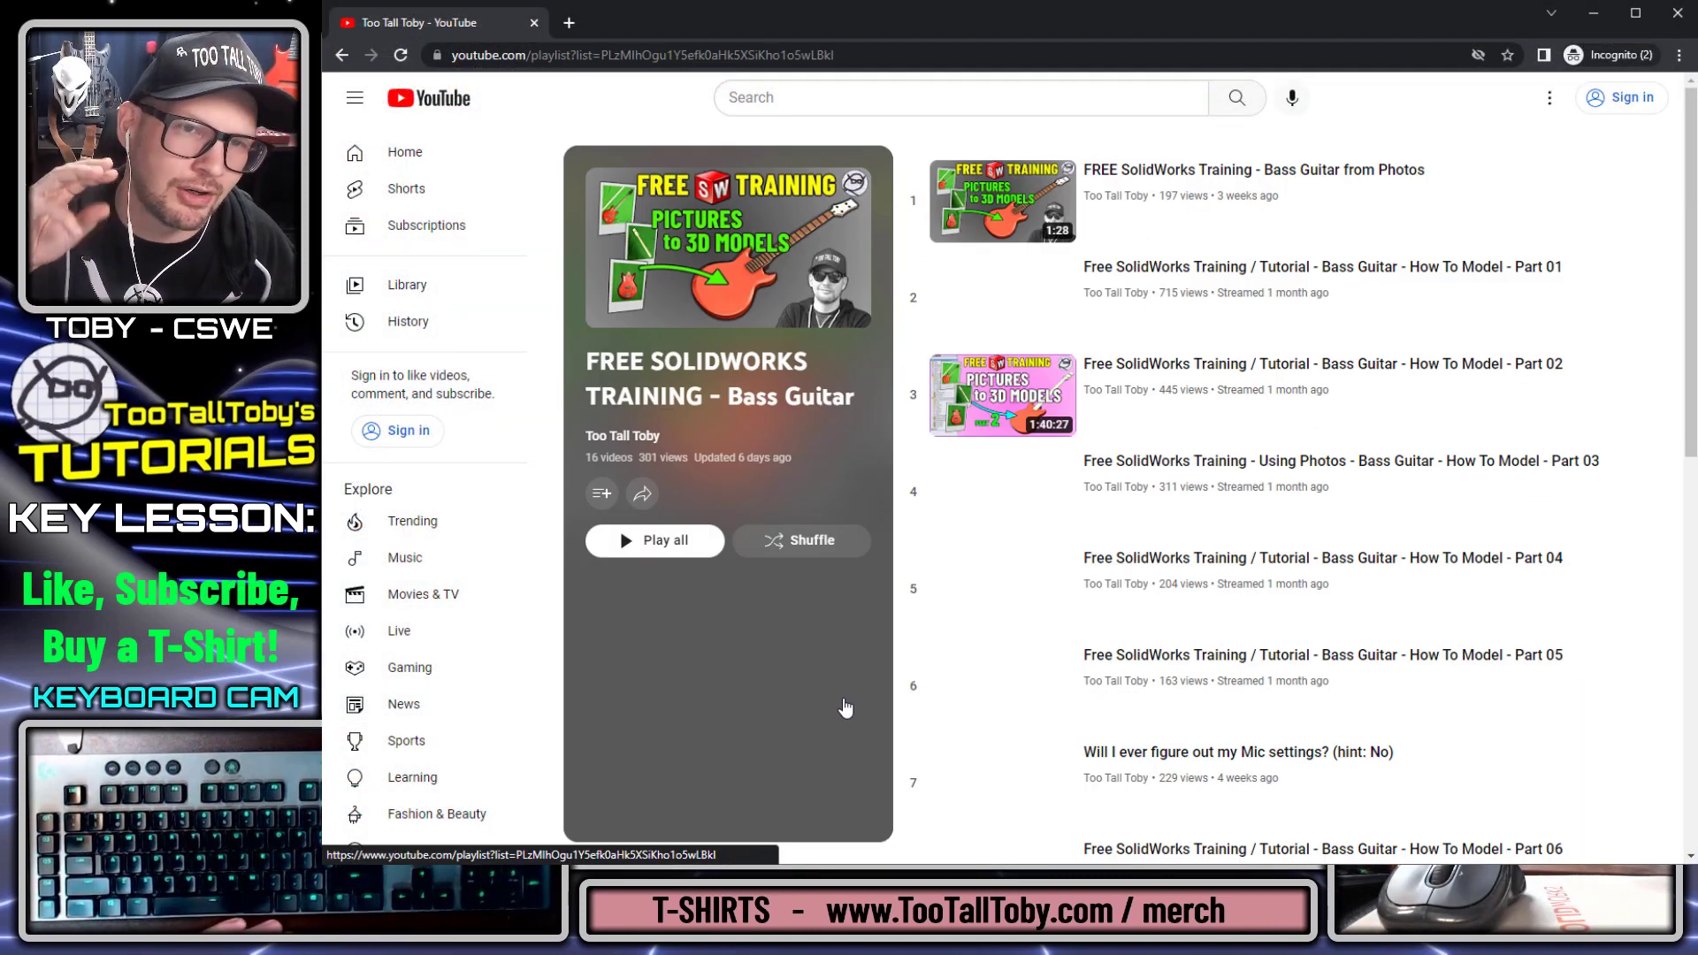
drag(1689, 256, 1693, 840)
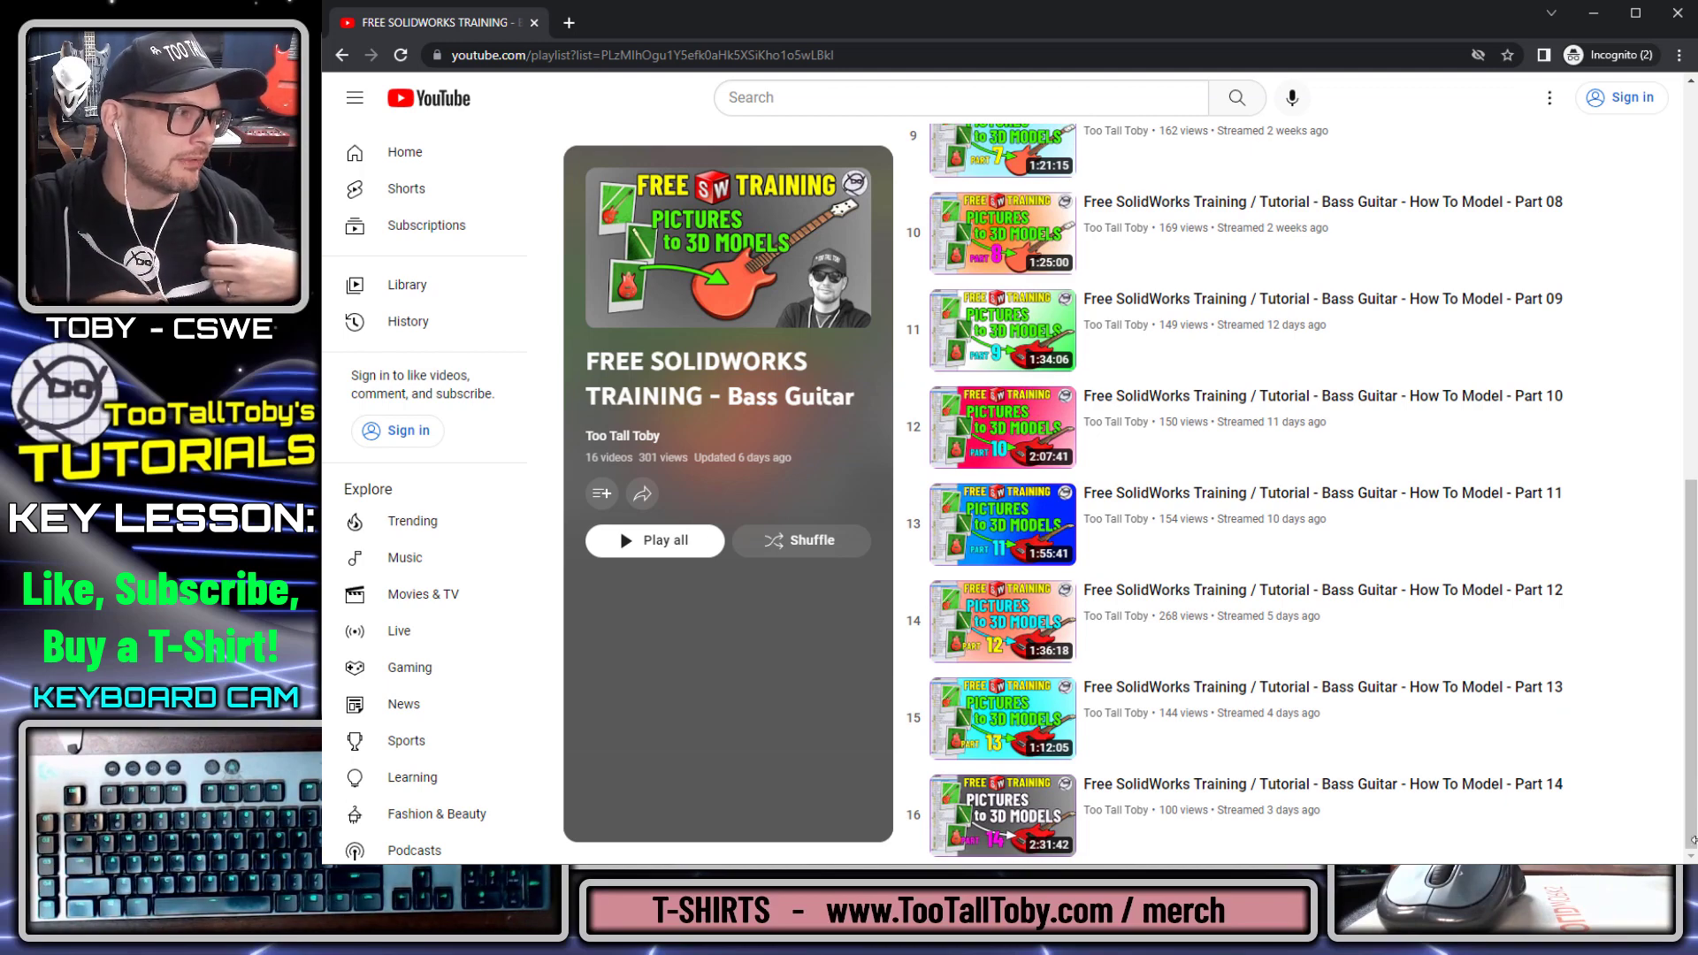